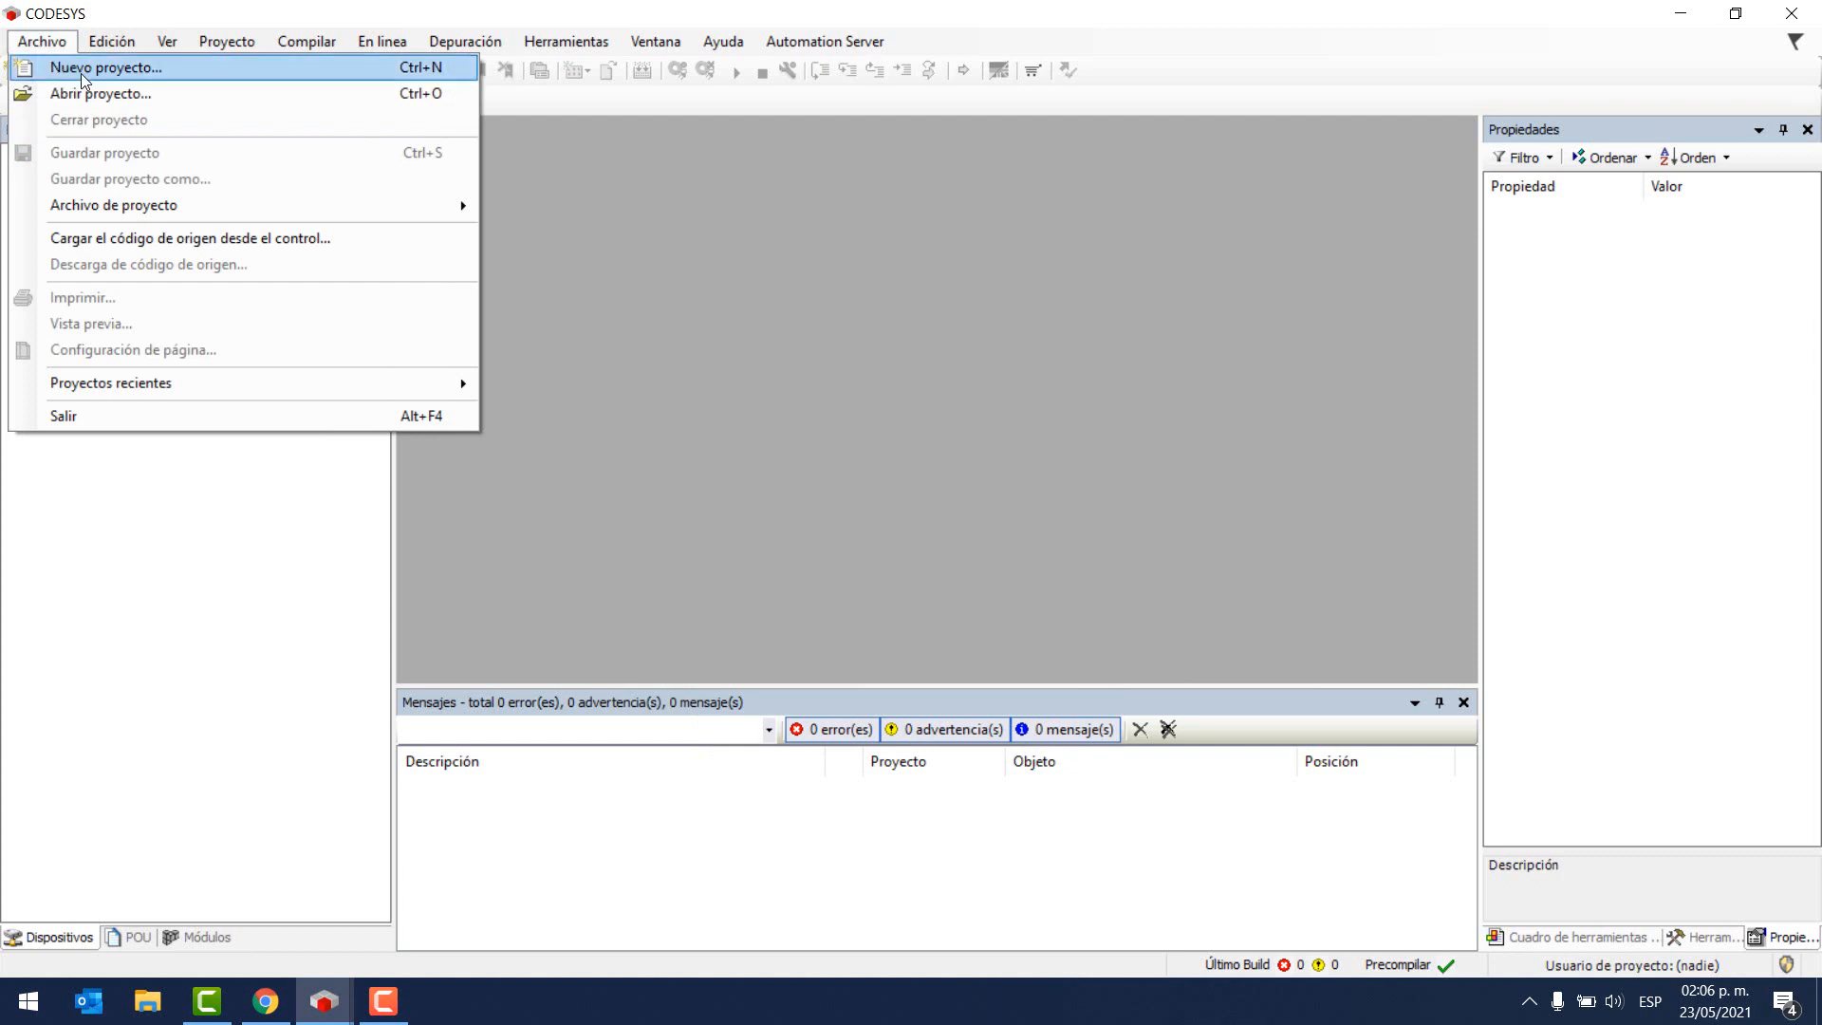
# - Create a standard project named Slave for CODESYS Control for Raspberry Pi SL, with PLC_PRG in ladder diagram (LD)
pyautogui.click(82, 70)
pyautogui.doubleClick(826, 619)
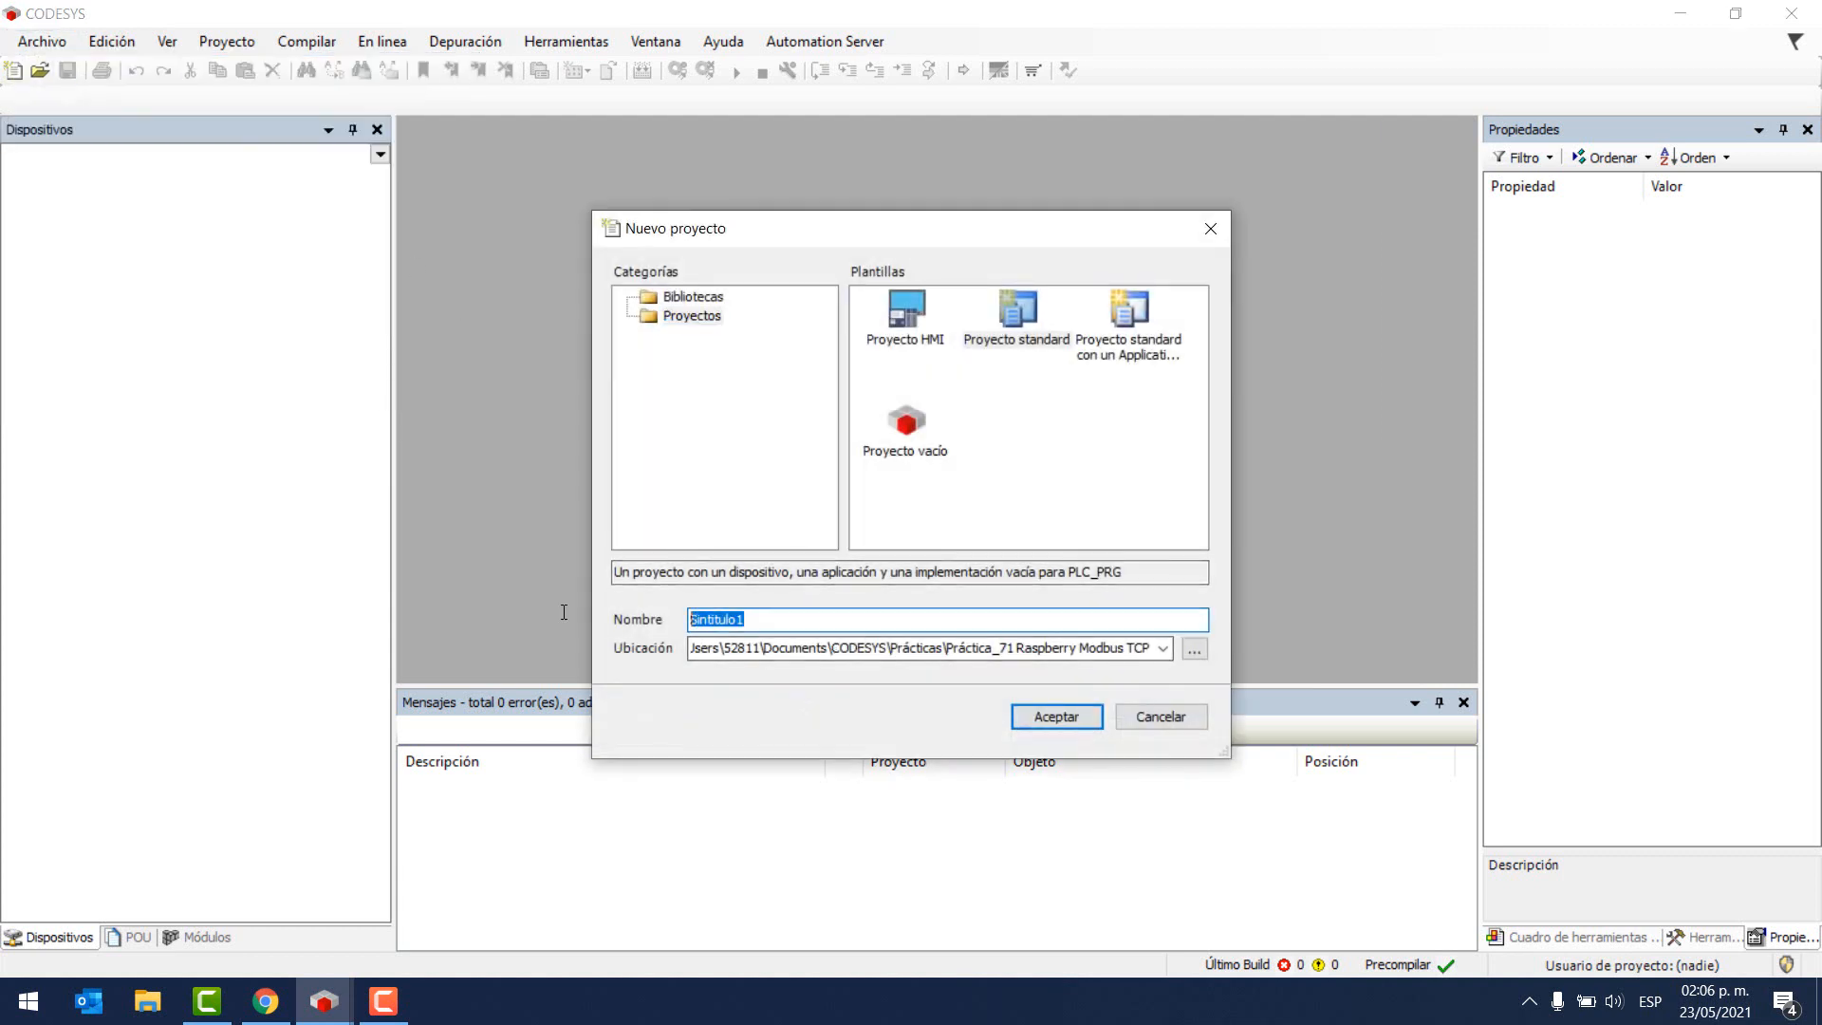
pyautogui.press('capslock')
pyautogui.write('S')
pyautogui.press('capslock')
pyautogui.write('lave')
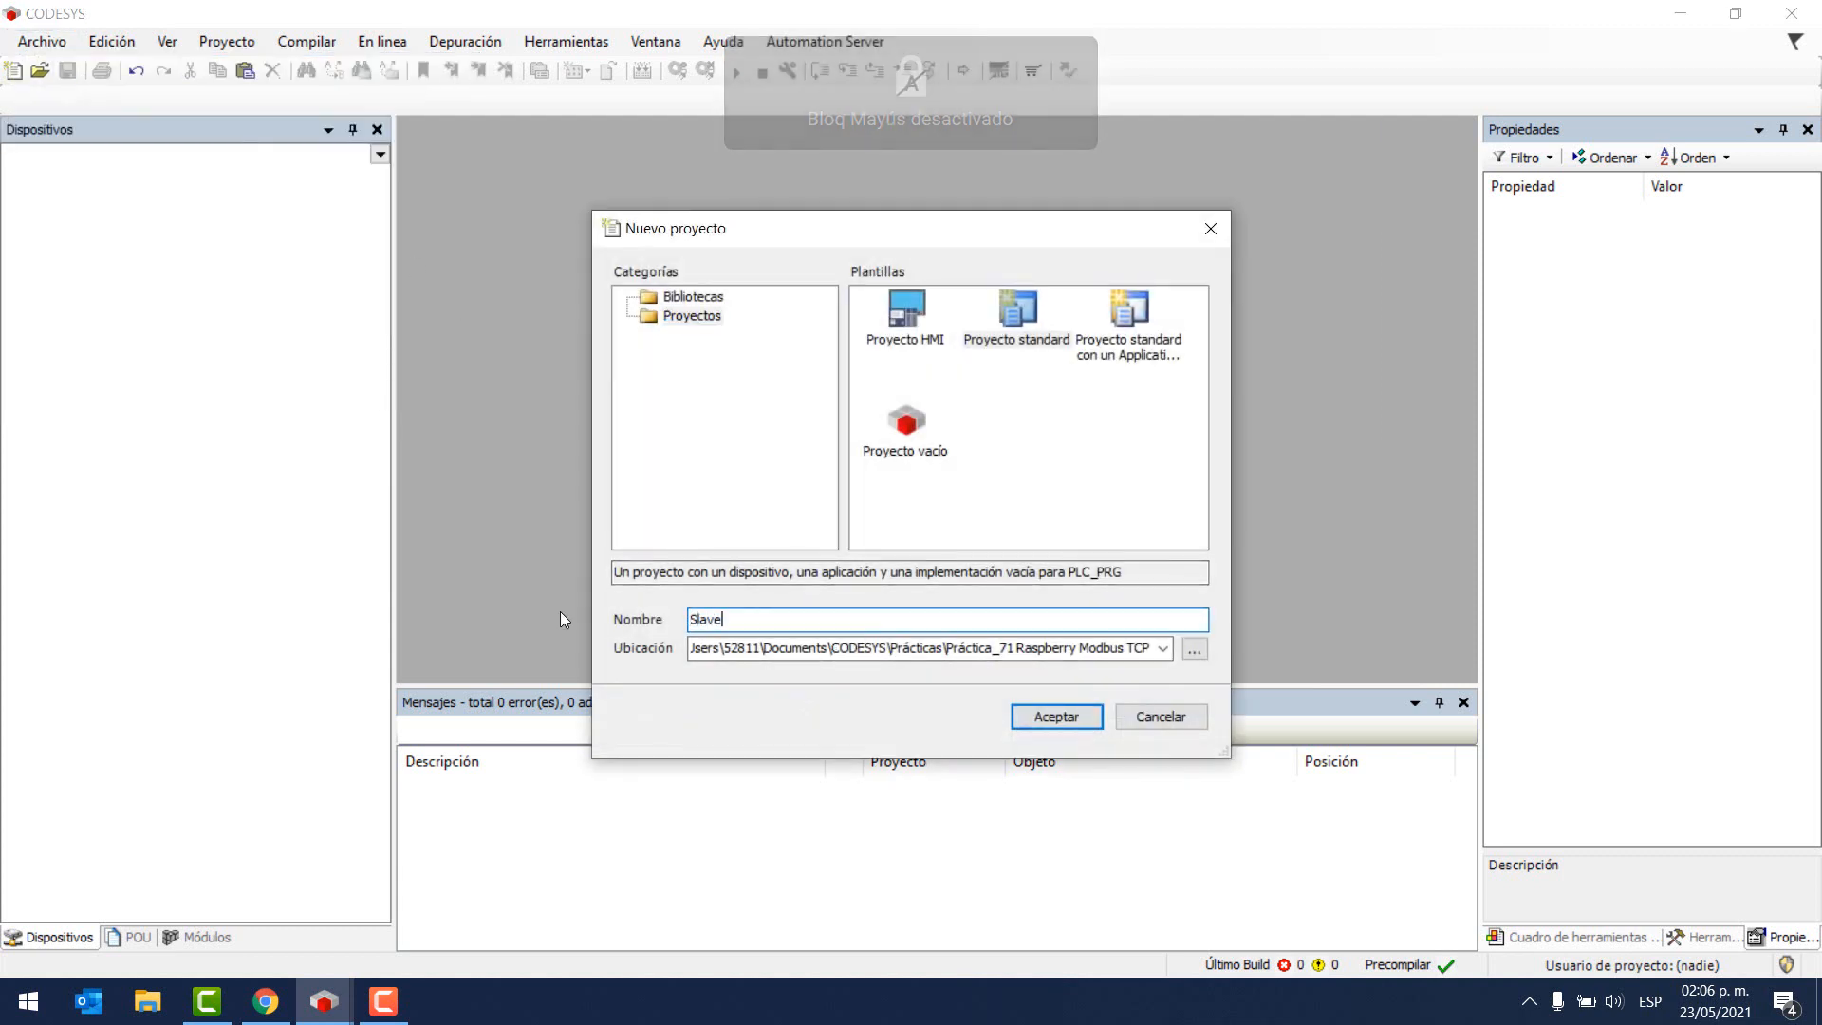
pyautogui.click(1060, 718)
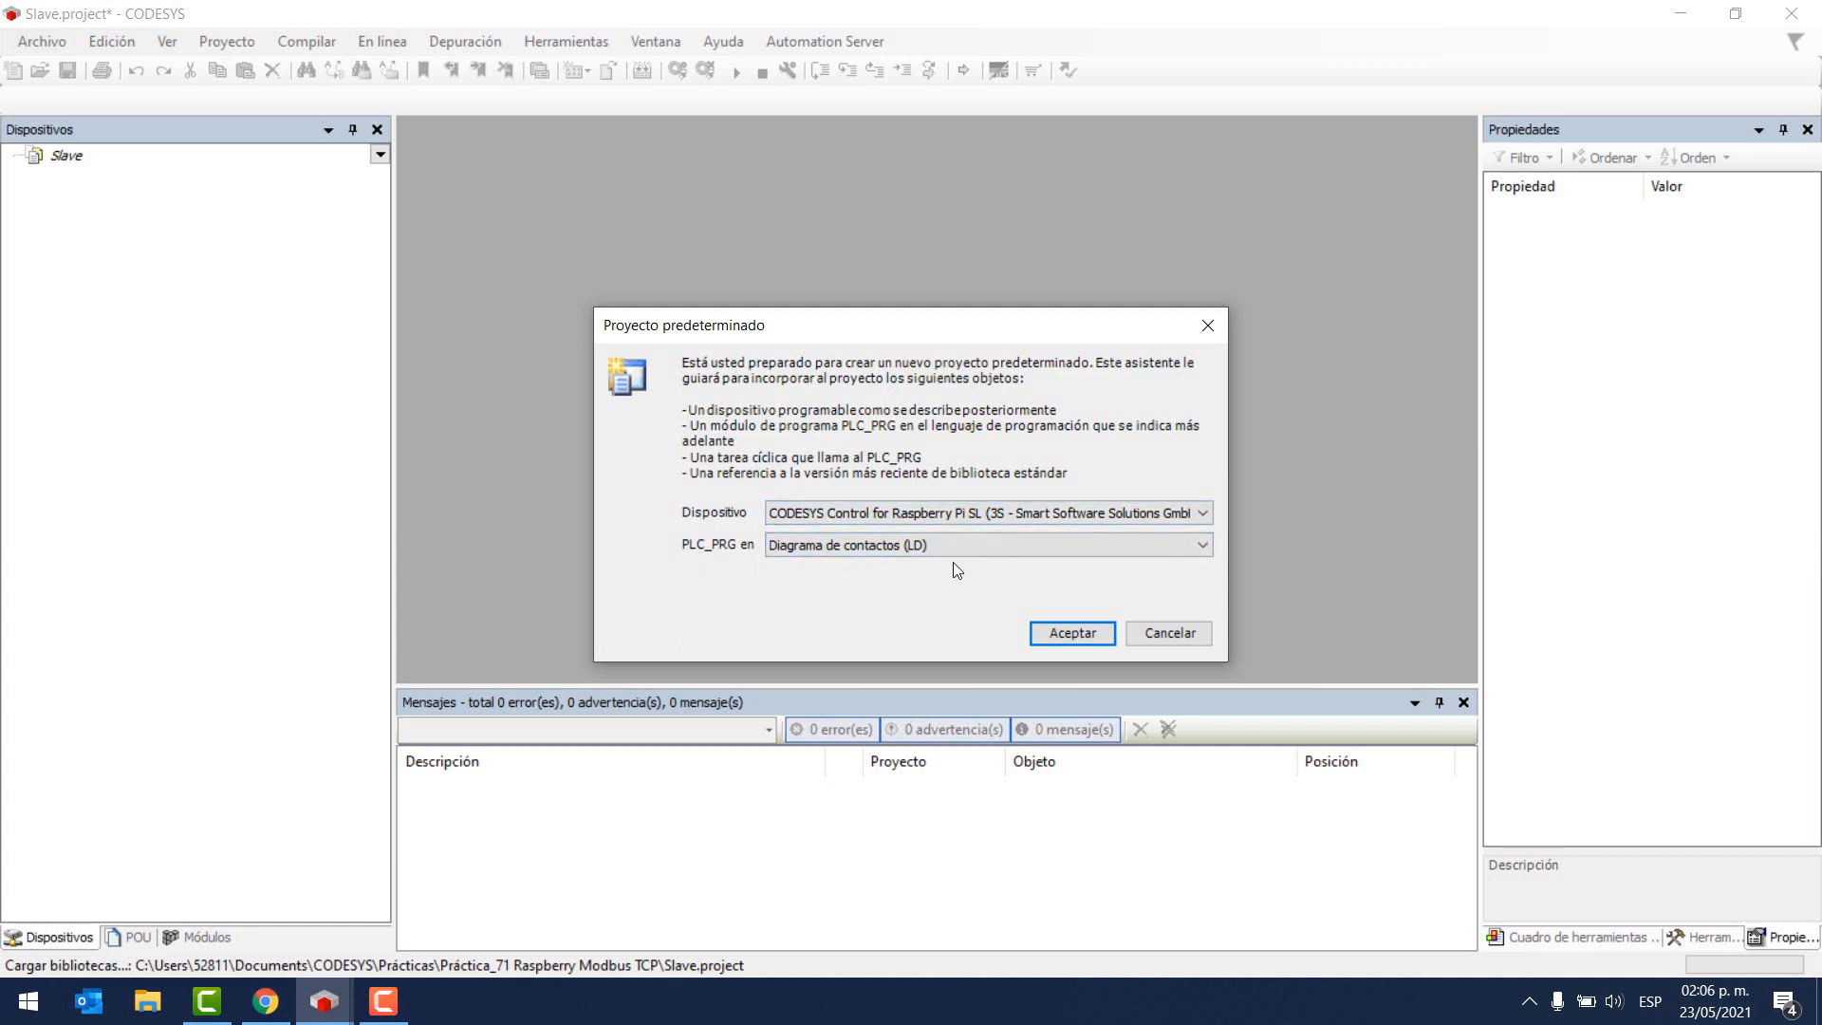
pyautogui.click(1087, 631)
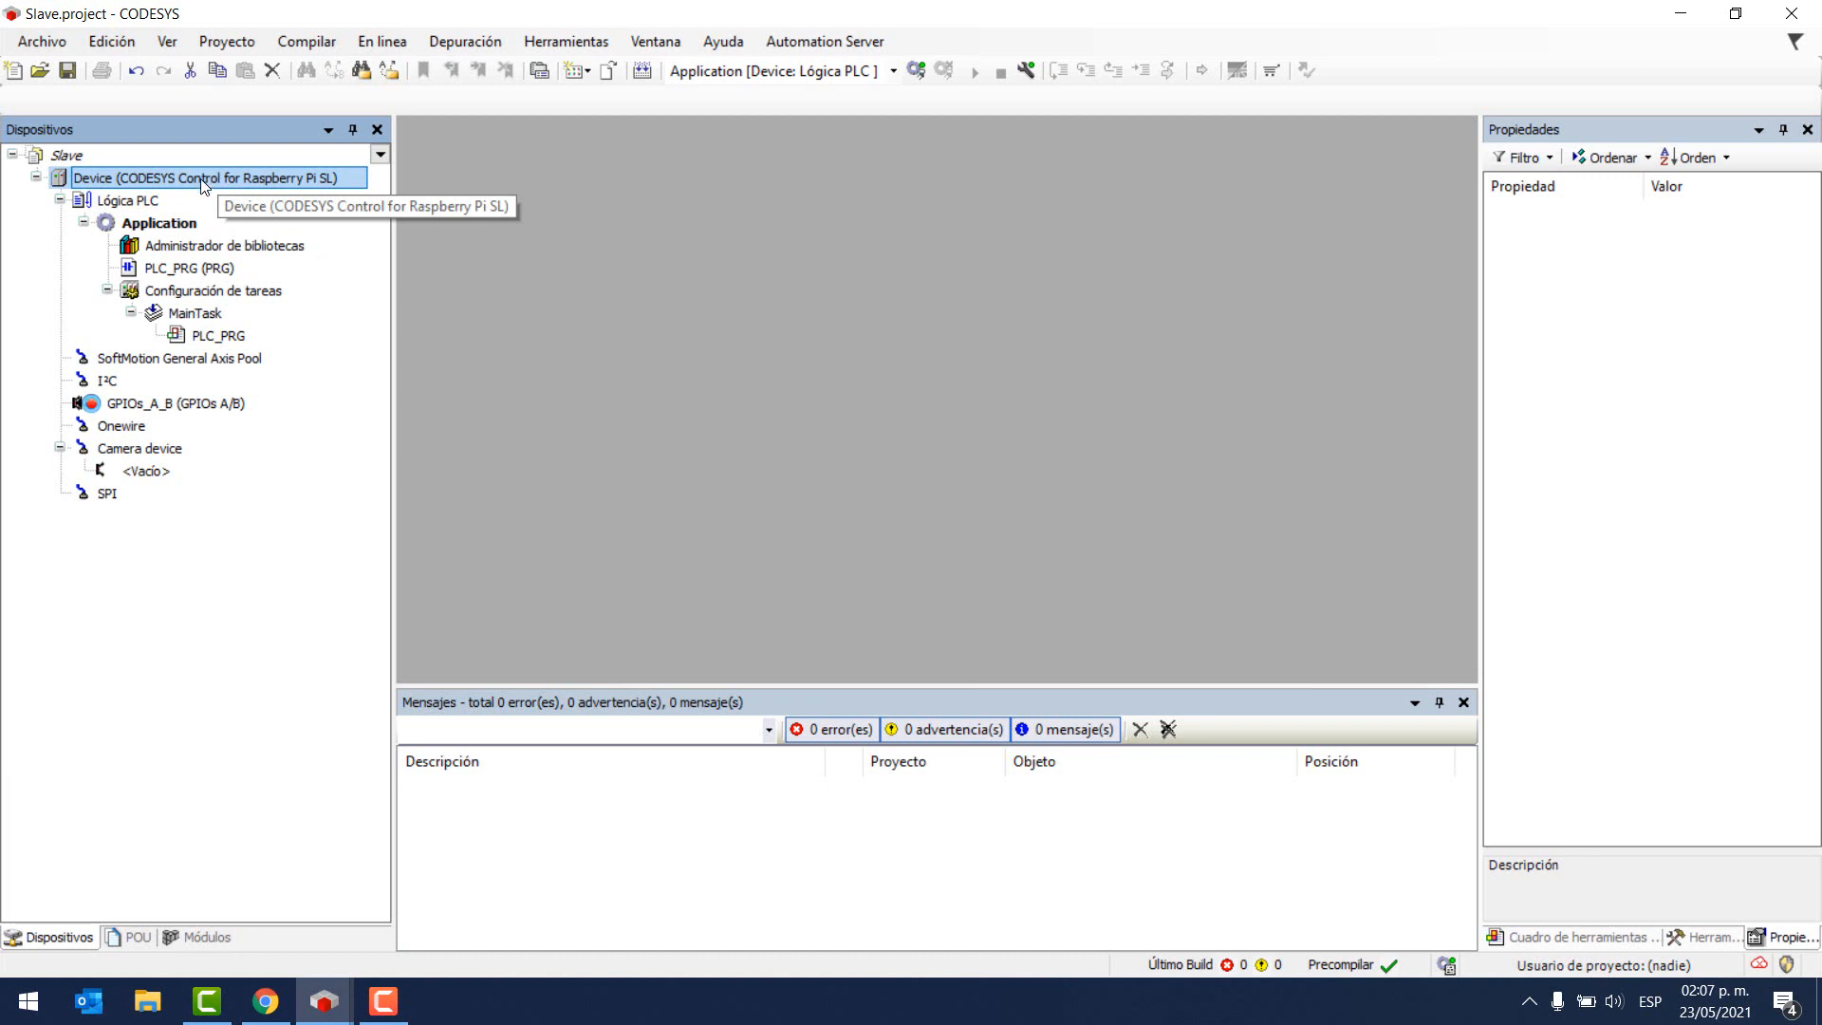
# - Set raspberrypi [0000.C0C8] under Gateway-1 as the device's active network path and try to log in to it
pyautogui.doubleClick(204, 180)
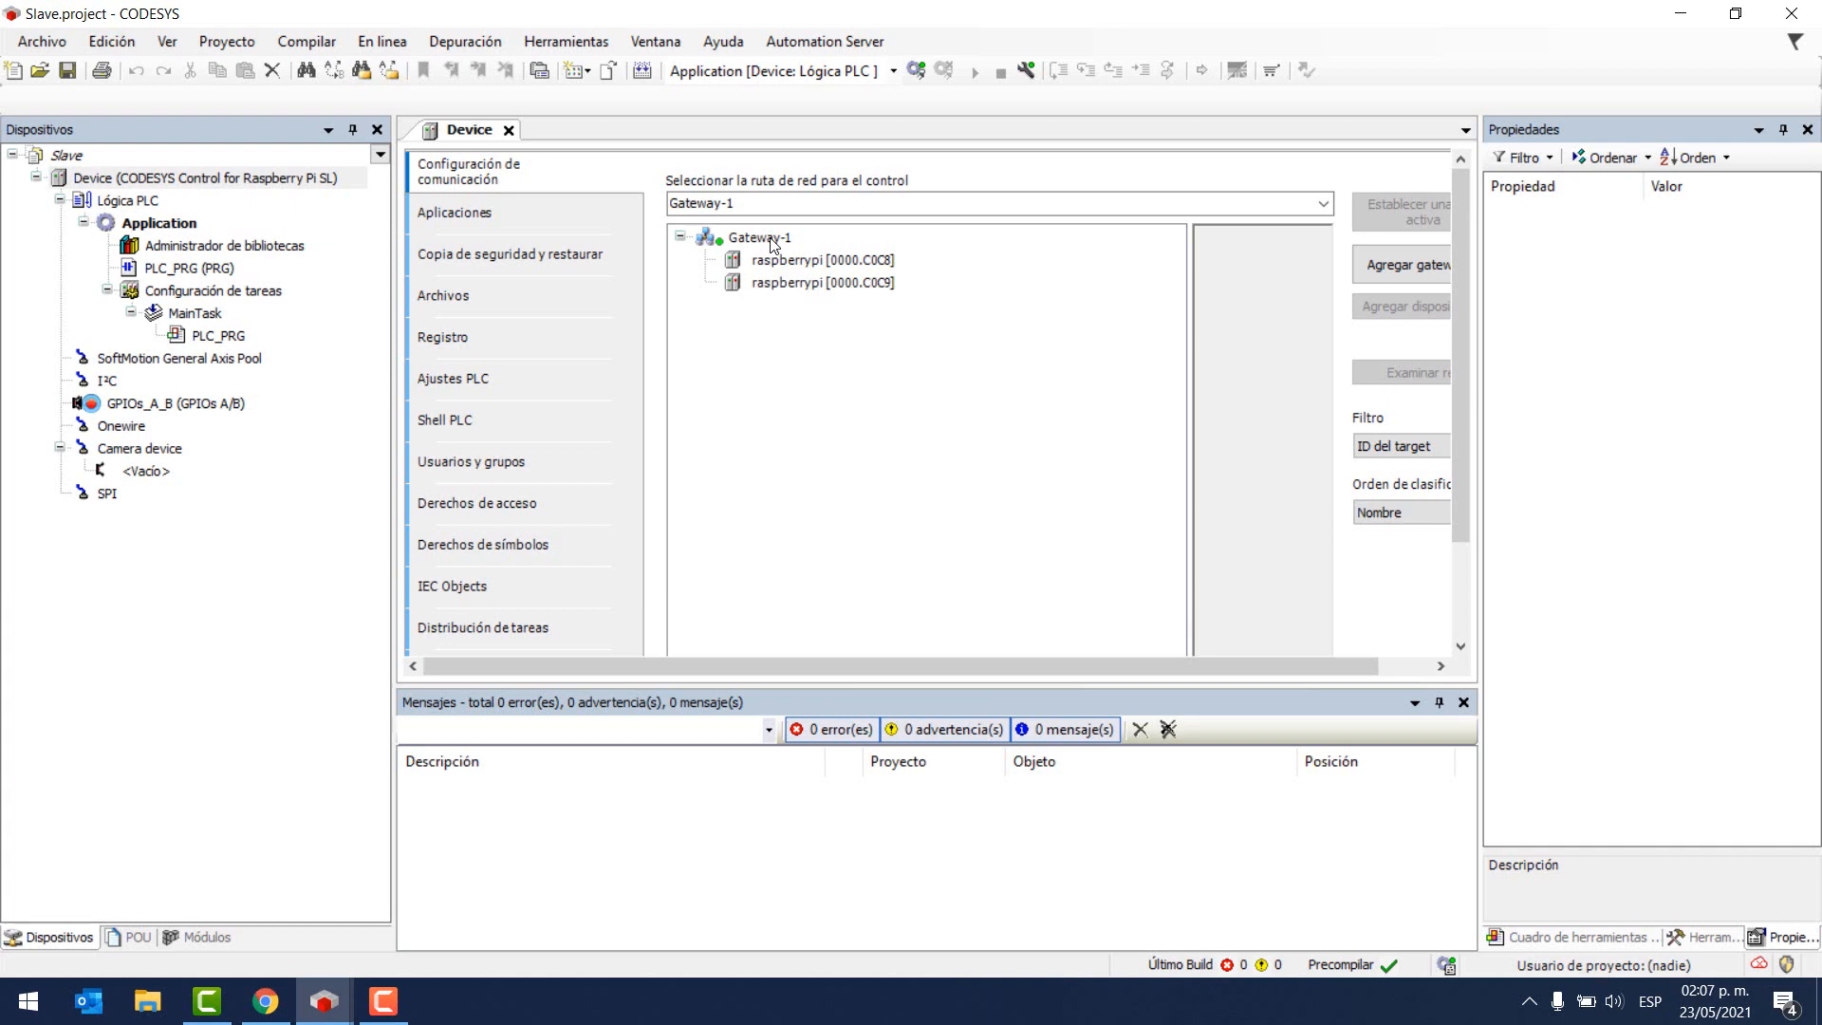
pyautogui.click(771, 242)
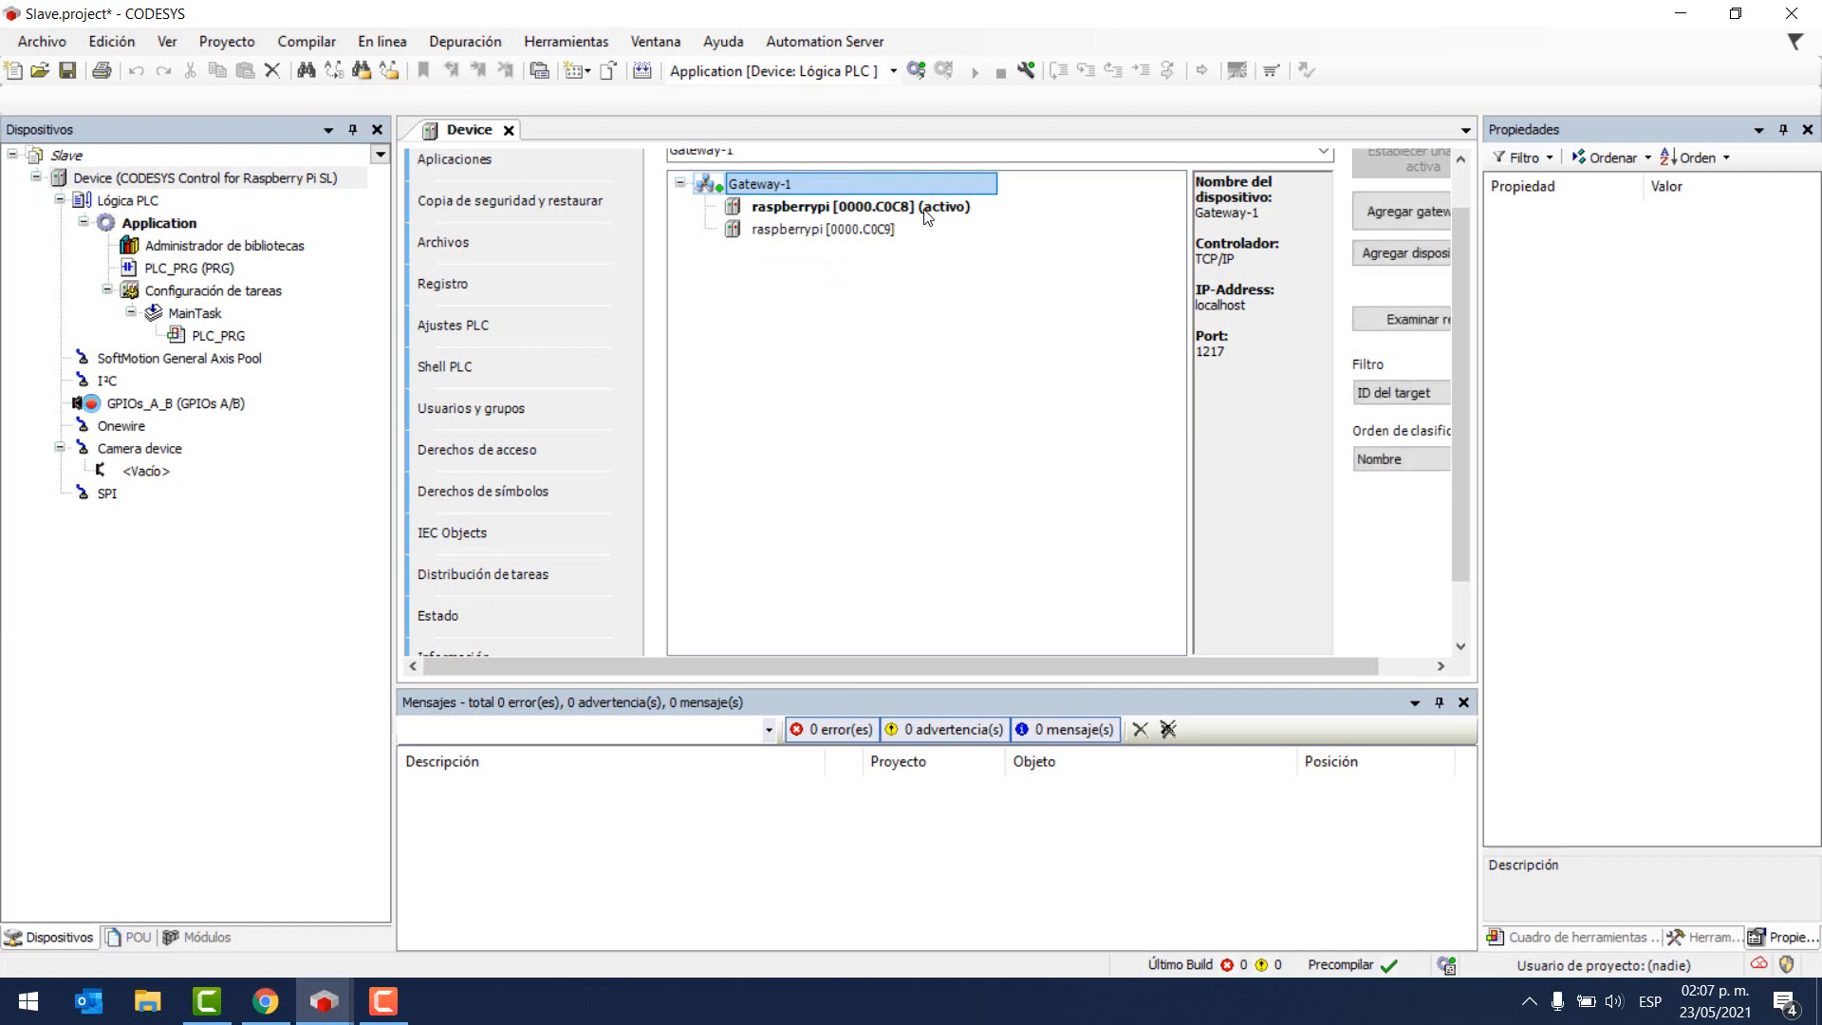
pyautogui.click(919, 66)
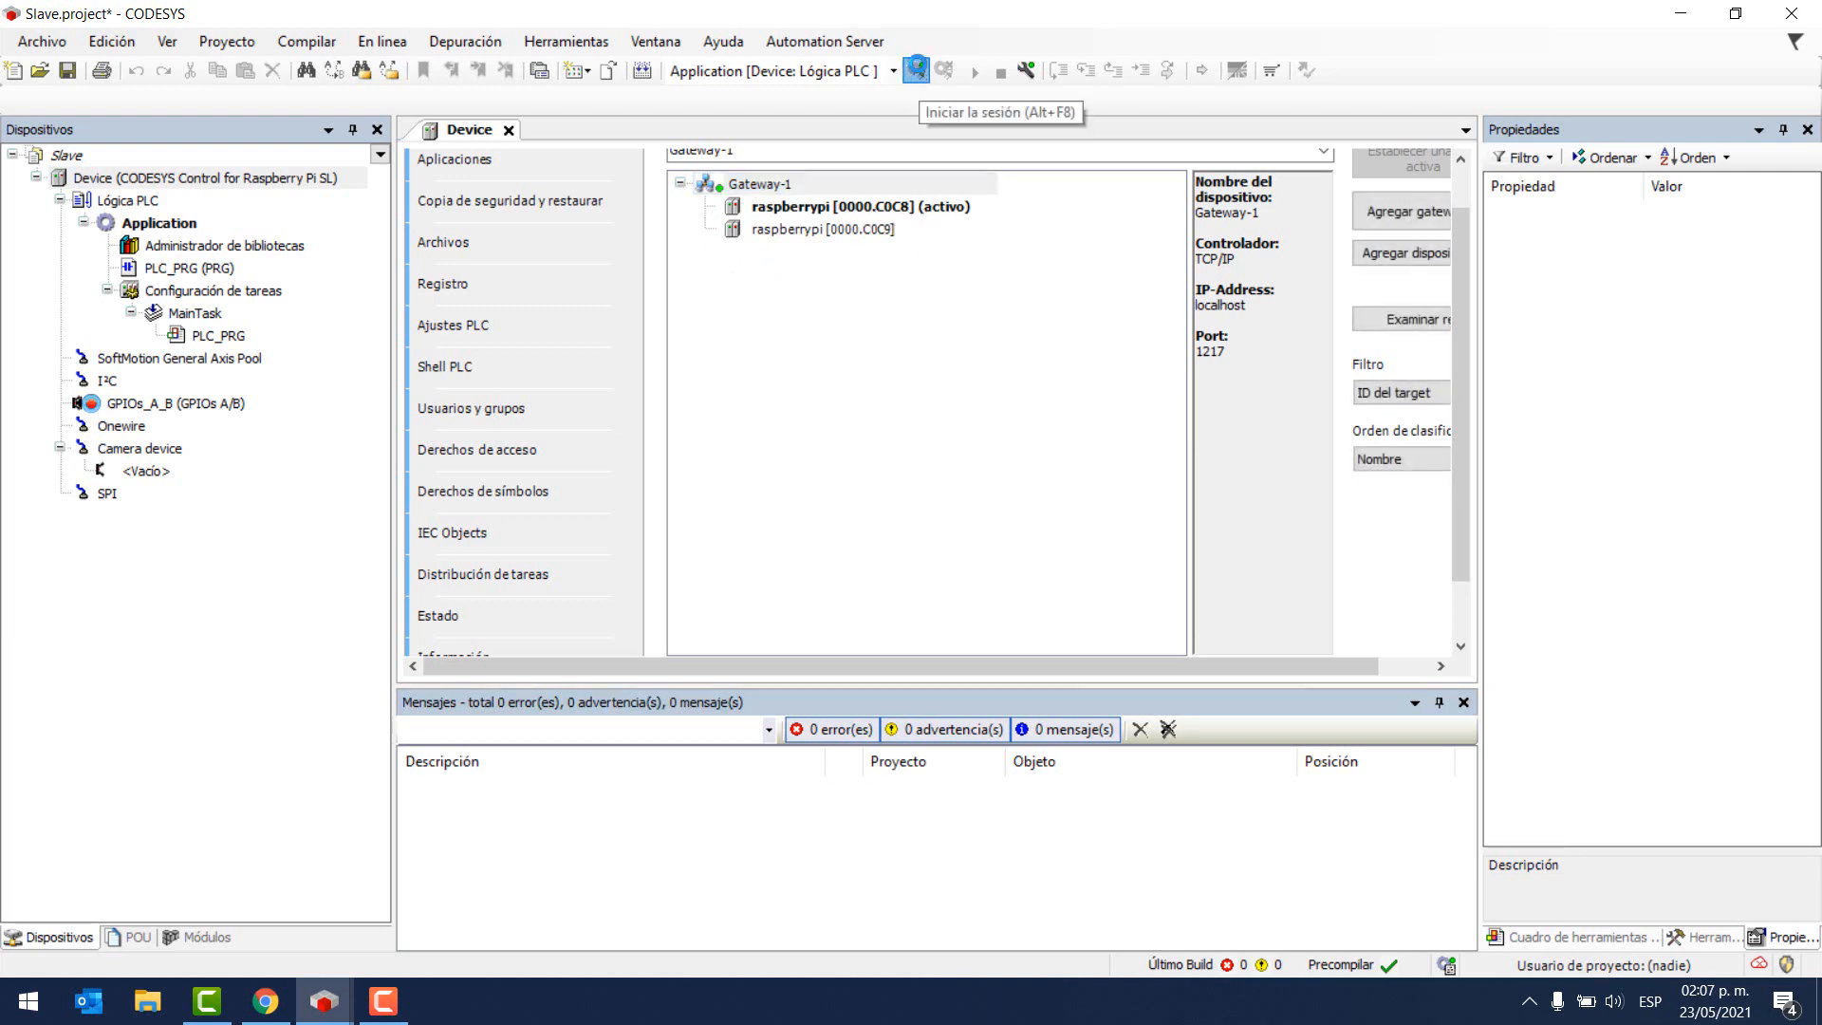
pyautogui.click(919, 71)
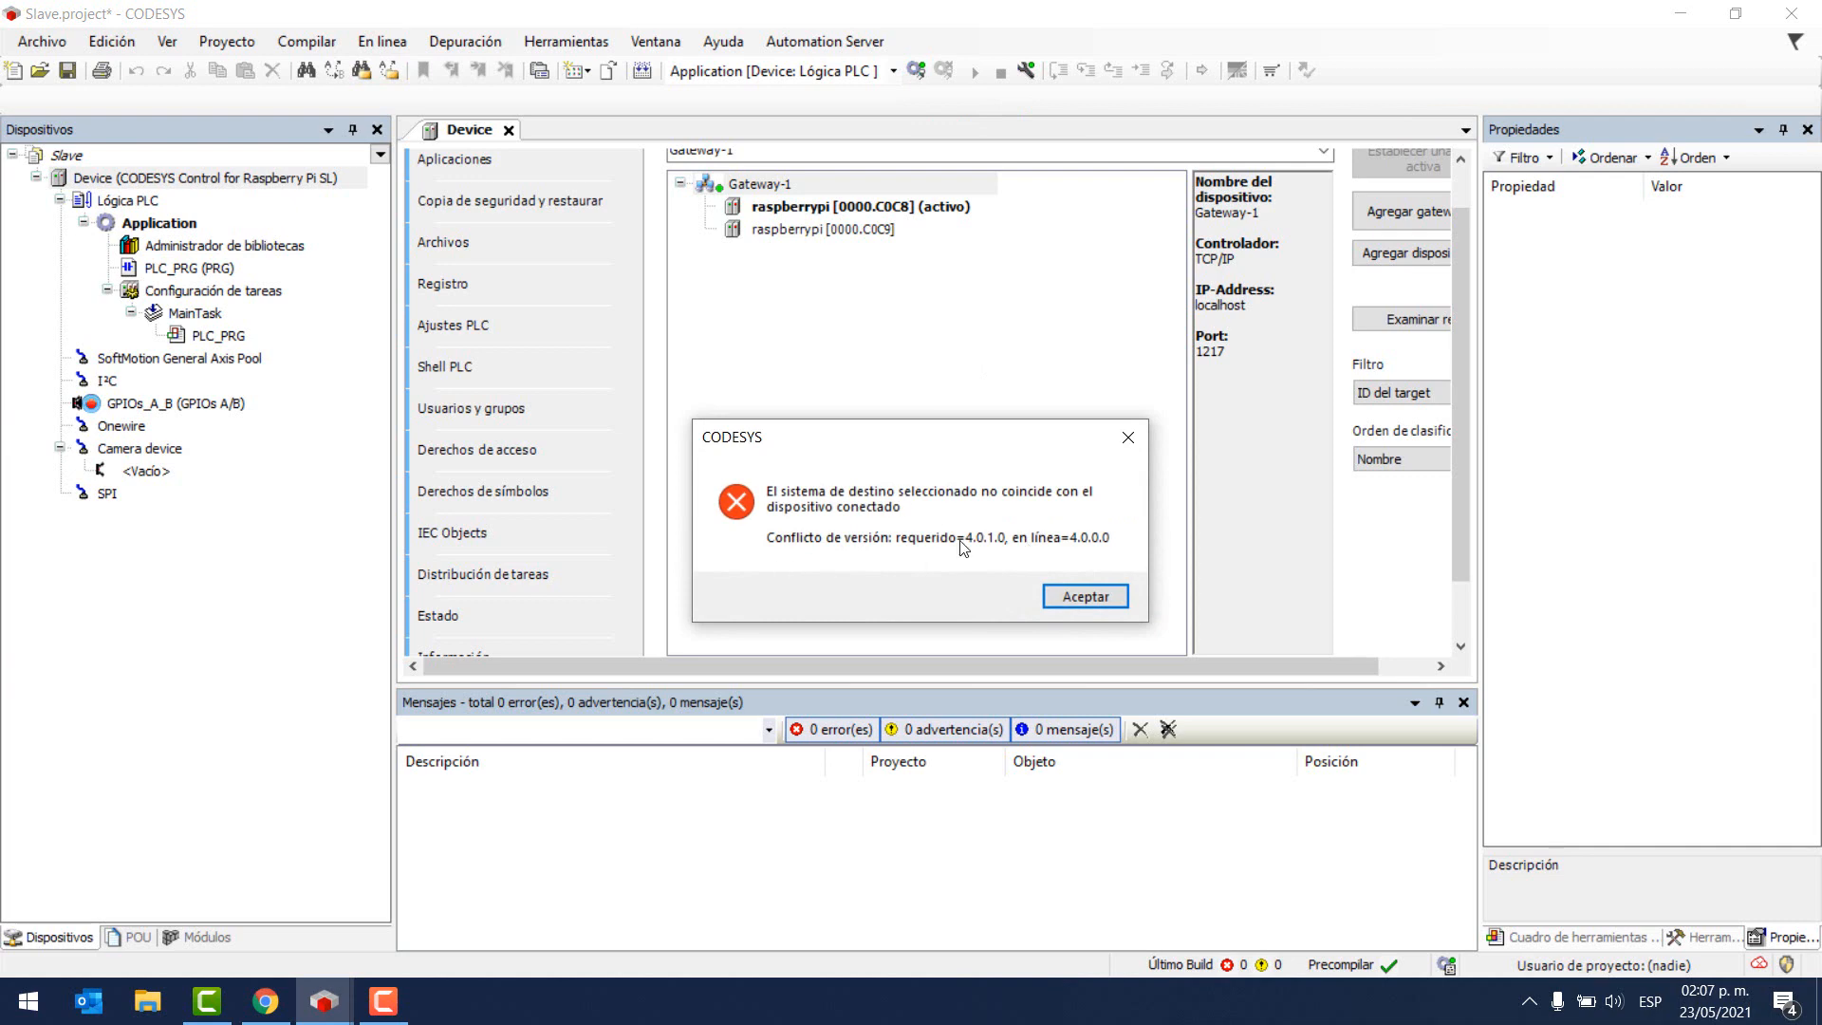
pyautogui.click(1083, 598)
# - Update the project's device to CODESYS Control for Raspberry Pi SL version 4.0.0.0, showing all versions to find it
pyautogui.click(221, 181)
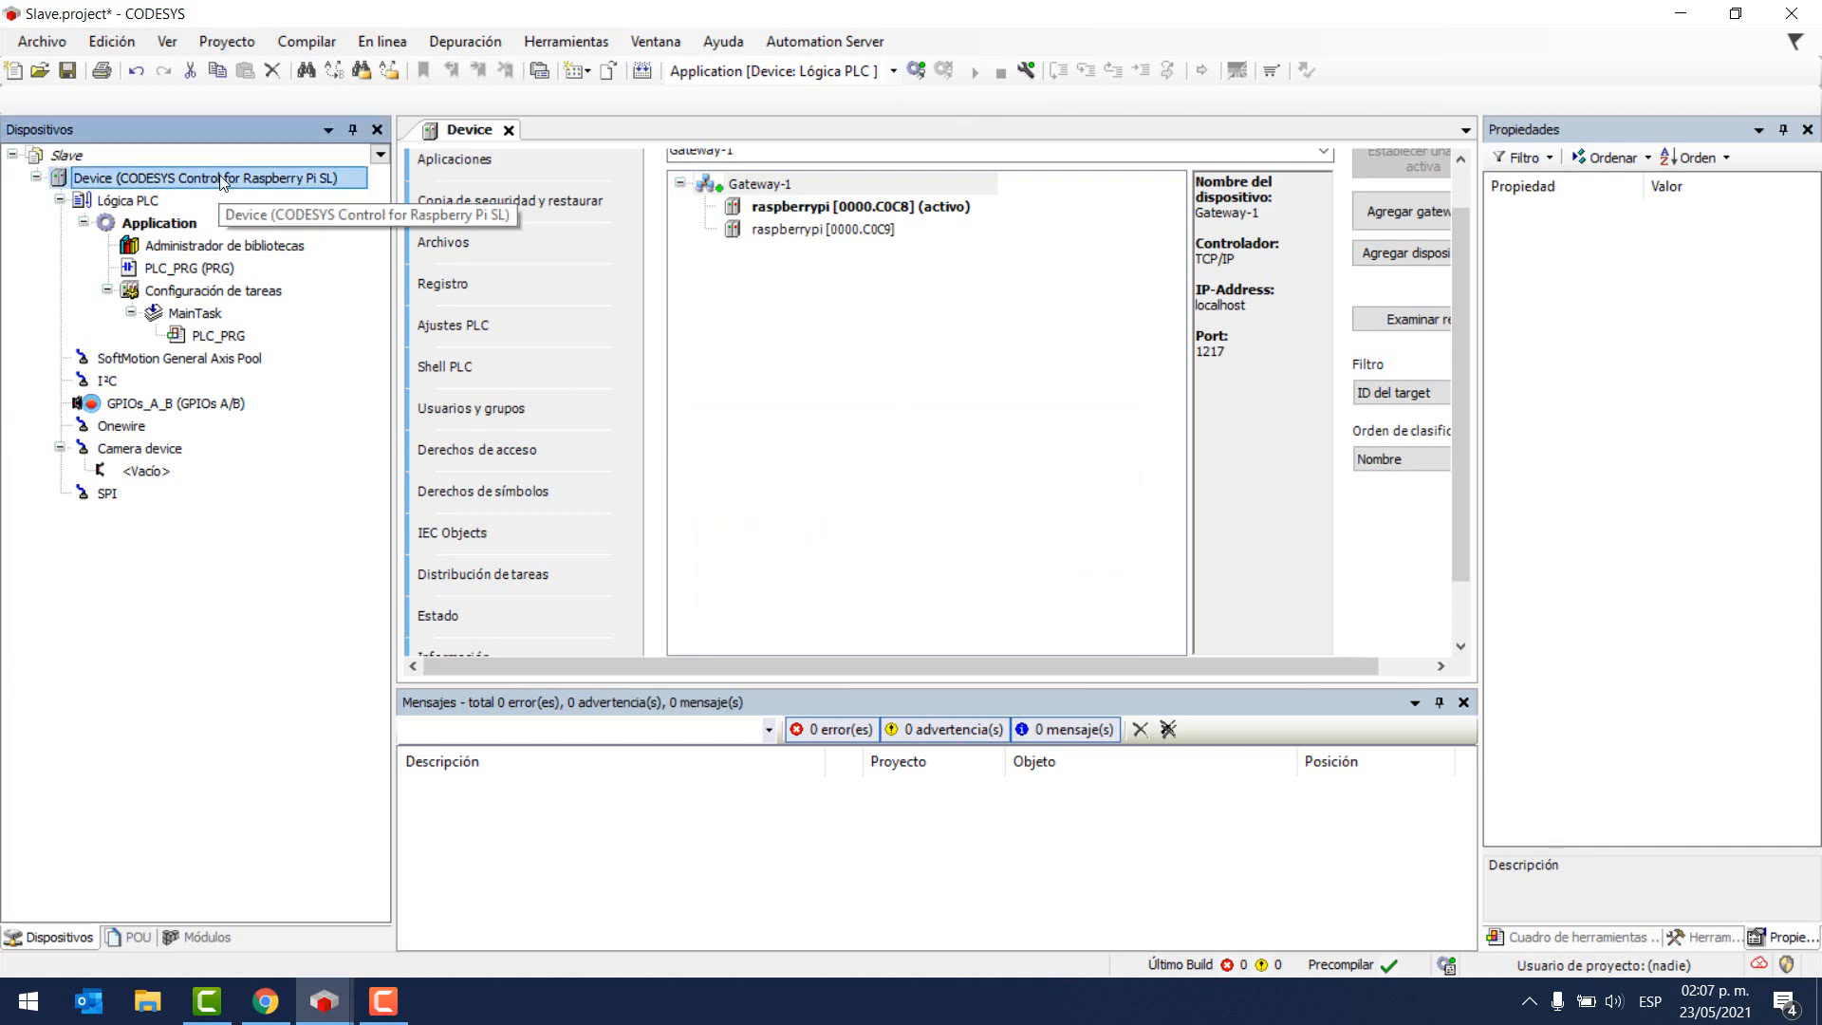
pyautogui.rightClick(223, 181)
pyautogui.click(149, 227)
pyautogui.click(188, 179)
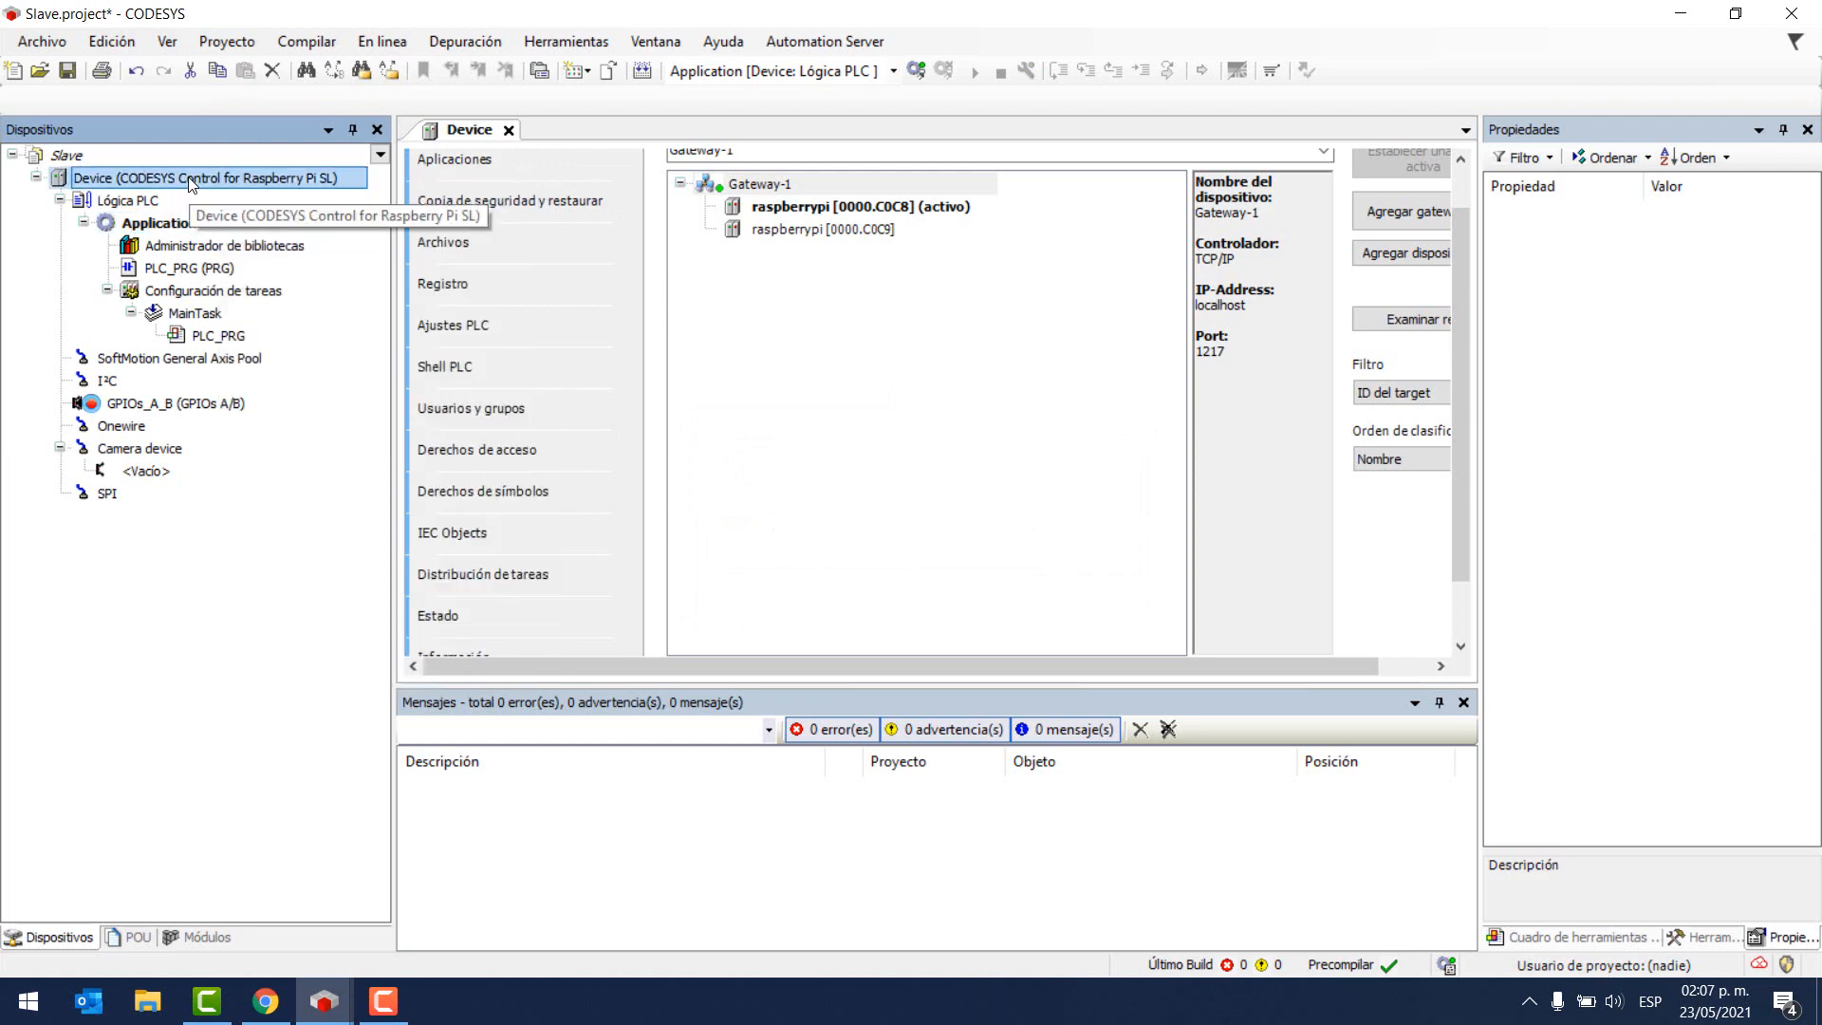
pyautogui.rightClick(189, 178)
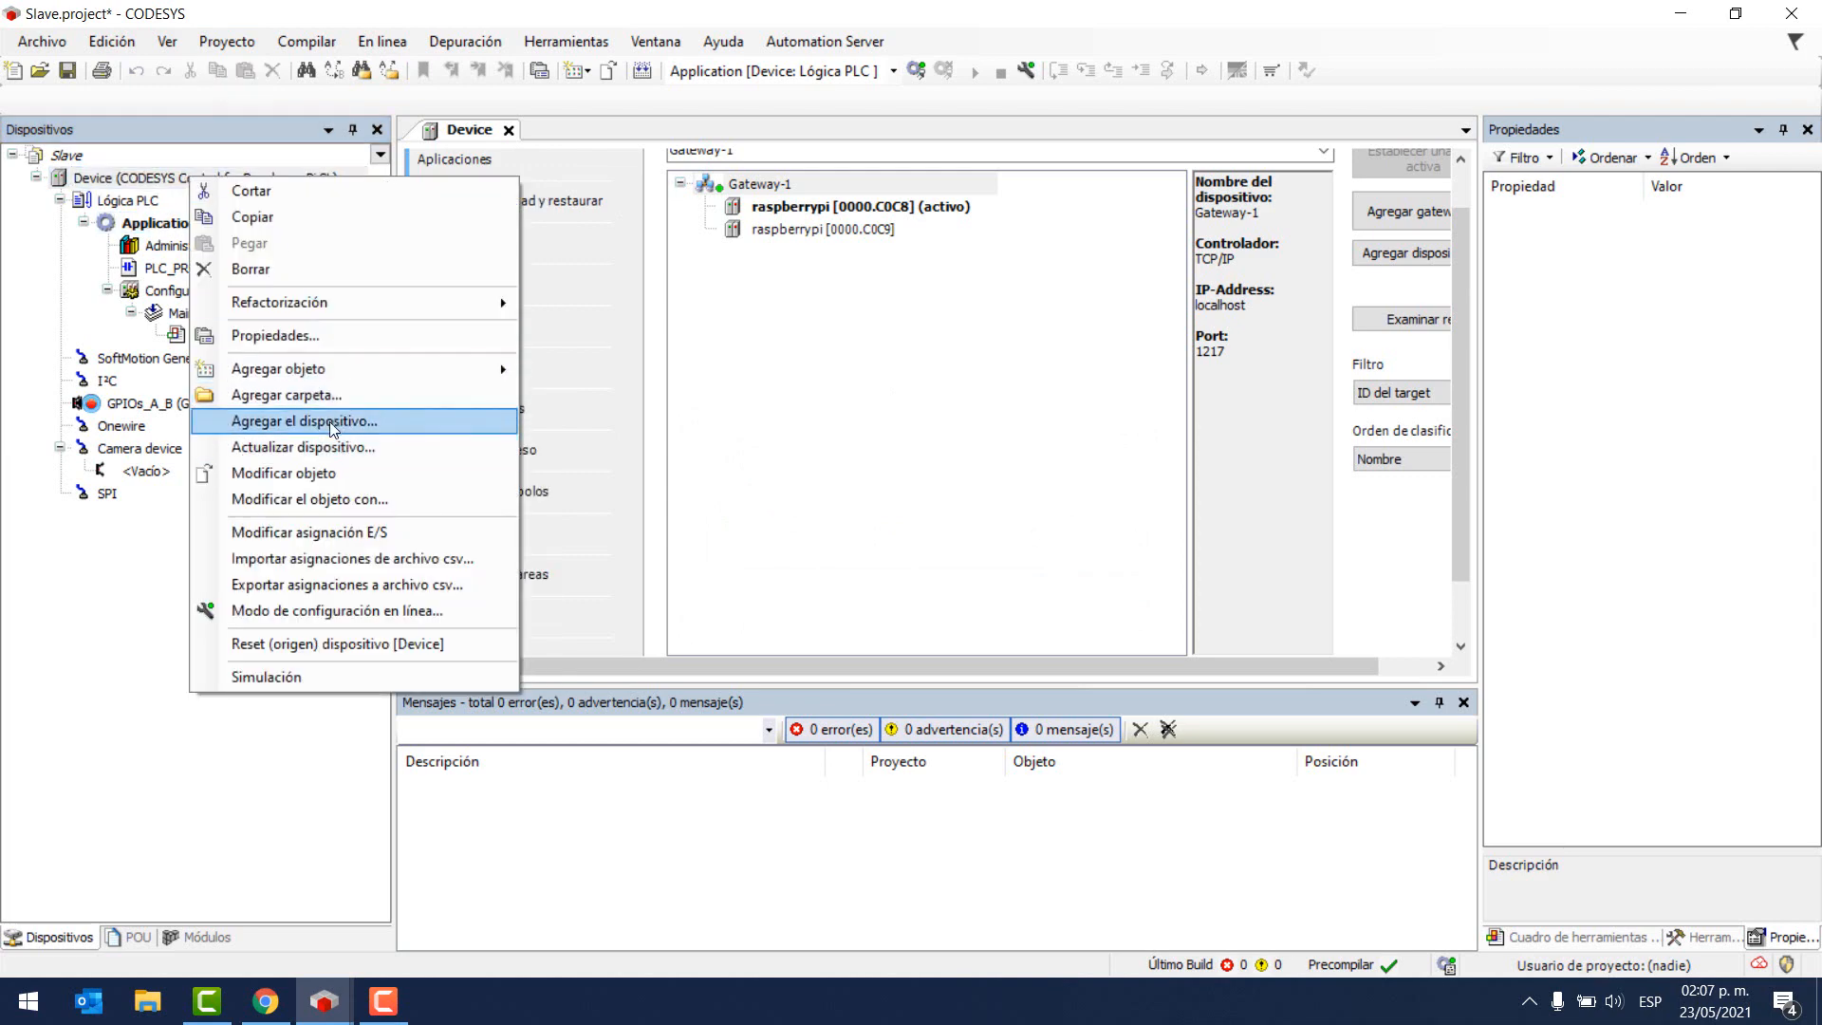
pyautogui.click(311, 448)
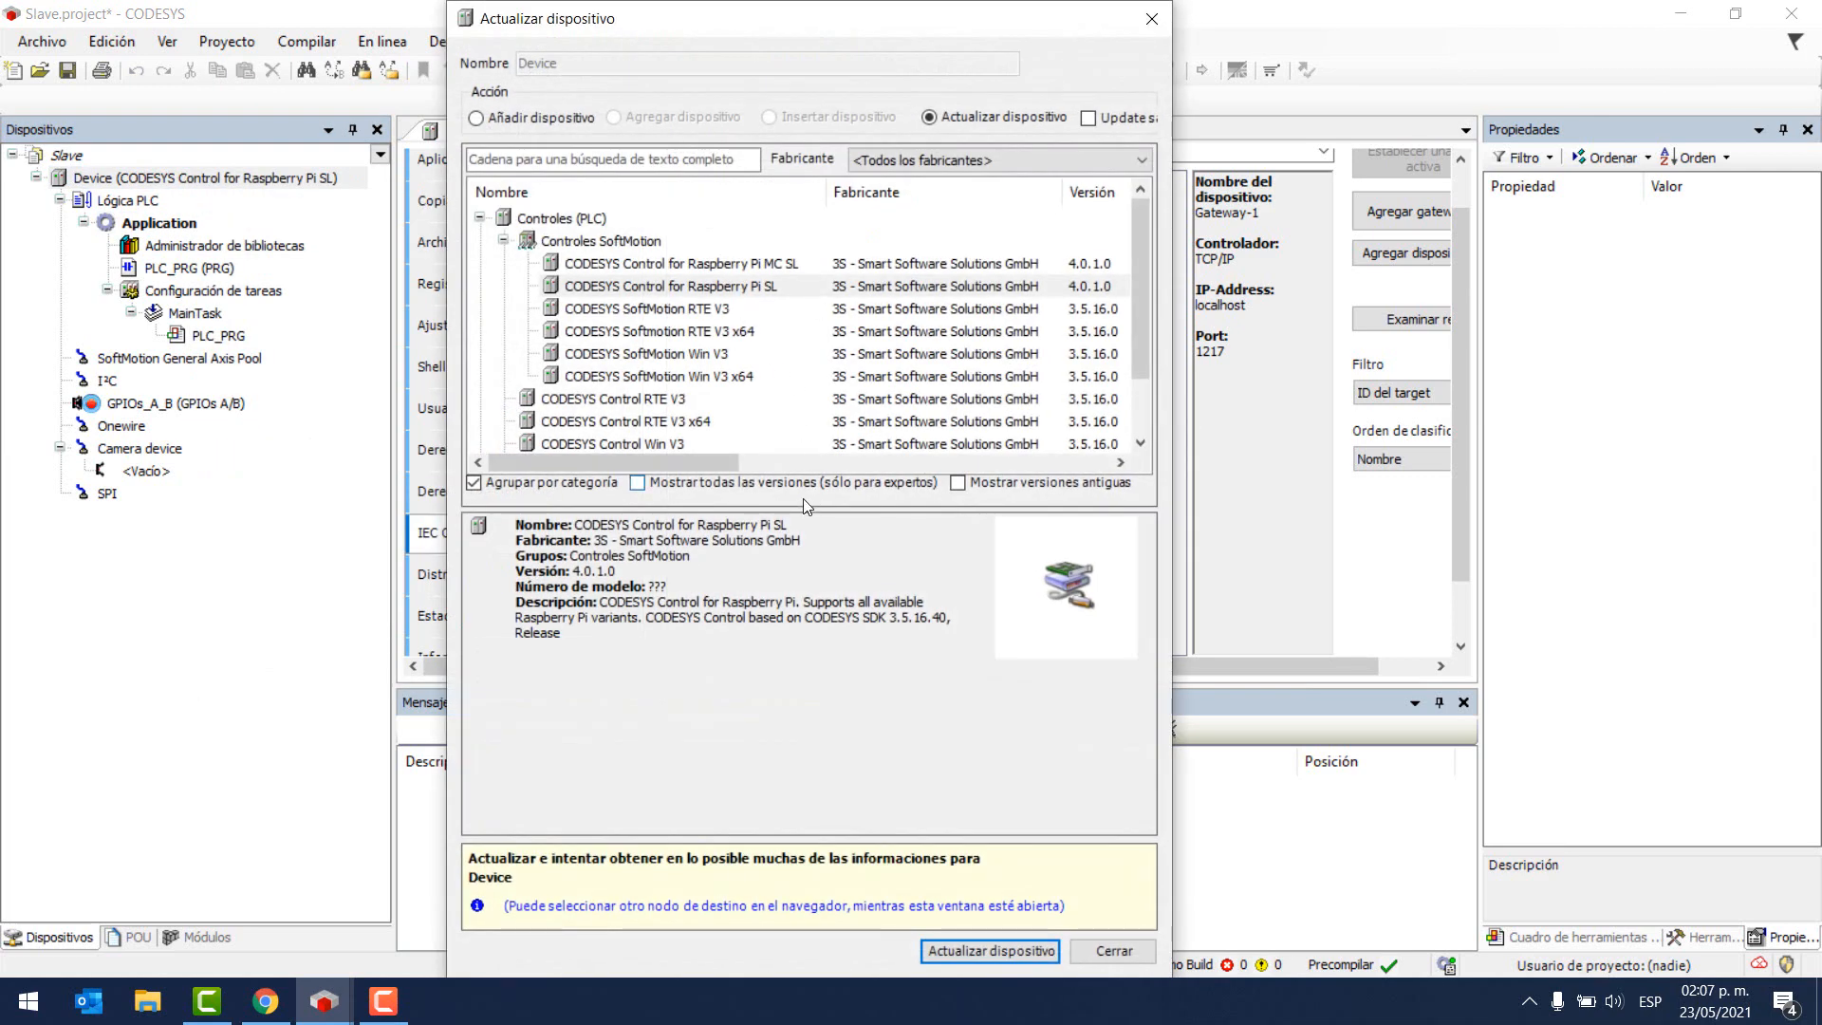
pyautogui.click(638, 482)
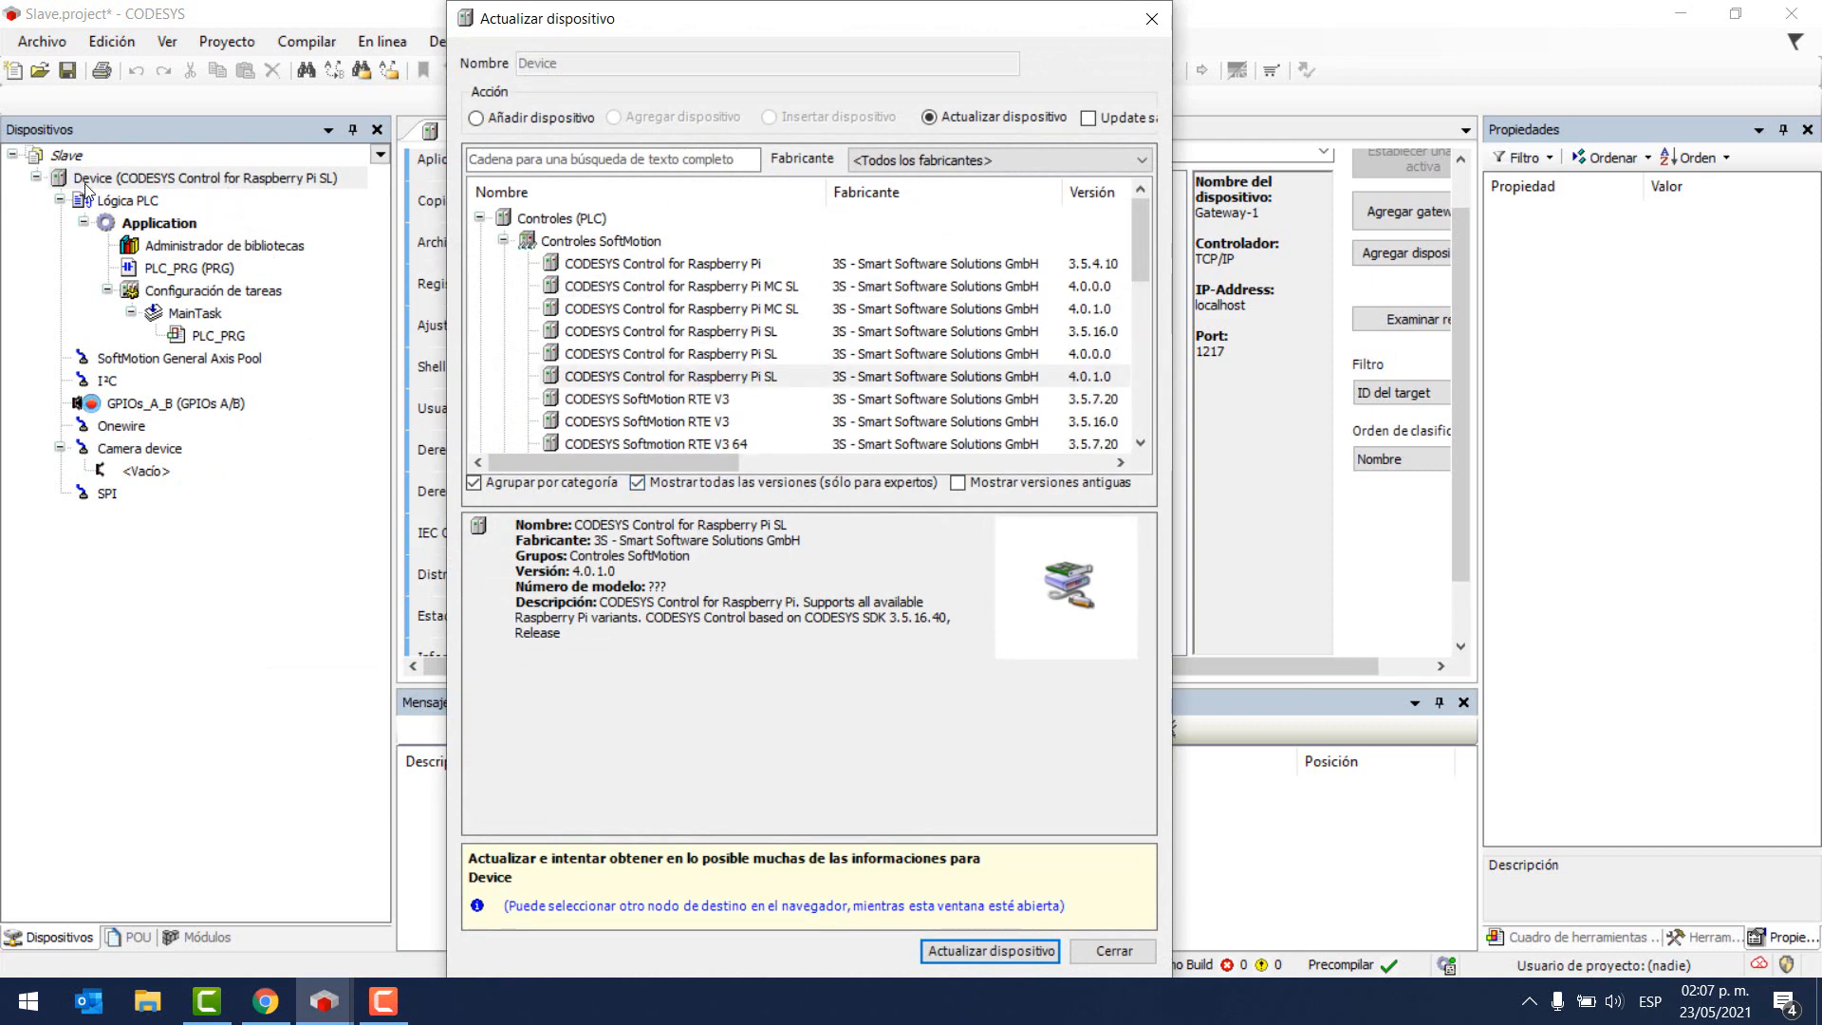
pyautogui.click(1008, 356)
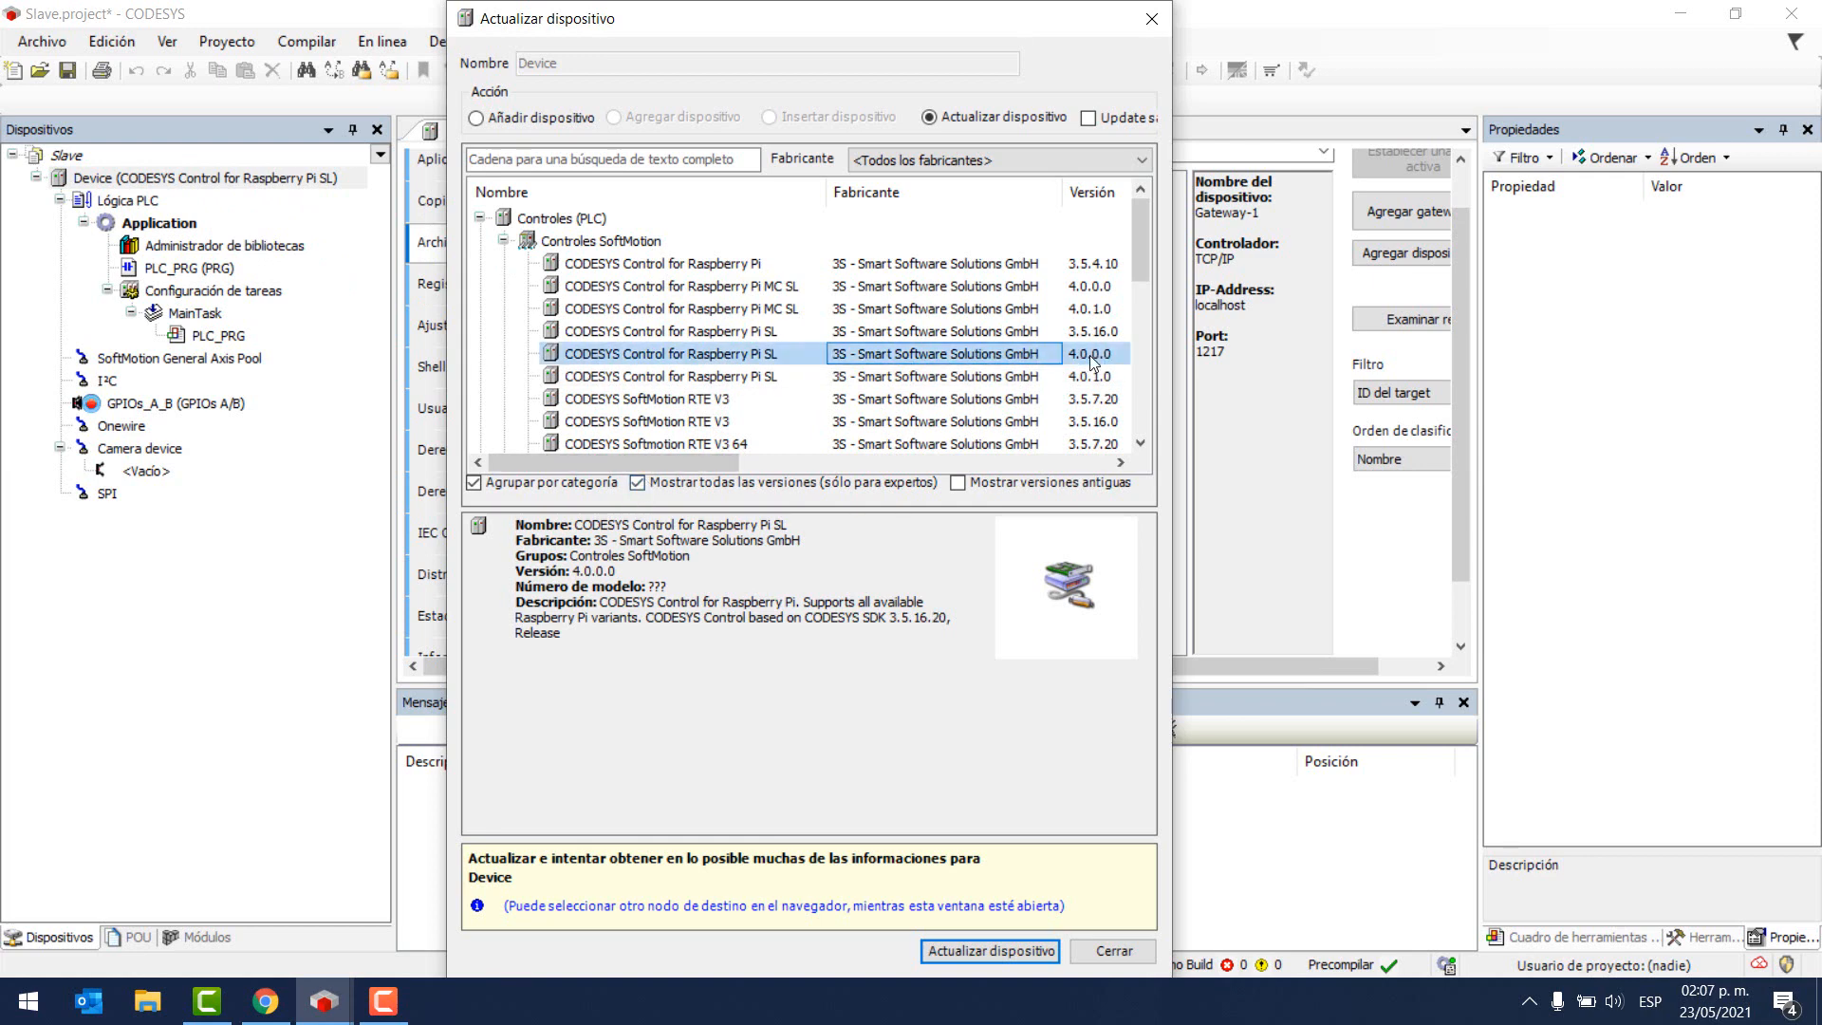
pyautogui.click(970, 951)
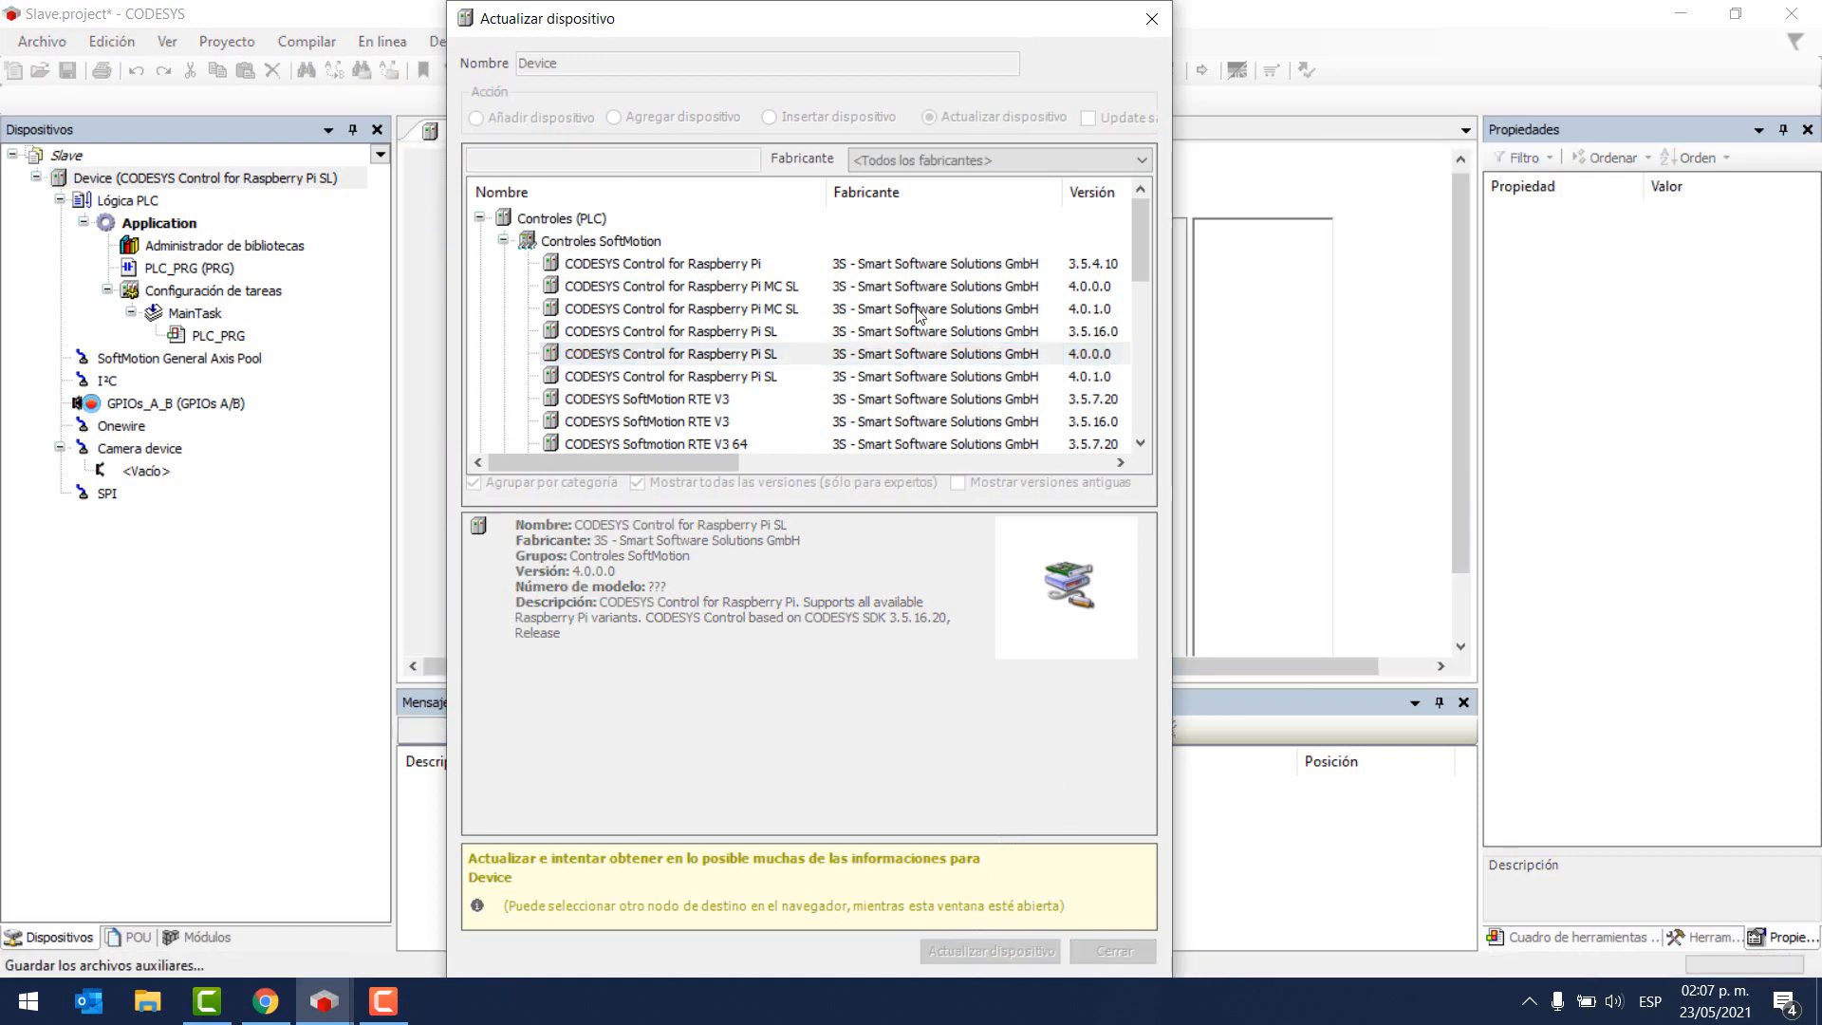
pyautogui.click(1144, 29)
# - Test the controller connection by logging in with the application download, running the application and logging out
pyautogui.click(918, 72)
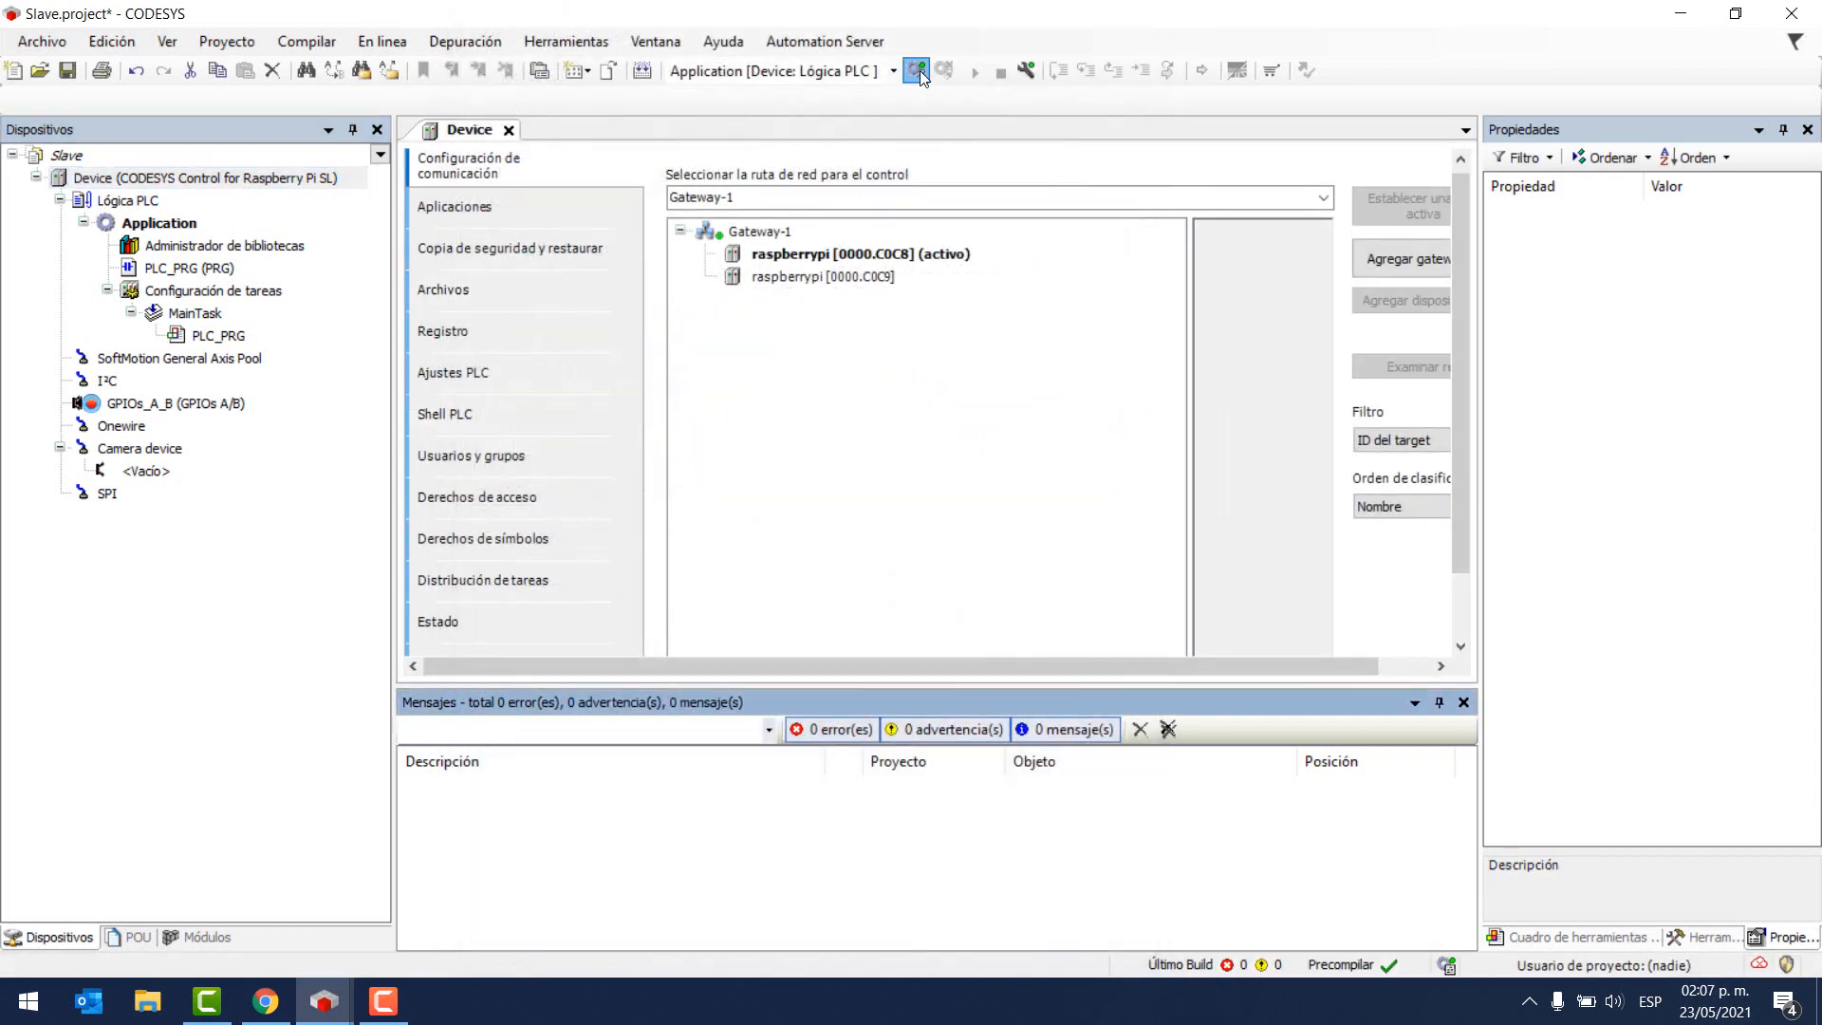
pyautogui.click(898, 548)
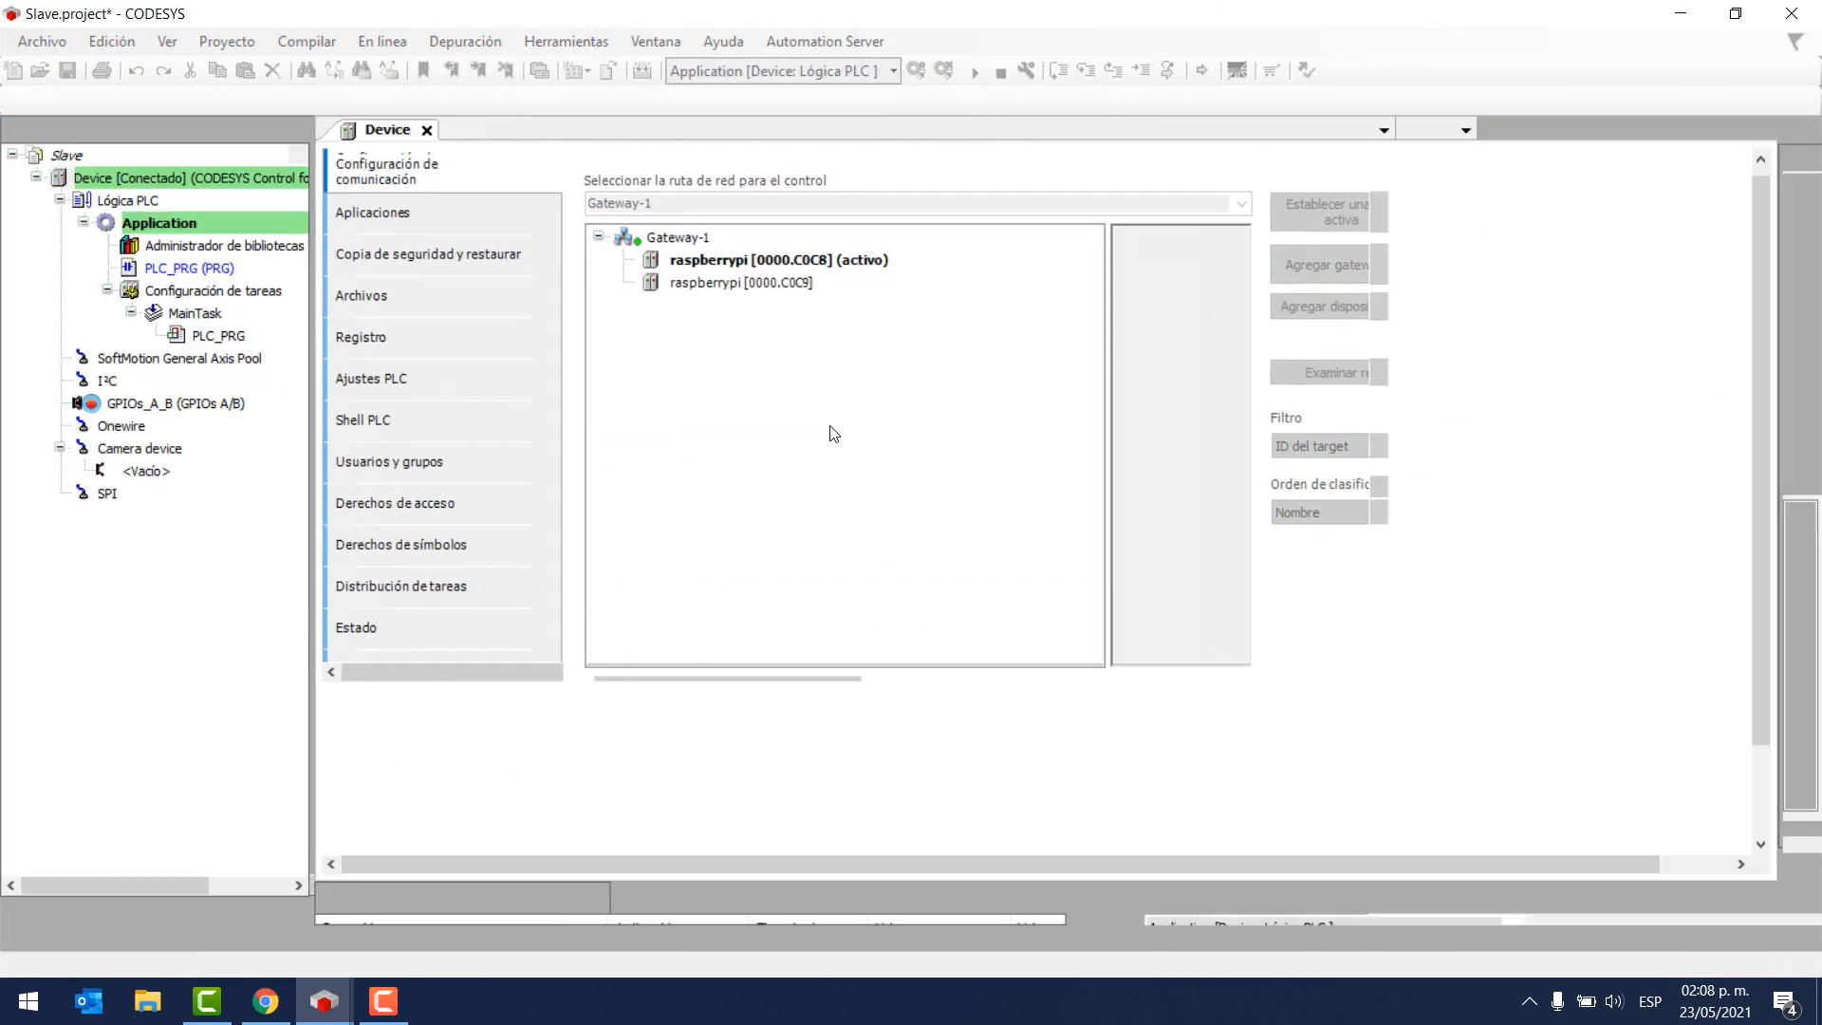
pyautogui.click(973, 73)
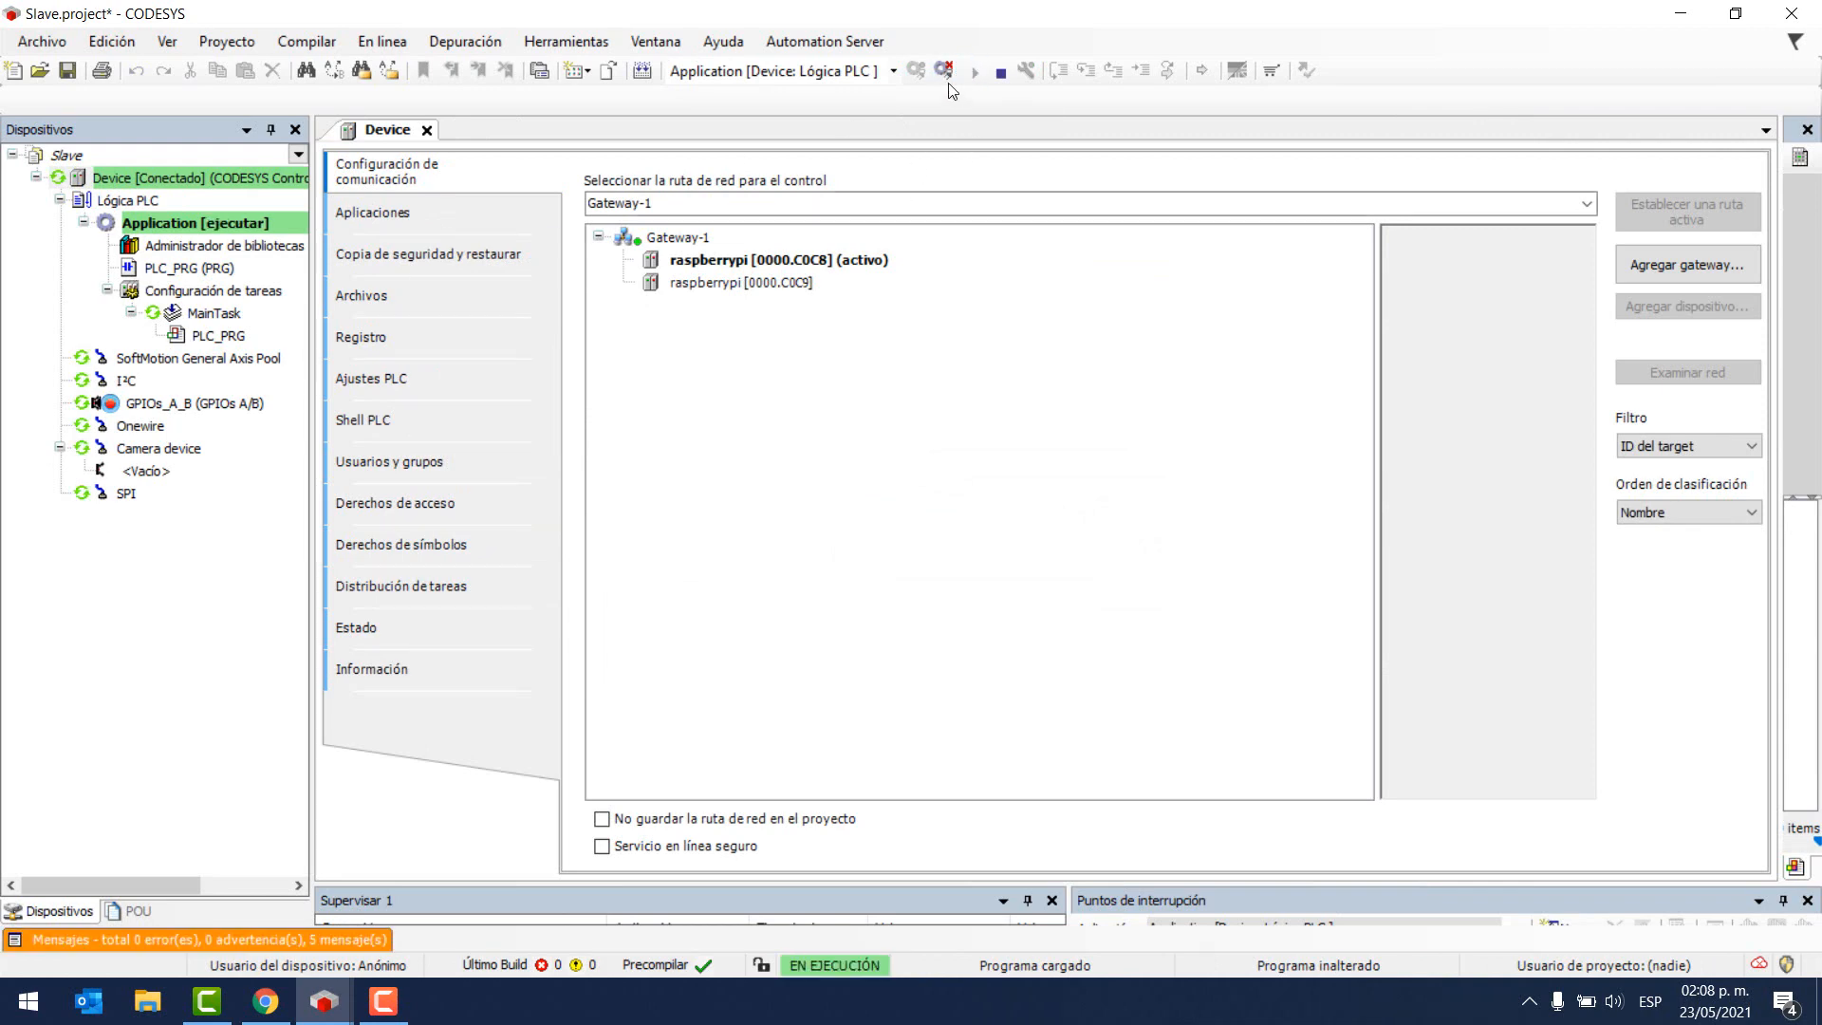
pyautogui.click(945, 72)
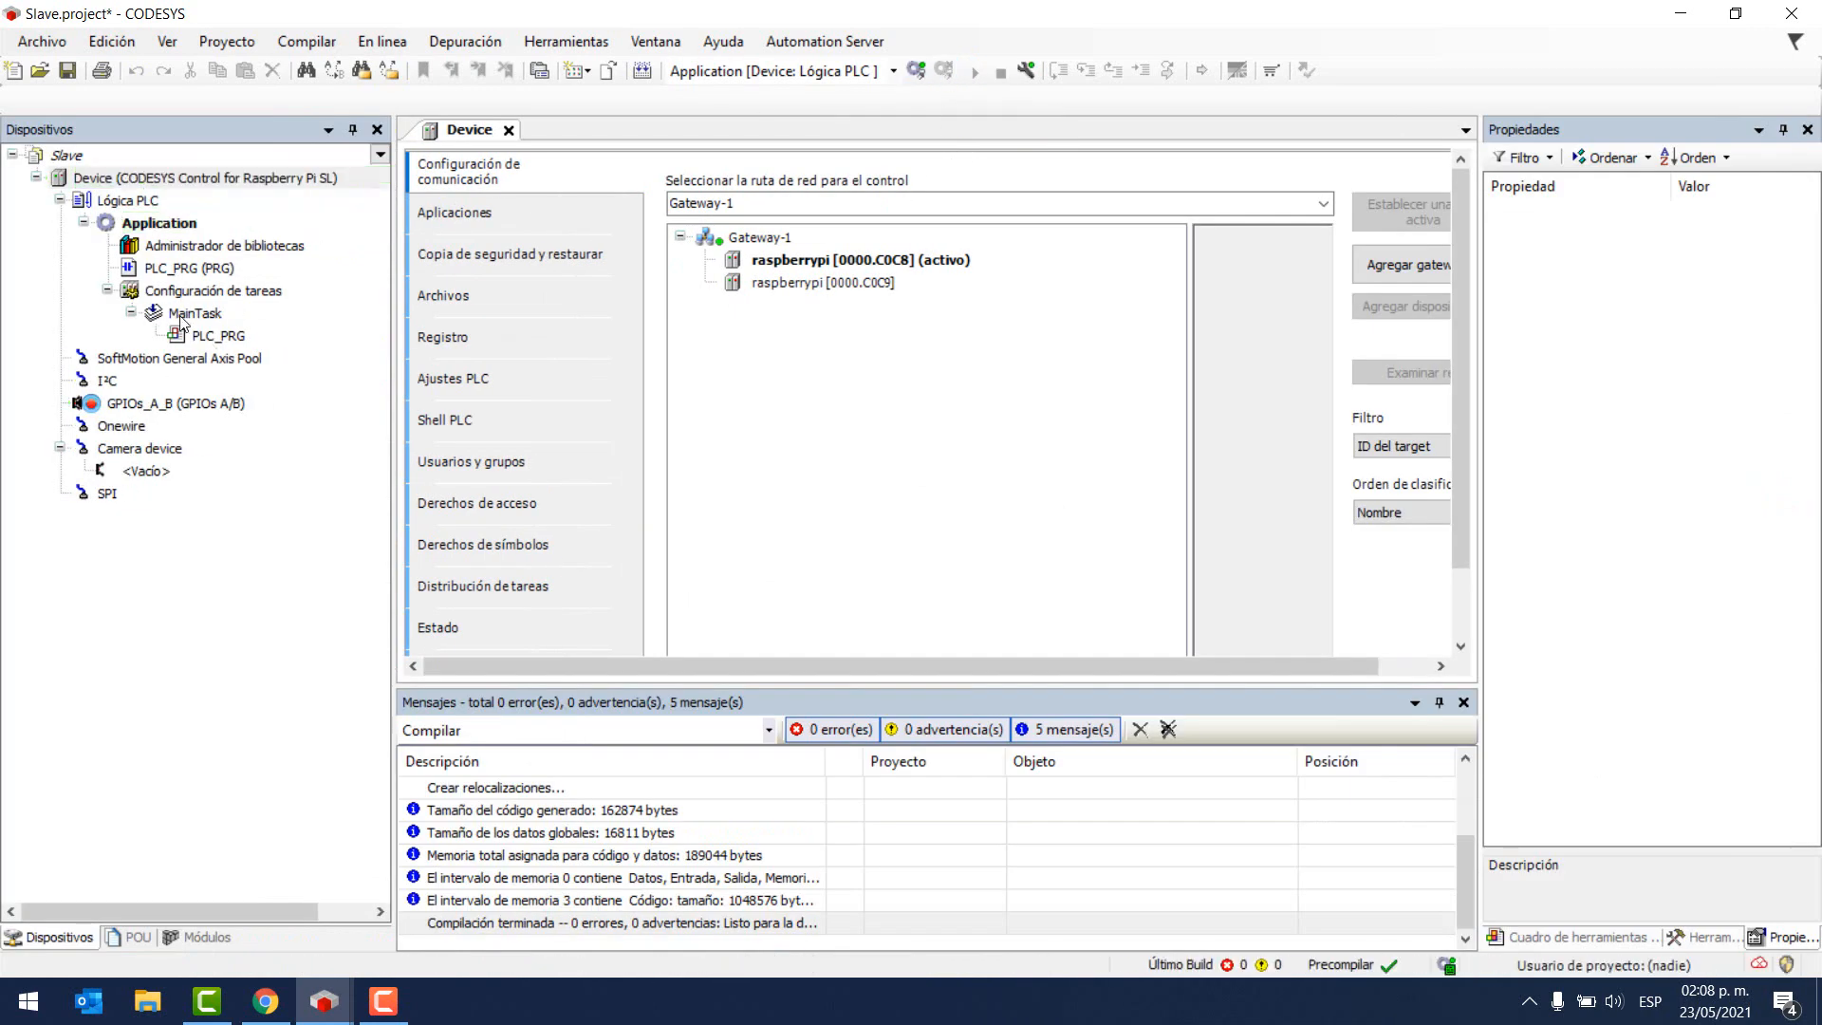
# - Add an Ethernet adapter, version 3.5.16.0, under the Raspberry Pi device
pyautogui.rightClick(173, 182)
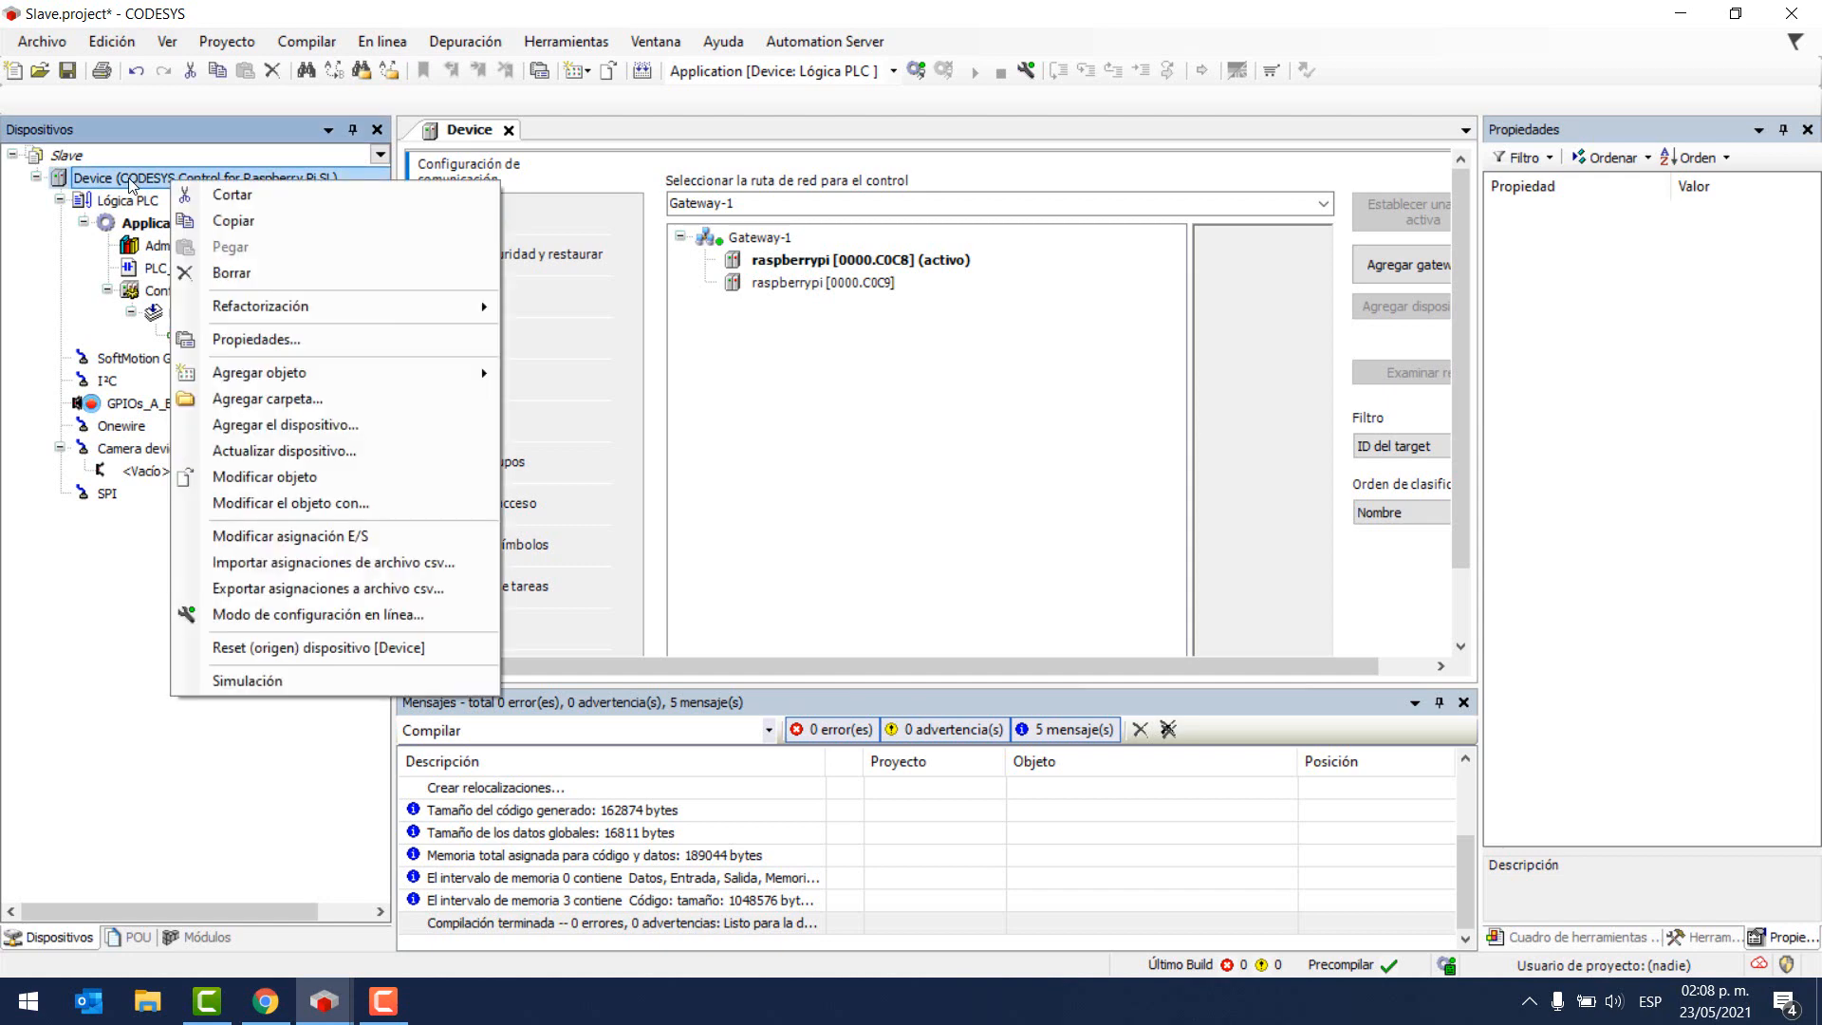
pyautogui.click(274, 428)
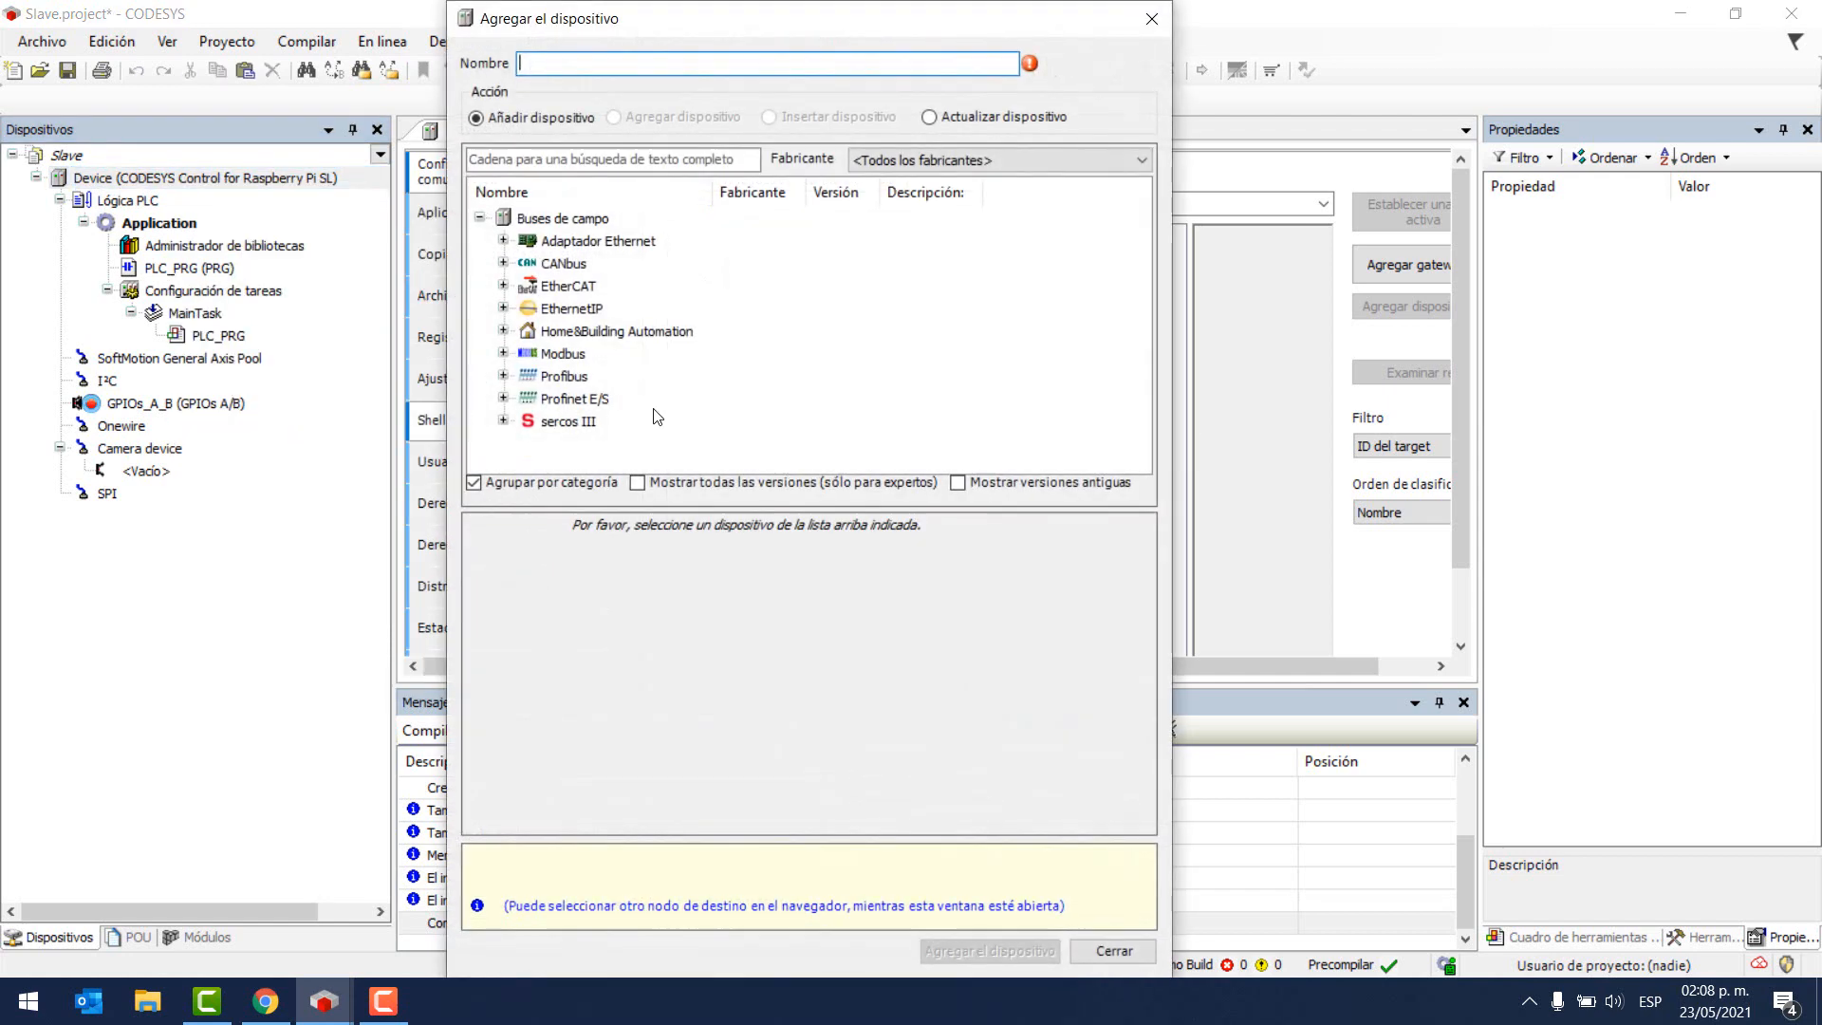
pyautogui.click(504, 241)
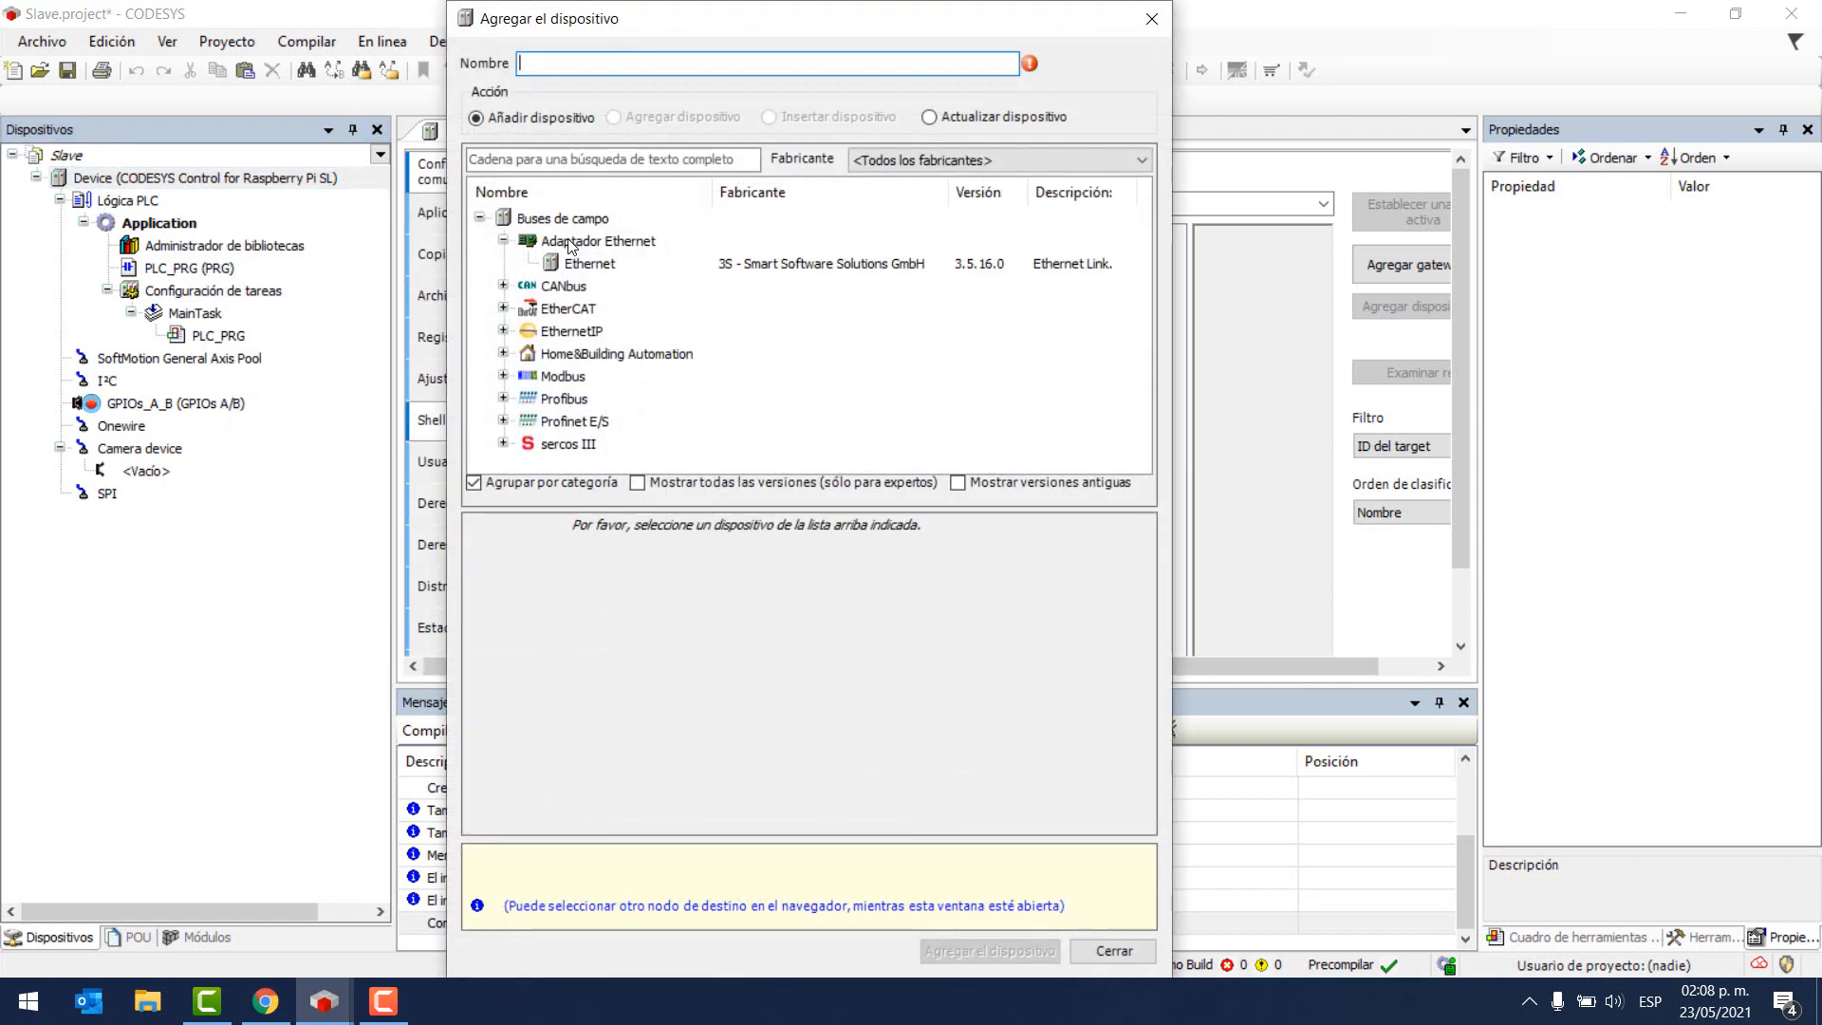
pyautogui.click(592, 264)
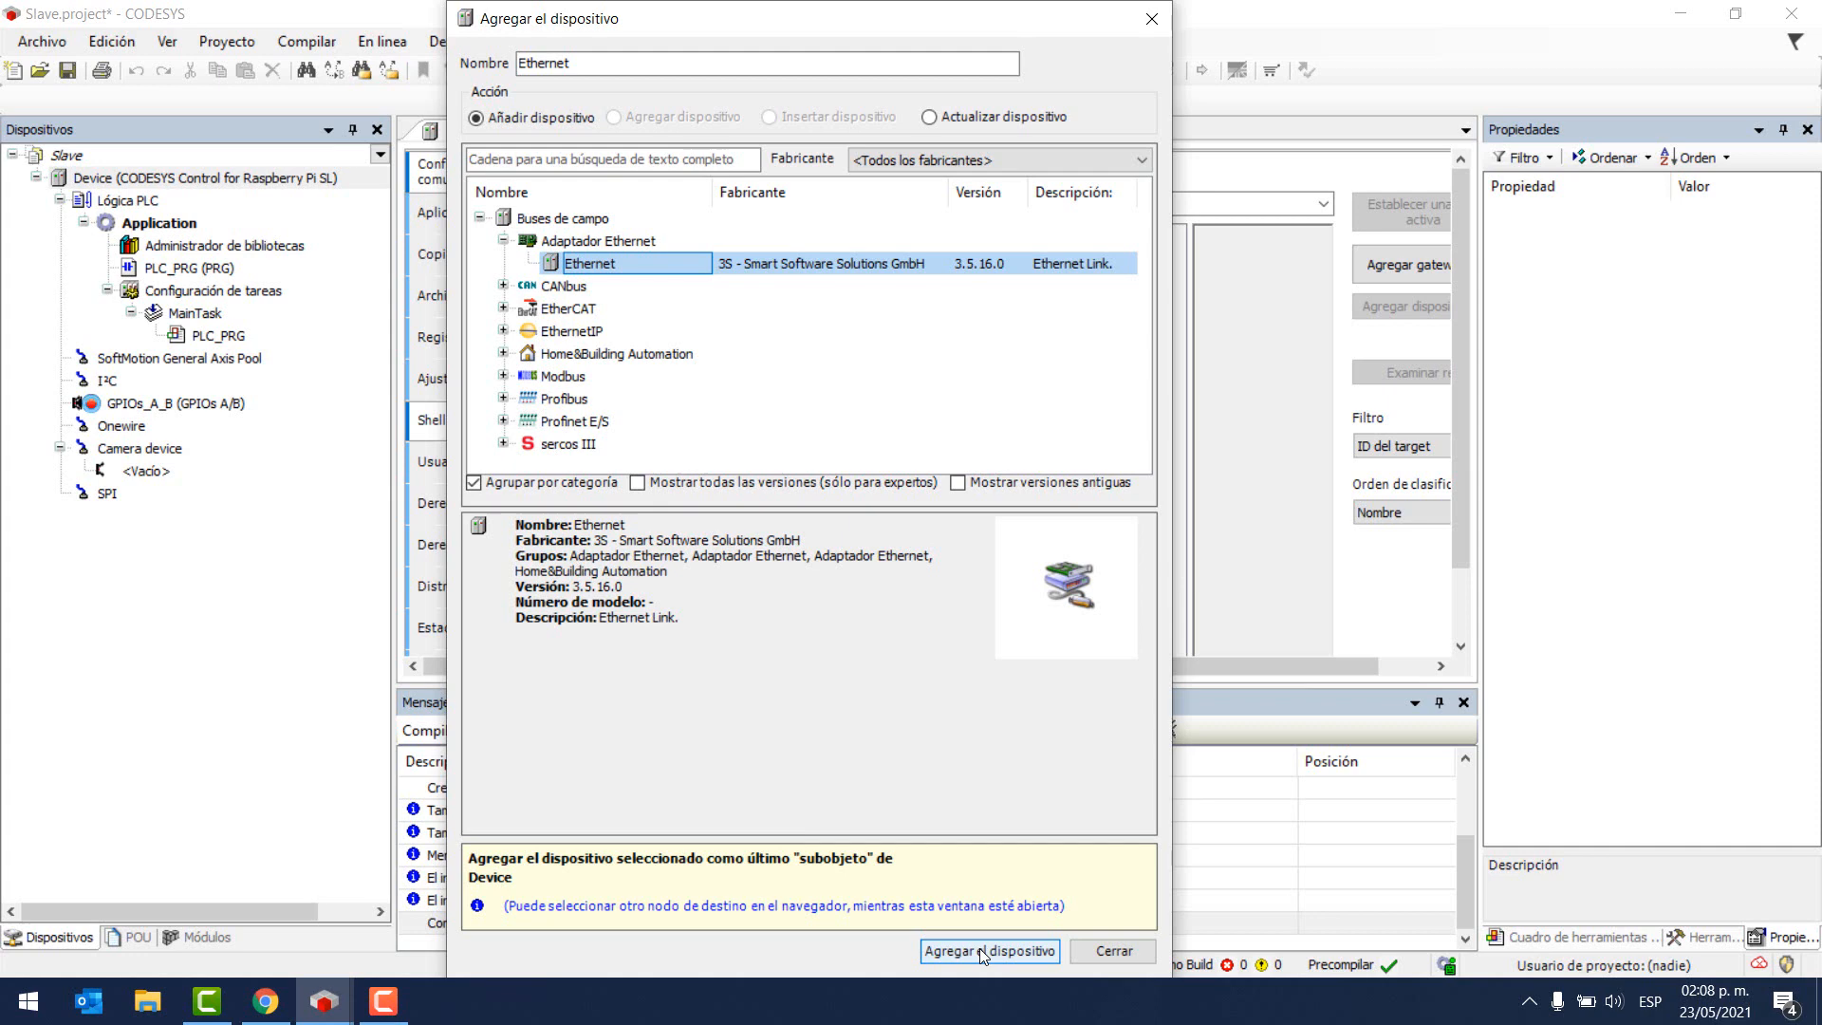
pyautogui.click(979, 948)
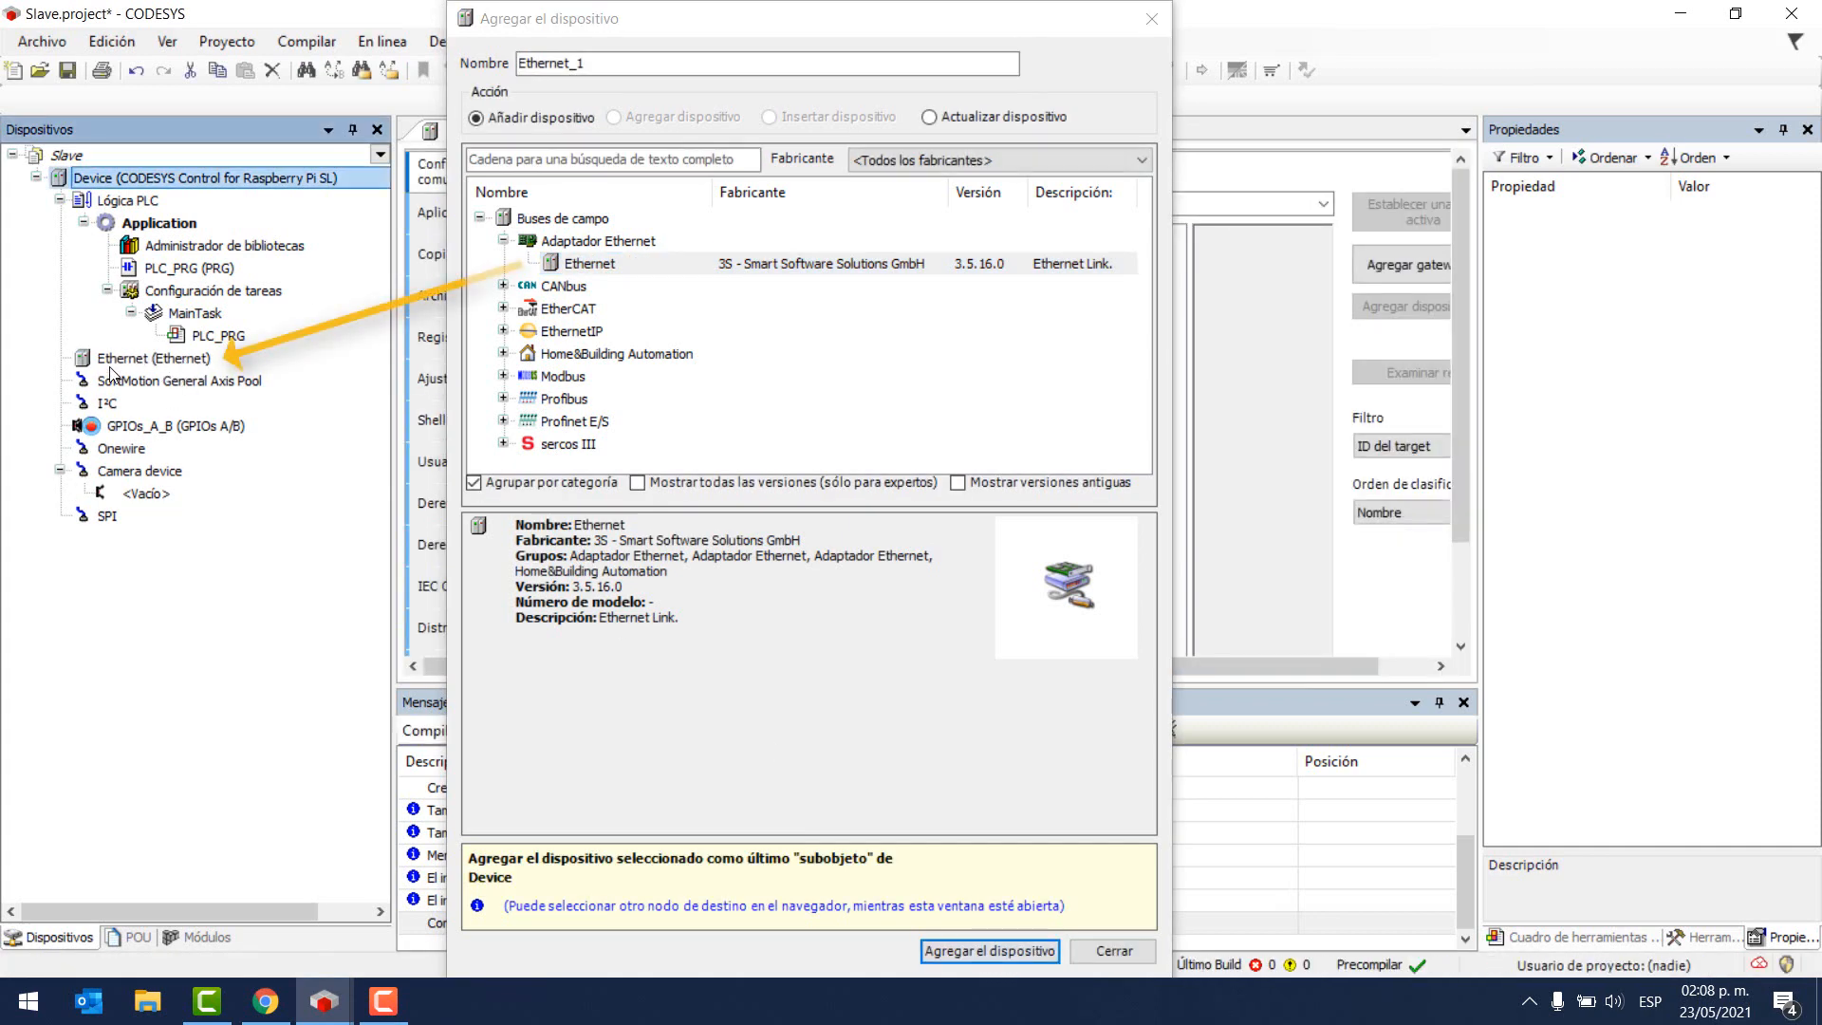
# - Add a ModbusTCP Slave Device under the Ethernet adapter and close the device dialog
pyautogui.click(163, 363)
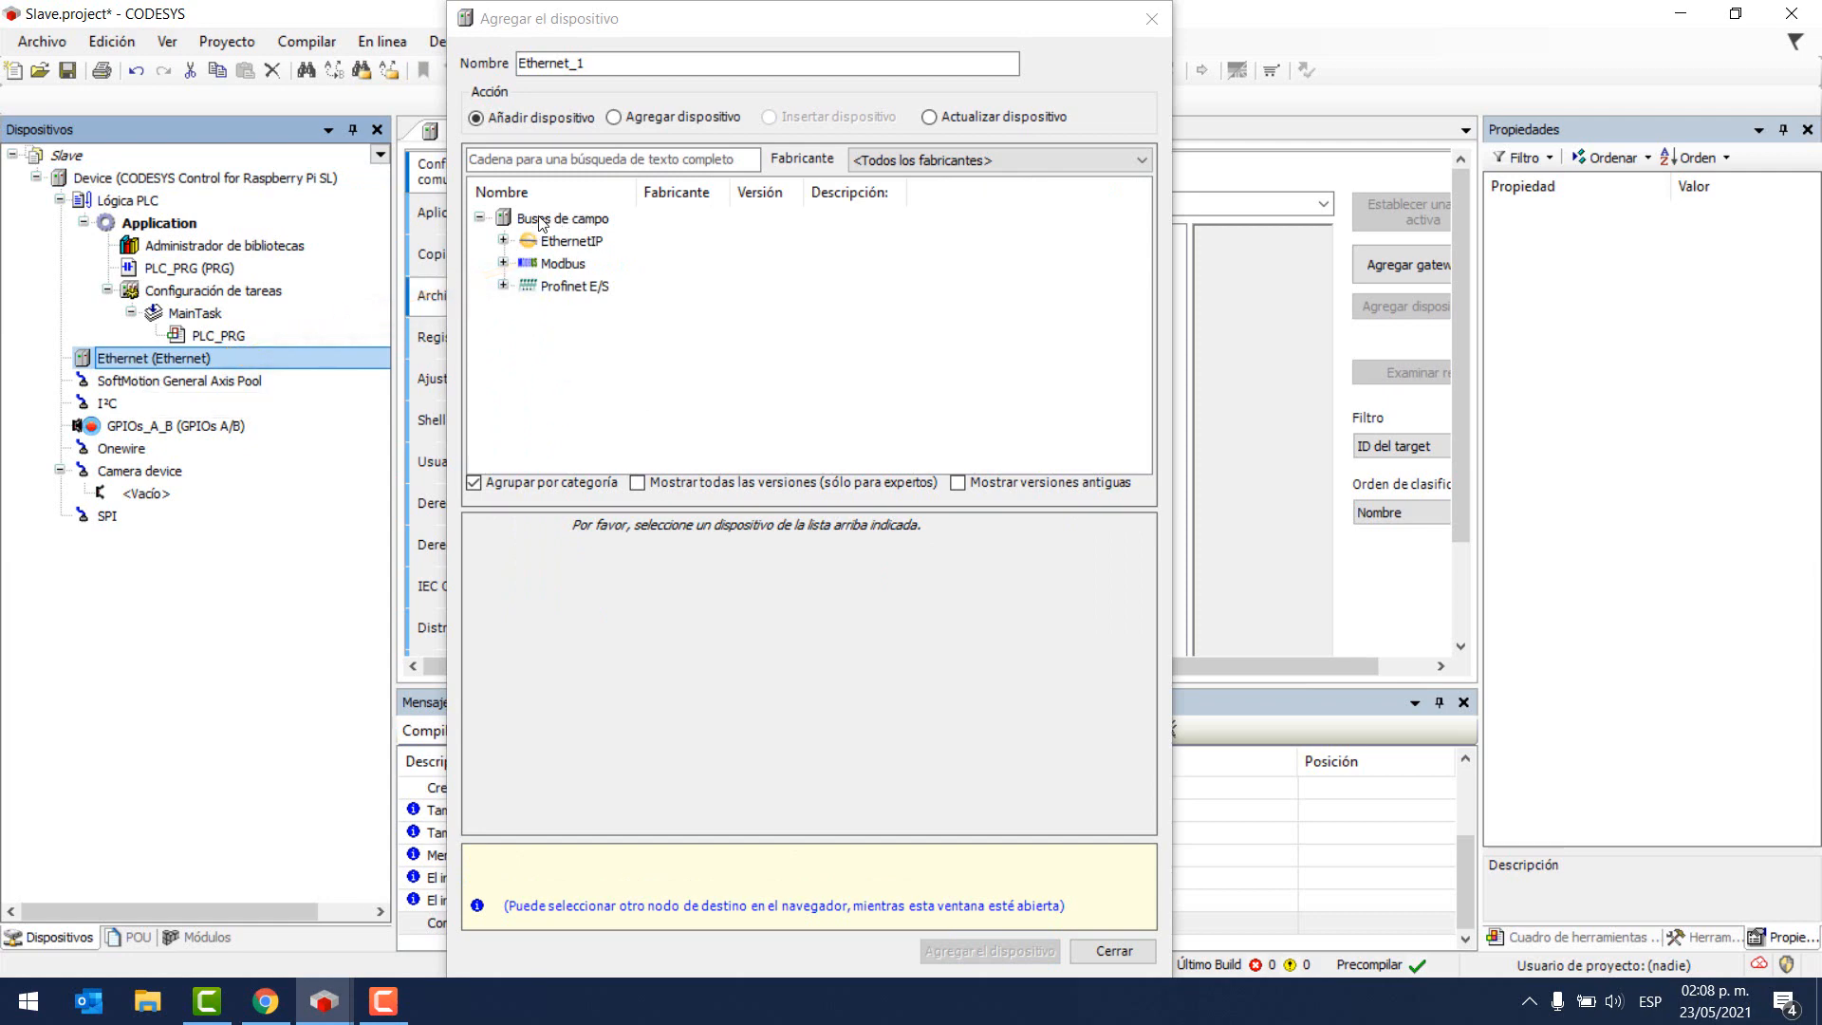
pyautogui.click(503, 264)
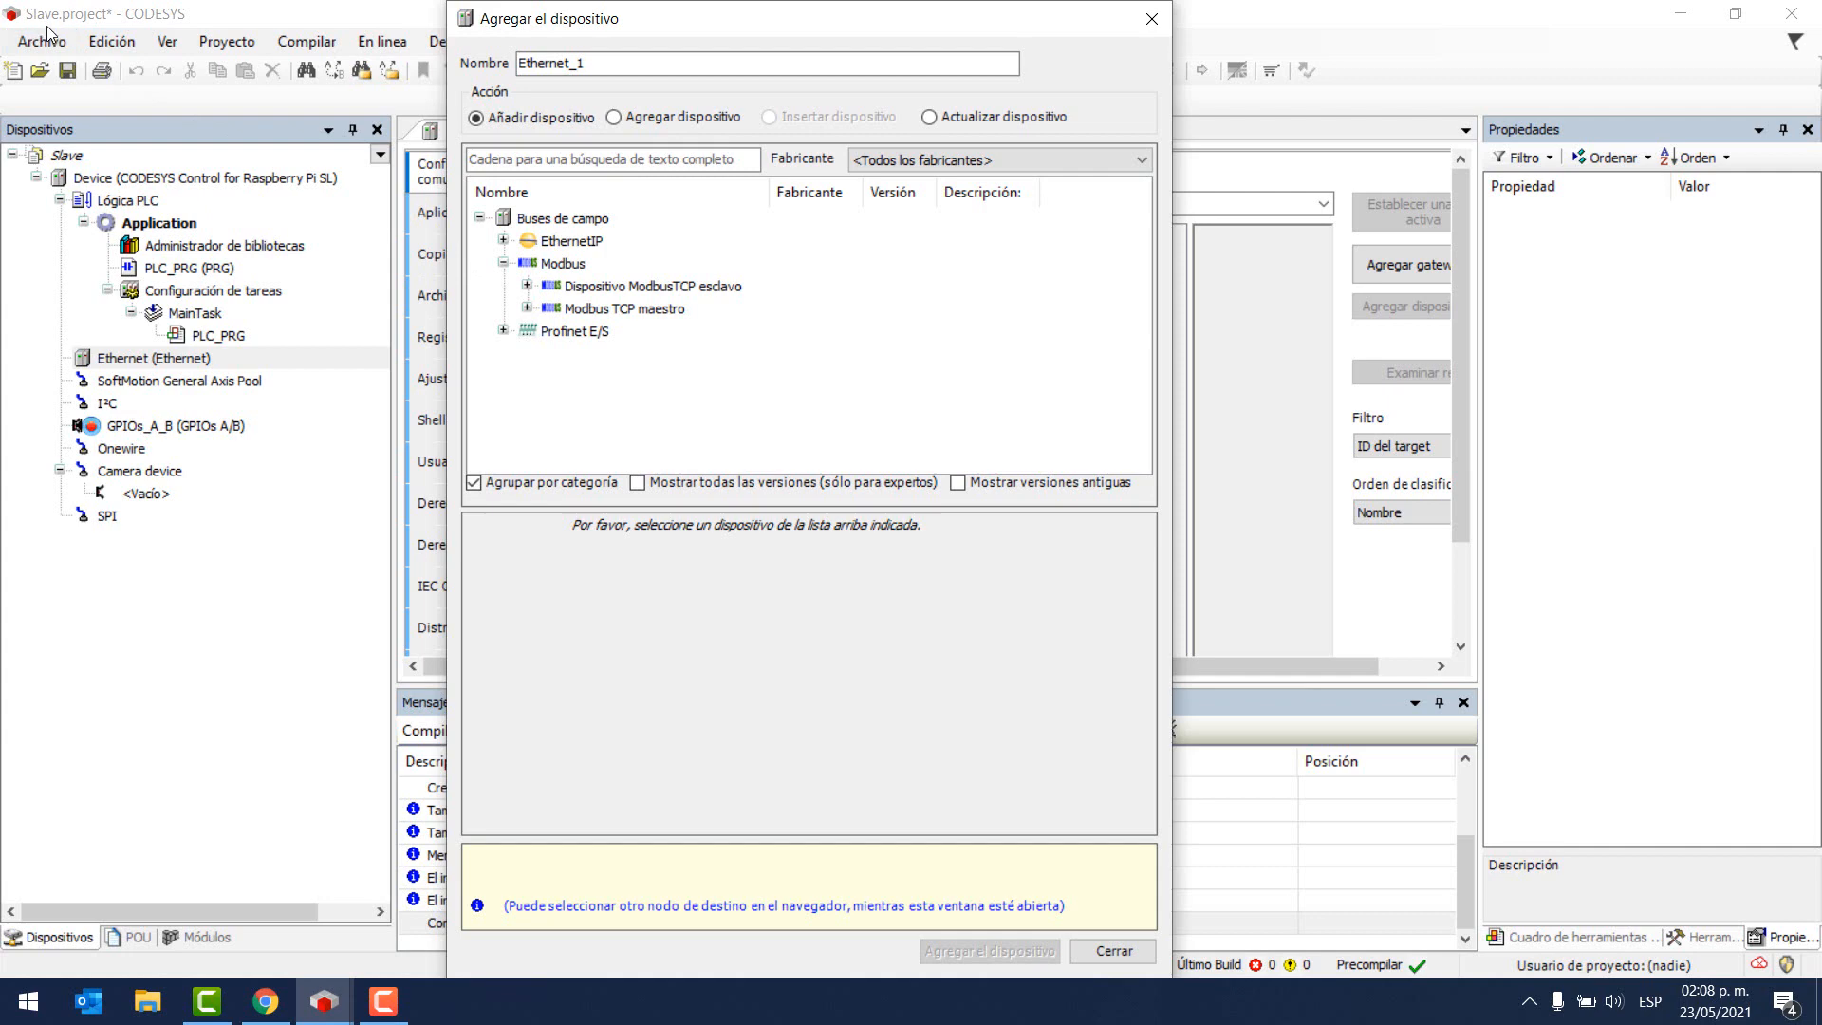
pyautogui.click(630, 290)
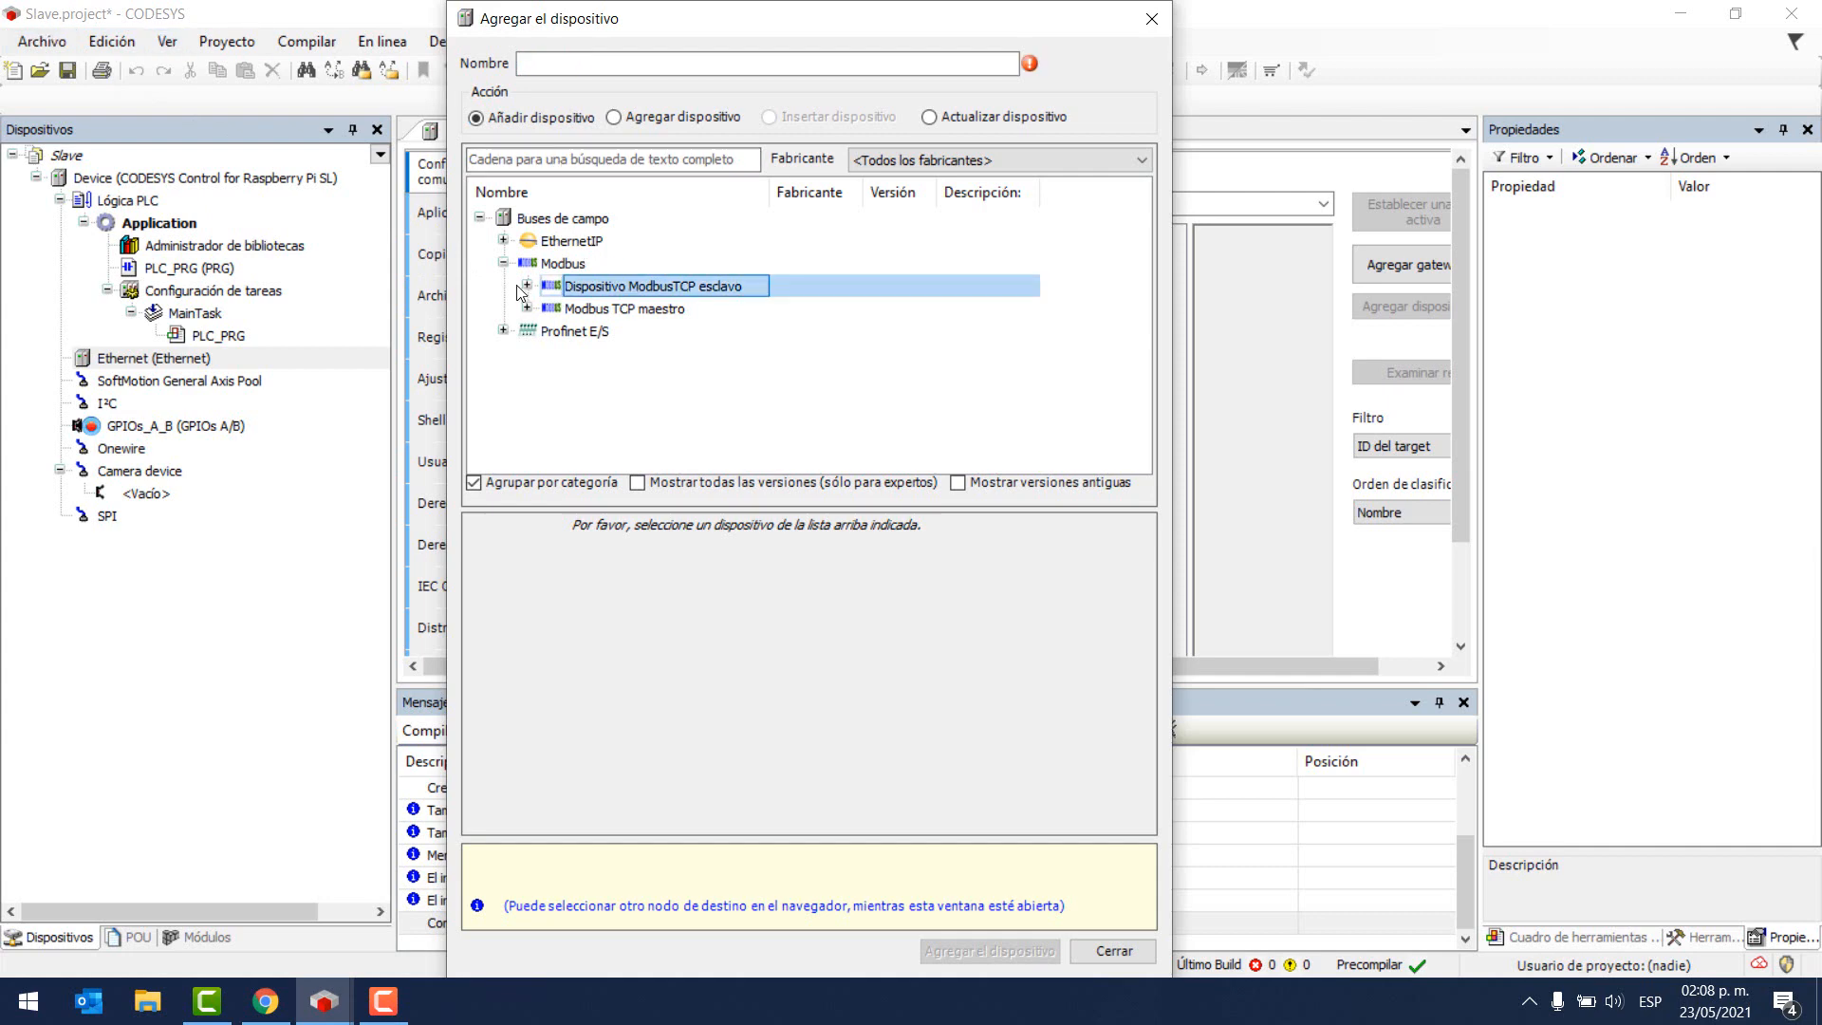
pyautogui.click(527, 285)
pyautogui.click(618, 309)
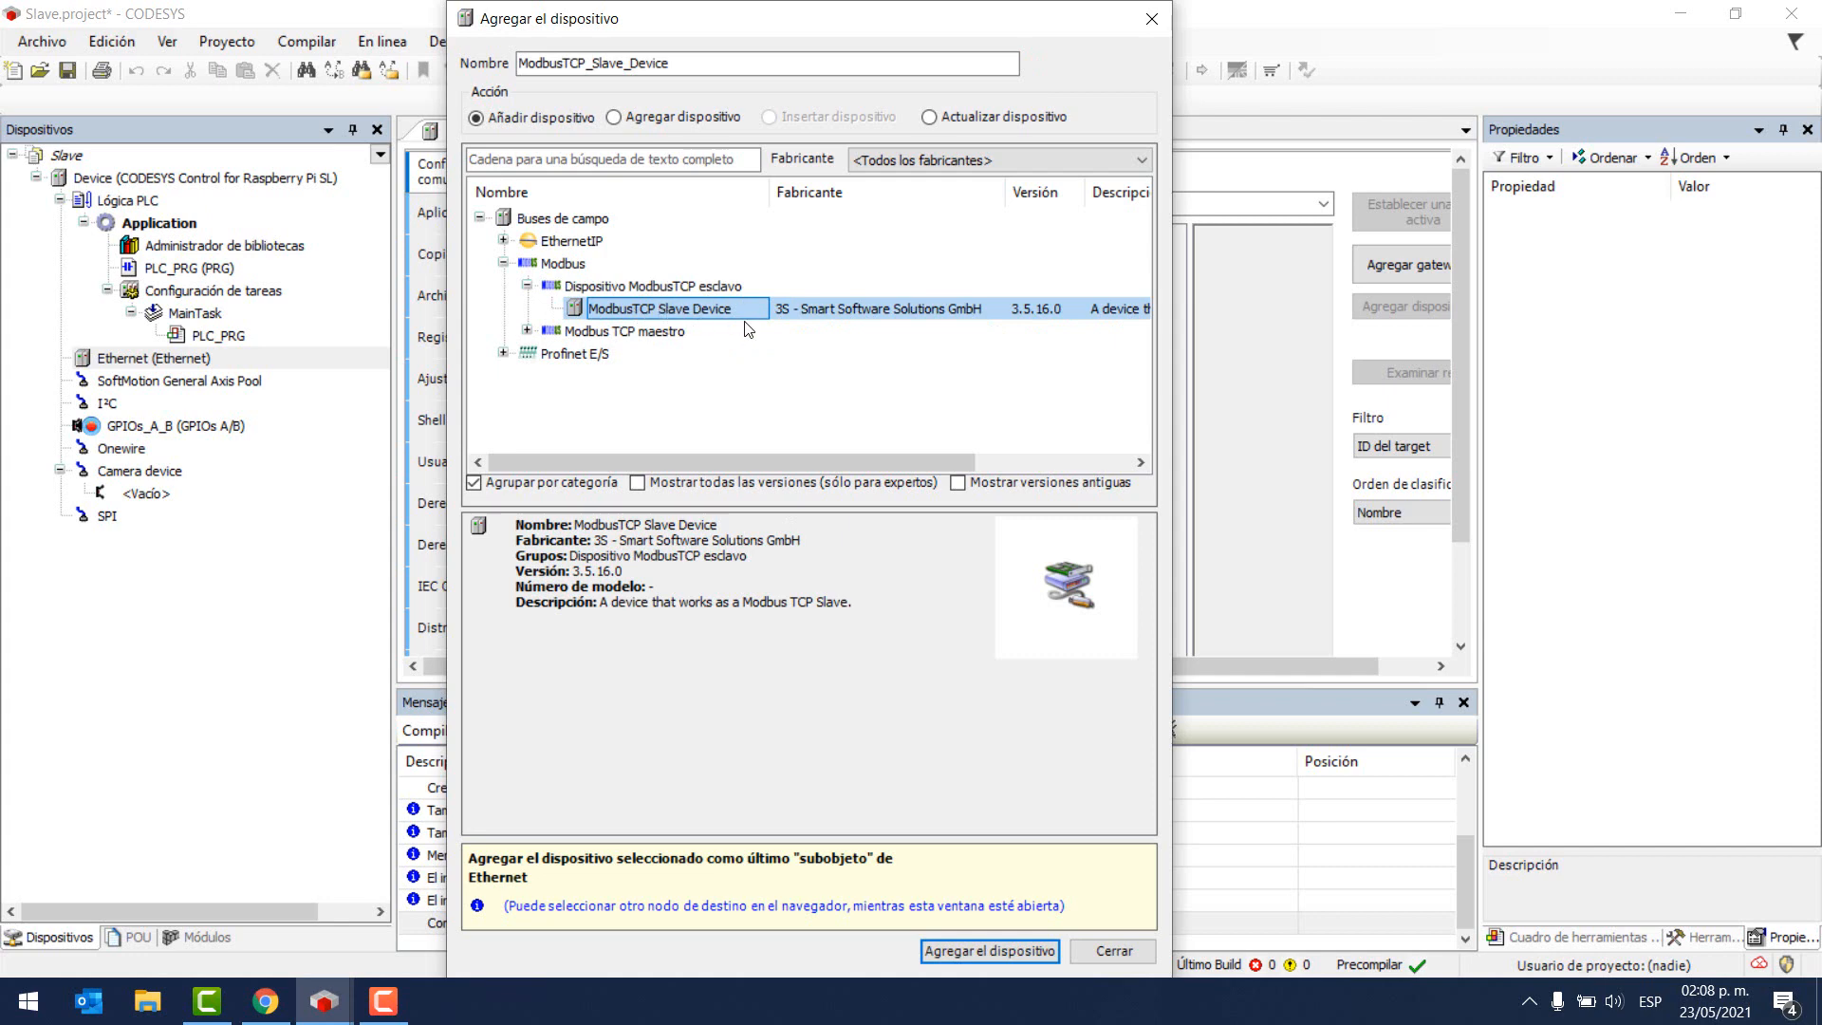
pyautogui.click(988, 949)
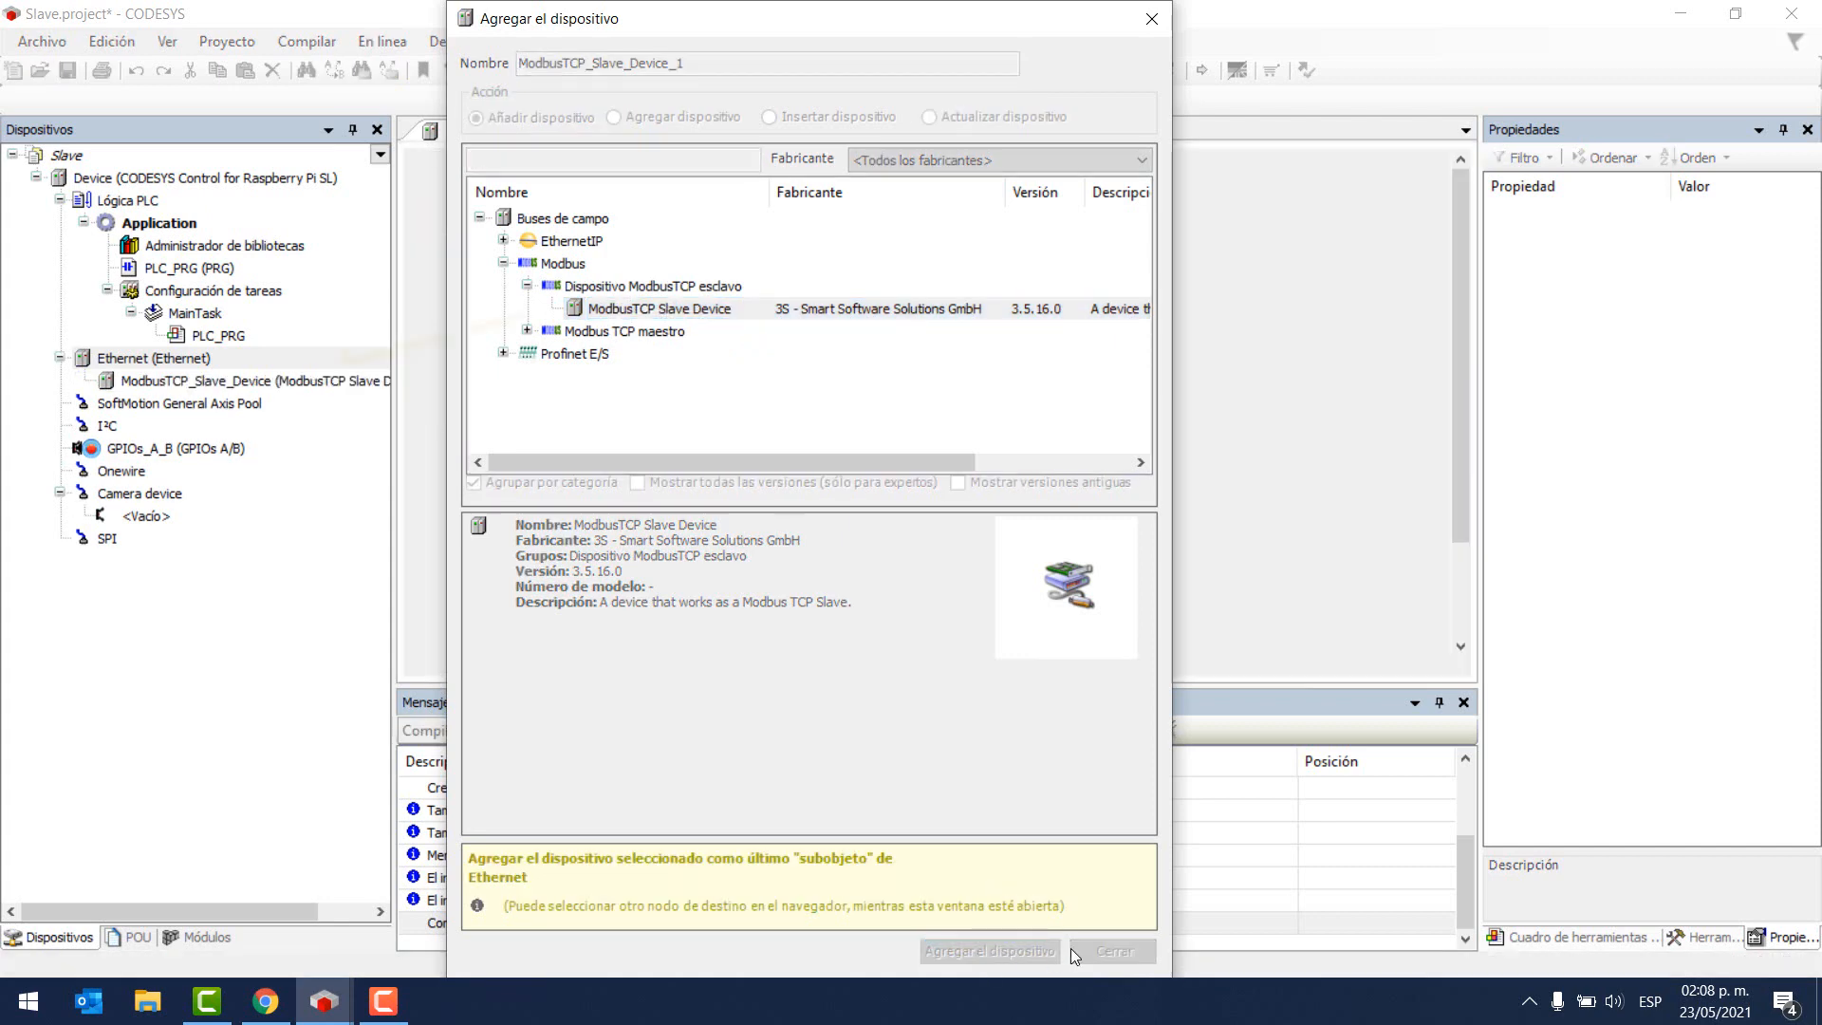
pyautogui.click(1107, 950)
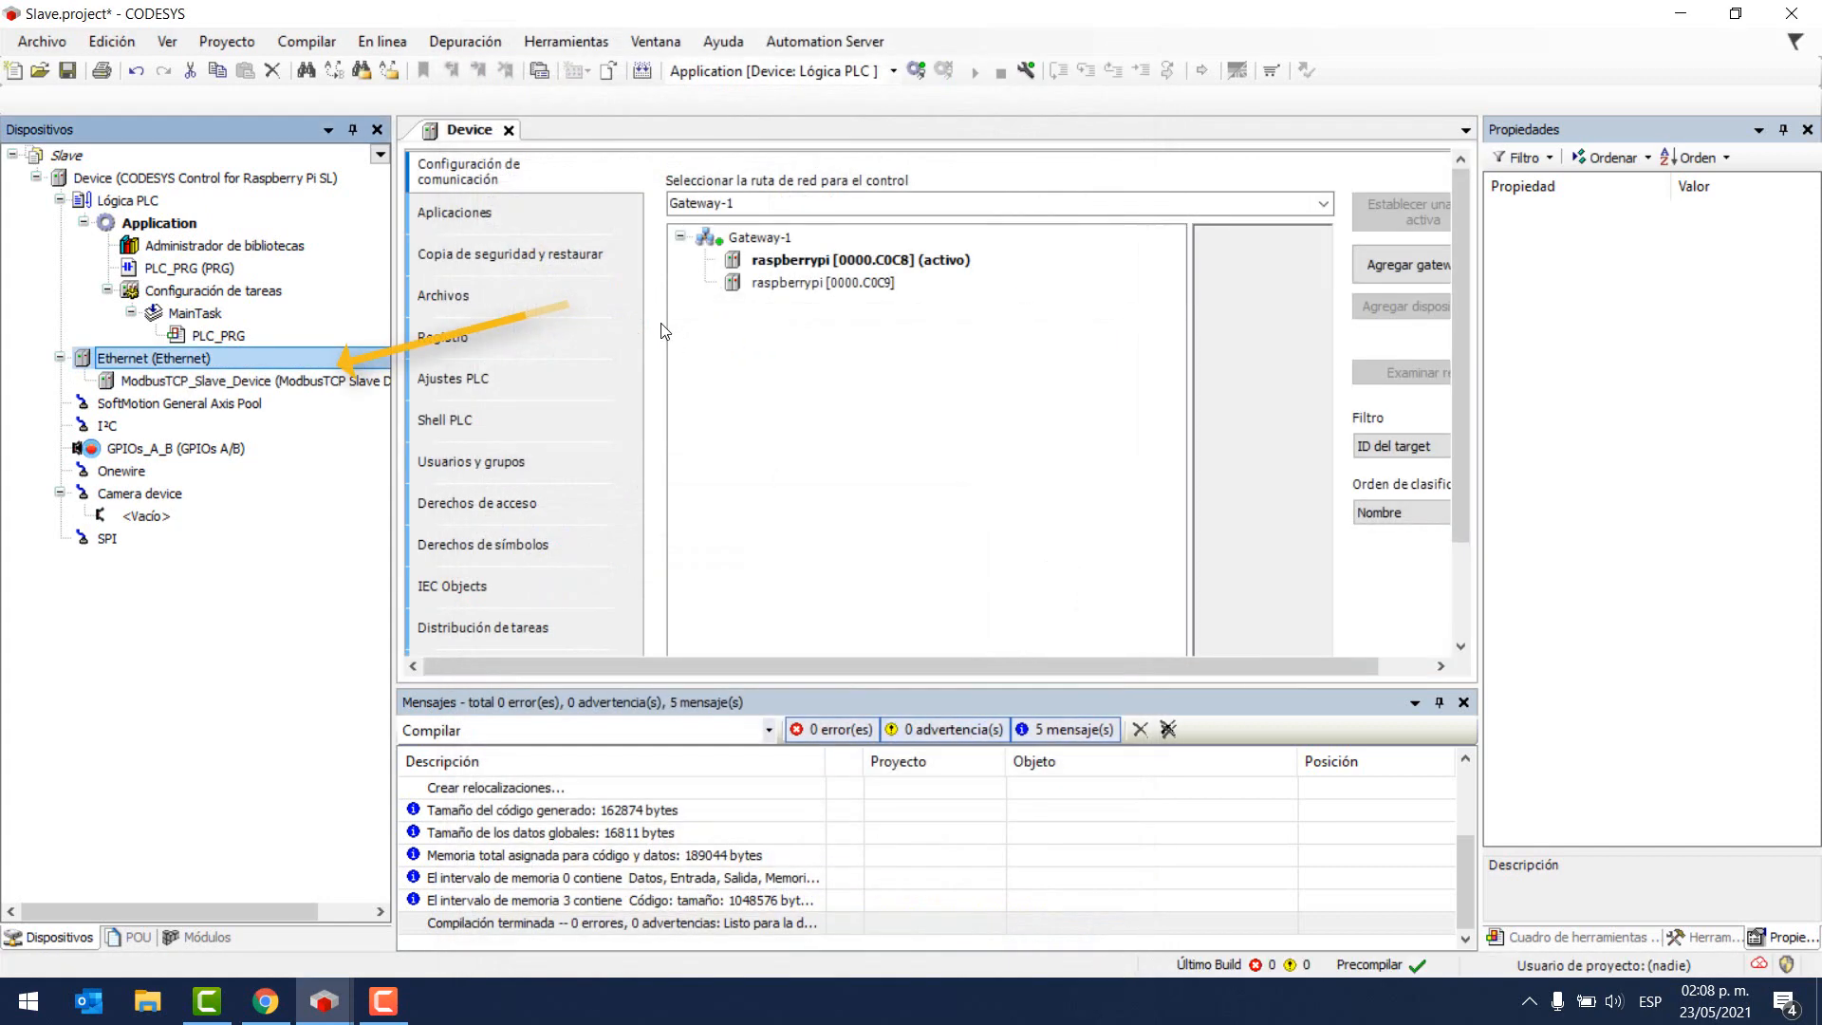
# - Assign the eth0 network interface, with IP address 192.168.0.200, to the Ethernet adapter
pyautogui.doubleClick(144, 360)
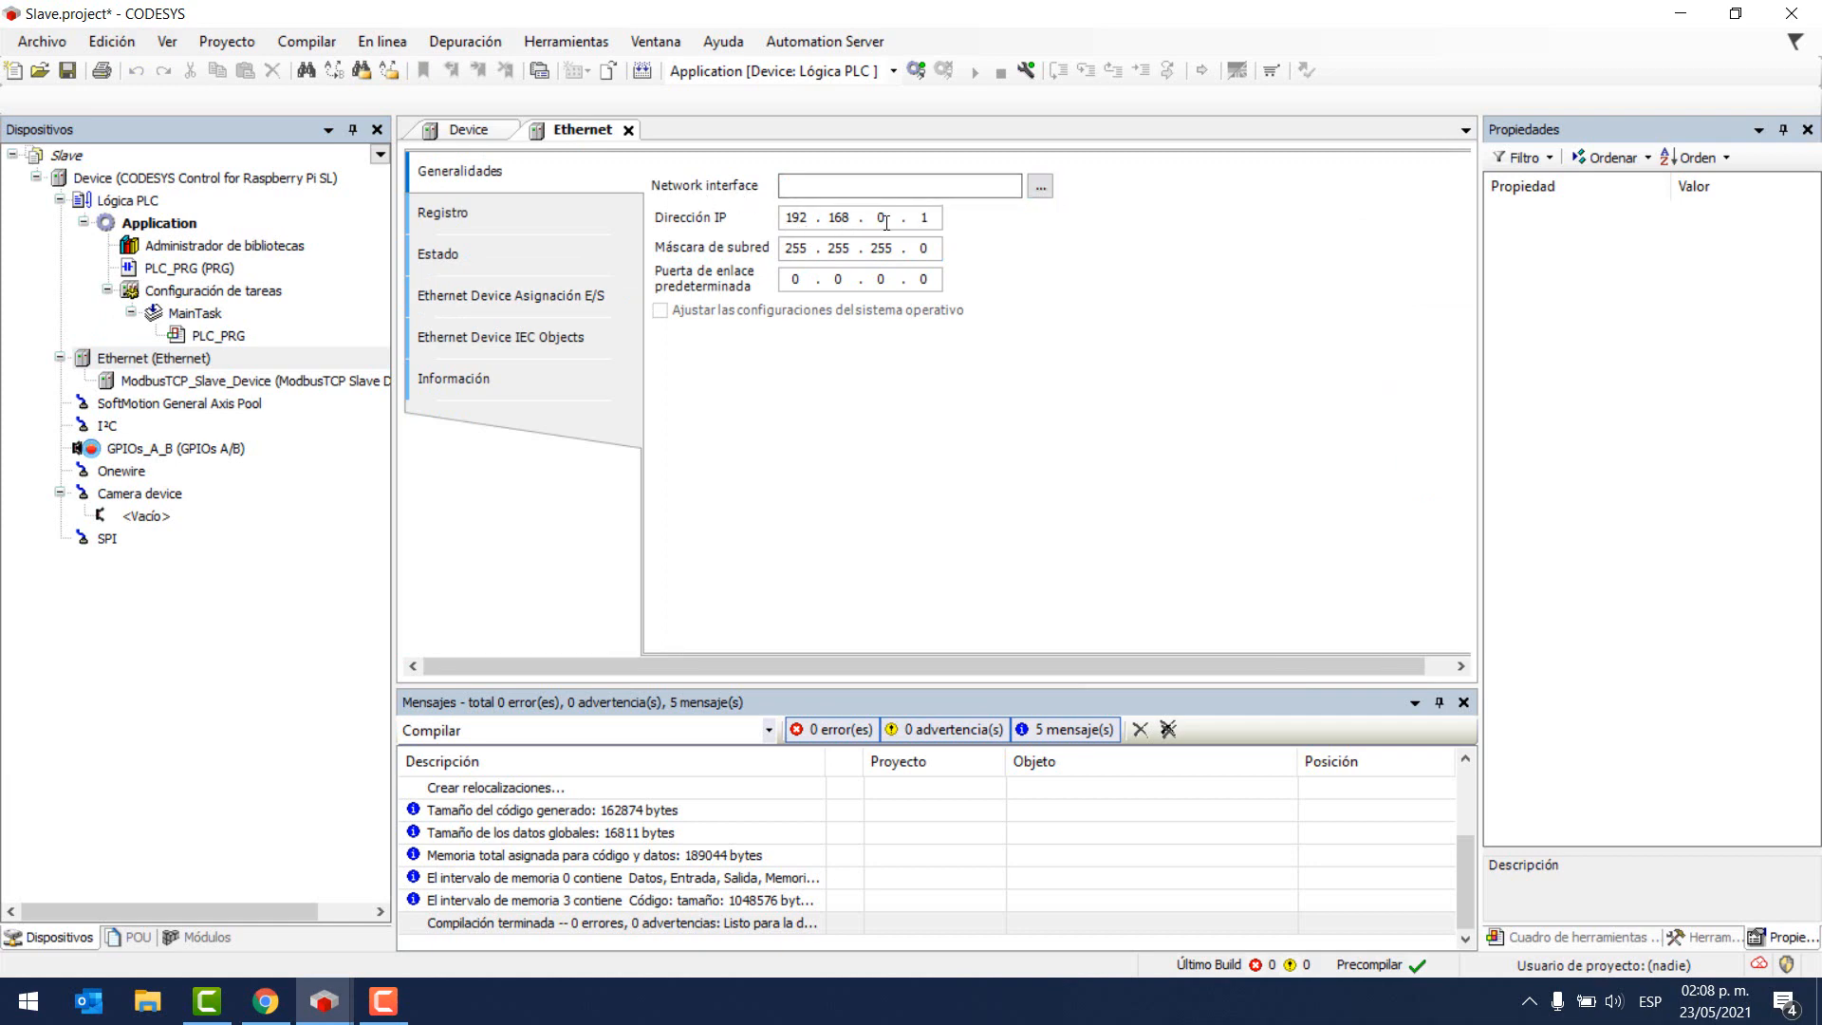
pyautogui.click(1041, 190)
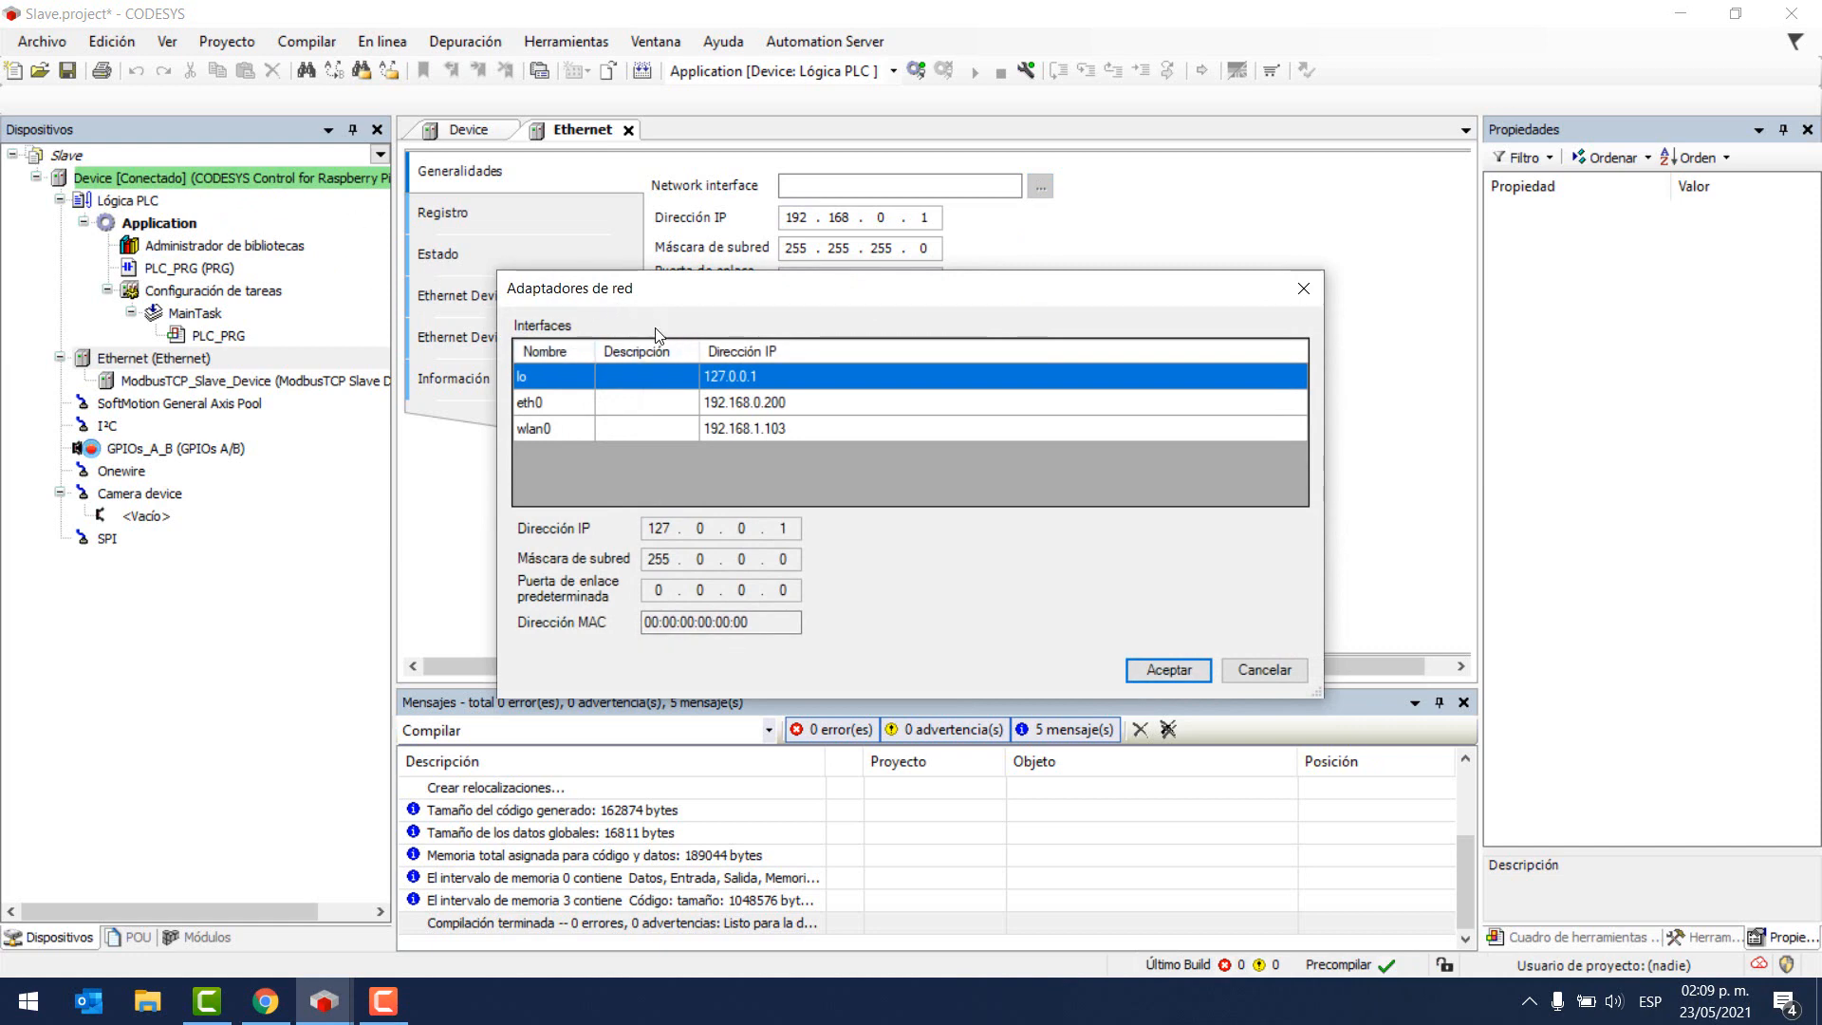
pyautogui.click(578, 402)
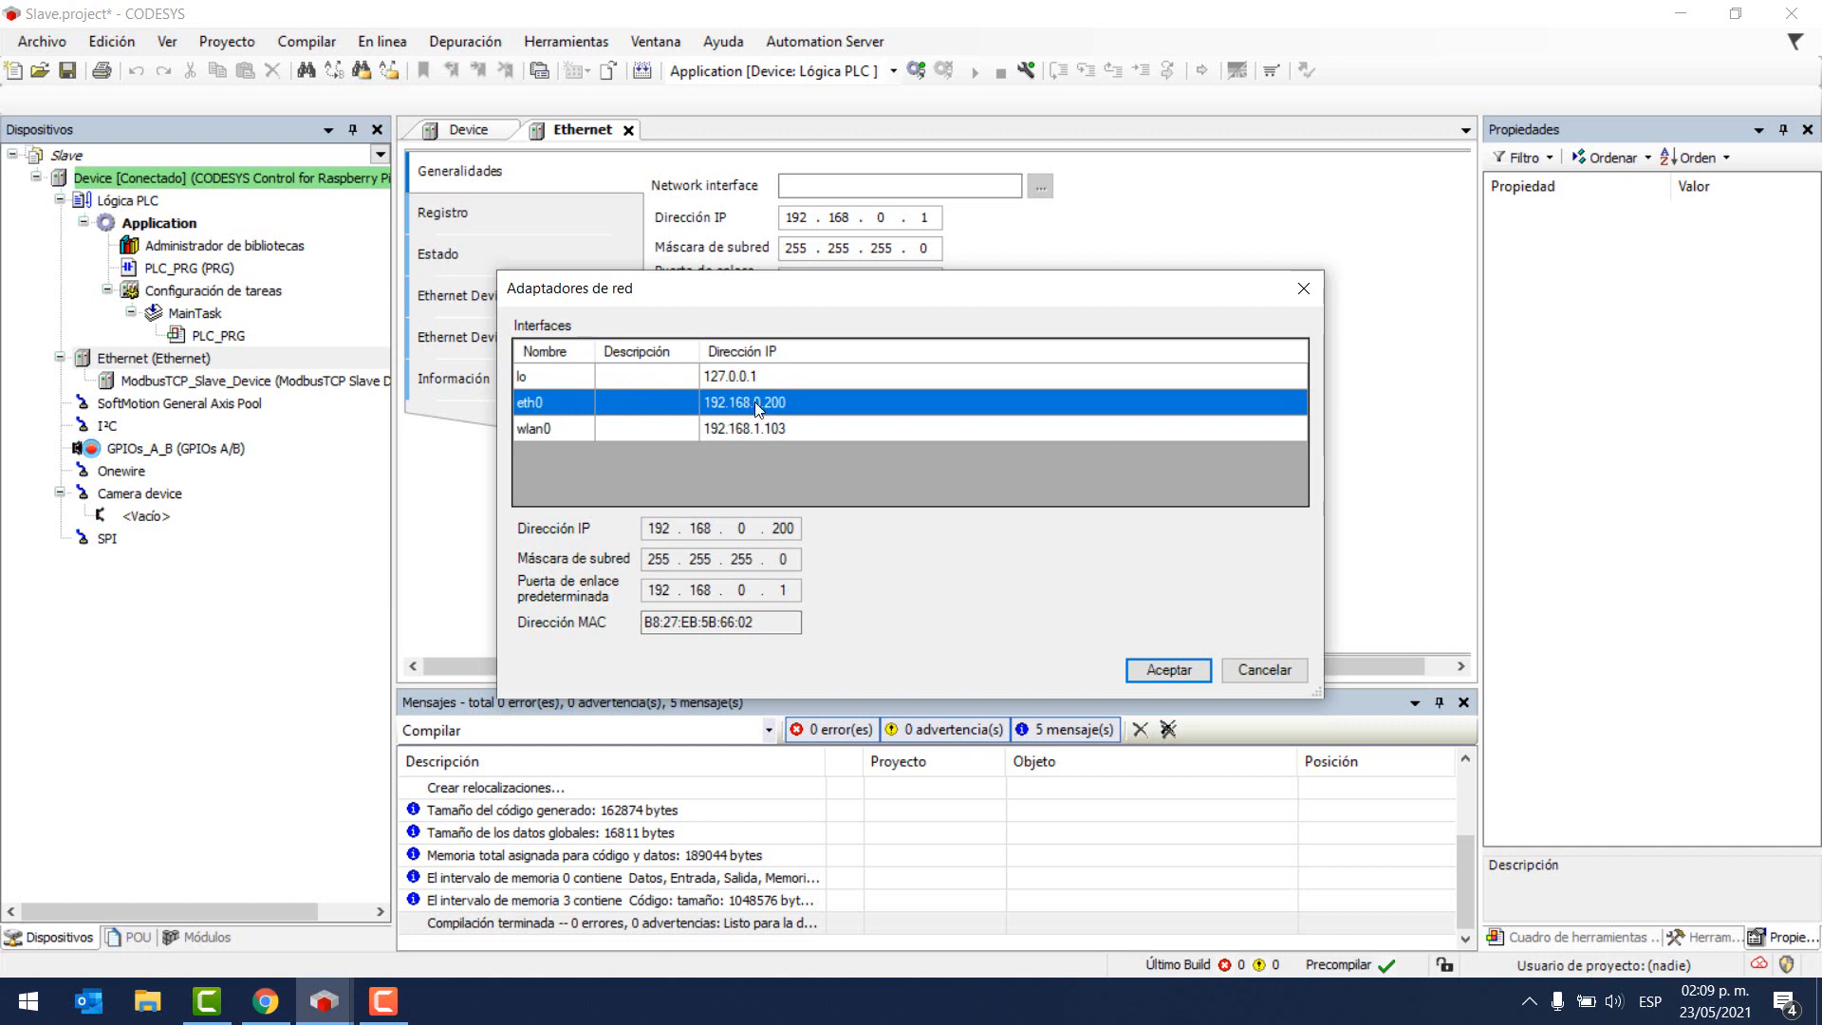
pyautogui.click(1148, 668)
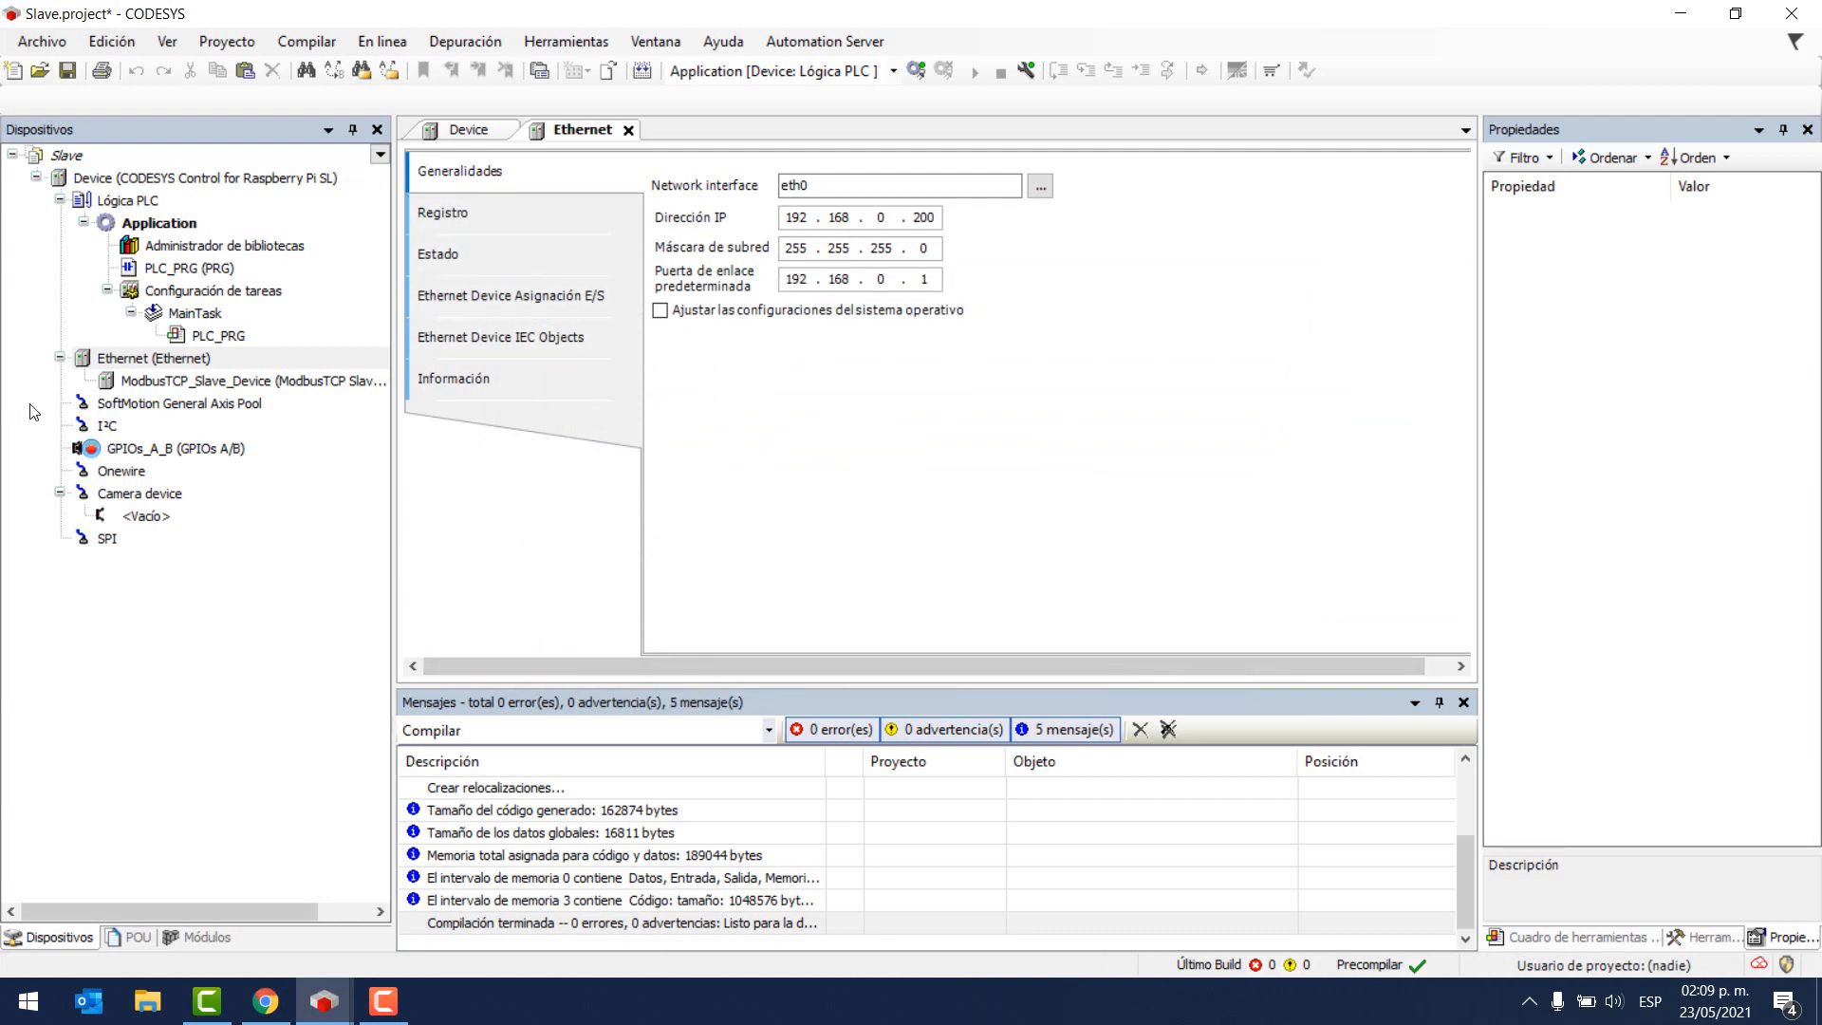
pyautogui.doubleClick(140, 362)
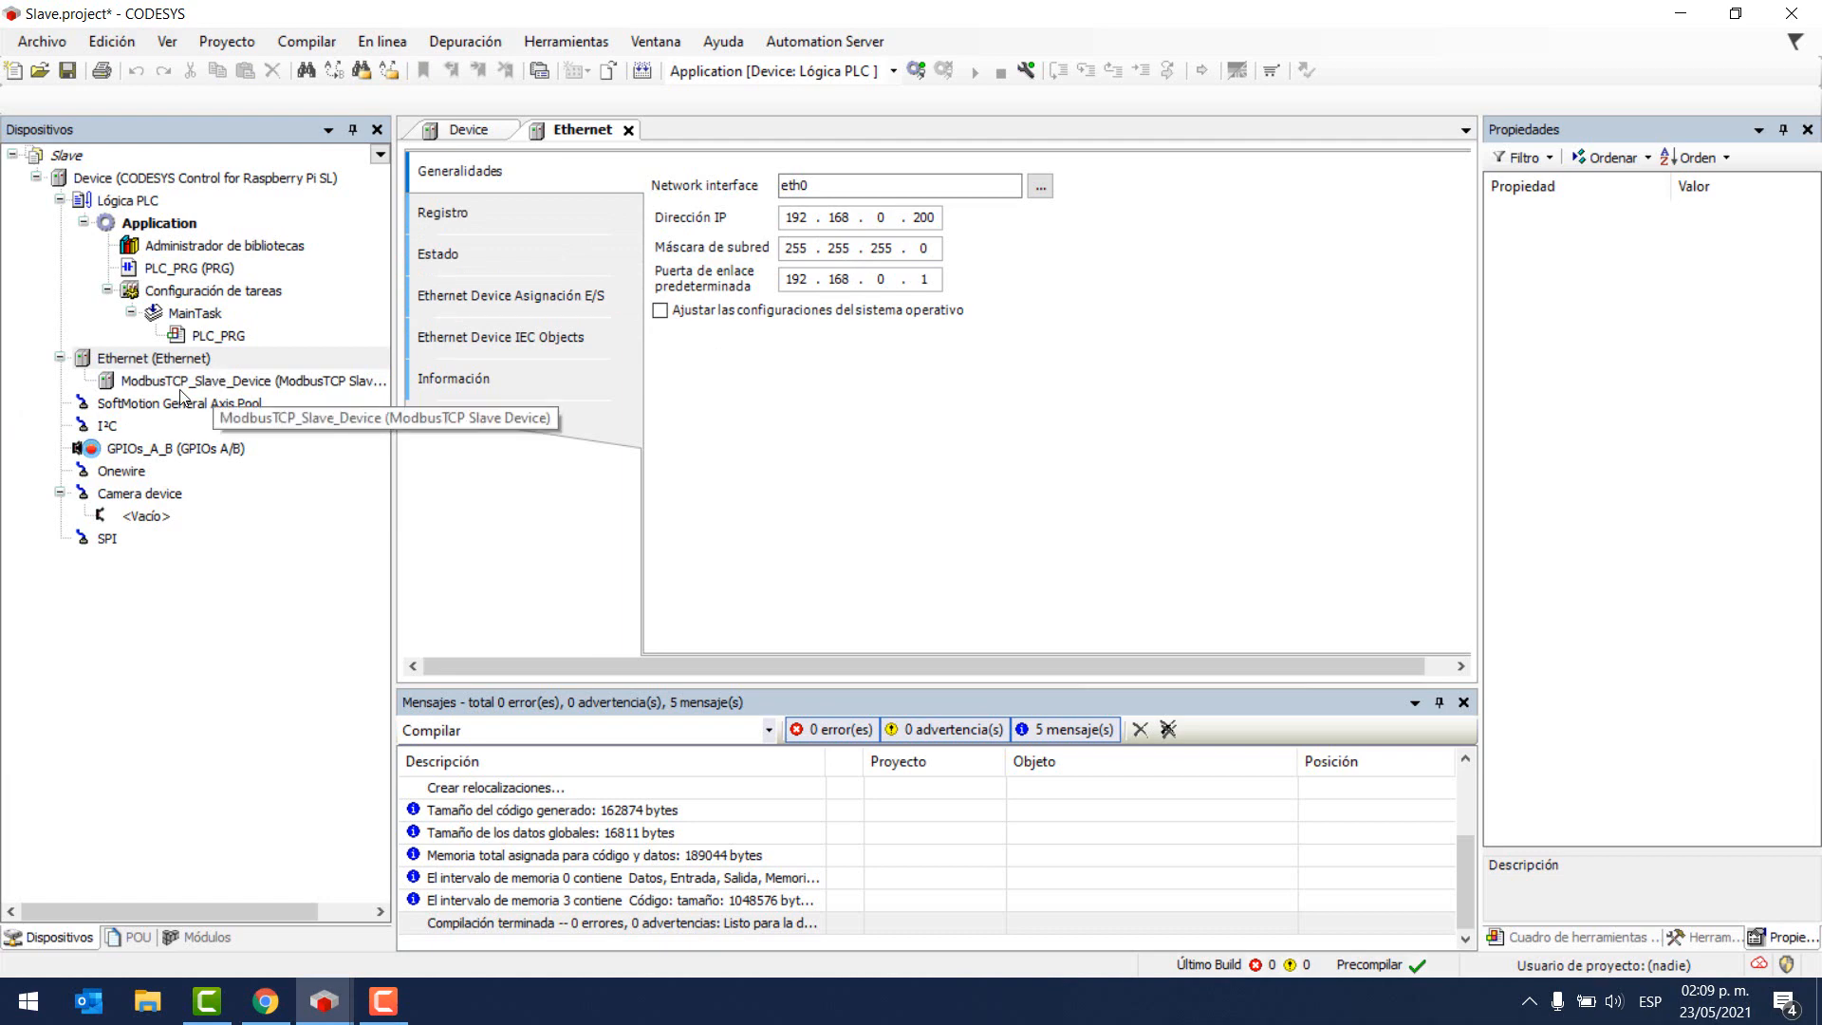
# - Open the ModbusTCP_Slave_Device settings and set both the holding registers and the input registers to 2, leaving the watchdog disabled
pyautogui.doubleClick(185, 382)
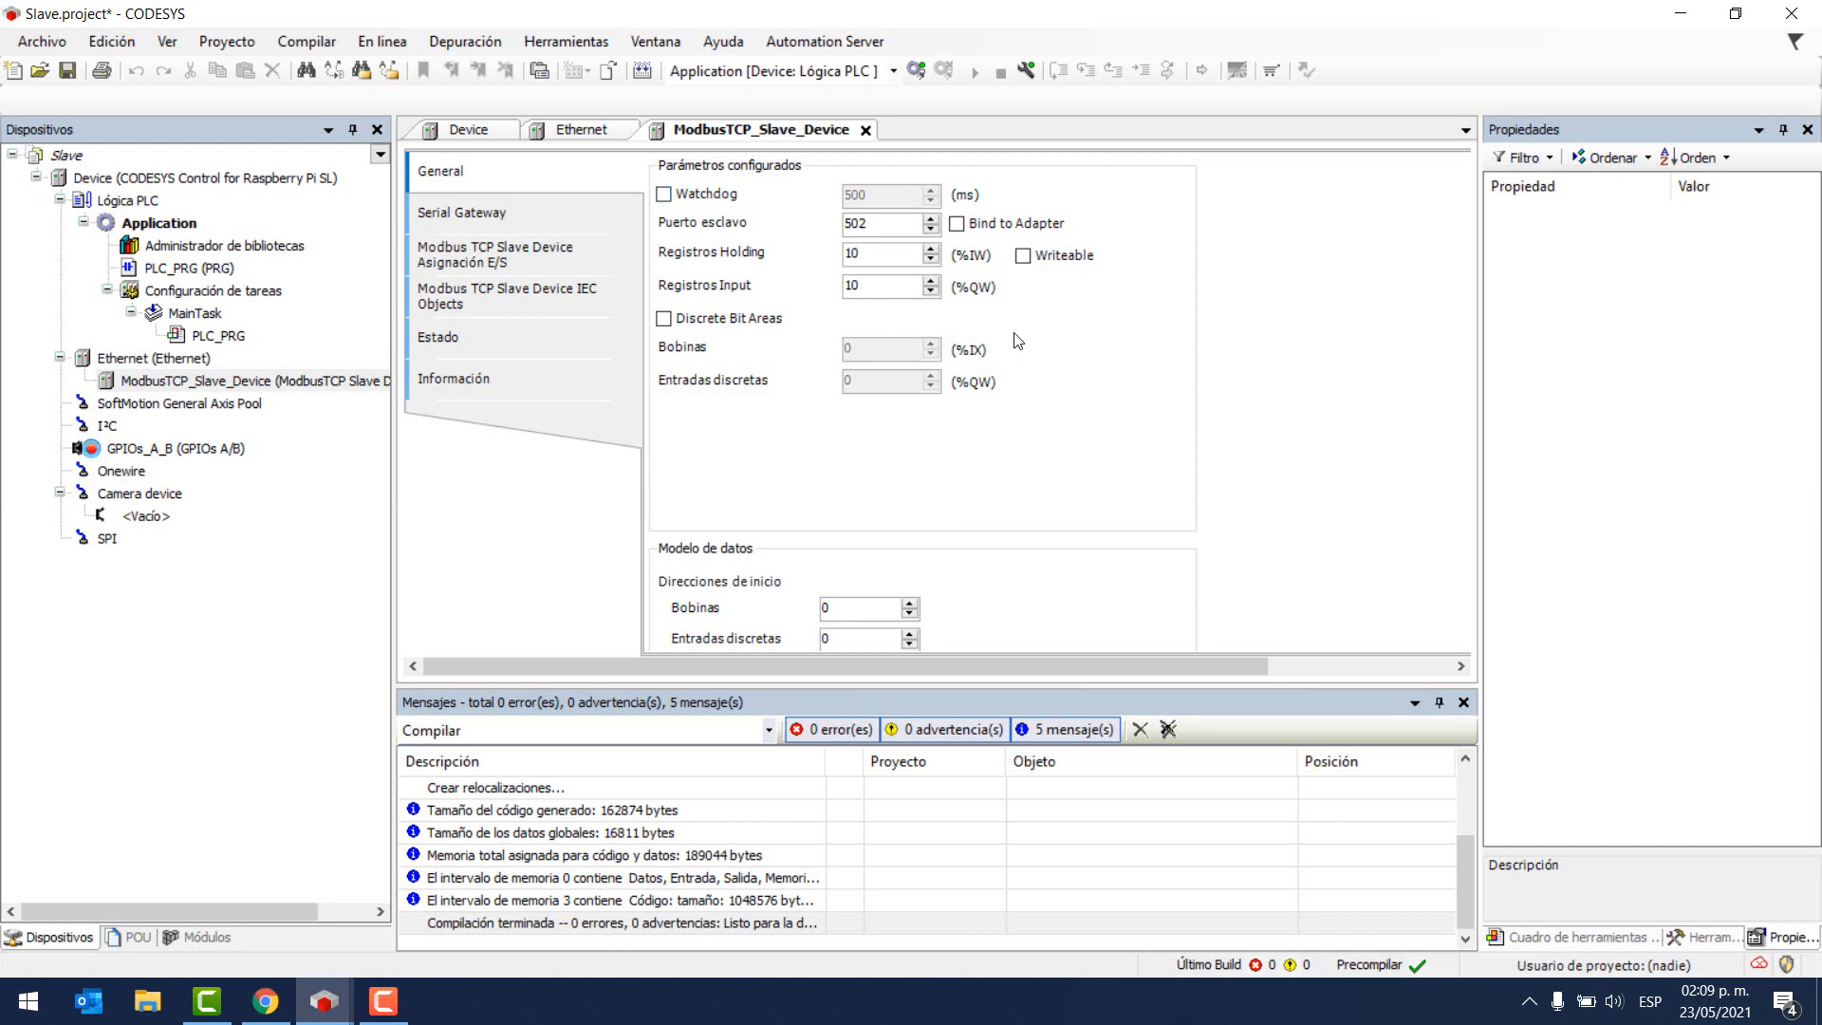
pyautogui.click(664, 197)
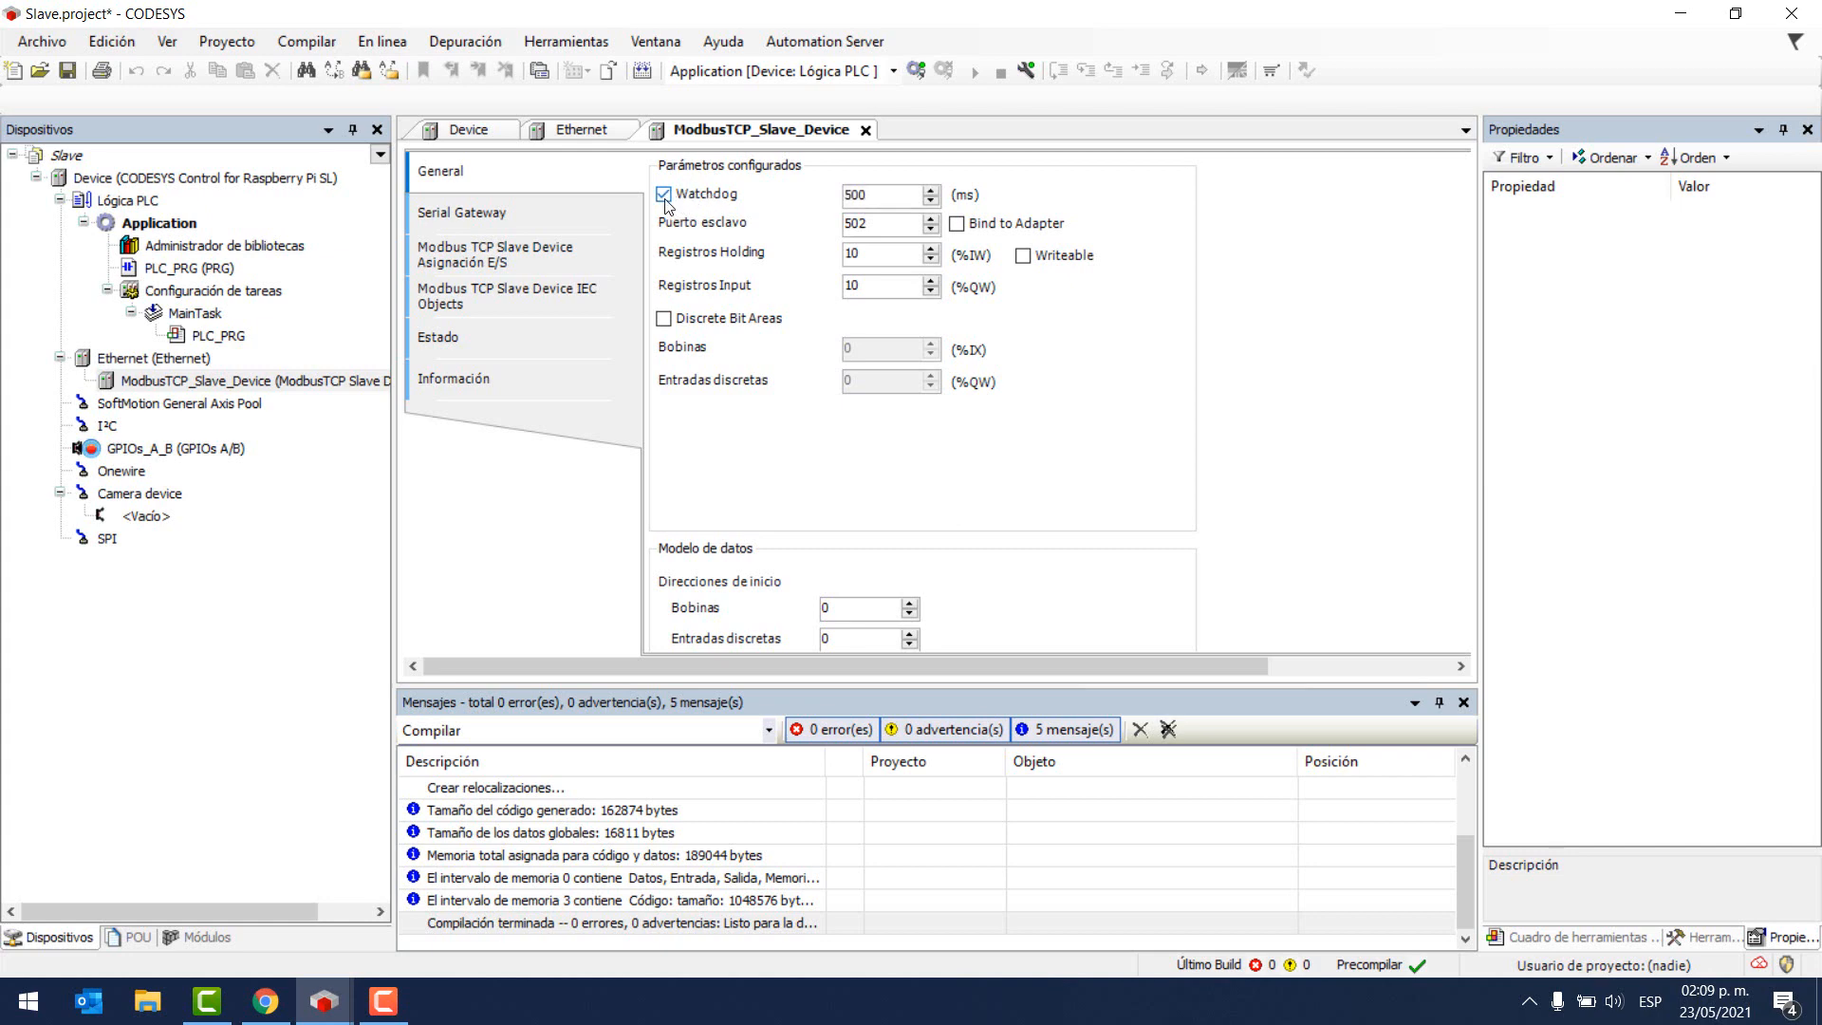
pyautogui.click(665, 198)
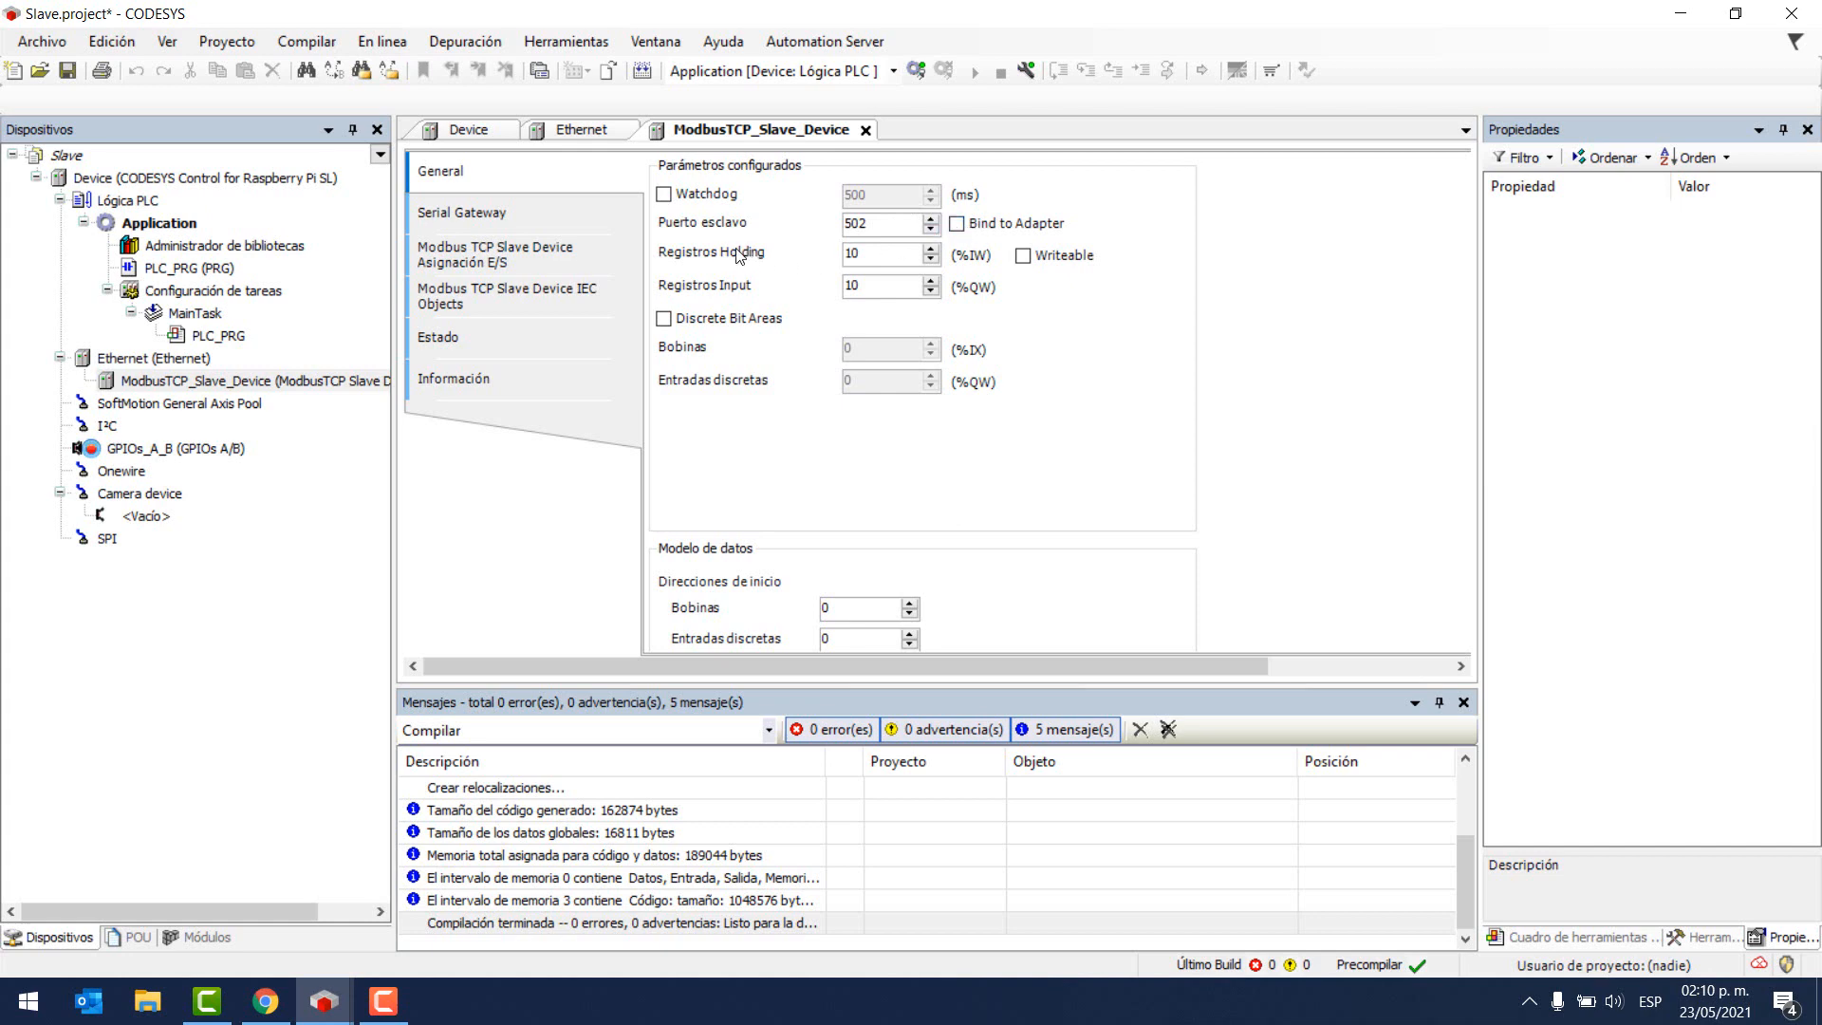
pyautogui.moveTo(894, 258); pyautogui.dragTo(812, 258)
pyautogui.write('2')
pyautogui.moveTo(866, 296); pyautogui.dragTo(806, 294)
pyautogui.write('2')
# - Review the captured note on the four Modbus data areas and compare it with the slave's holding and input register settings
pyautogui.click(446, 1001)
pyautogui.moveTo(818, 209); pyautogui.dragTo(1279, 103)
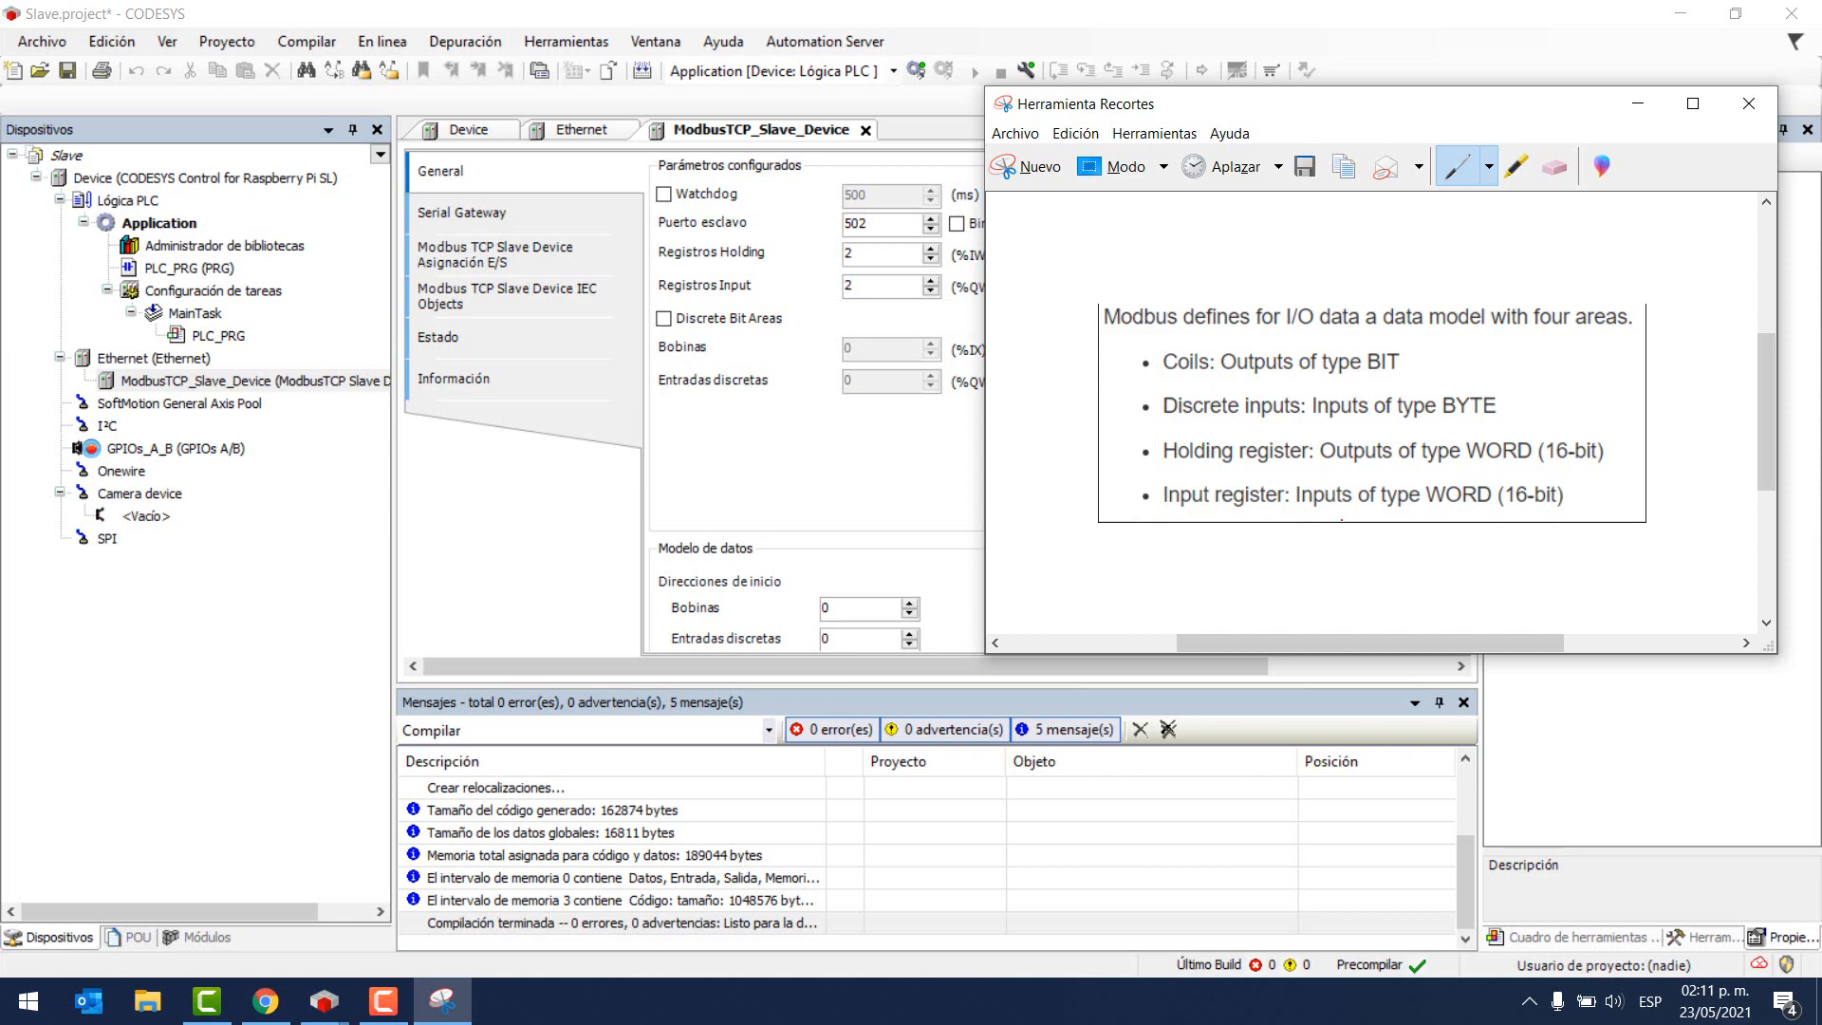
pyautogui.click(1638, 103)
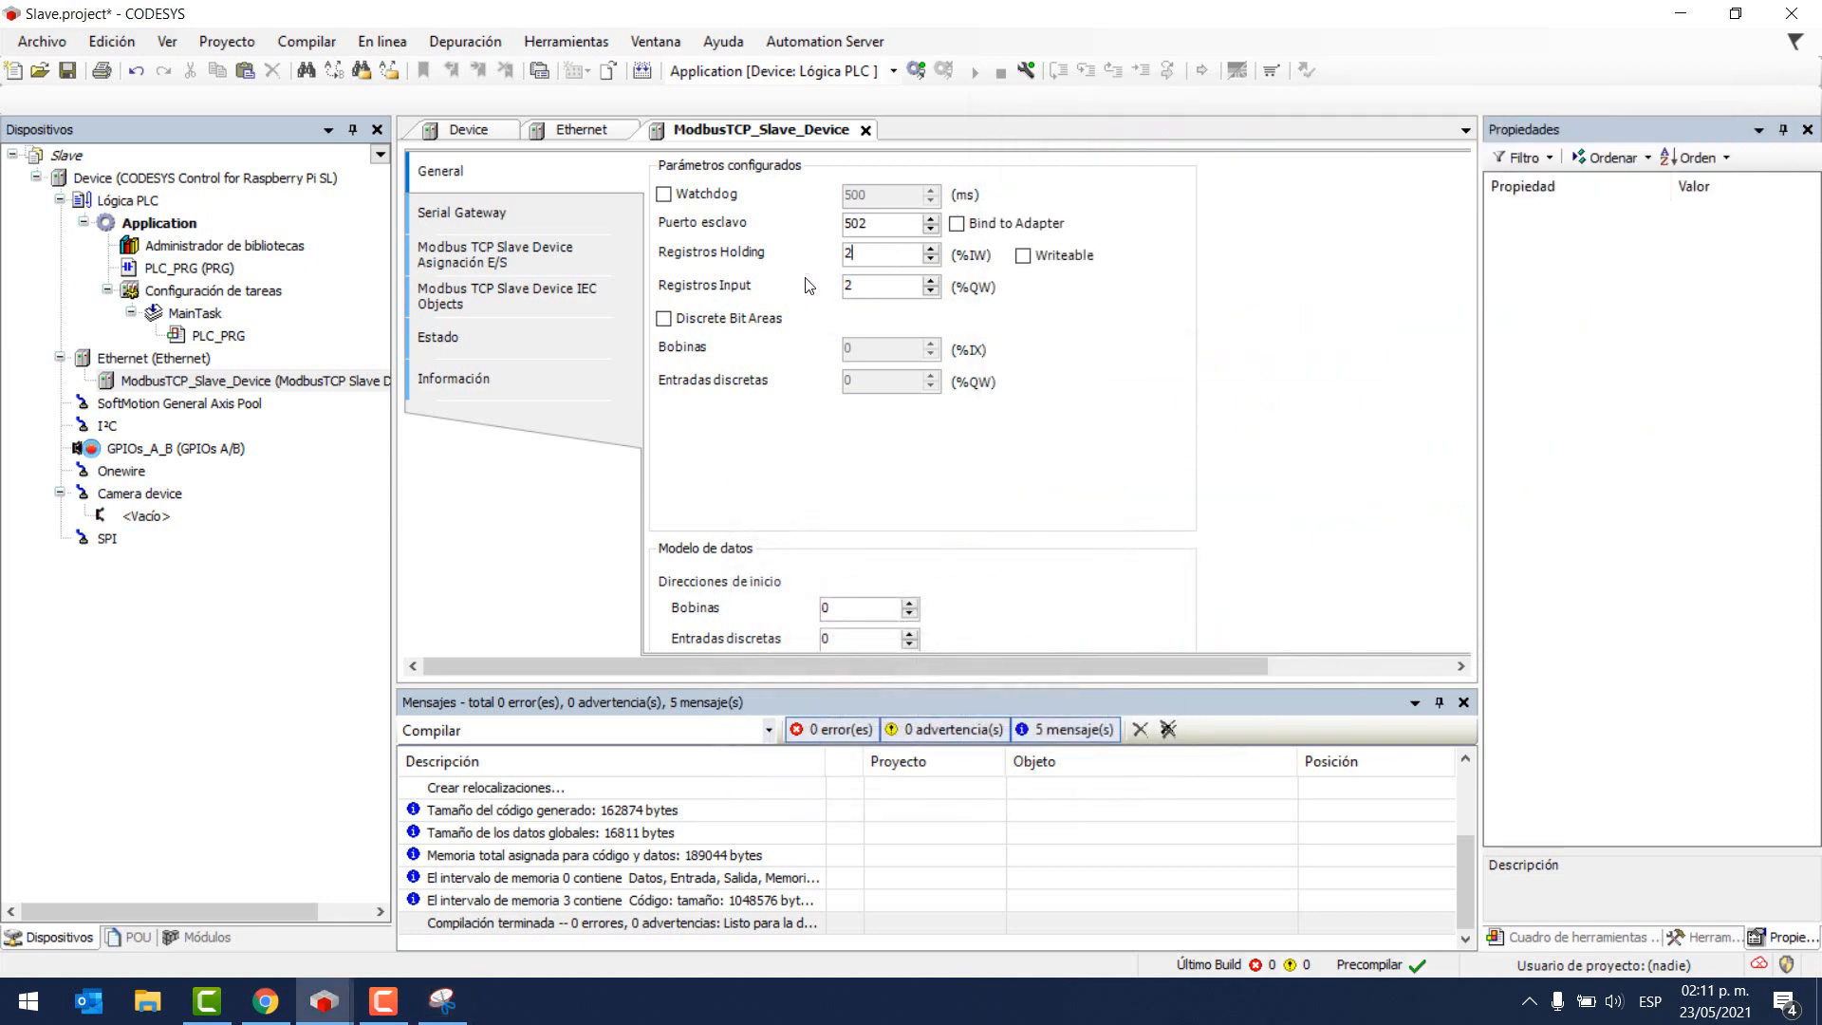
pyautogui.click(870, 252)
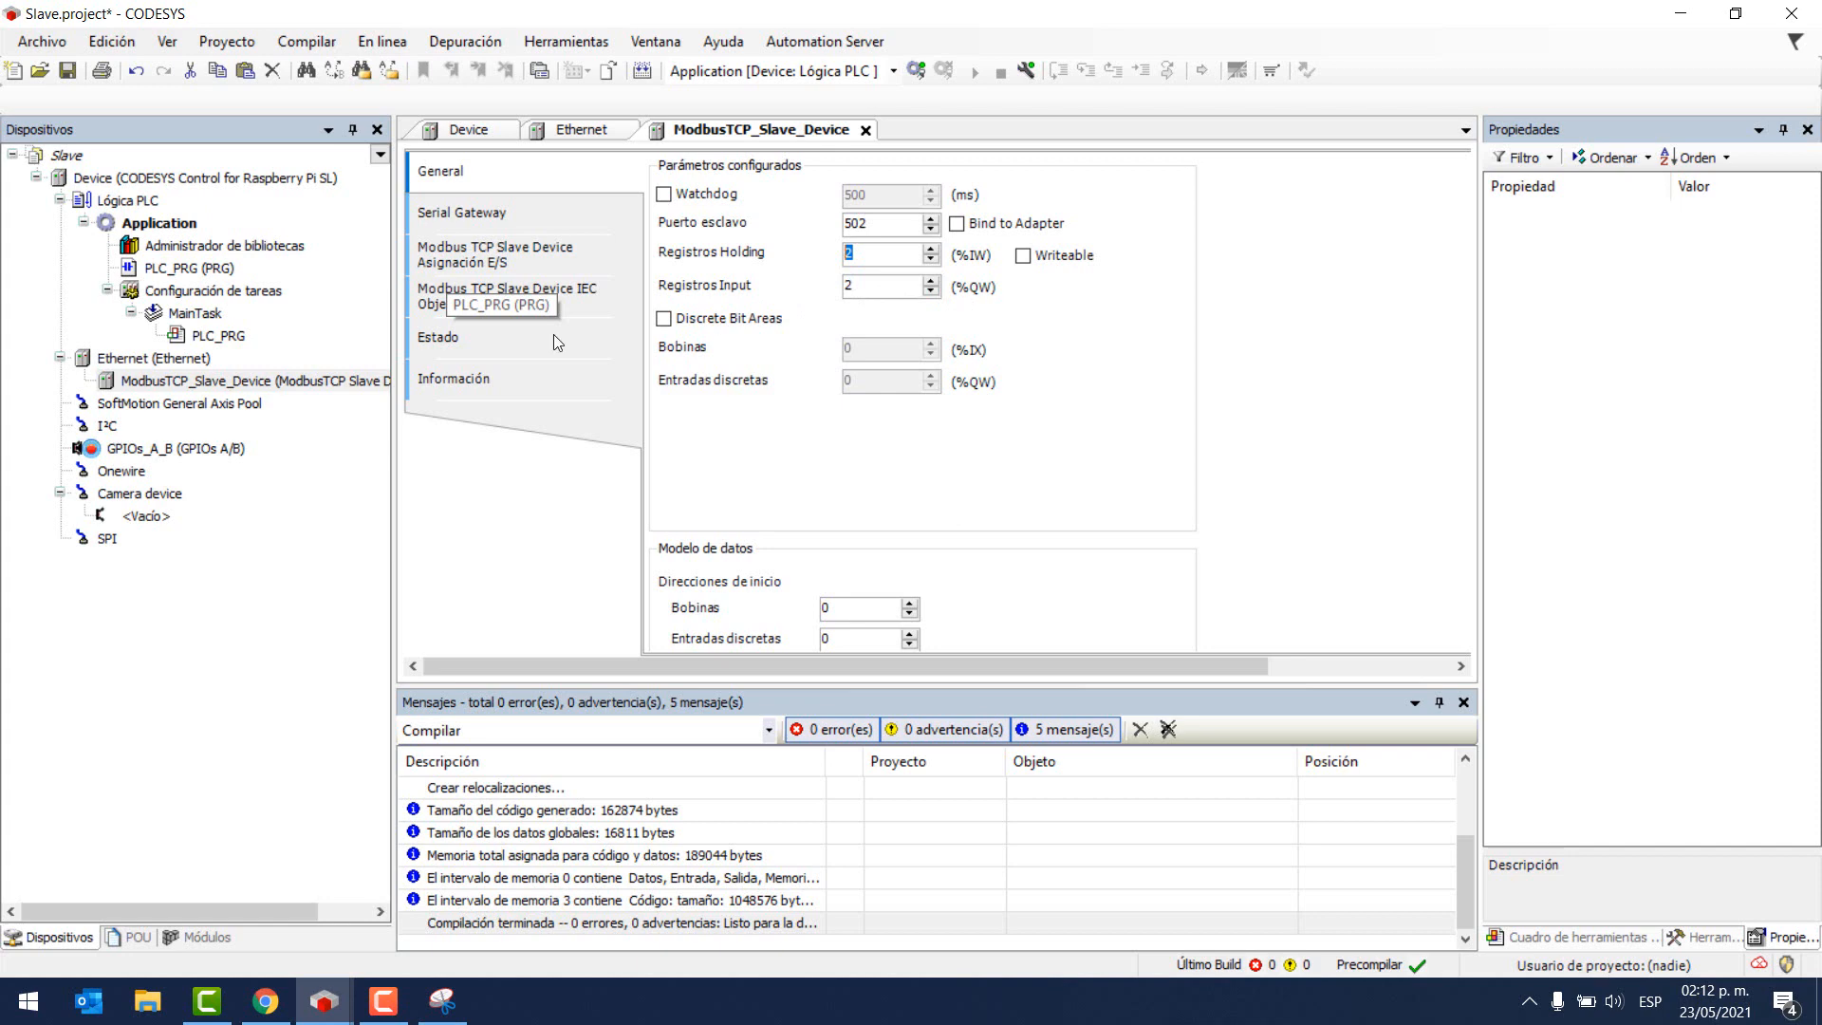
pyautogui.click(328, 374)
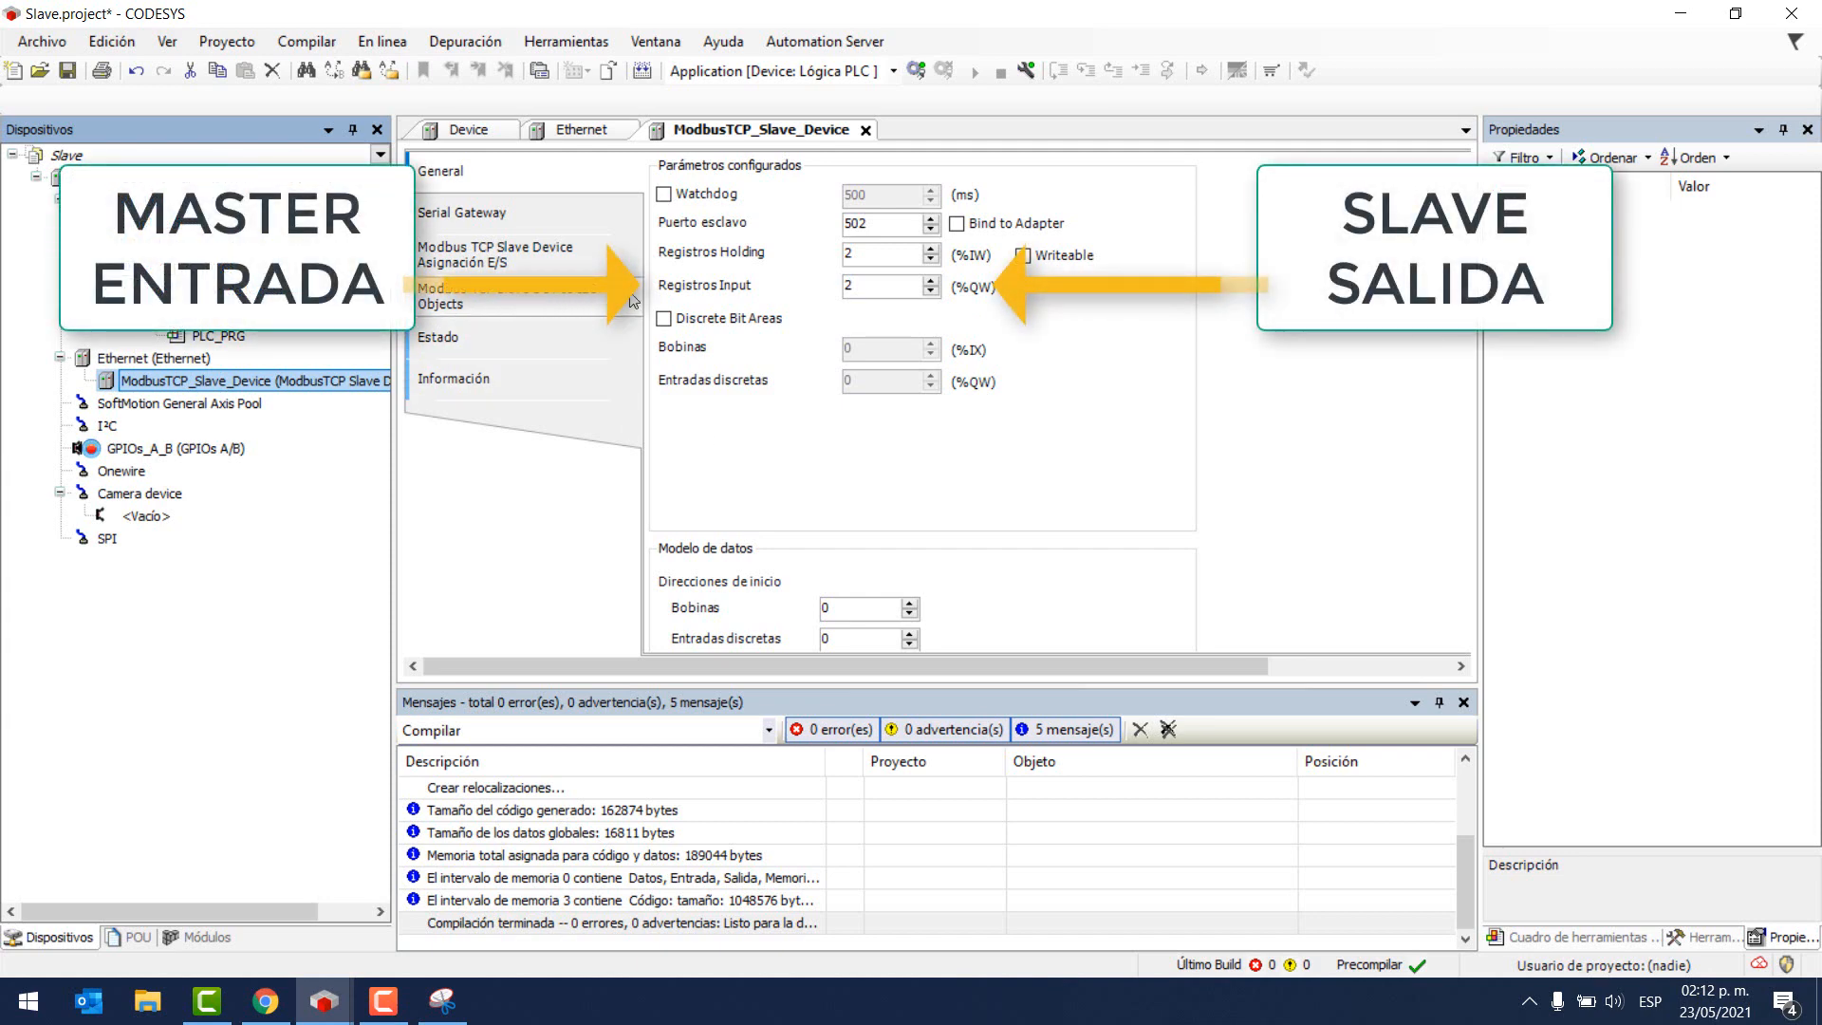
pyautogui.doubleClick(866, 252)
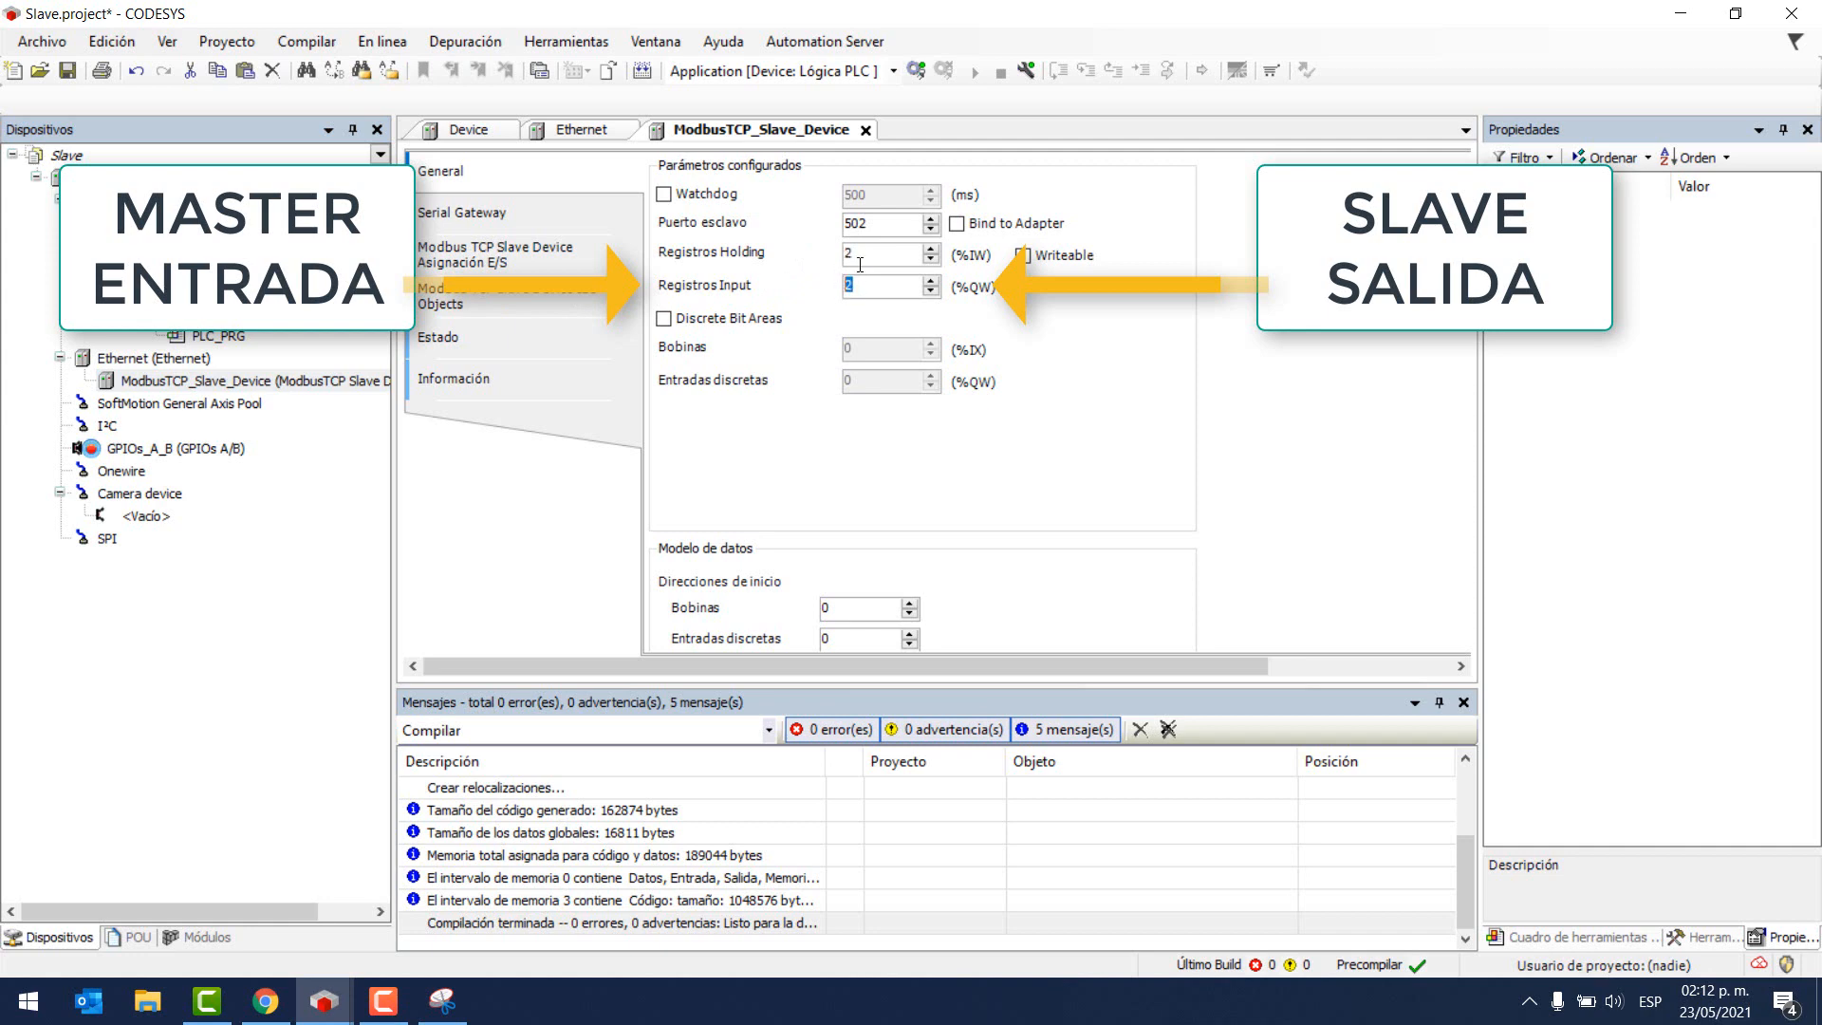
# - Enable Discrete Bit Areas on the Modbus slave and set both the coils and the discrete inputs to 2
pyautogui.click(700, 322)
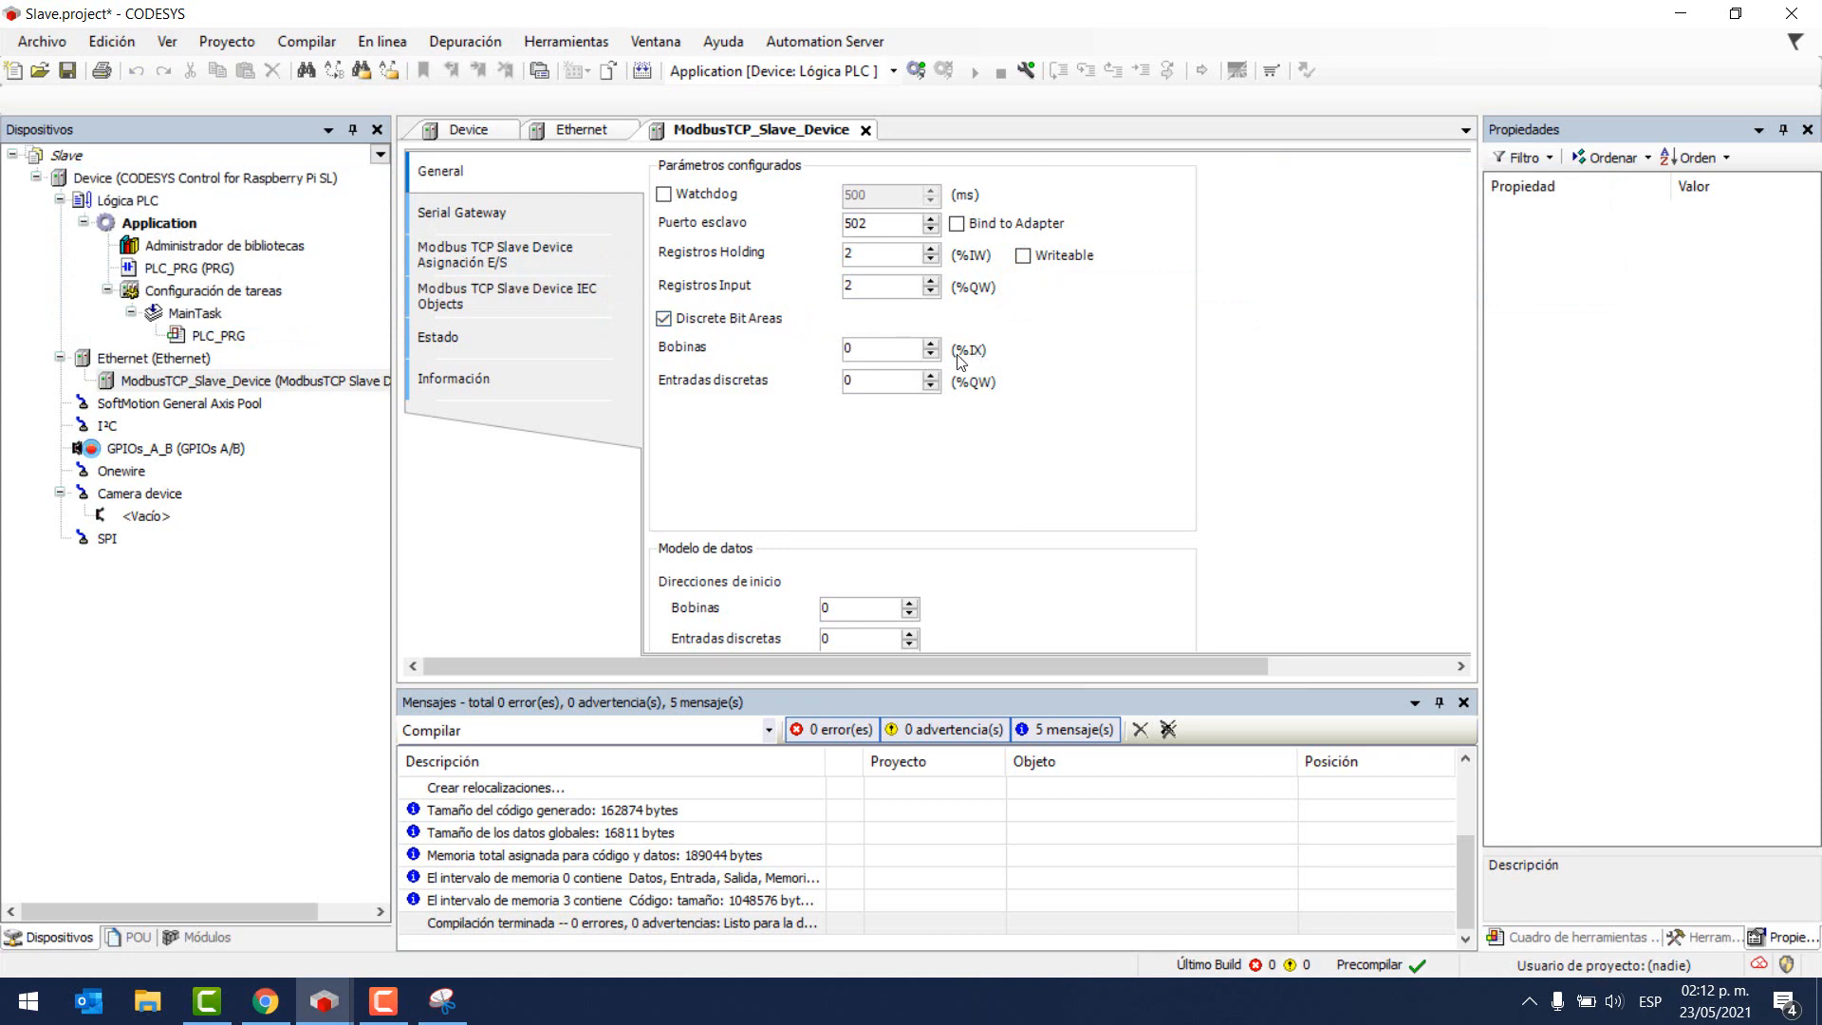
pyautogui.doubleClick(848, 350)
pyautogui.write('2')
pyautogui.click(443, 1001)
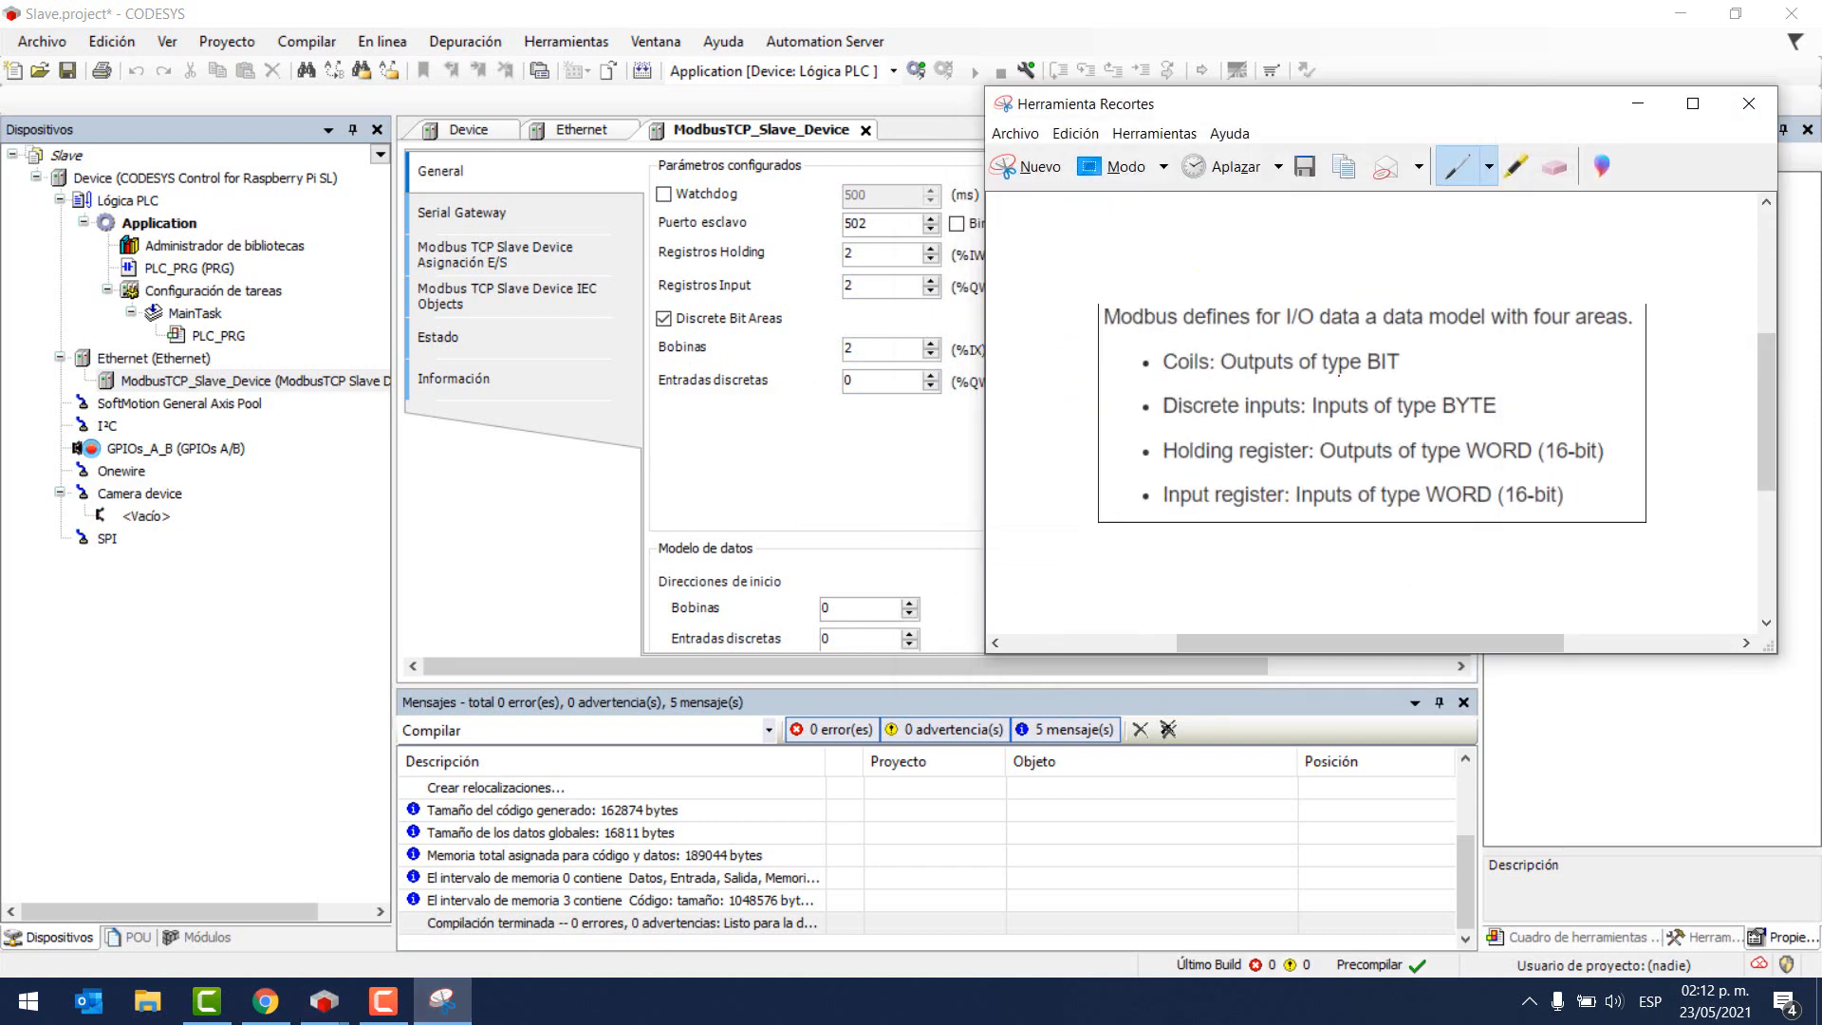
pyautogui.click(676, 337)
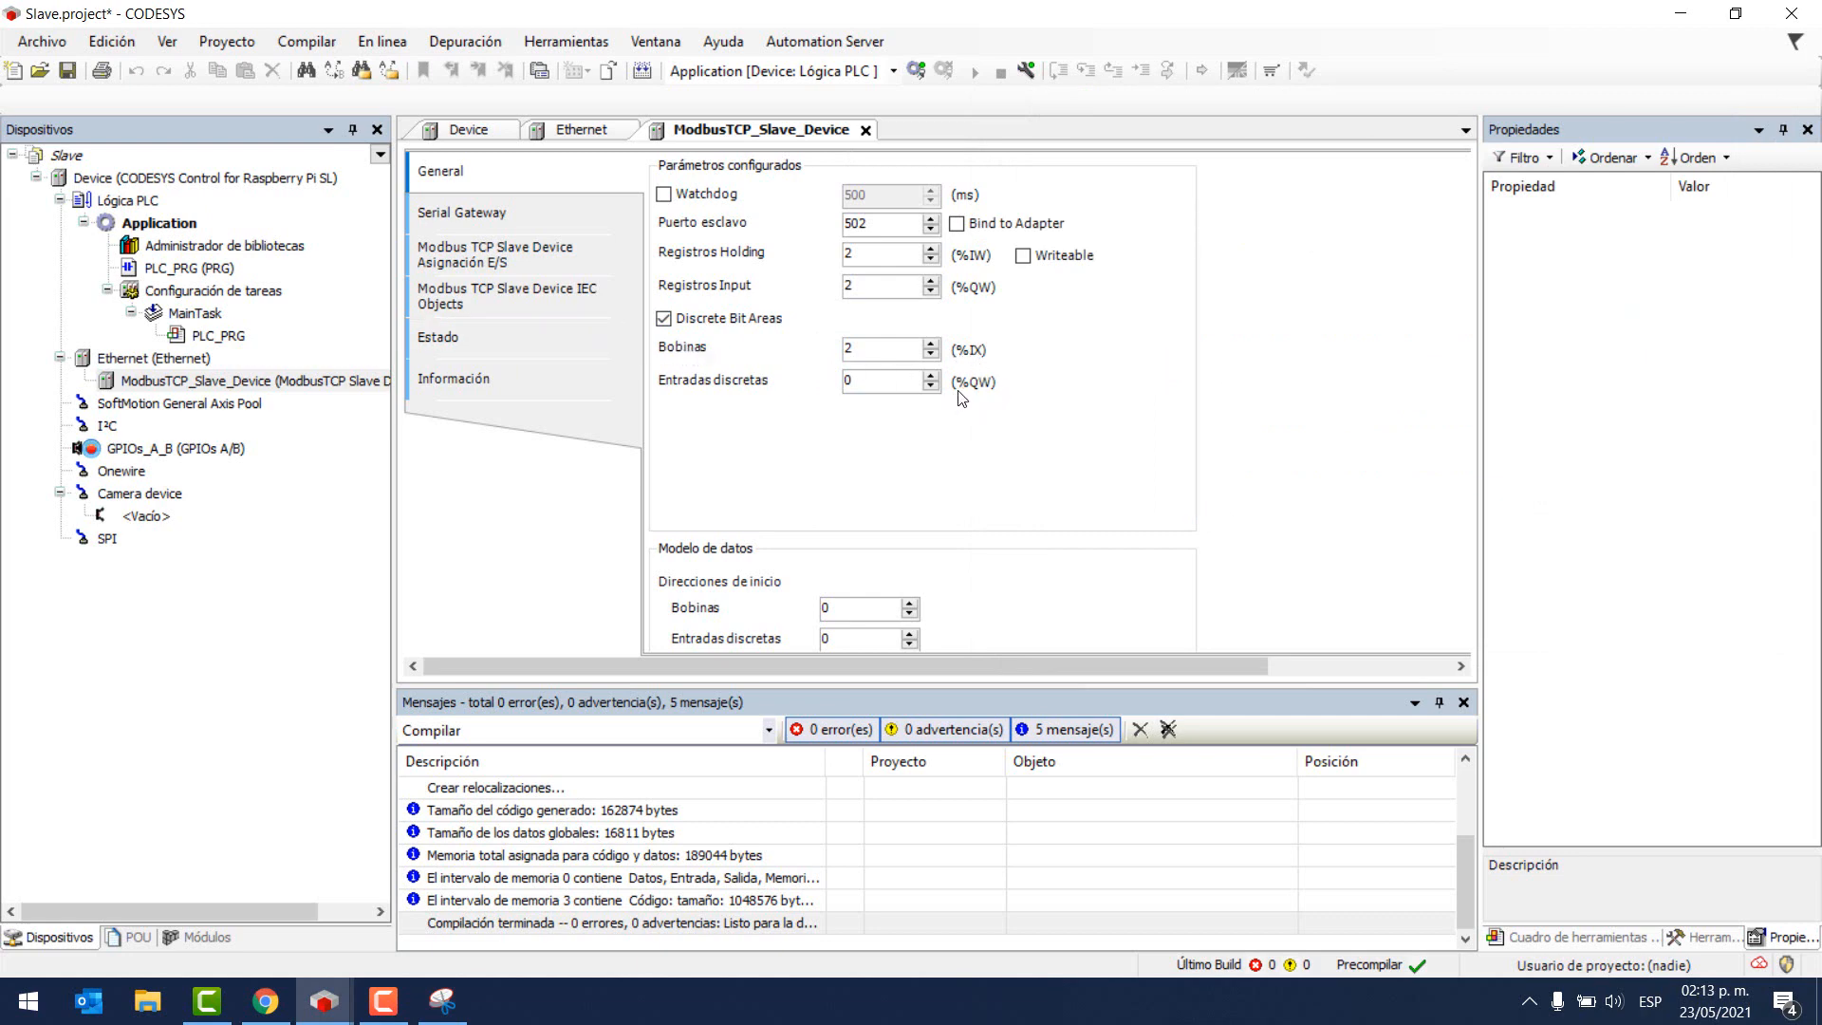
pyautogui.press('BackSpace')
pyautogui.write('2')
pyautogui.moveTo(854, 381); pyautogui.dragTo(835, 383)
pyautogui.scroll(-1, 845, 459)
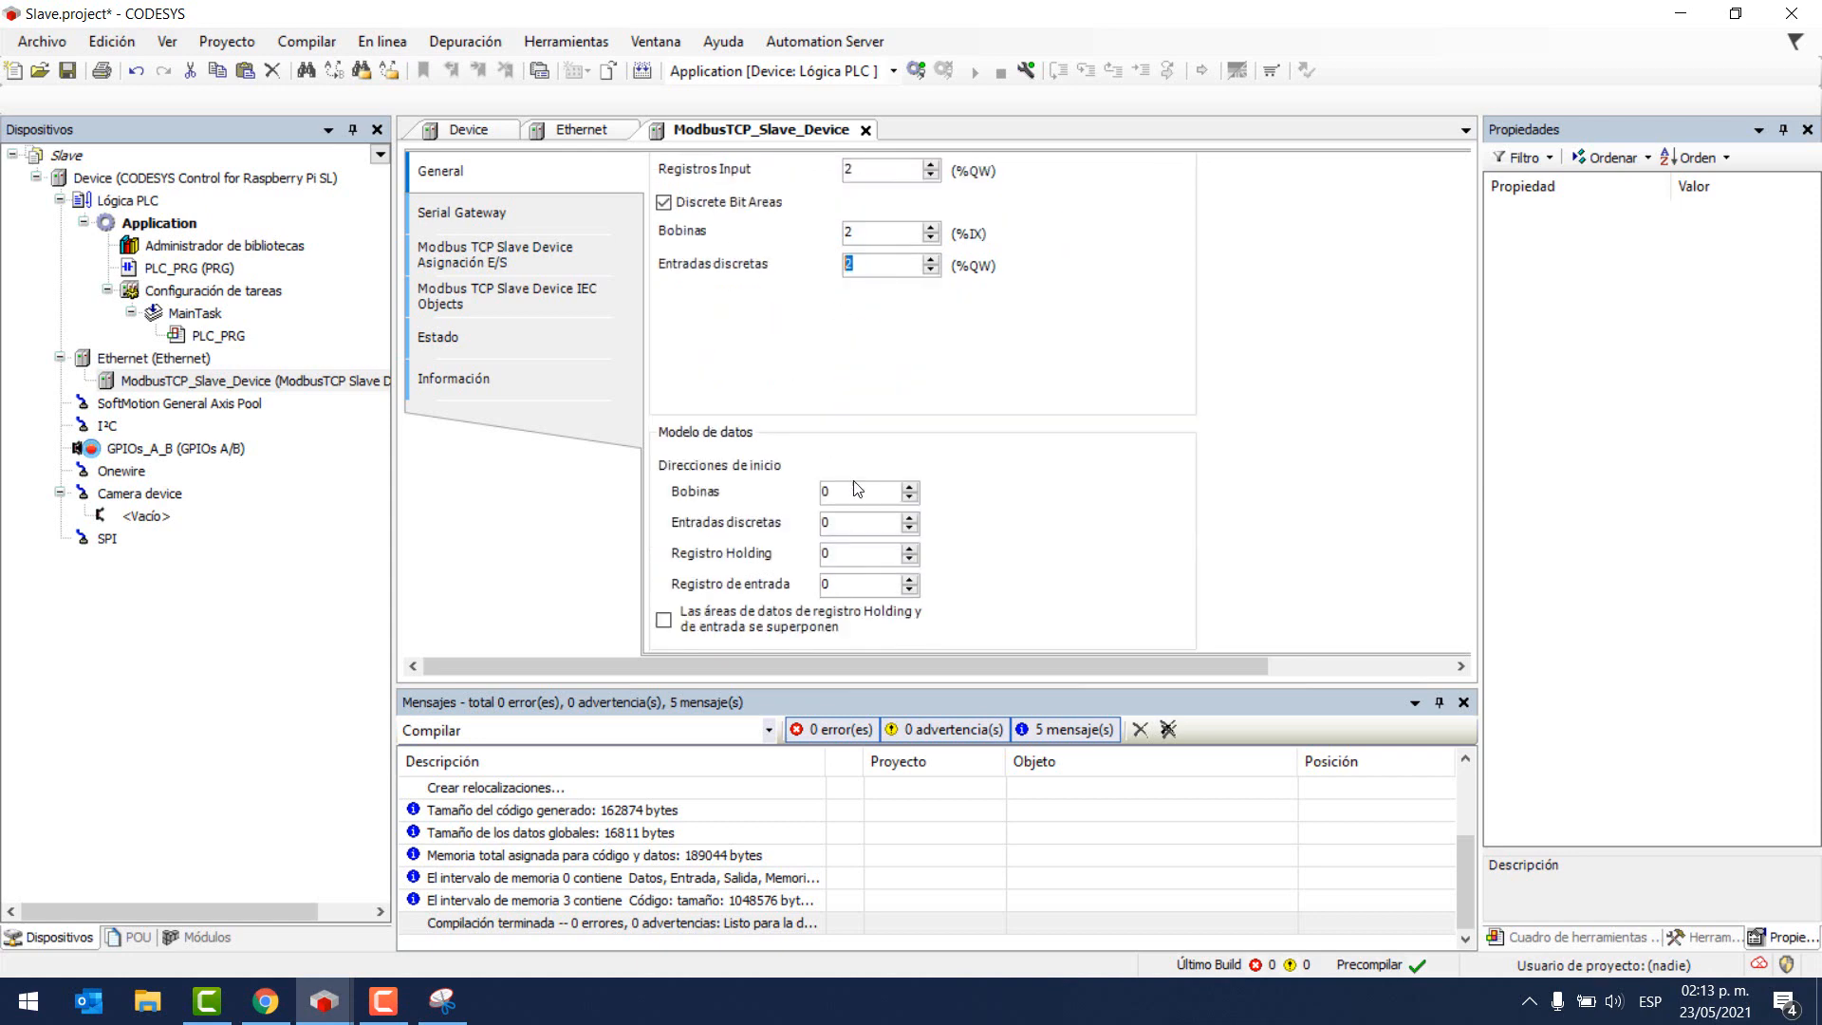
# - Set the Modbus slave's I/O mapping to always update variables with Activado 2 (siempre en tarea de ciclo de bus)
pyautogui.click(503, 262)
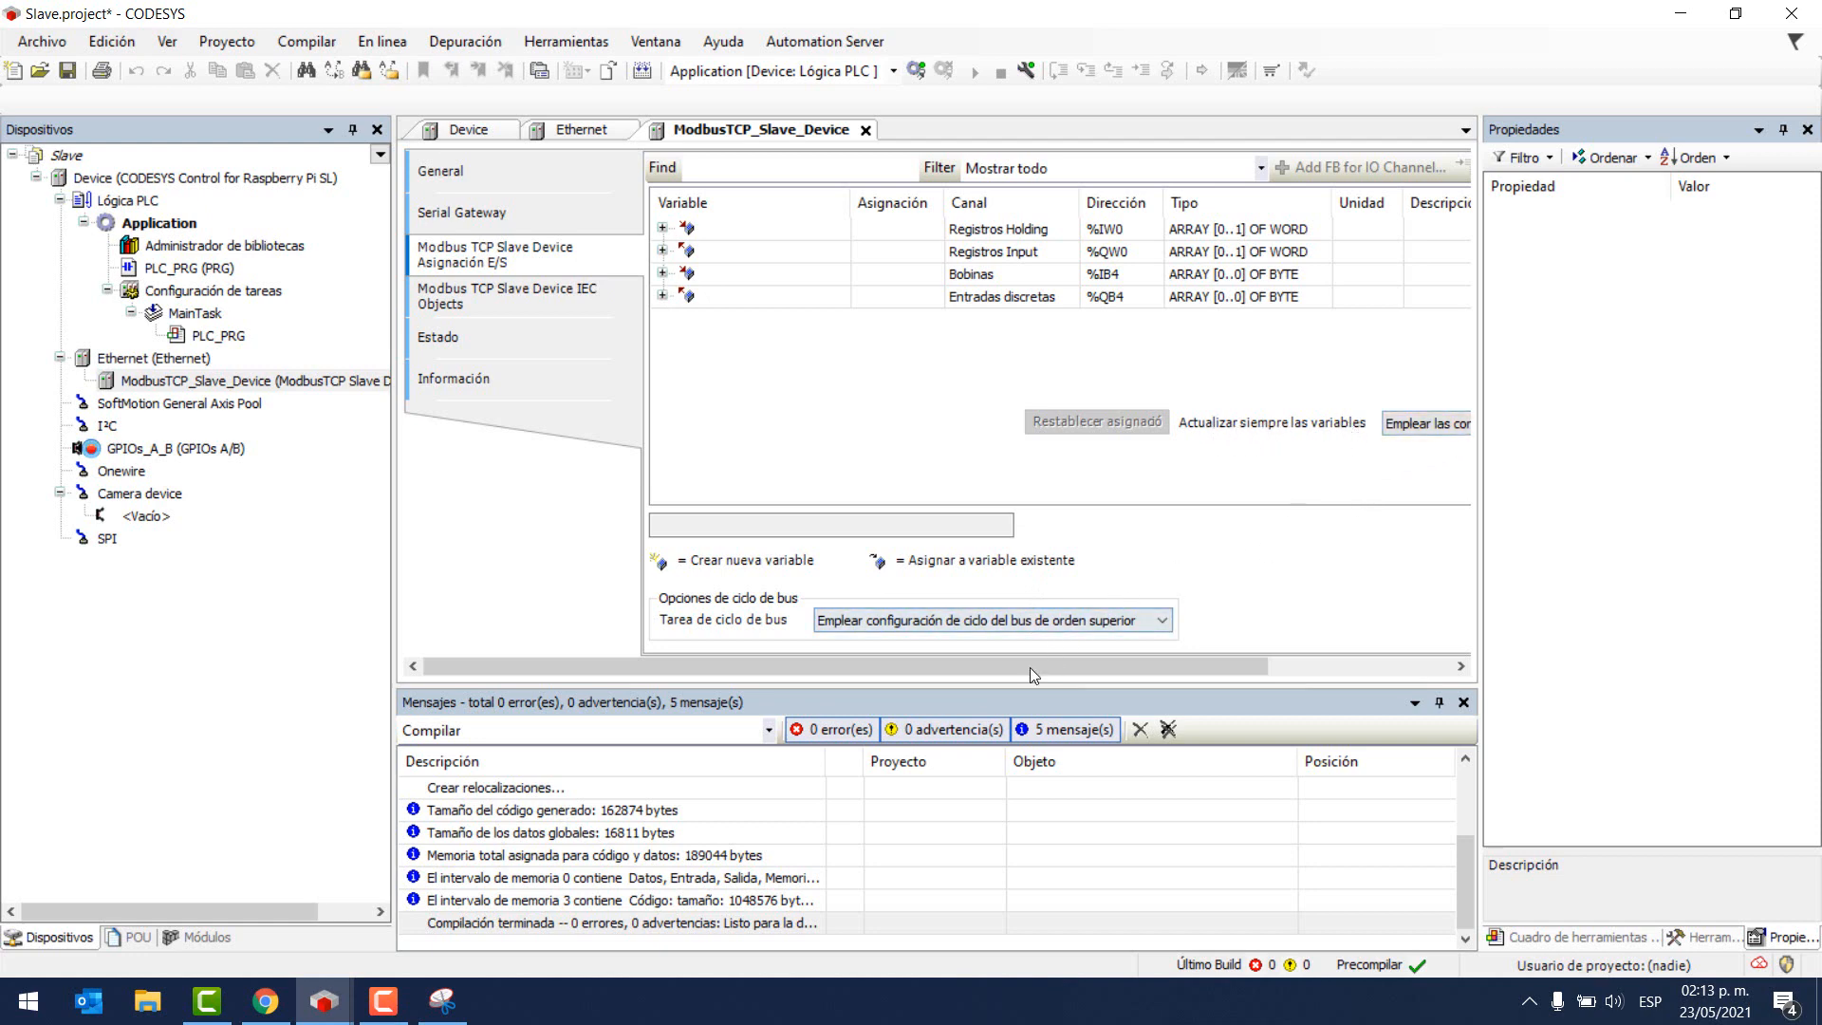
pyautogui.moveTo(1044, 667); pyautogui.dragTo(1234, 657)
pyautogui.click(1234, 425)
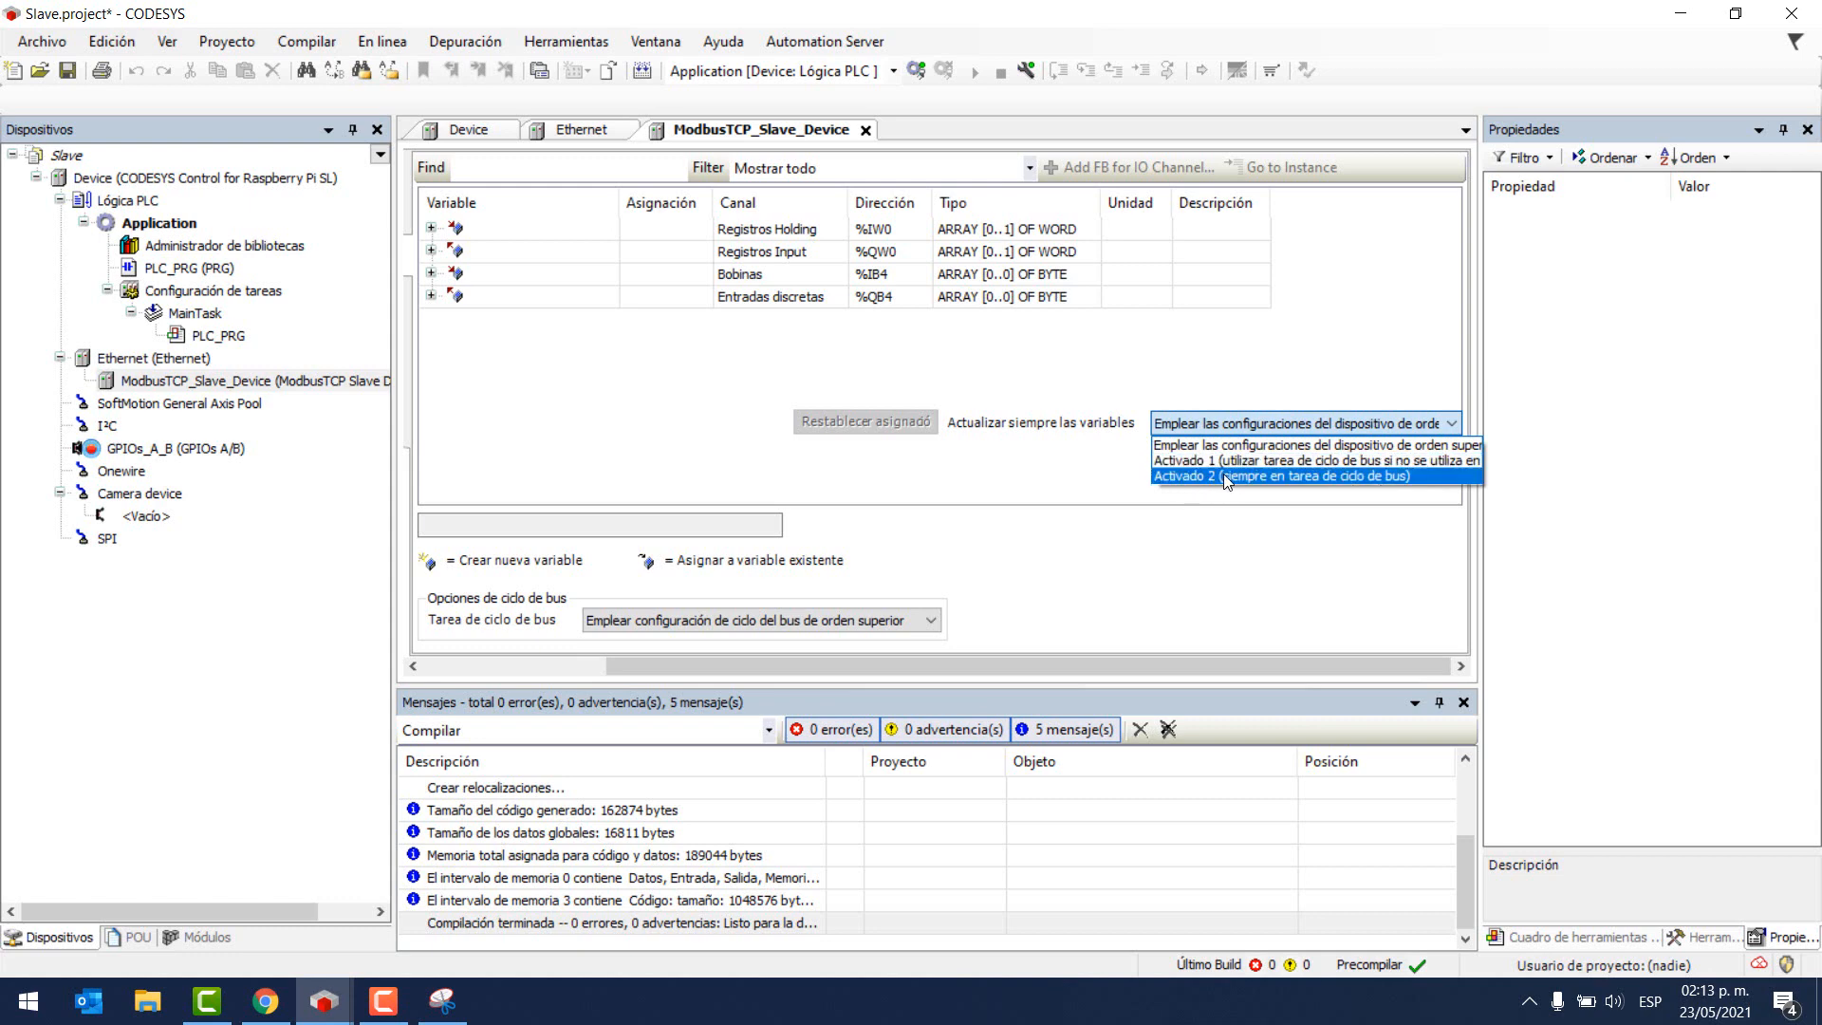
pyautogui.click(1223, 475)
pyautogui.moveTo(1186, 670); pyautogui.dragTo(1006, 670)
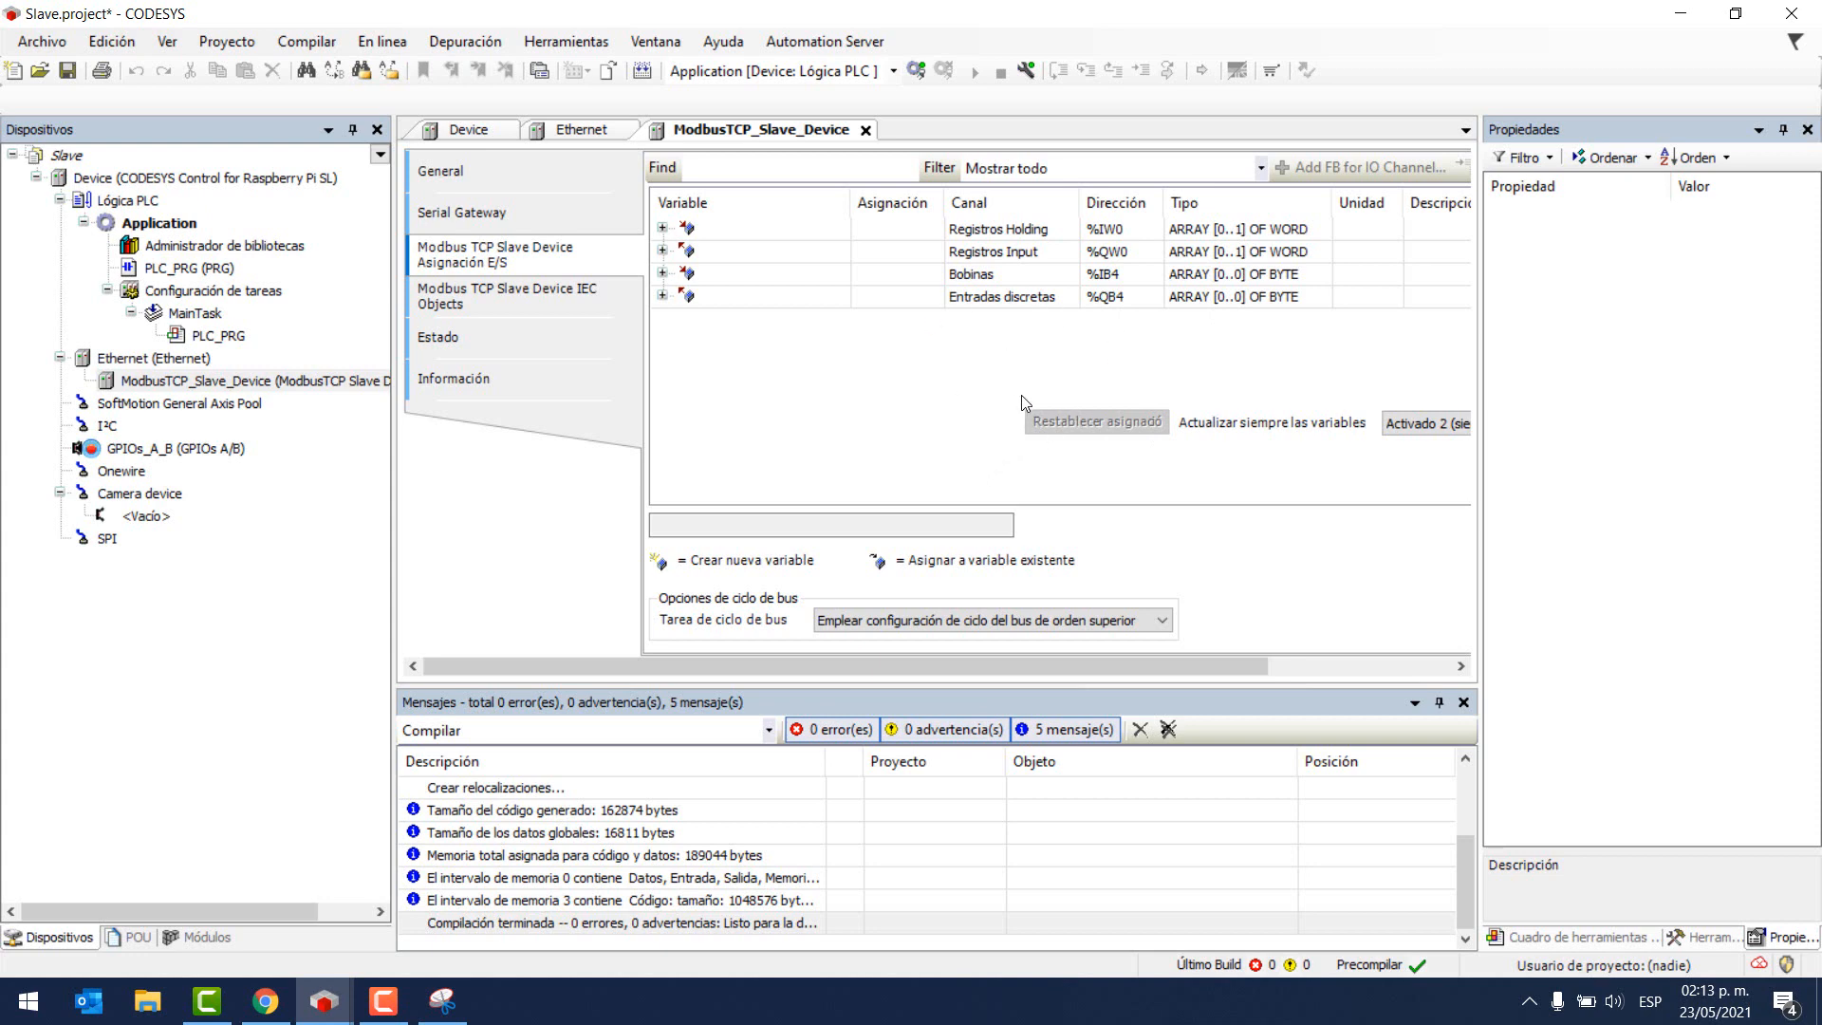
# - Log in to the slave controller, load the latest code changes and run the application
pyautogui.click(916, 70)
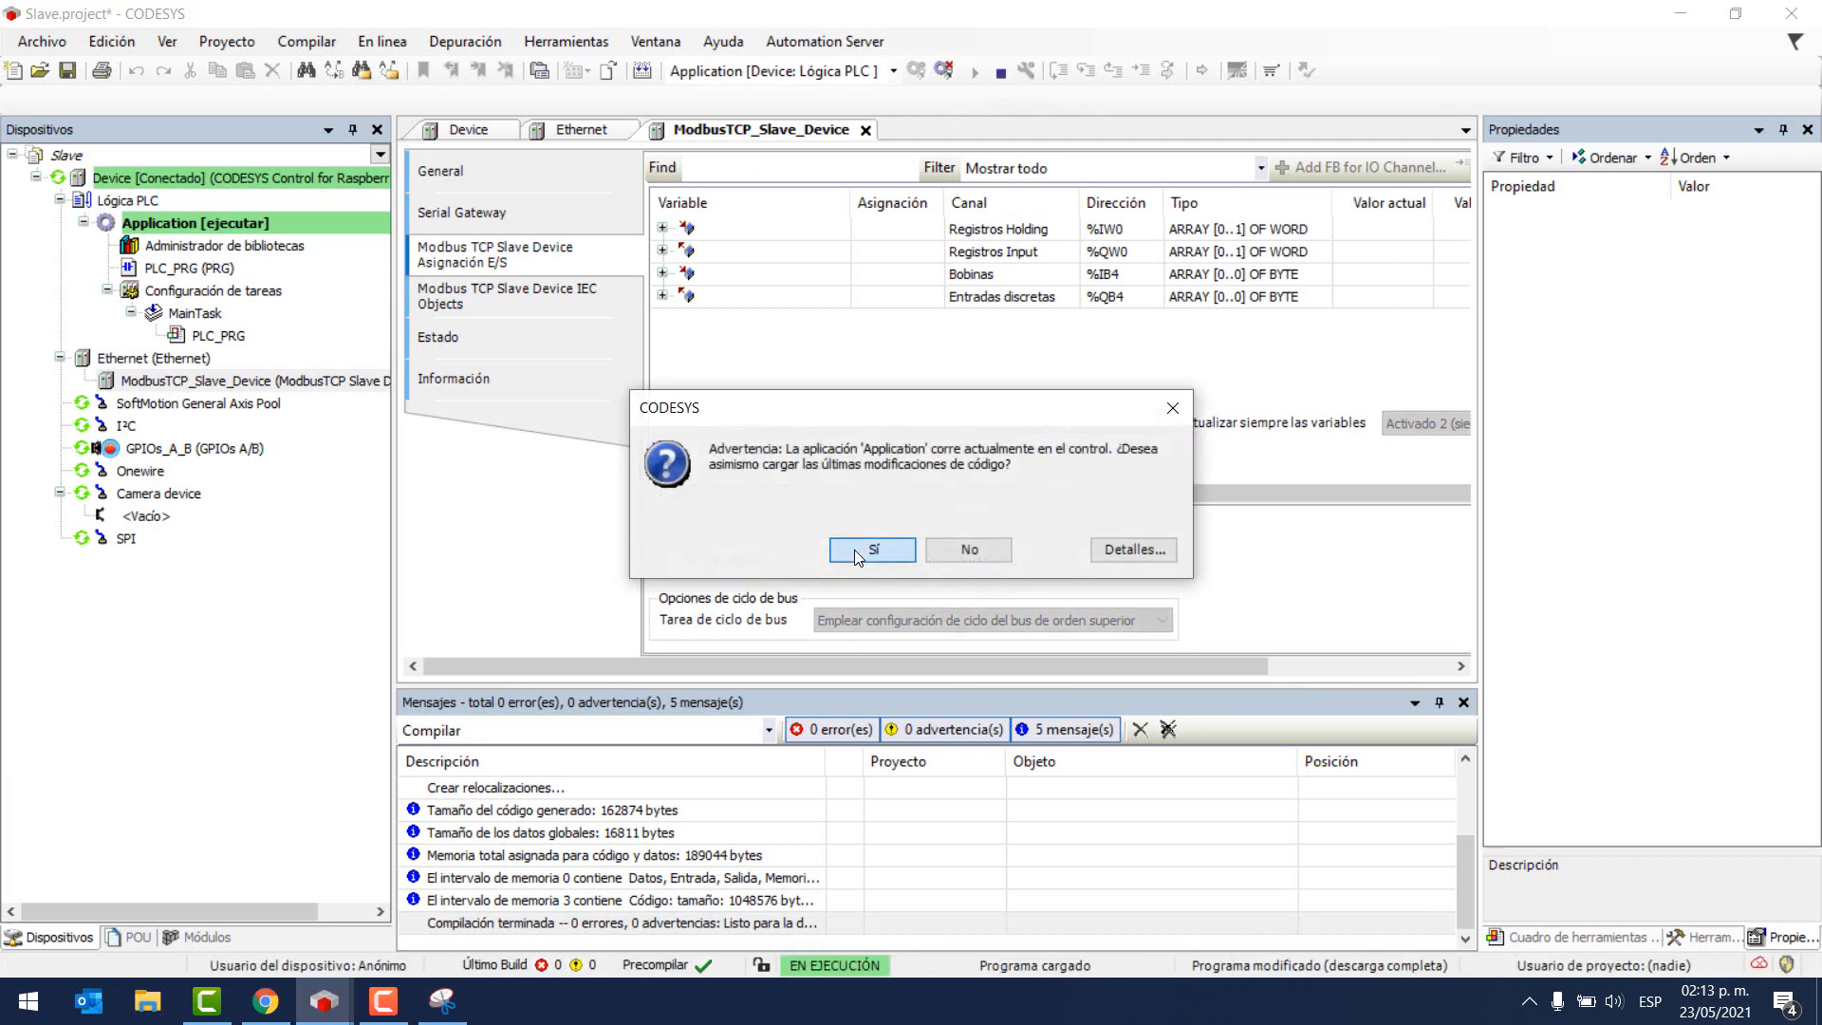
pyautogui.click(856, 550)
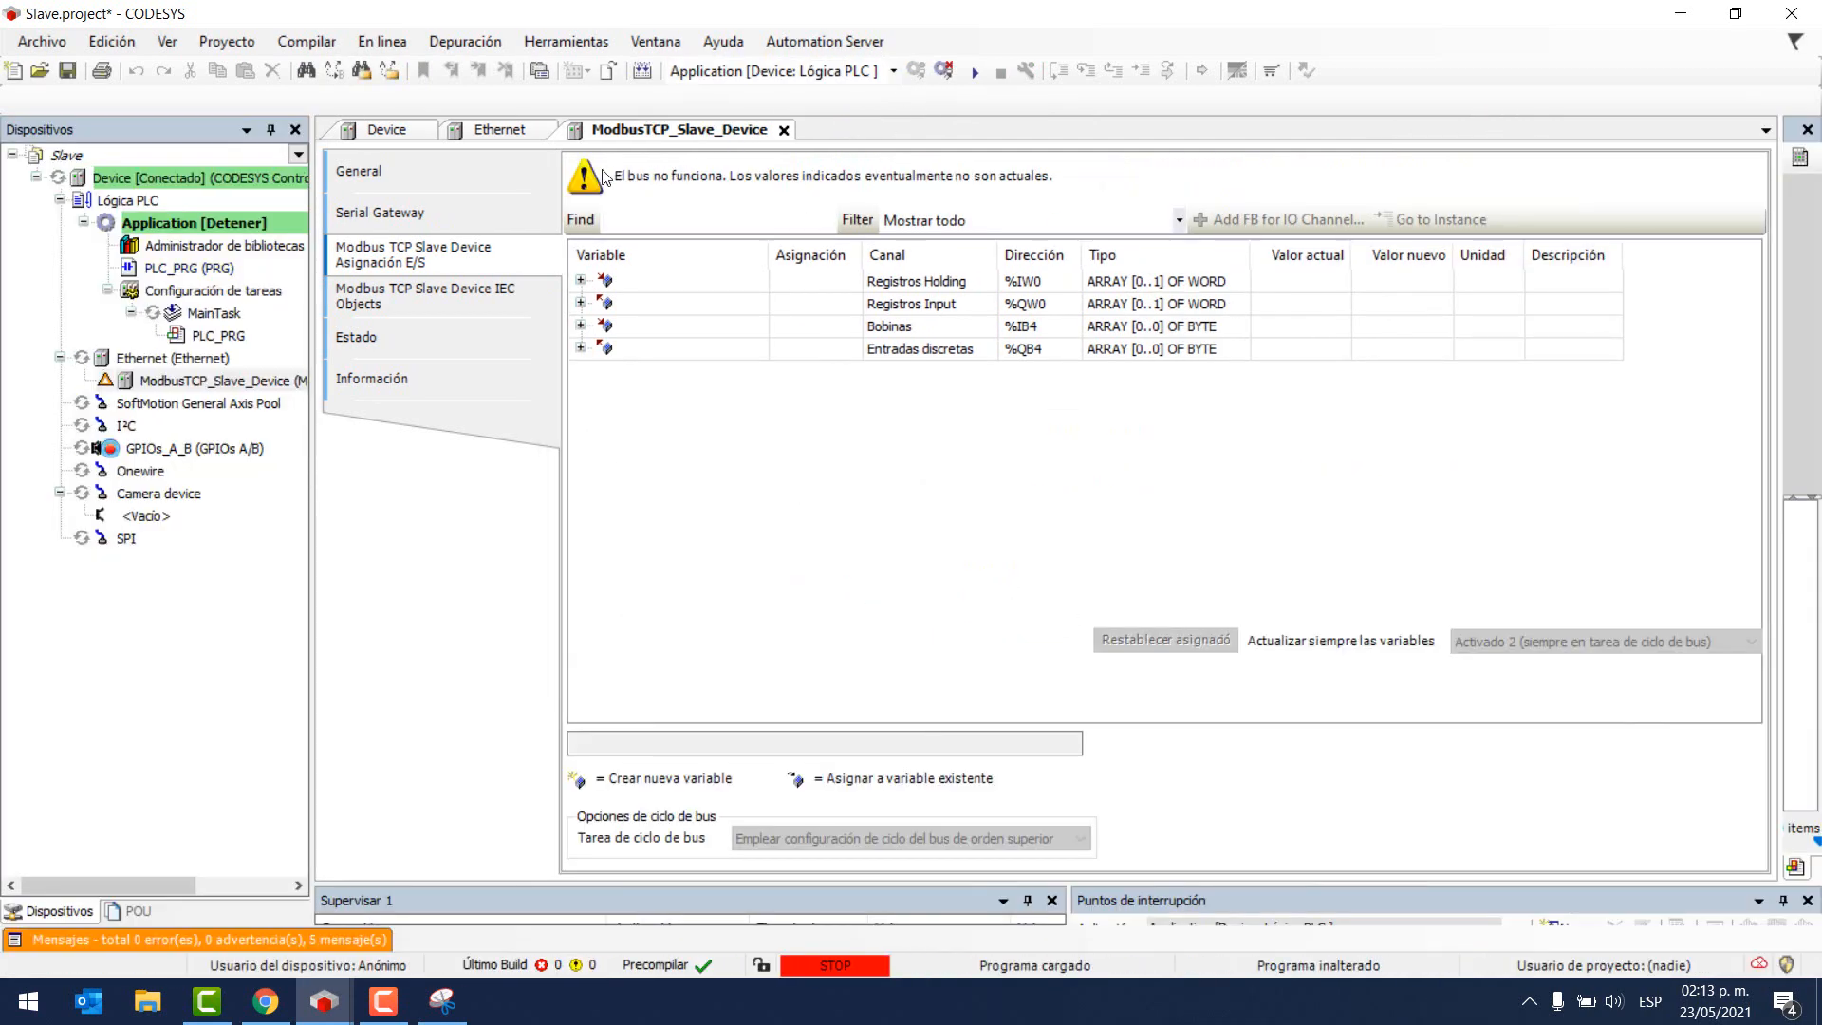
pyautogui.click(975, 72)
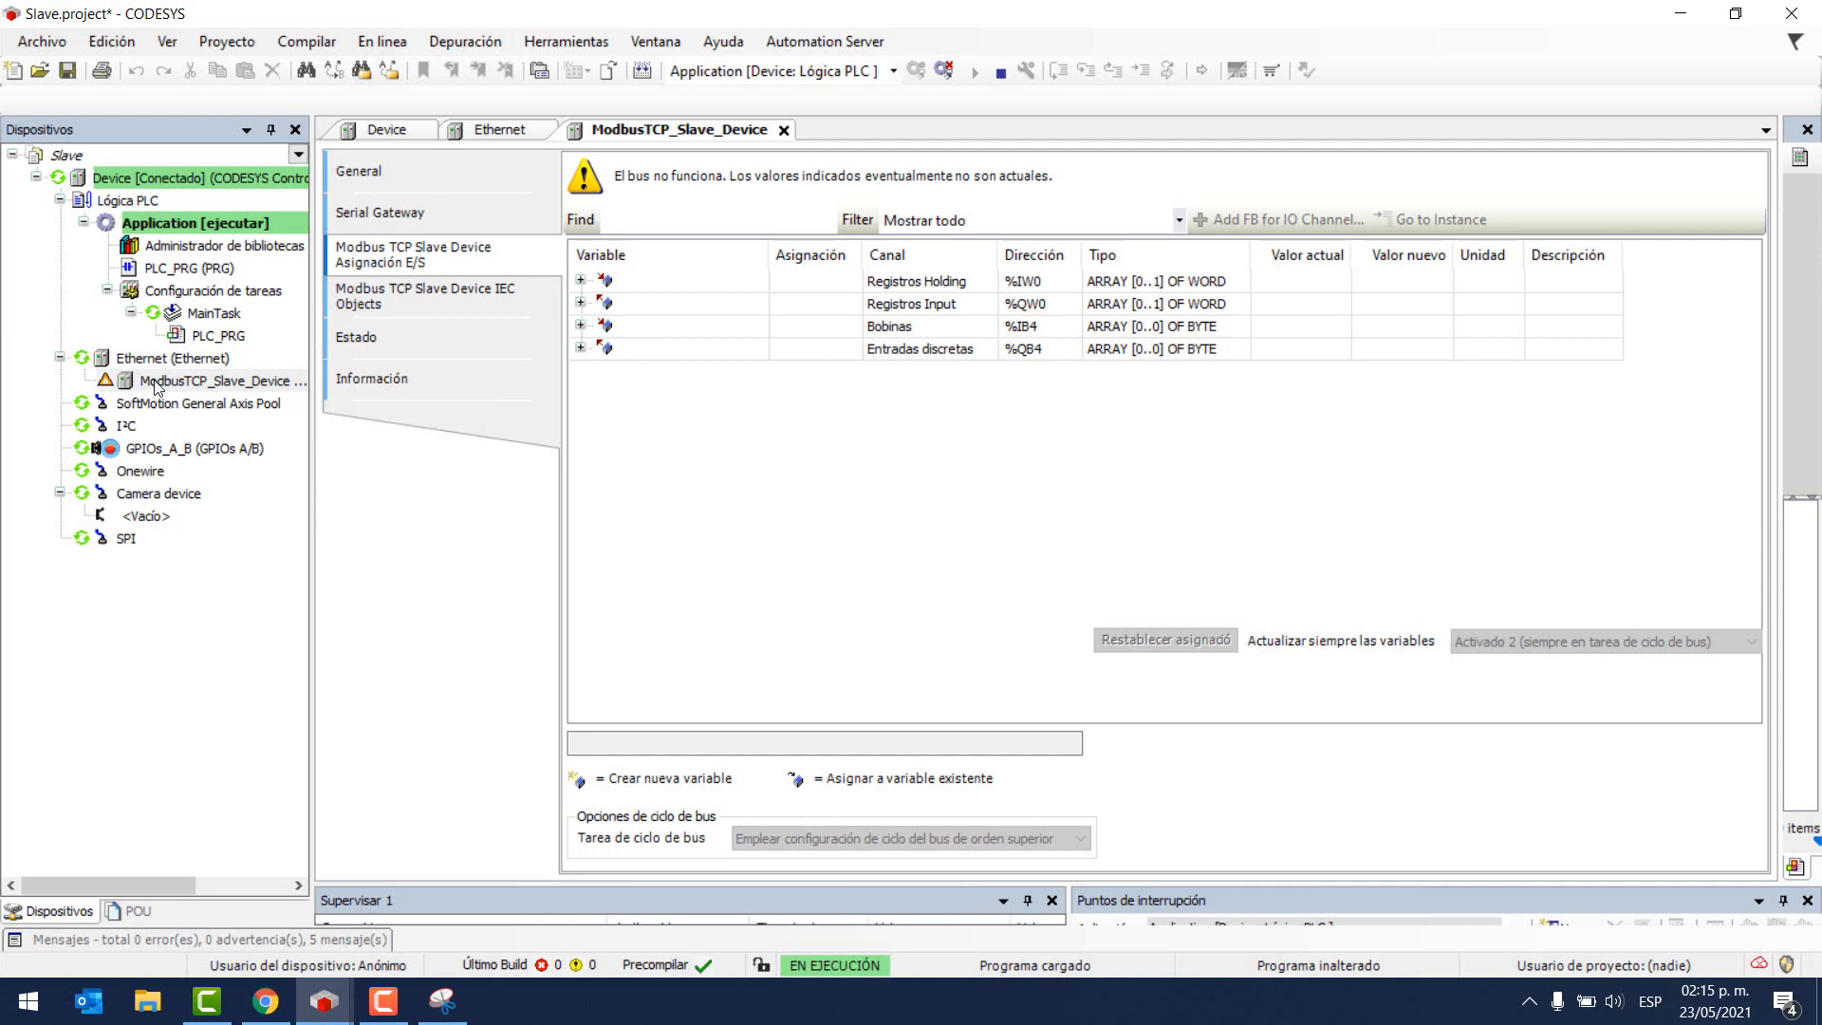
# - In the second CODESYS window, create a standard project named Master for CODESYS Control for Raspberry Pi SL with PLC_PRG in ladder diagram (LD)
pyautogui.moveTo(324, 1001)
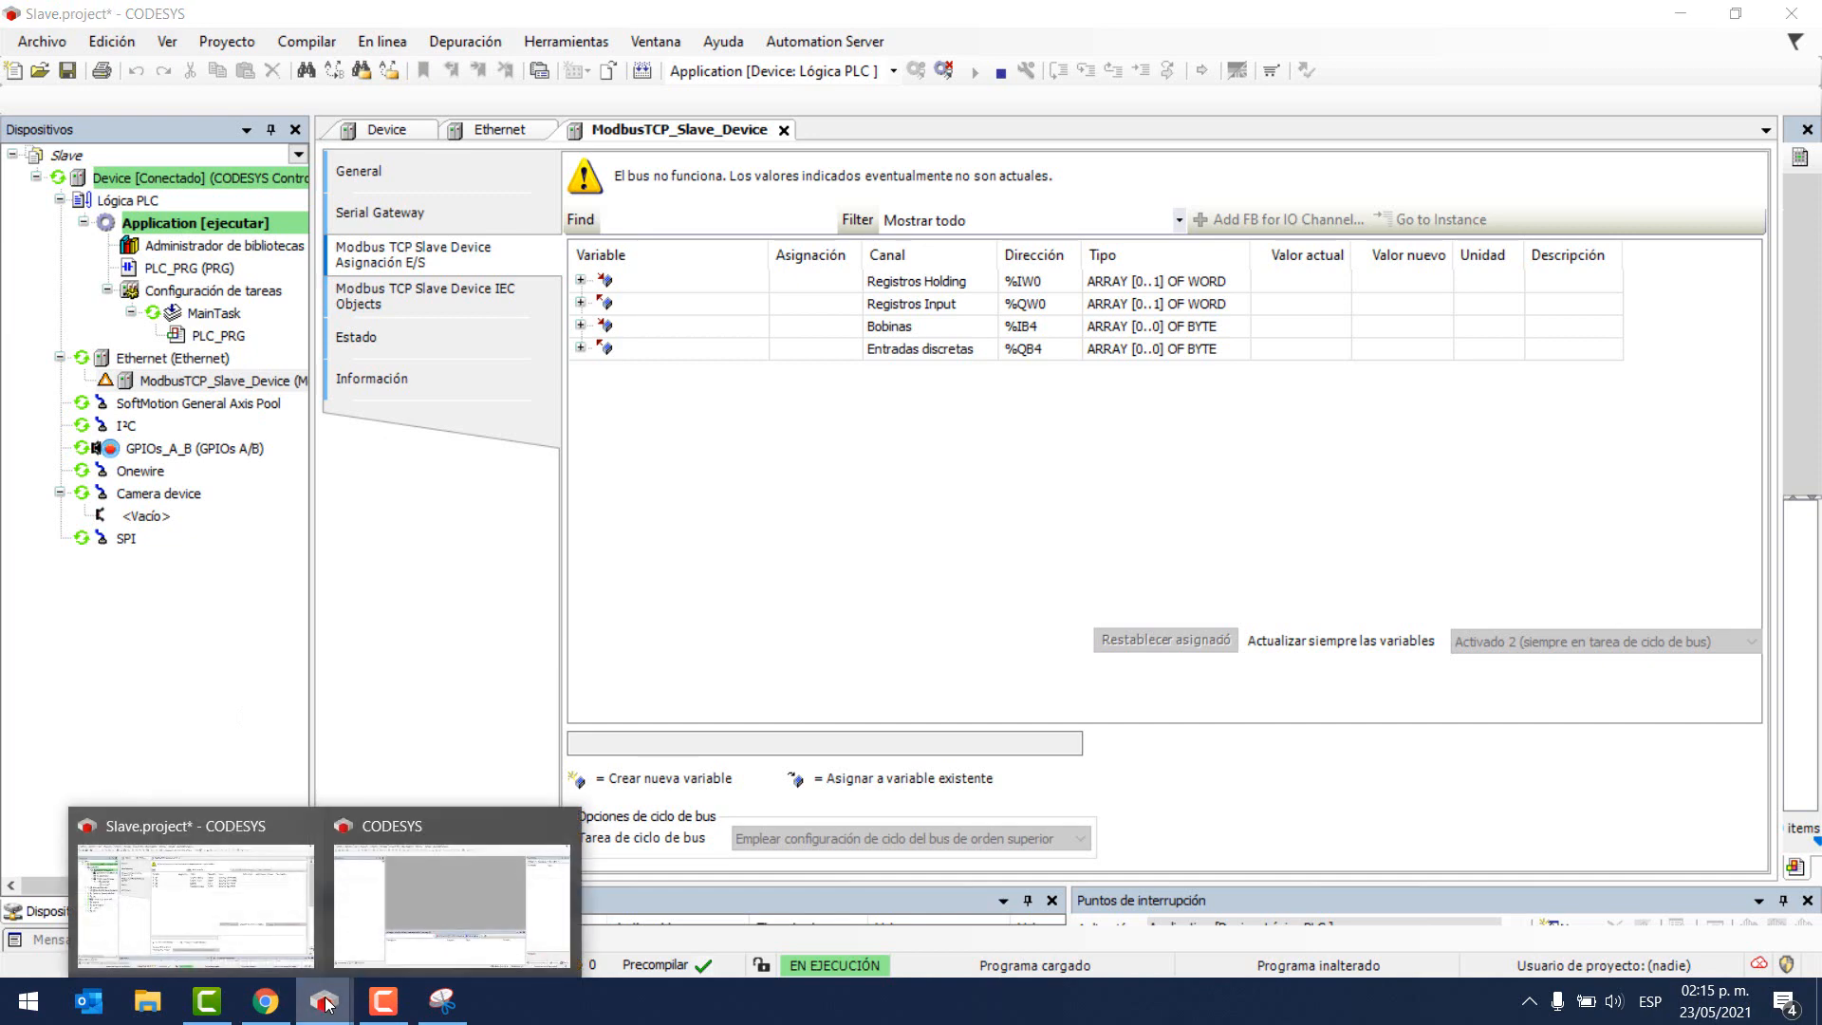
pyautogui.click(406, 894)
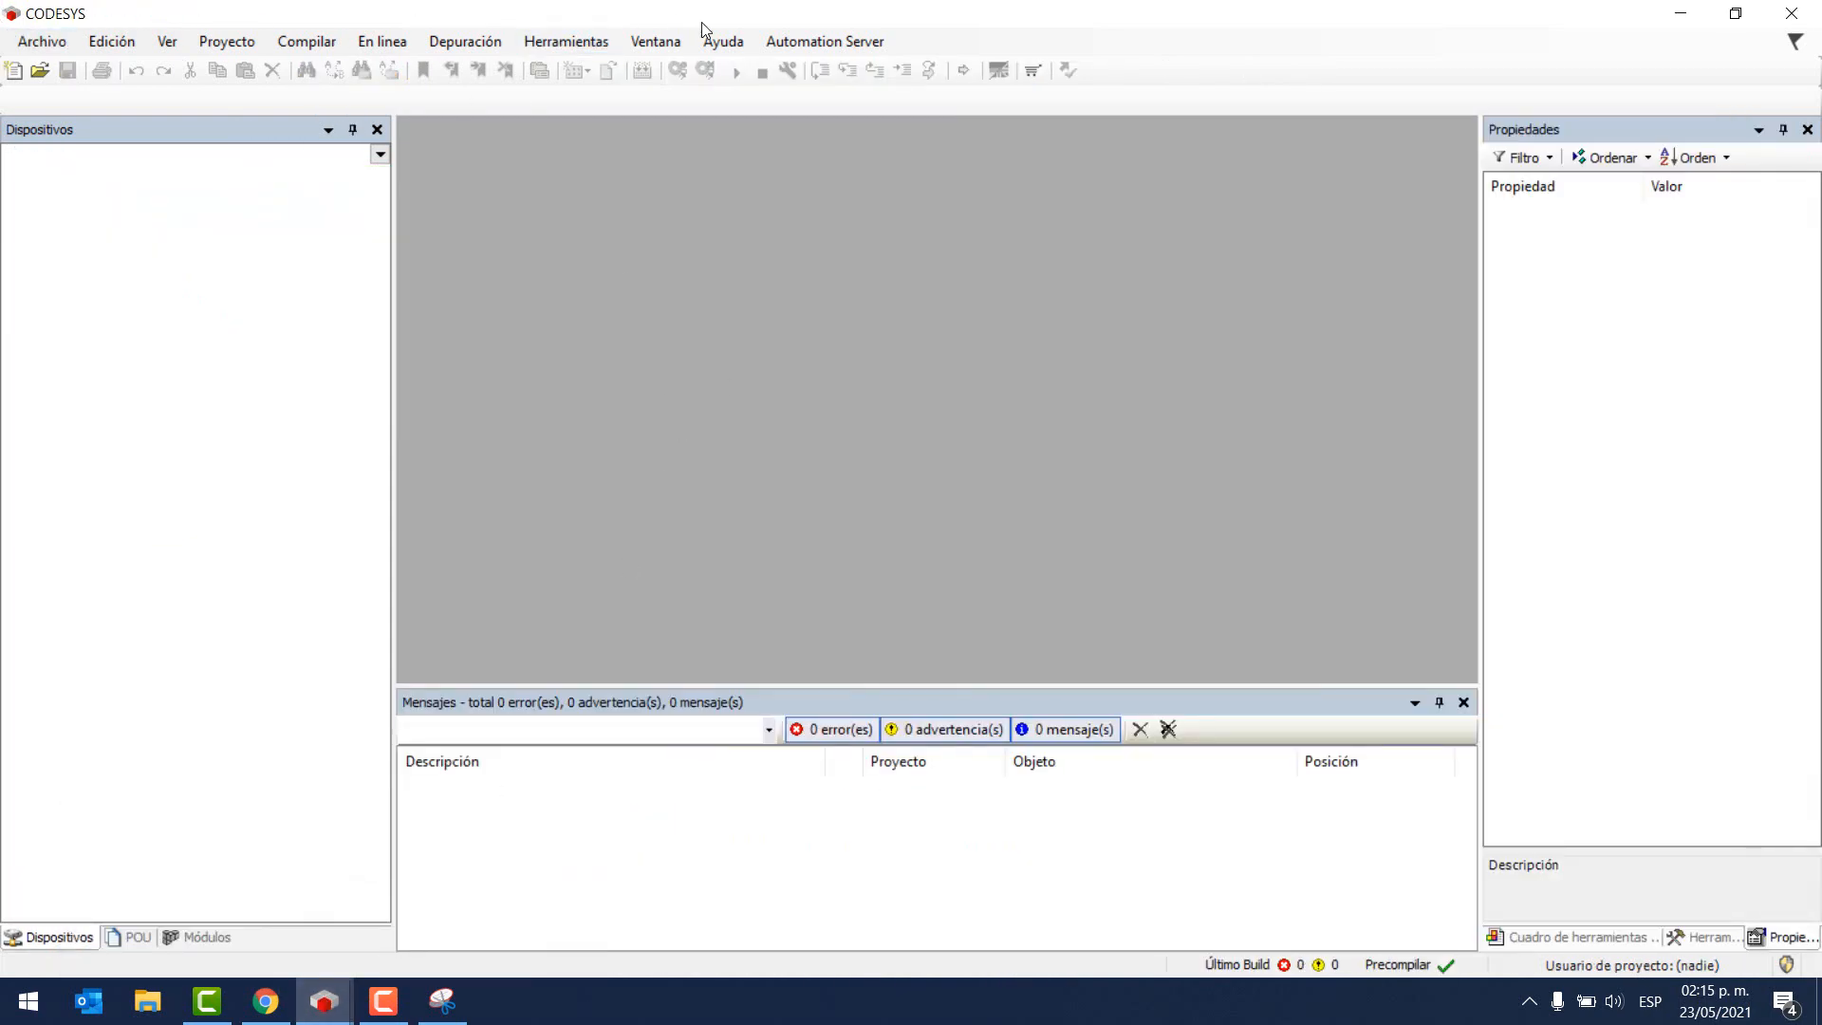
pyautogui.click(31, 46)
pyautogui.click(67, 64)
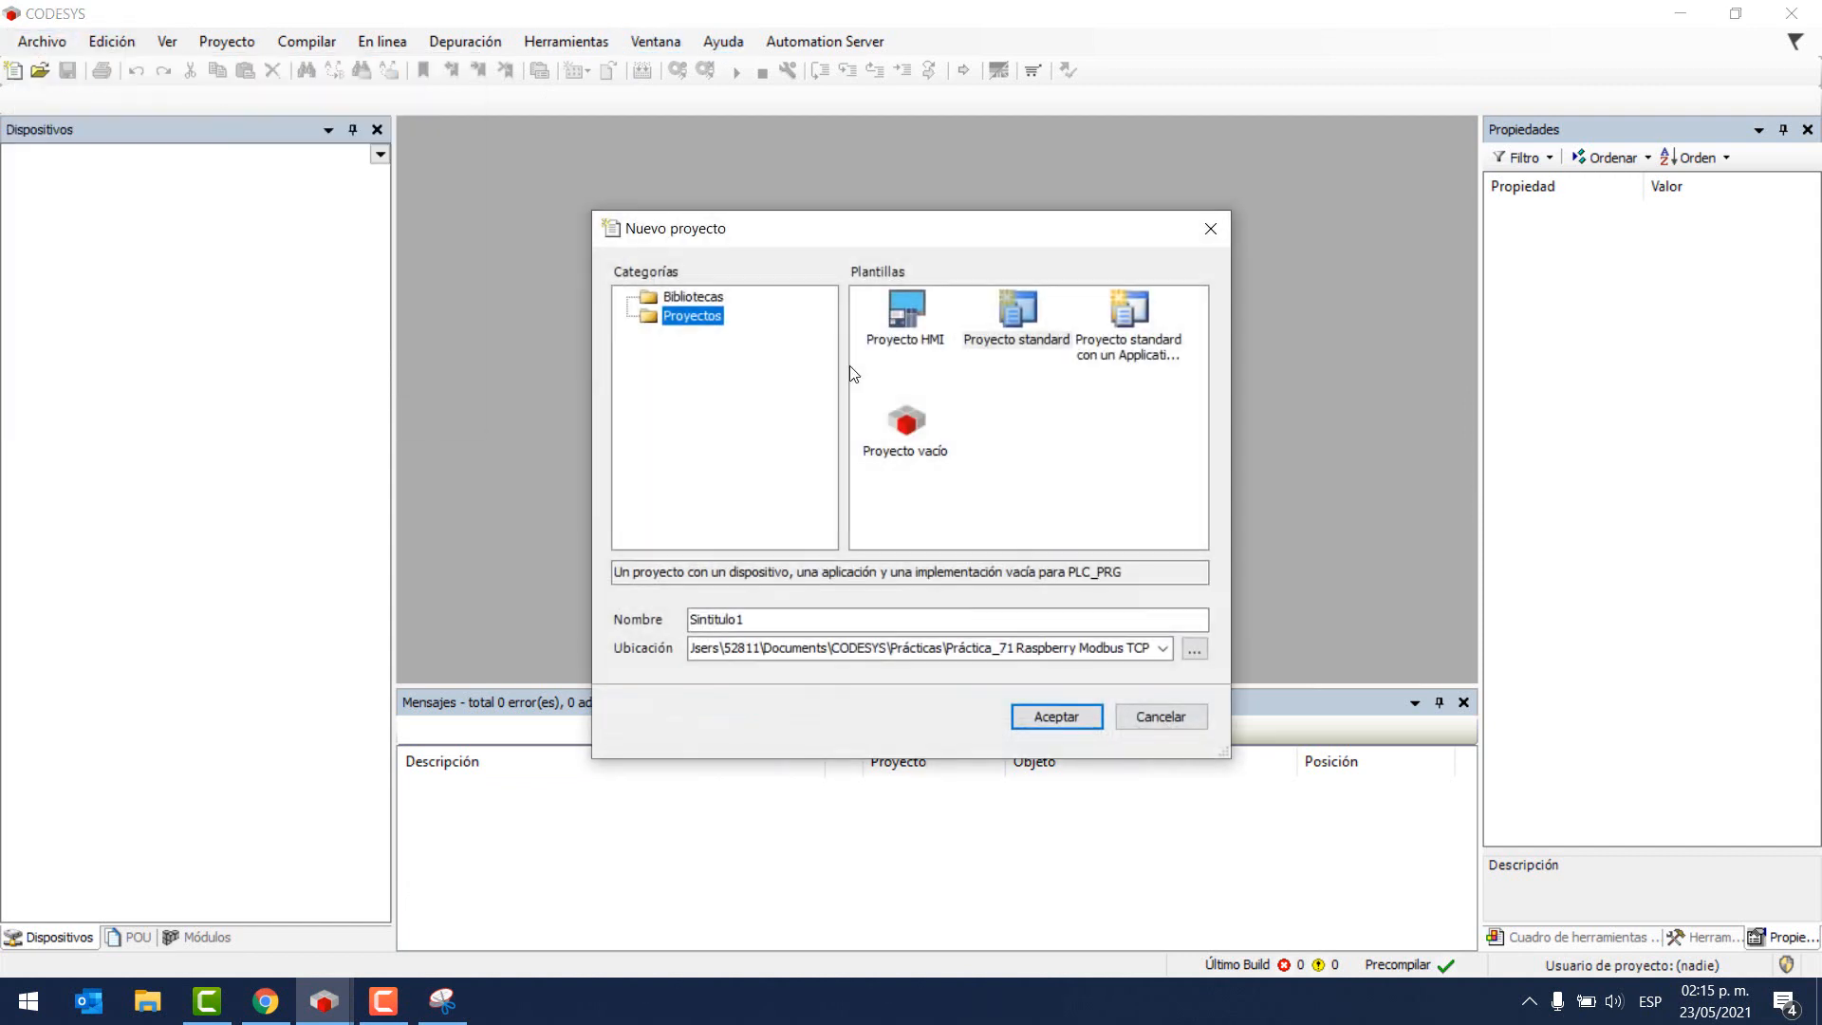
pyautogui.doubleClick(853, 619)
pyautogui.press('capslock')
pyautogui.write('Mast')
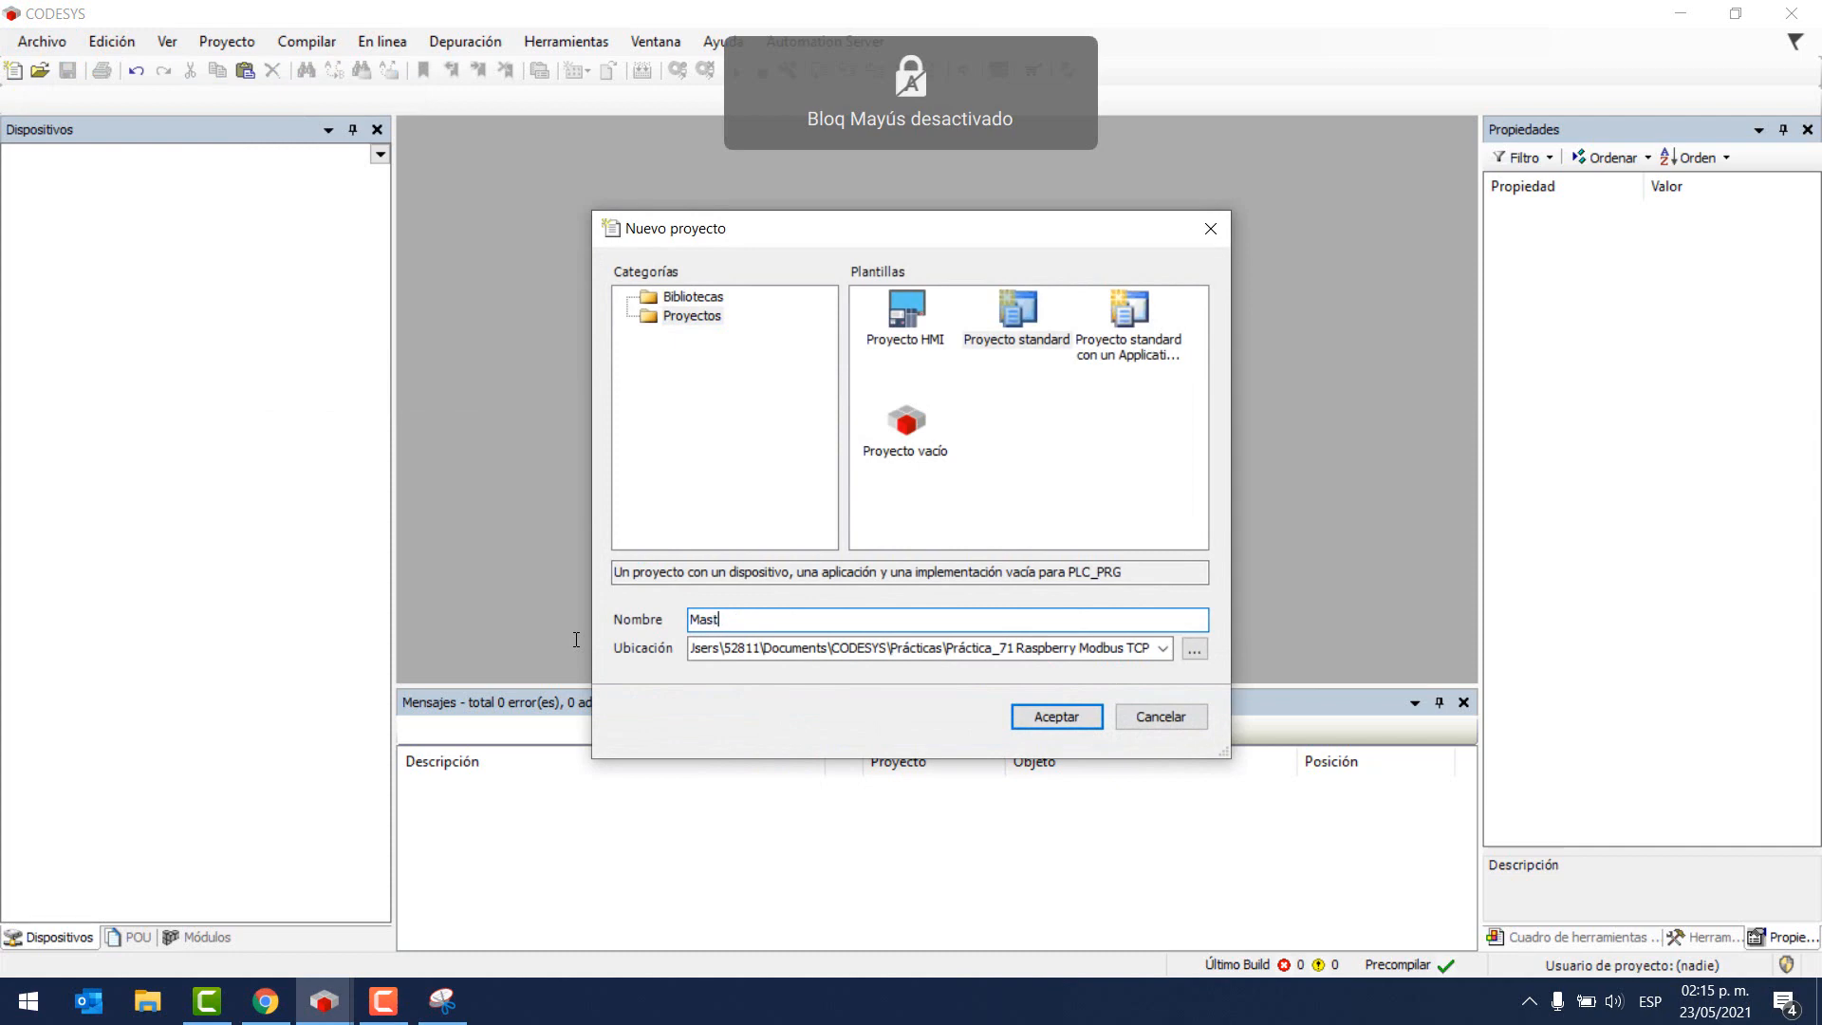
pyautogui.write('er')
pyautogui.click(1056, 717)
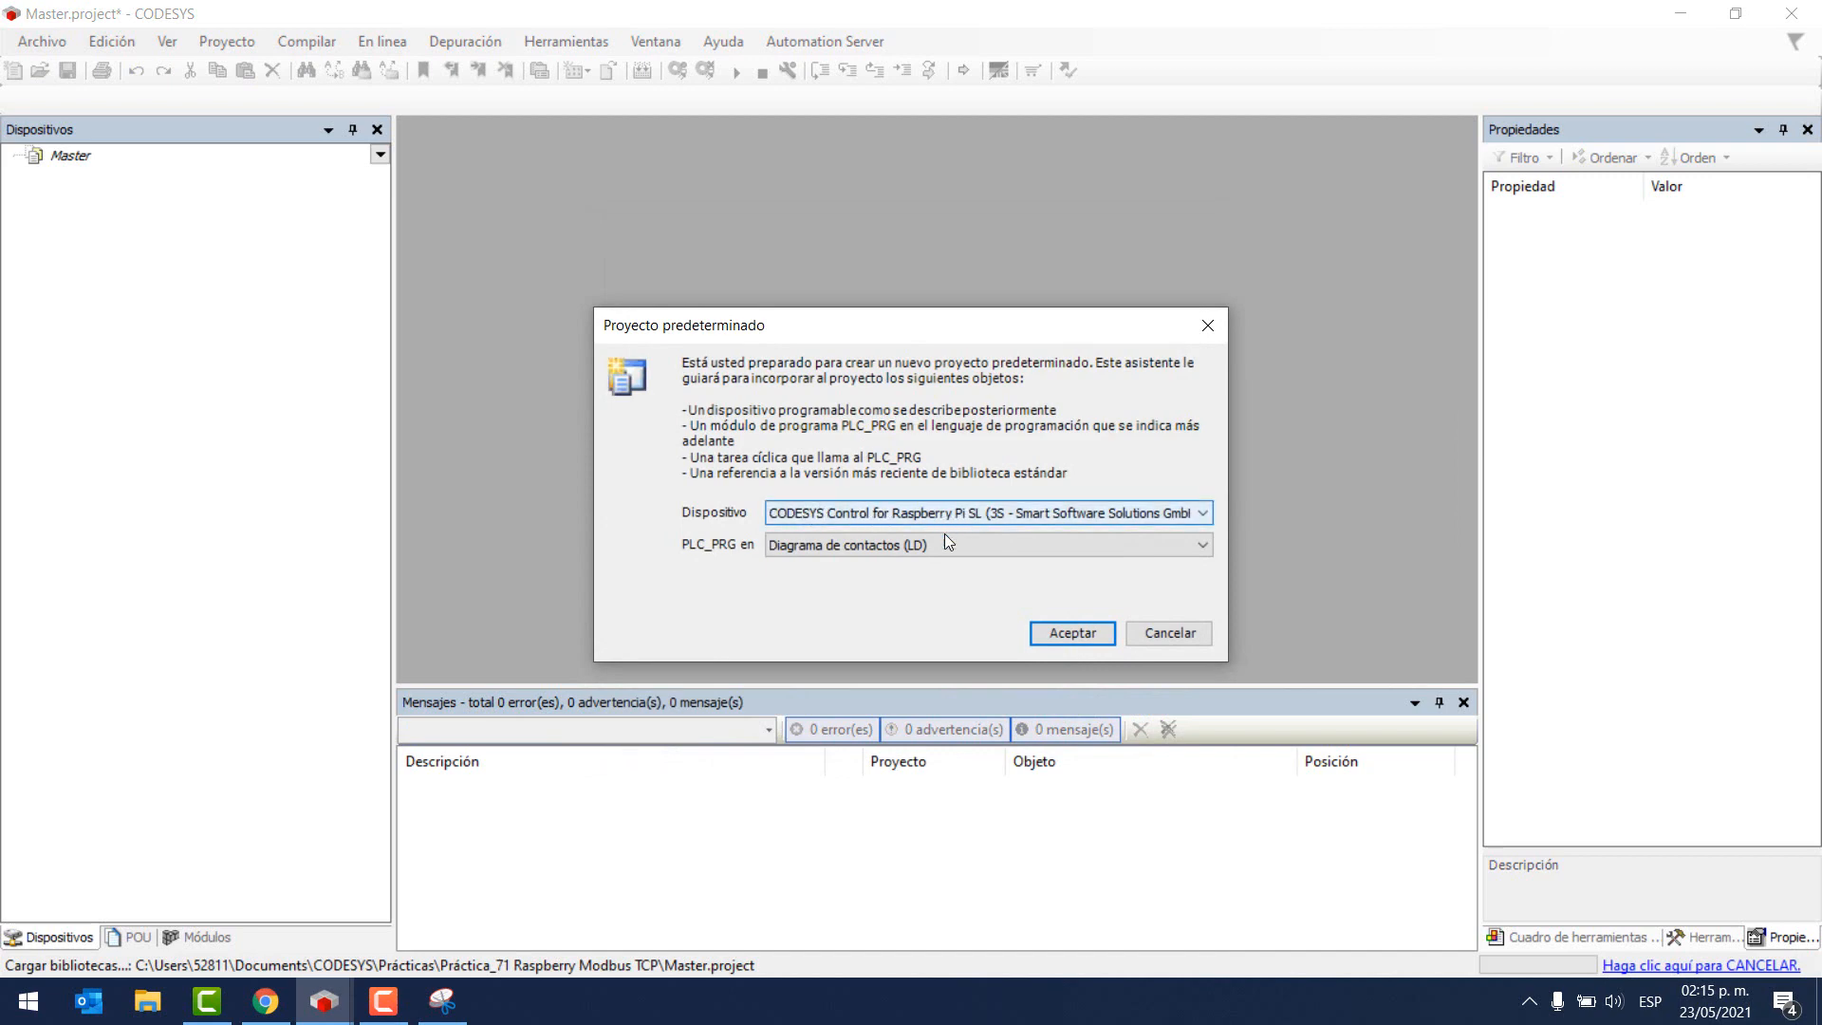
pyautogui.click(1061, 630)
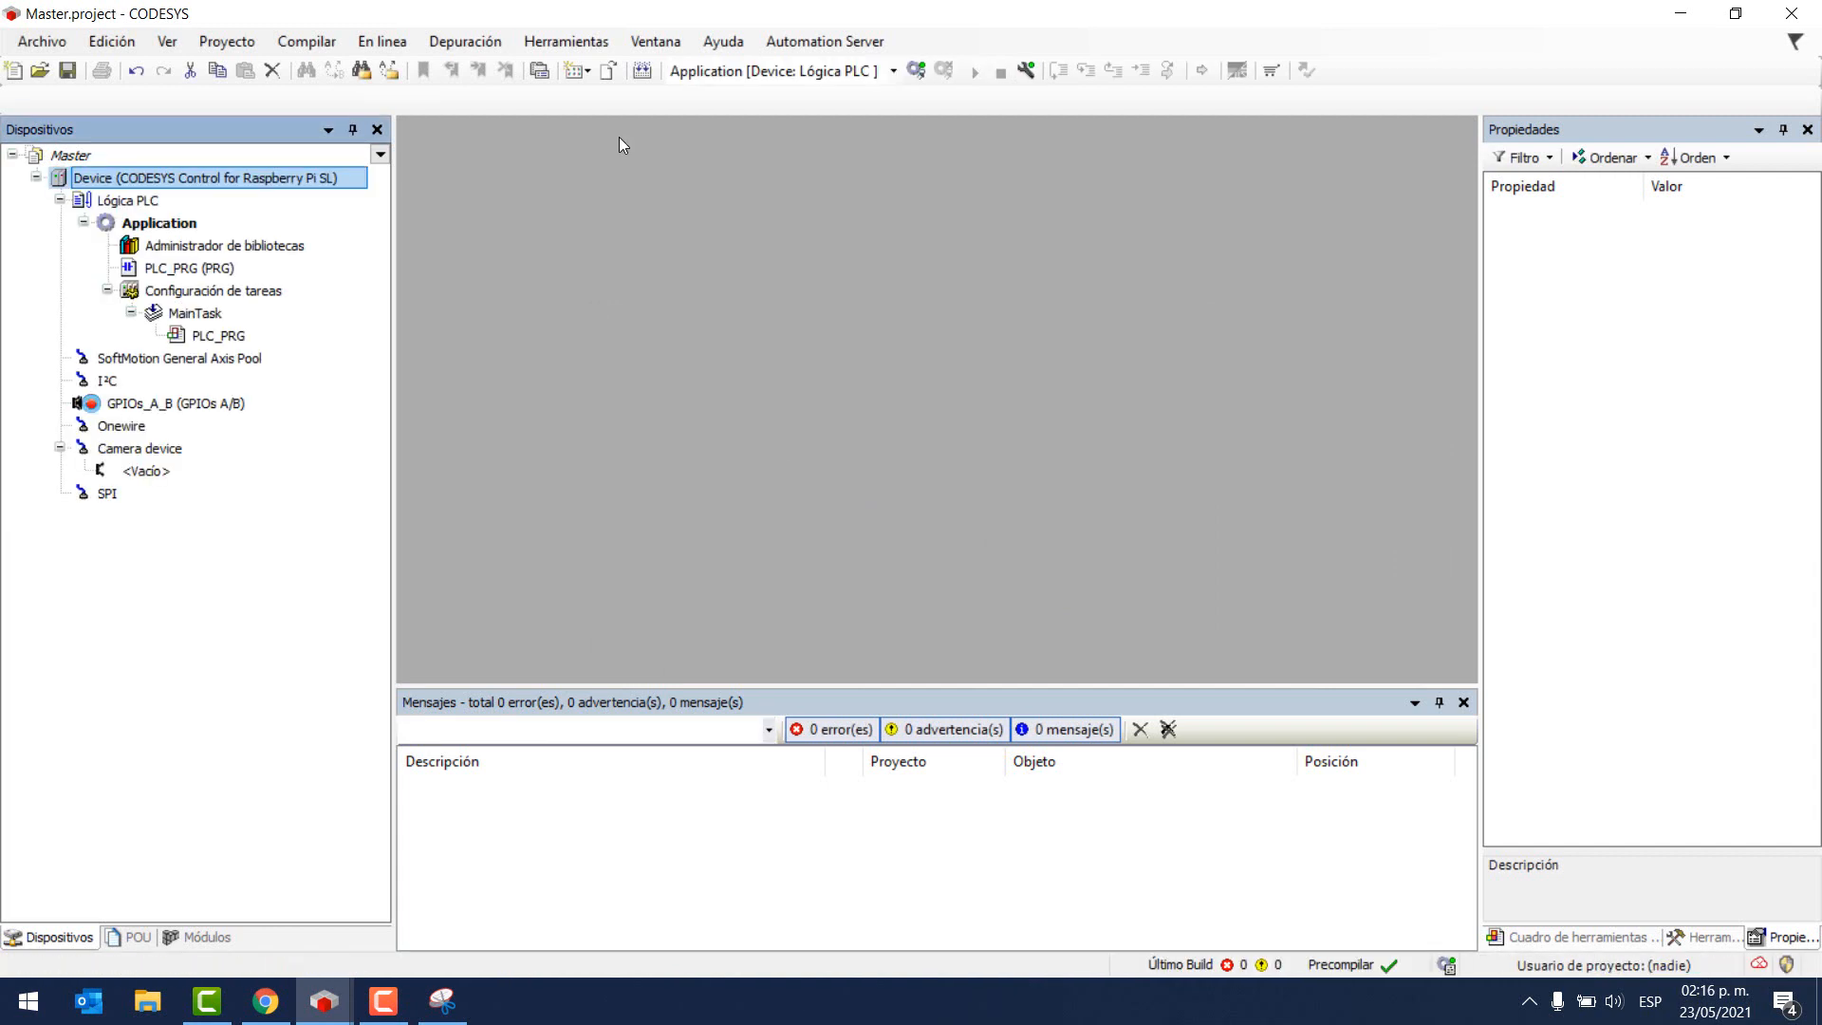
# - Set raspberrypi [0000.C0C9] as the active controller path for the Master project's device and try to log in
pyautogui.doubleClick(226, 179)
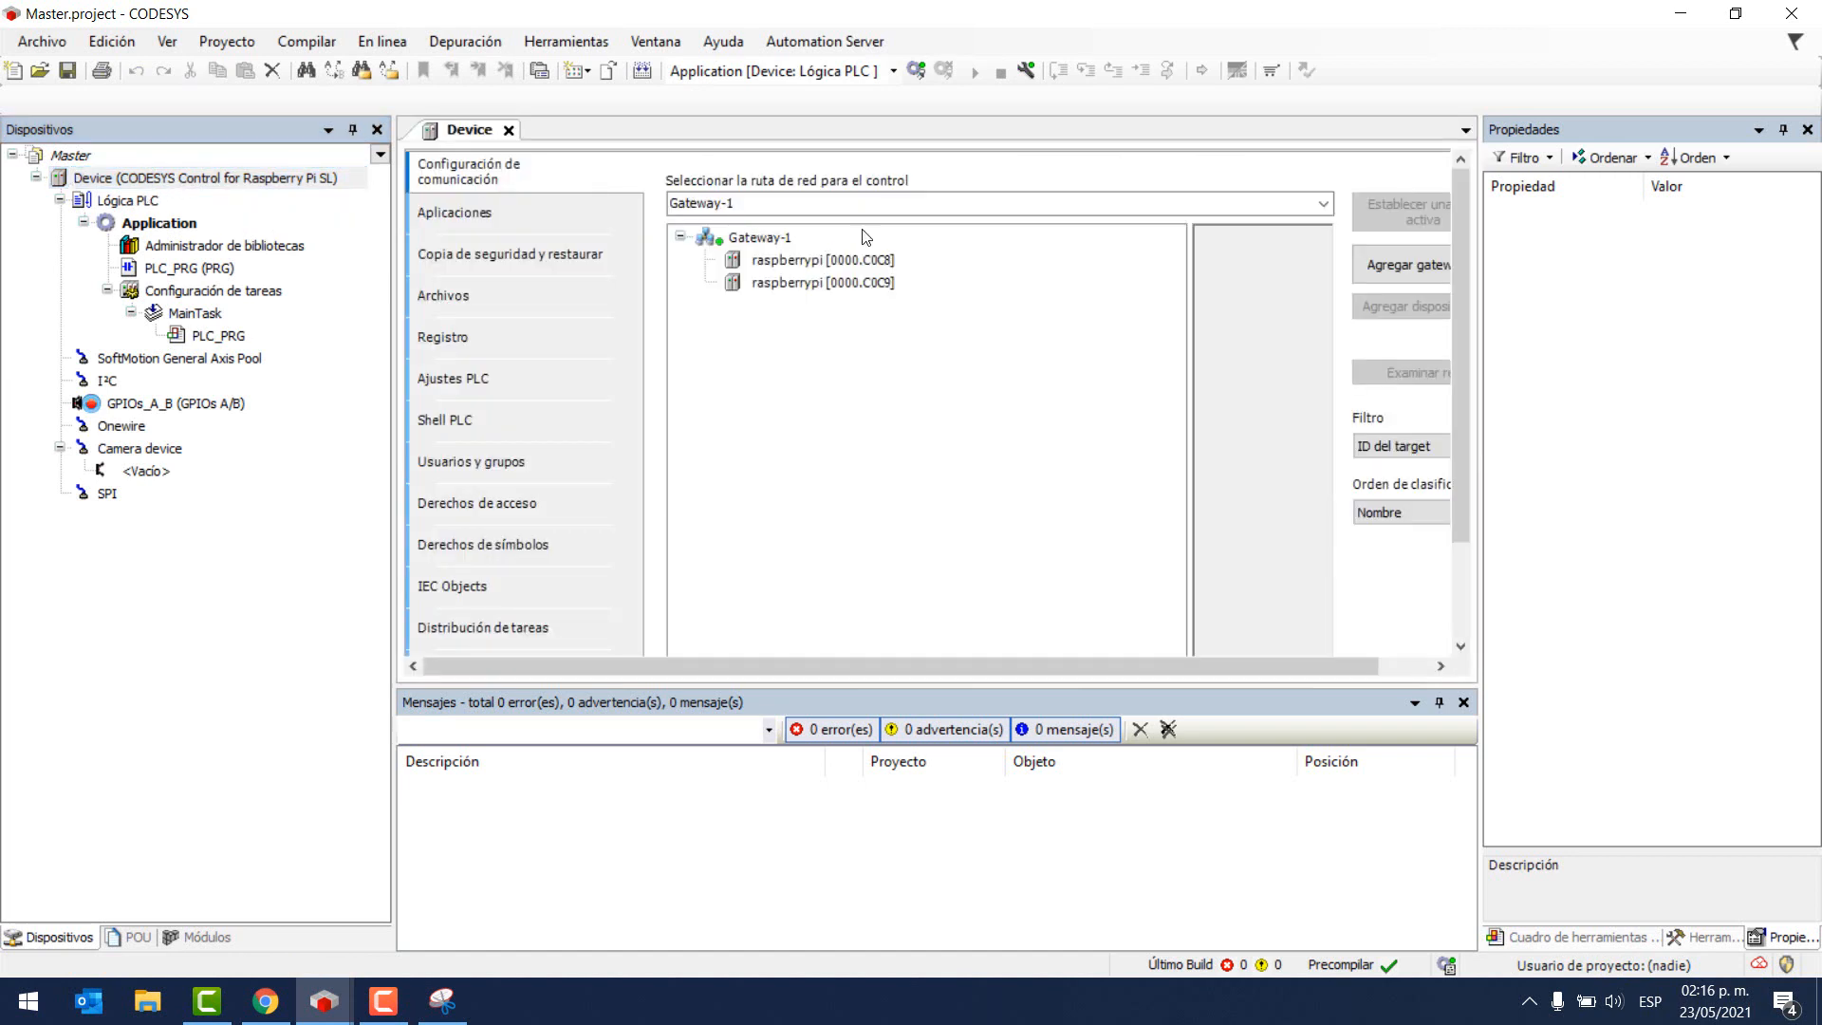
pyautogui.click(834, 259)
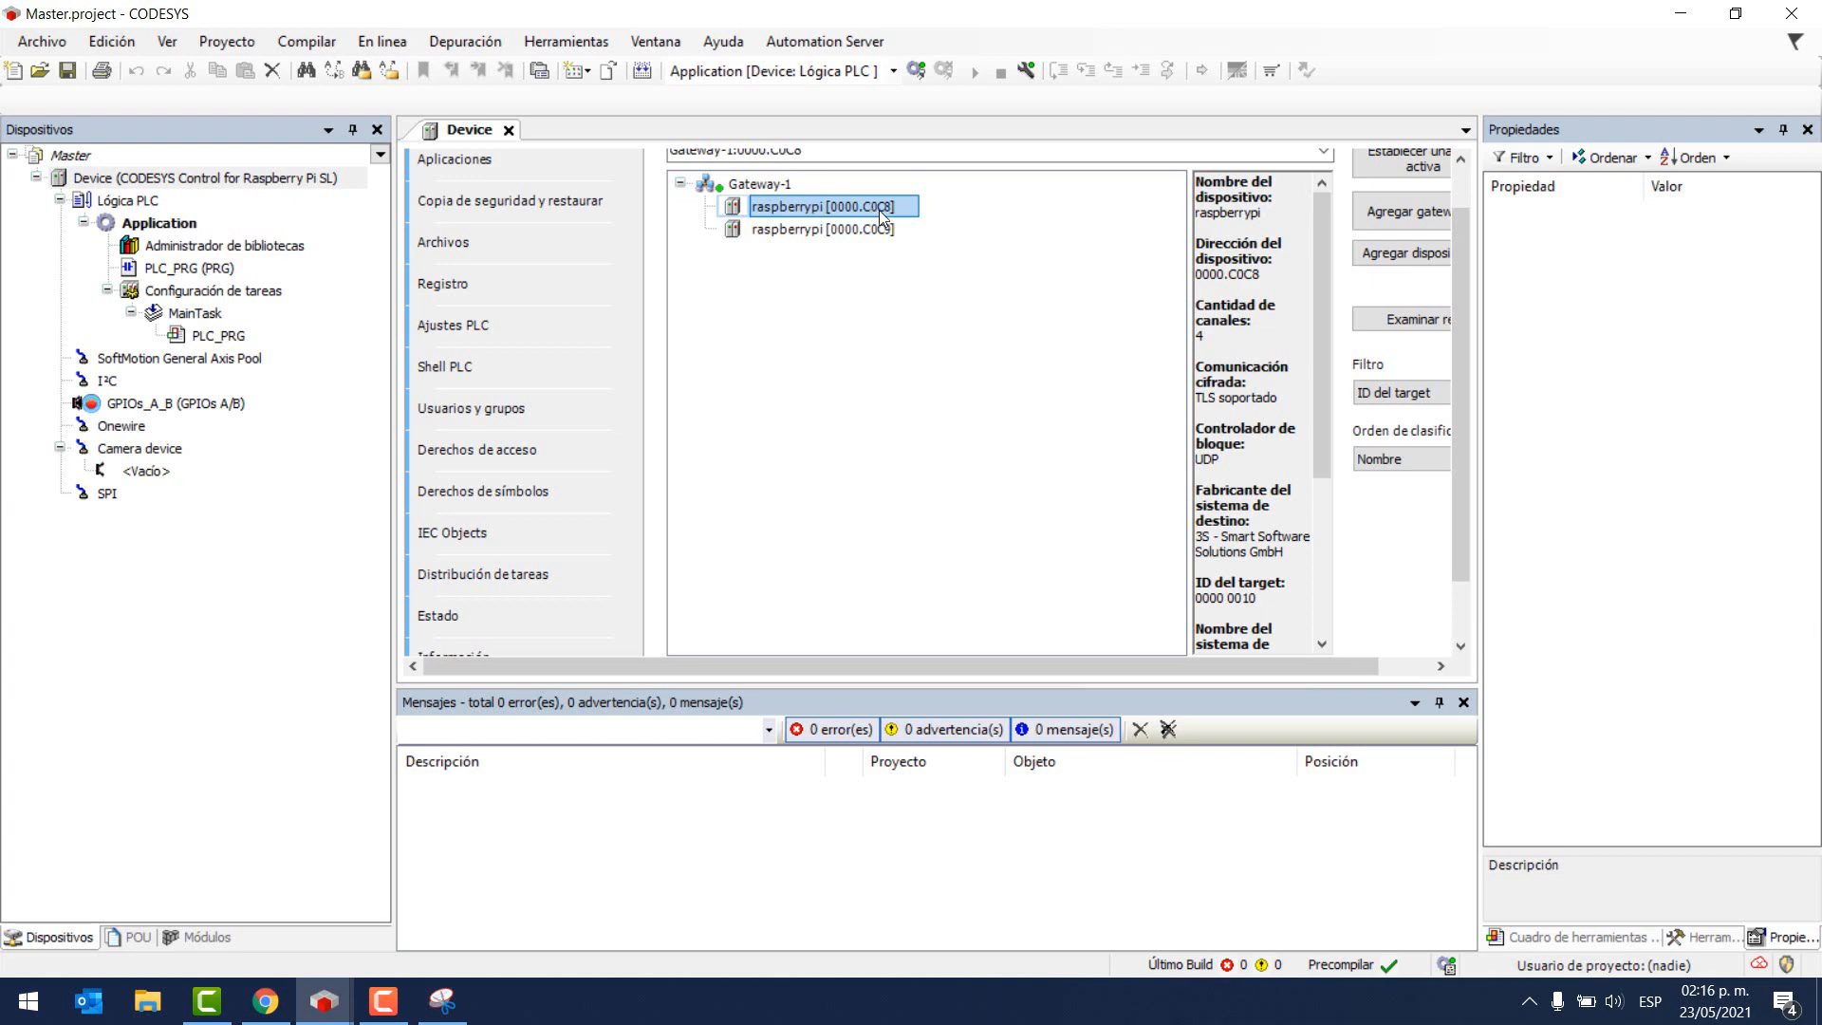
pyautogui.click(820, 231)
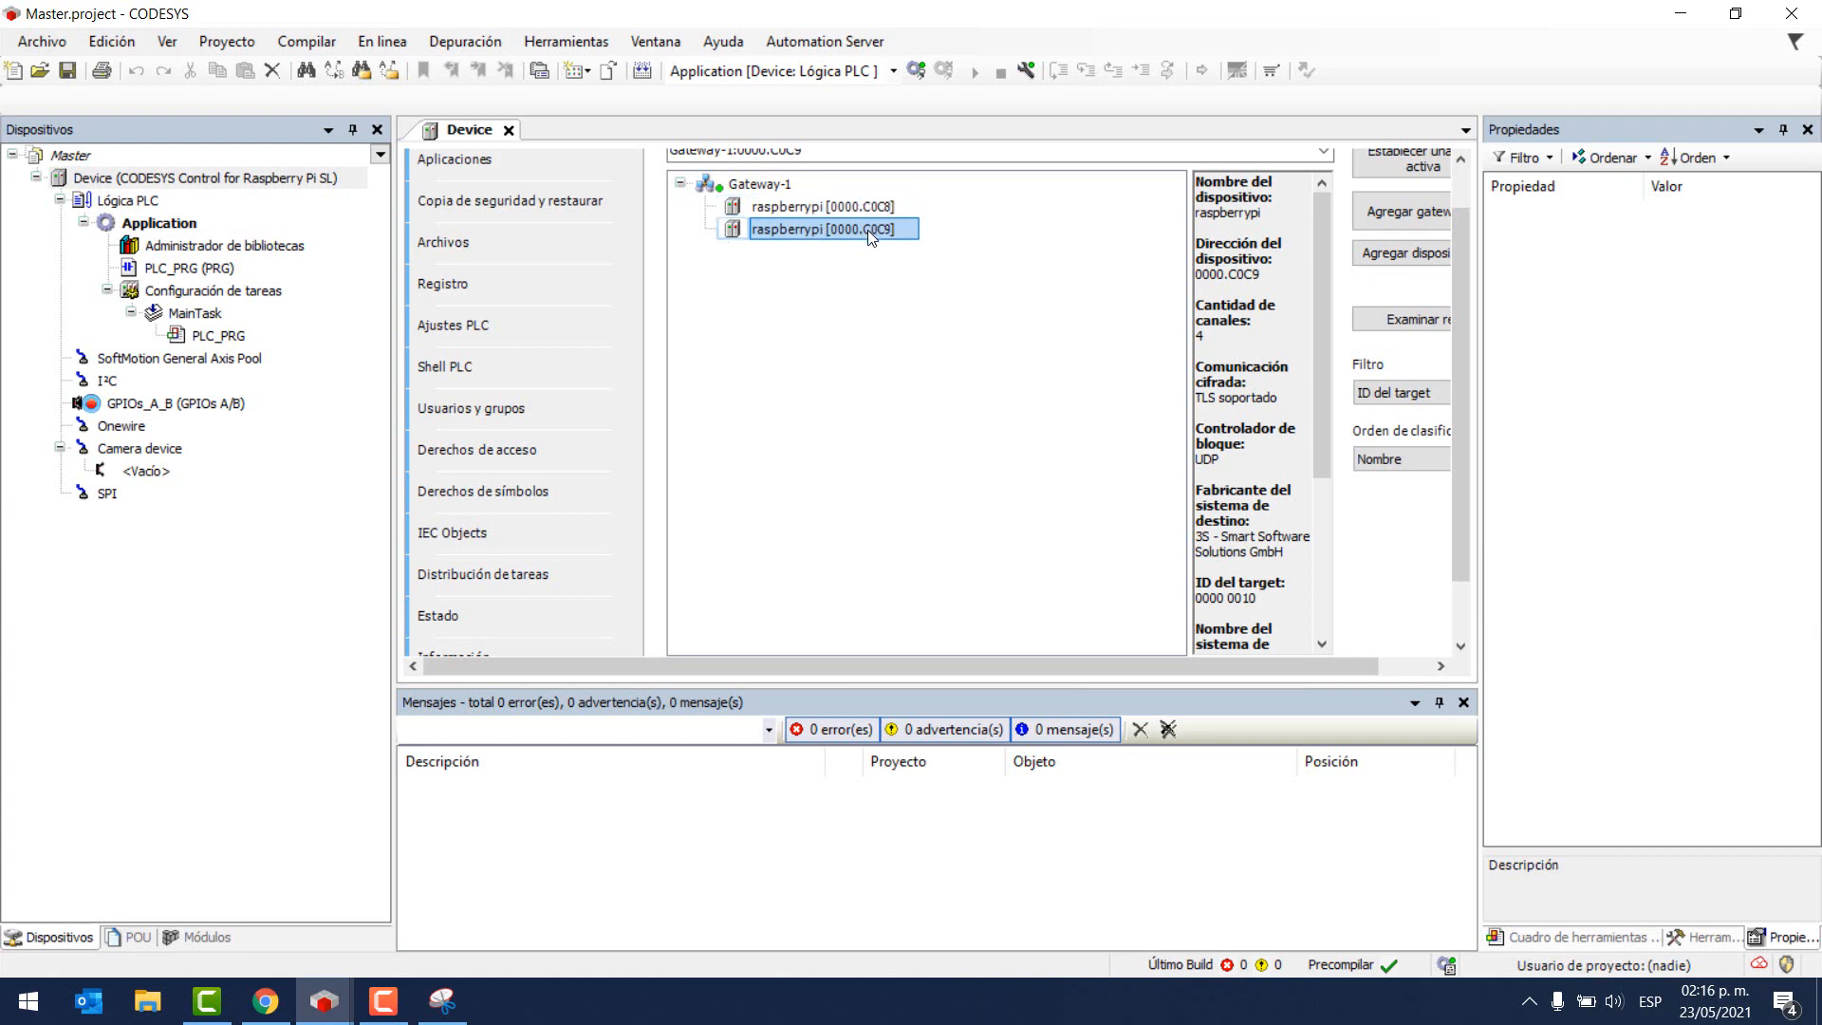
pyautogui.doubleClick(867, 230)
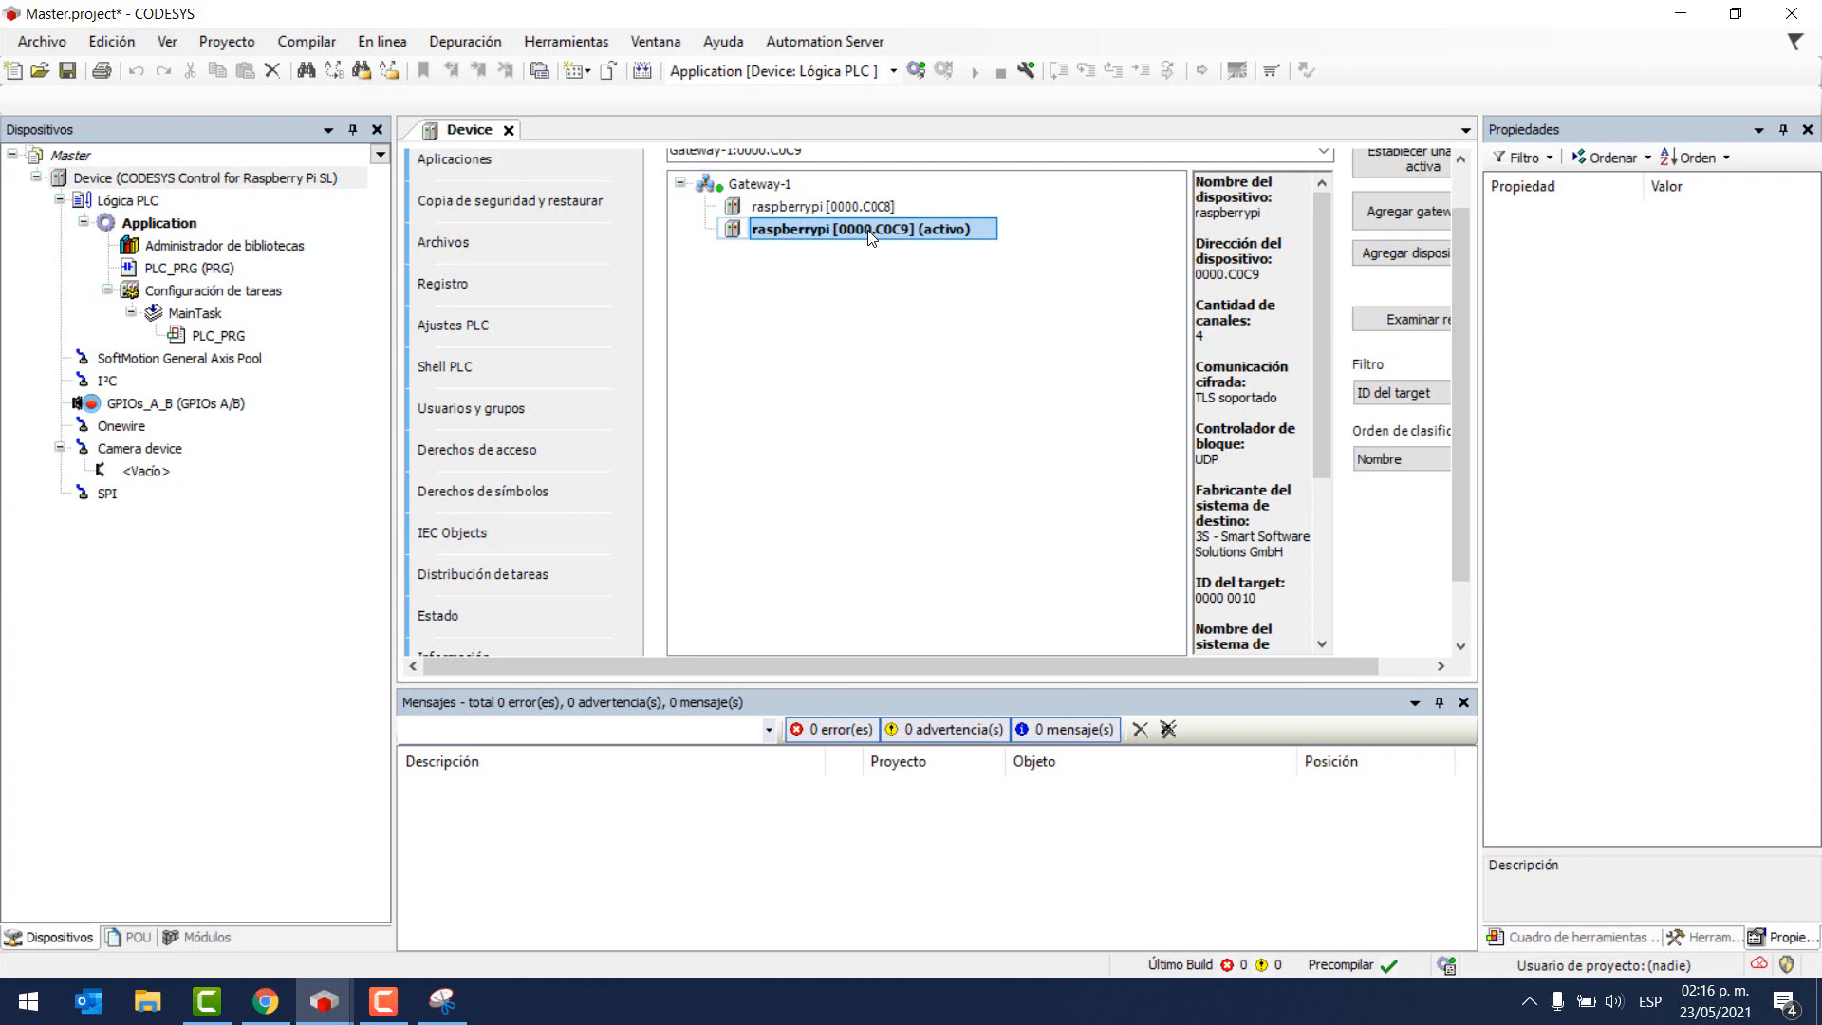
pyautogui.click(914, 74)
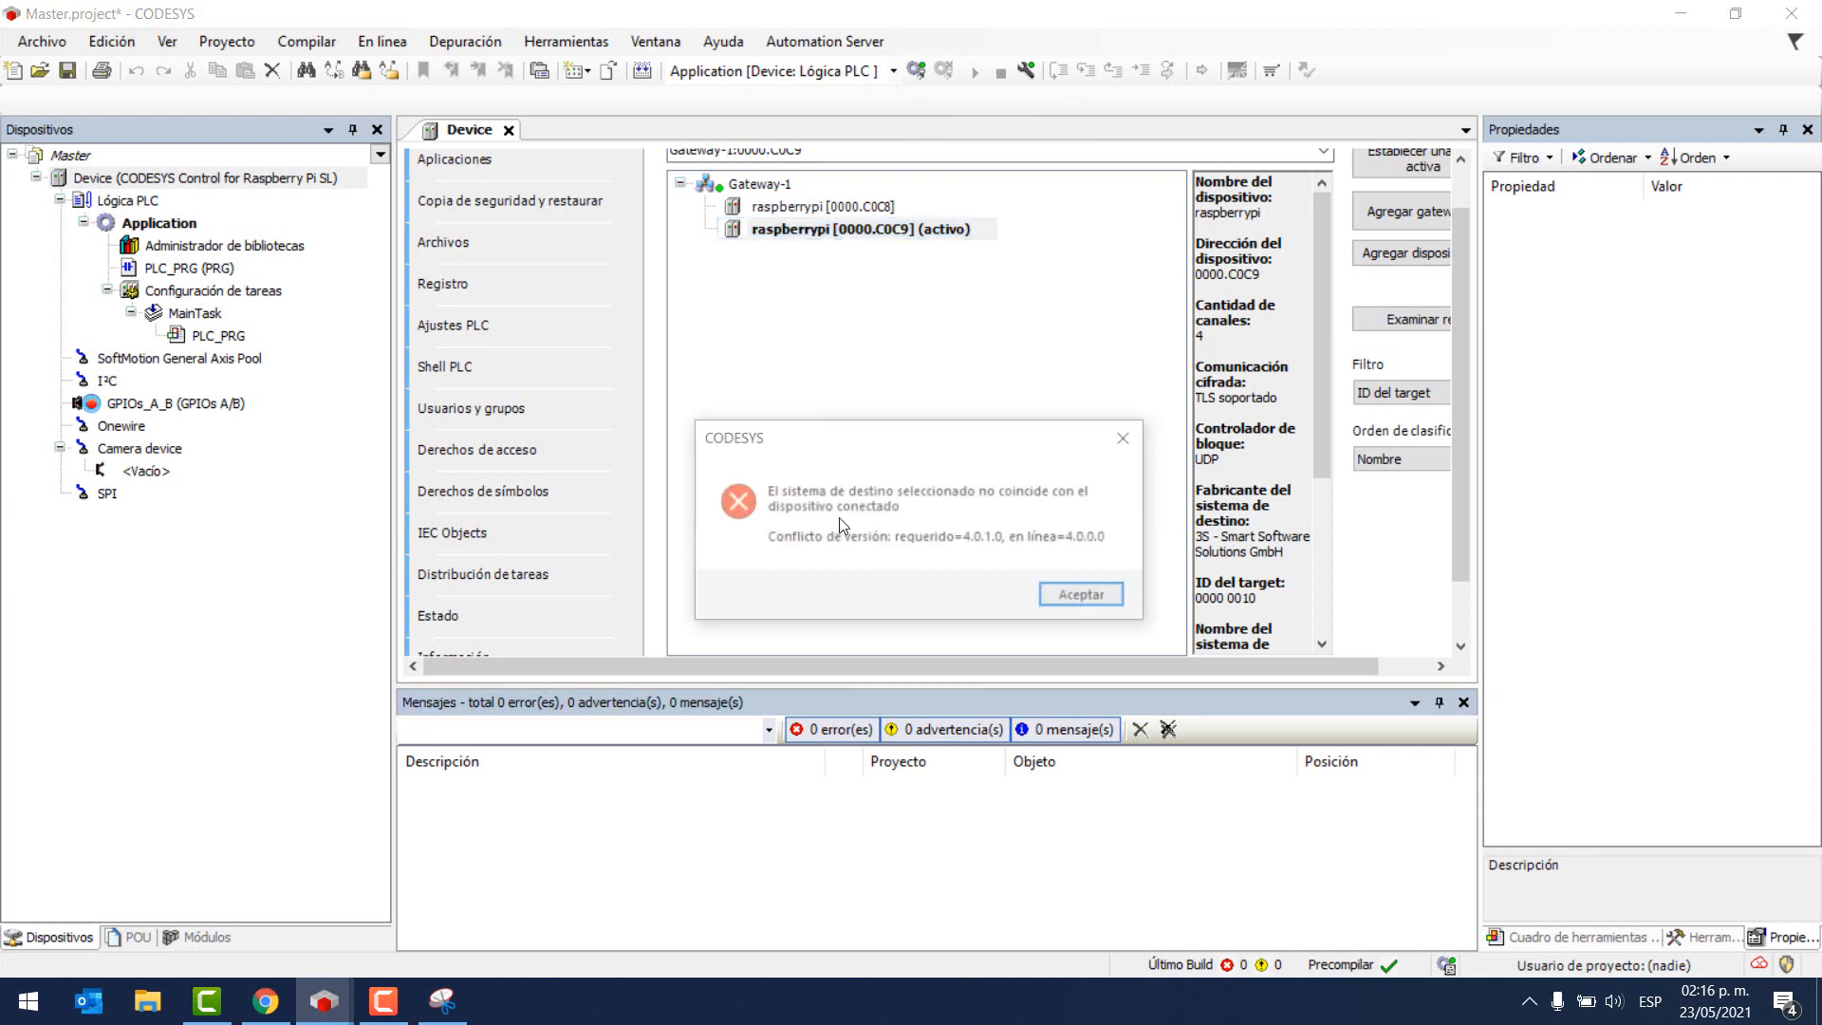
pyautogui.click(1078, 597)
# - Update the Master project's device to CODESYS Control for Raspberry Pi SL version 4.0.0.0, listing all versions to find it
pyautogui.click(238, 185)
pyautogui.rightClick(238, 186)
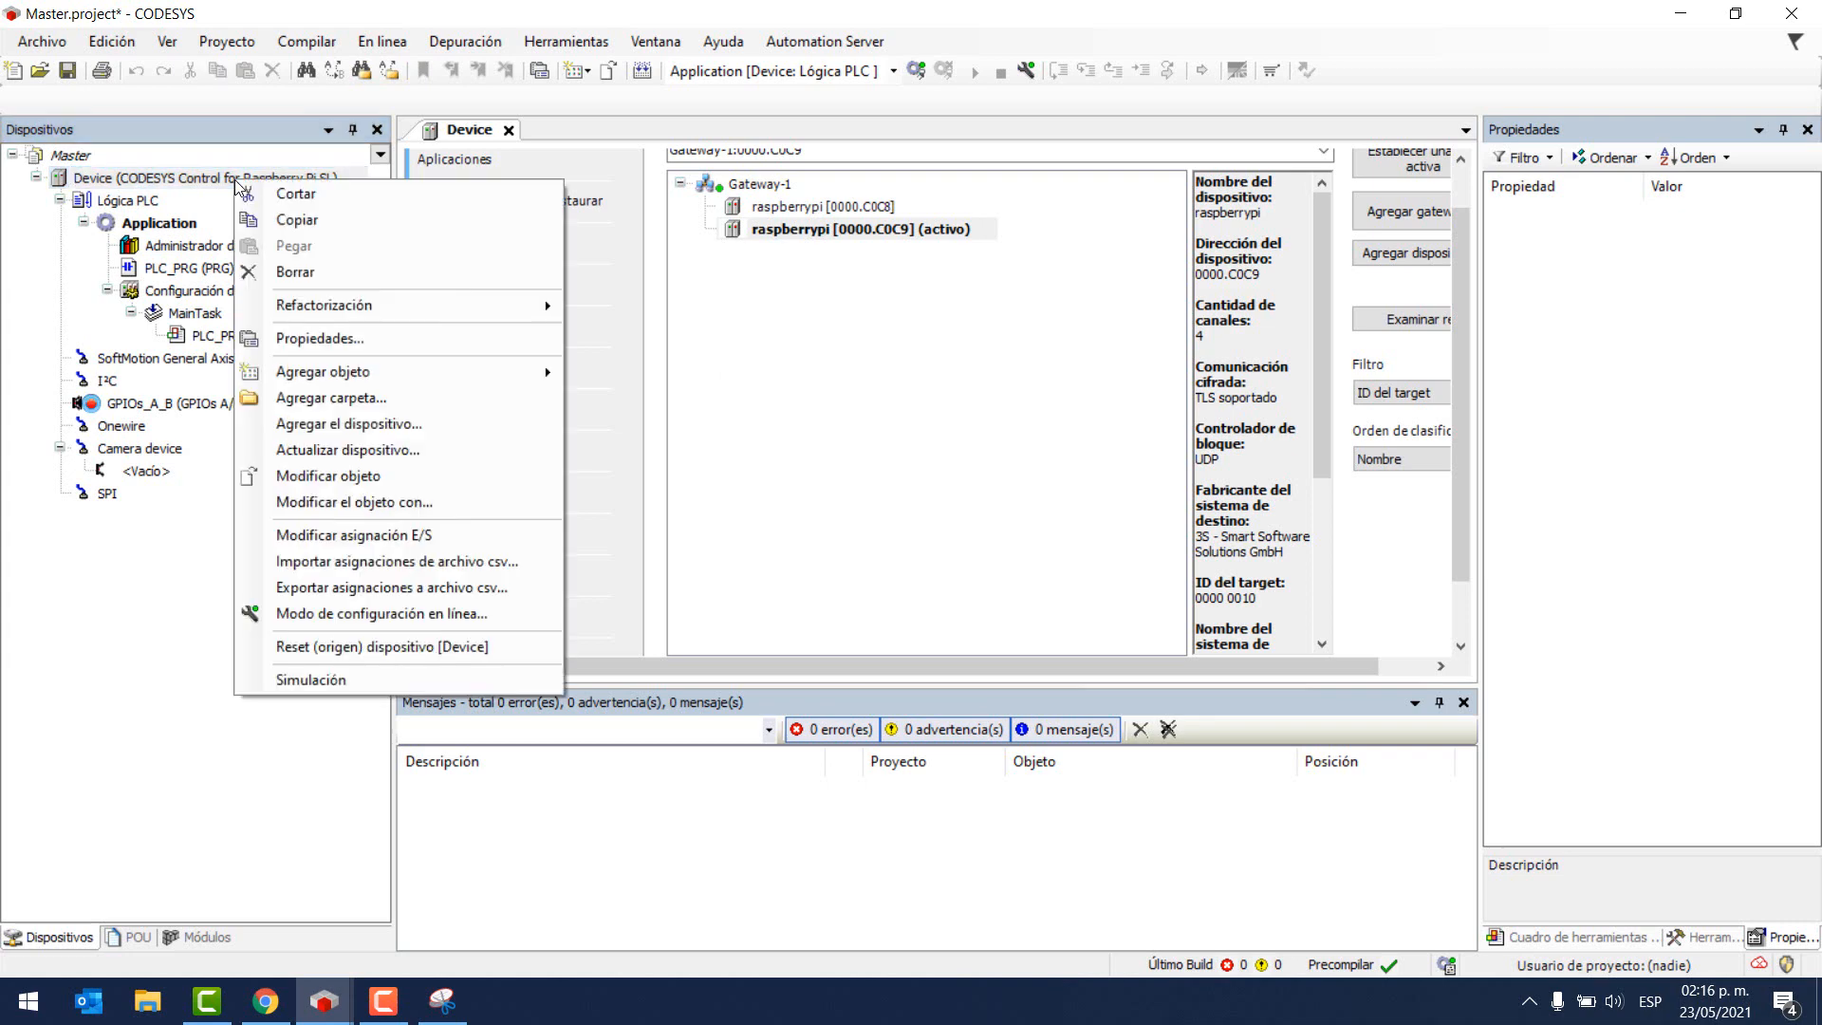
pyautogui.click(349, 451)
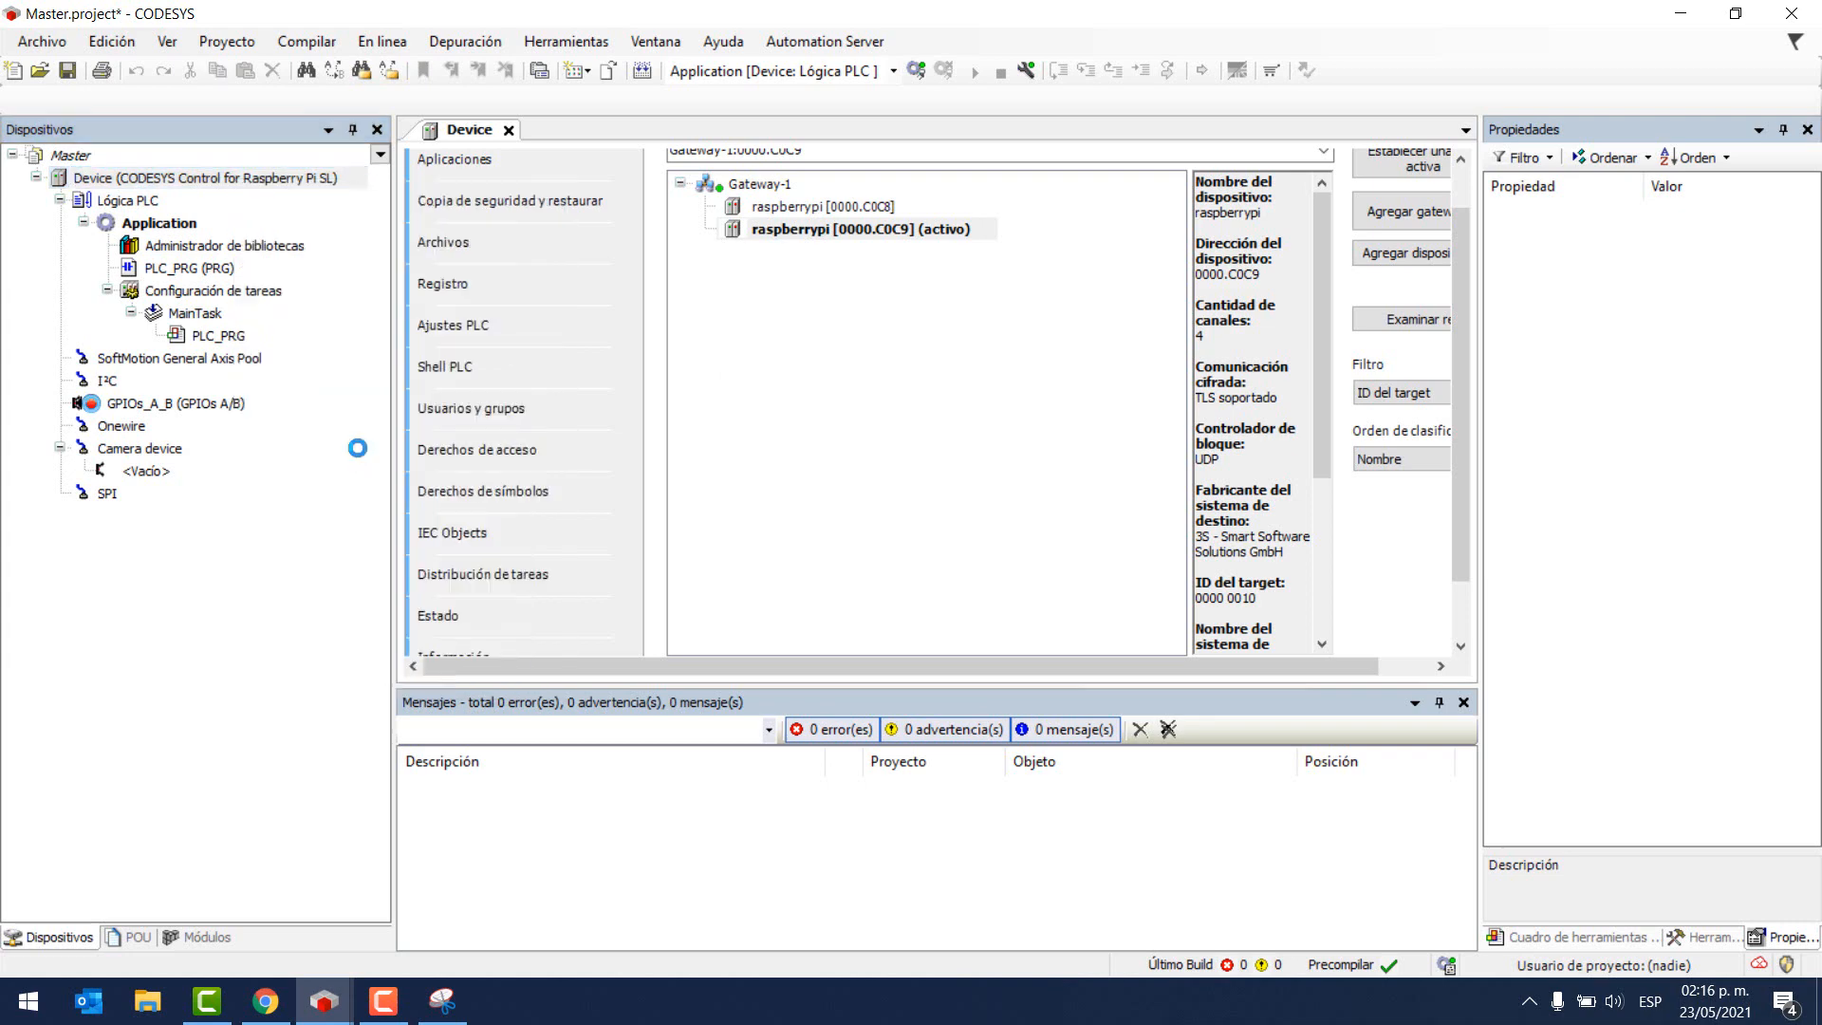
pyautogui.click(747, 485)
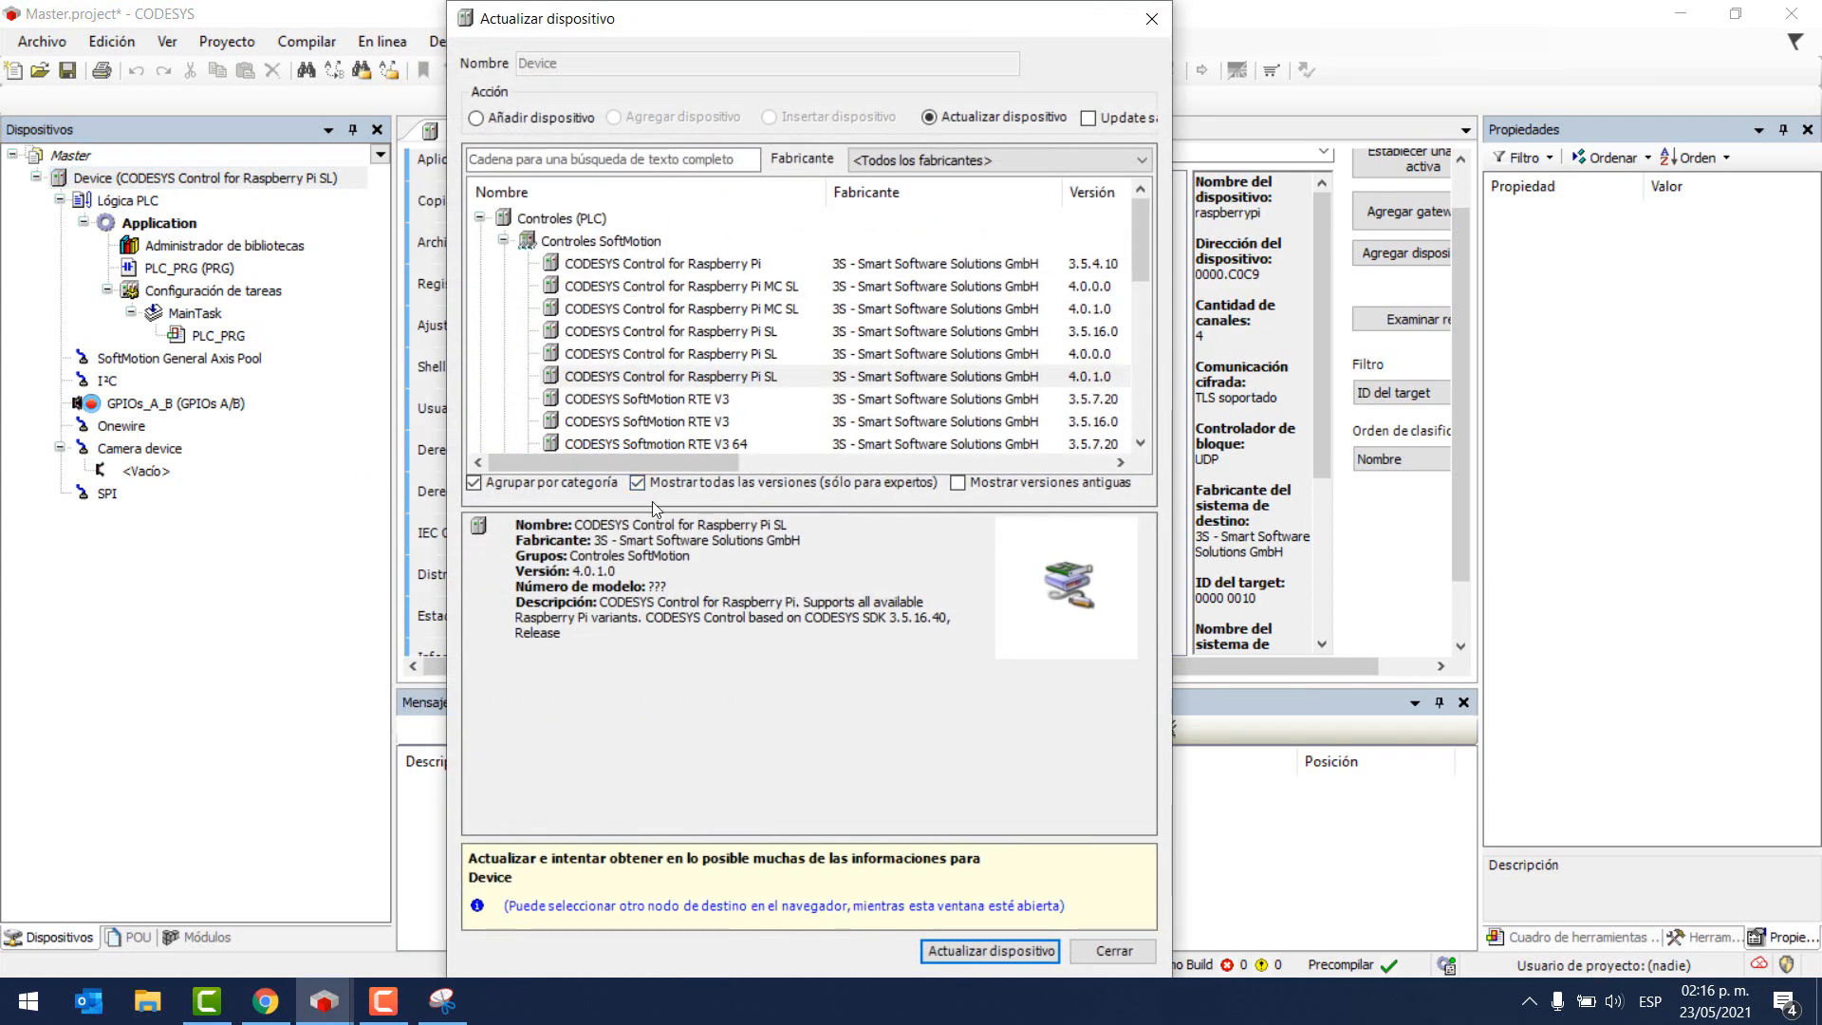
pyautogui.click(1066, 356)
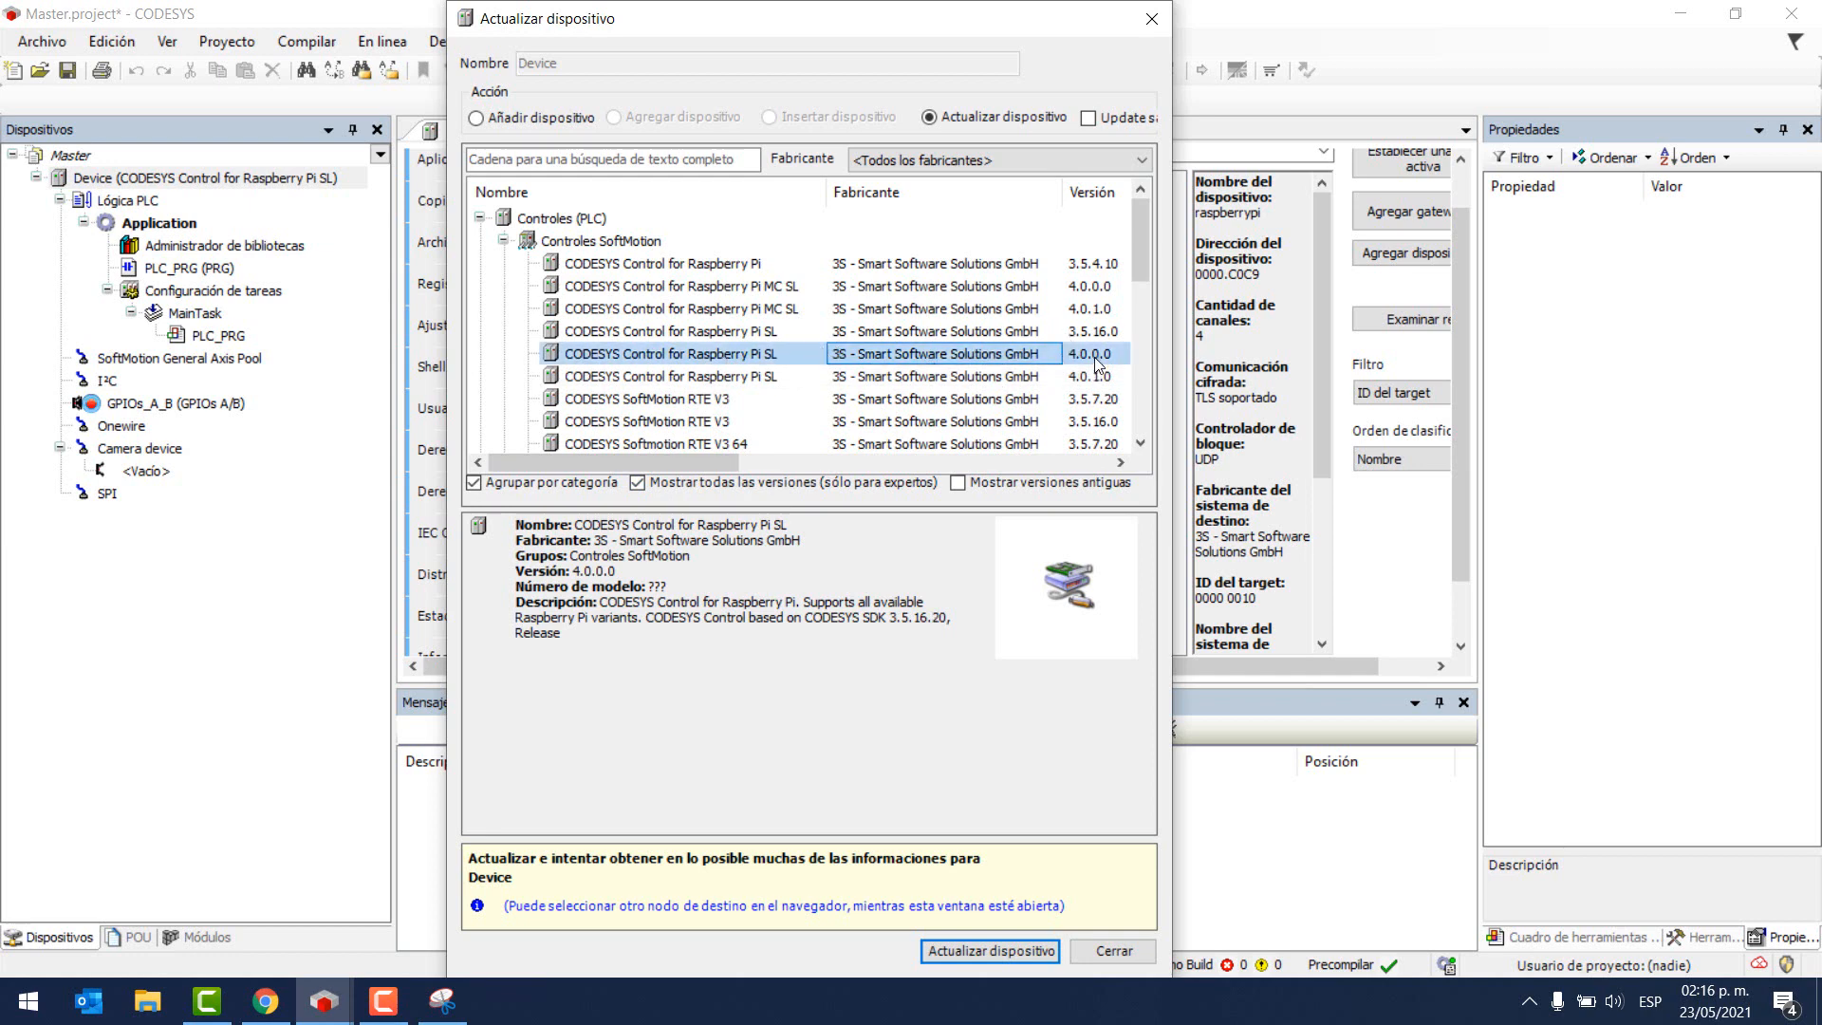
pyautogui.click(1008, 950)
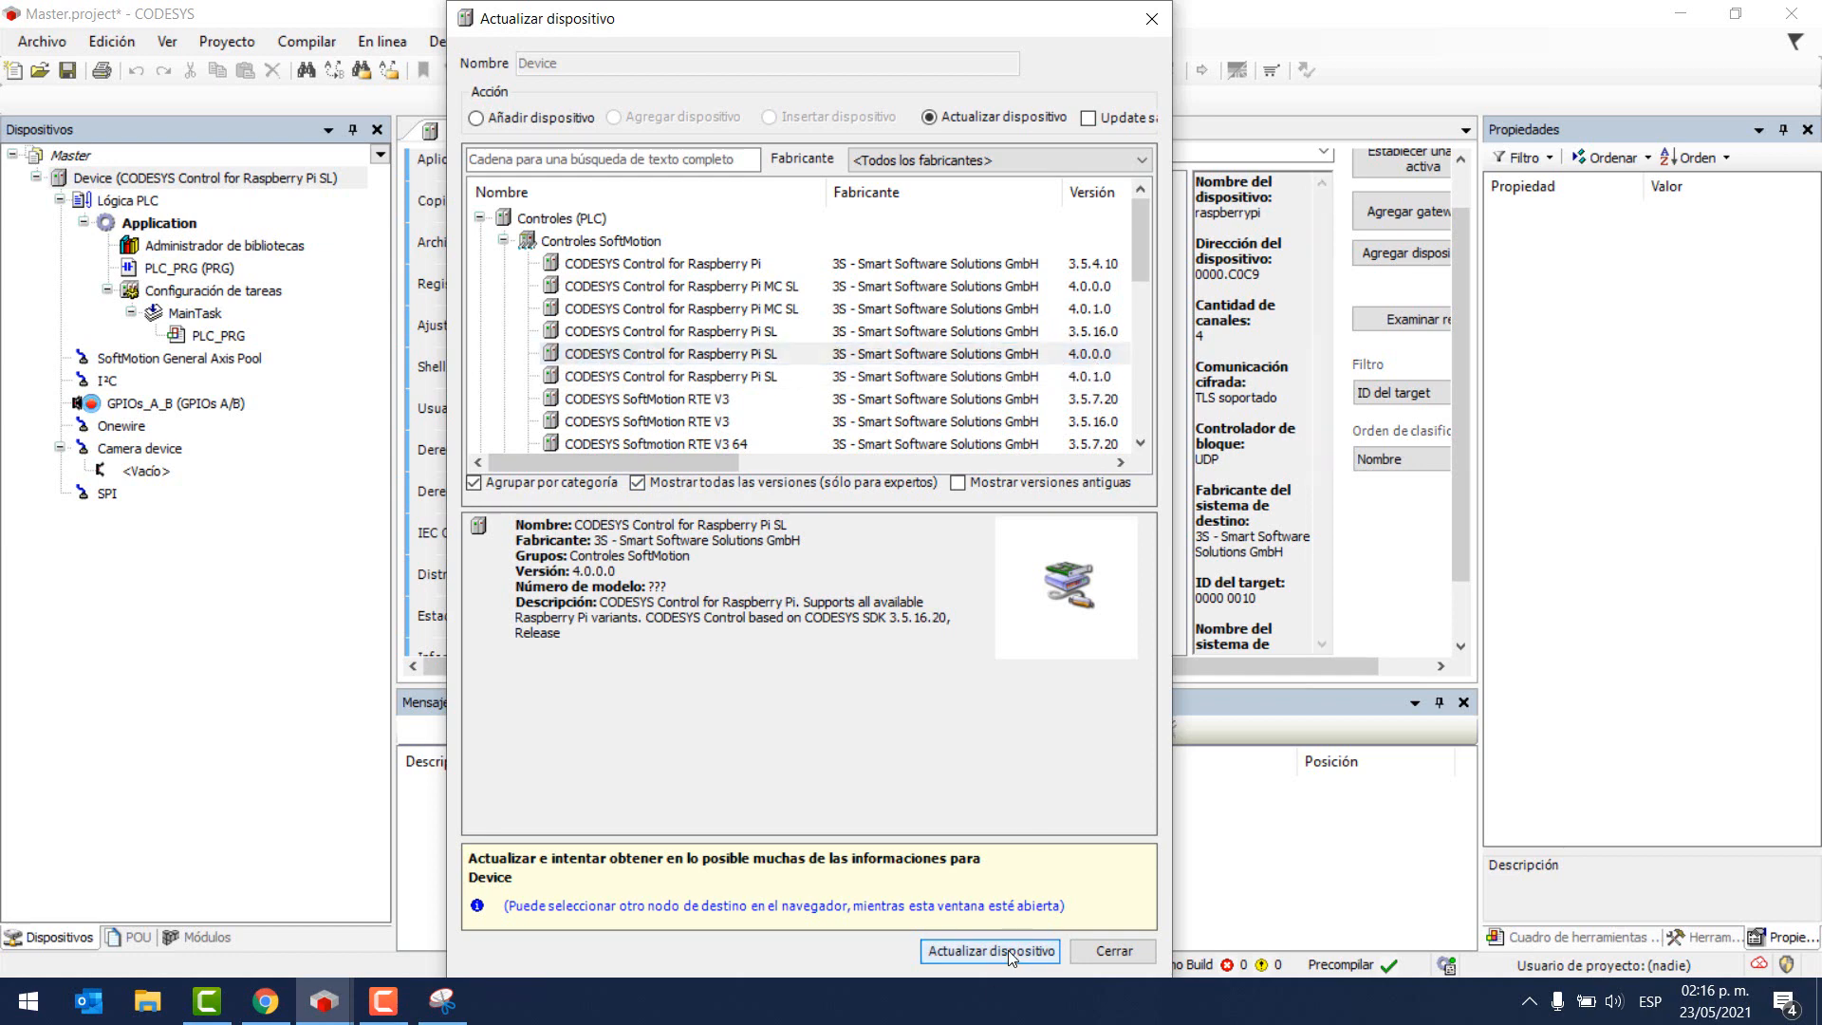
pyautogui.click(1152, 19)
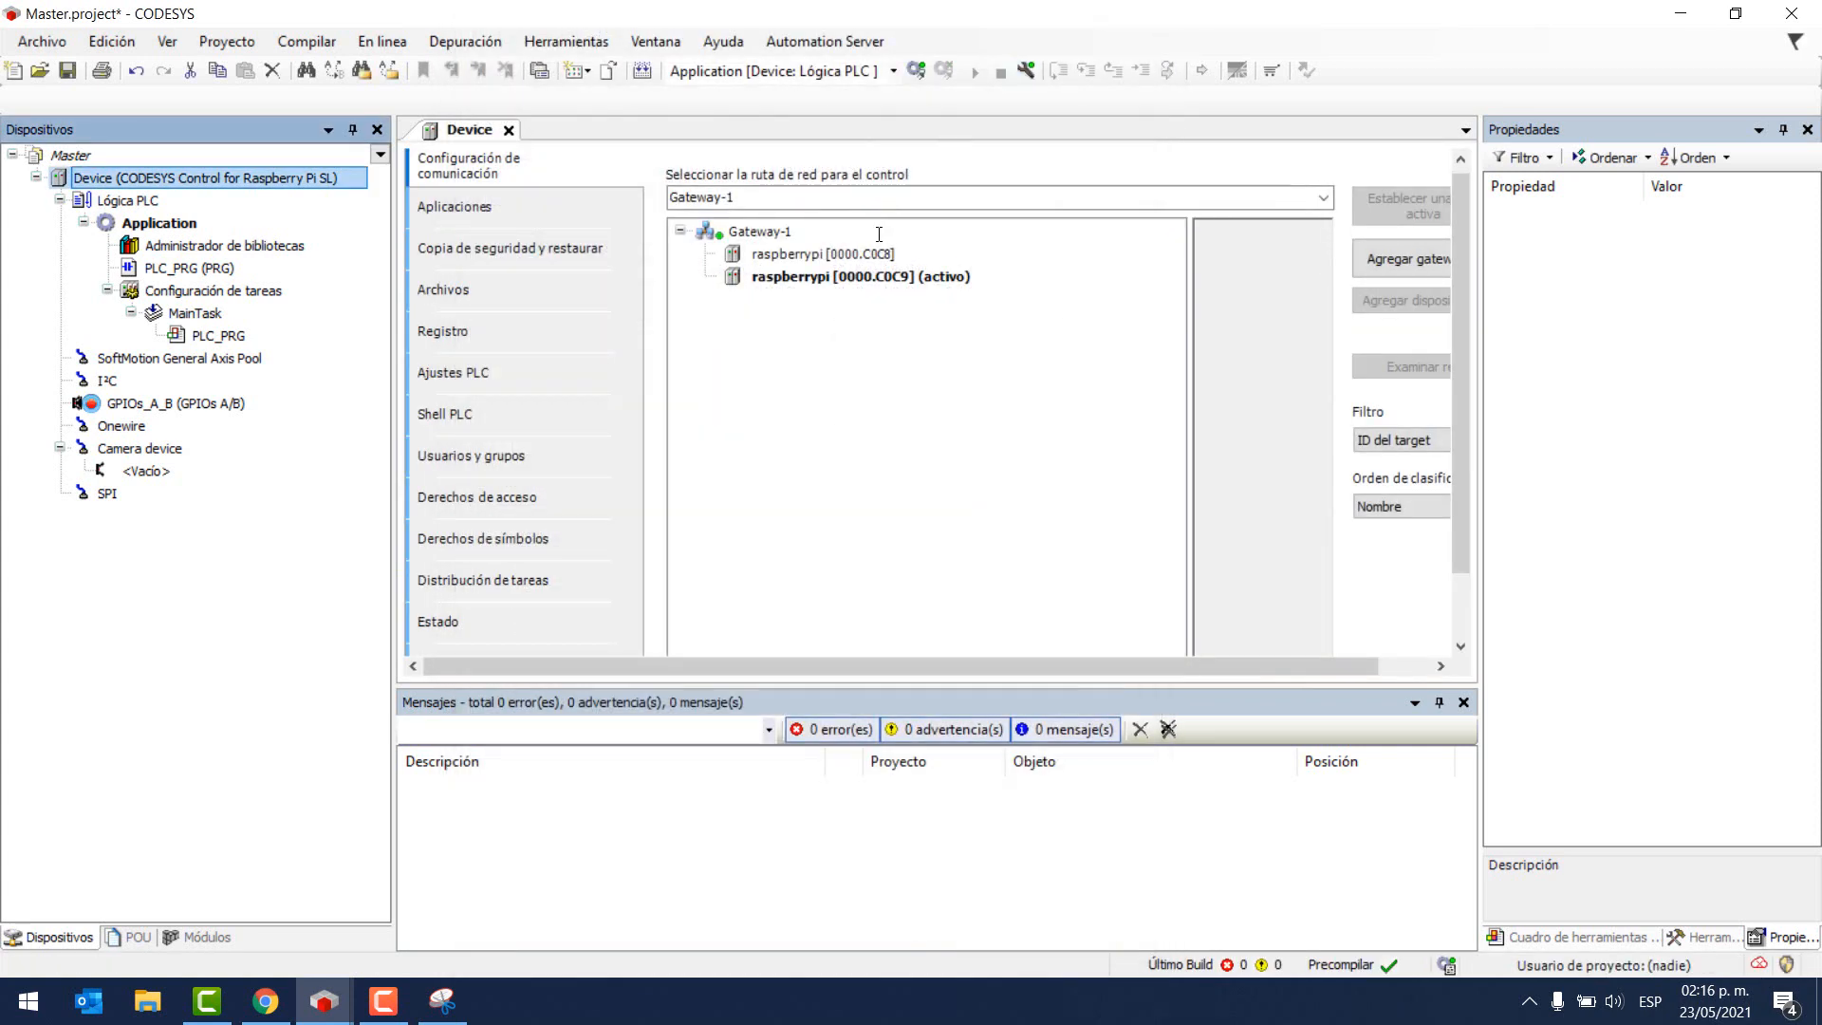
# - Log in to the master controller, download the latest code, run the application and log out again
pyautogui.click(917, 72)
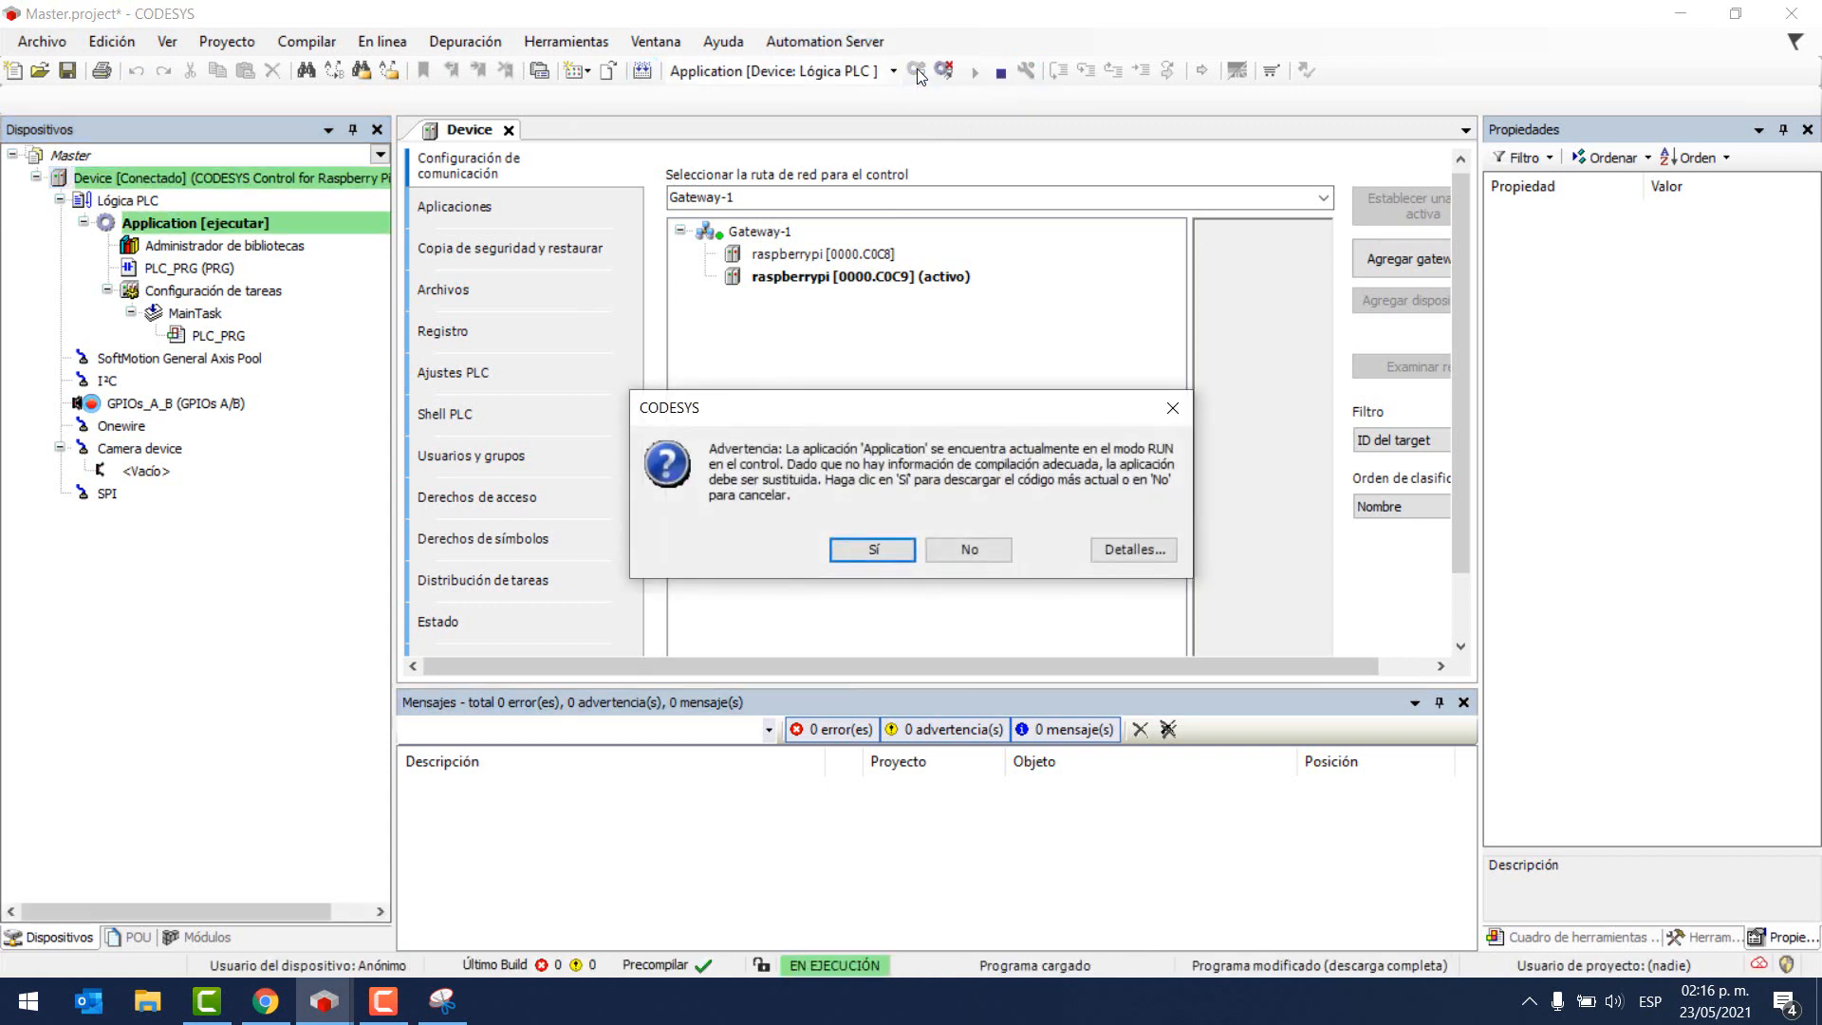
pyautogui.click(875, 550)
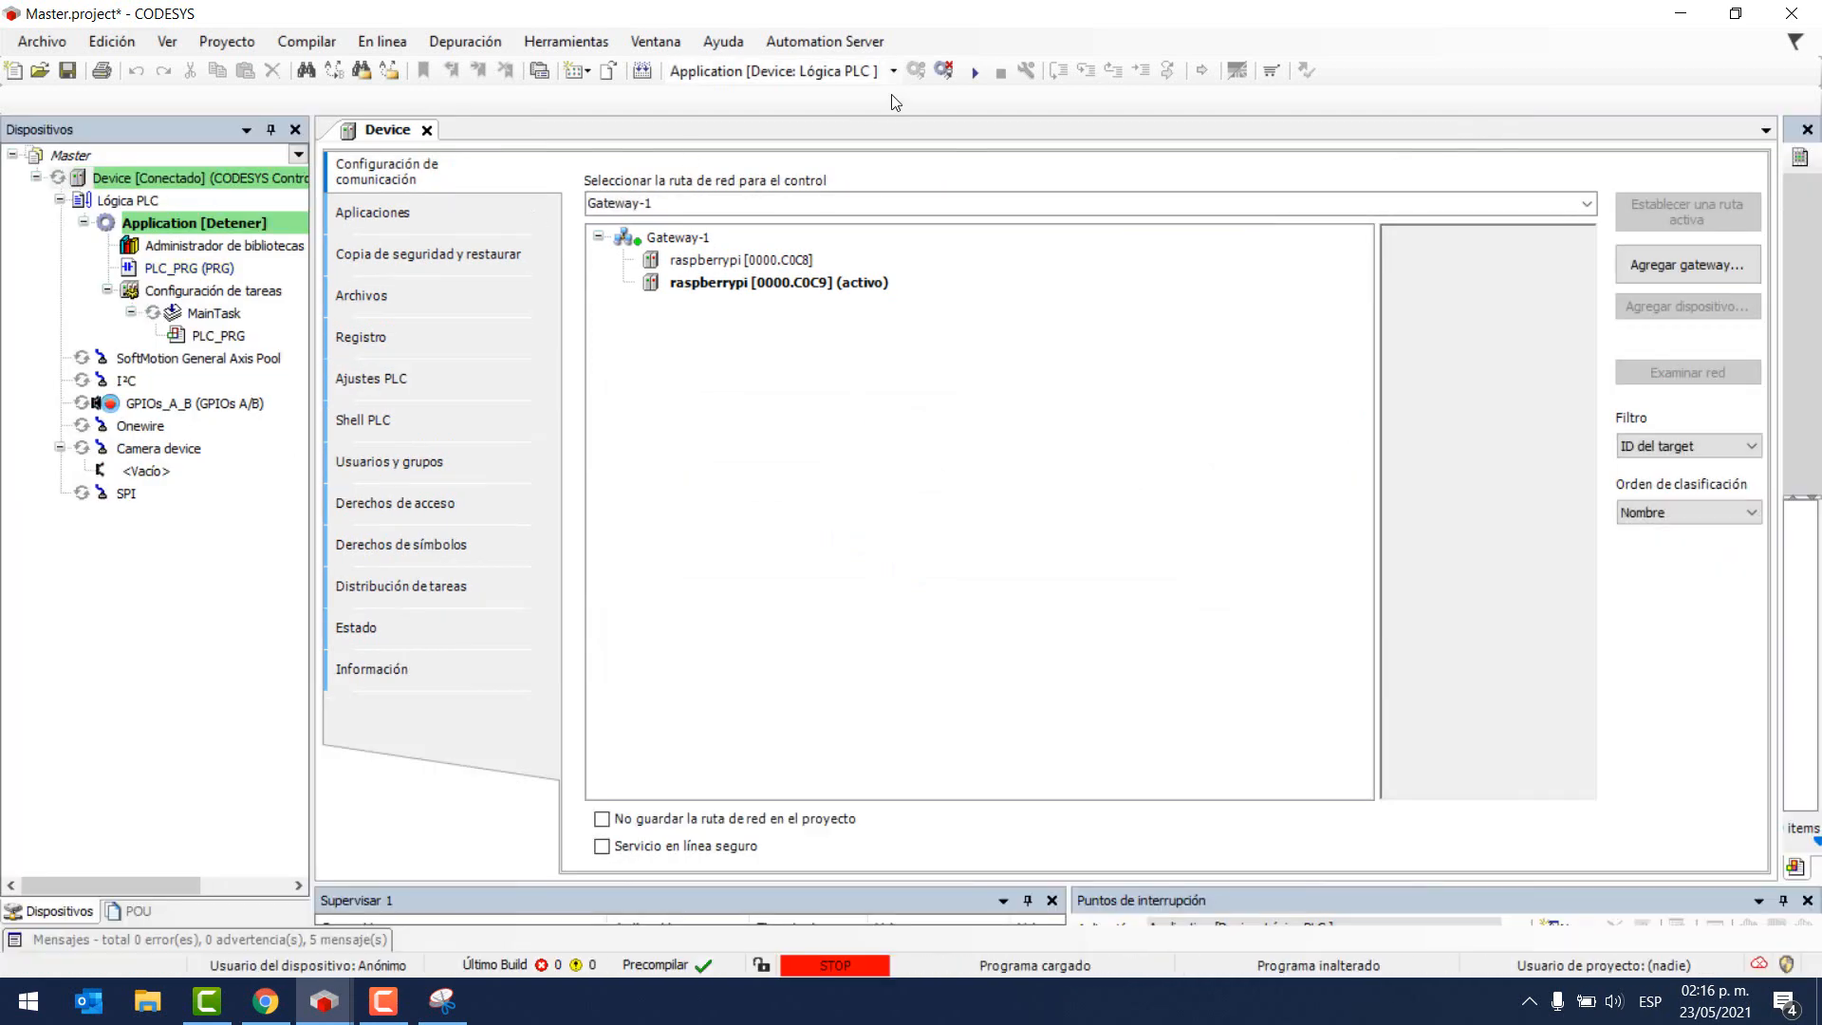
pyautogui.click(974, 72)
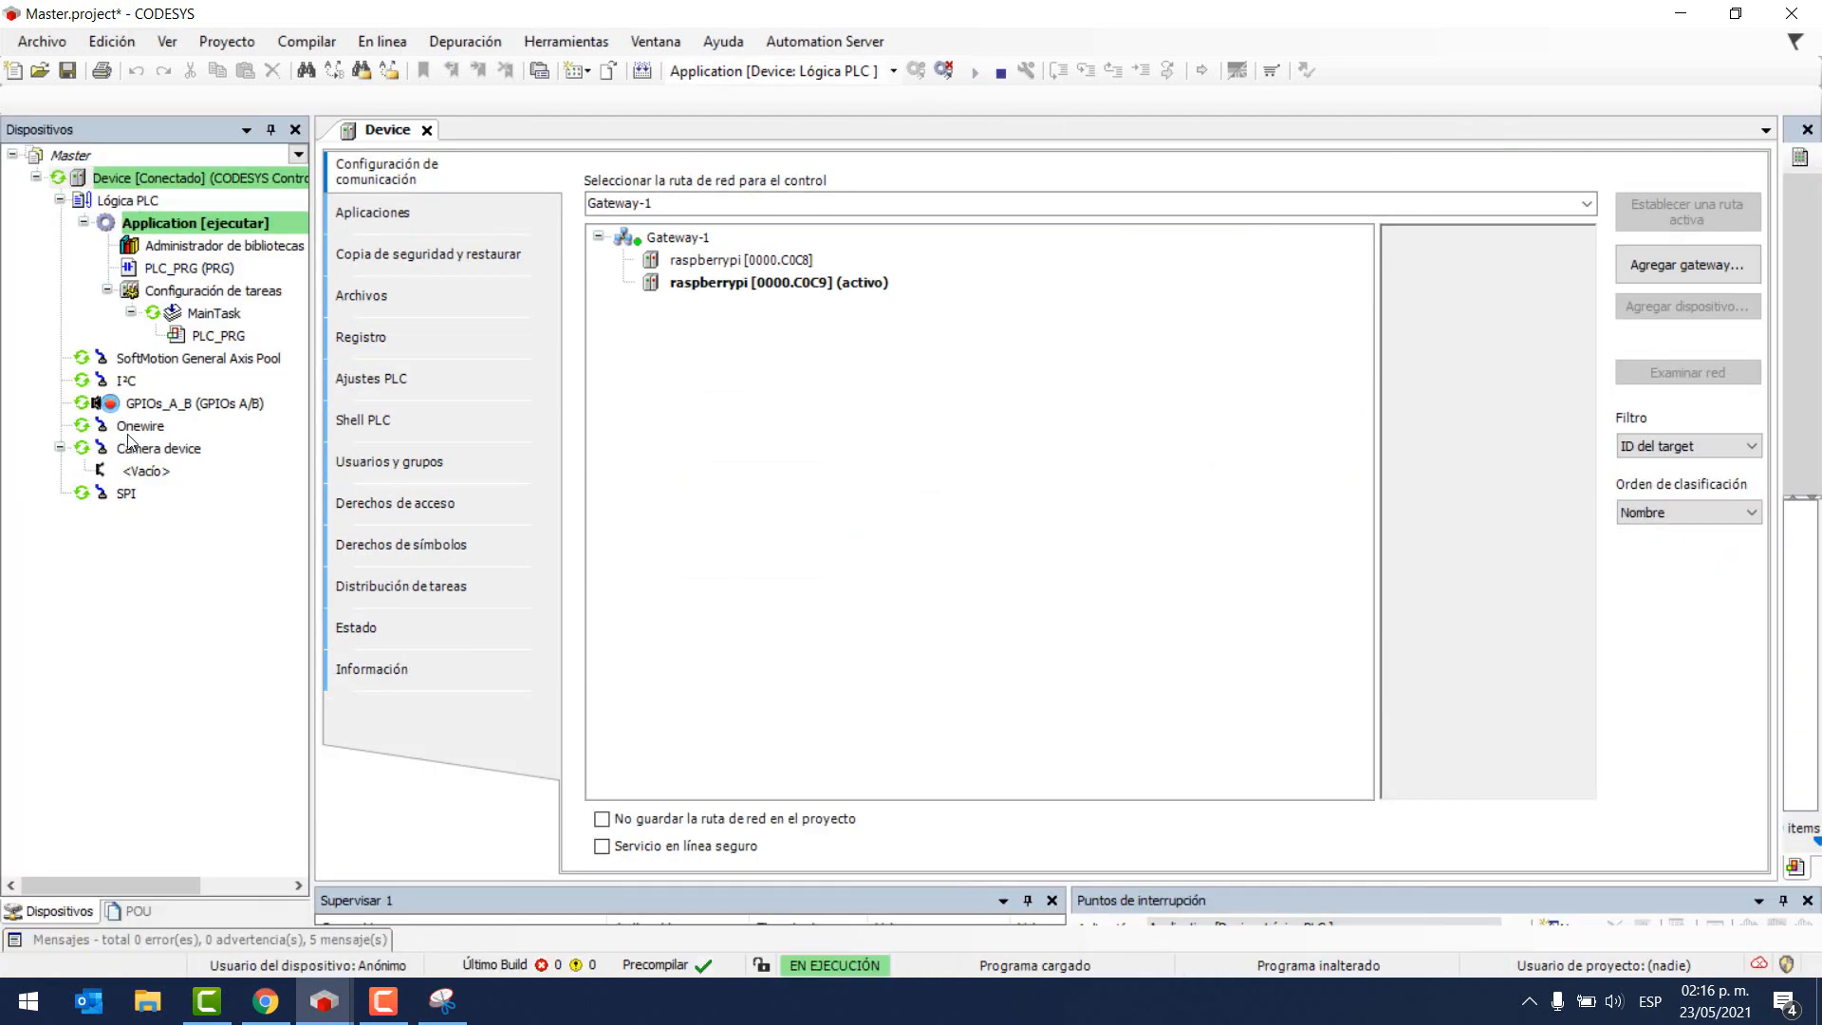
pyautogui.click(947, 72)
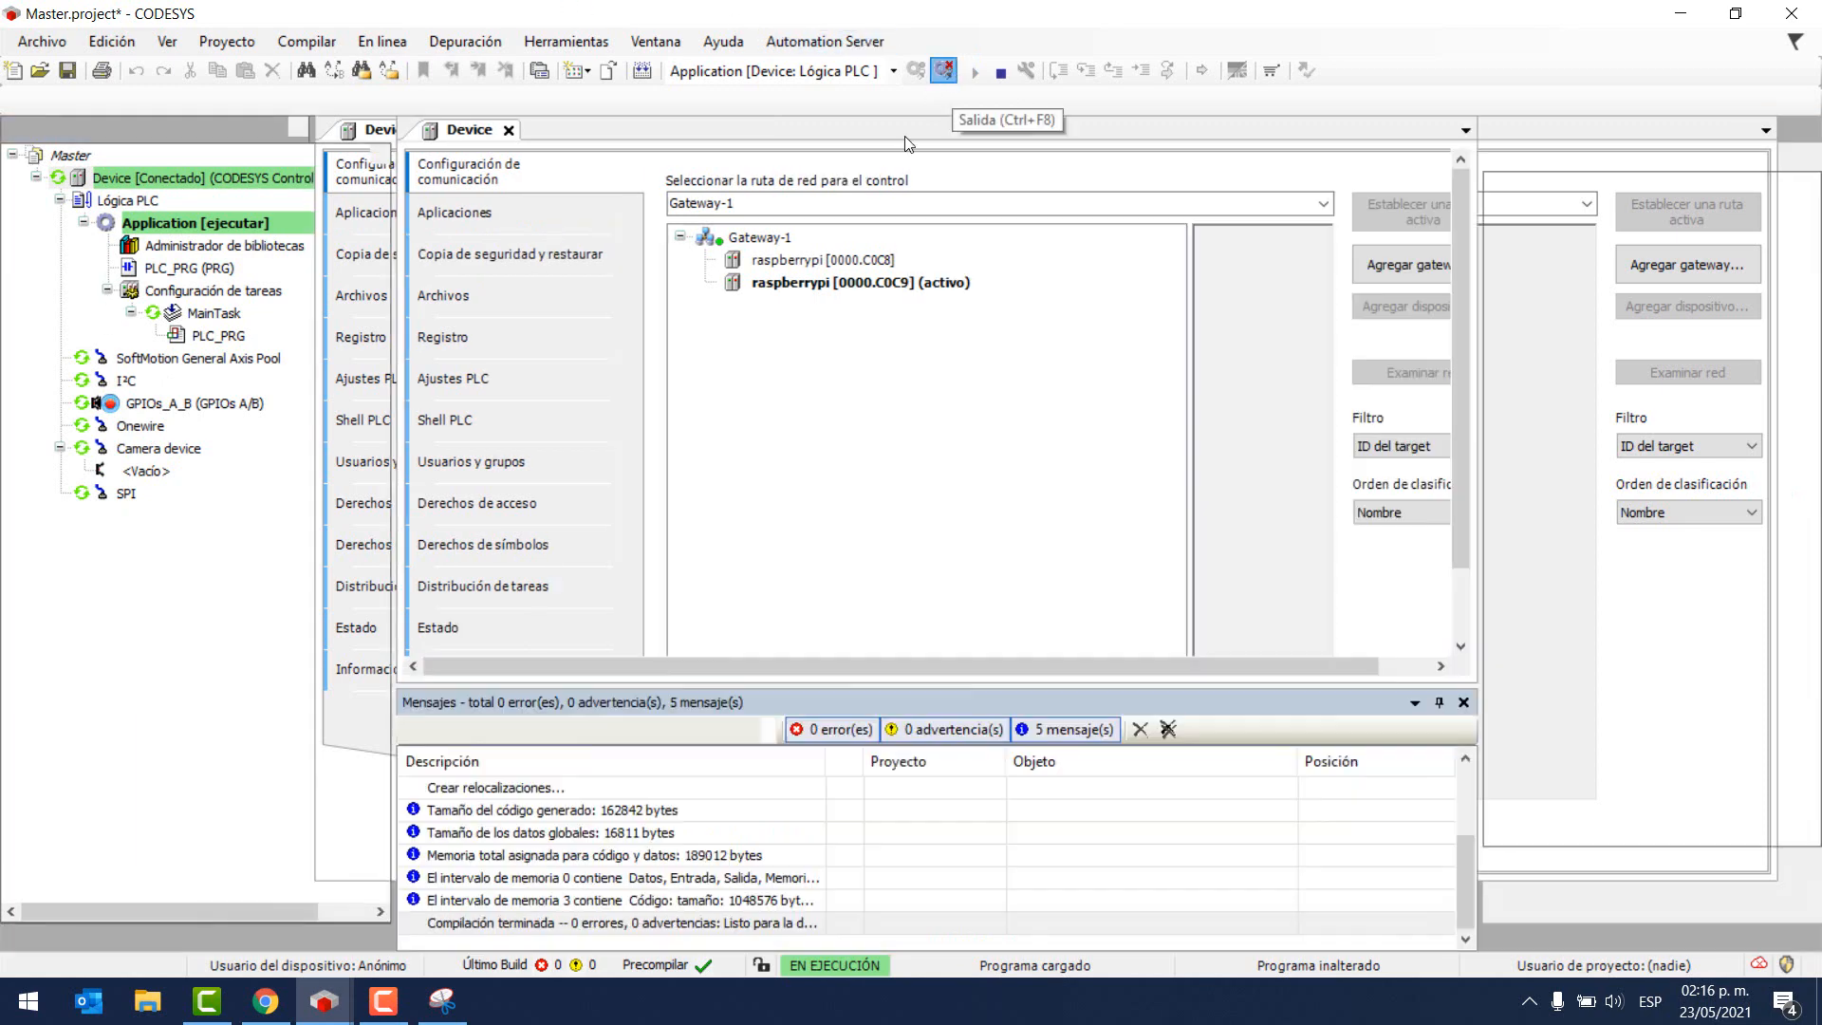
# - Add an Ethernet adapter from 3S - Smart Software Solutions to the Master project's Raspberry Pi device
pyautogui.click(179, 179)
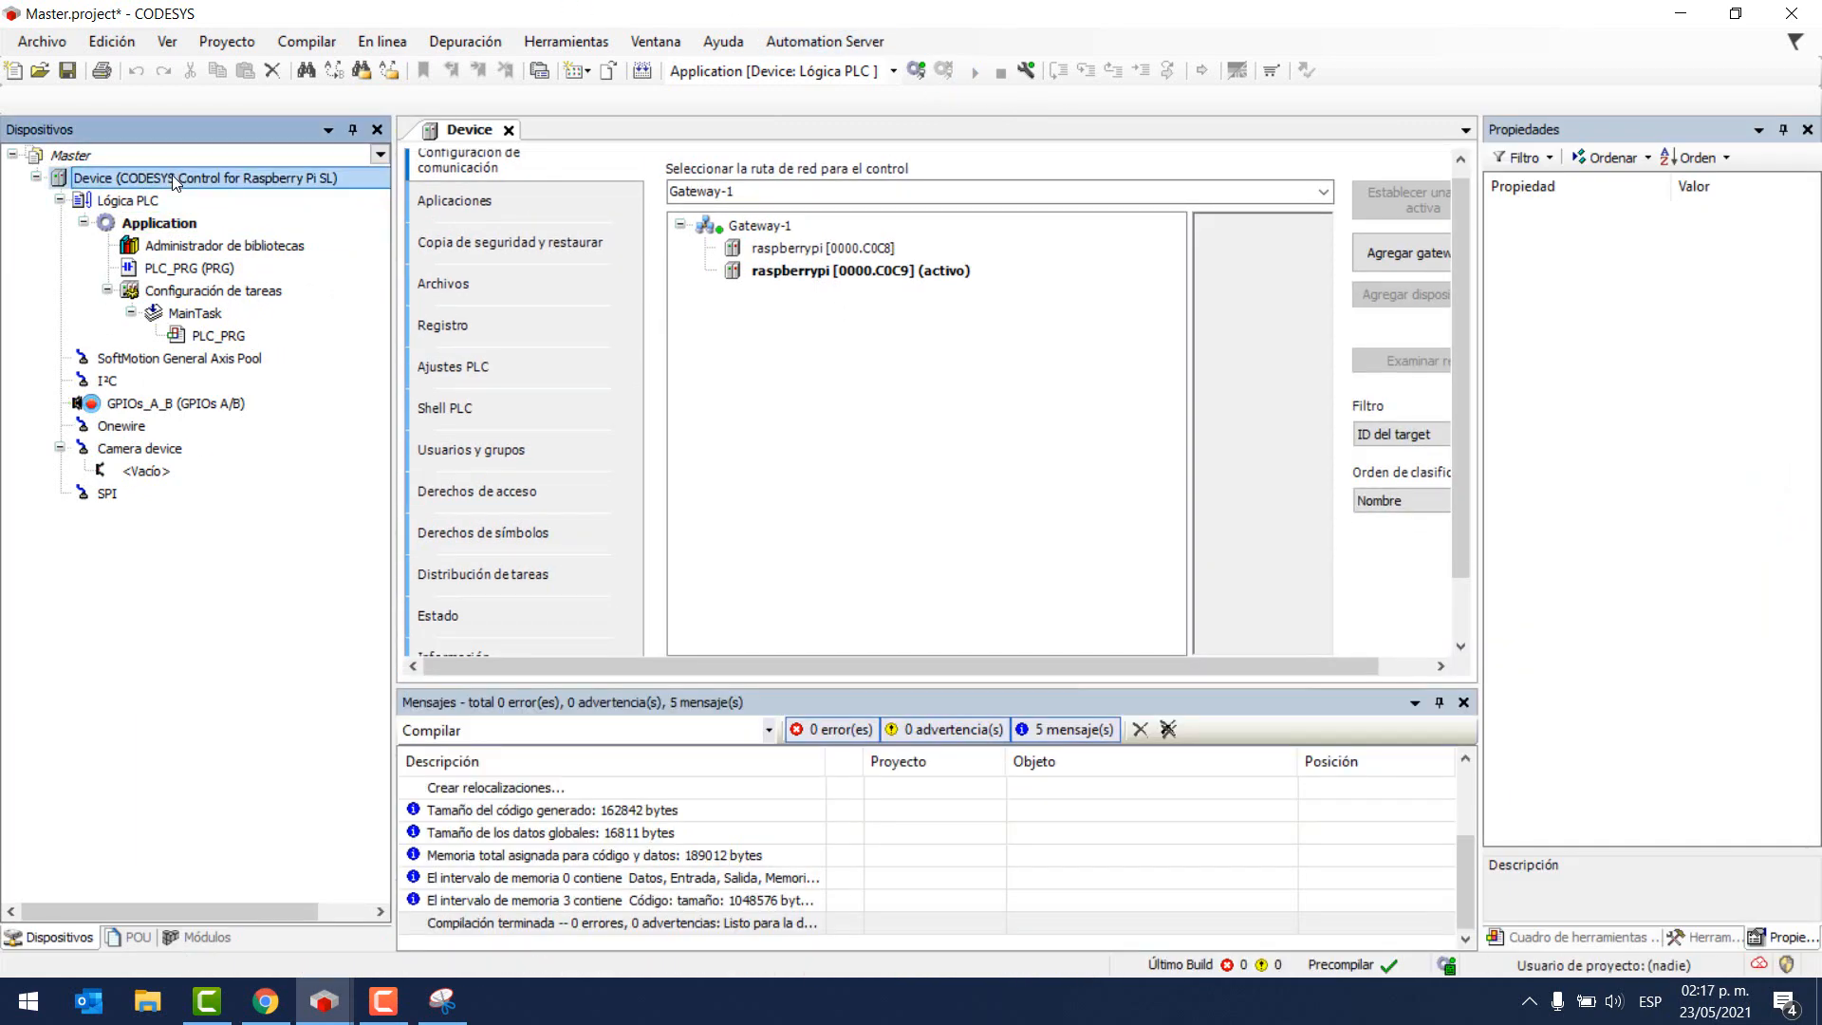
pyautogui.rightClick(179, 179)
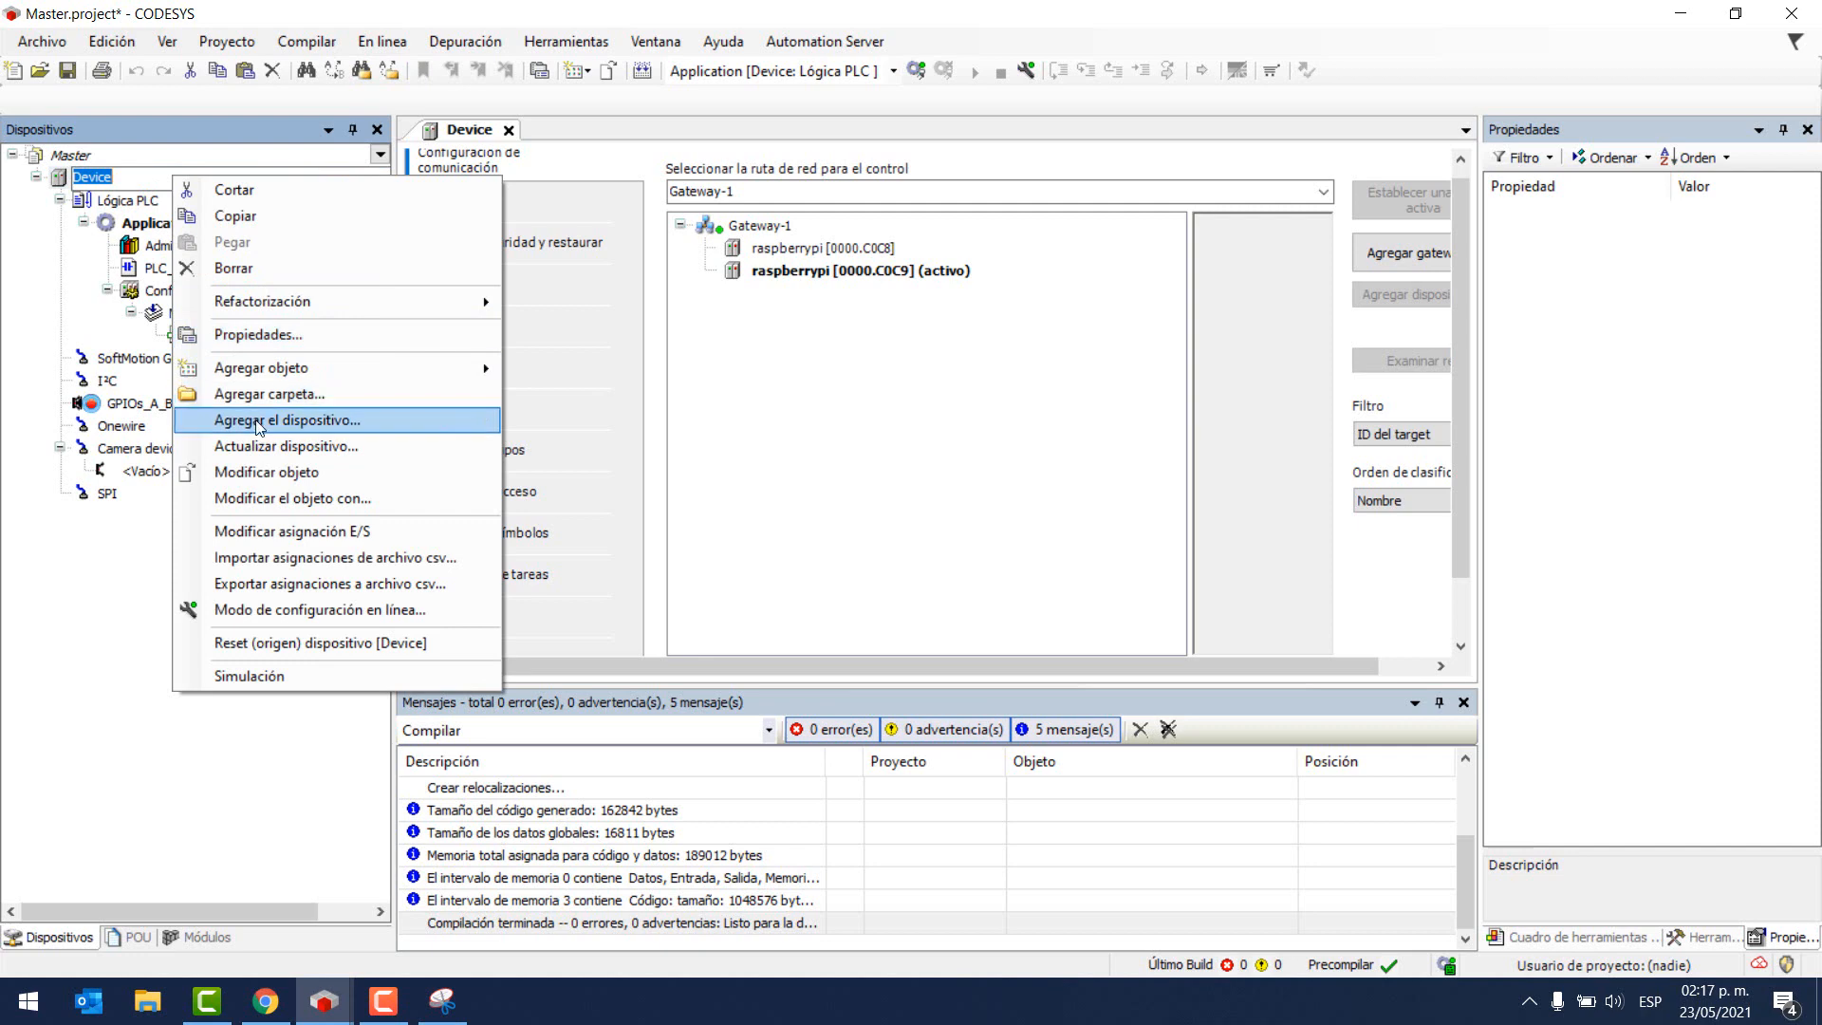
pyautogui.click(266, 419)
pyautogui.click(505, 242)
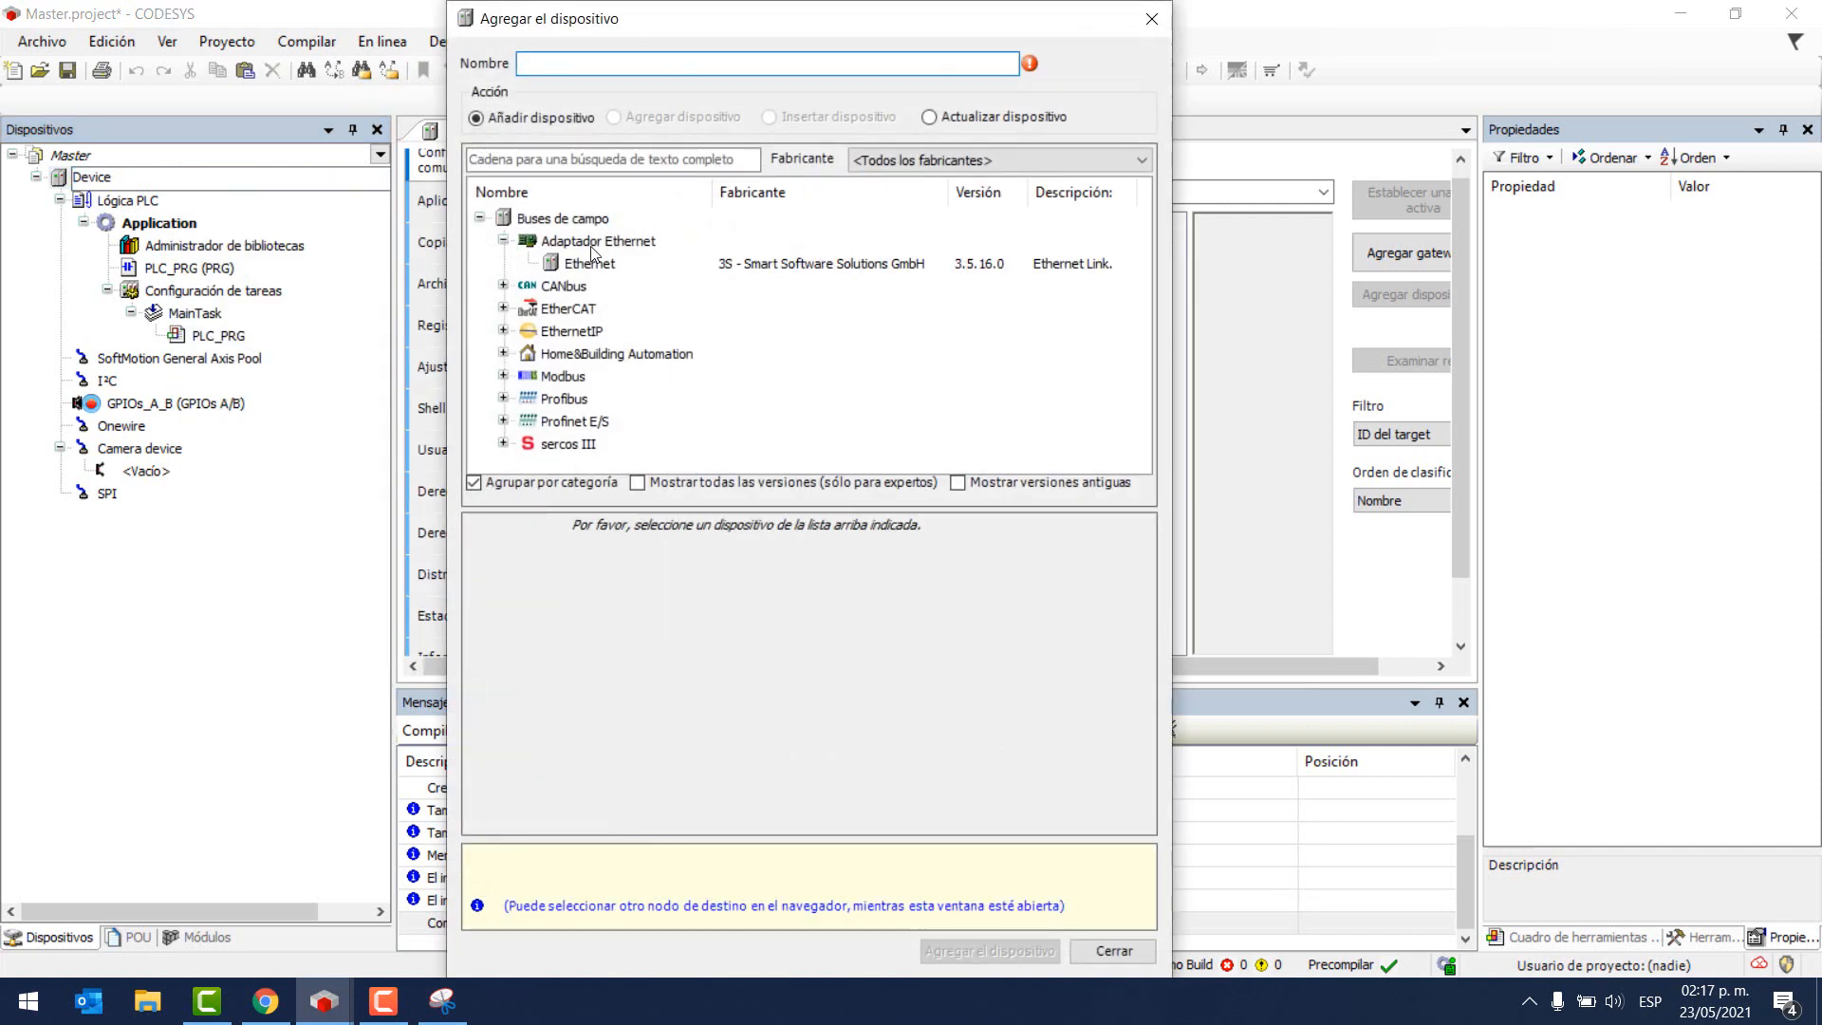
pyautogui.click(589, 267)
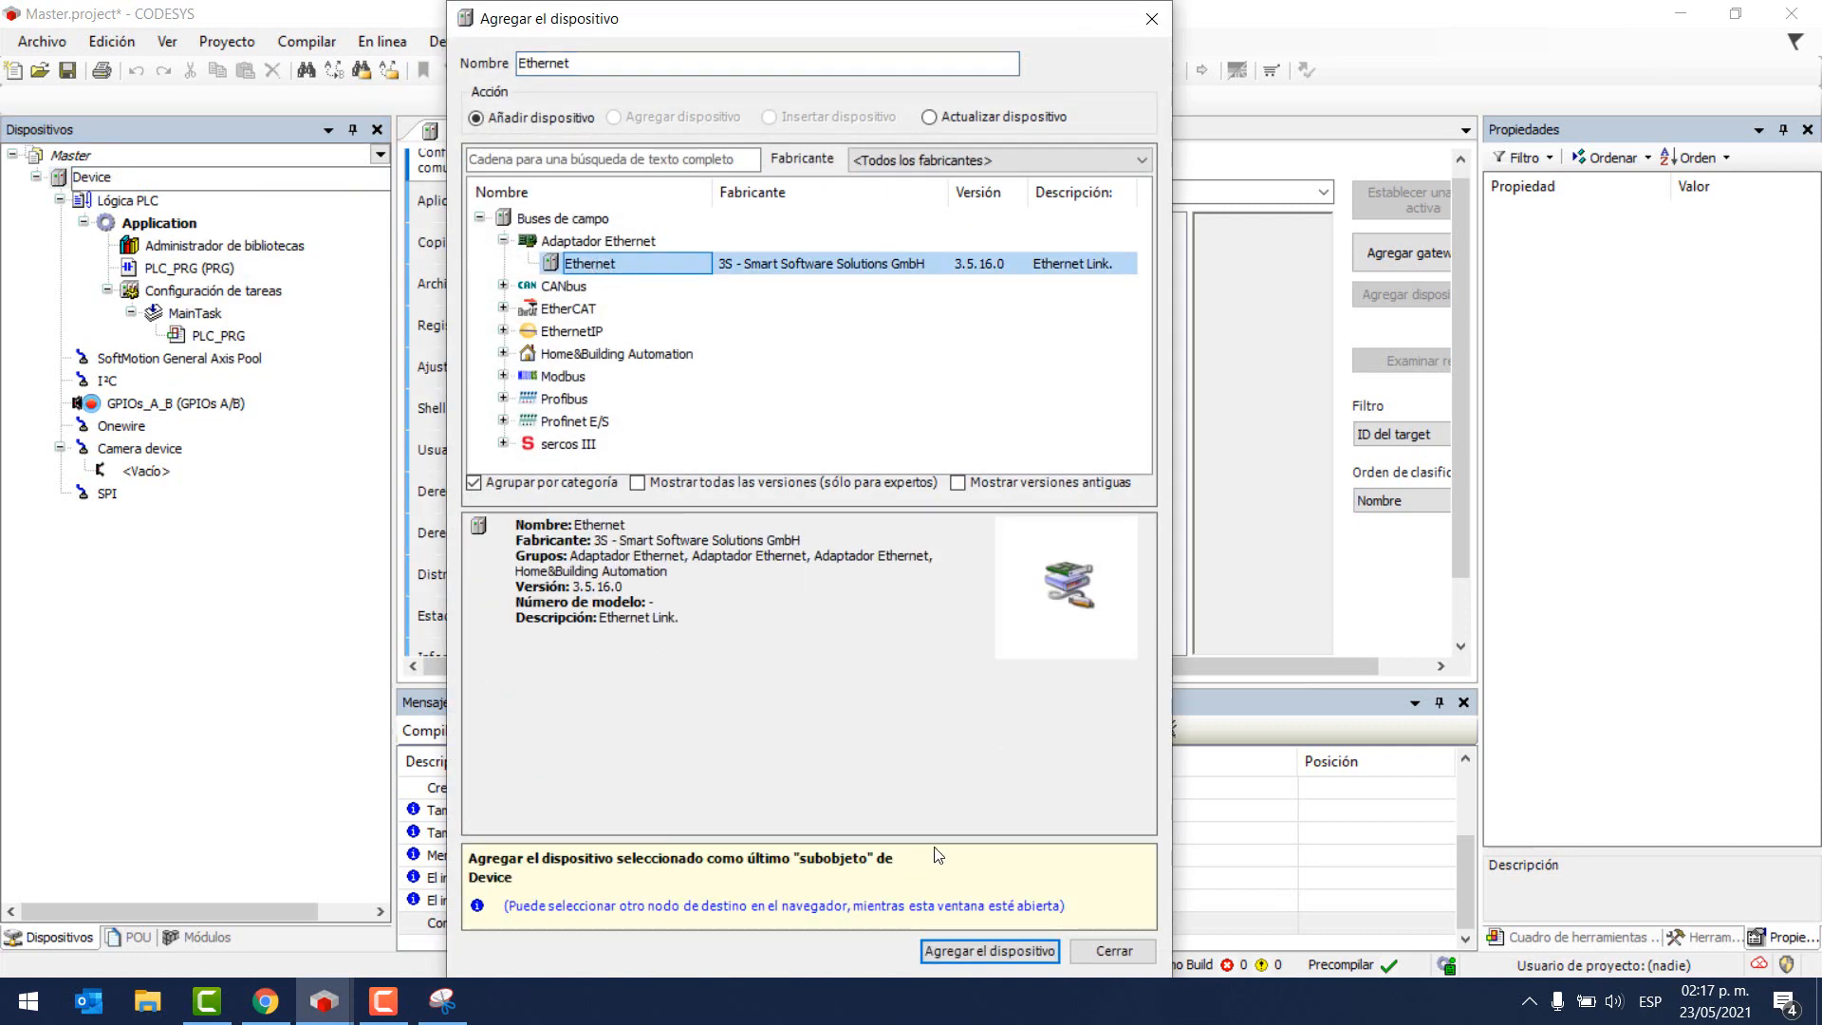
pyautogui.click(982, 951)
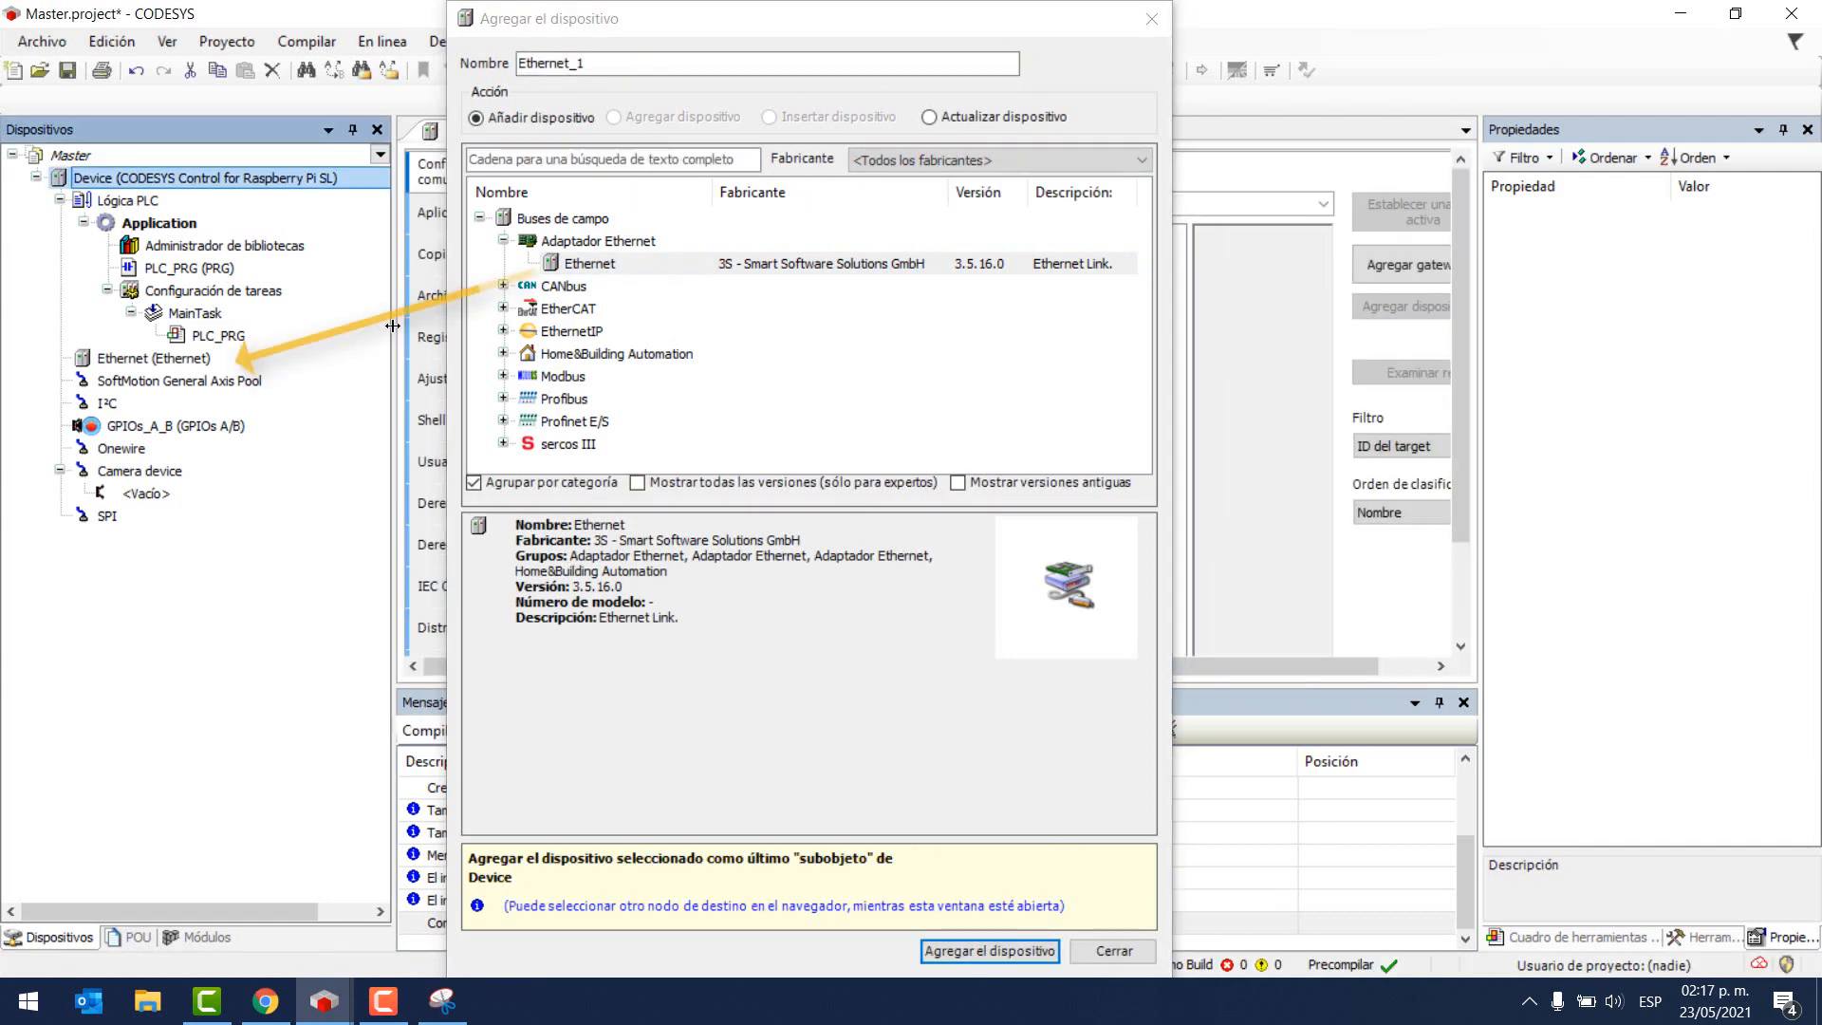
# - Add a Modbus TCP Master device beneath the Ethernet adapter
pyautogui.click(149, 360)
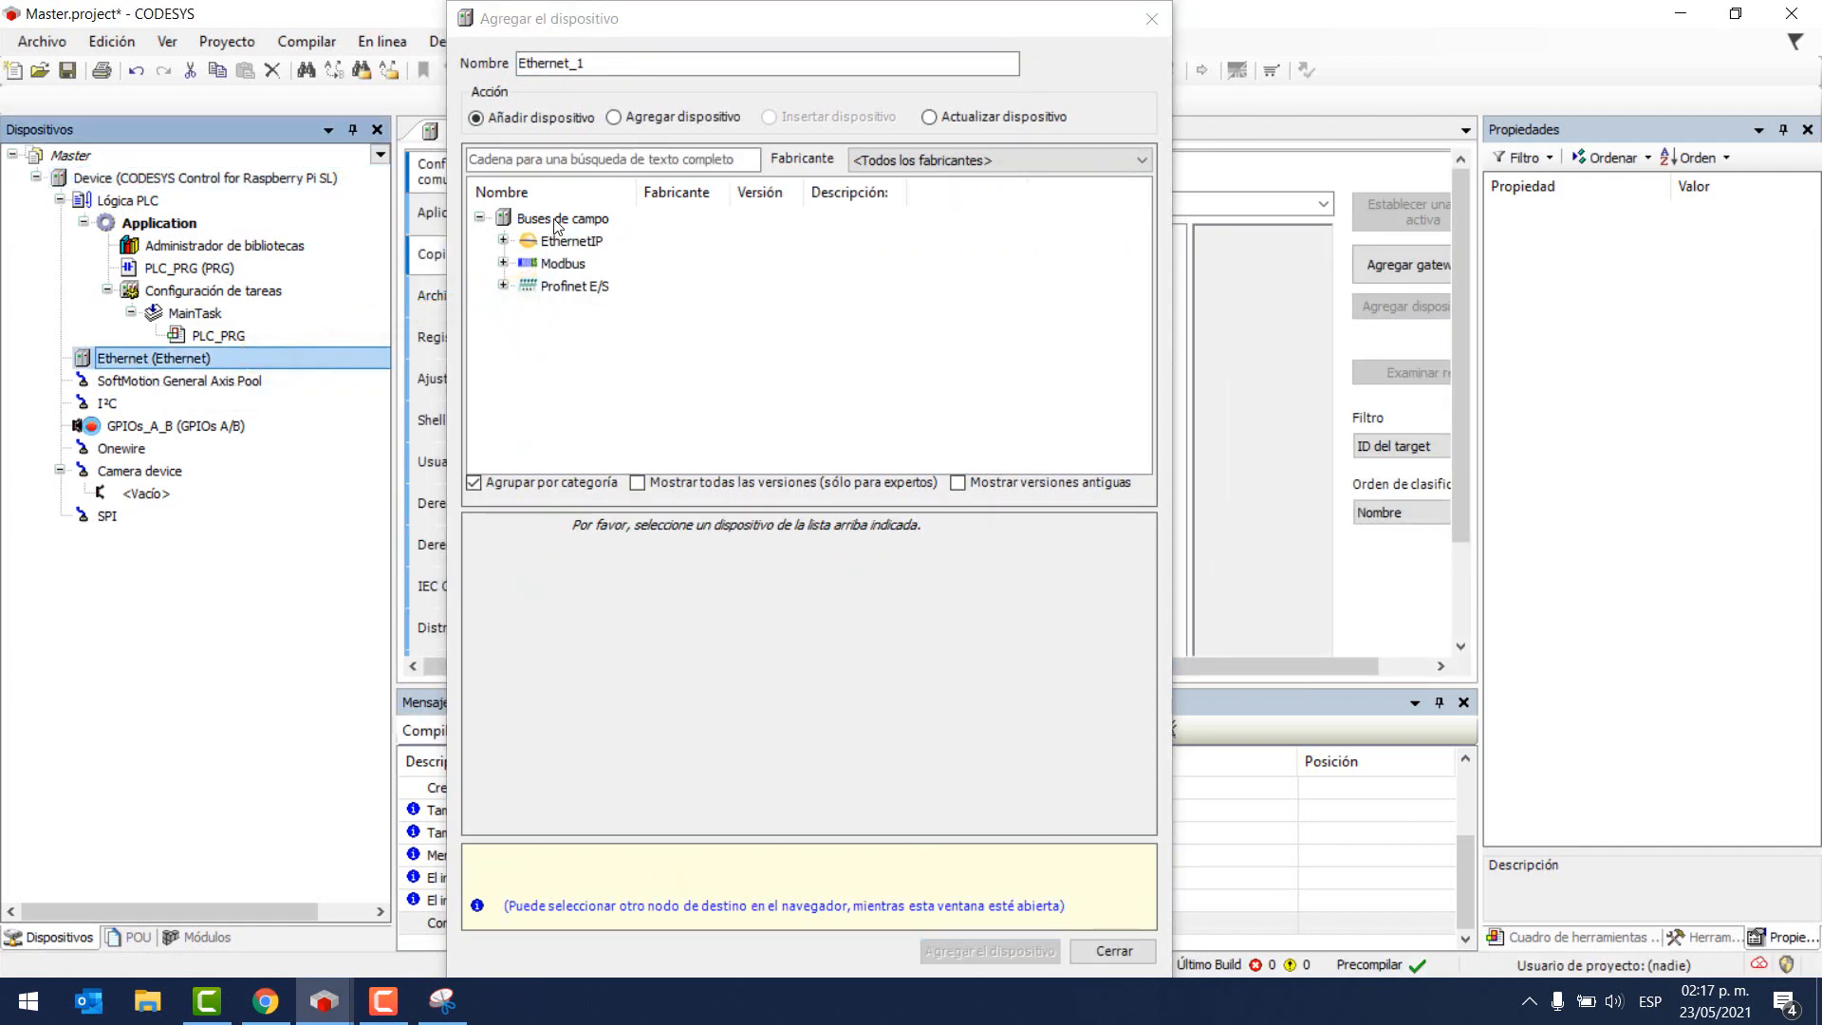
pyautogui.click(503, 264)
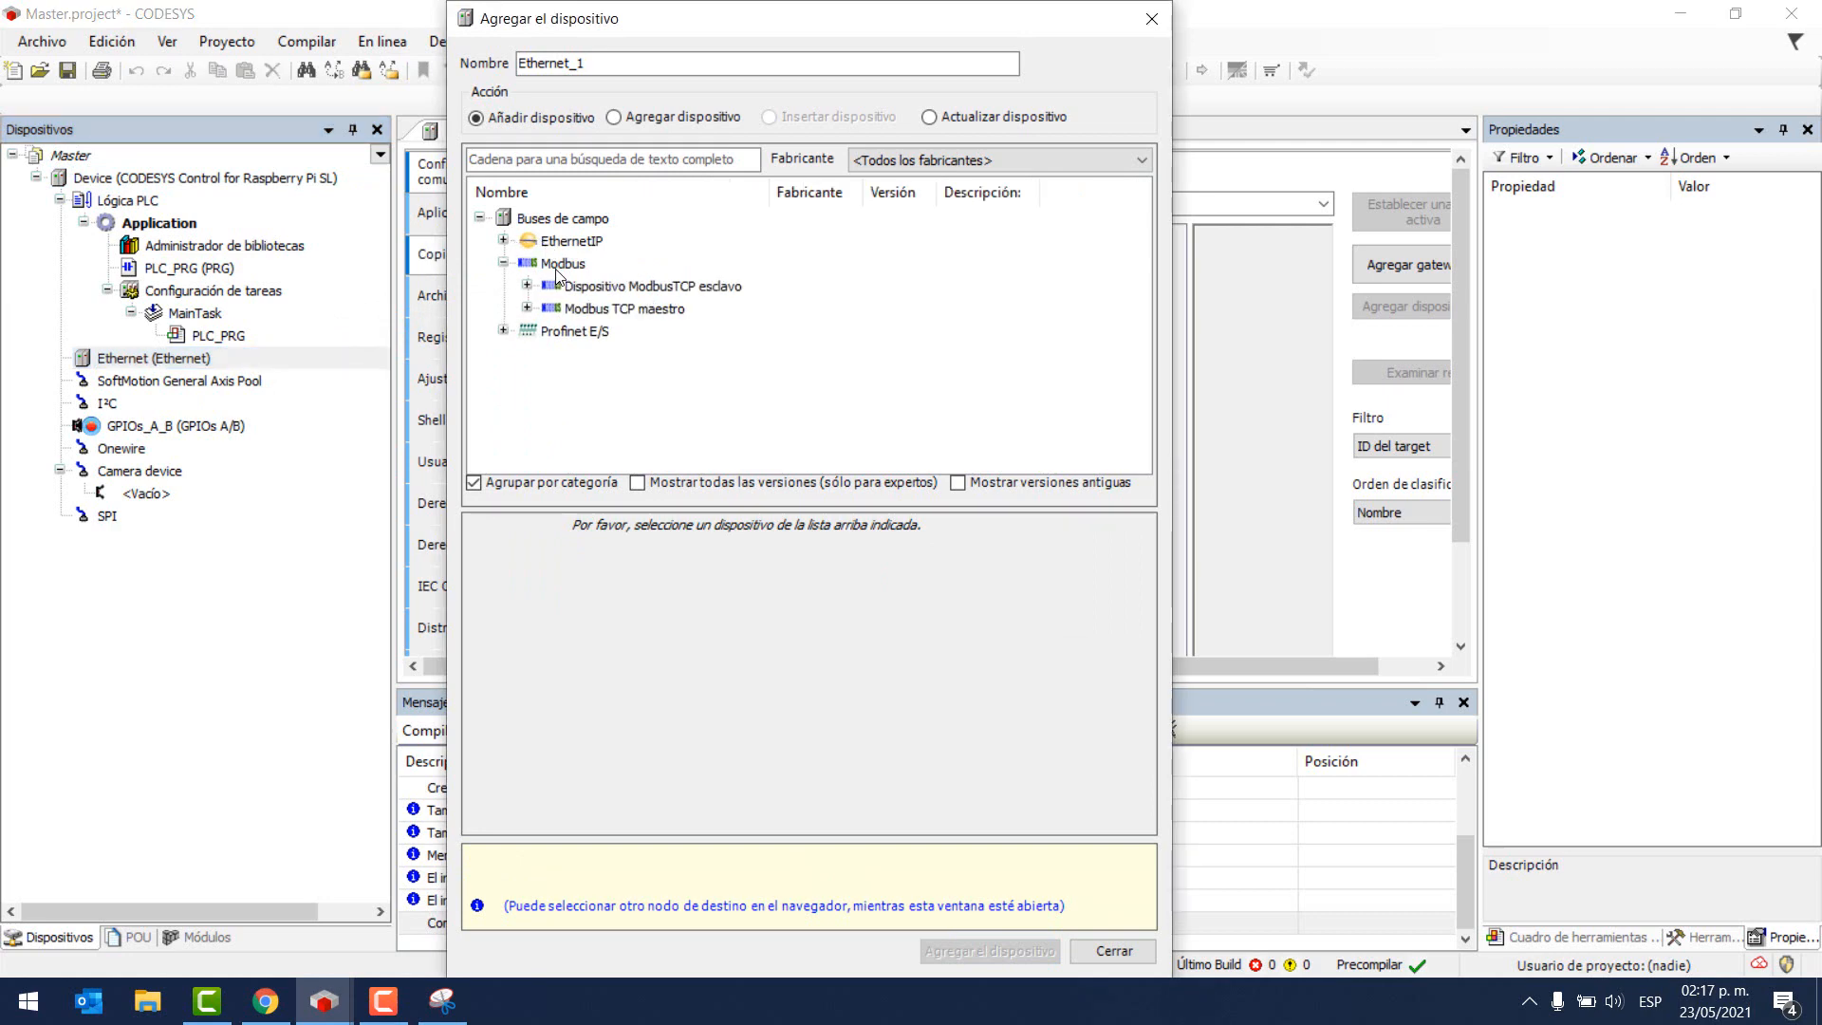
pyautogui.click(631, 311)
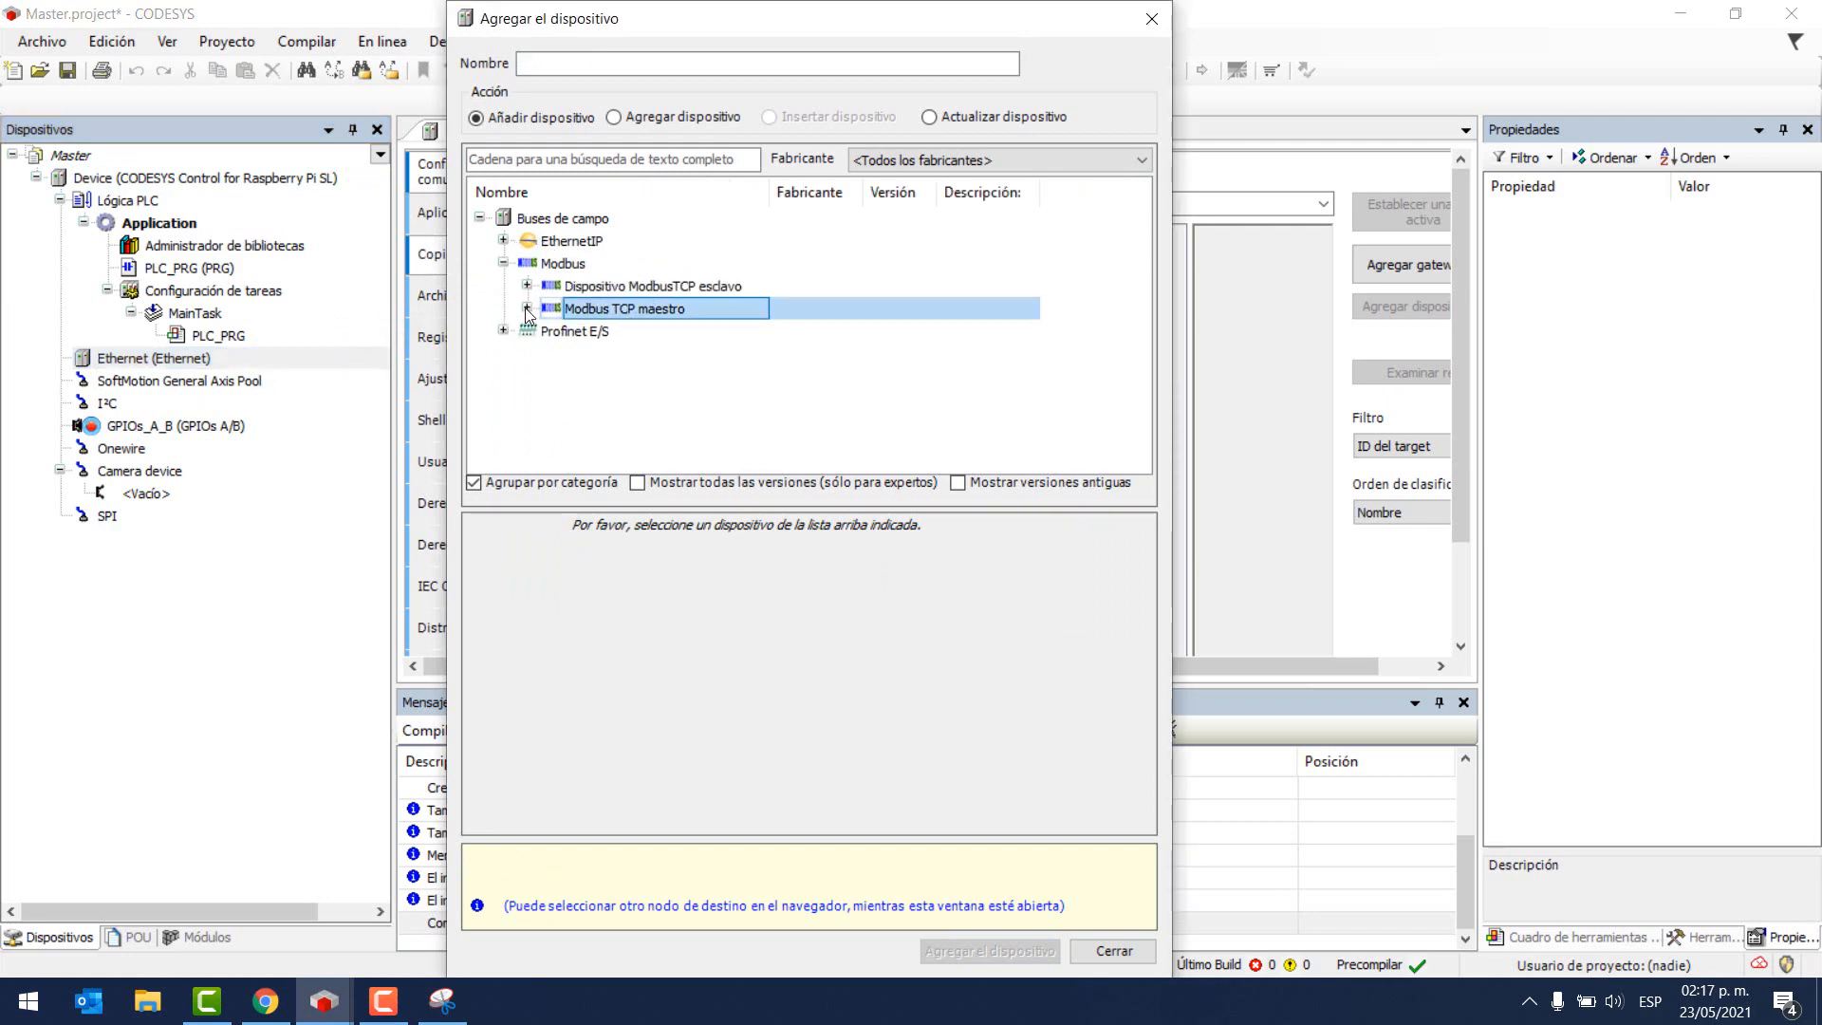
pyautogui.doubleClick(646, 311)
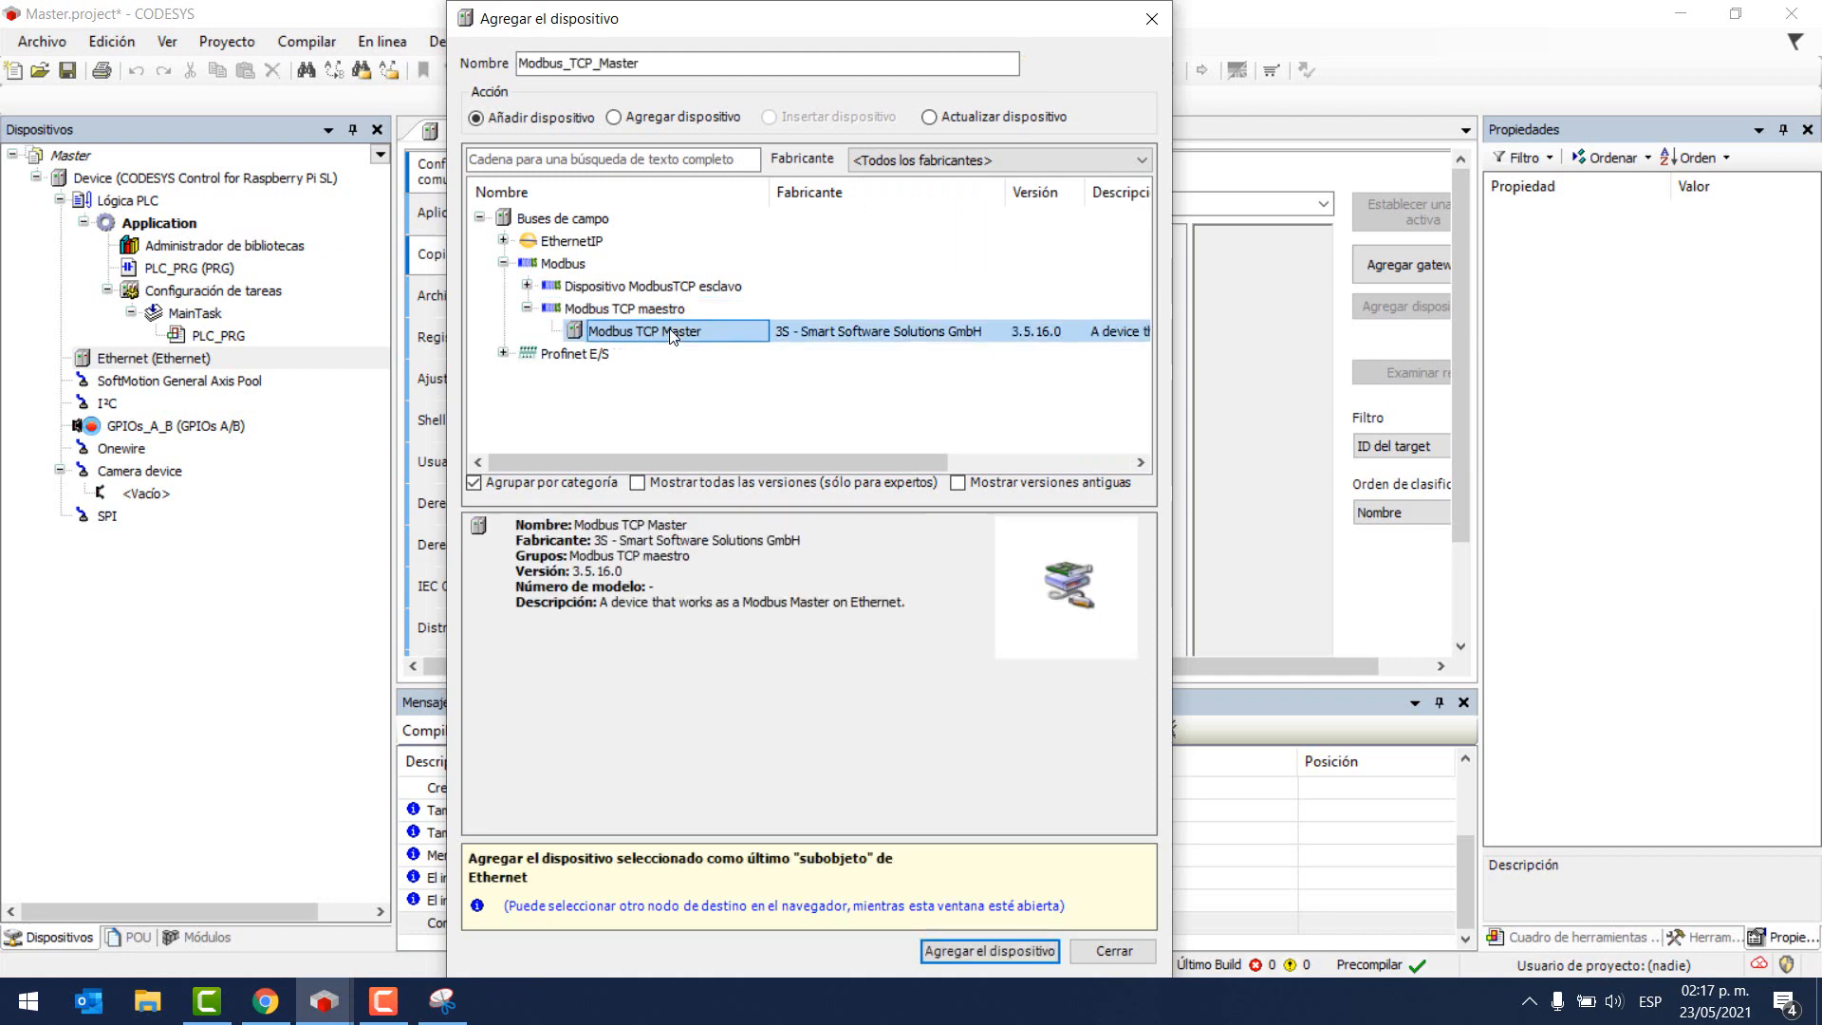
pyautogui.click(670, 332)
pyautogui.click(1001, 950)
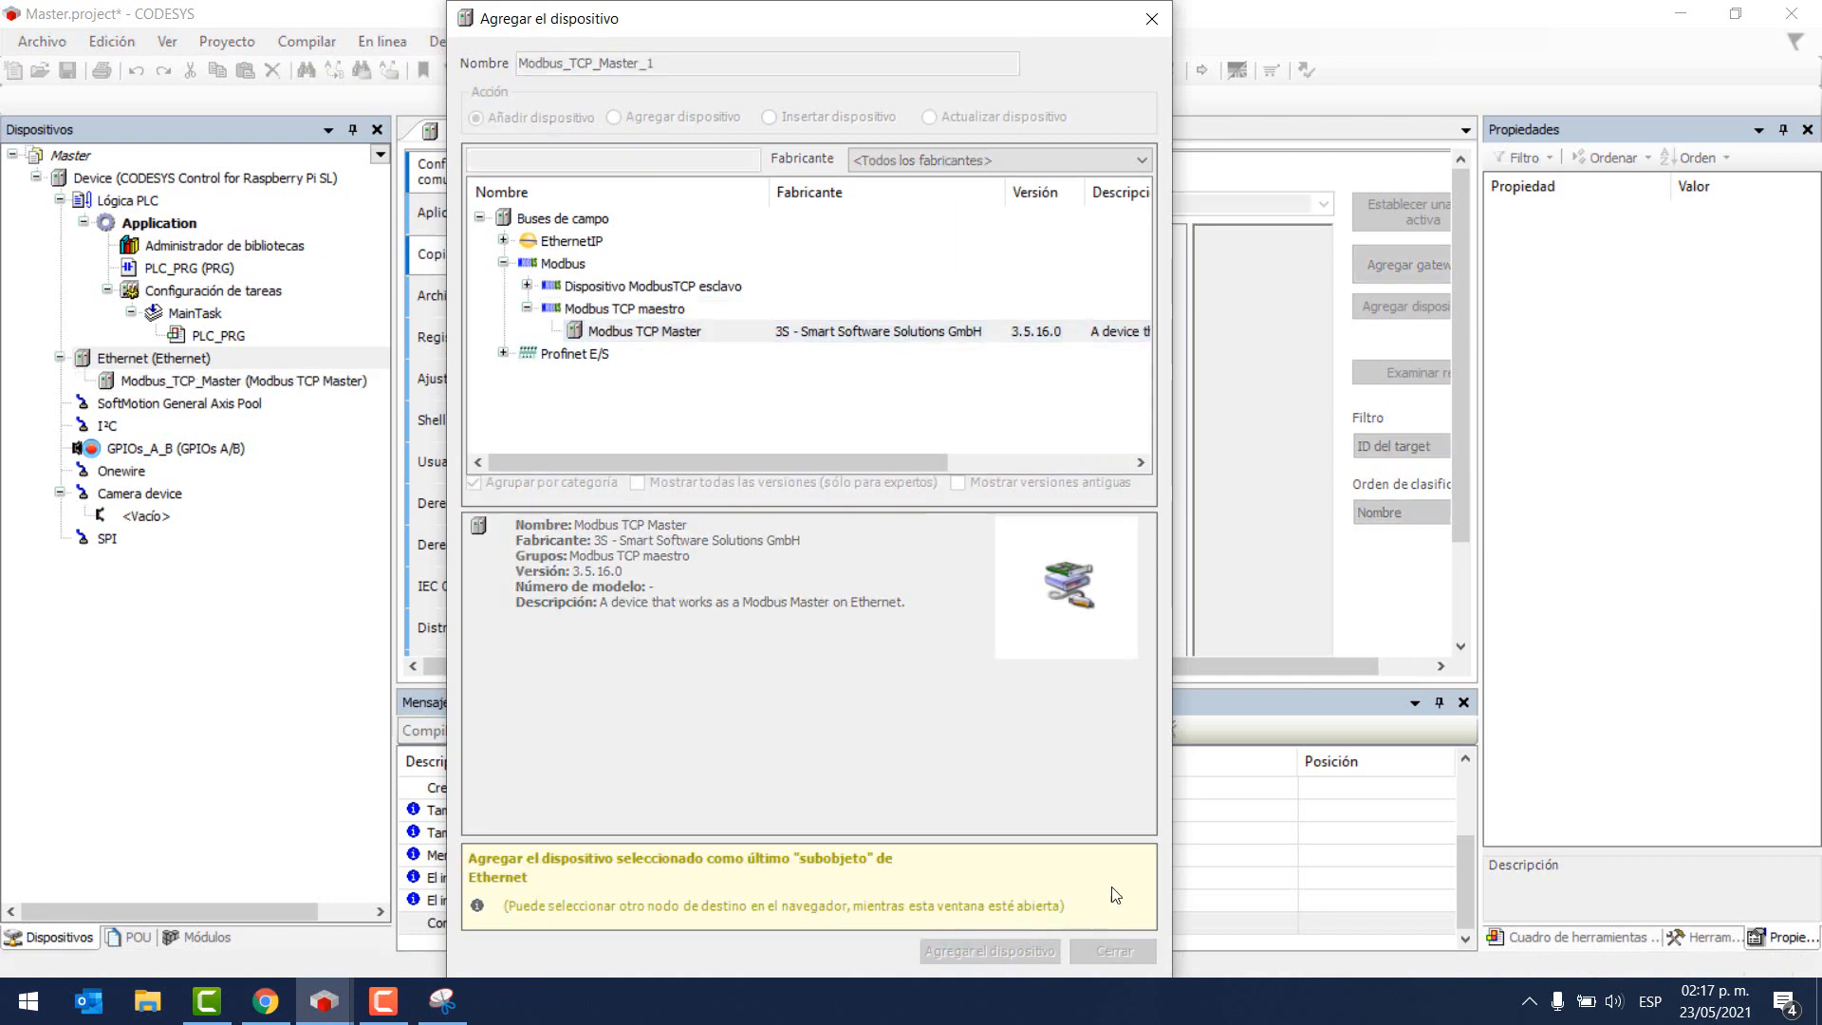
# - Add a Modbus TCP Slave device beneath Modbus_TCP_Master and finish adding devices
pyautogui.click(193, 381)
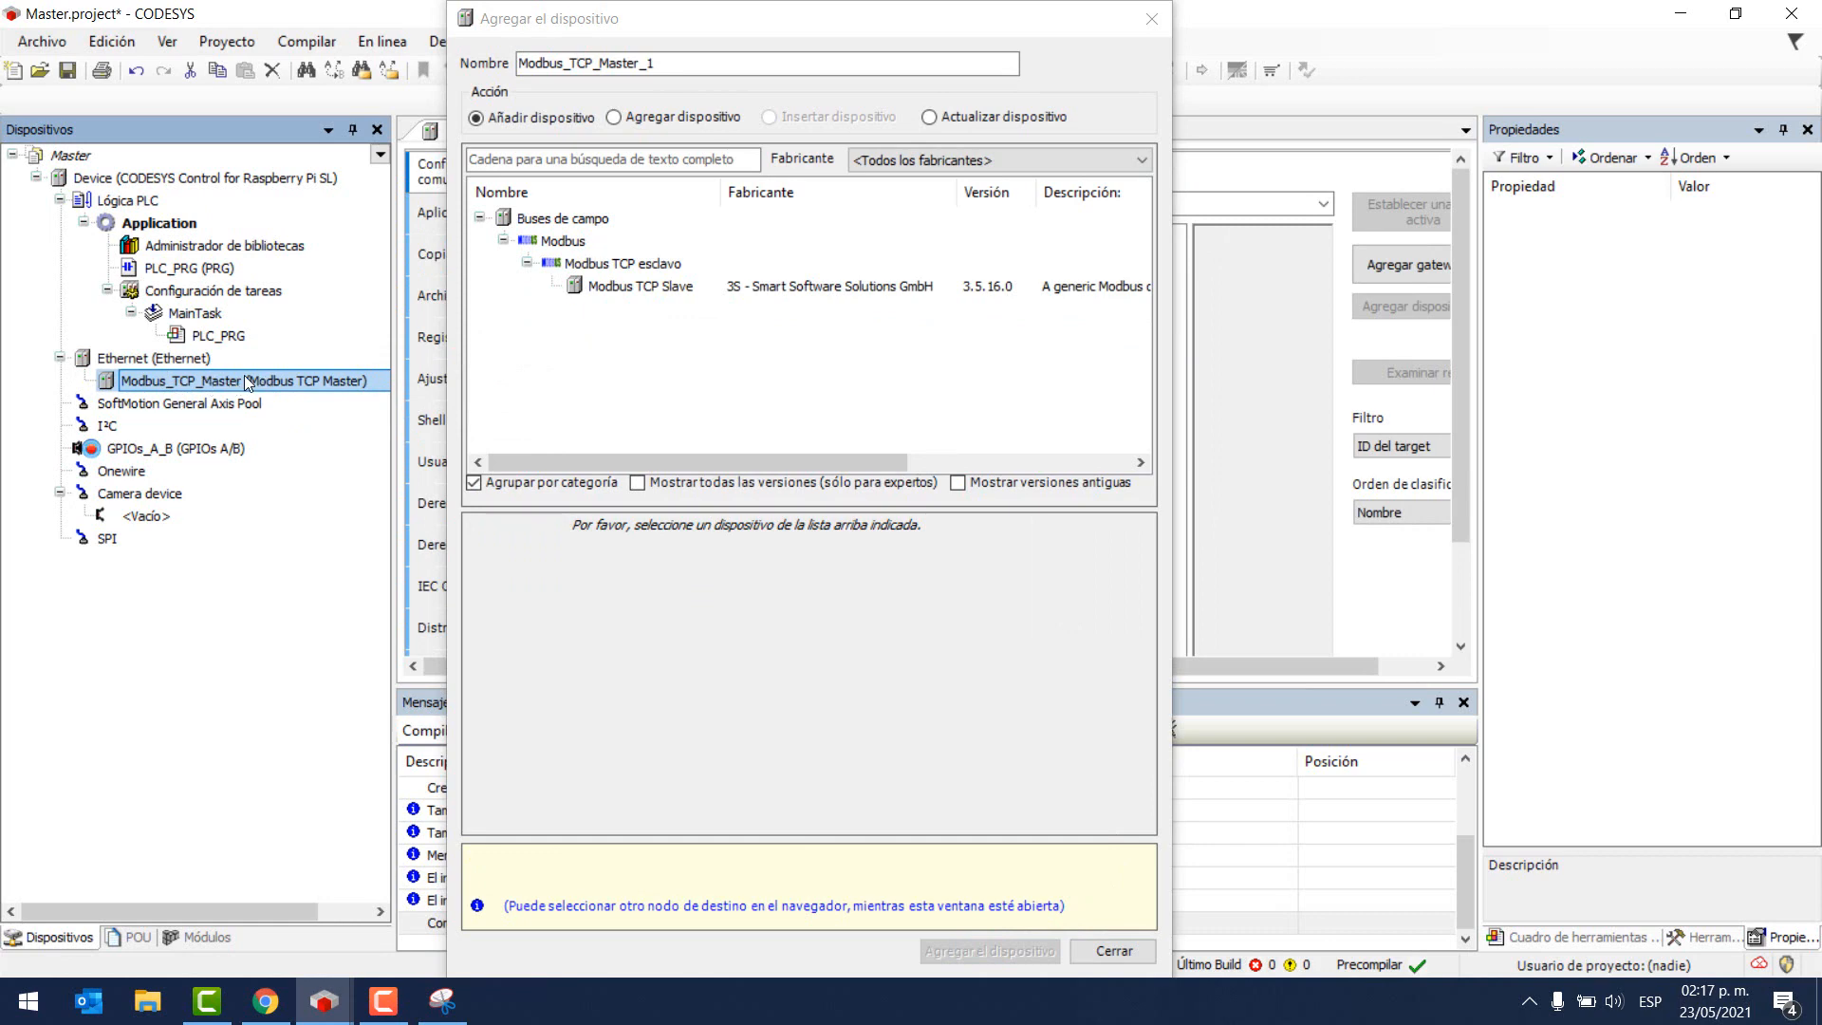
pyautogui.click(631, 287)
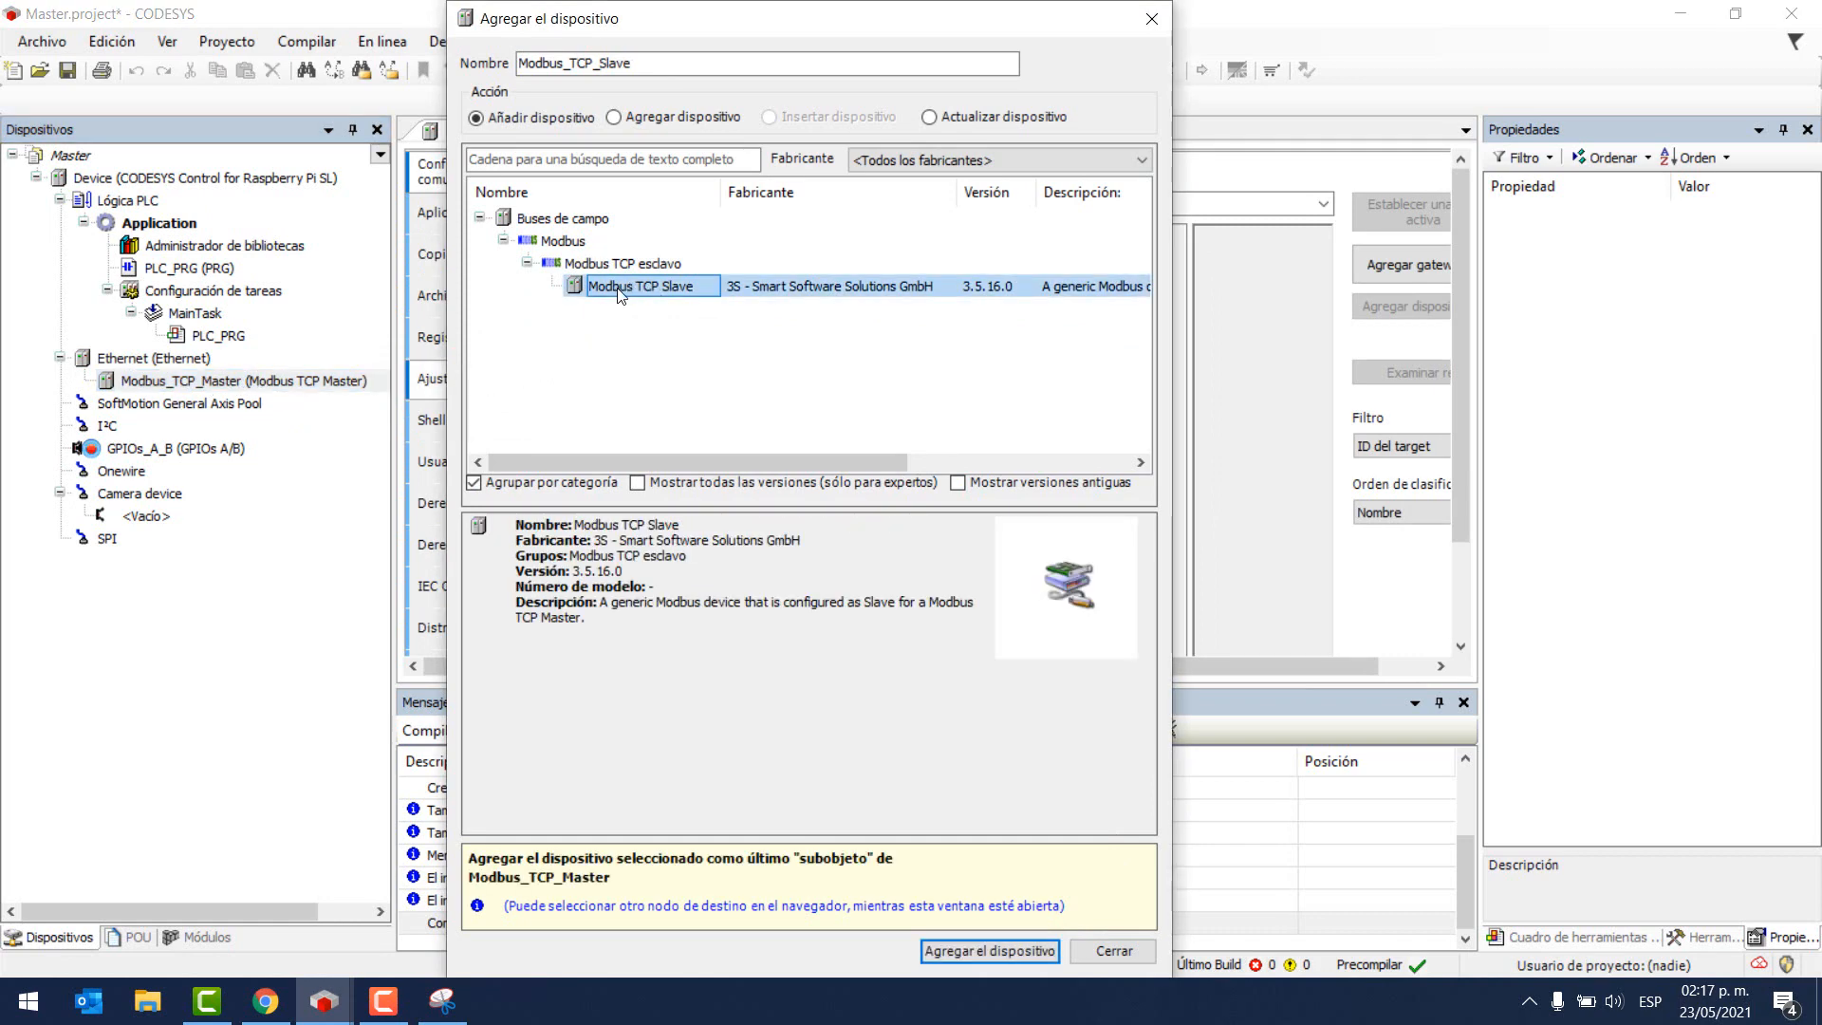
pyautogui.click(992, 951)
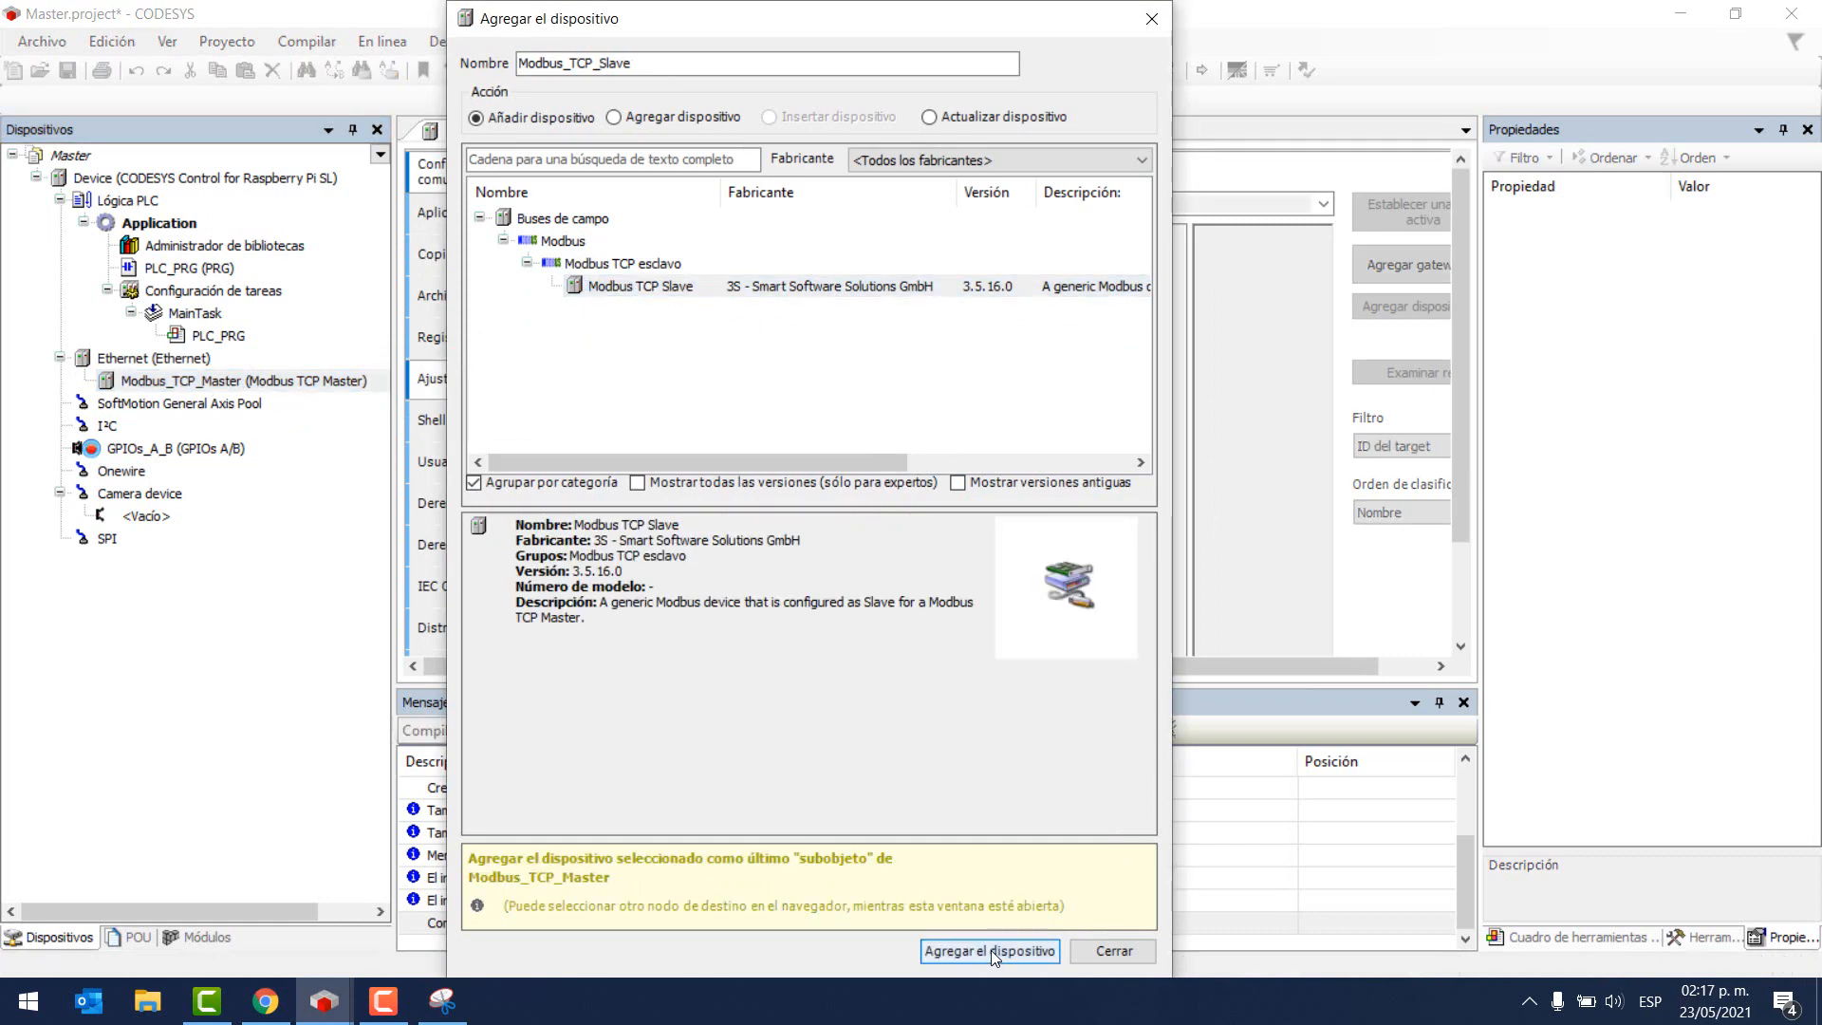
pyautogui.click(1112, 951)
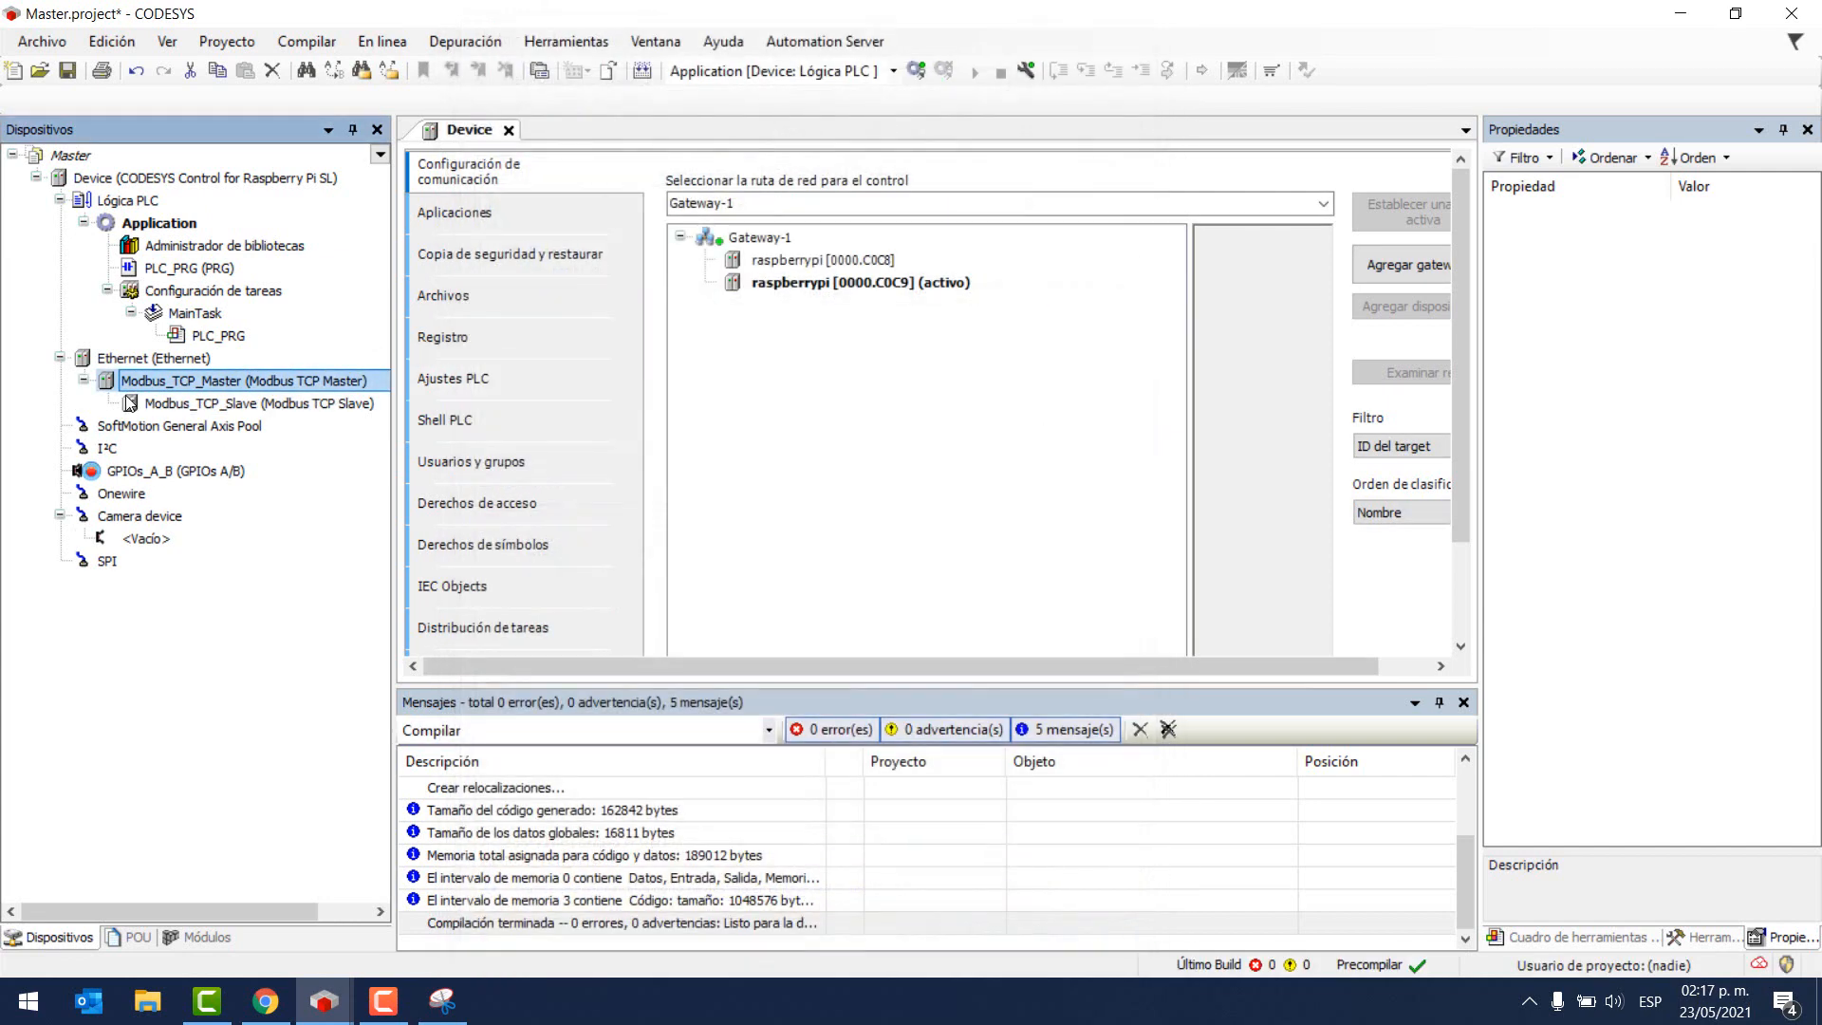
# - Assign the eth0 network interface with IP address 192.168.0.201 to the Master project's Ethernet adapter
pyautogui.doubleClick(133, 360)
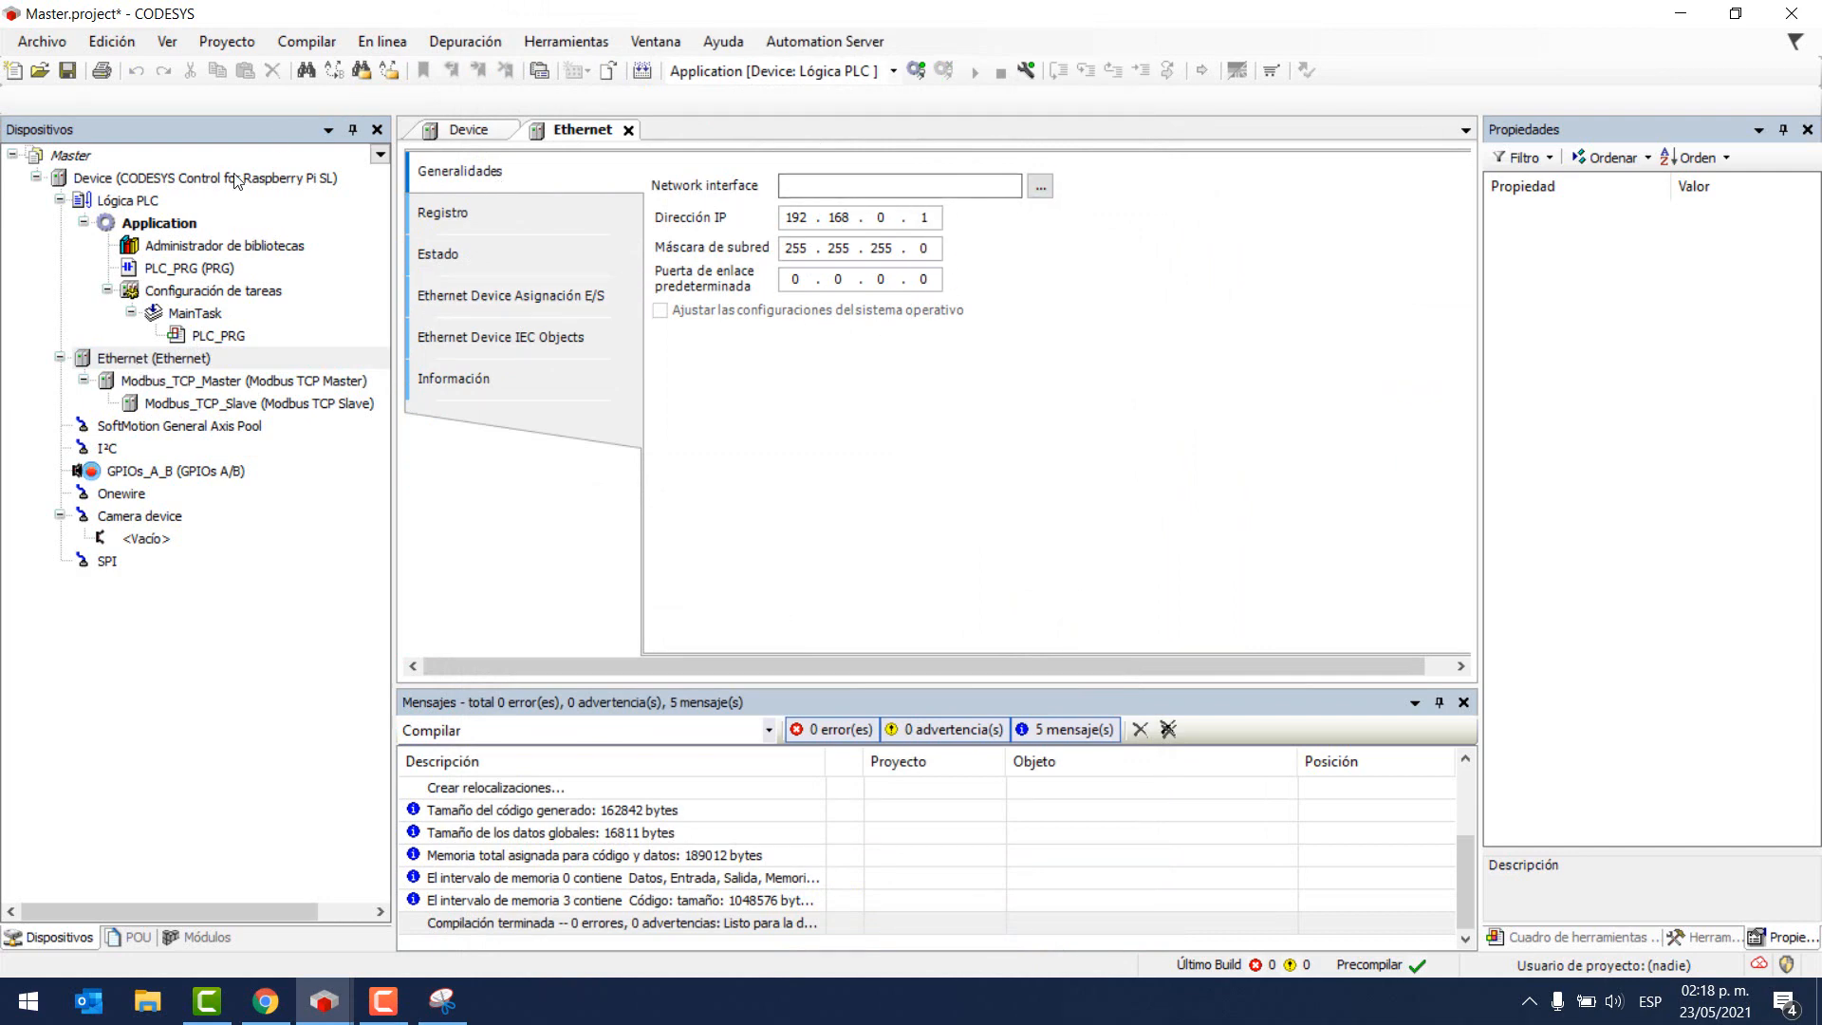
pyautogui.click(1040, 186)
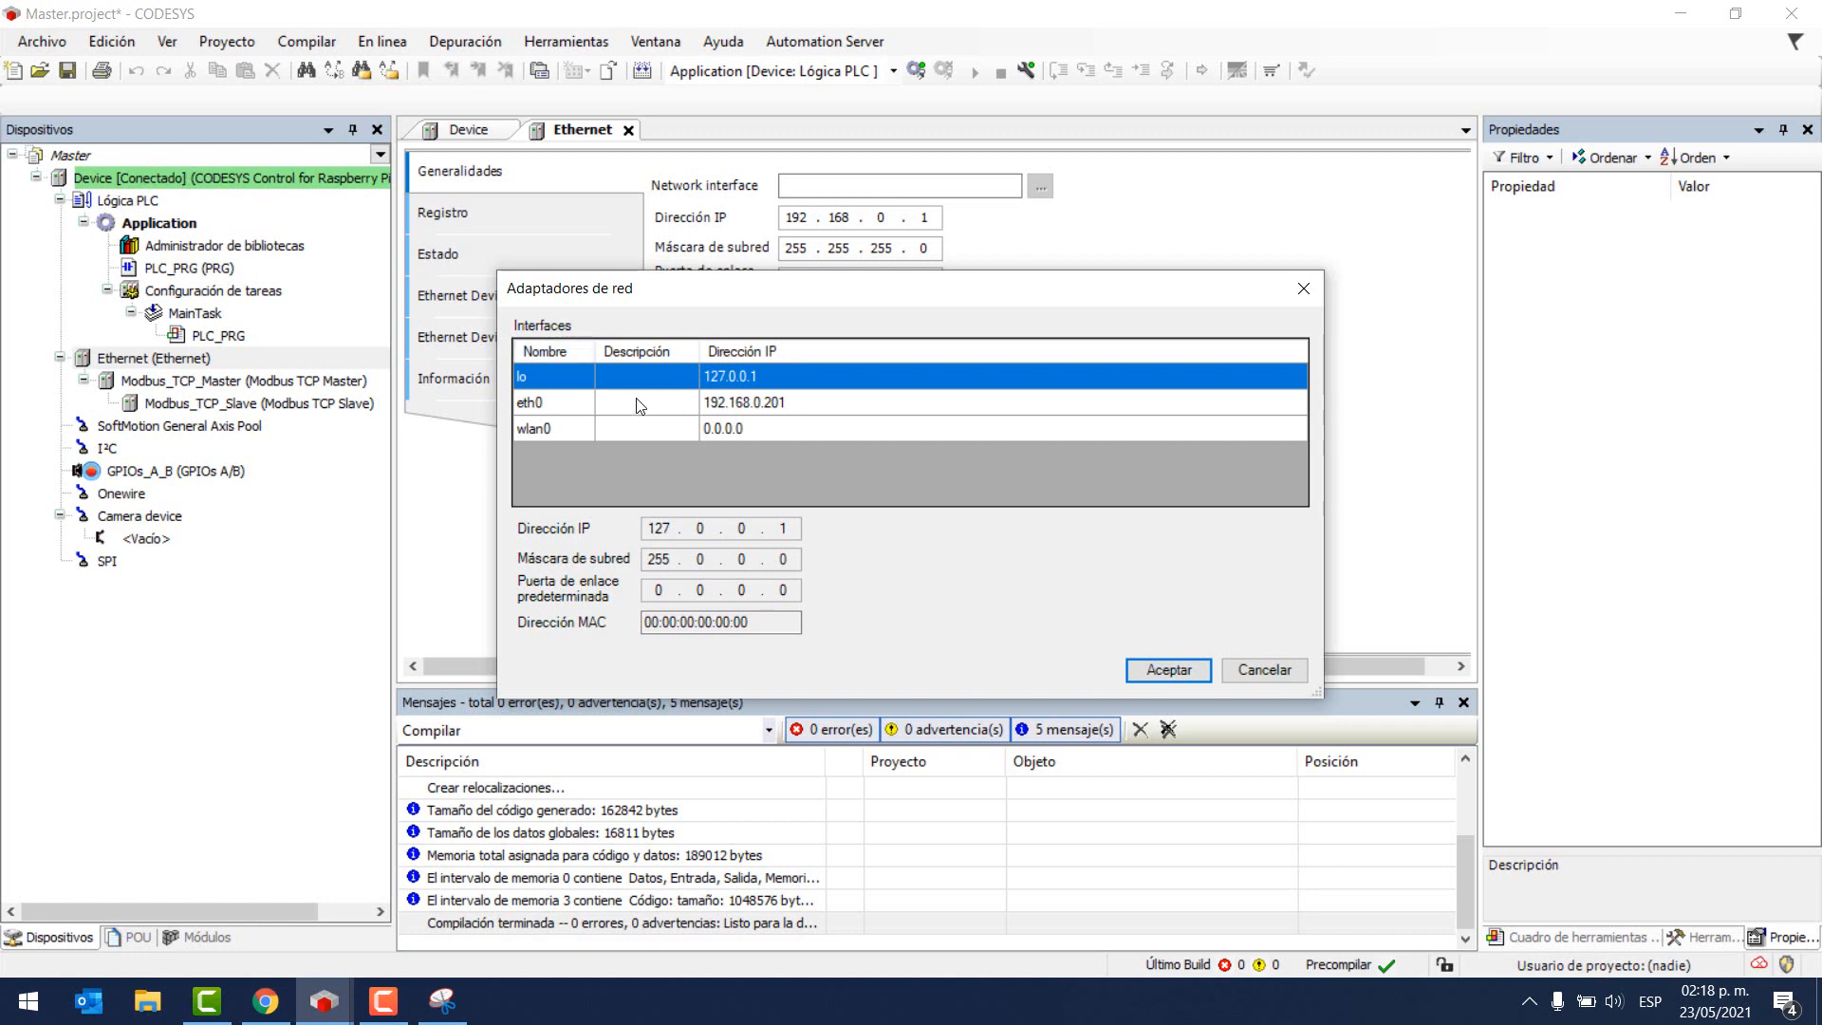
pyautogui.click(544, 404)
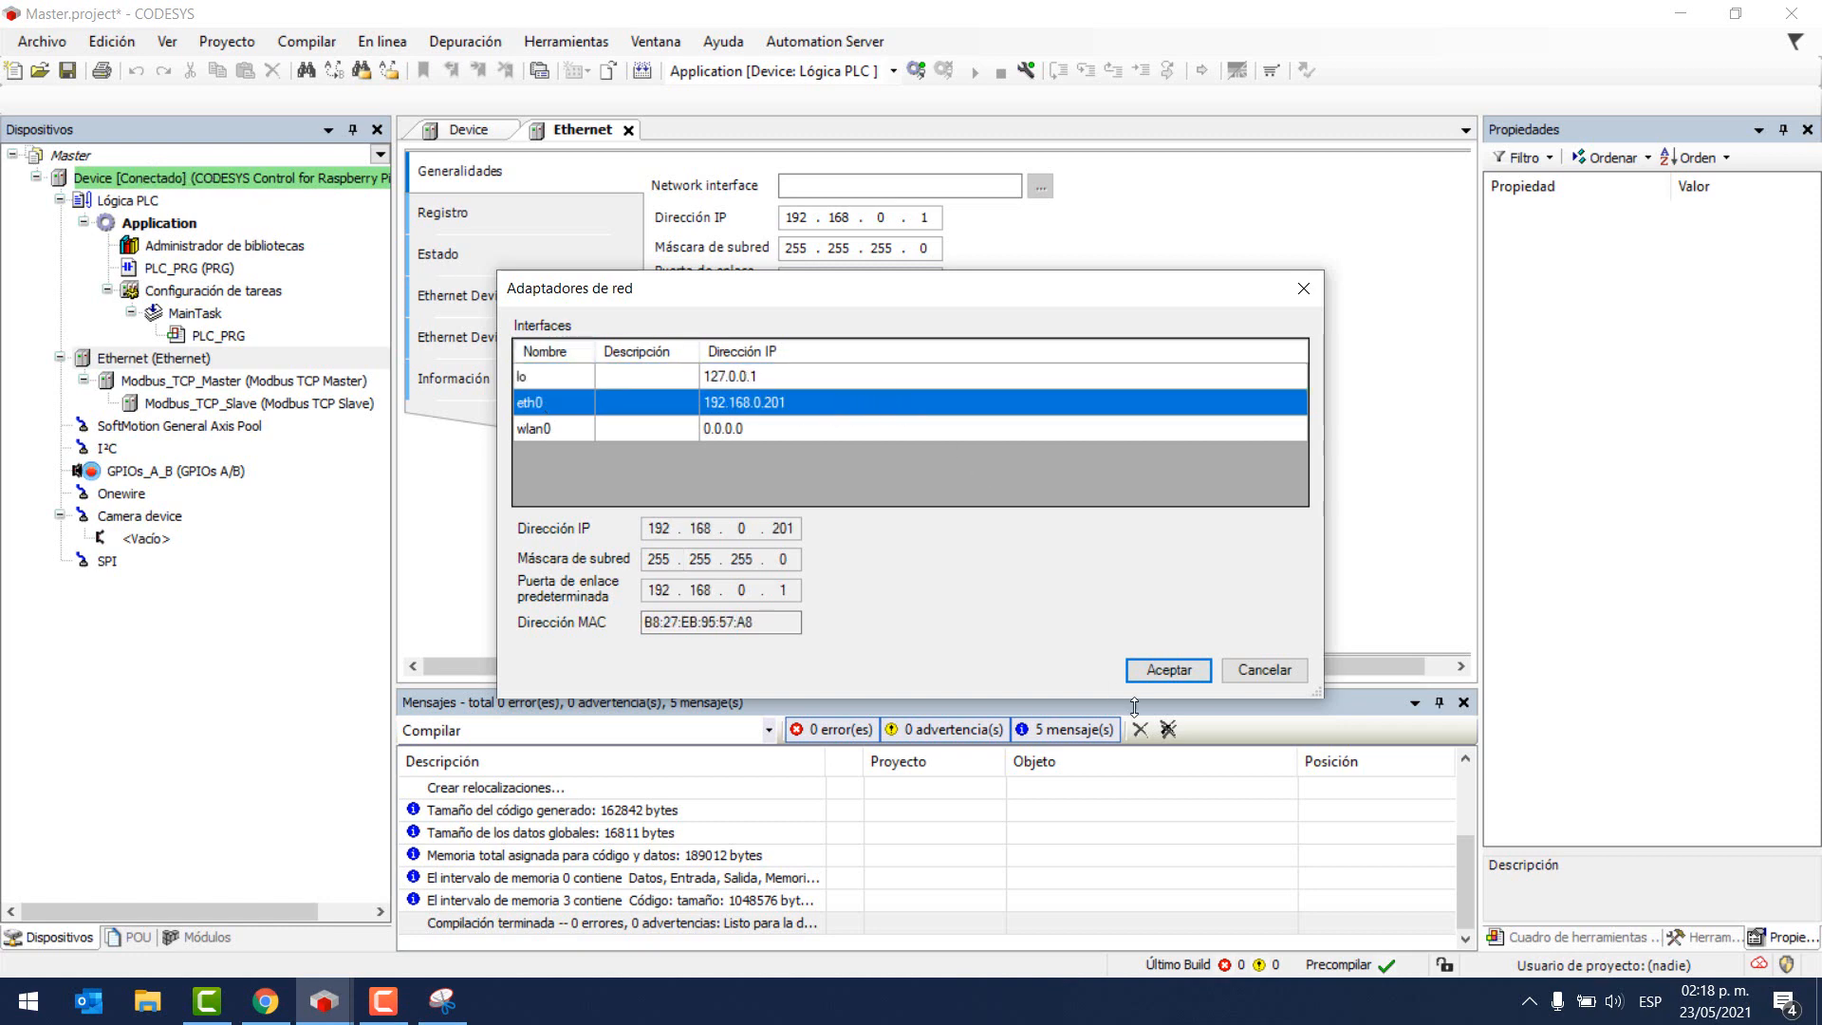
pyautogui.click(1163, 670)
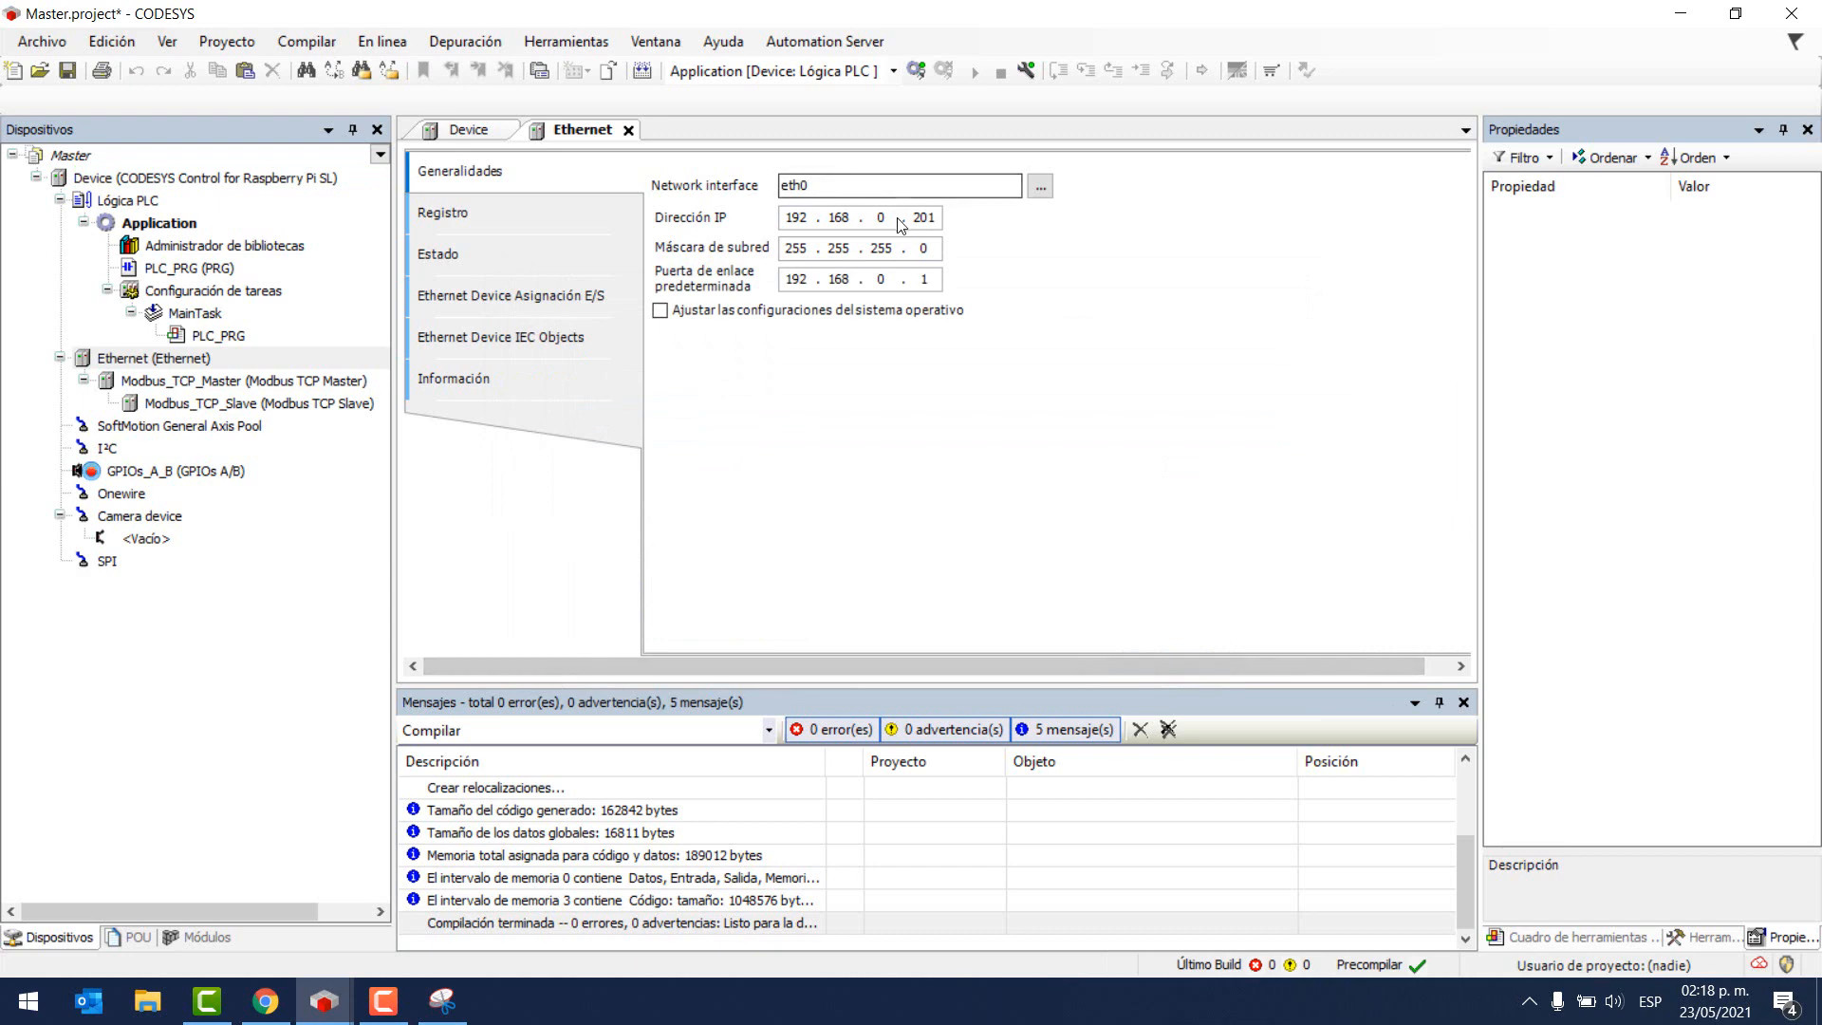
pyautogui.moveTo(914, 219); pyautogui.dragTo(947, 218)
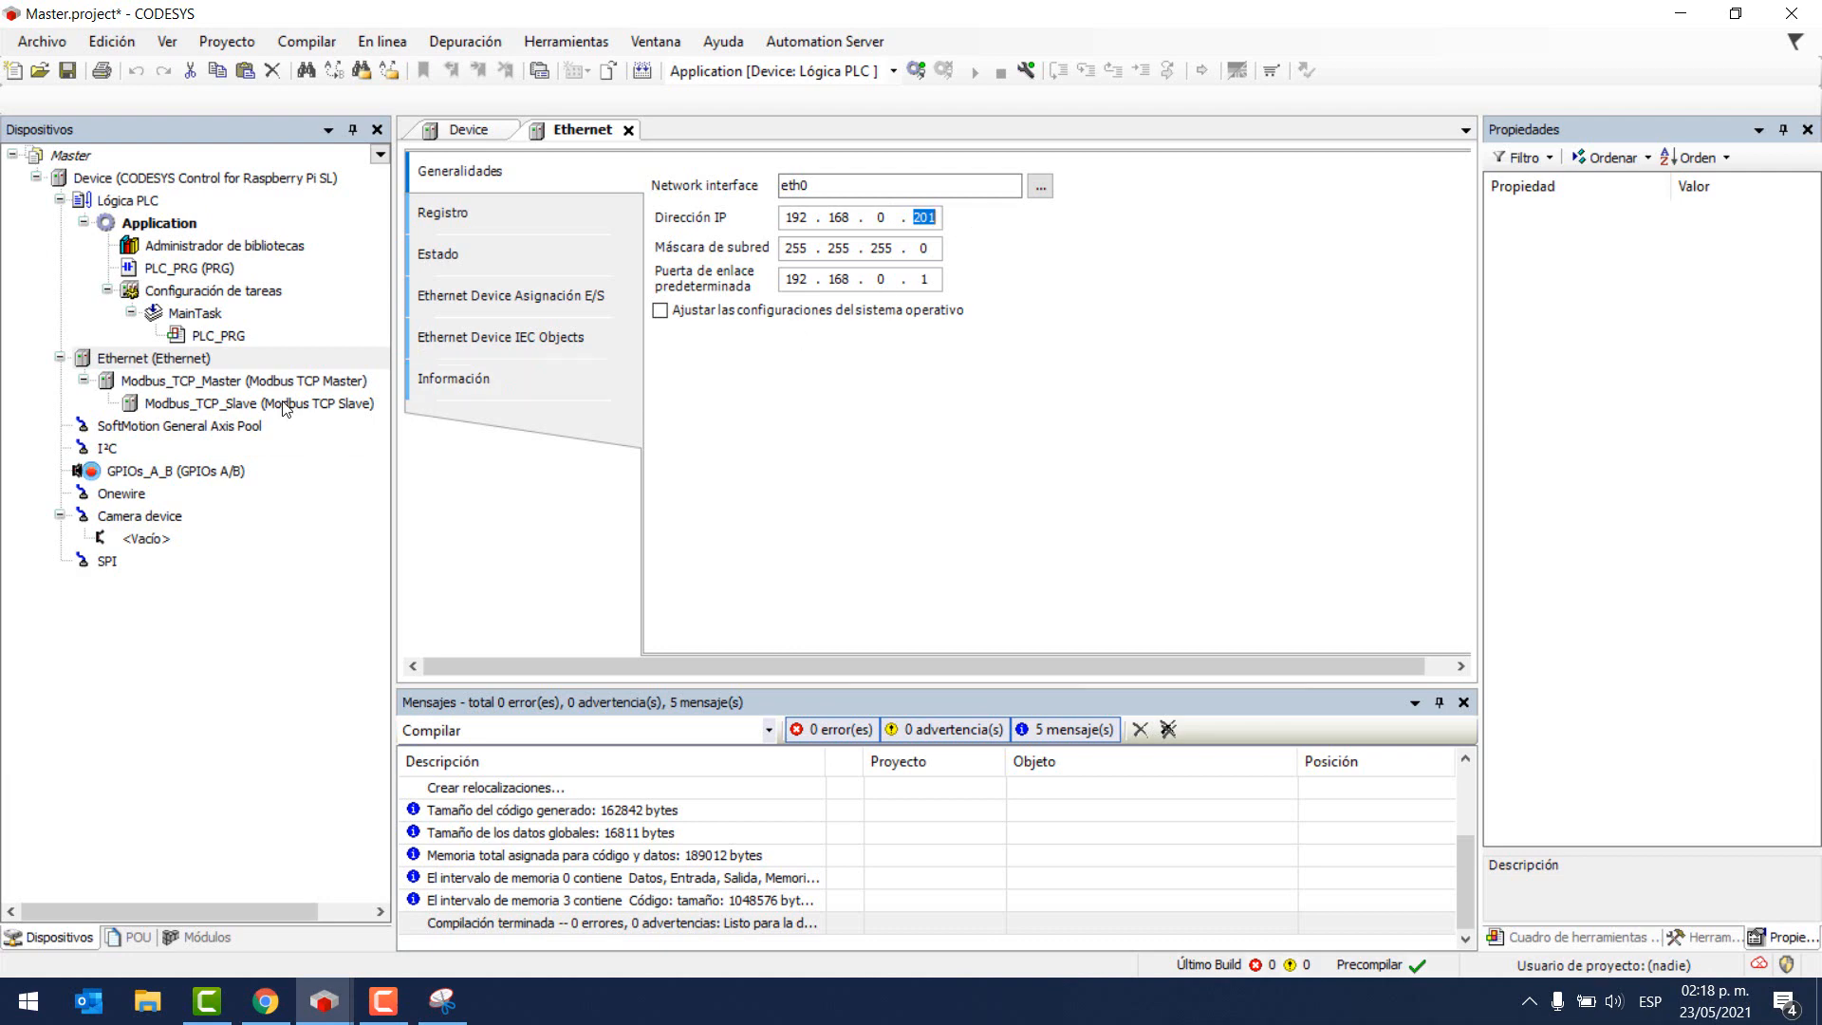
# - Enable automatic reconnection in the general settings of Modbus_TCP_Master
pyautogui.doubleClick(243, 380)
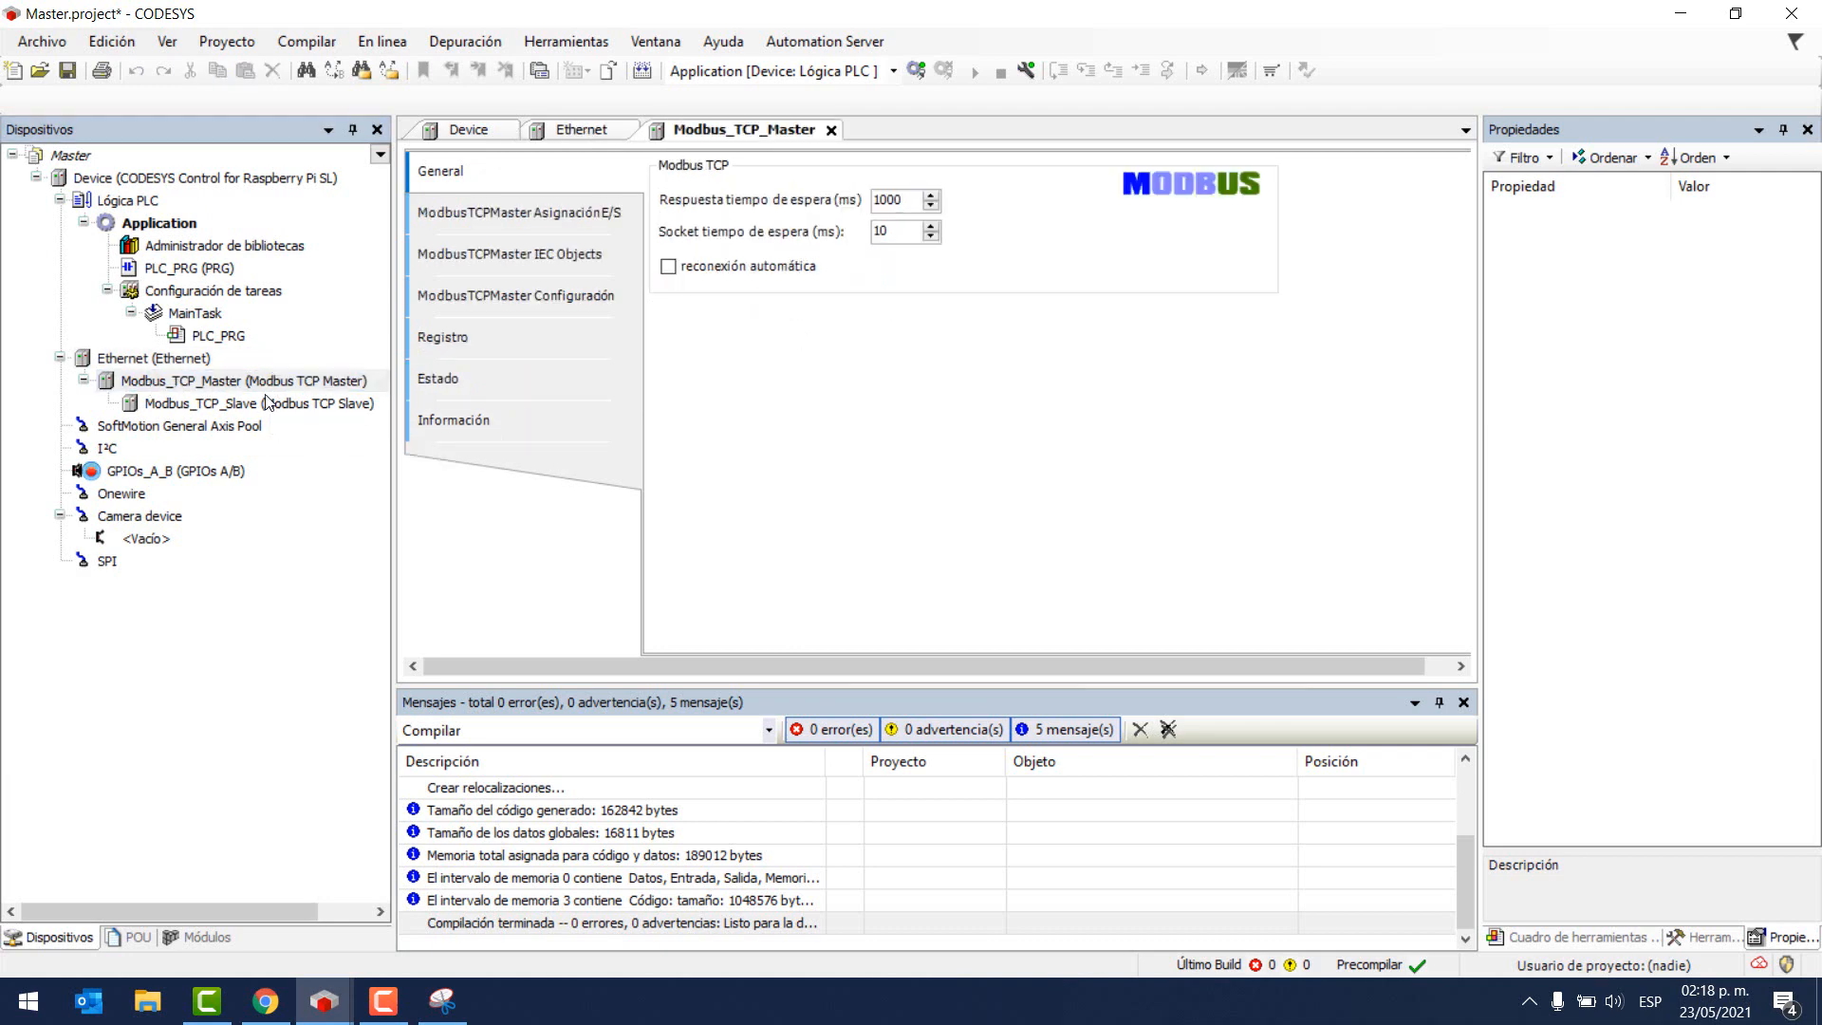
pyautogui.click(669, 270)
# - Look up the Ethernet IP address in the Slave project and set Modbus_TCP_Slave's slave IP address to 192.168.0.200 in the Master project
pyautogui.doubleClick(235, 406)
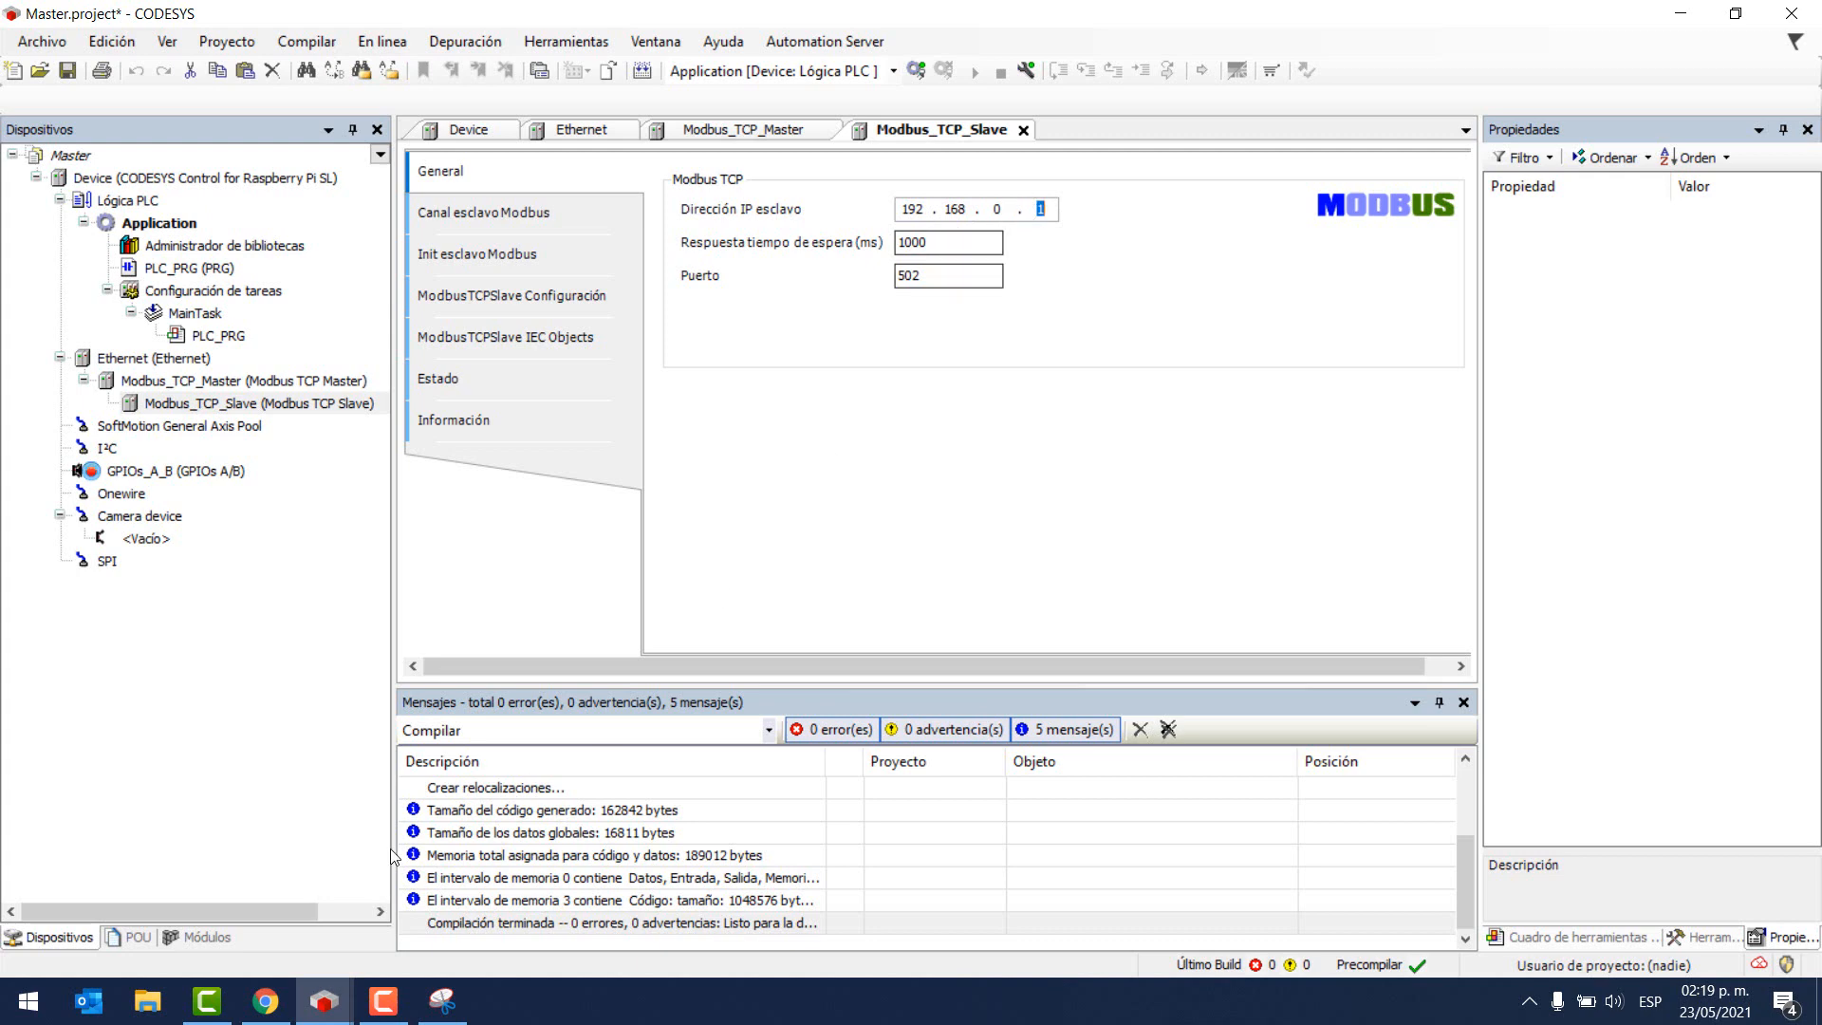
pyautogui.click(324, 1000)
pyautogui.click(234, 895)
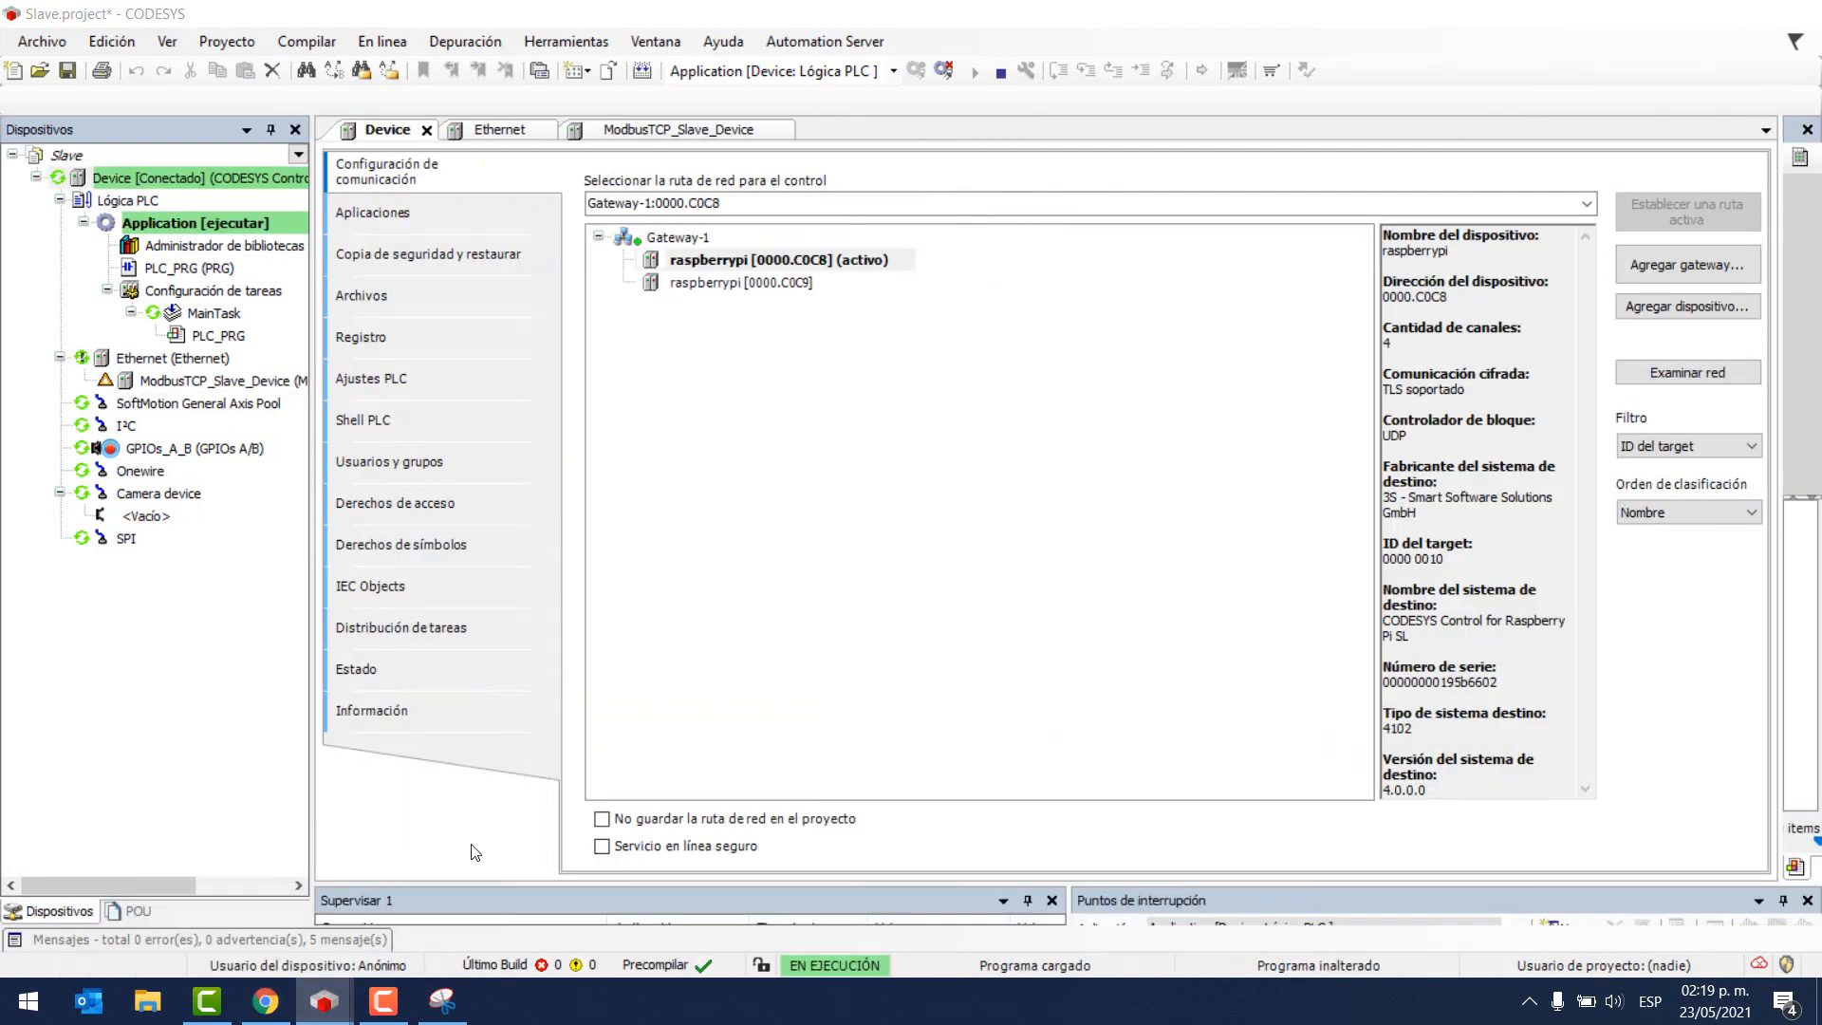
pyautogui.doubleClick(197, 361)
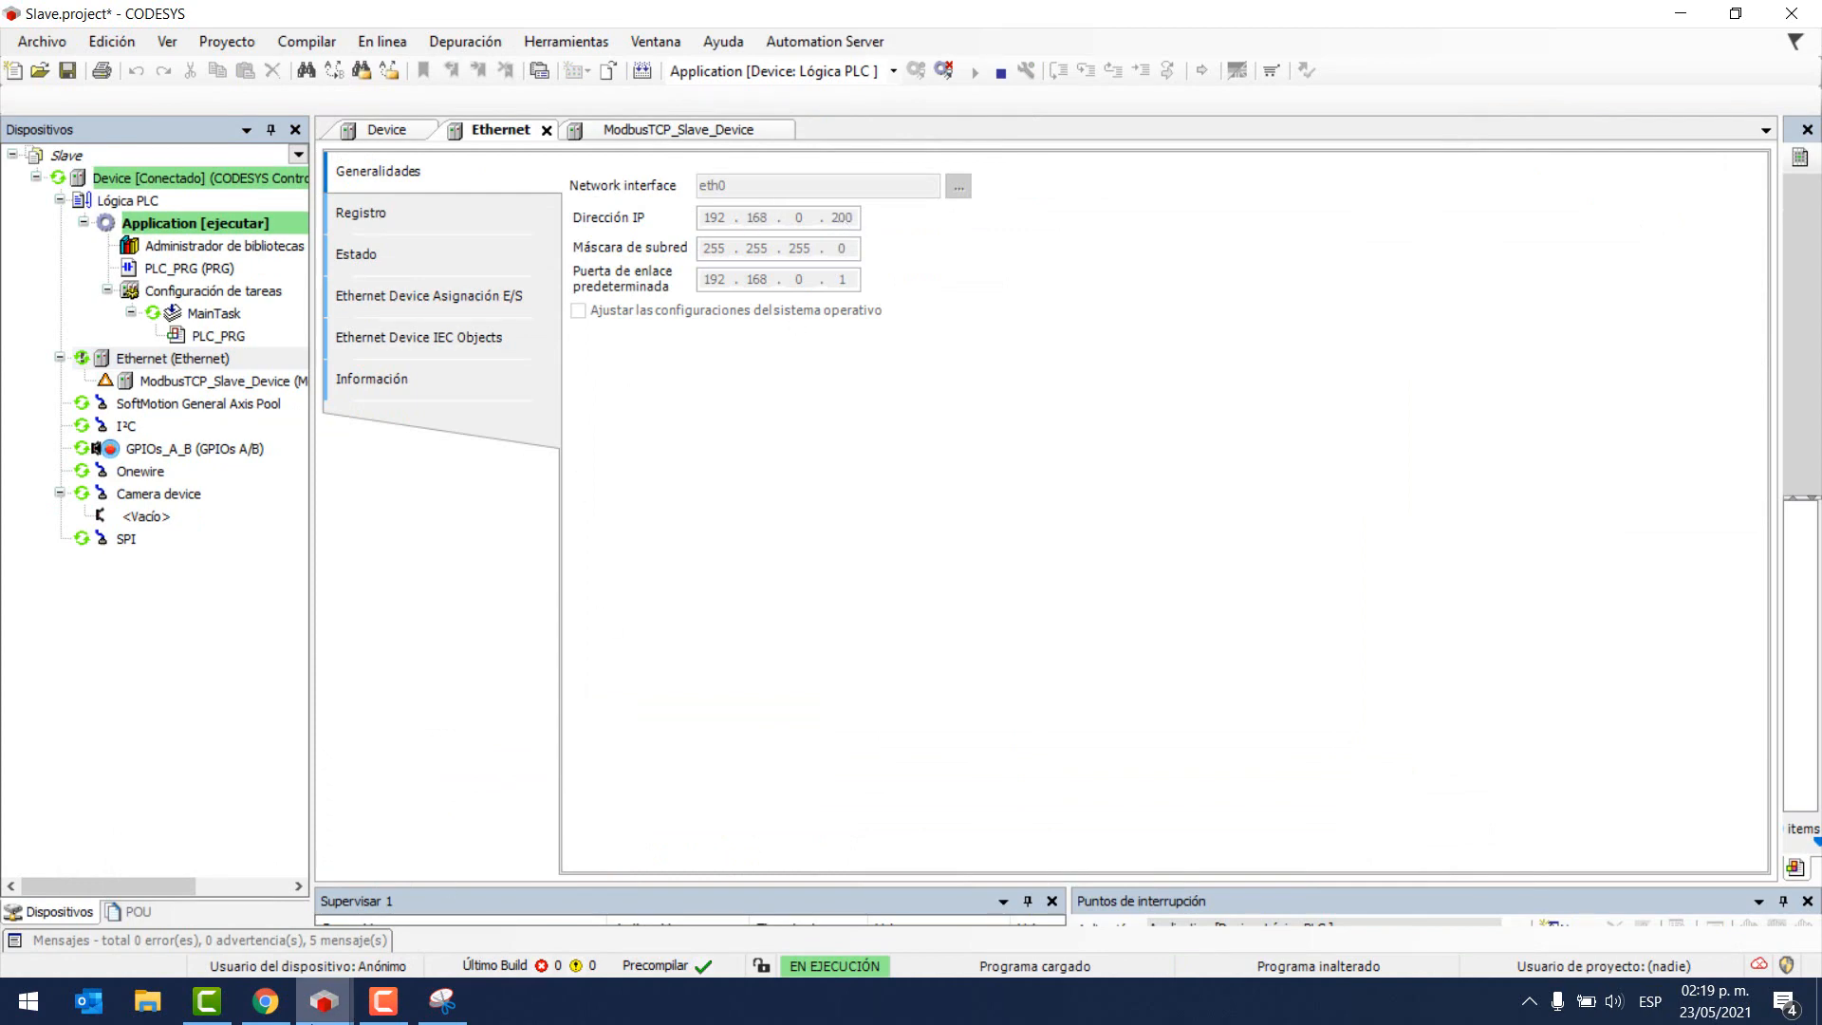
pyautogui.moveTo(305, 1011)
pyautogui.click(455, 902)
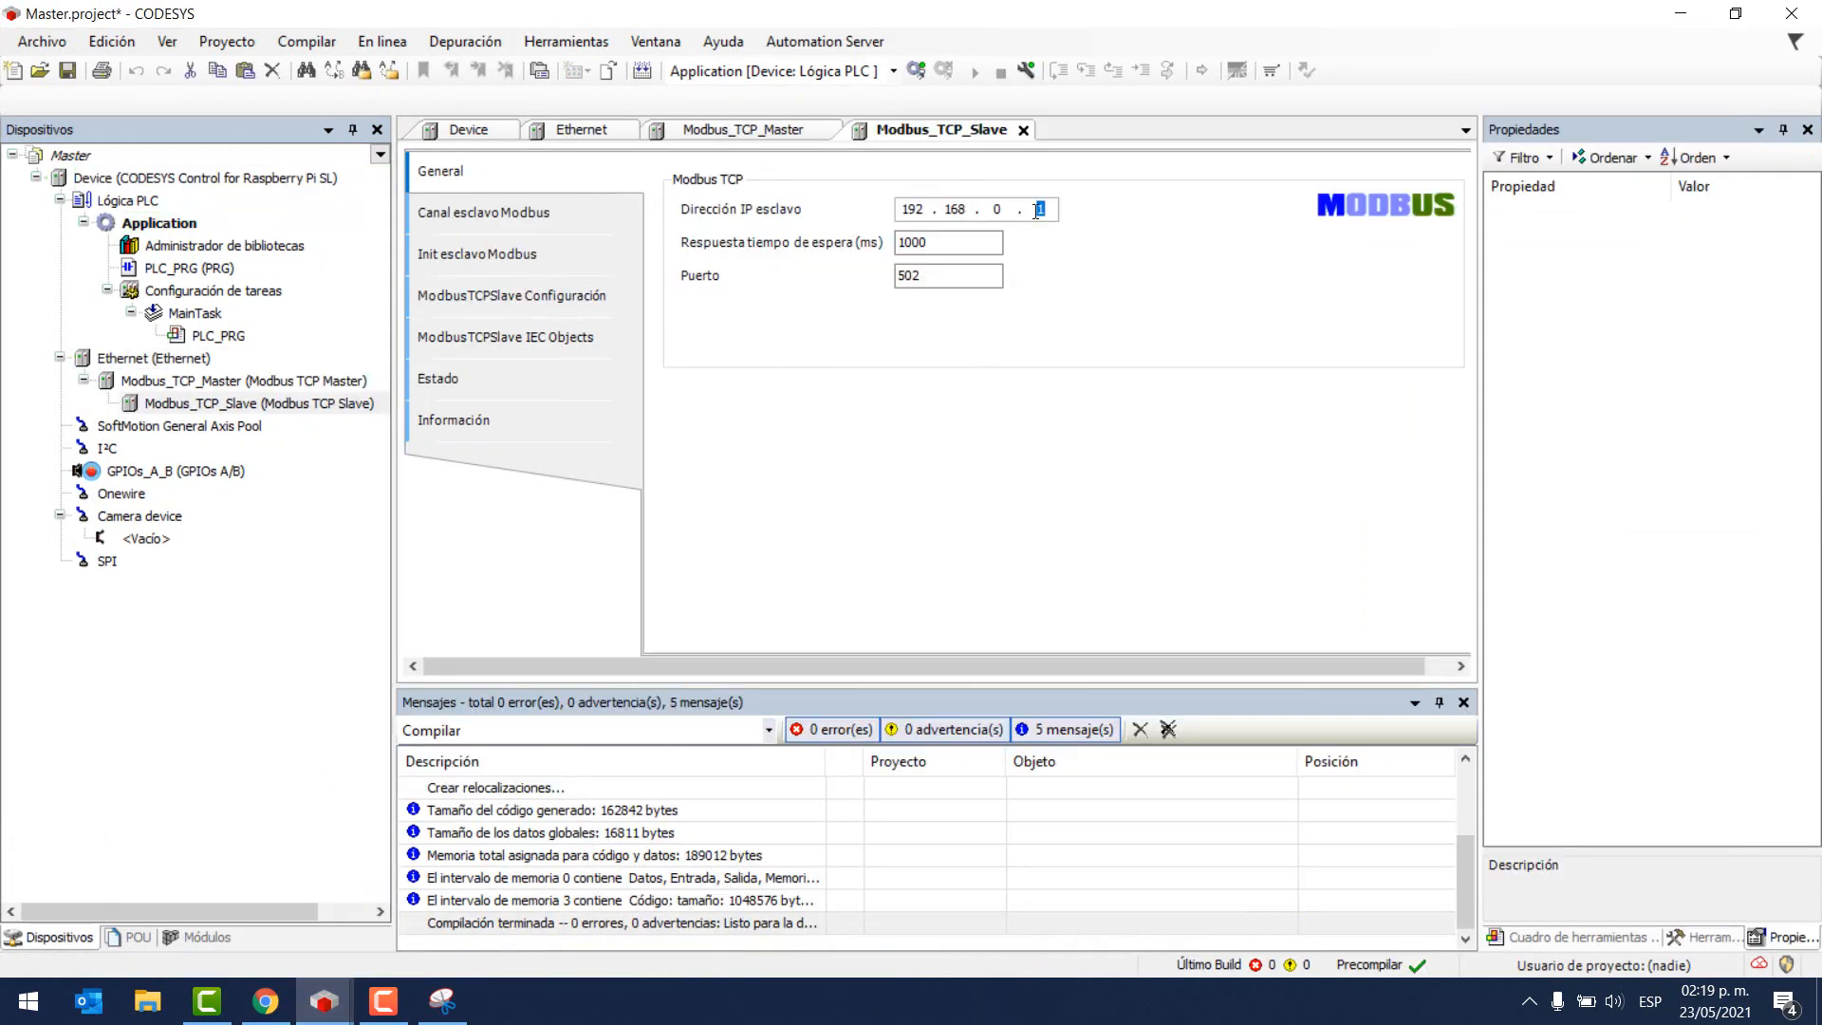
pyautogui.write('200')
pyautogui.press('Tab')
pyautogui.press('Tab')
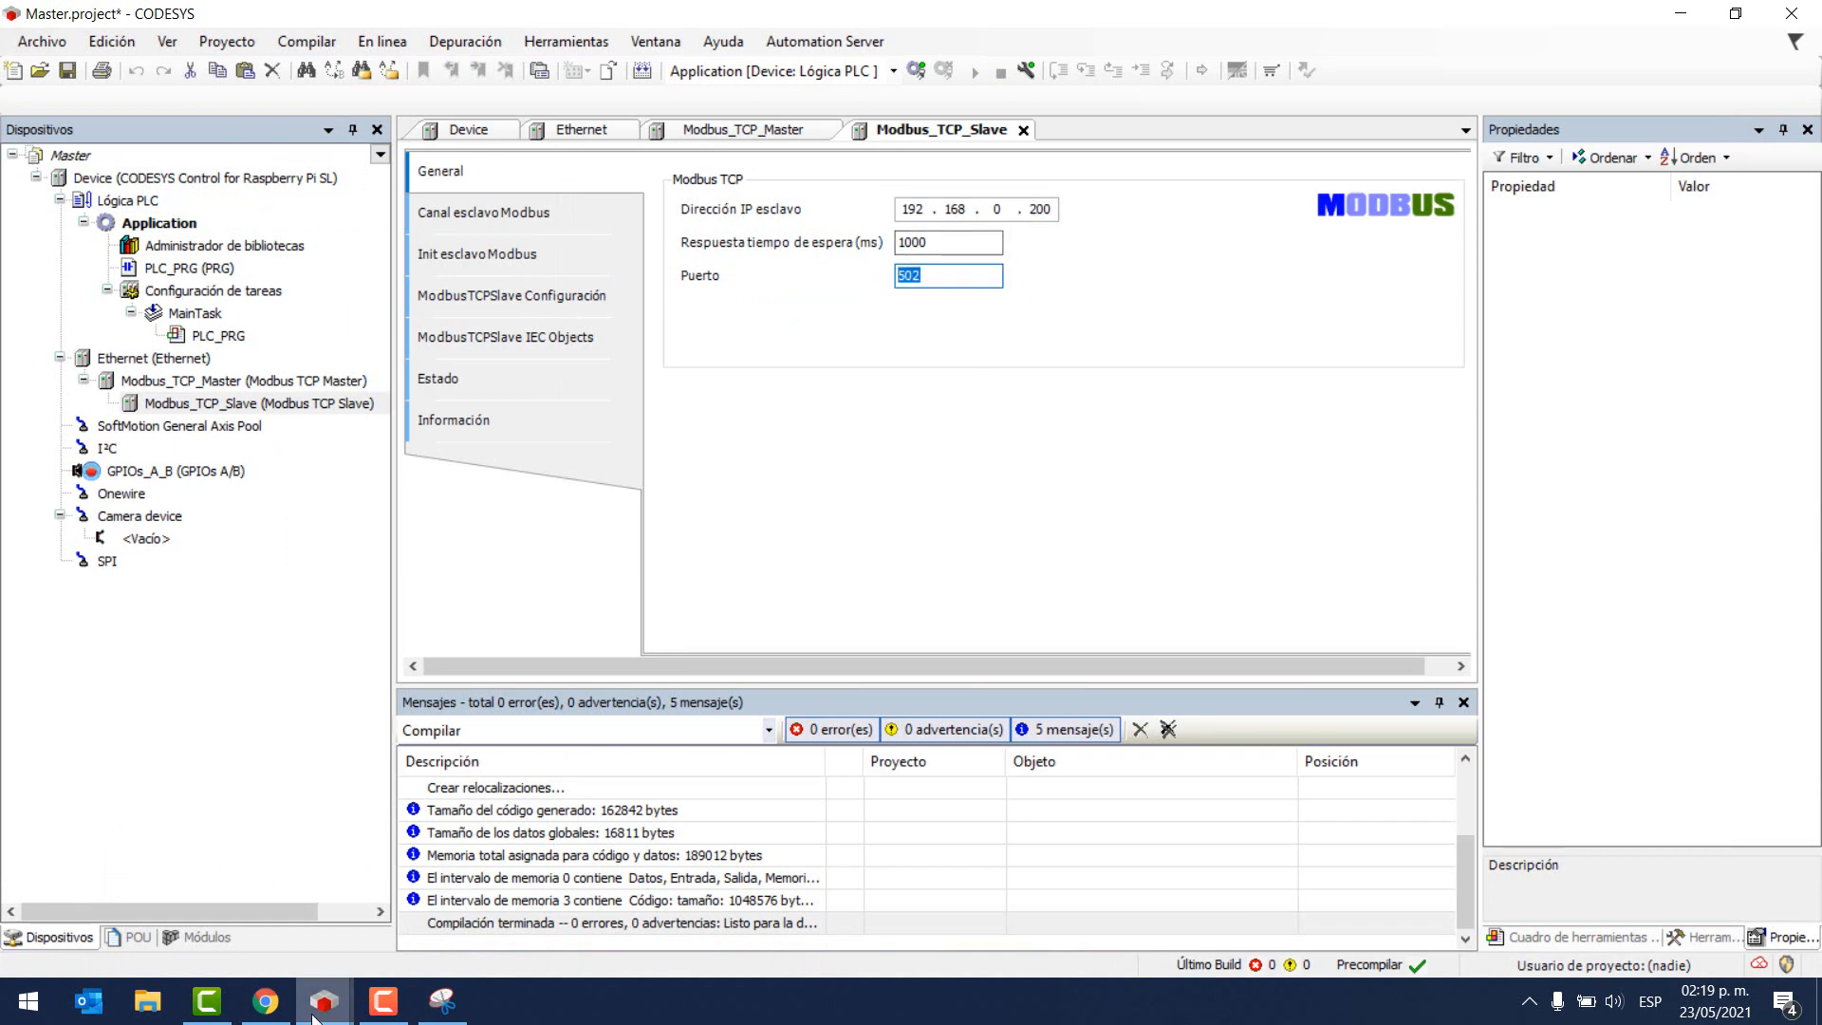
# - Check the slave port of ModbusTCP_Slave_Device in the Slave project against the port set in the Master project
pyautogui.moveTo(313, 1017)
pyautogui.click(233, 911)
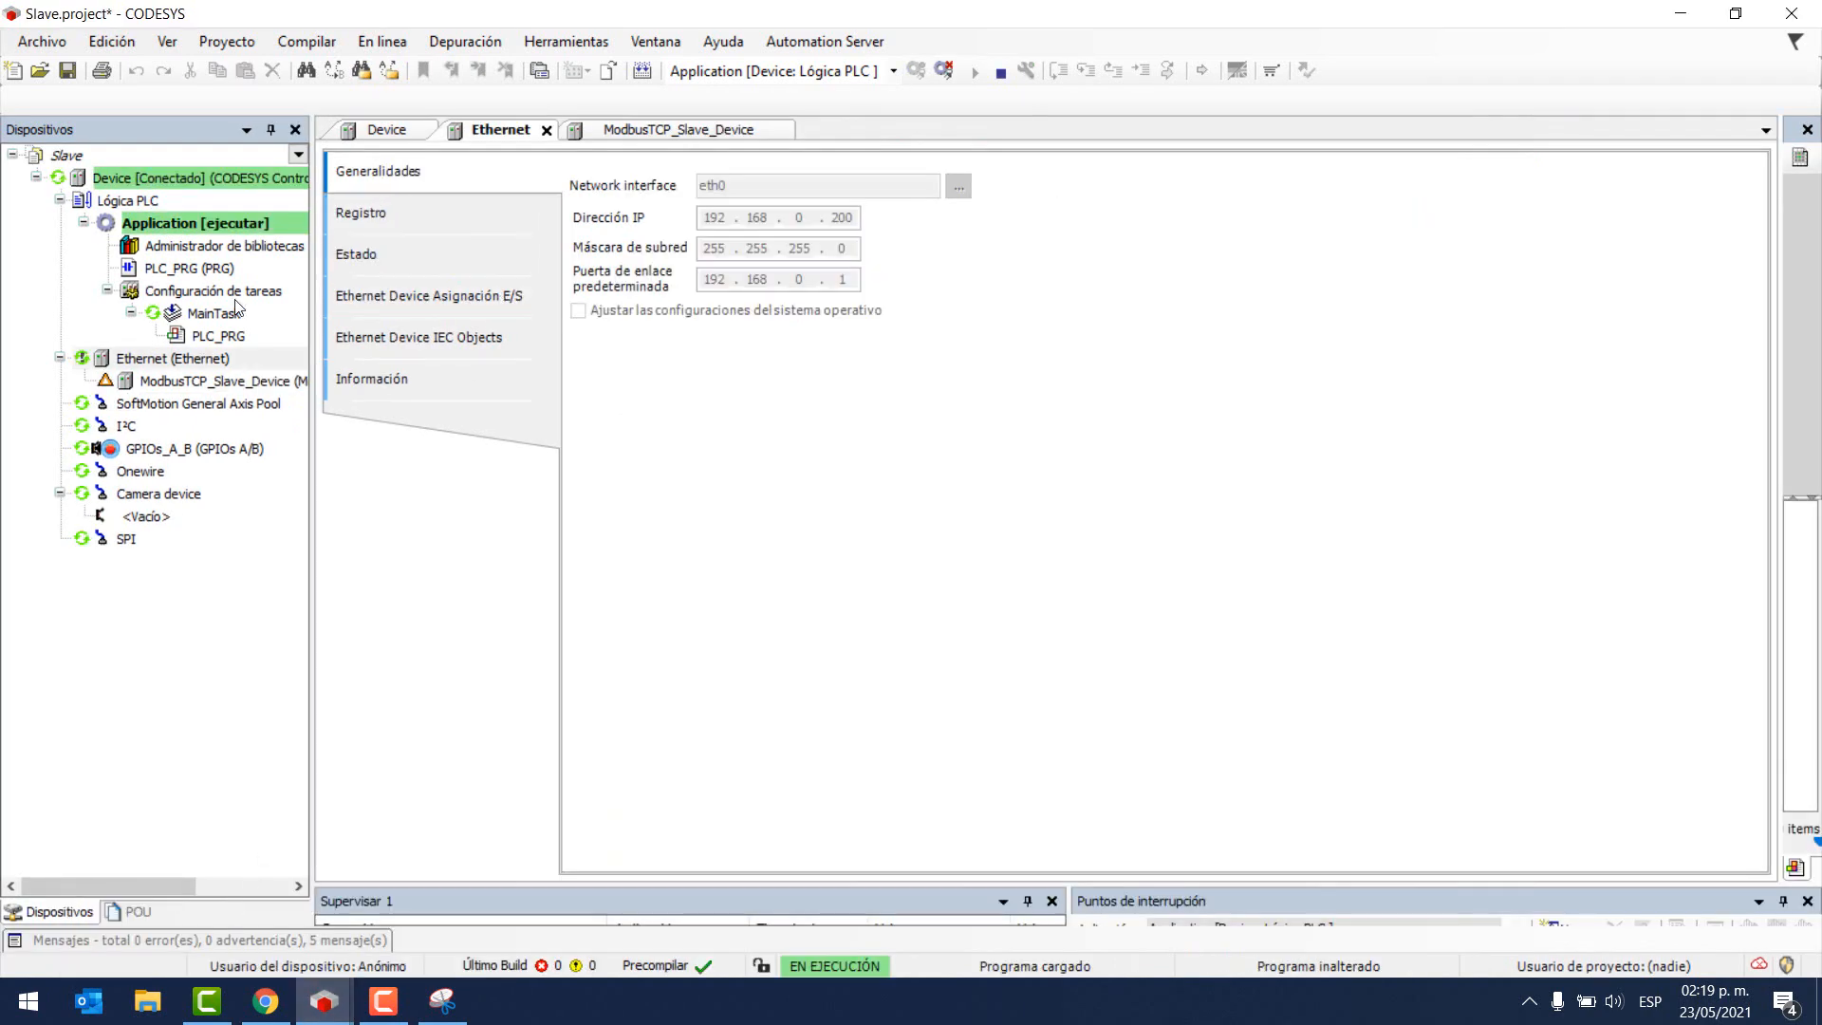
pyautogui.doubleClick(181, 379)
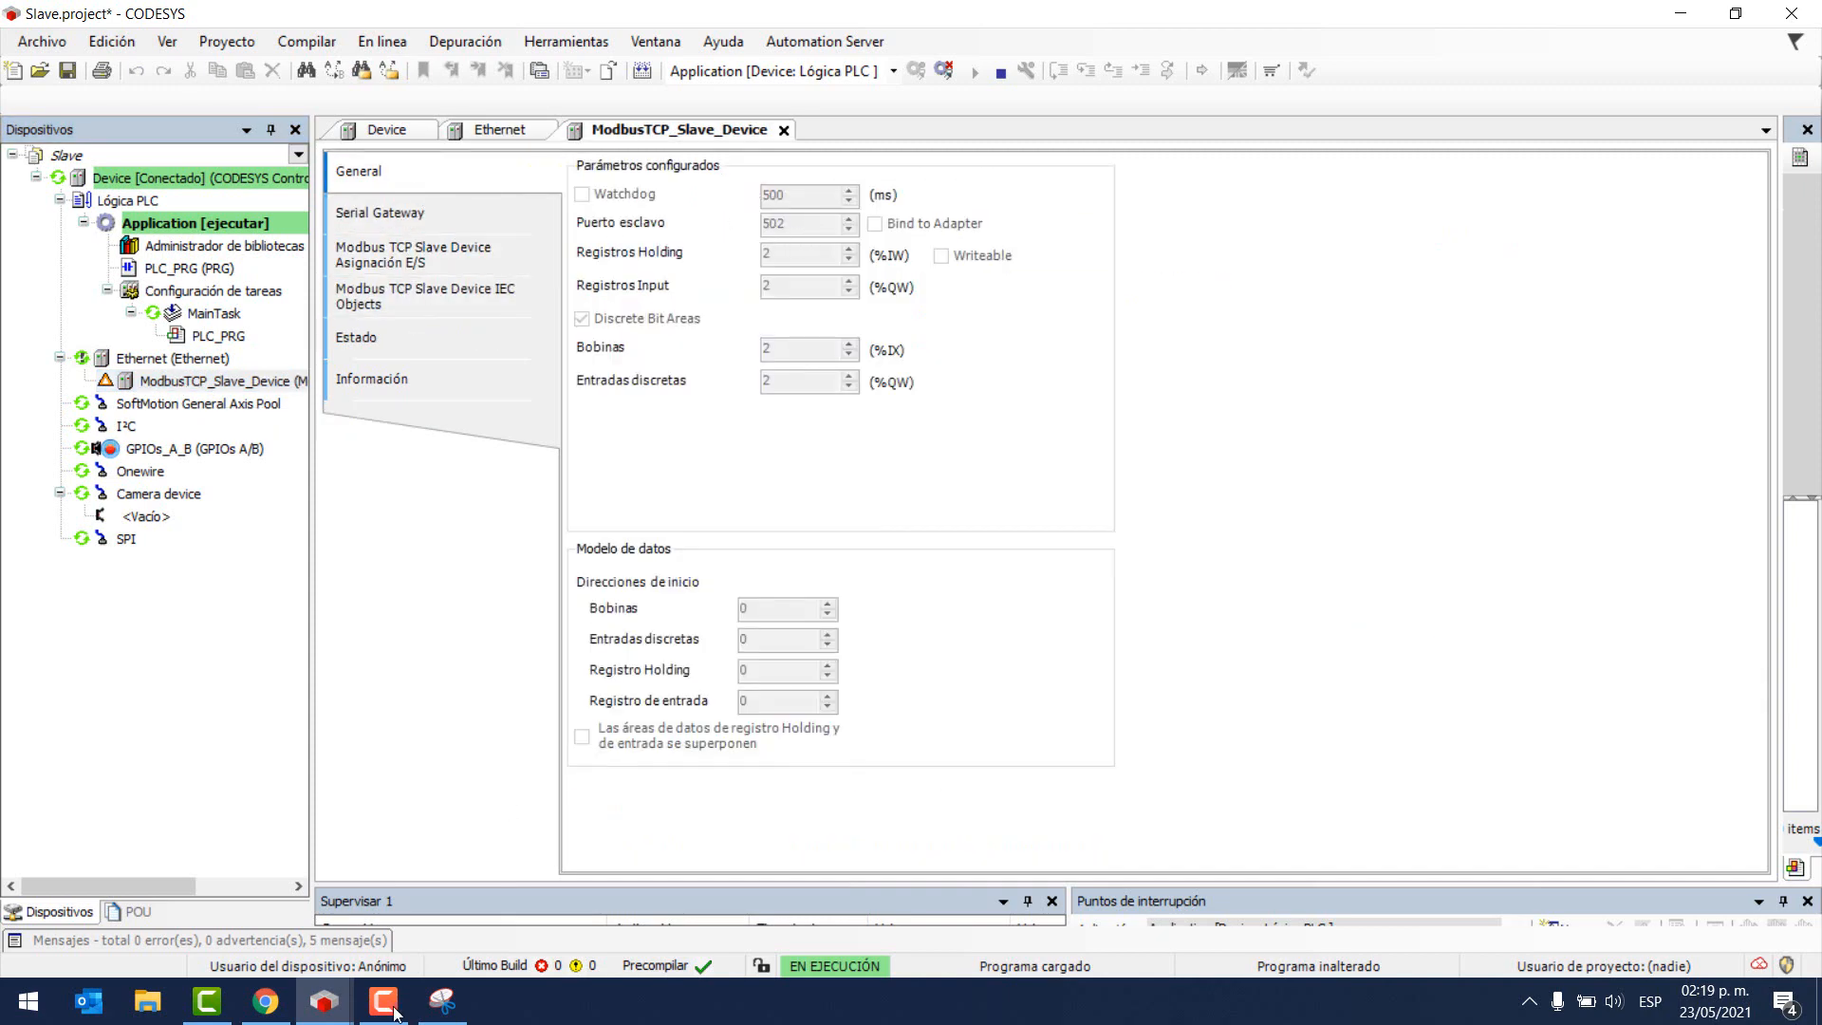
pyautogui.click(325, 1004)
pyautogui.click(480, 897)
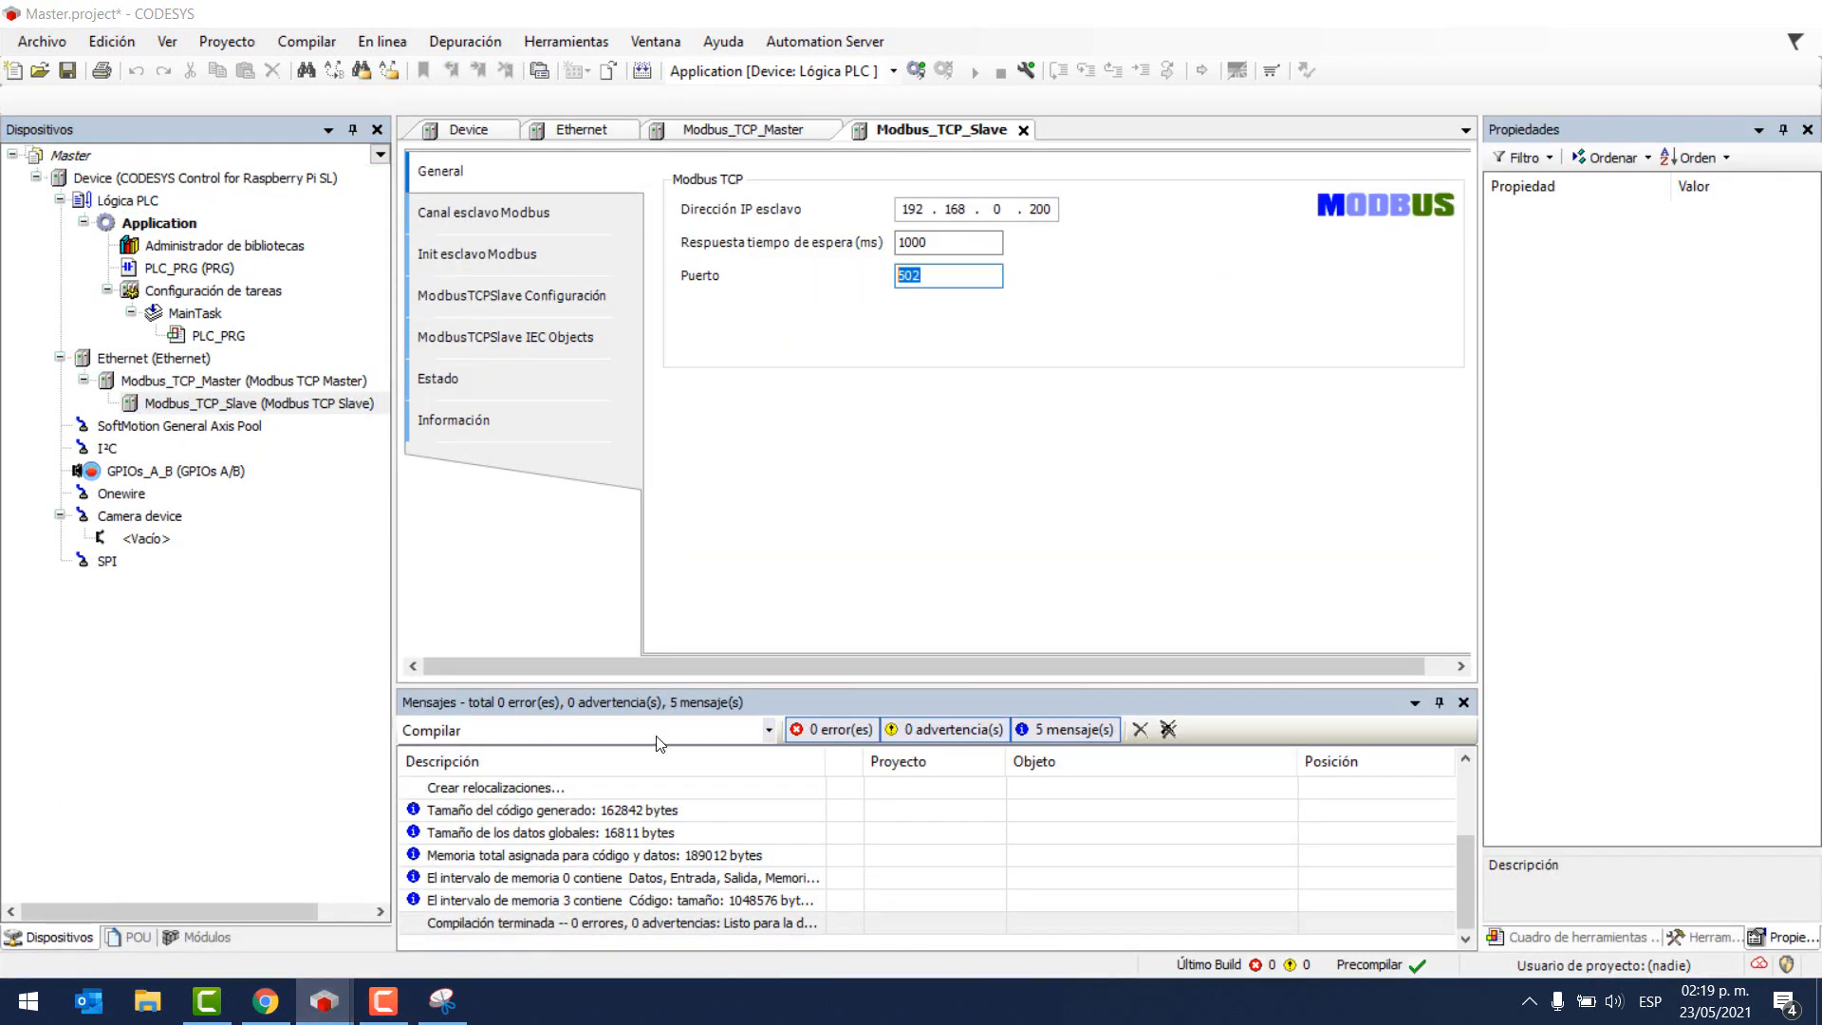
# - Check the holding registers in the Slave project and add a Write Multiple Registers (function code 16) channel with length 2 to Modbus_TCP_Slave
pyautogui.click(528, 215)
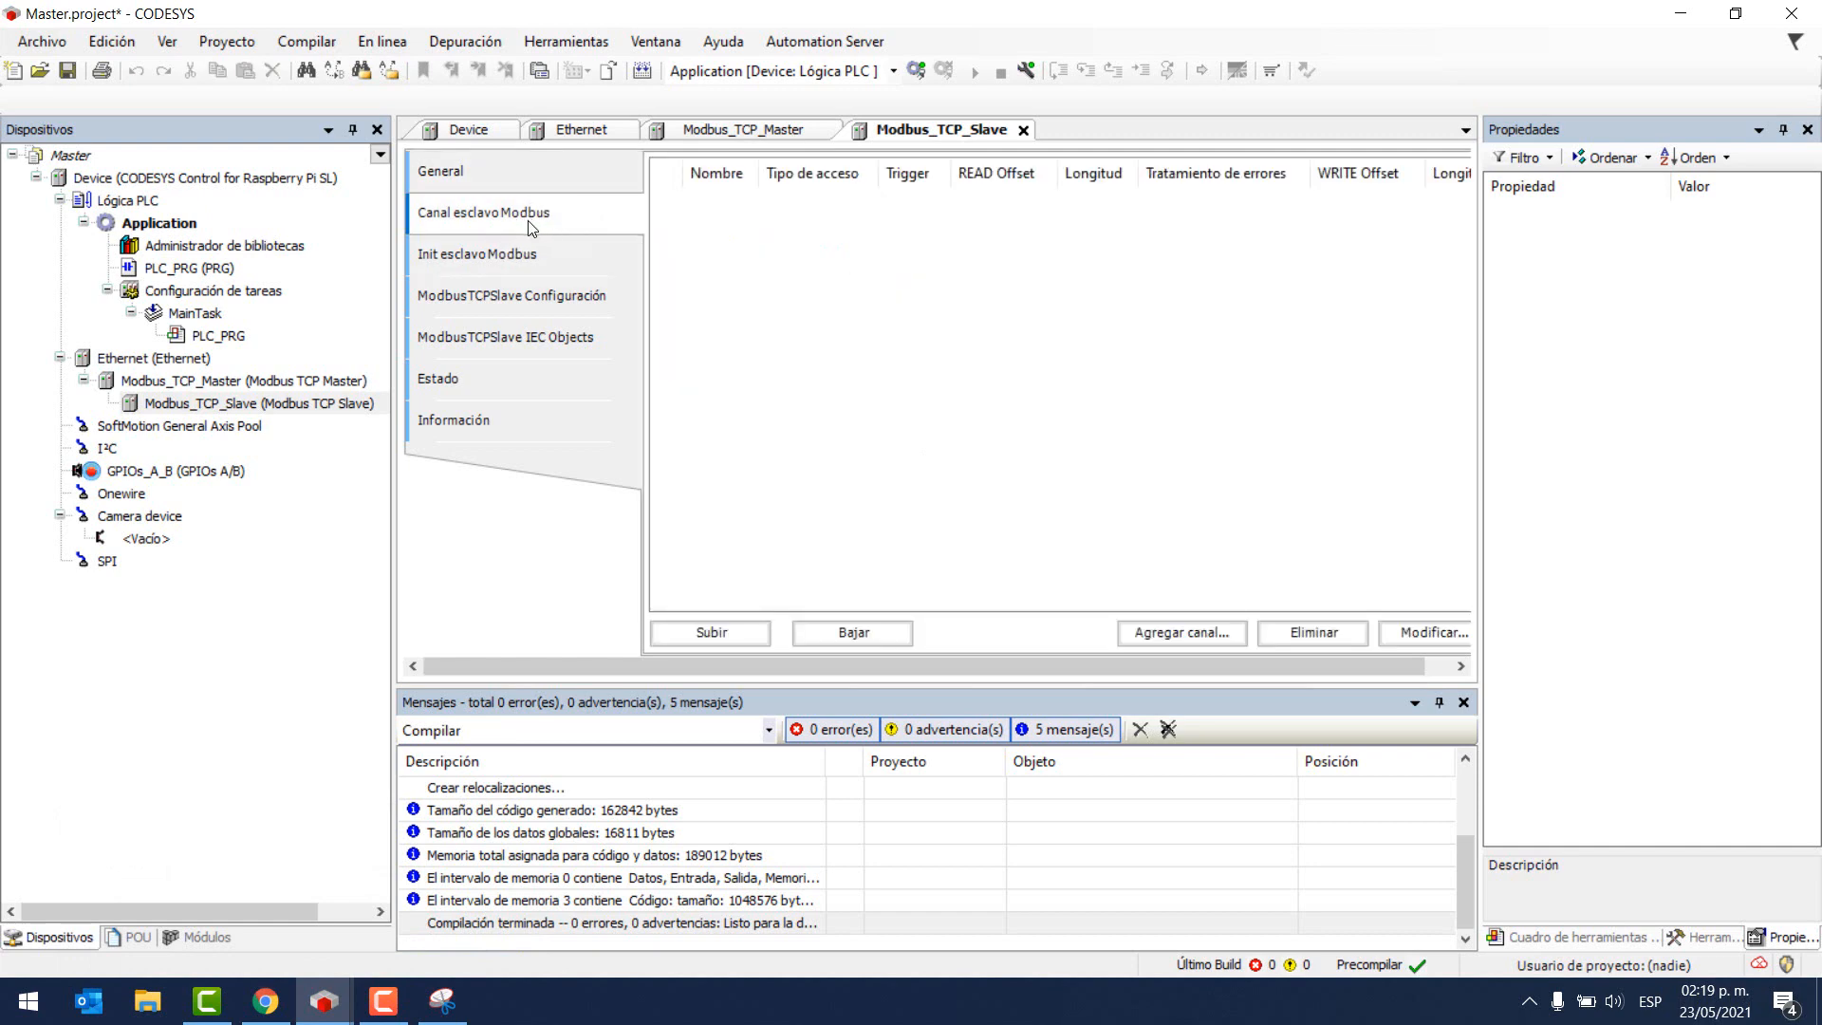
pyautogui.click(324, 1004)
pyautogui.click(221, 926)
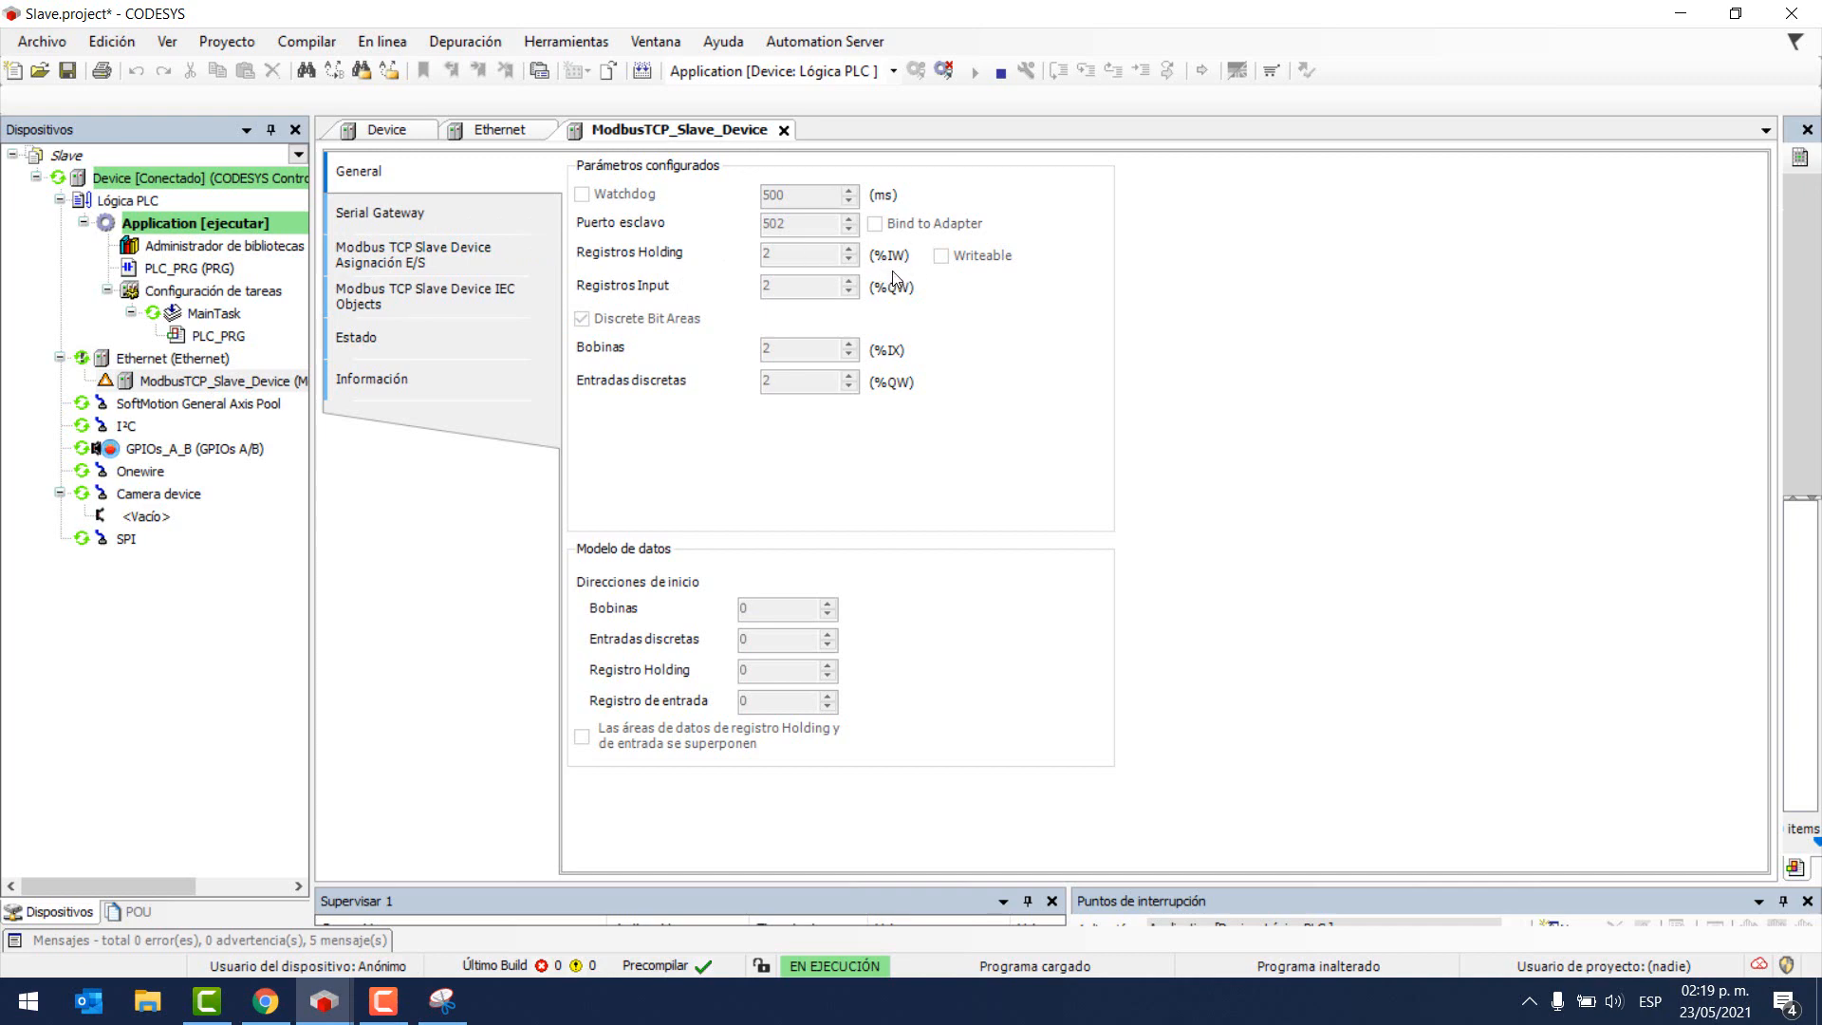
pyautogui.moveTo(316, 1014)
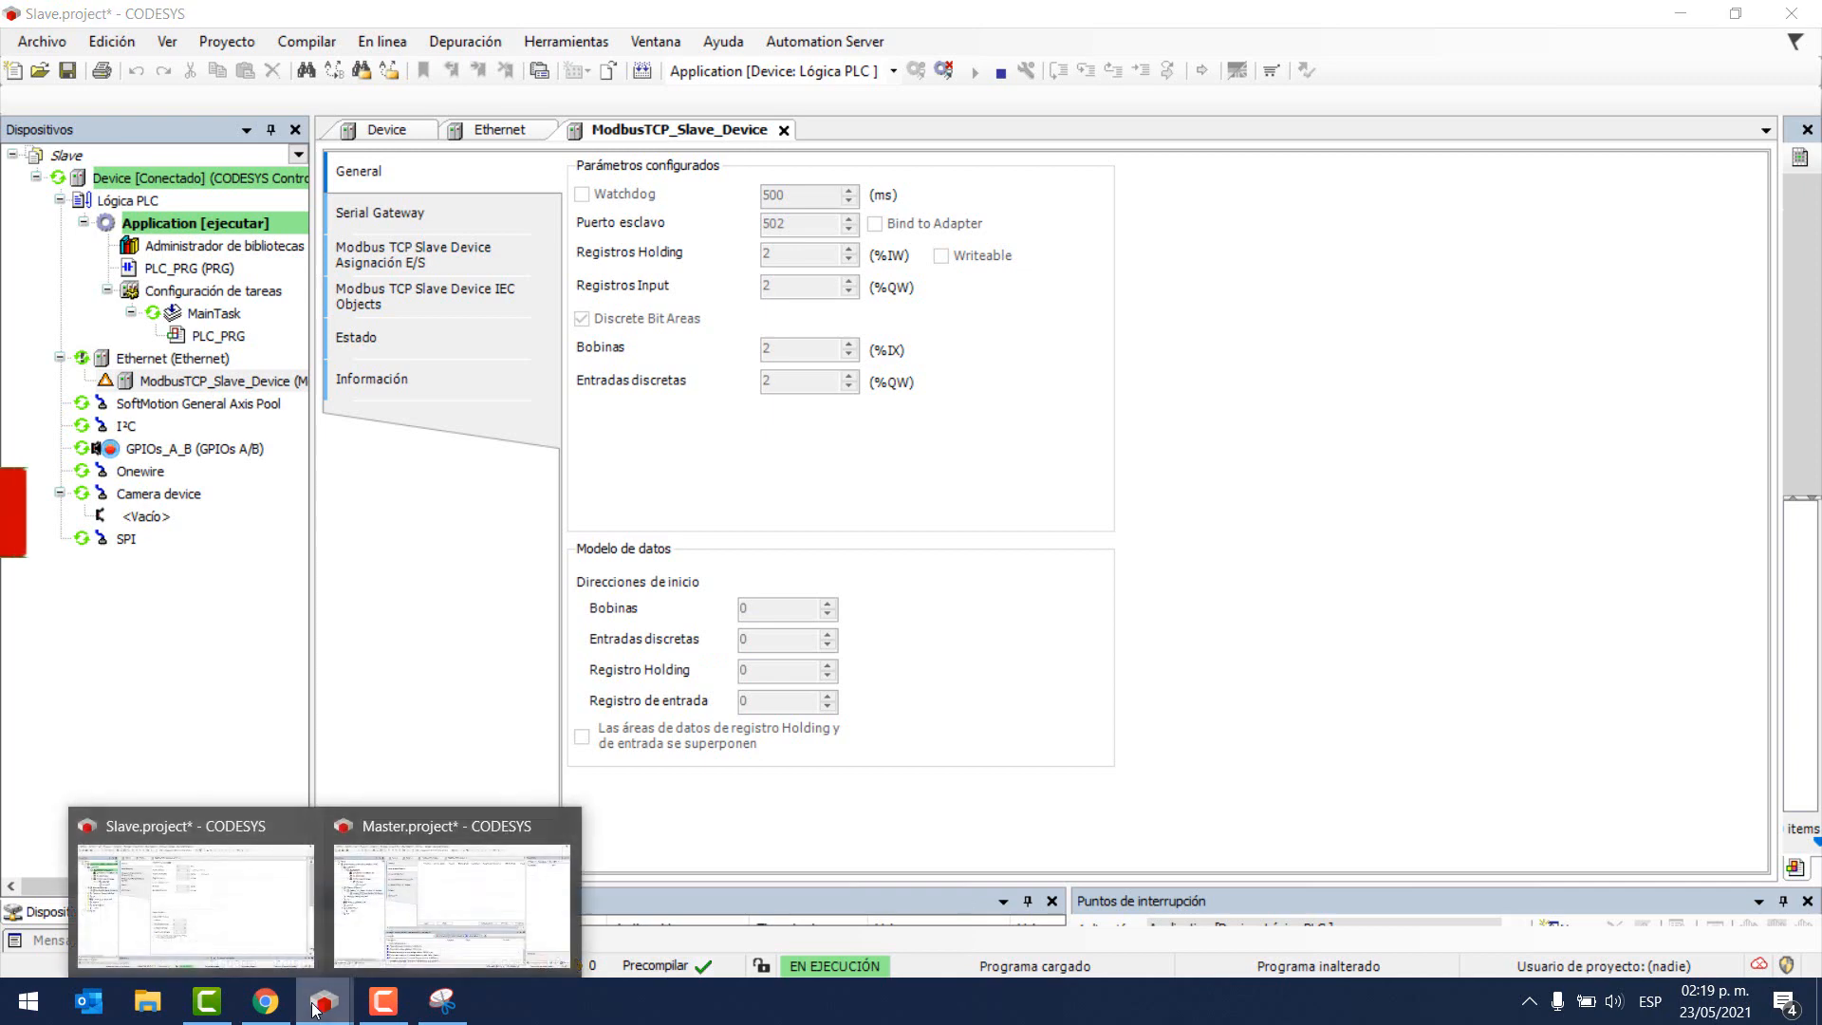
pyautogui.click(404, 913)
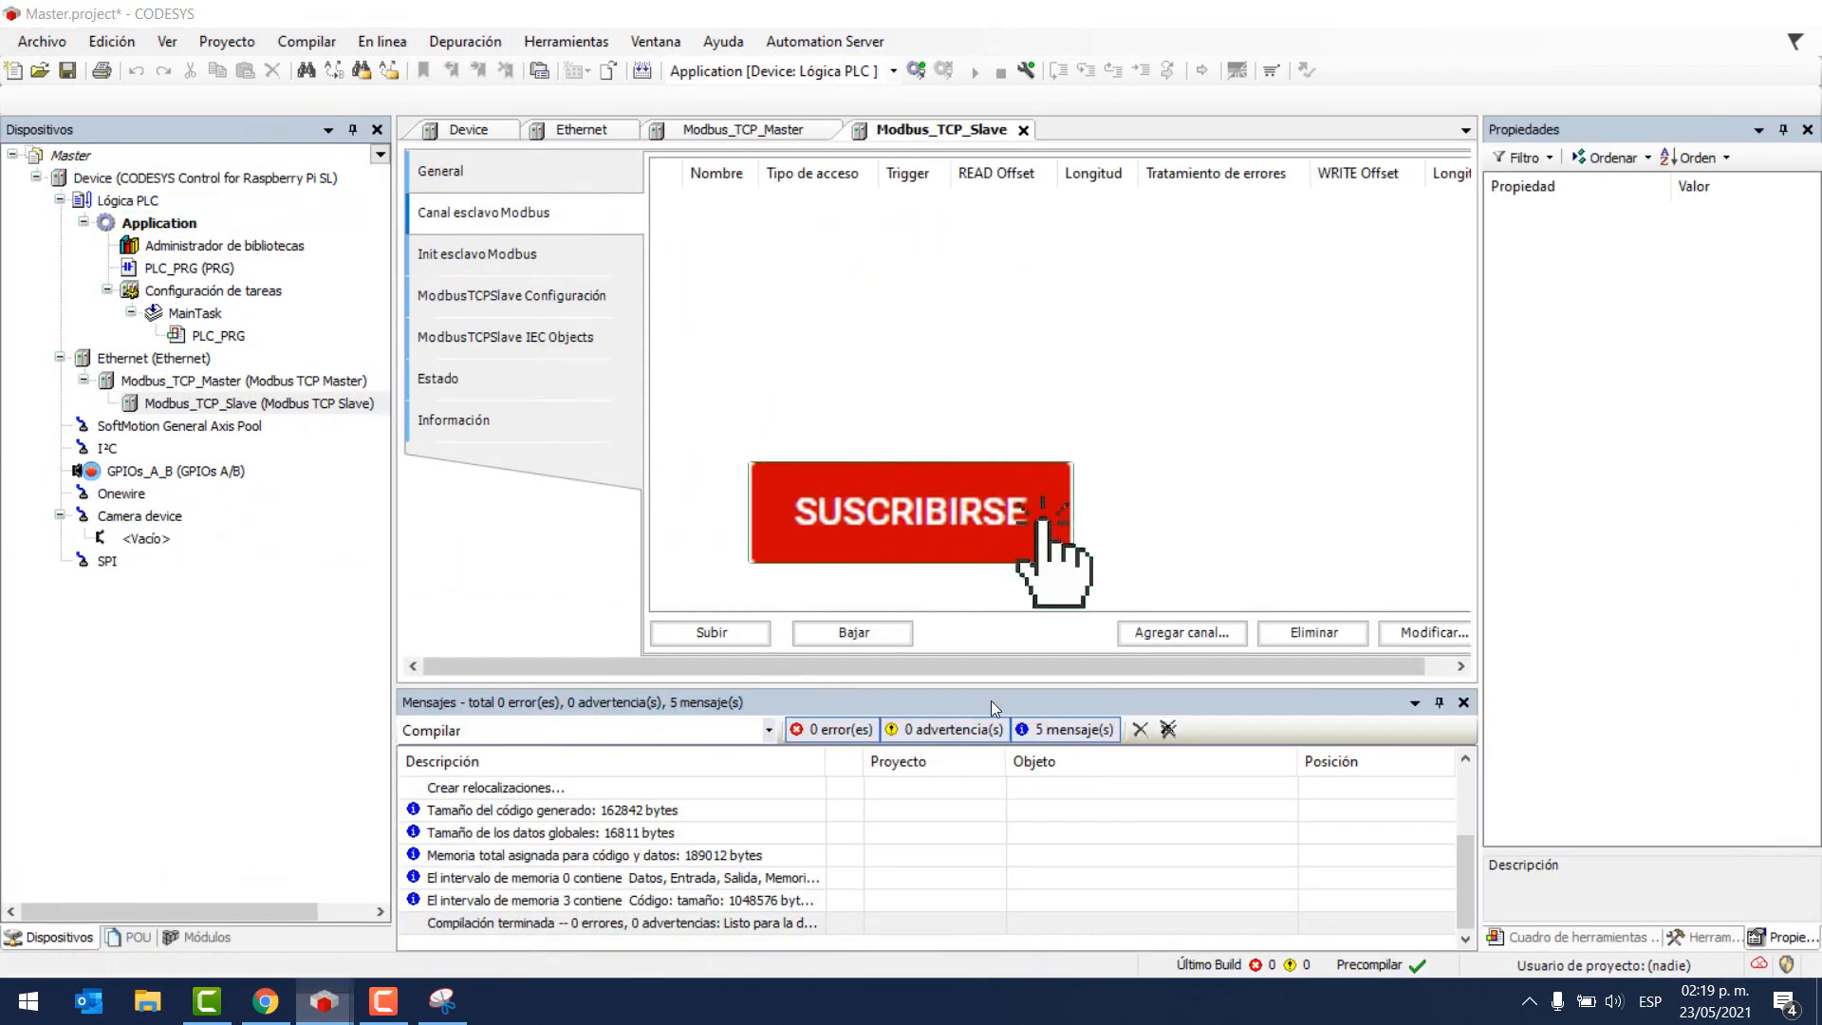
pyautogui.click(1184, 633)
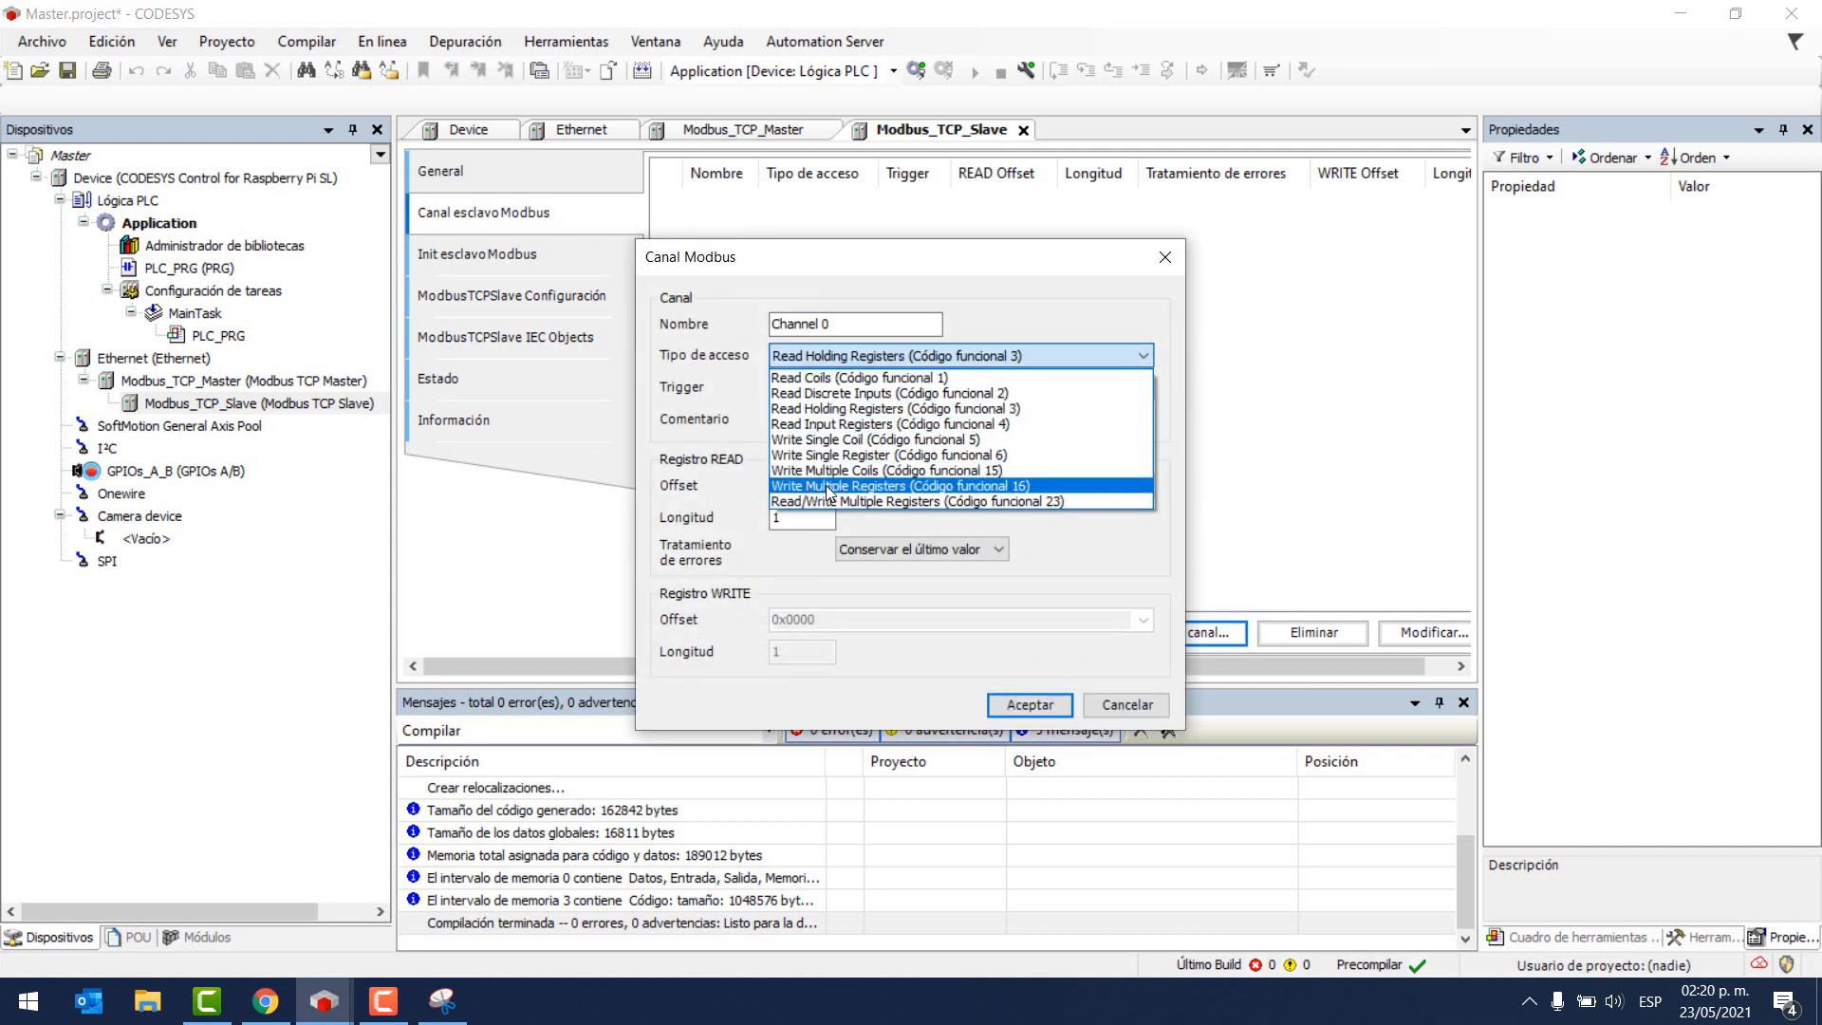
pyautogui.click(882, 485)
pyautogui.doubleClick(803, 650)
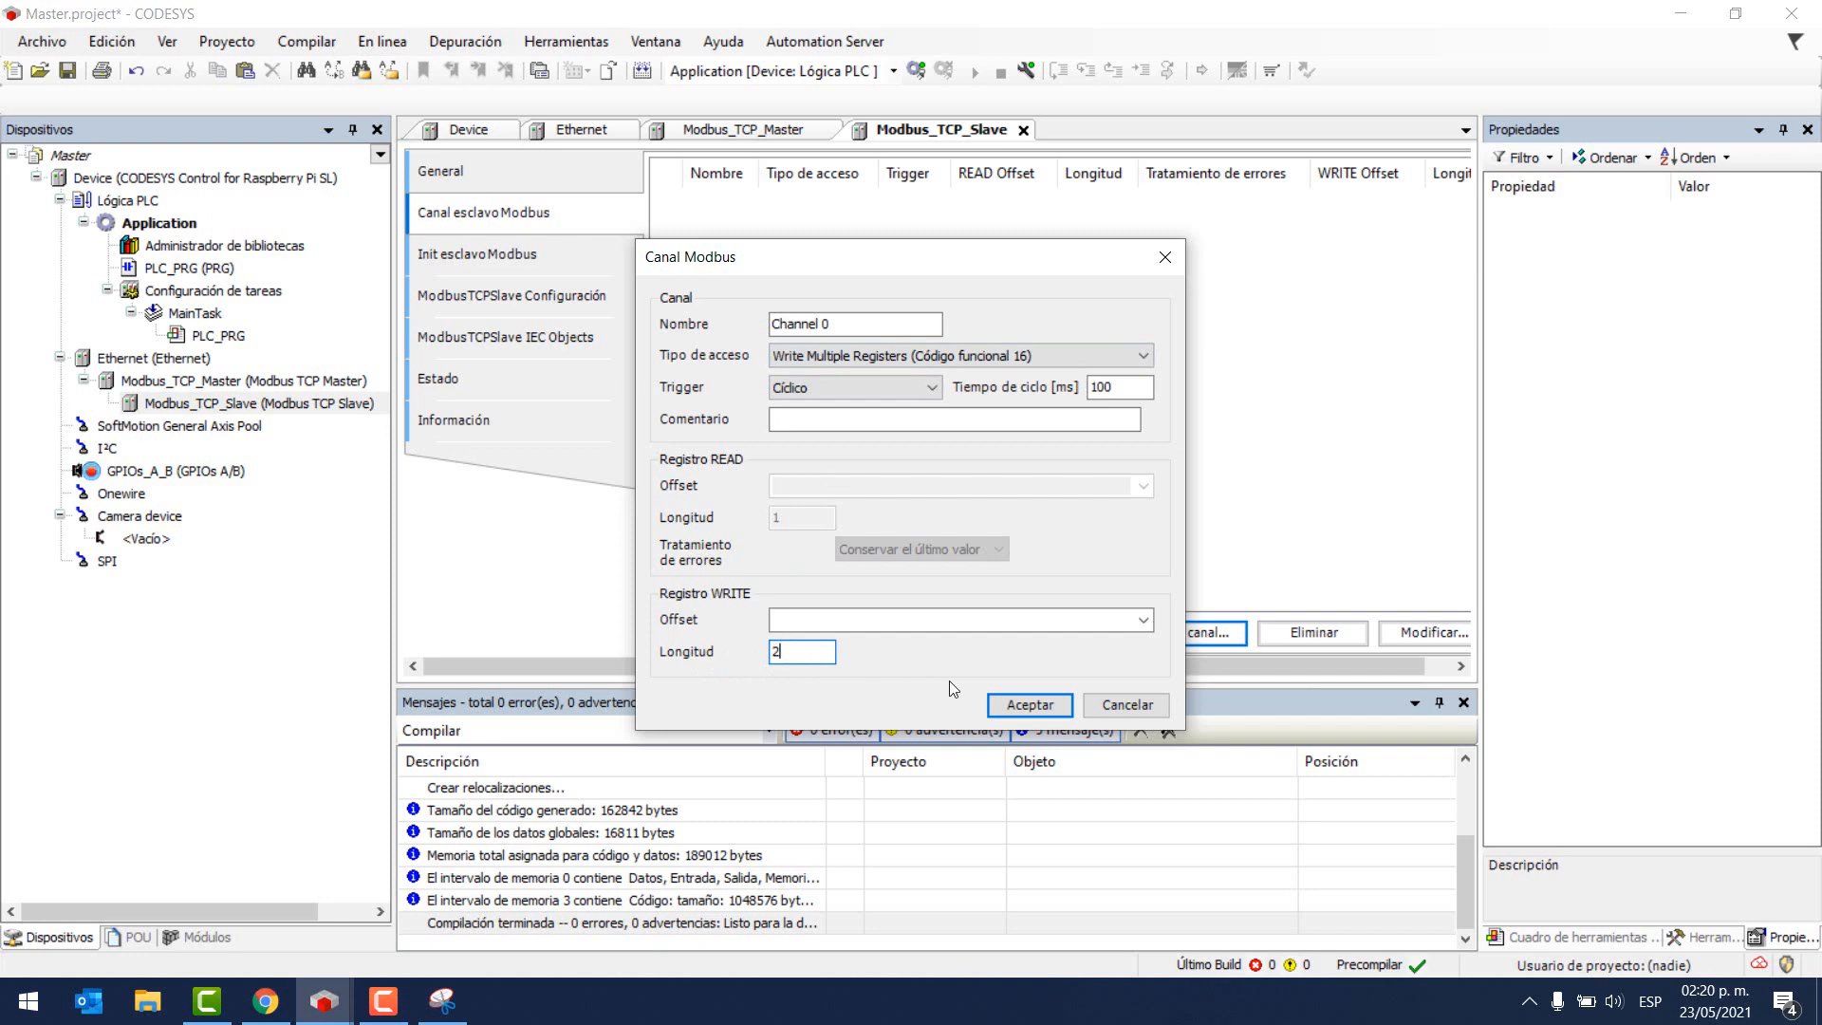
pyautogui.click(1014, 707)
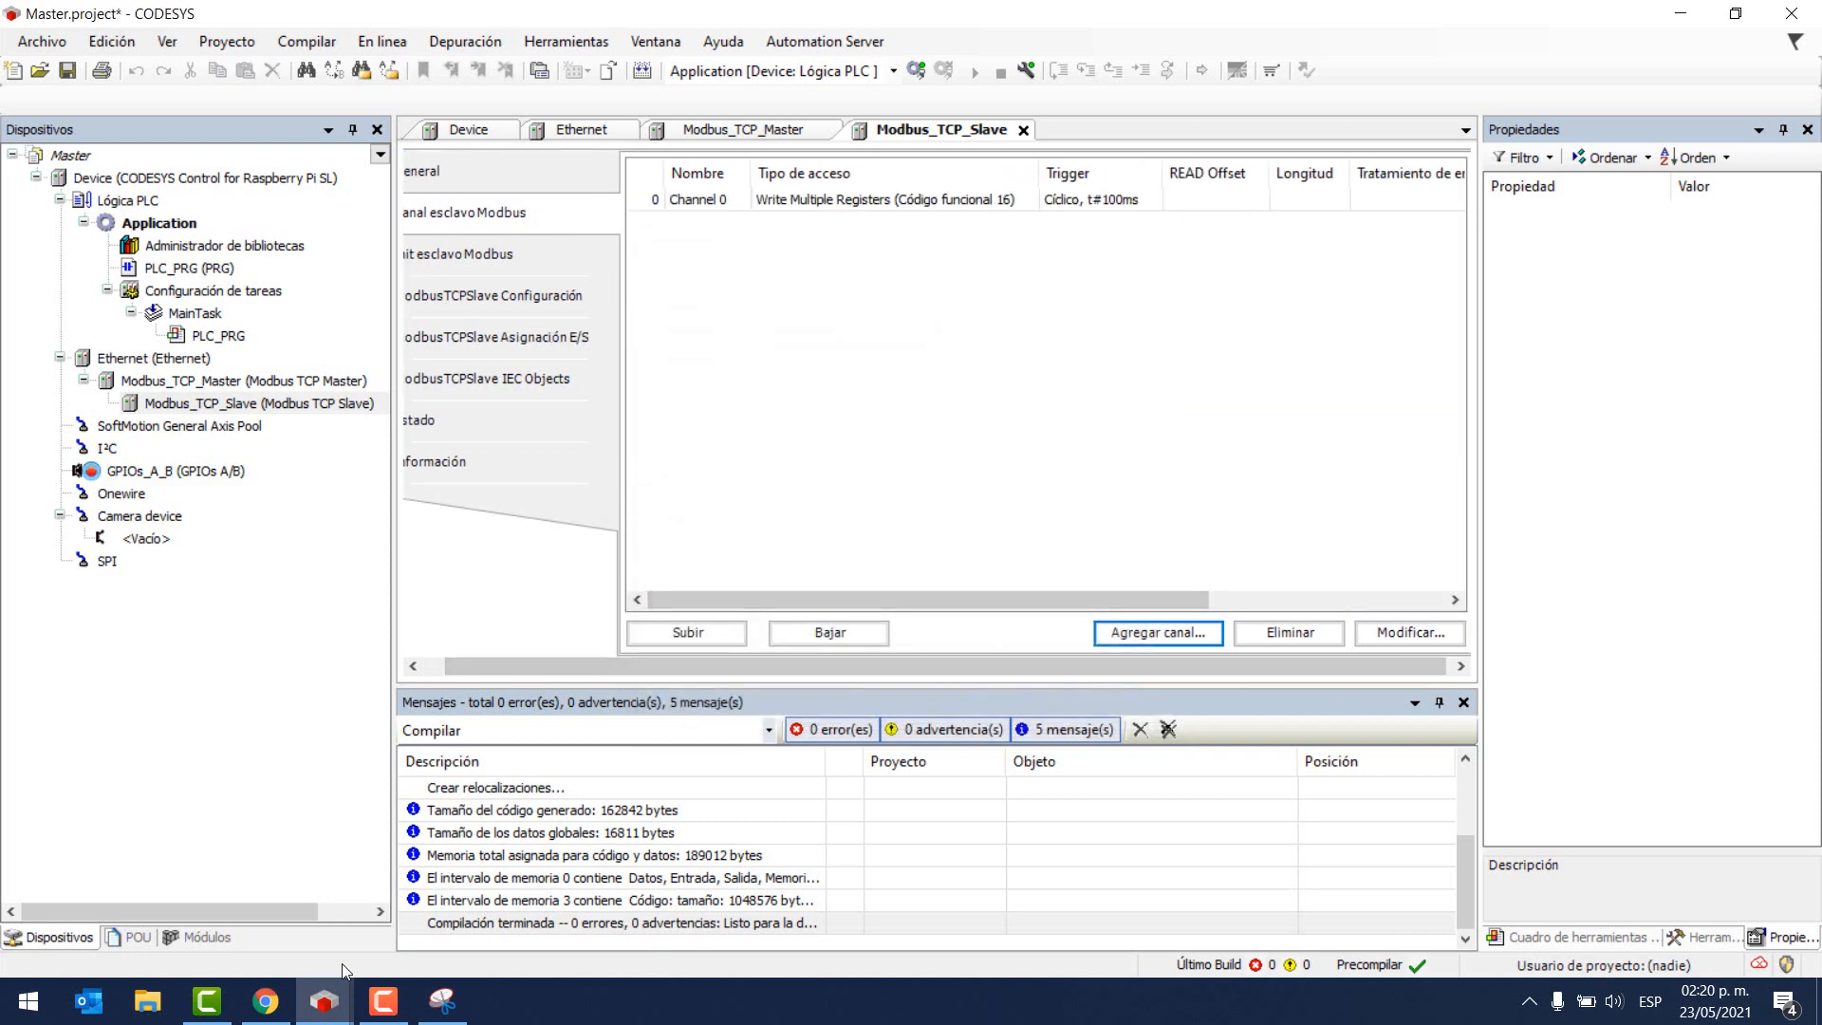
# - Check the input registers in the Slave project and add a Read Input Registers (function code 4) channel with length 2 to Modbus_TCP_Slave
pyautogui.moveTo(323, 1001)
pyautogui.click(292, 959)
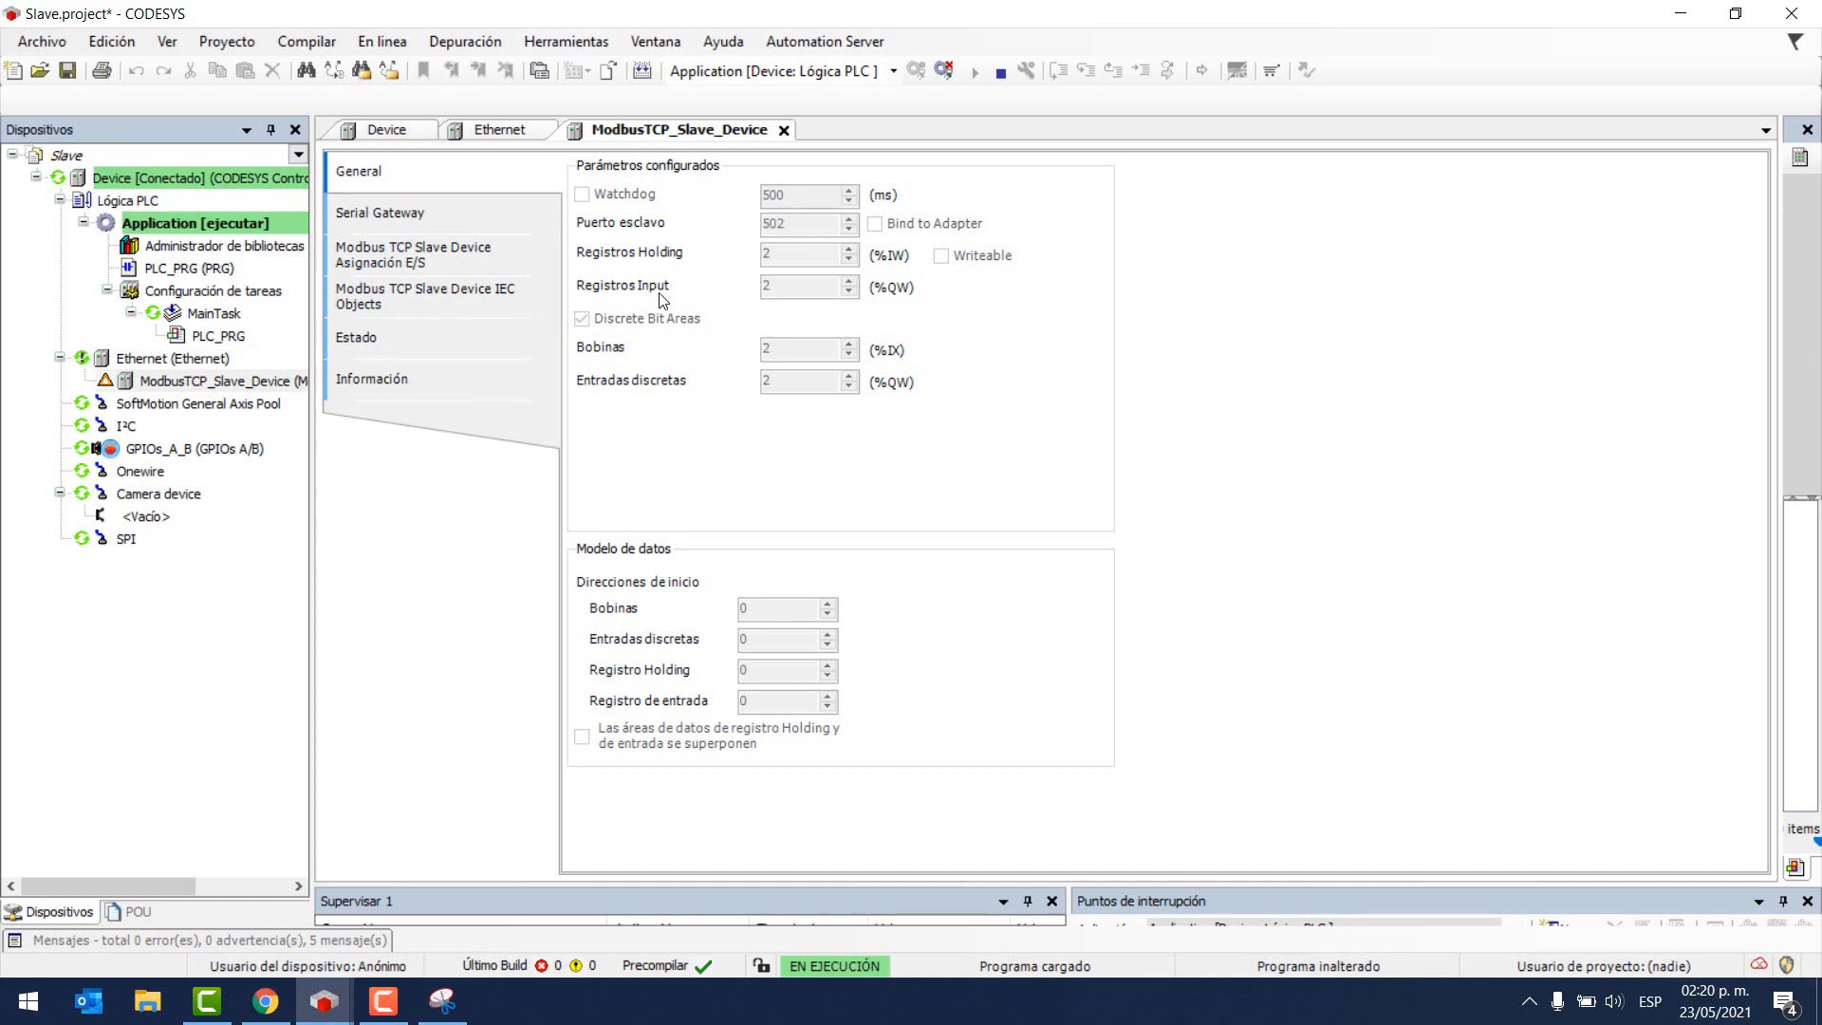
pyautogui.moveTo(327, 1004)
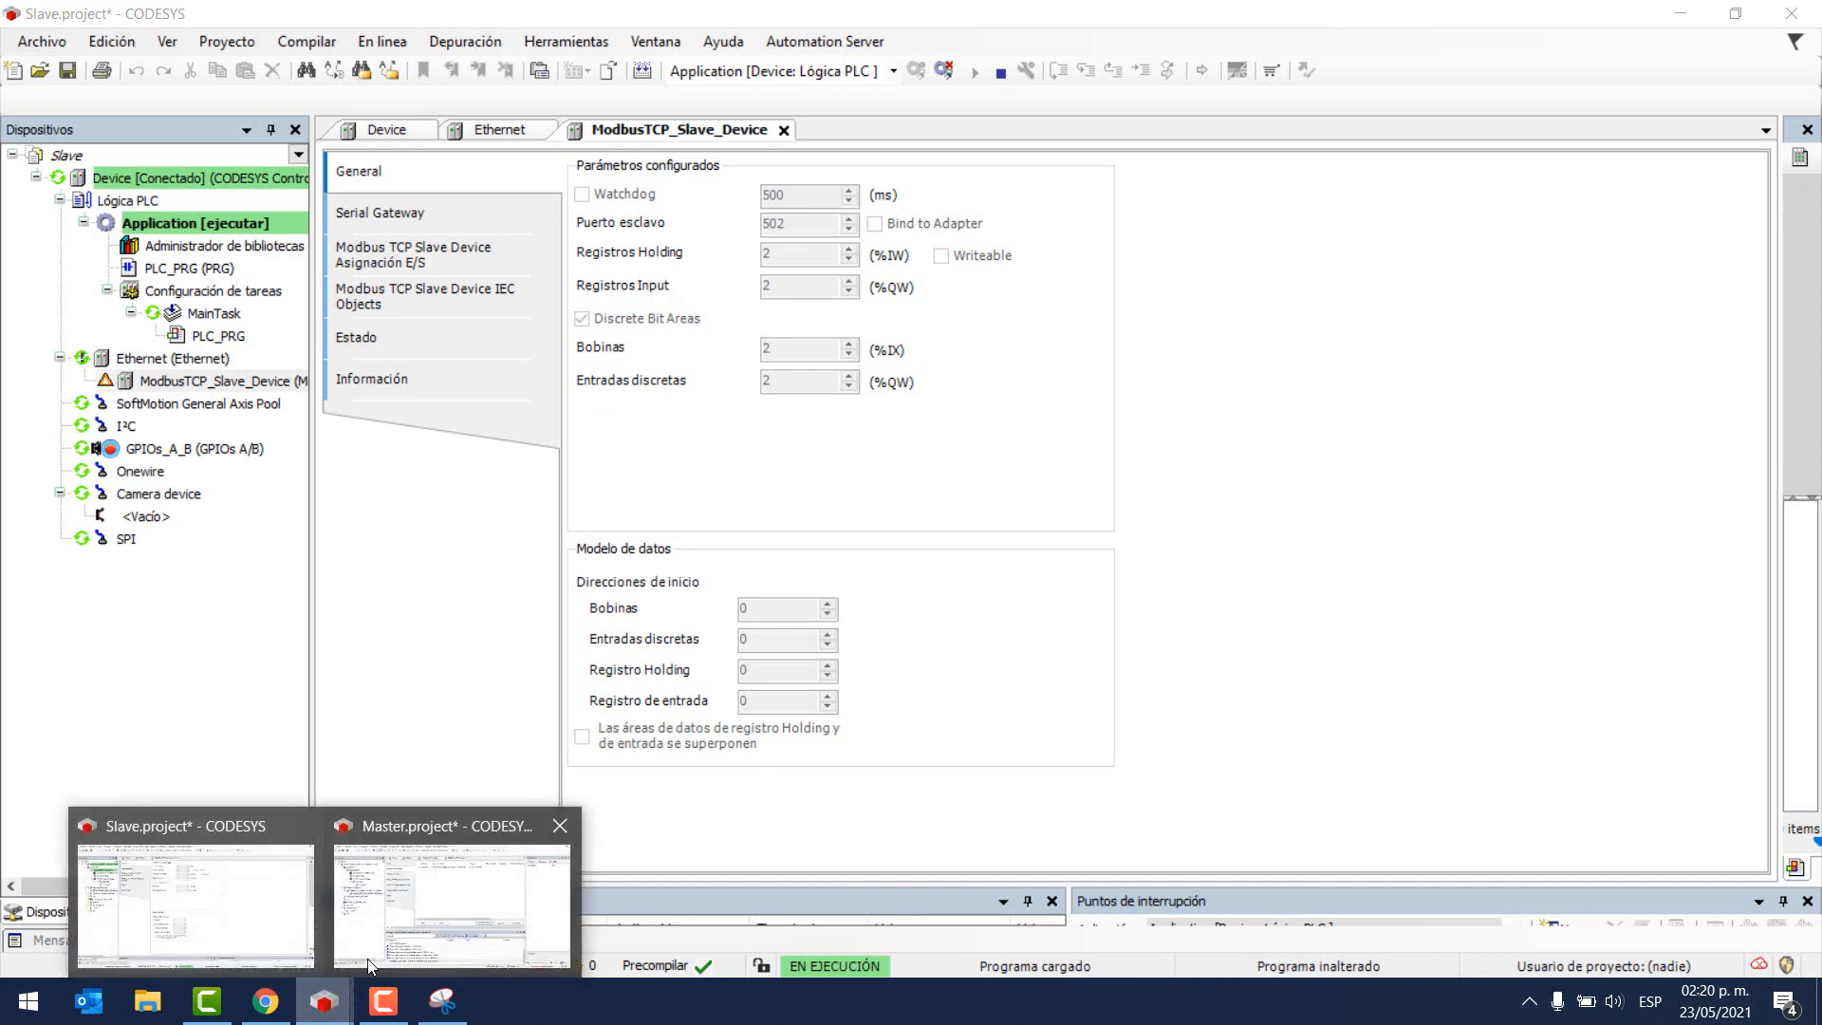
pyautogui.click(392, 909)
pyautogui.click(1115, 642)
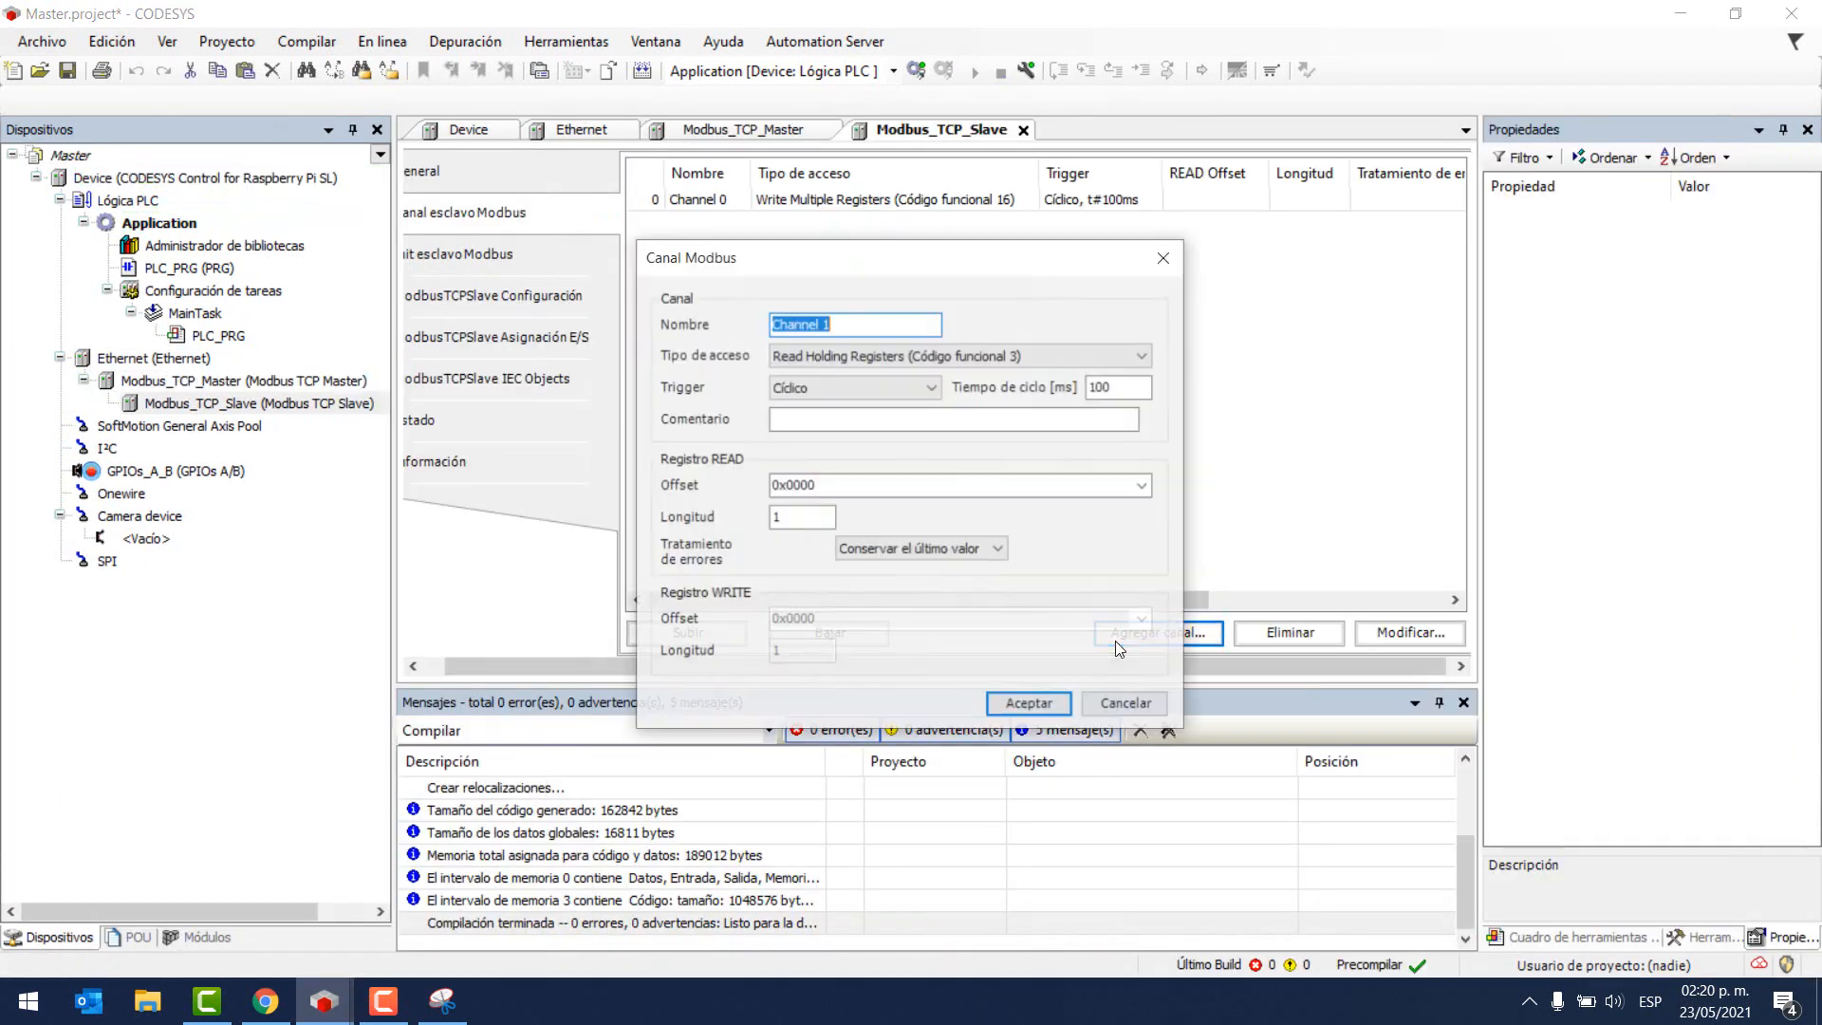
pyautogui.click(858, 356)
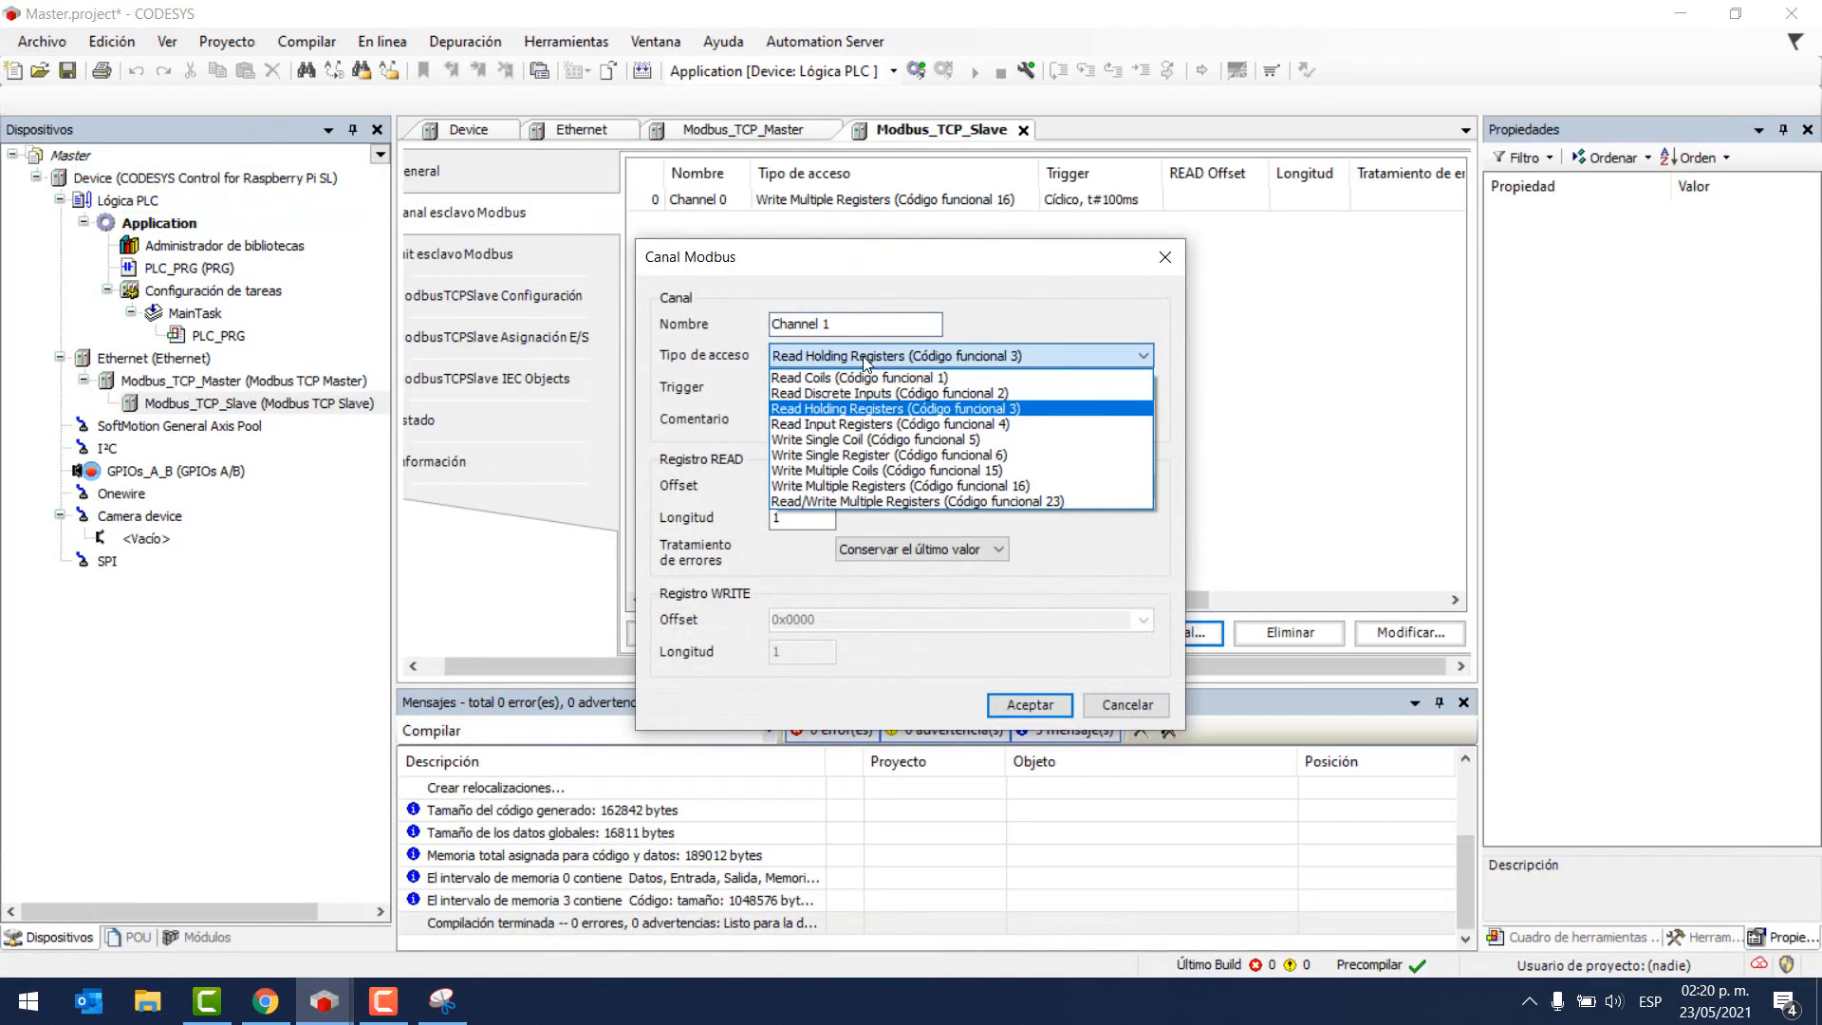
pyautogui.click(859, 424)
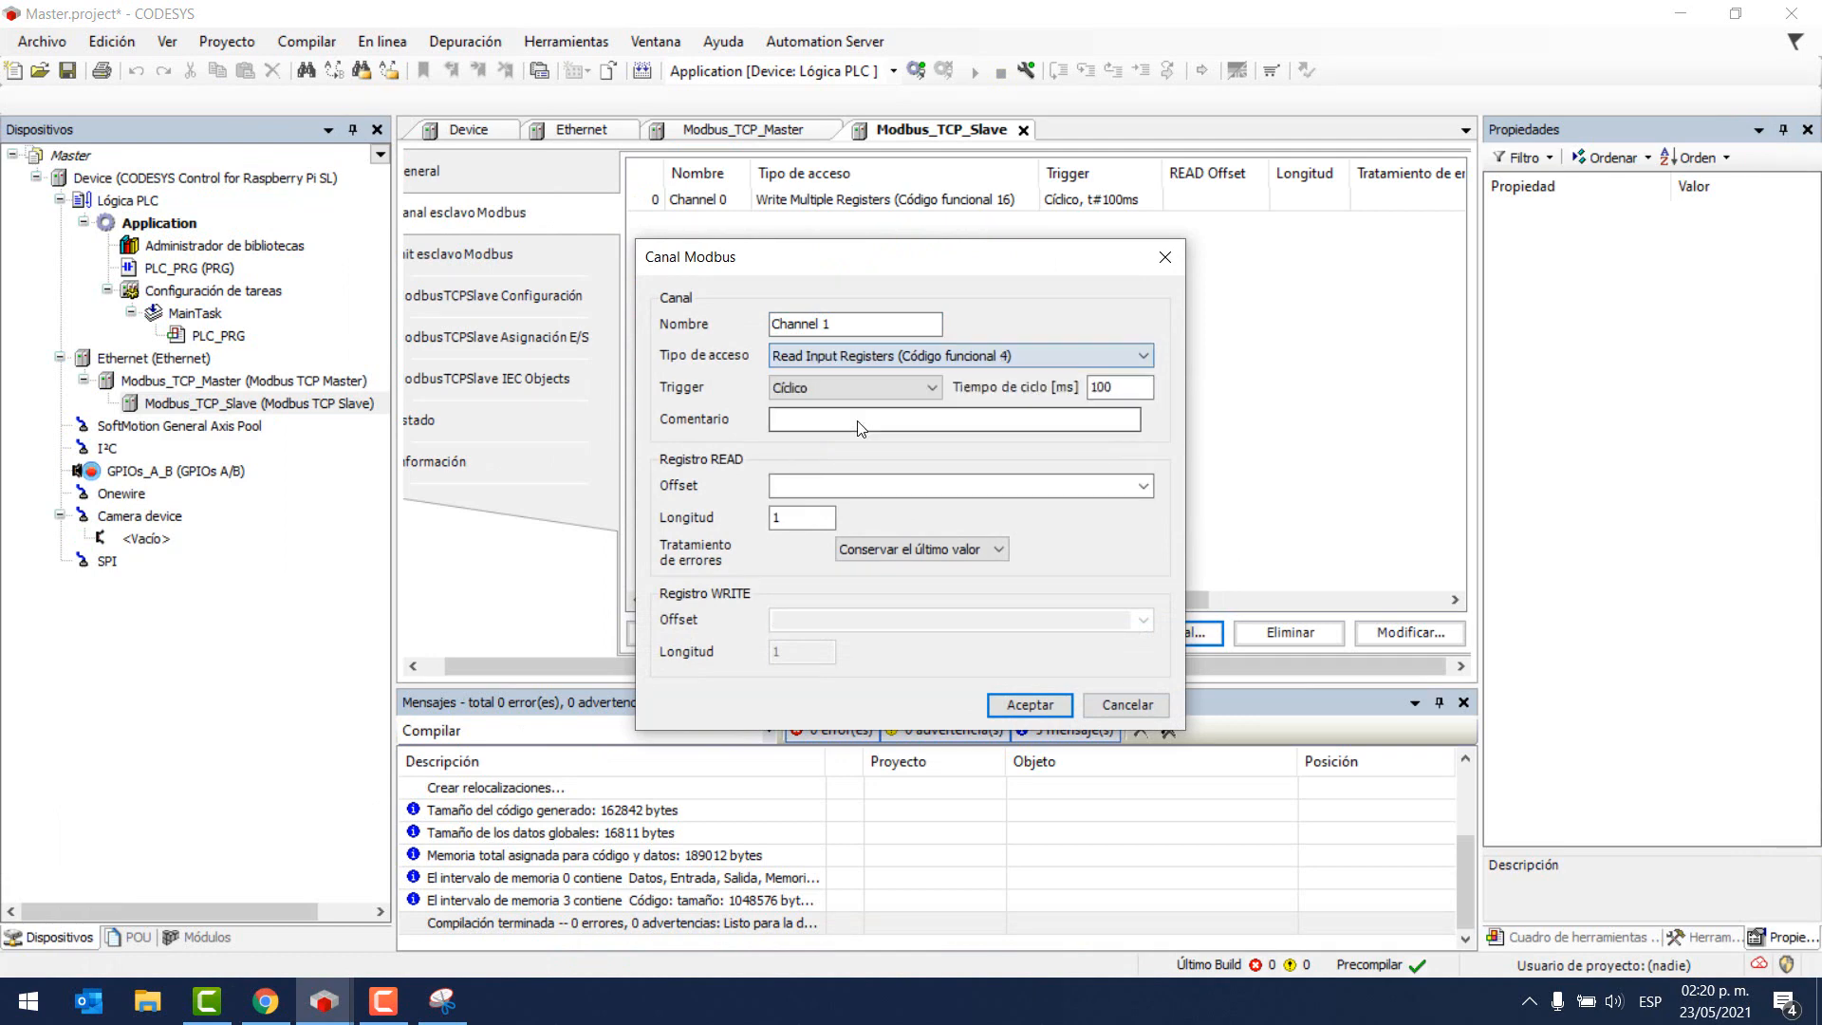
pyautogui.doubleClick(780, 519)
pyautogui.write('2')
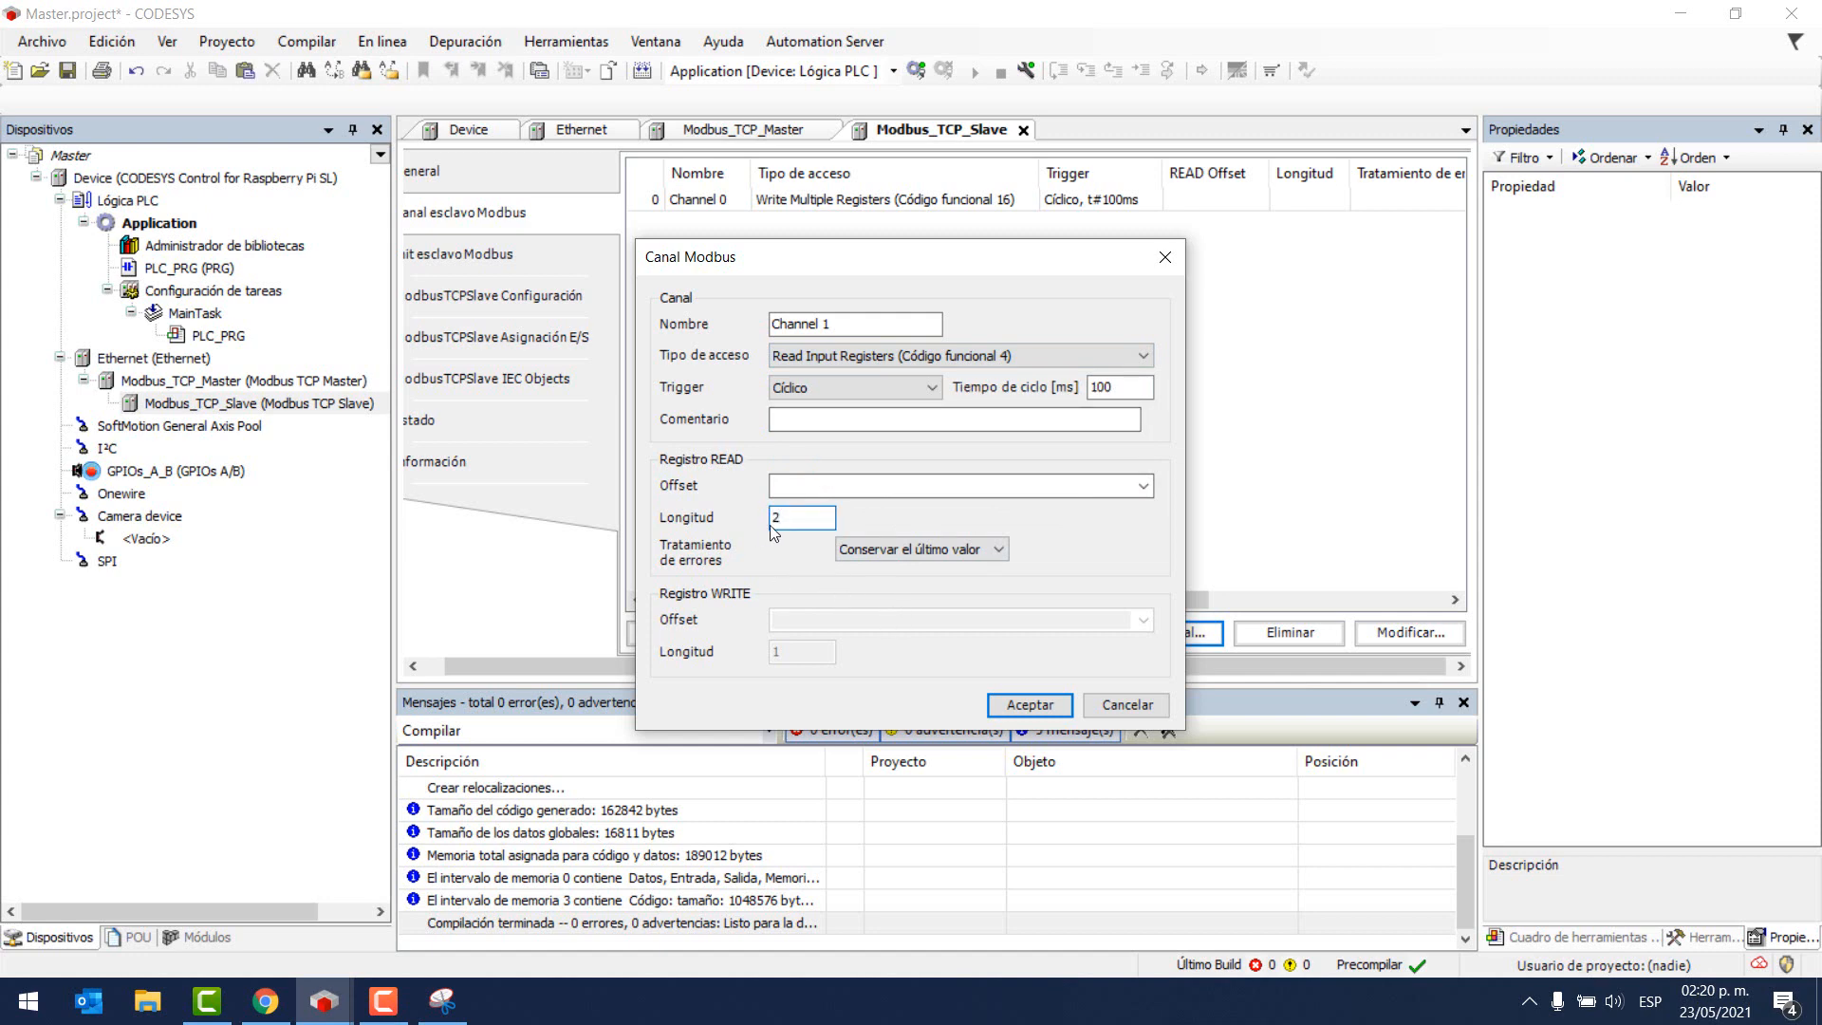
pyautogui.click(1008, 710)
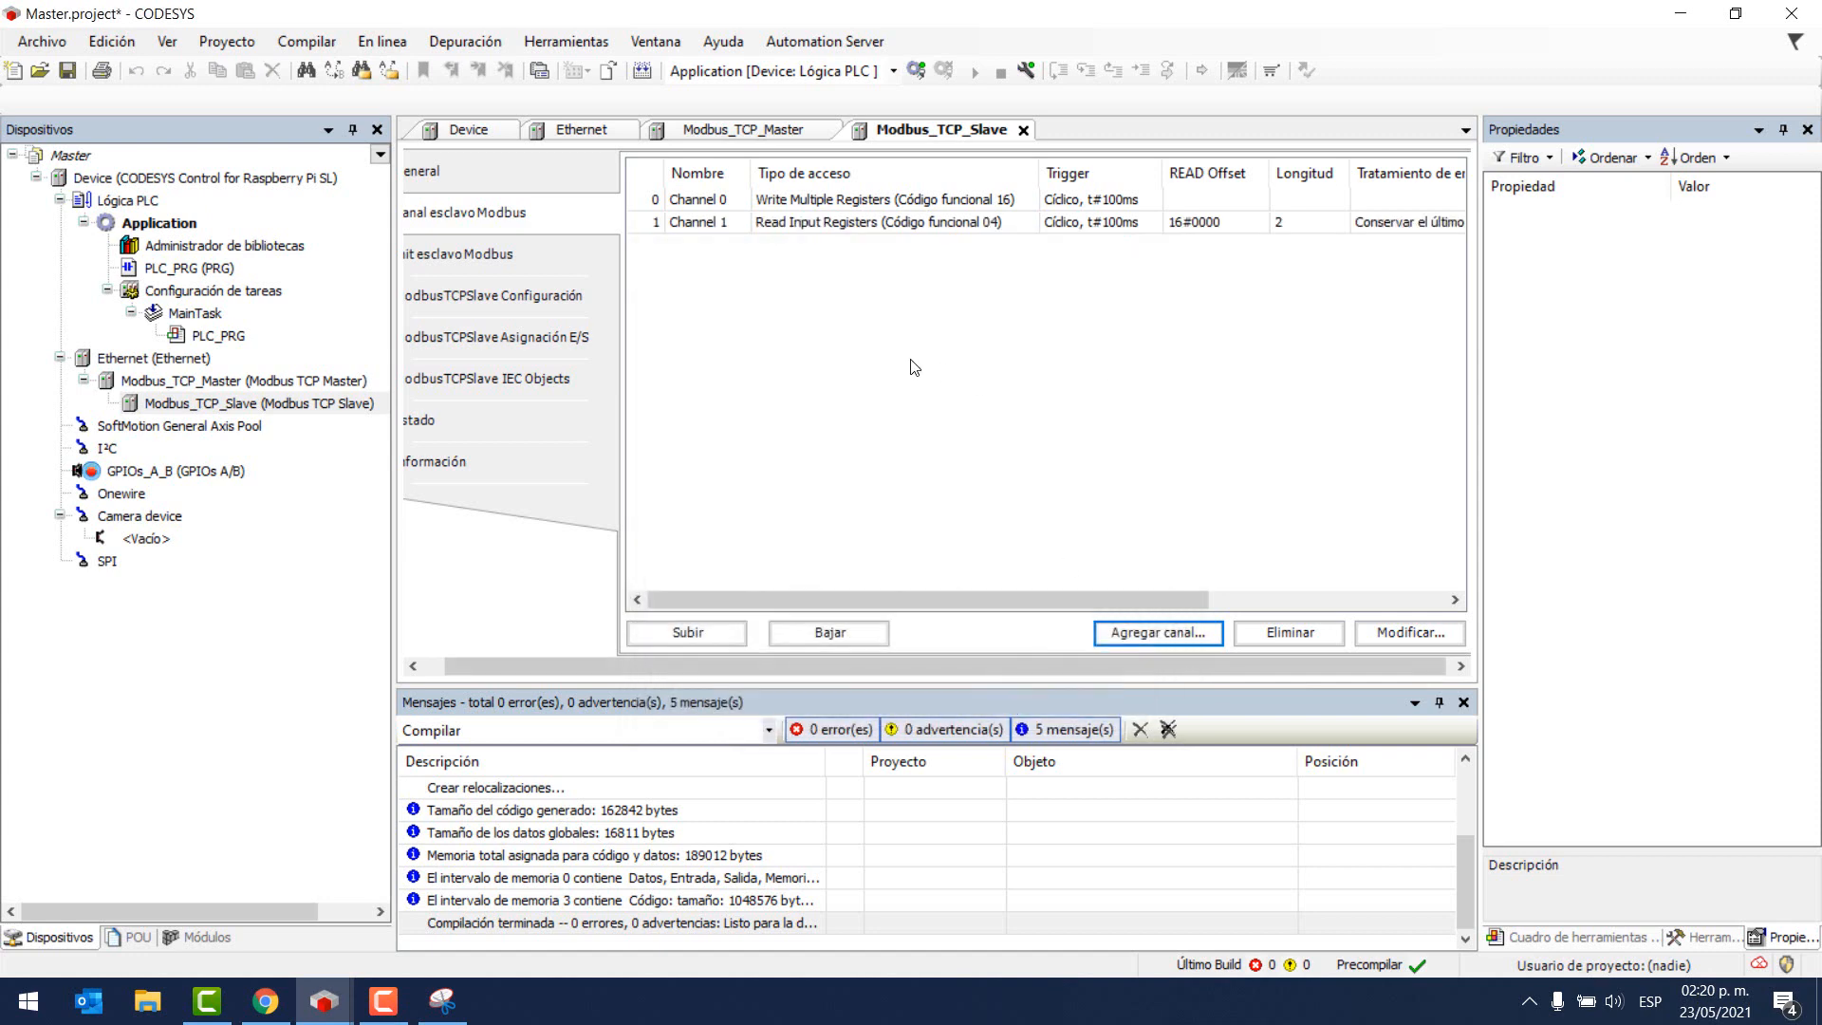
# - Check the coils in the Slave project and add a Write Multiple Coils (function code 15) channel with length 2 to Modbus_TCP_Slave
pyautogui.moveTo(330, 1004)
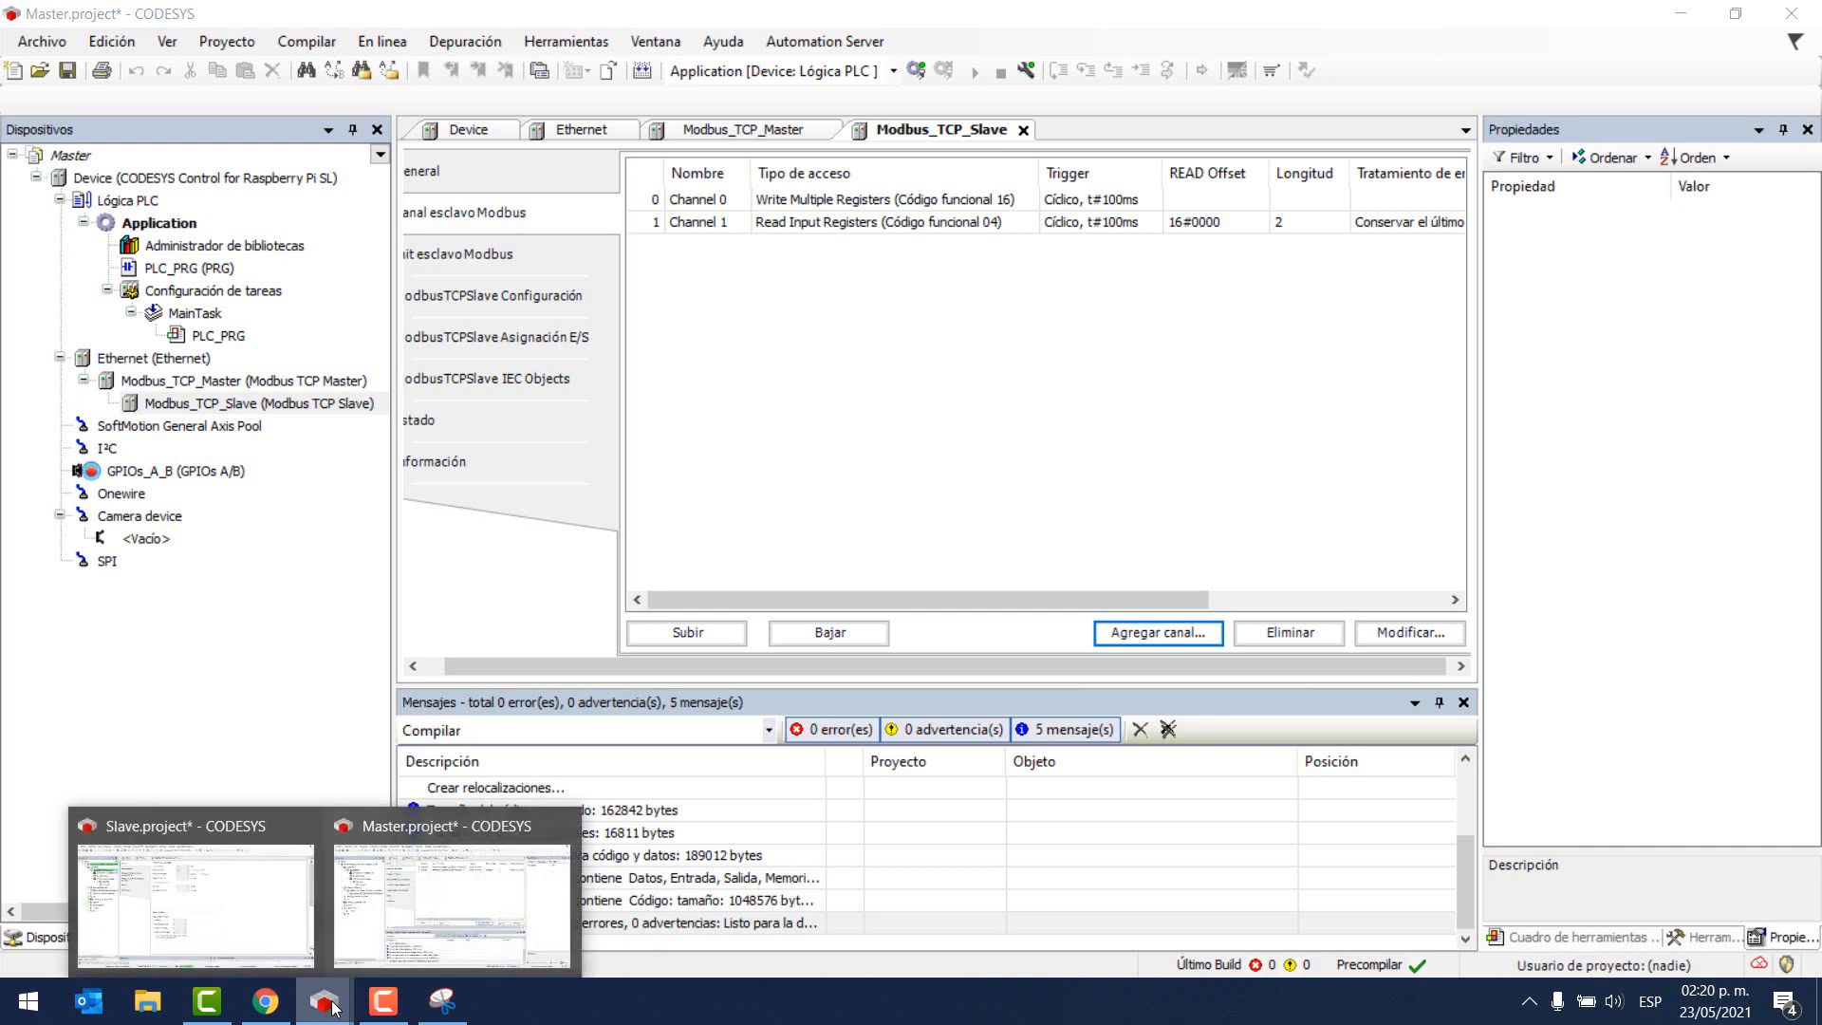
pyautogui.click(255, 896)
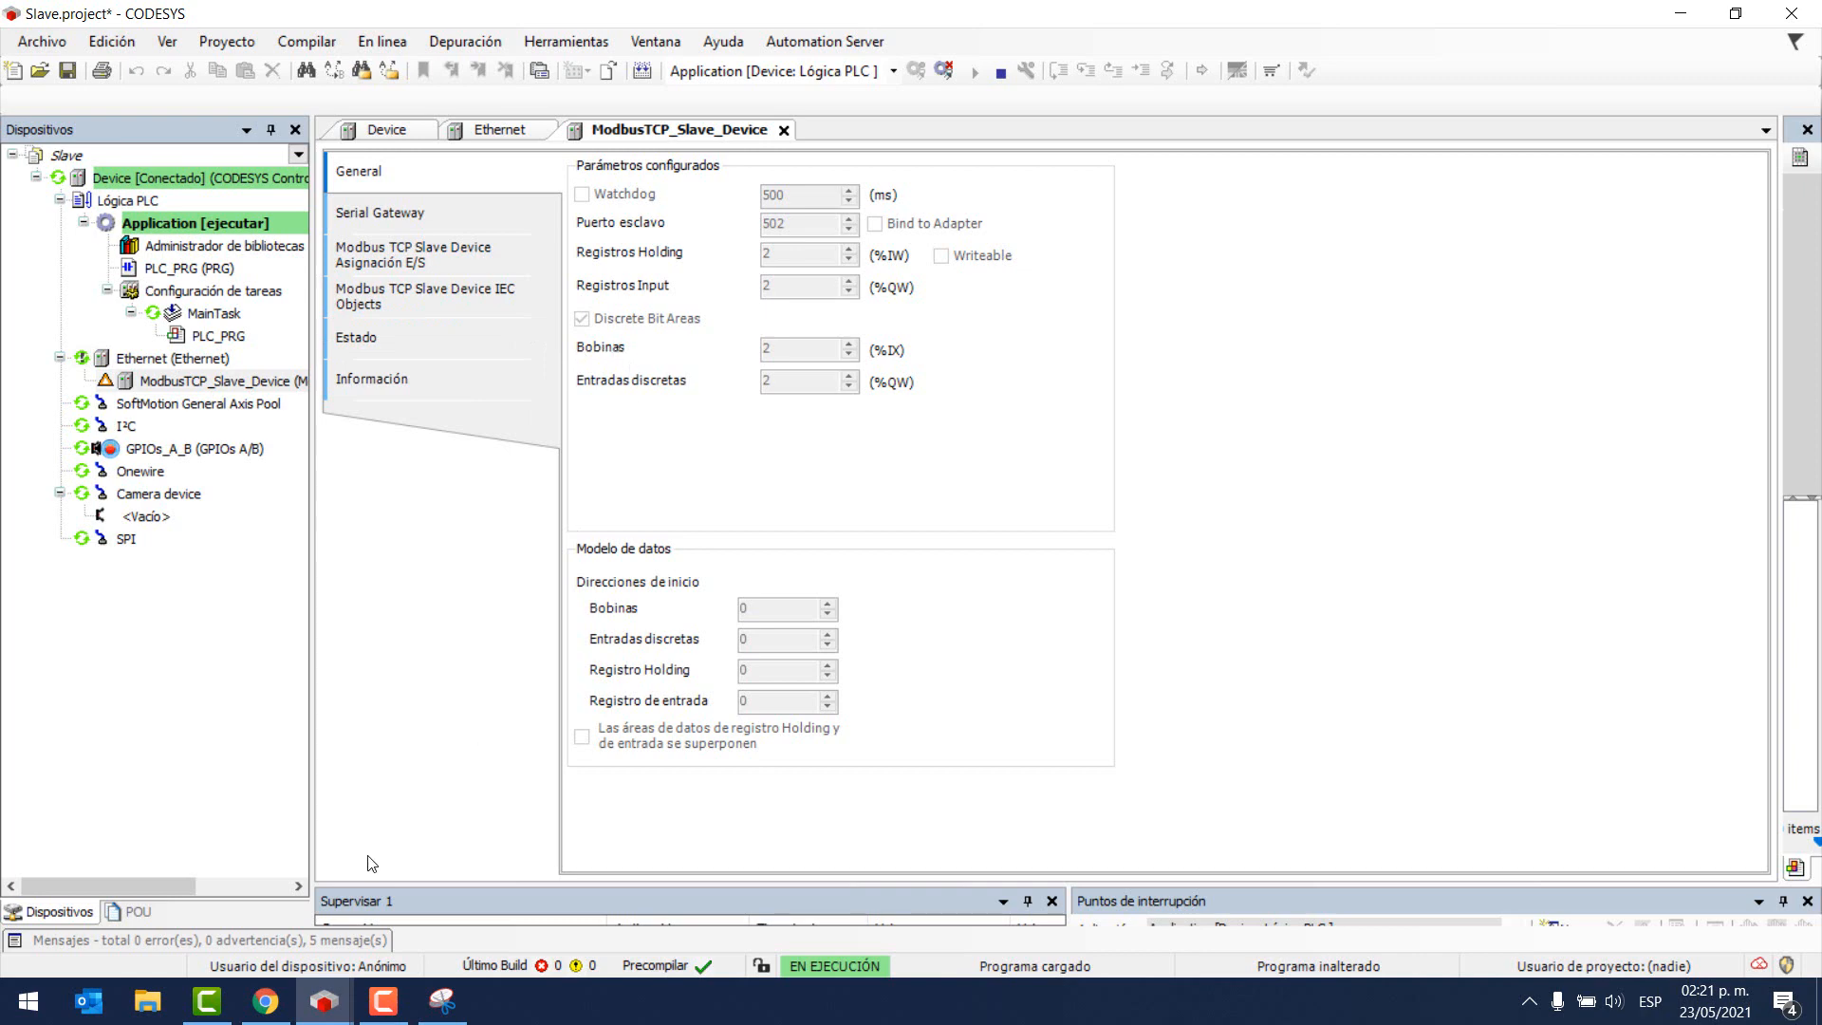
pyautogui.click(324, 1001)
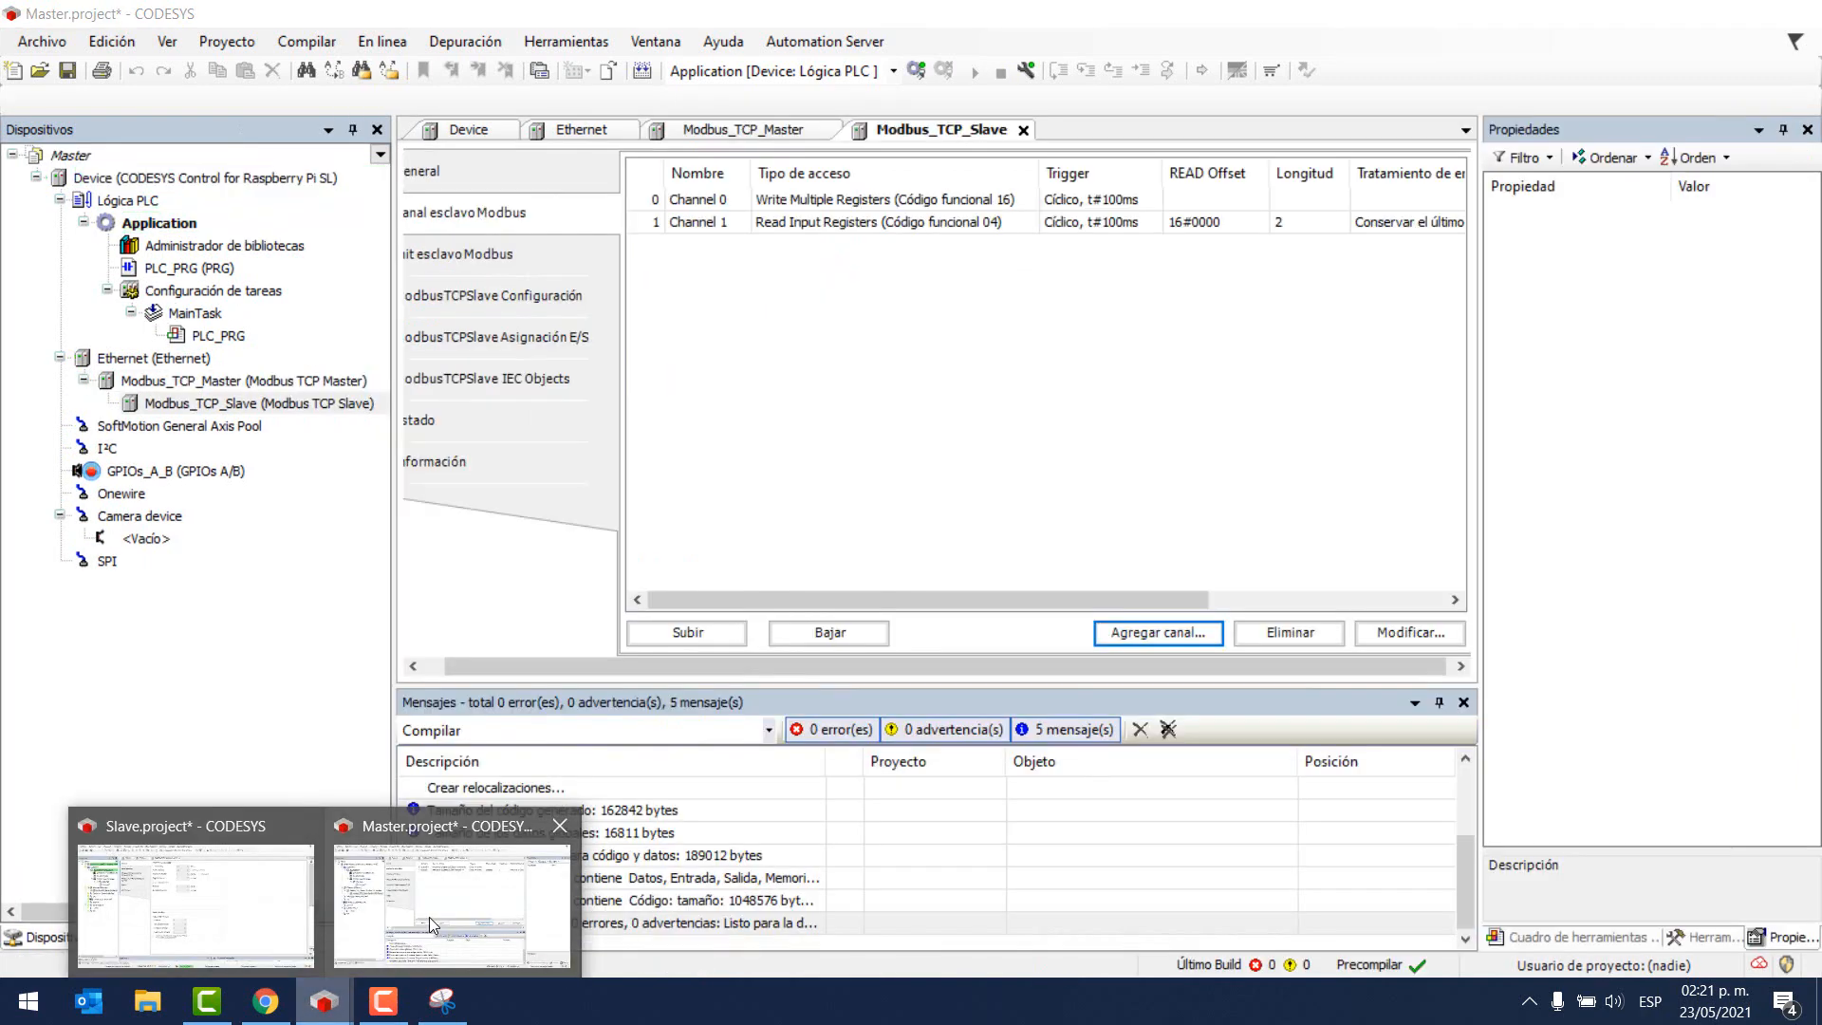
pyautogui.click(429, 916)
pyautogui.click(1156, 632)
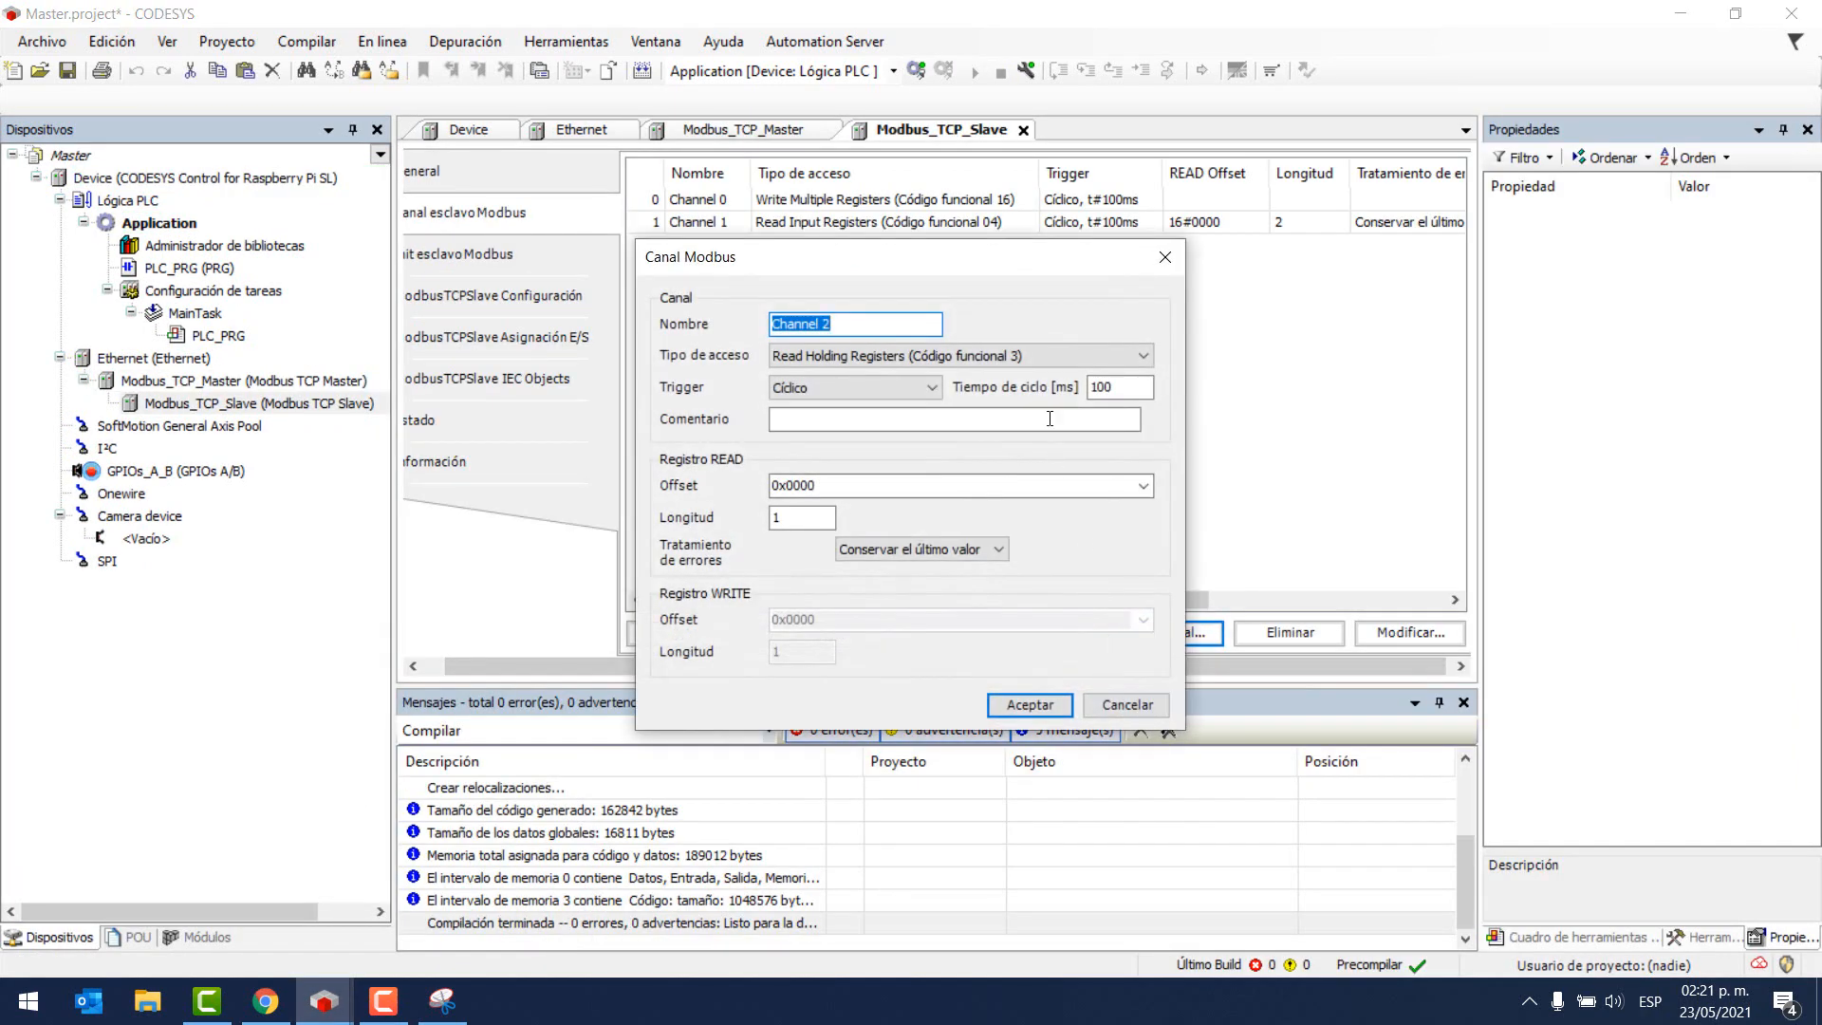
pyautogui.click(901, 356)
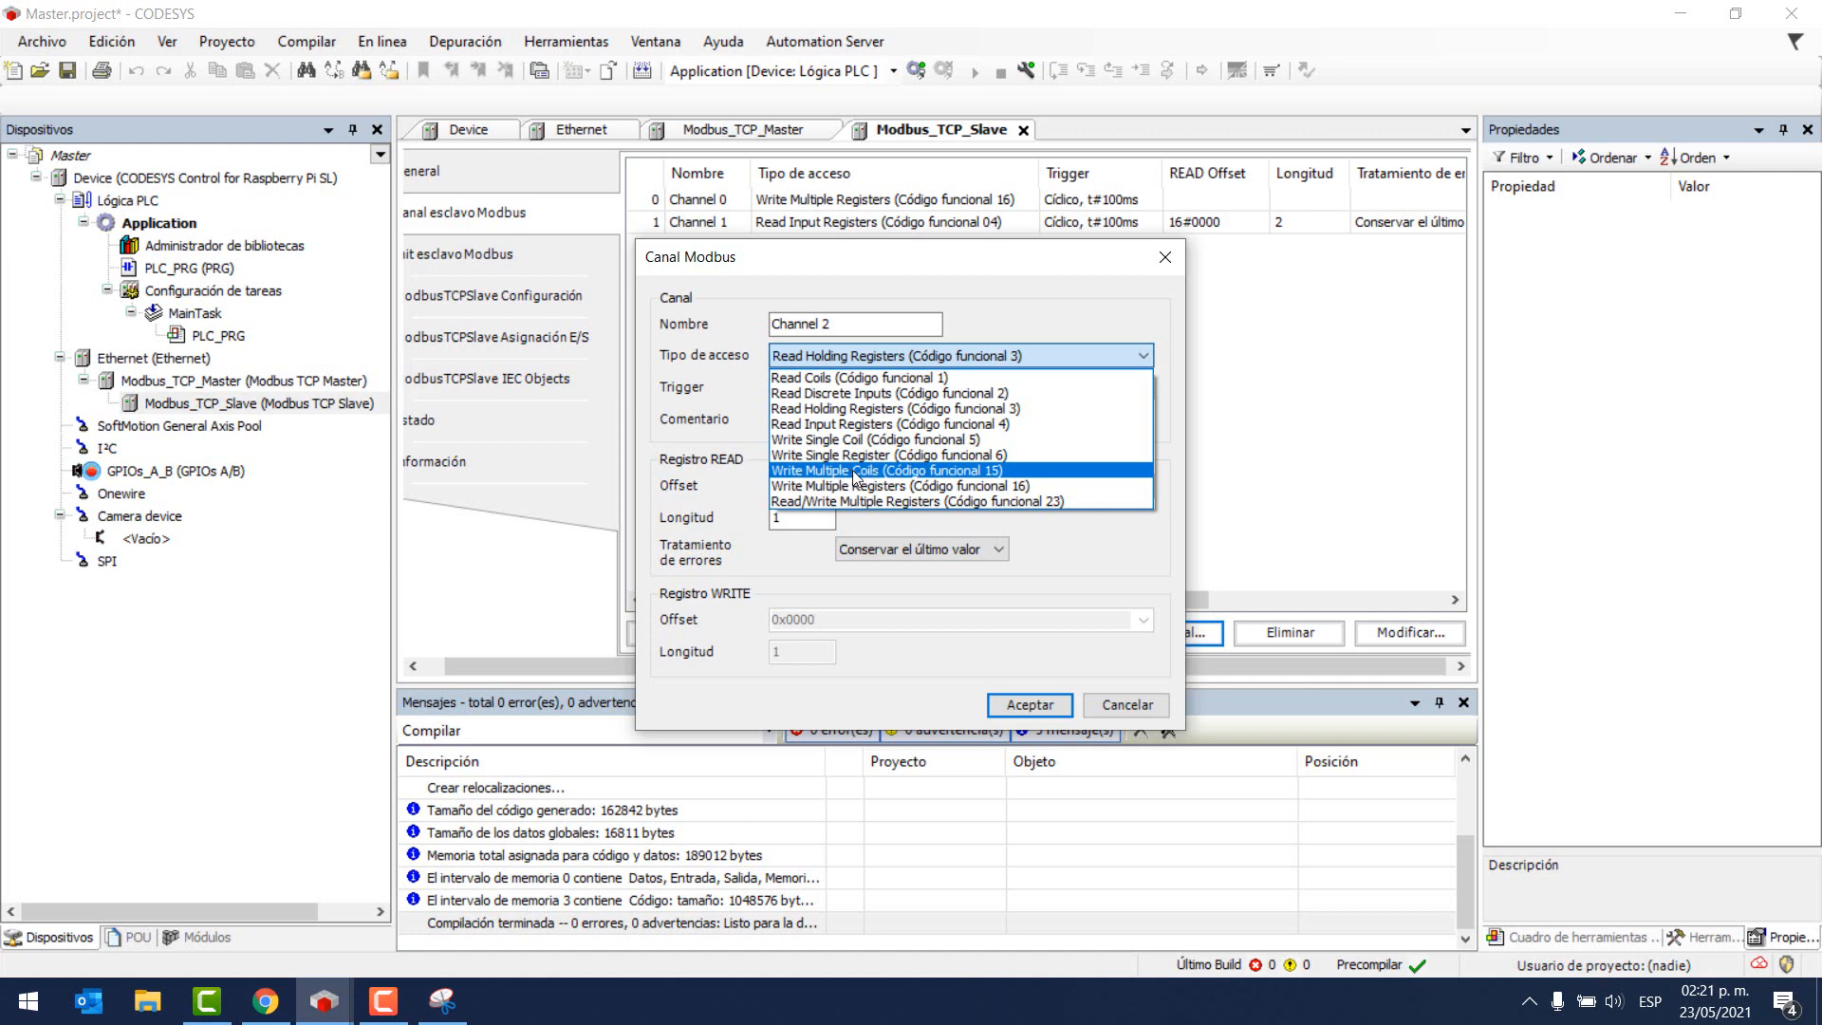
pyautogui.click(854, 471)
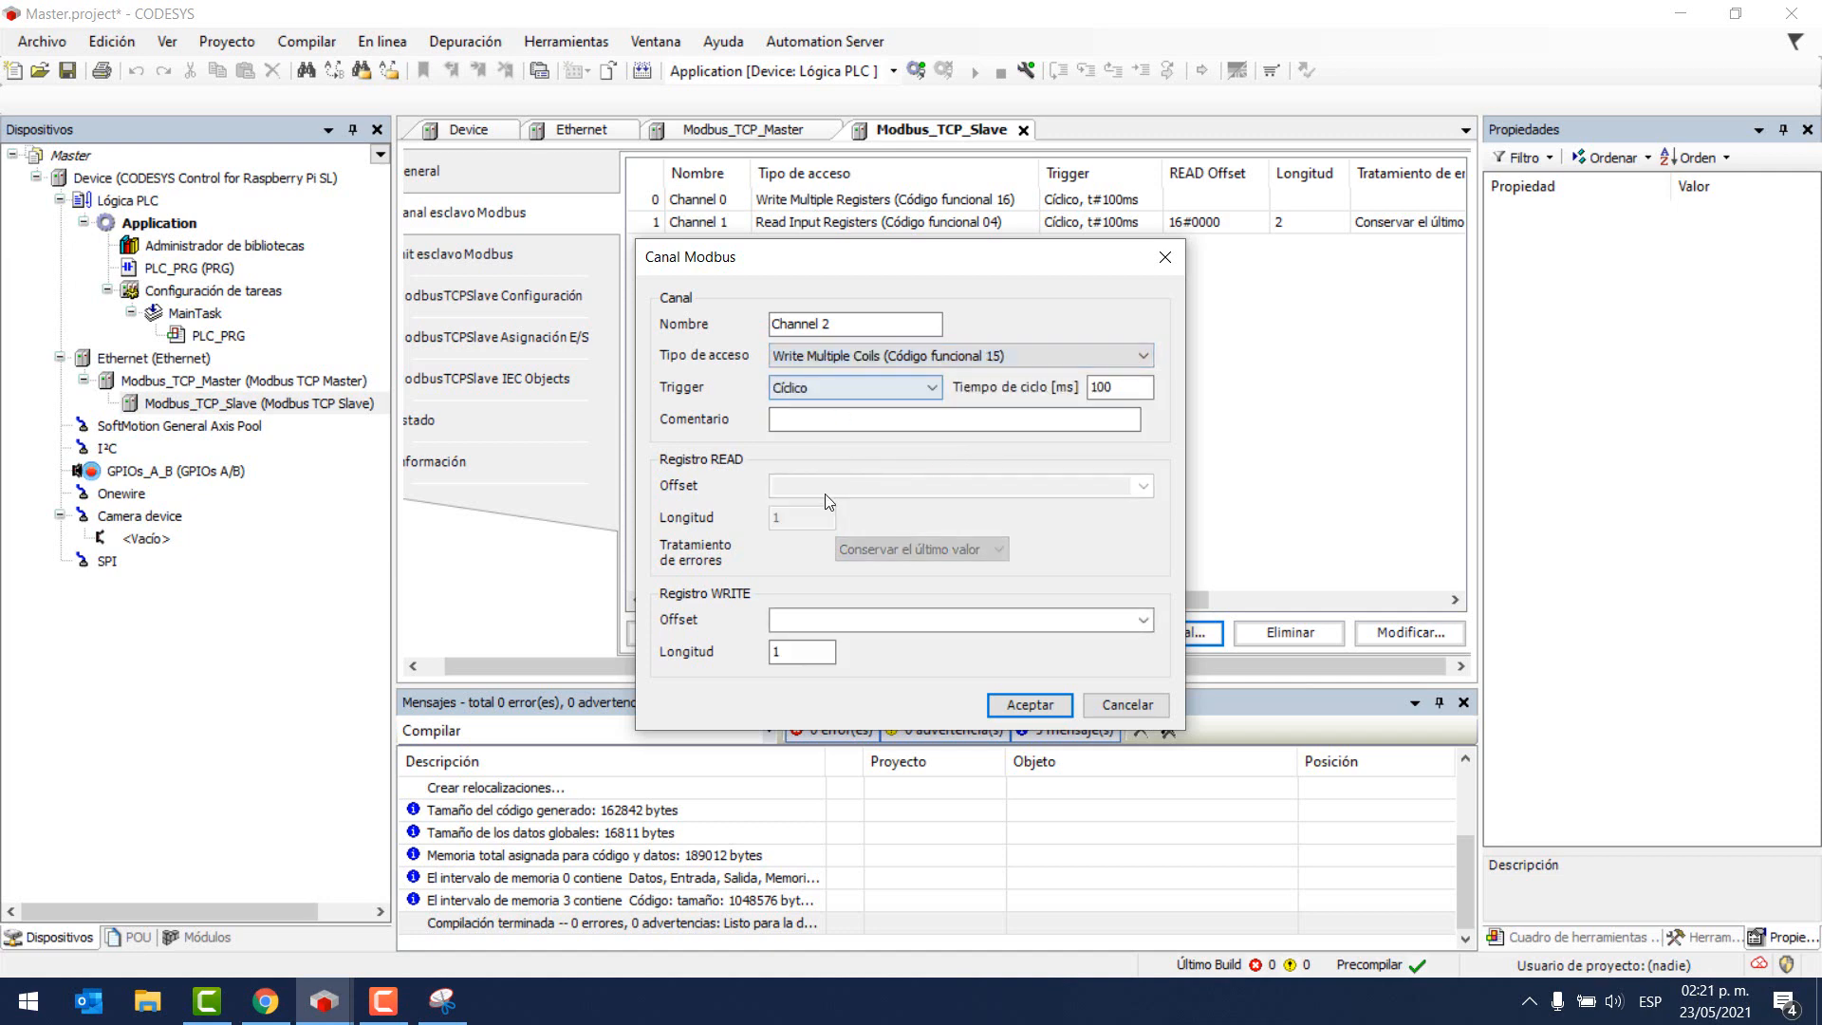
pyautogui.doubleClick(795, 658)
pyautogui.write('2')
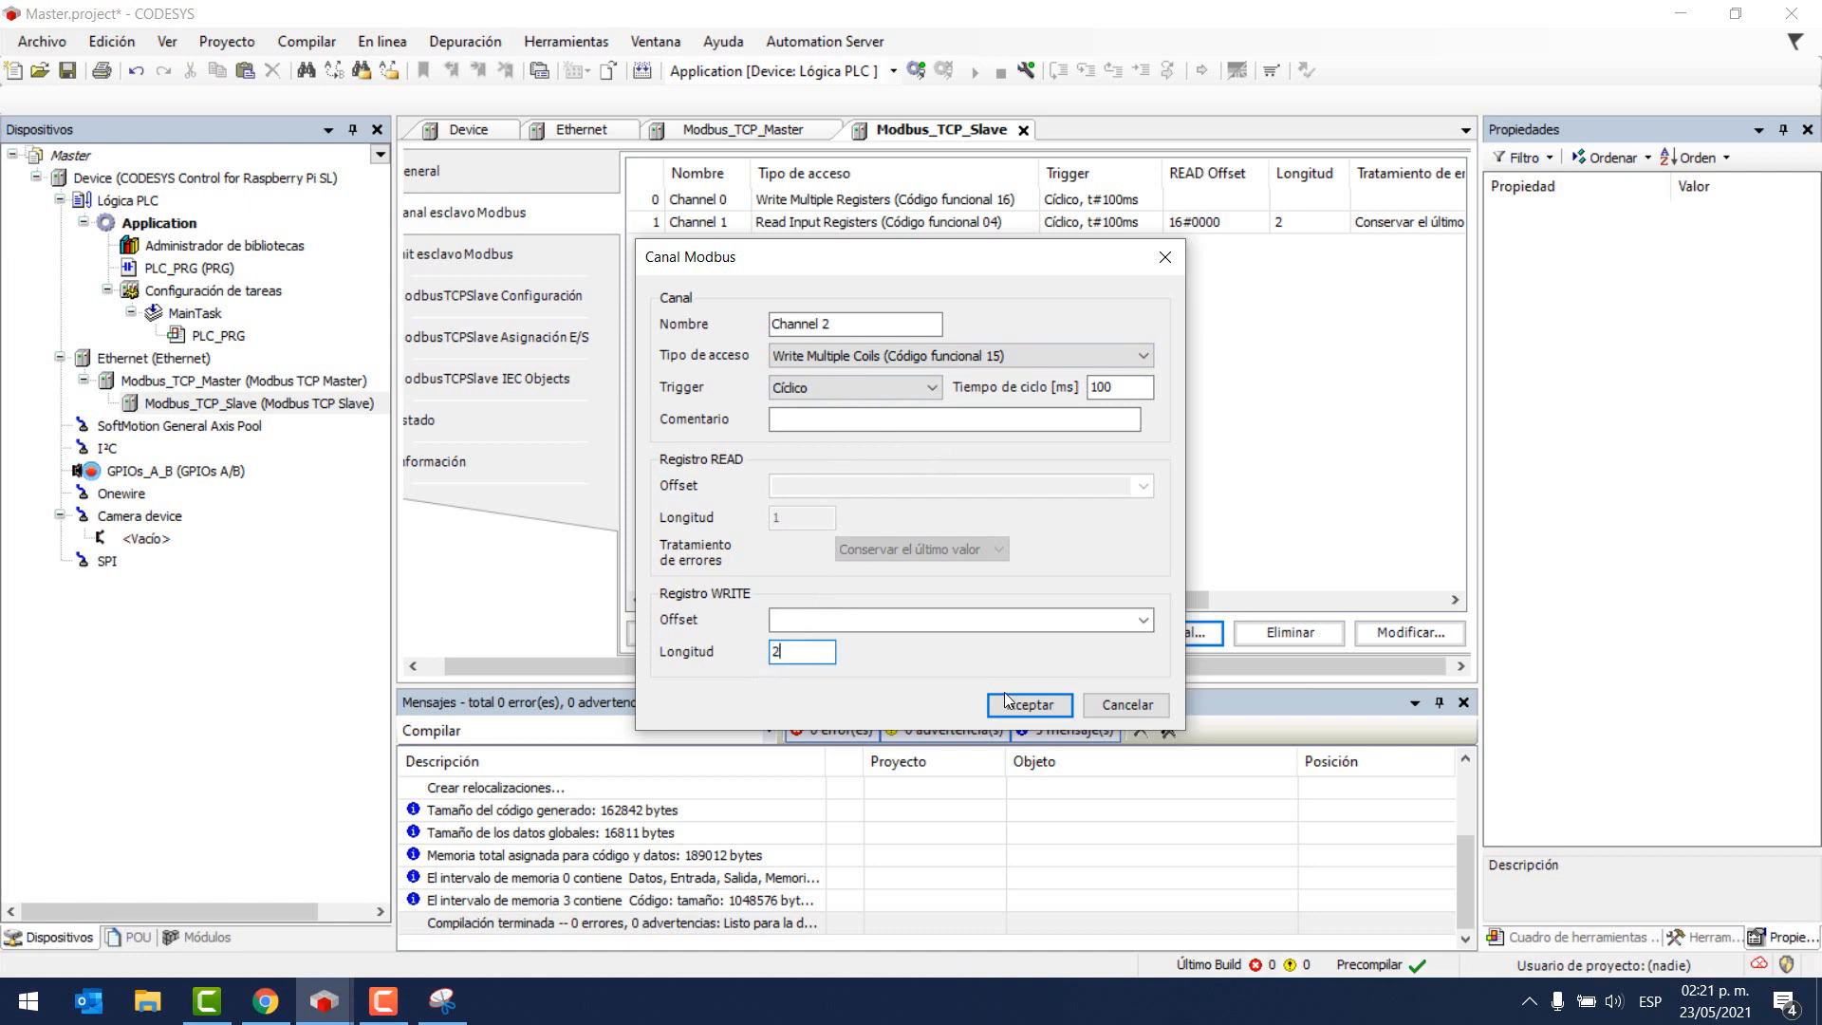
pyautogui.click(1031, 705)
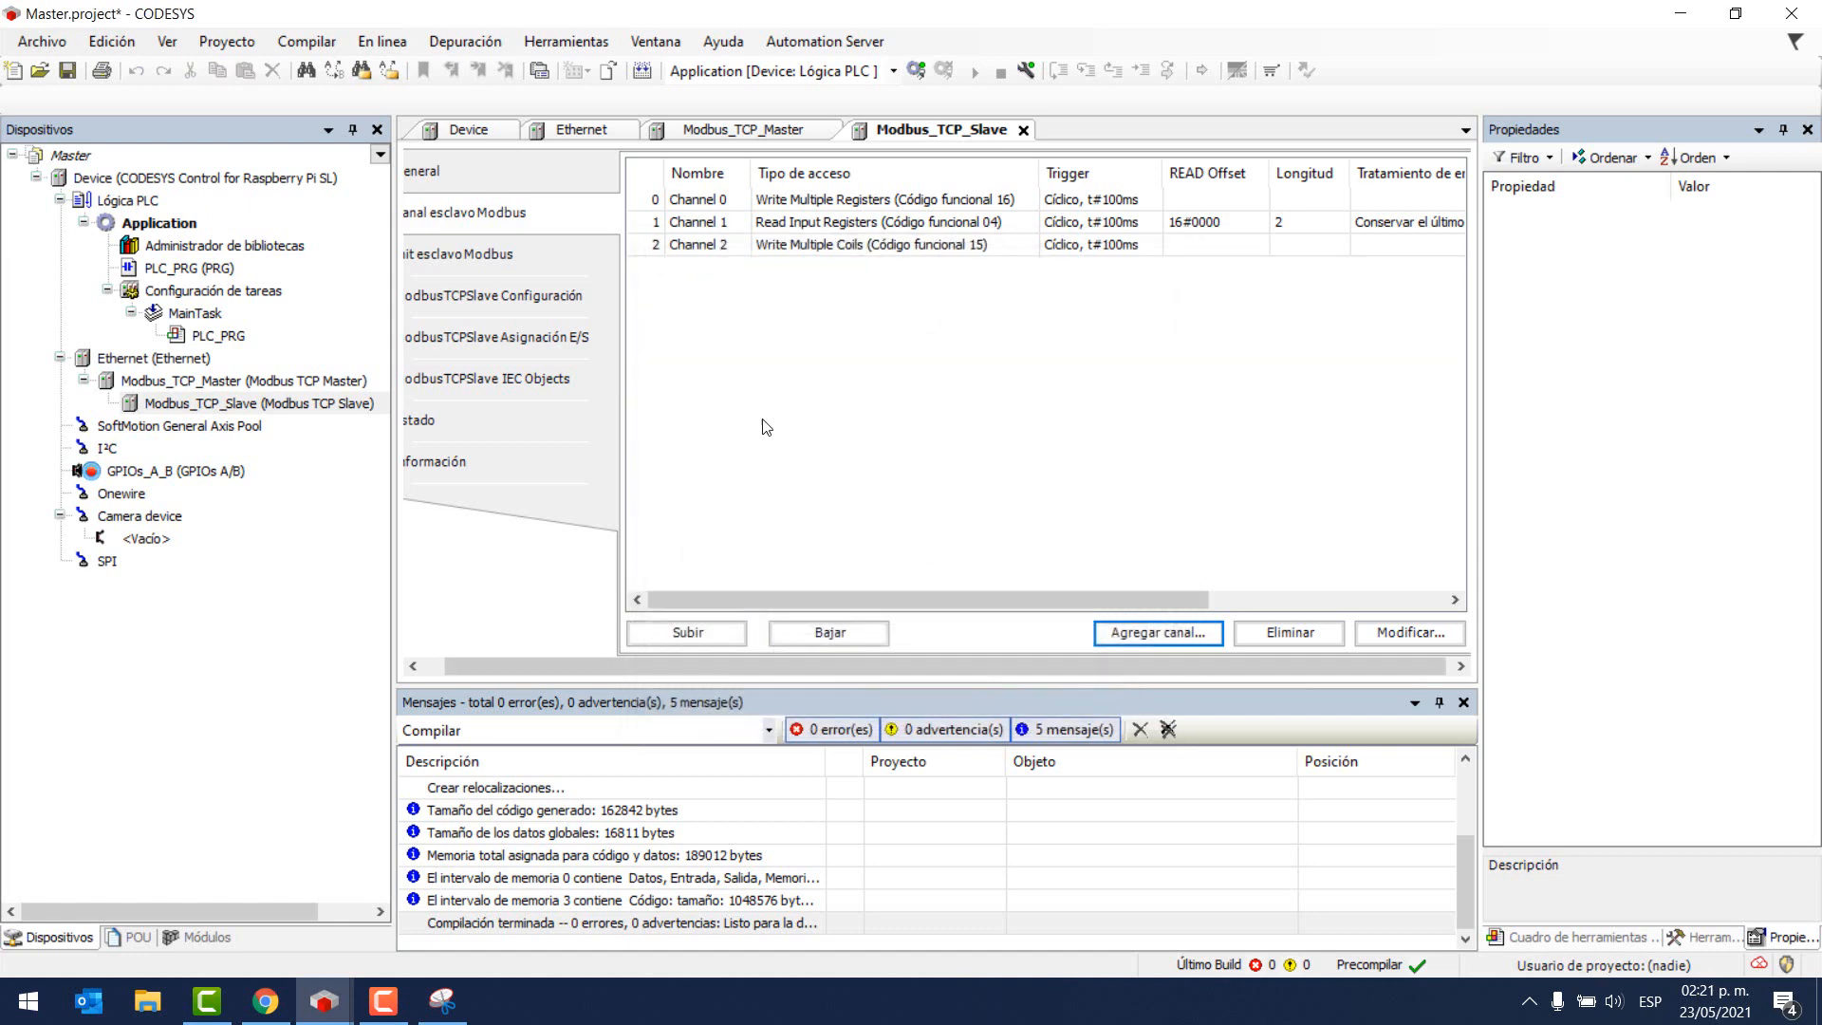
# - Check the discrete inputs in the Slave project and add a Read Discrete Inputs (function code 2) channel with the default length to Modbus_TCP_Slave
pyautogui.moveTo(329, 1017)
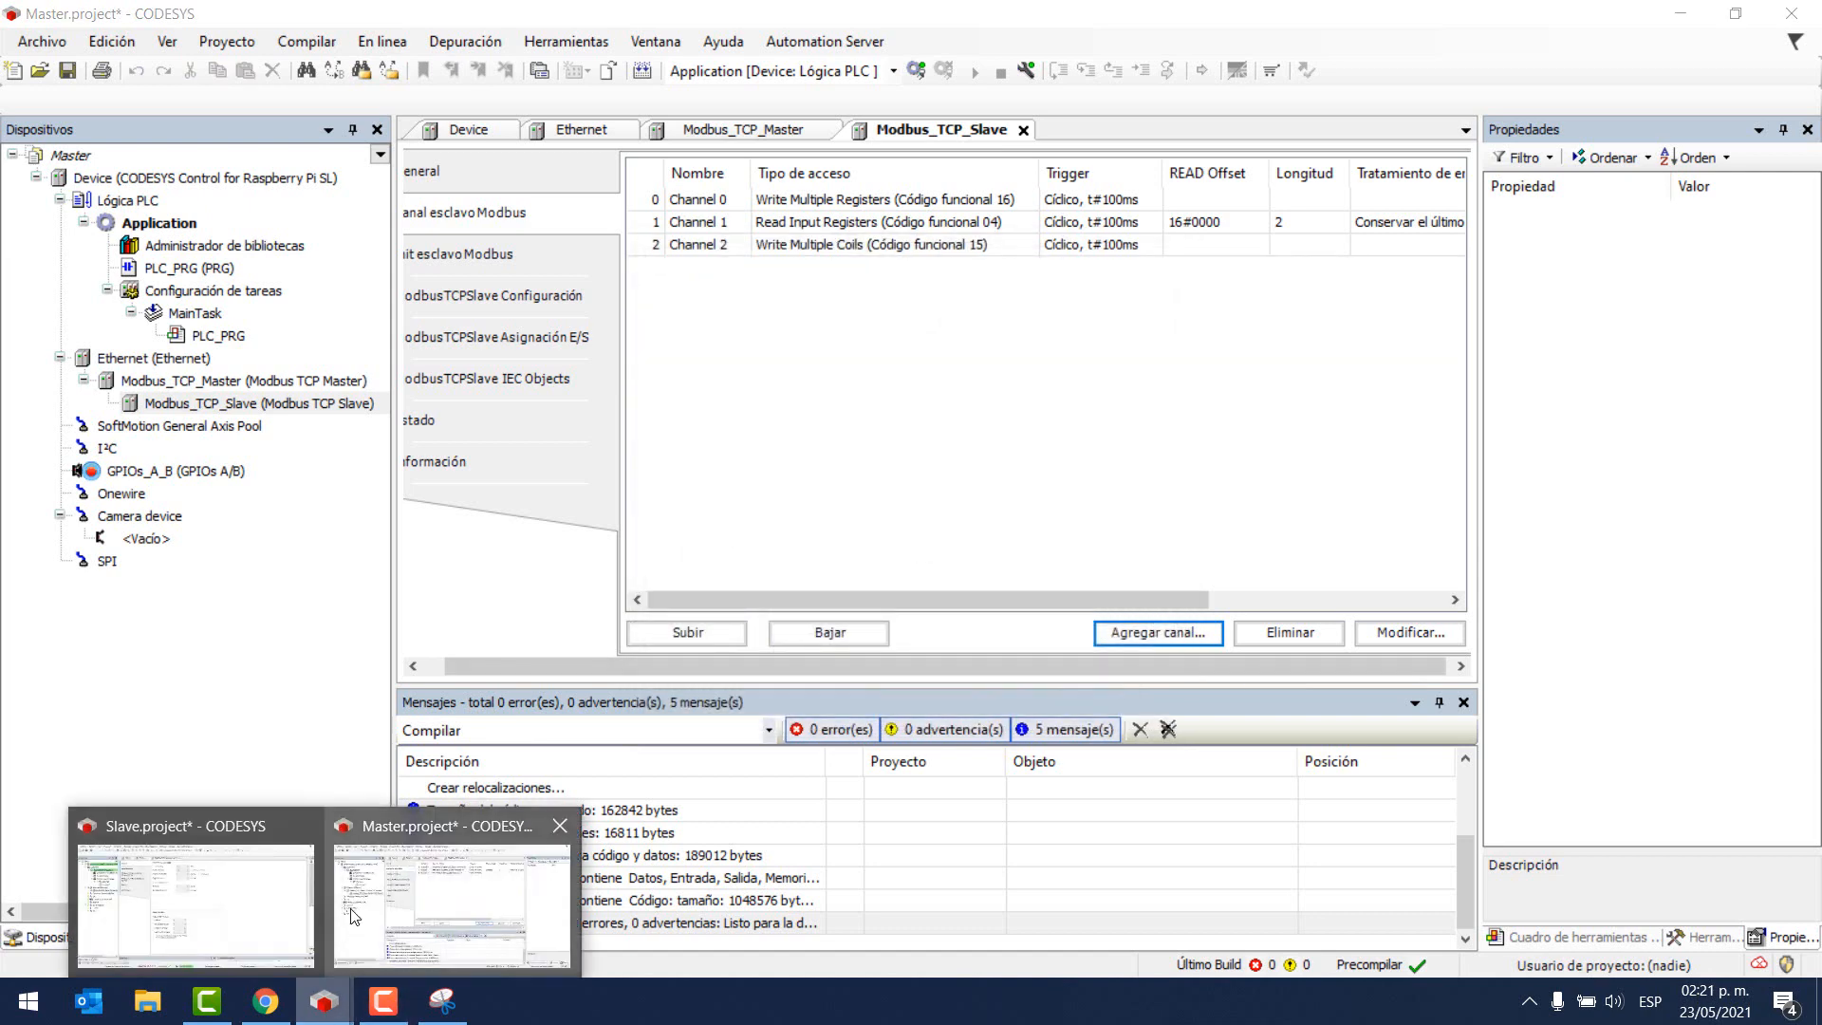
pyautogui.click(258, 916)
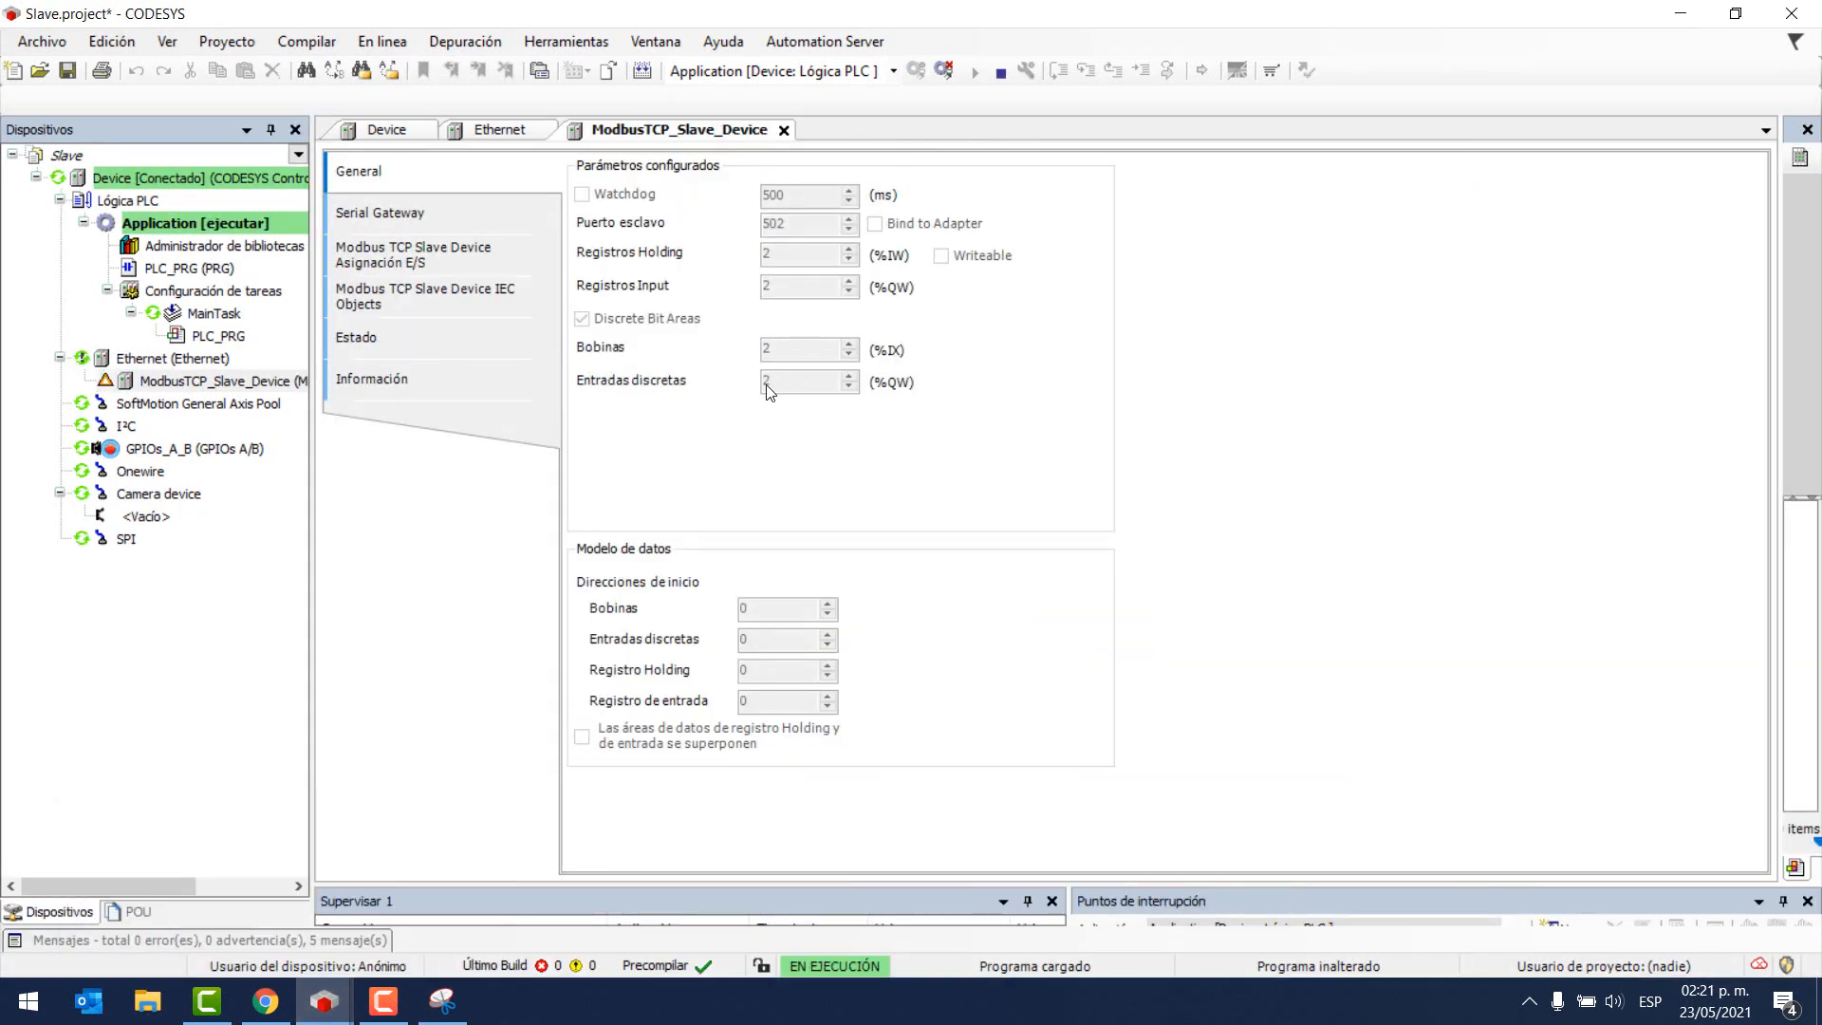
pyautogui.moveTo(311, 1010)
pyautogui.click(685, 902)
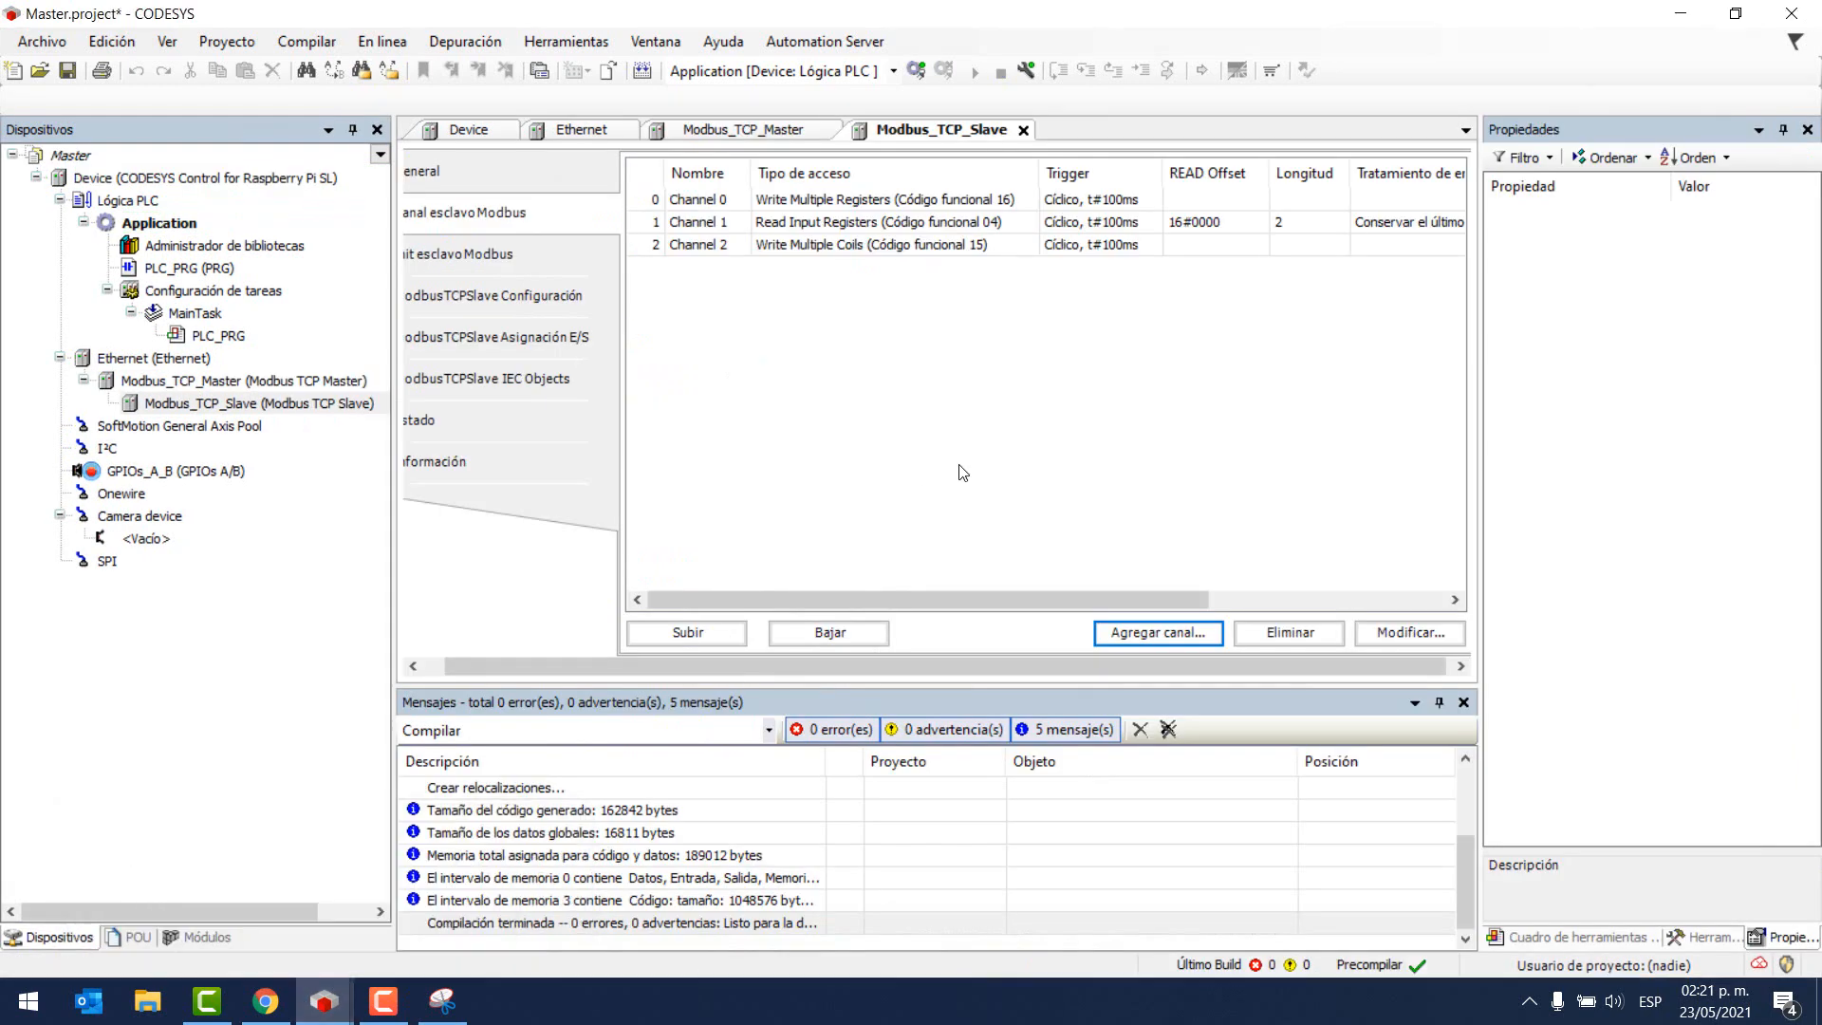
pyautogui.click(1124, 633)
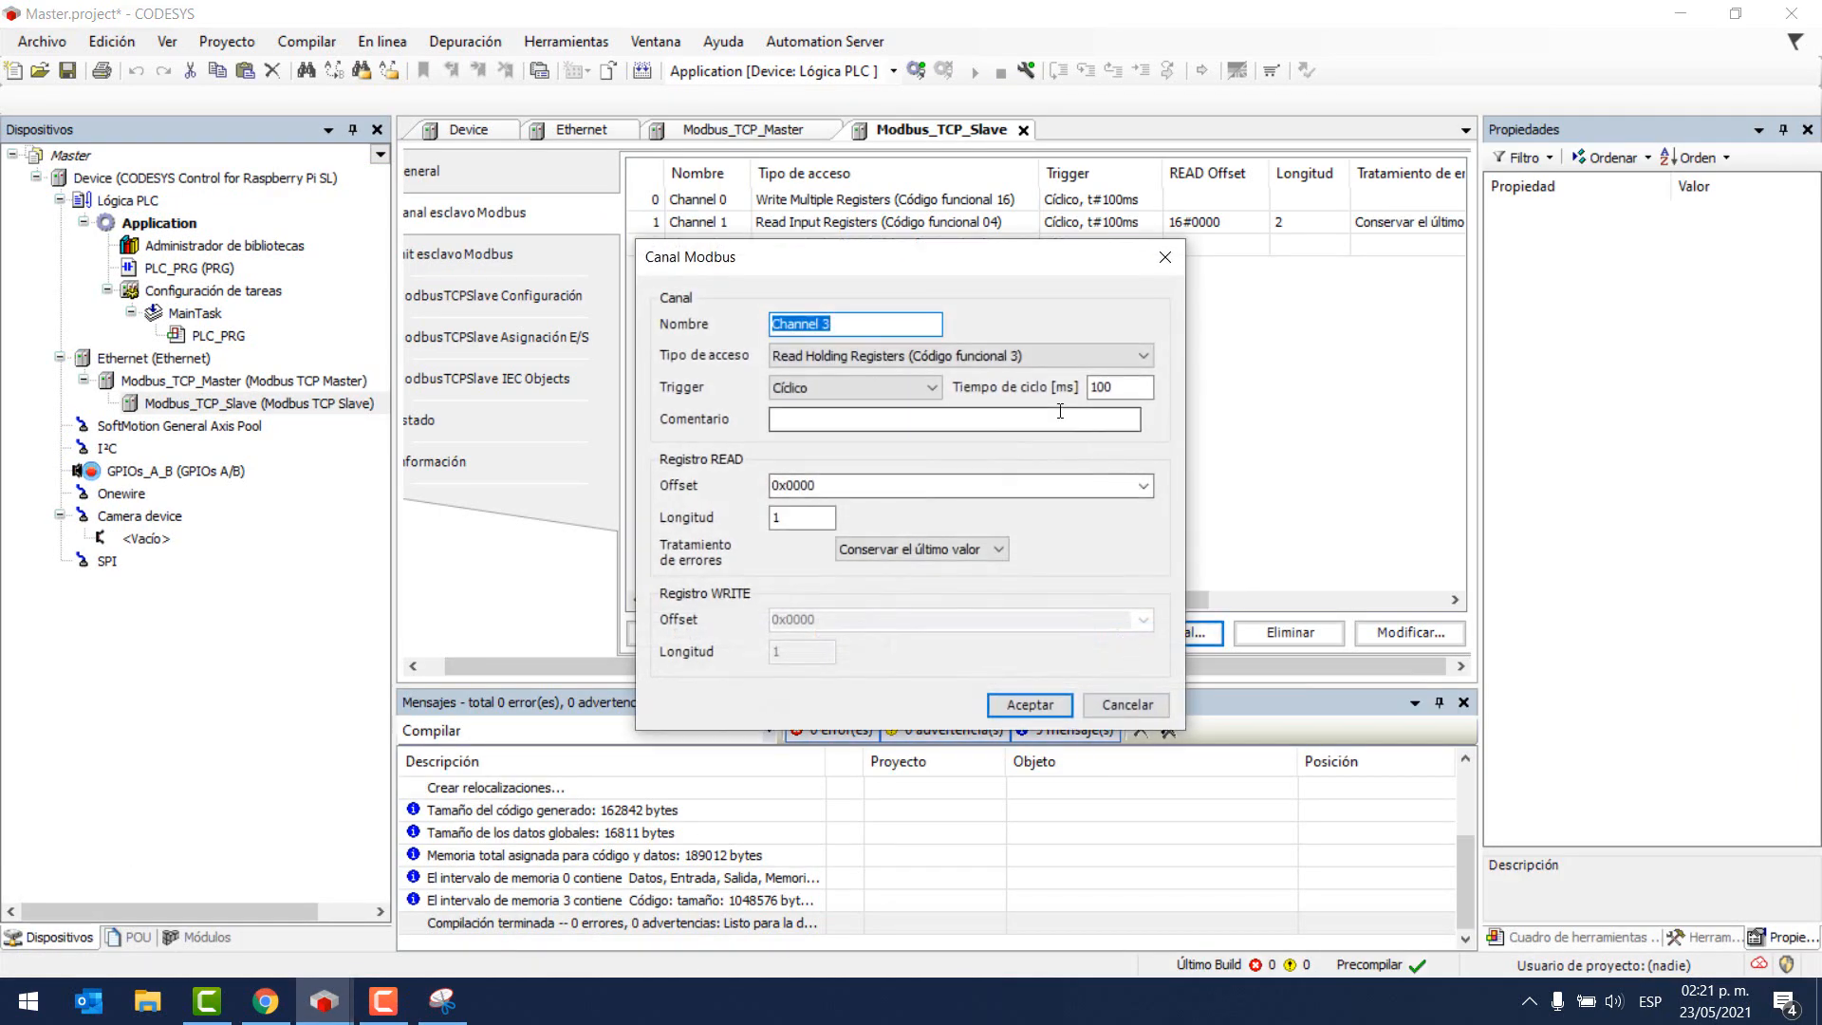
pyautogui.click(874, 355)
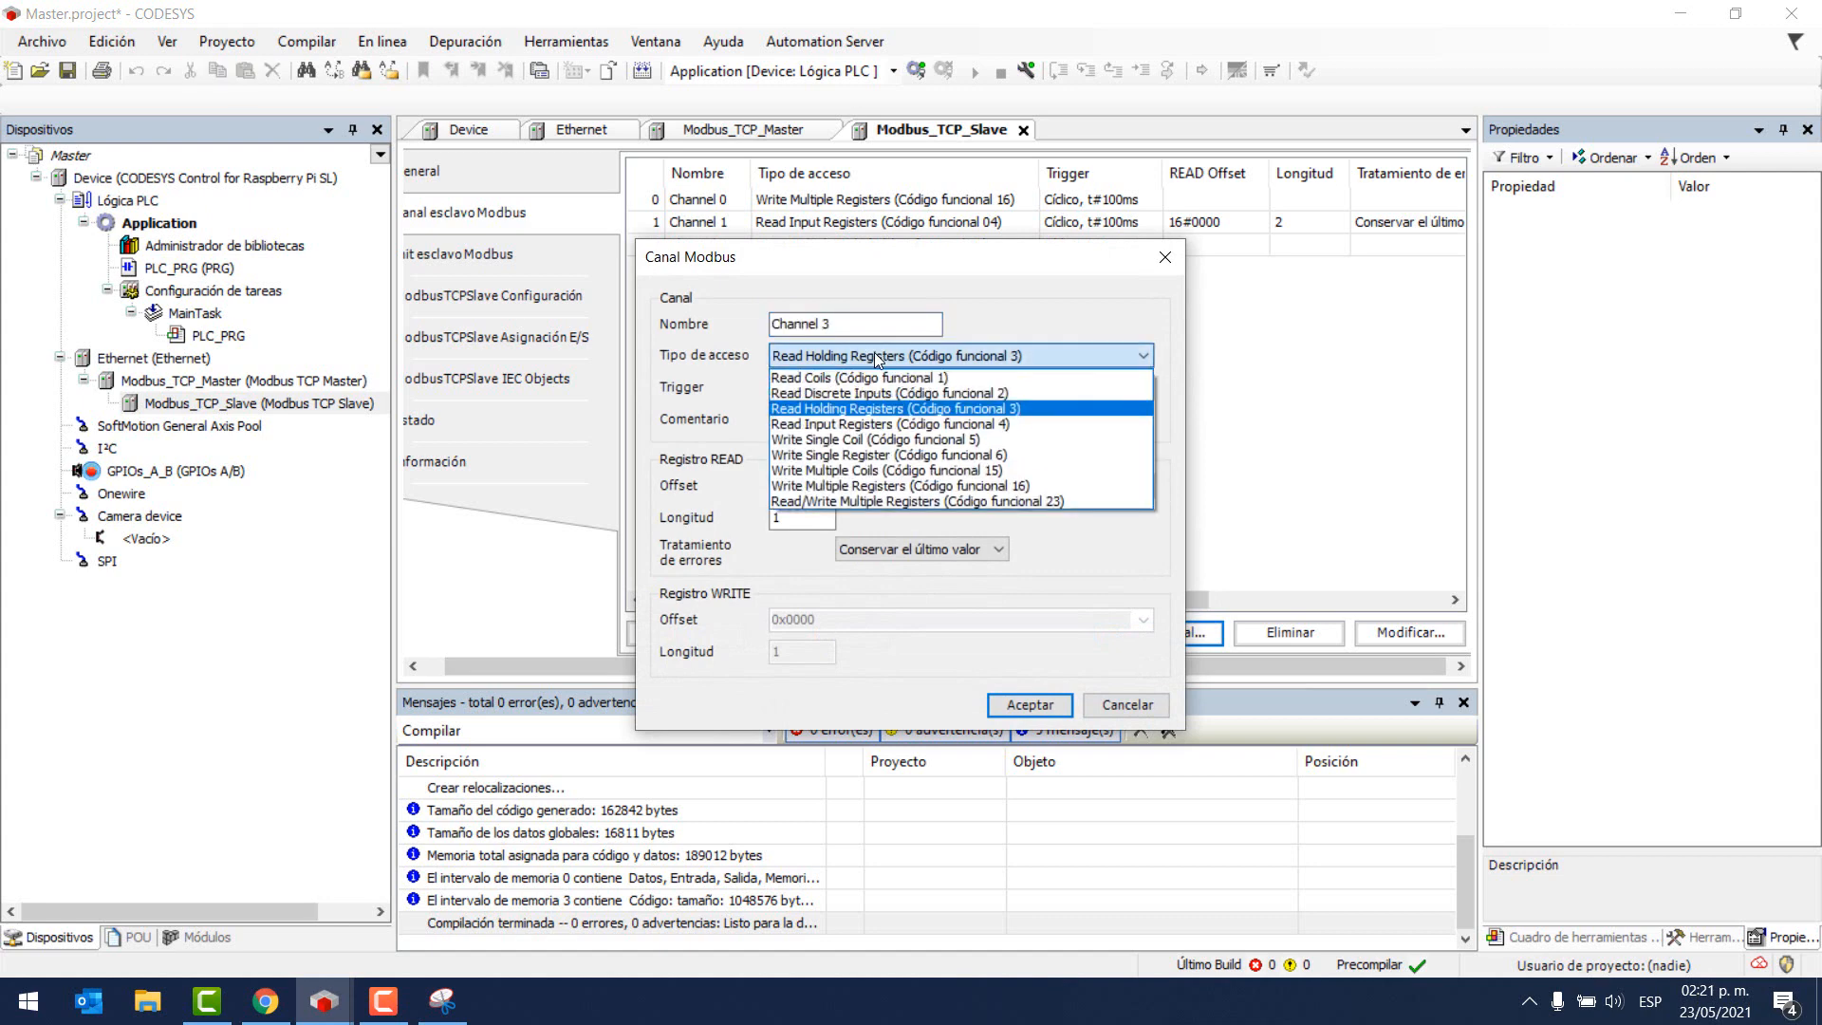
pyautogui.click(828, 397)
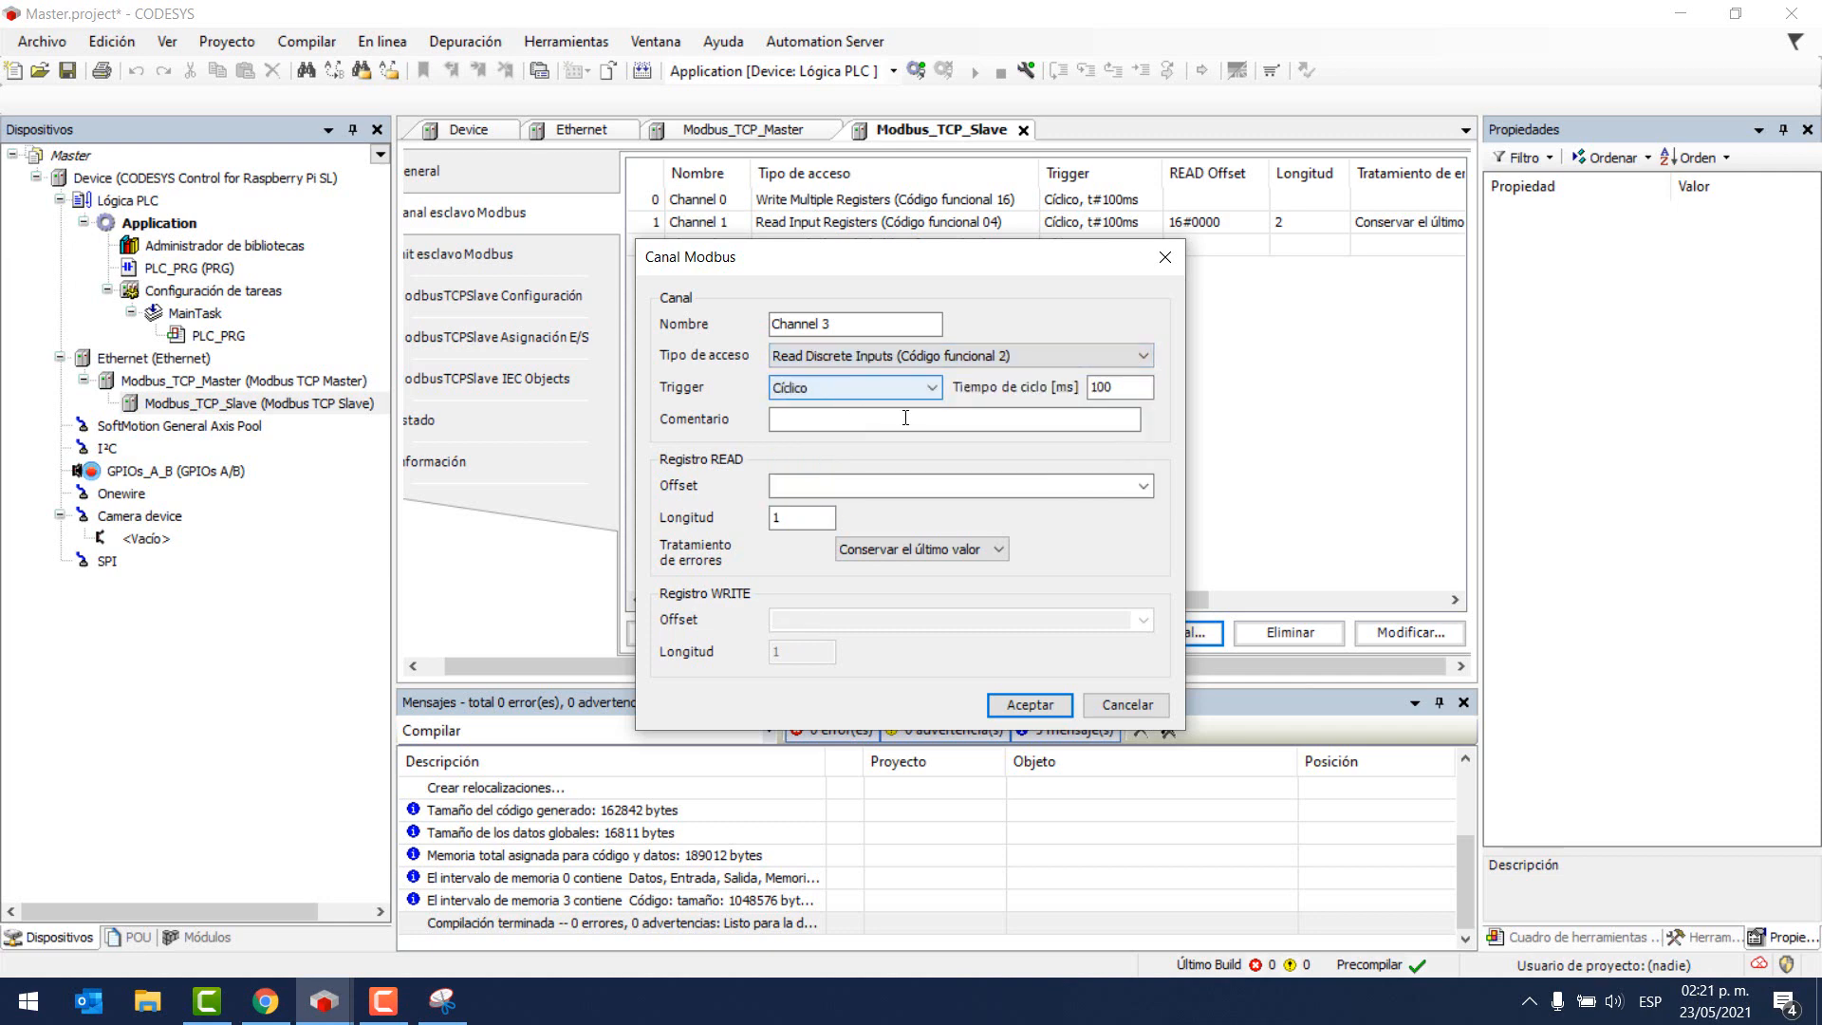
pyautogui.click(1042, 708)
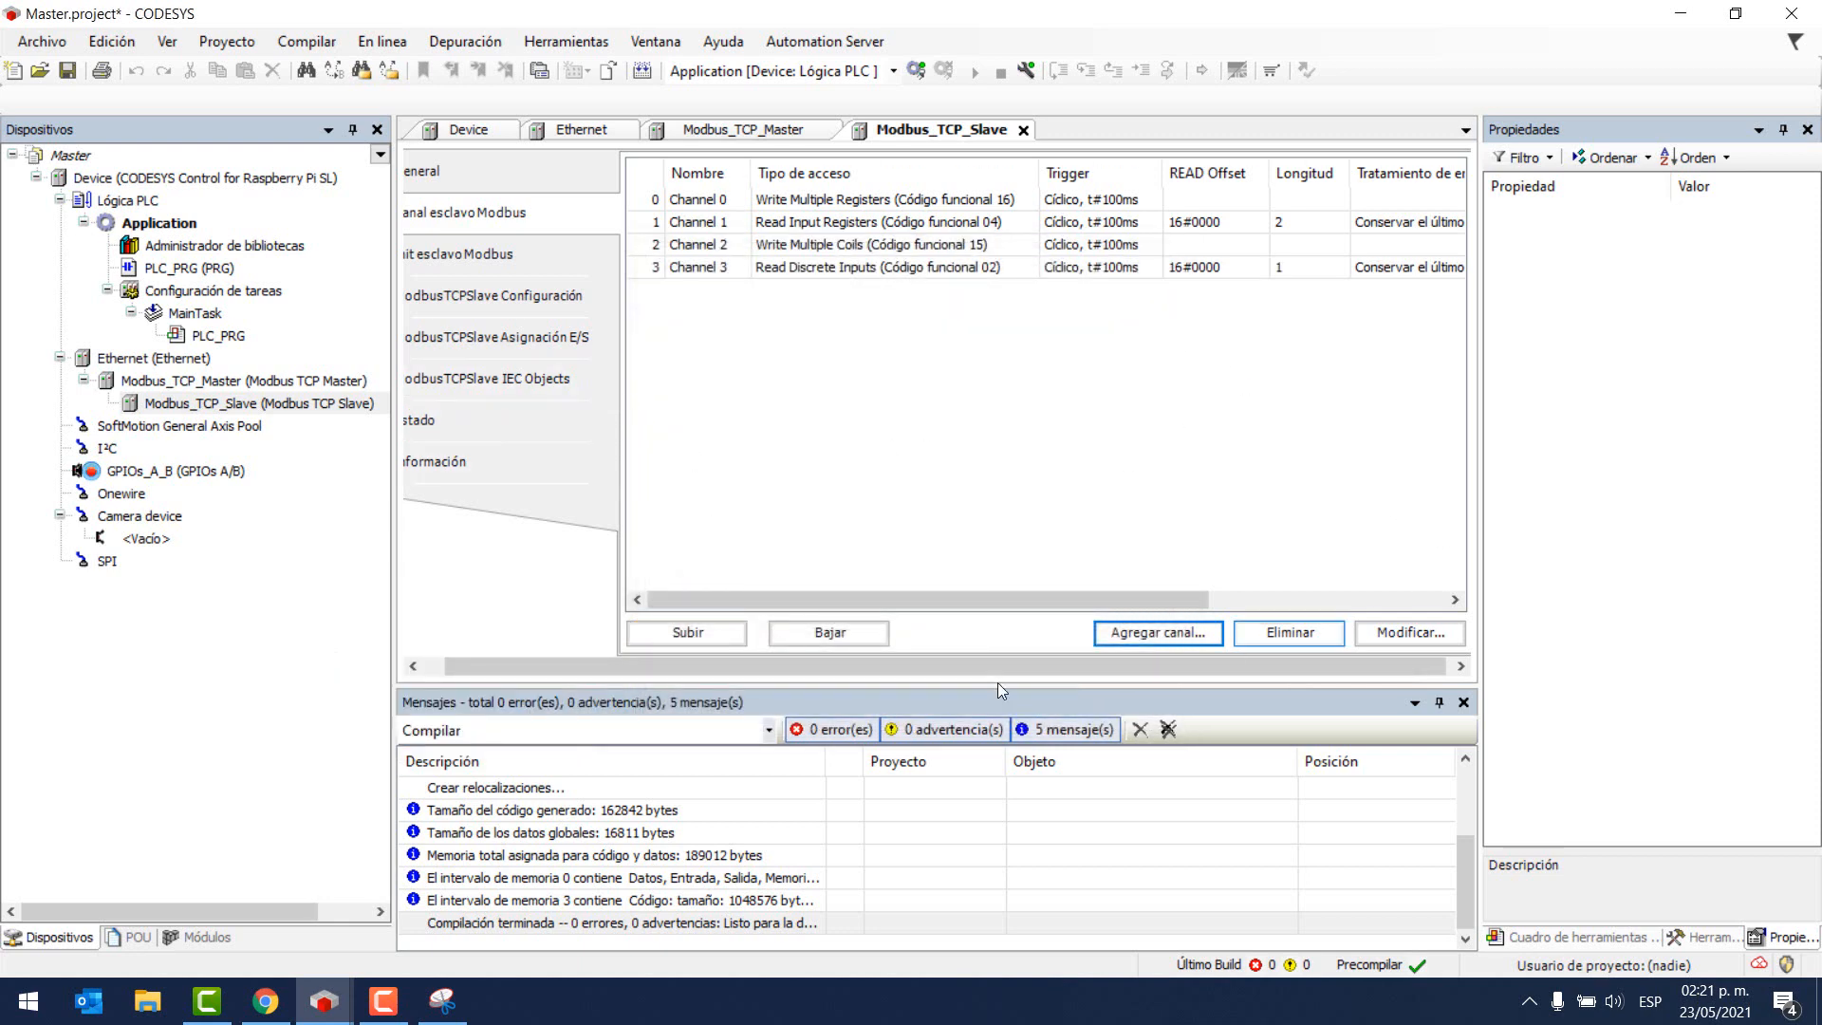
# - Review the access types of Channel 0 to Channel 3 and view the I/O mapping of Modbus_TCP_Slave
pyautogui.moveTo(892, 666); pyautogui.dragTo(1021, 671)
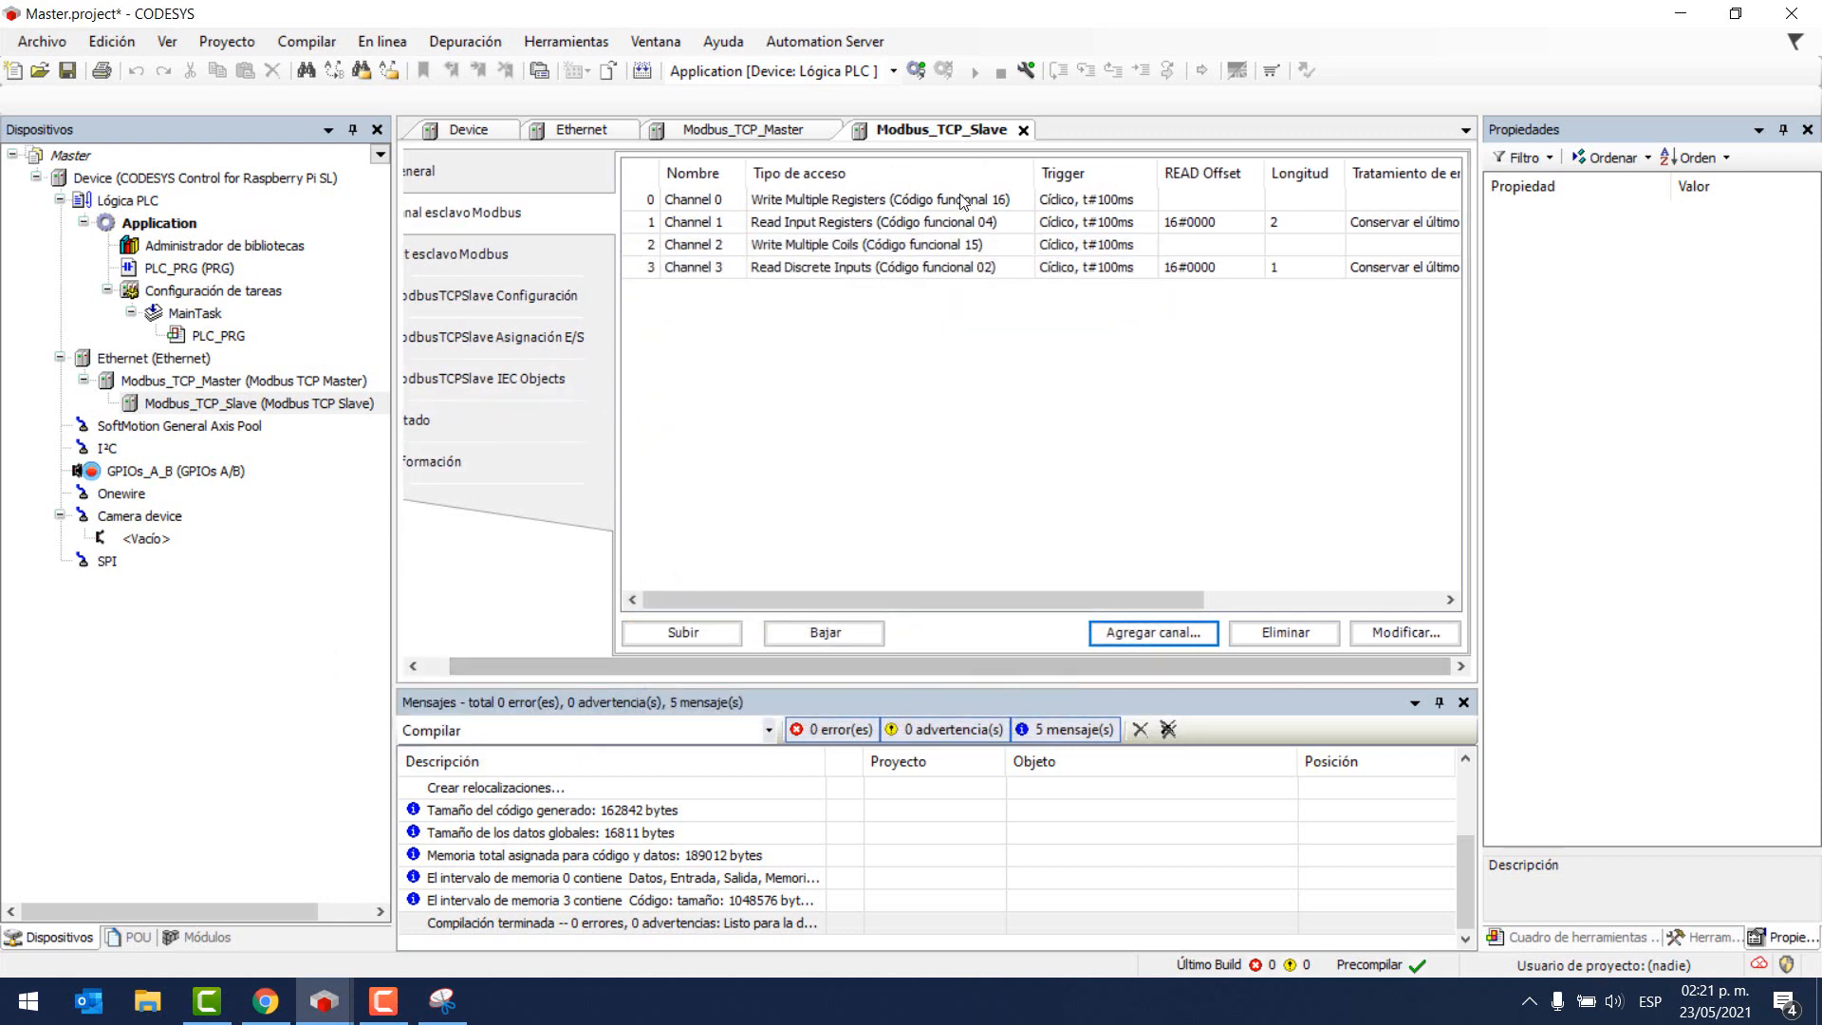
pyautogui.click(900, 203)
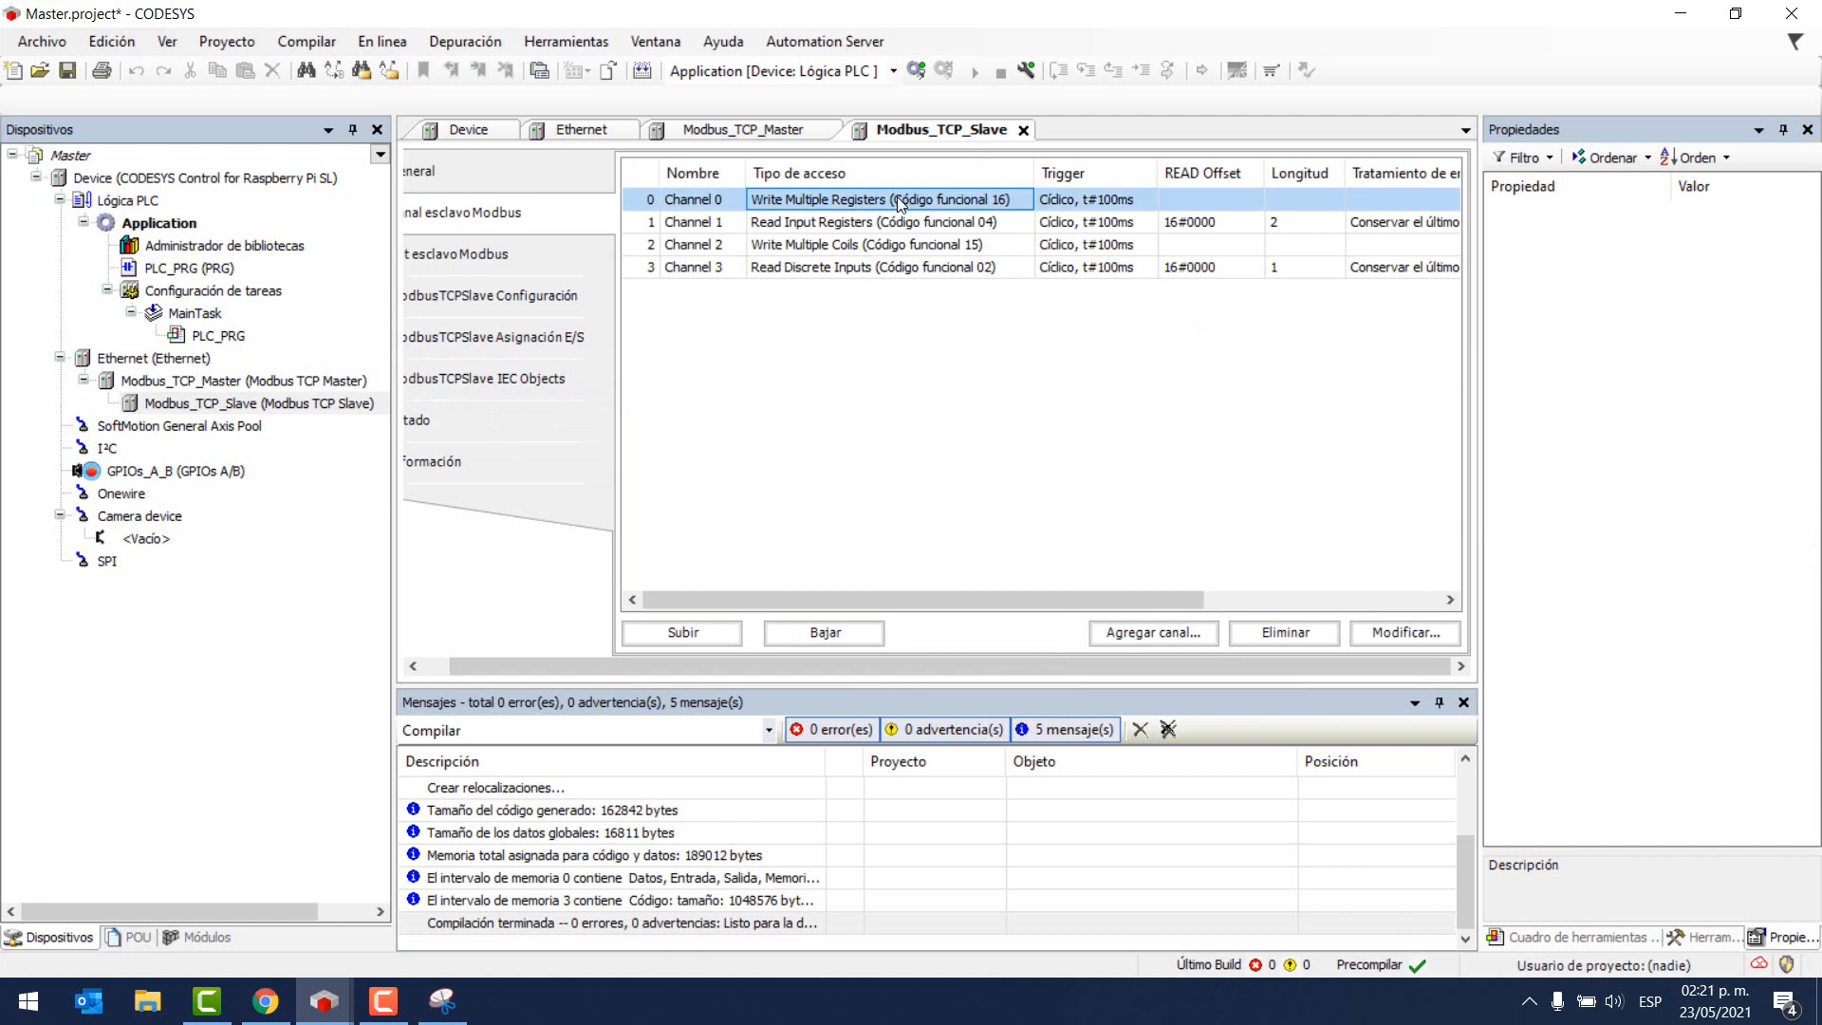
pyautogui.click(818, 227)
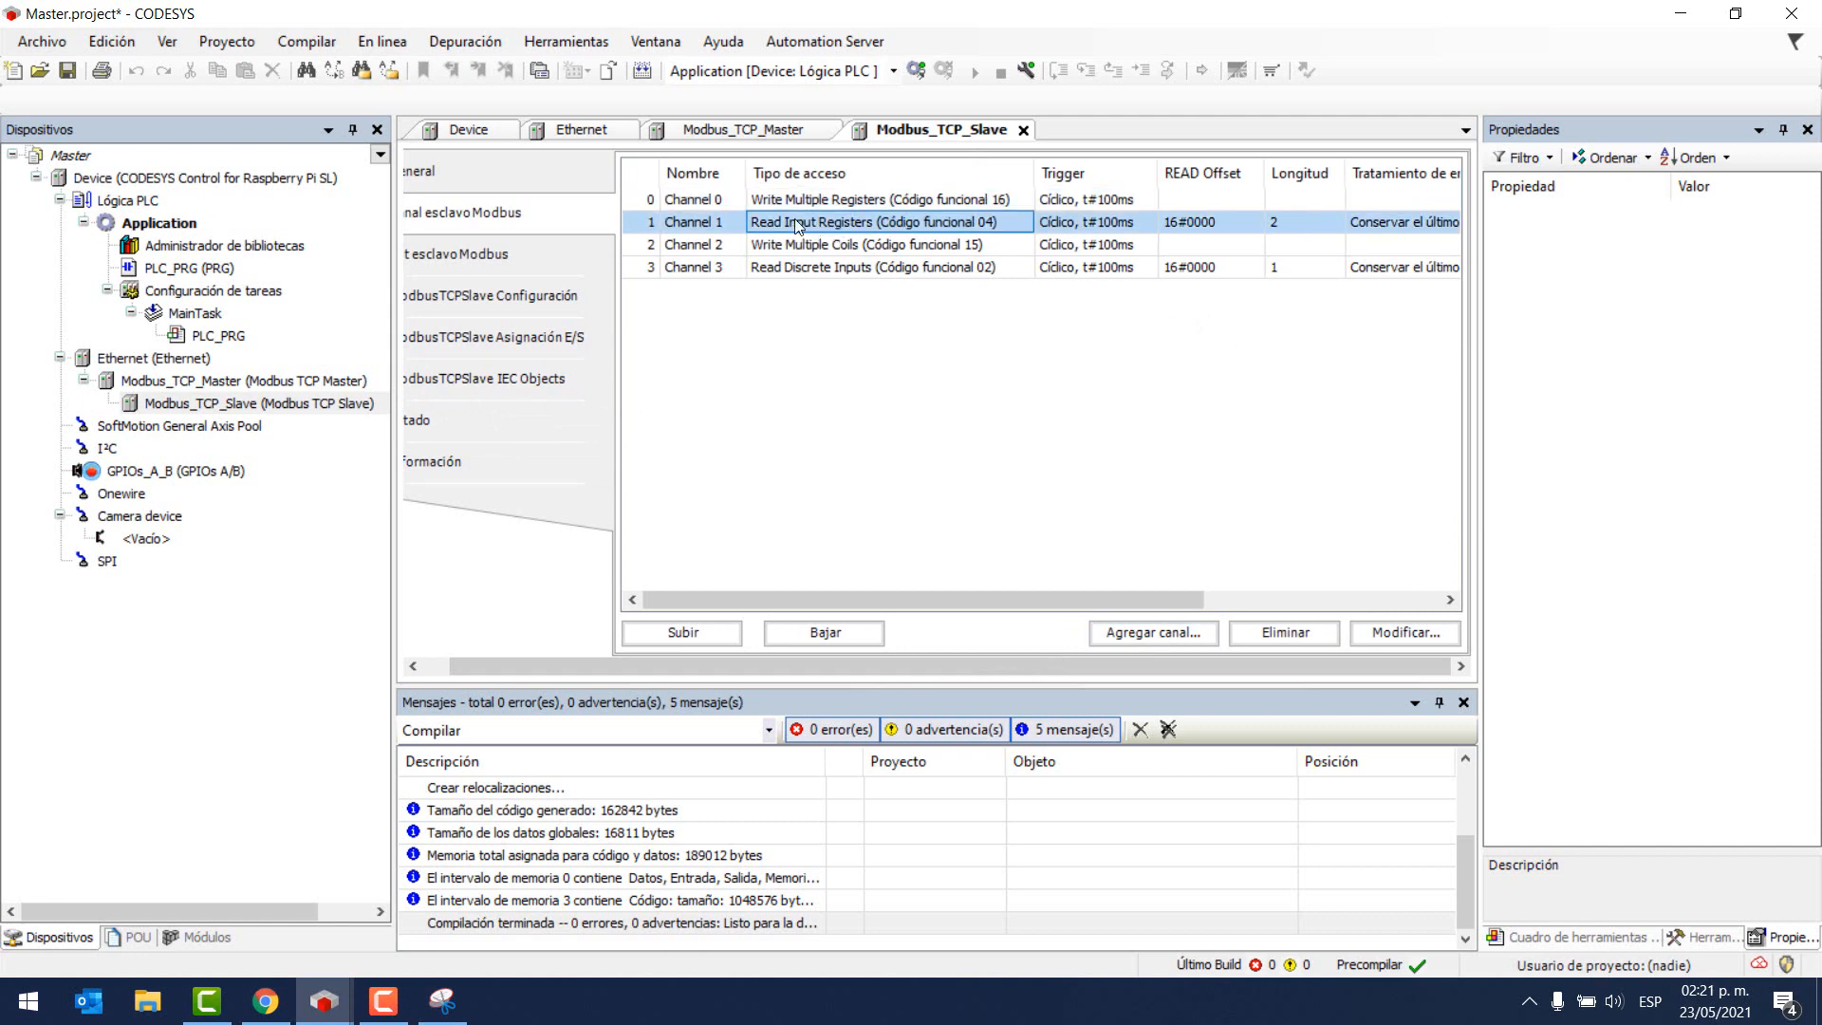
pyautogui.click(798, 250)
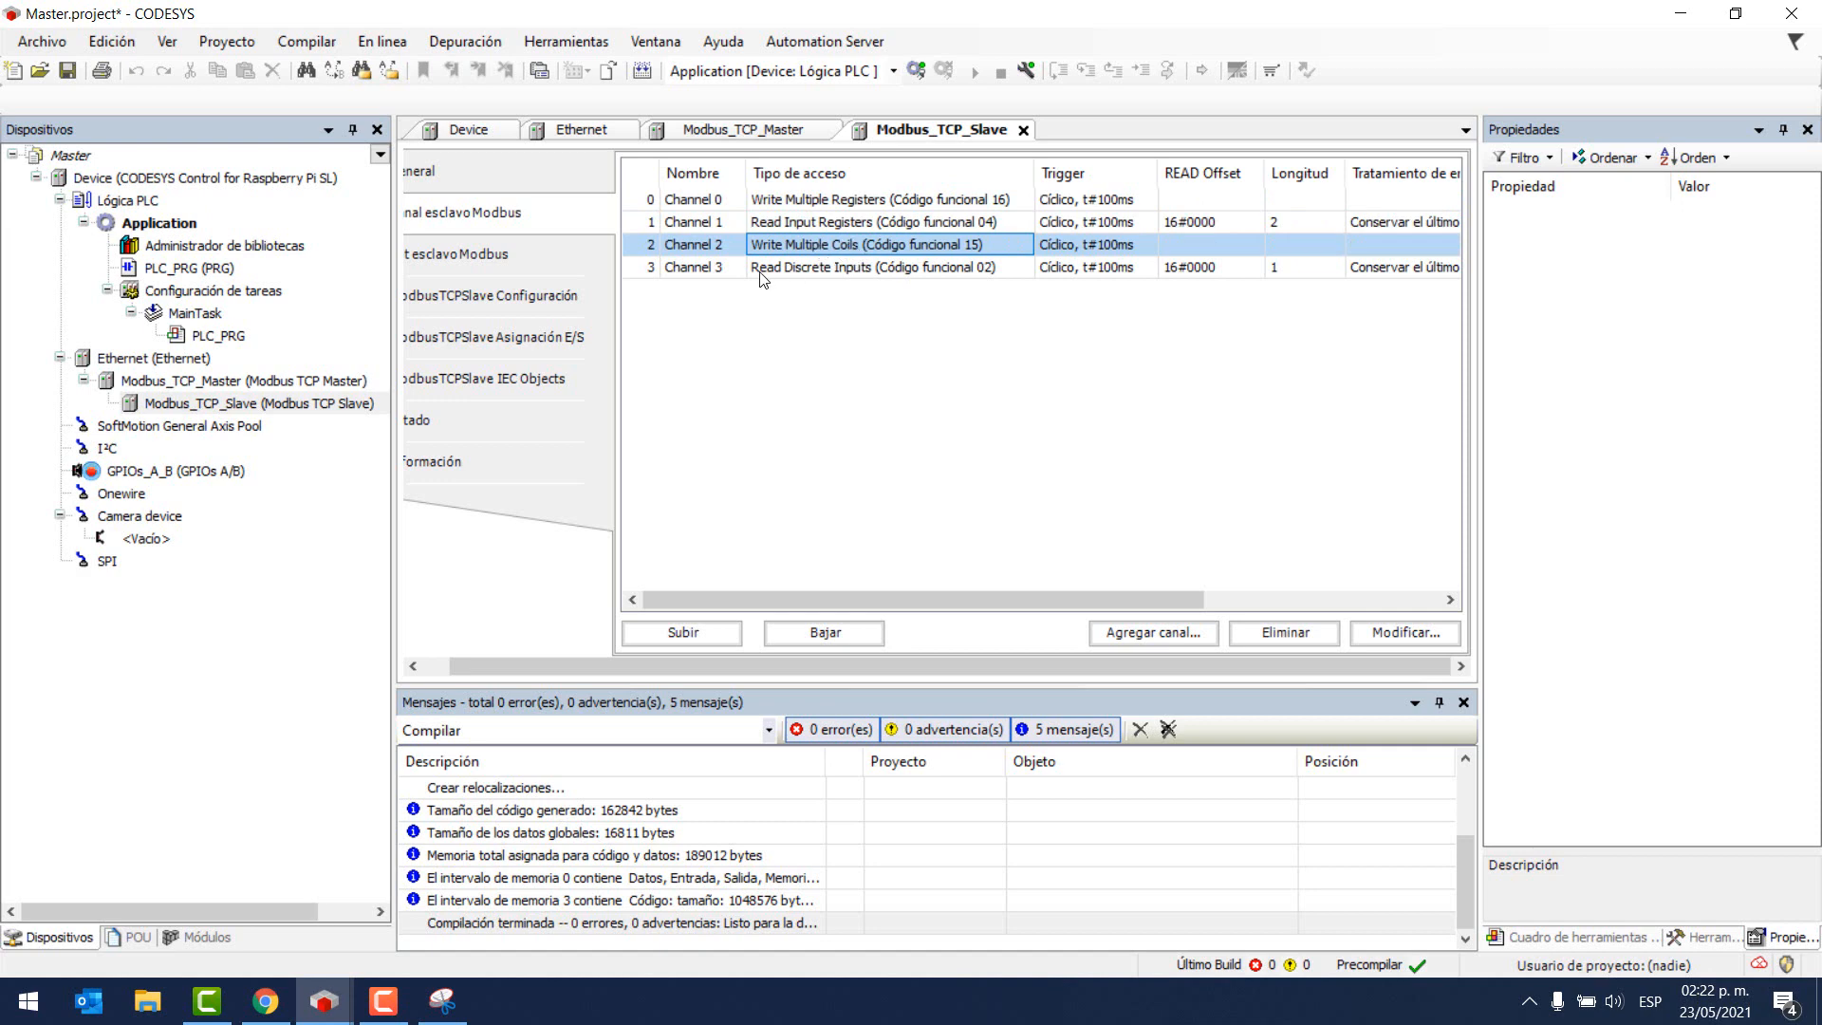
pyautogui.click(814, 268)
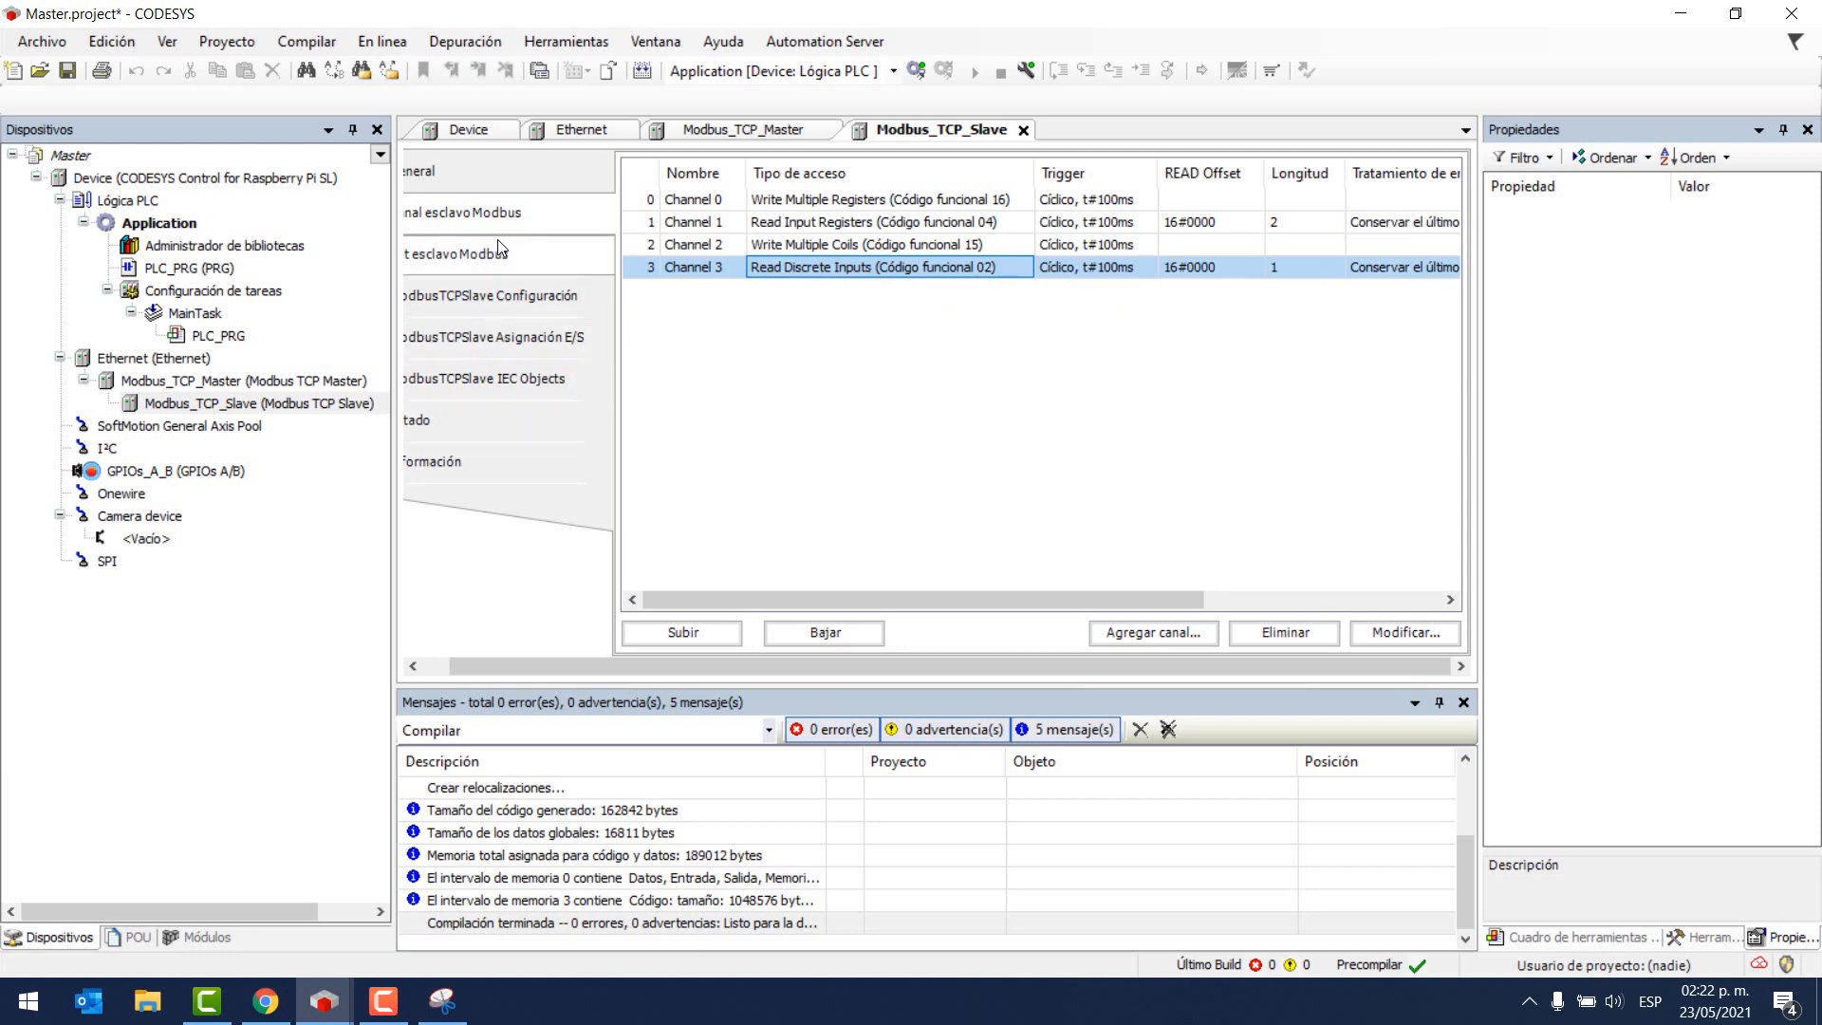
pyautogui.click(517, 295)
pyautogui.click(528, 352)
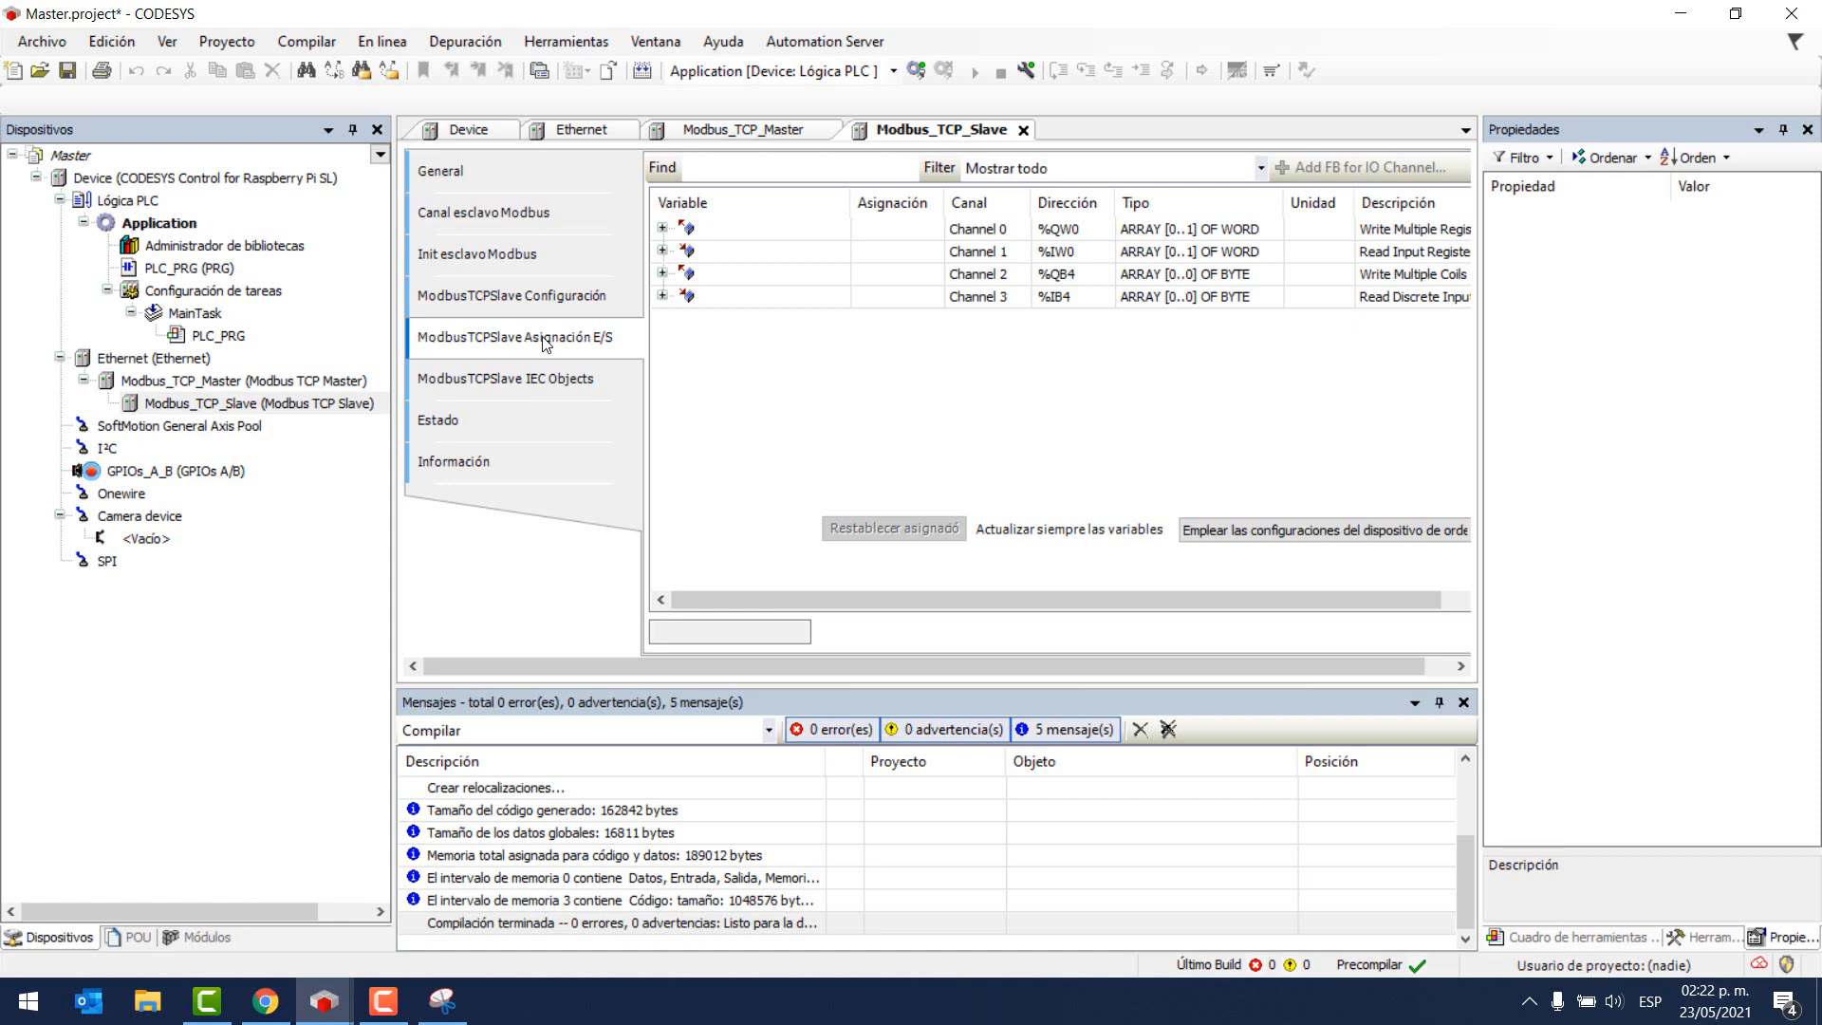
# - Set variable updating for Modbus_TCP_Slave to Activado 2 (siempre en tarea de ciclo de bus), and download and run the Master application
pyautogui.click(1214, 525)
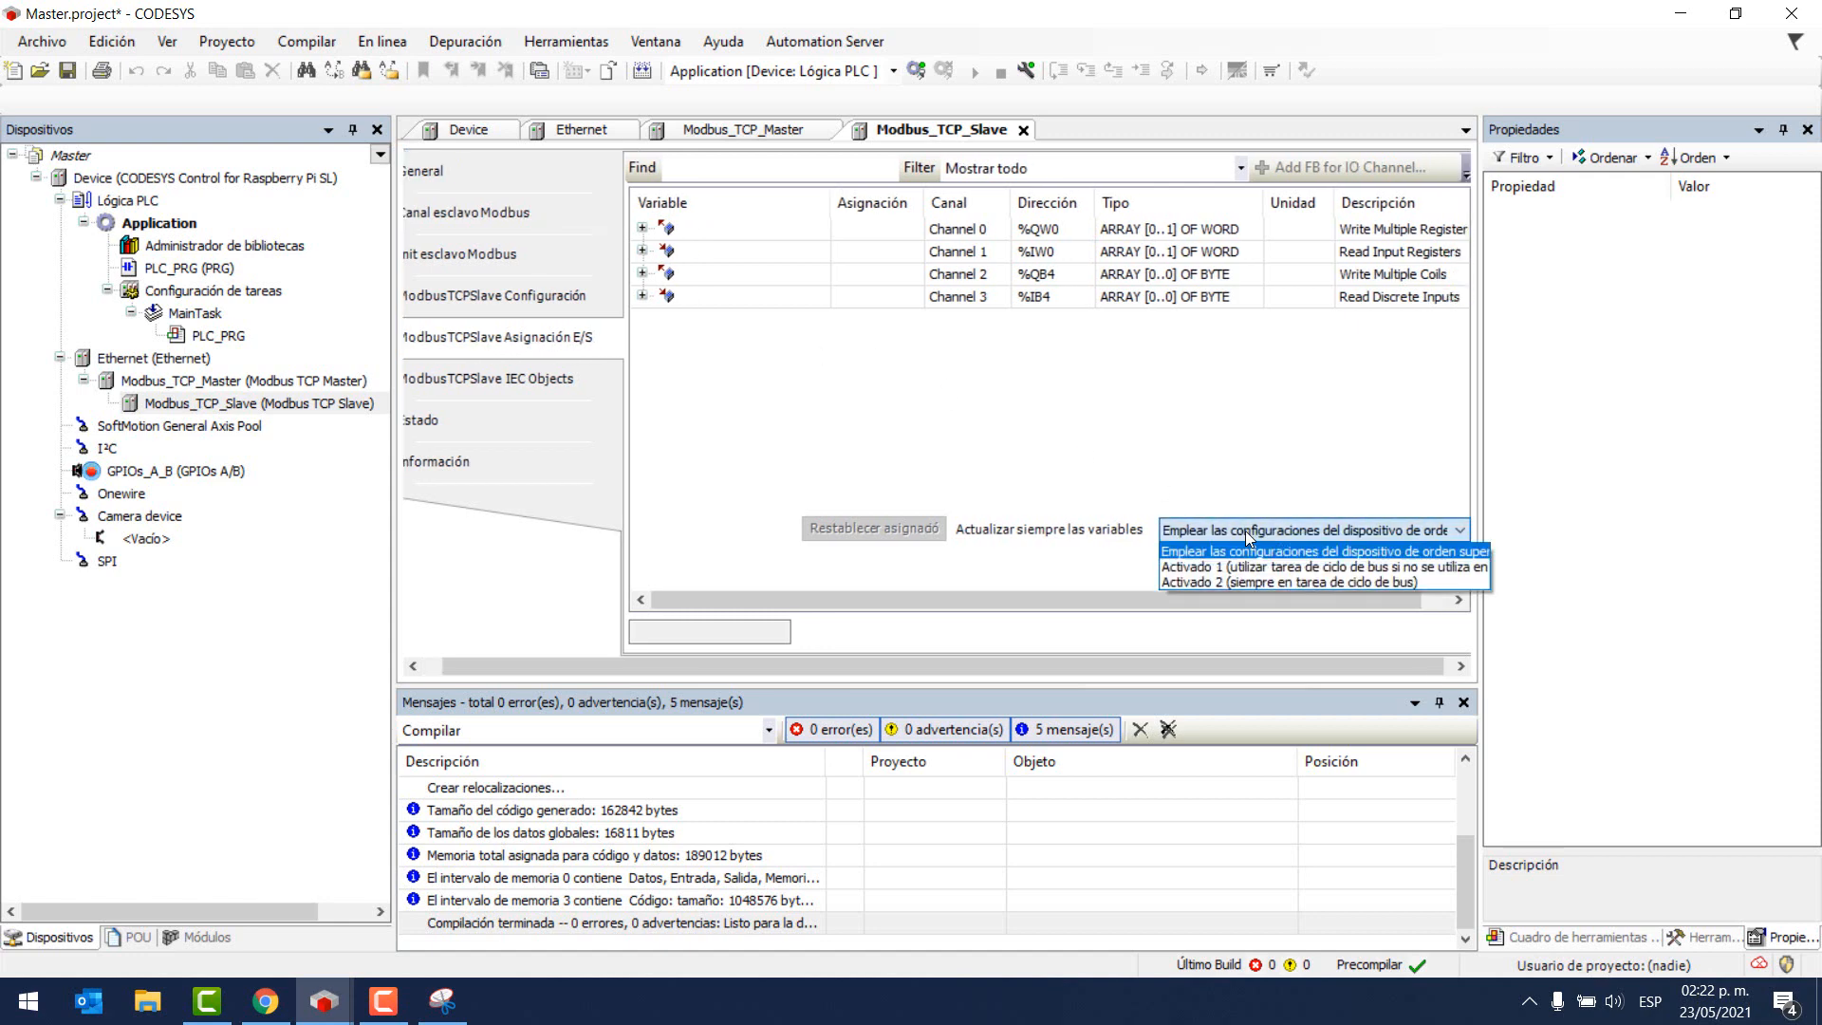
pyautogui.click(1199, 582)
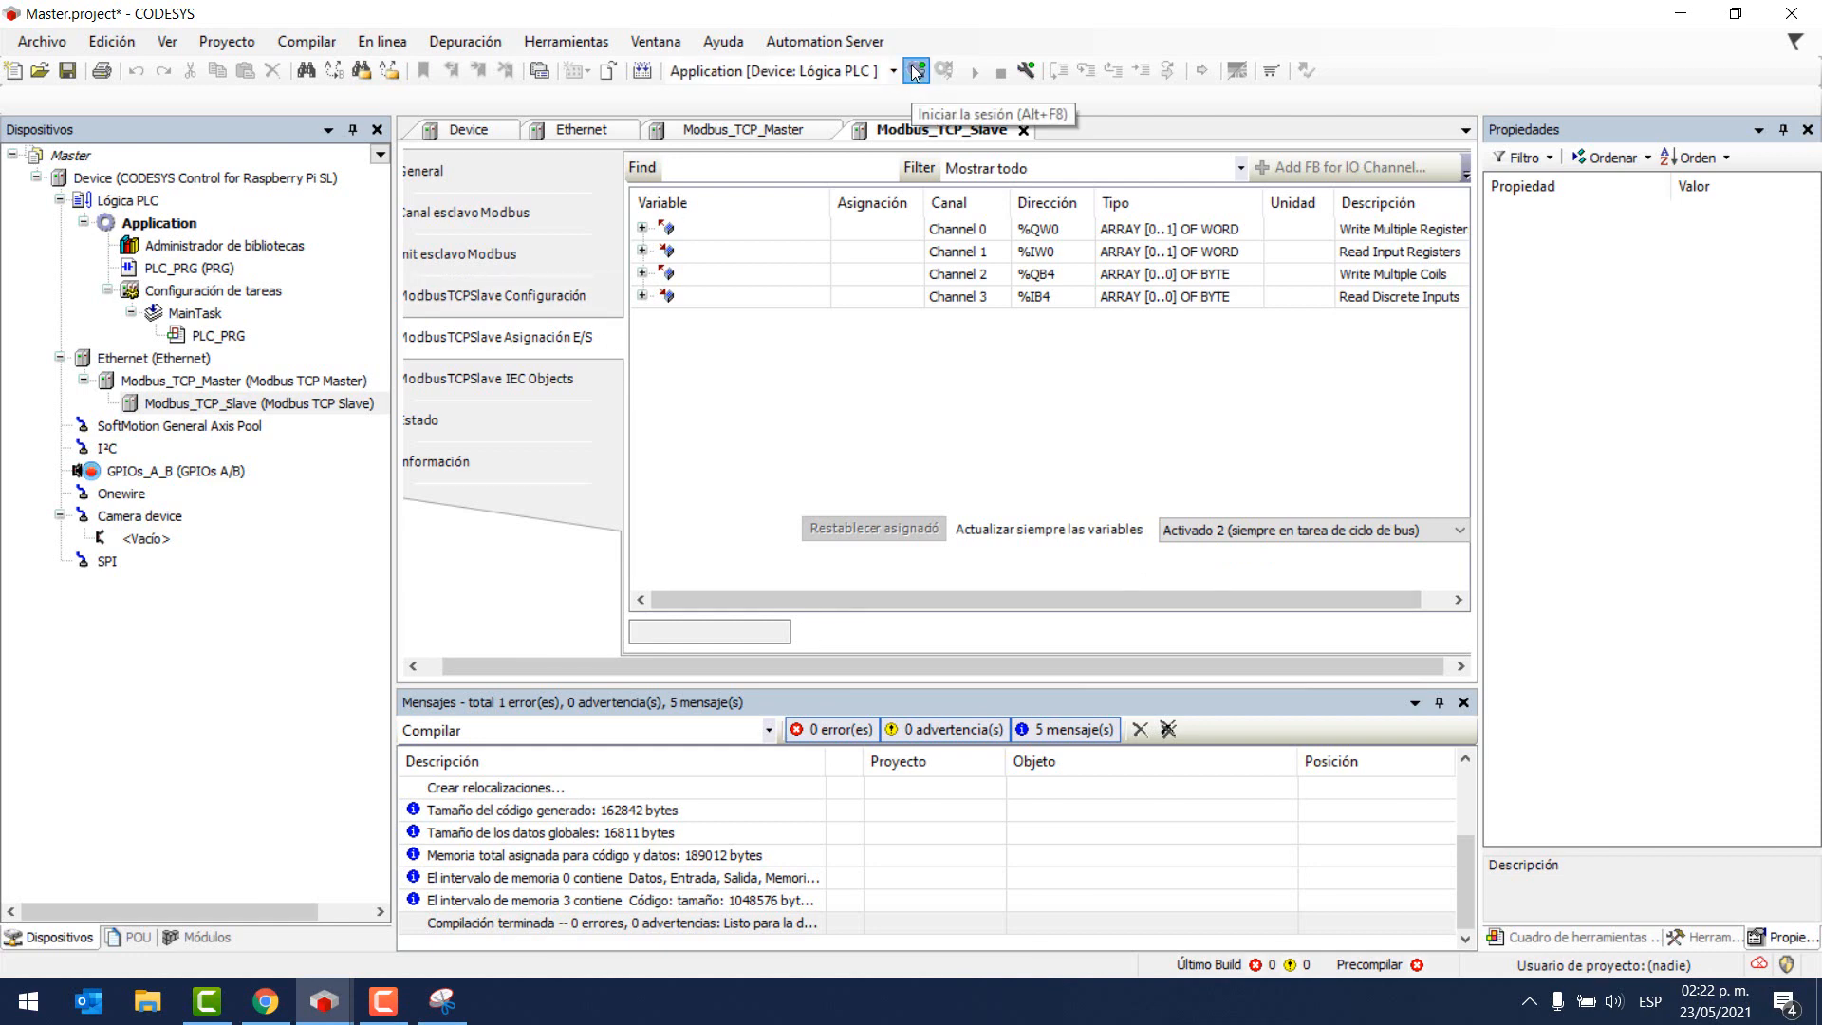
pyautogui.click(915, 70)
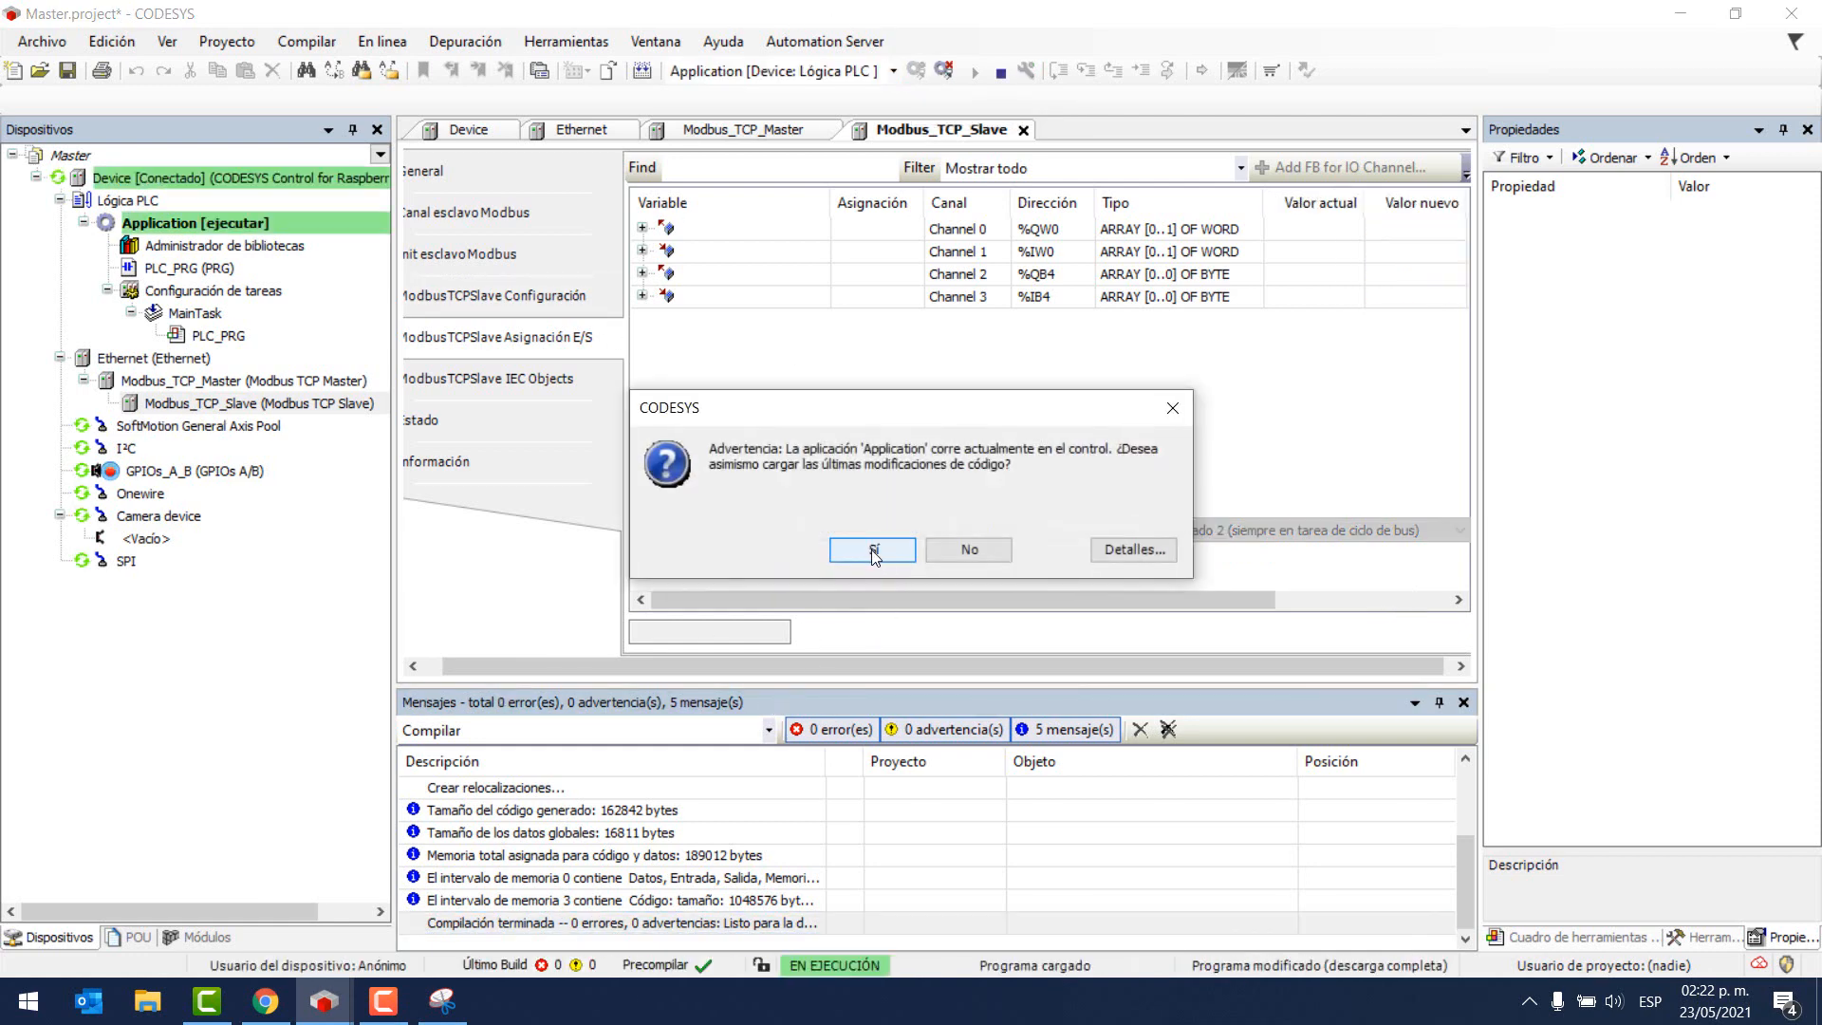
pyautogui.click(871, 549)
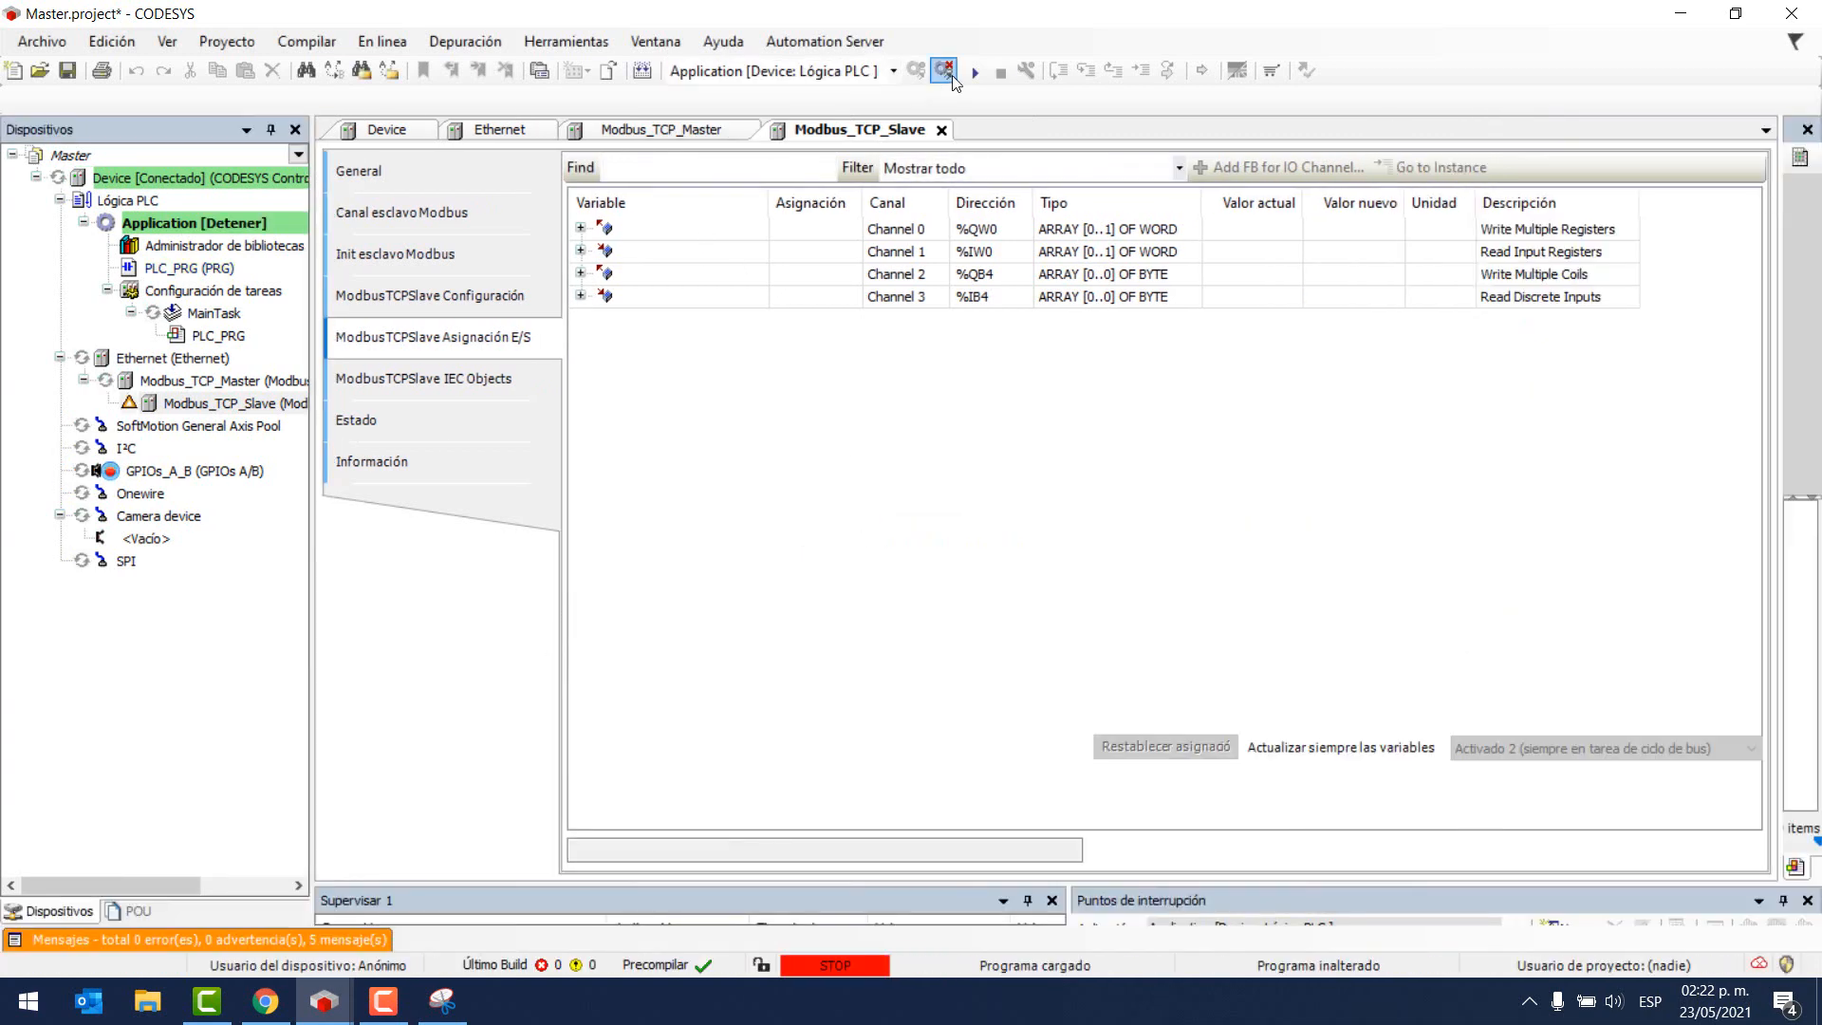
pyautogui.click(974, 72)
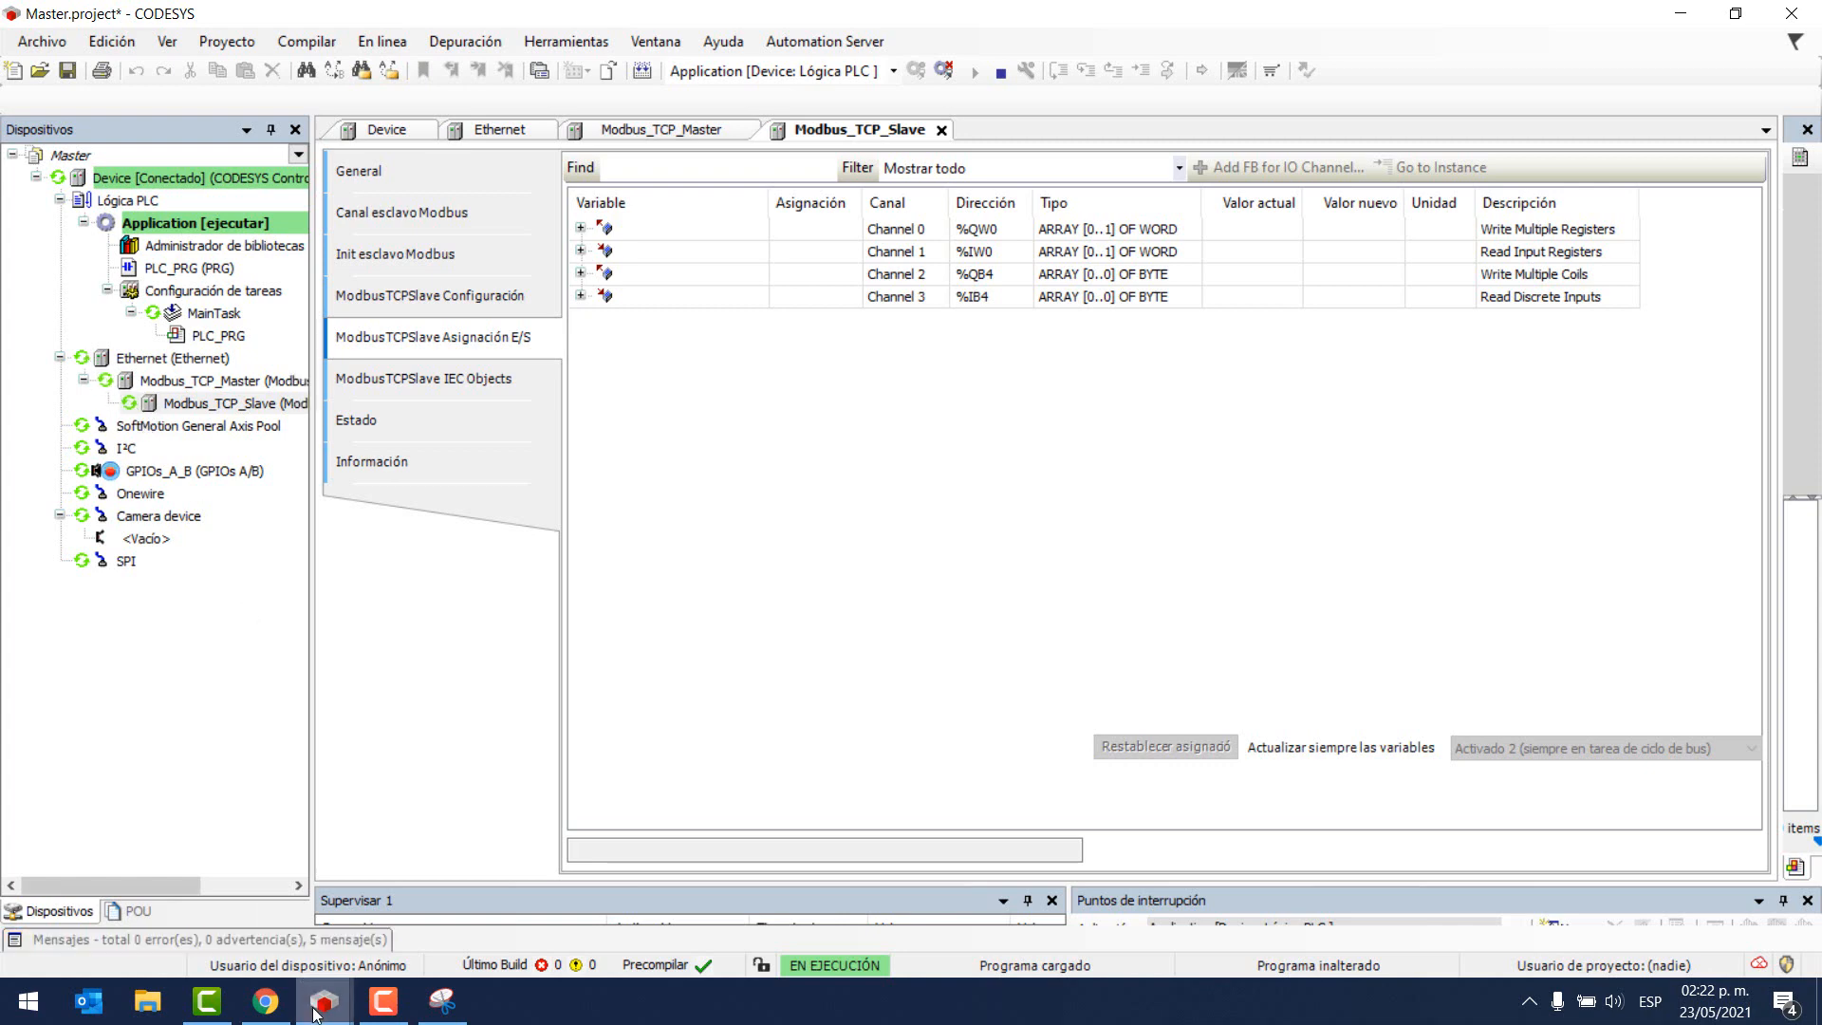
# - Switch to the Slave project, perform a cold reset of its application and start it again
pyautogui.moveTo(323, 1001)
pyautogui.click(215, 886)
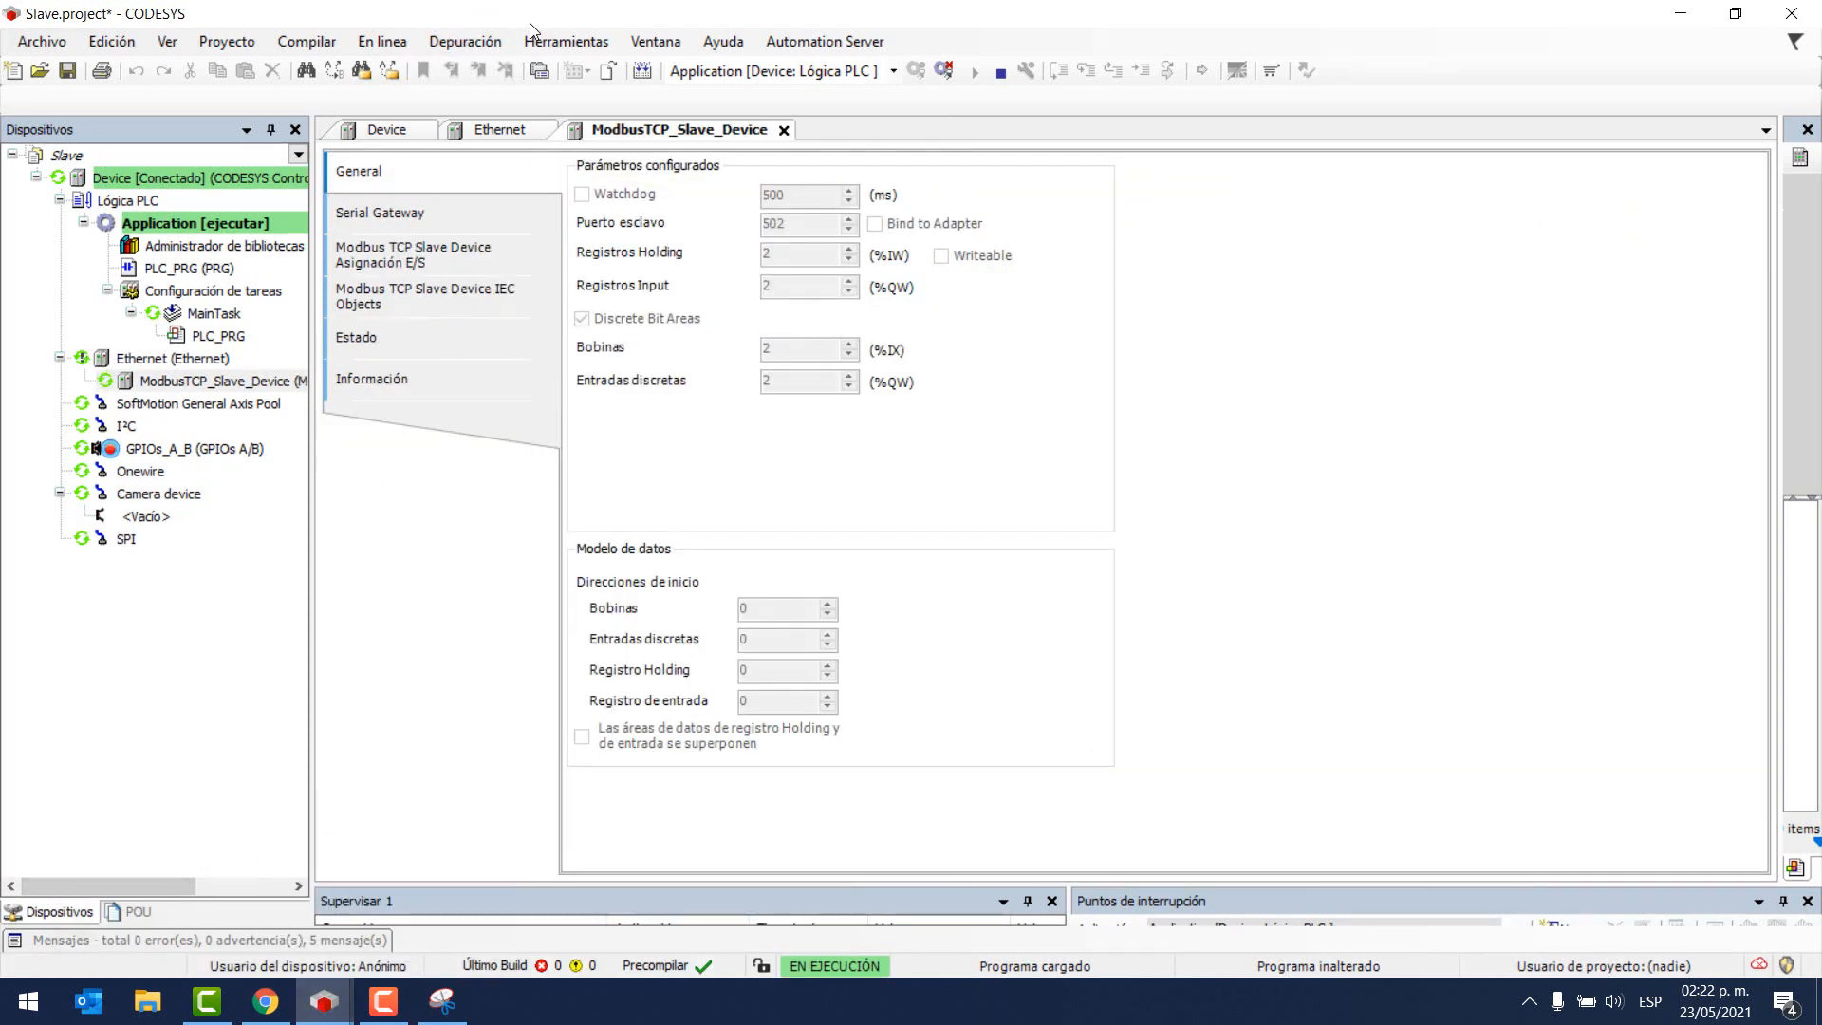
pyautogui.click(382, 40)
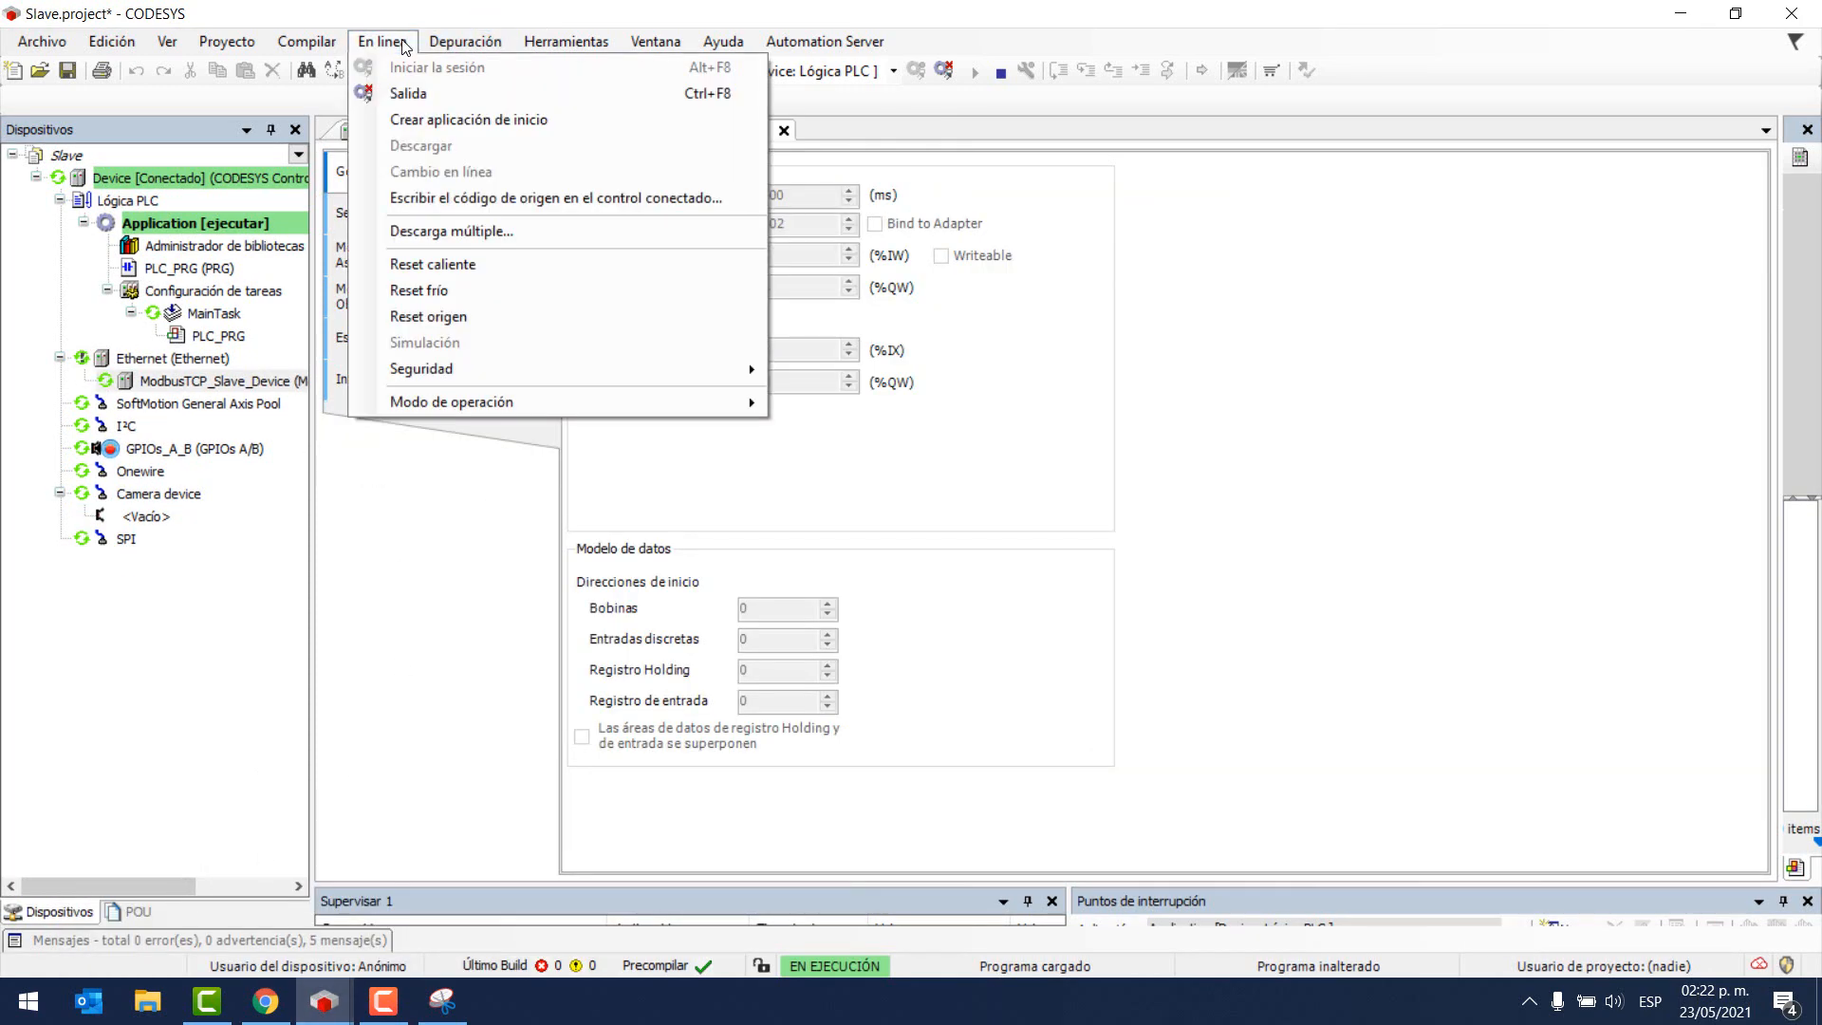
pyautogui.click(446, 290)
pyautogui.press('Return')
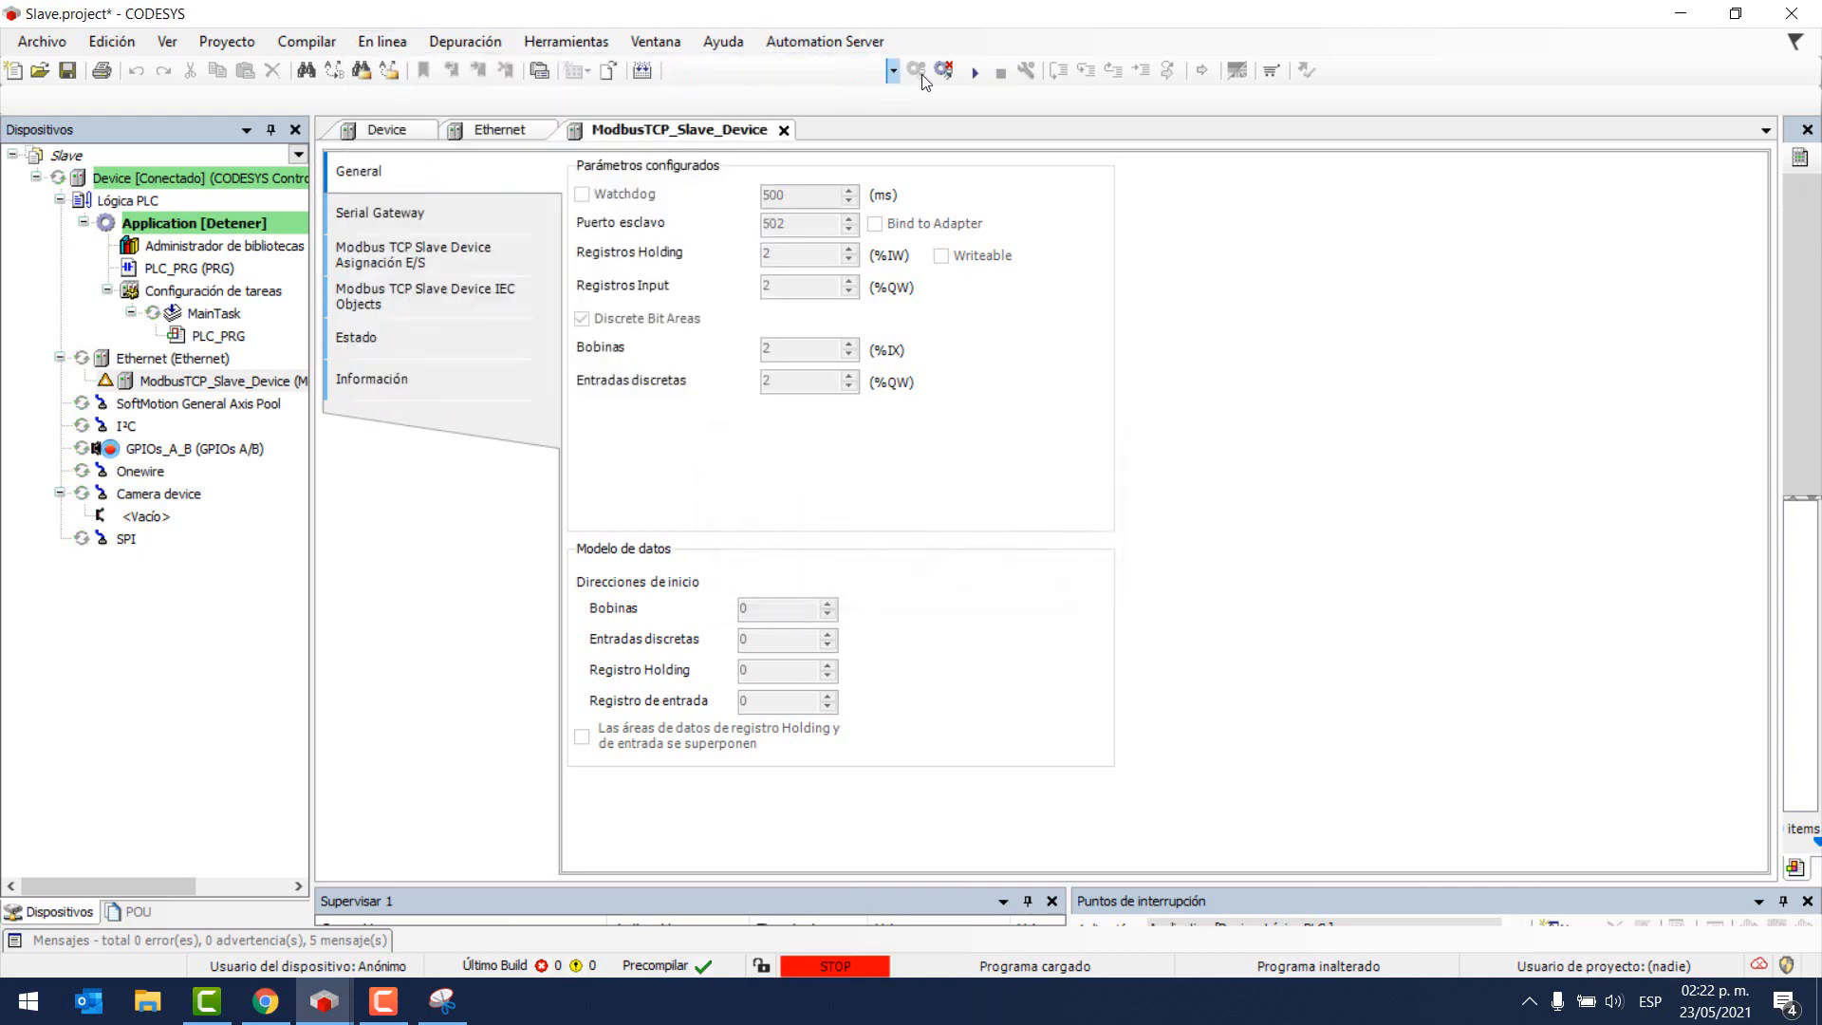
pyautogui.click(972, 75)
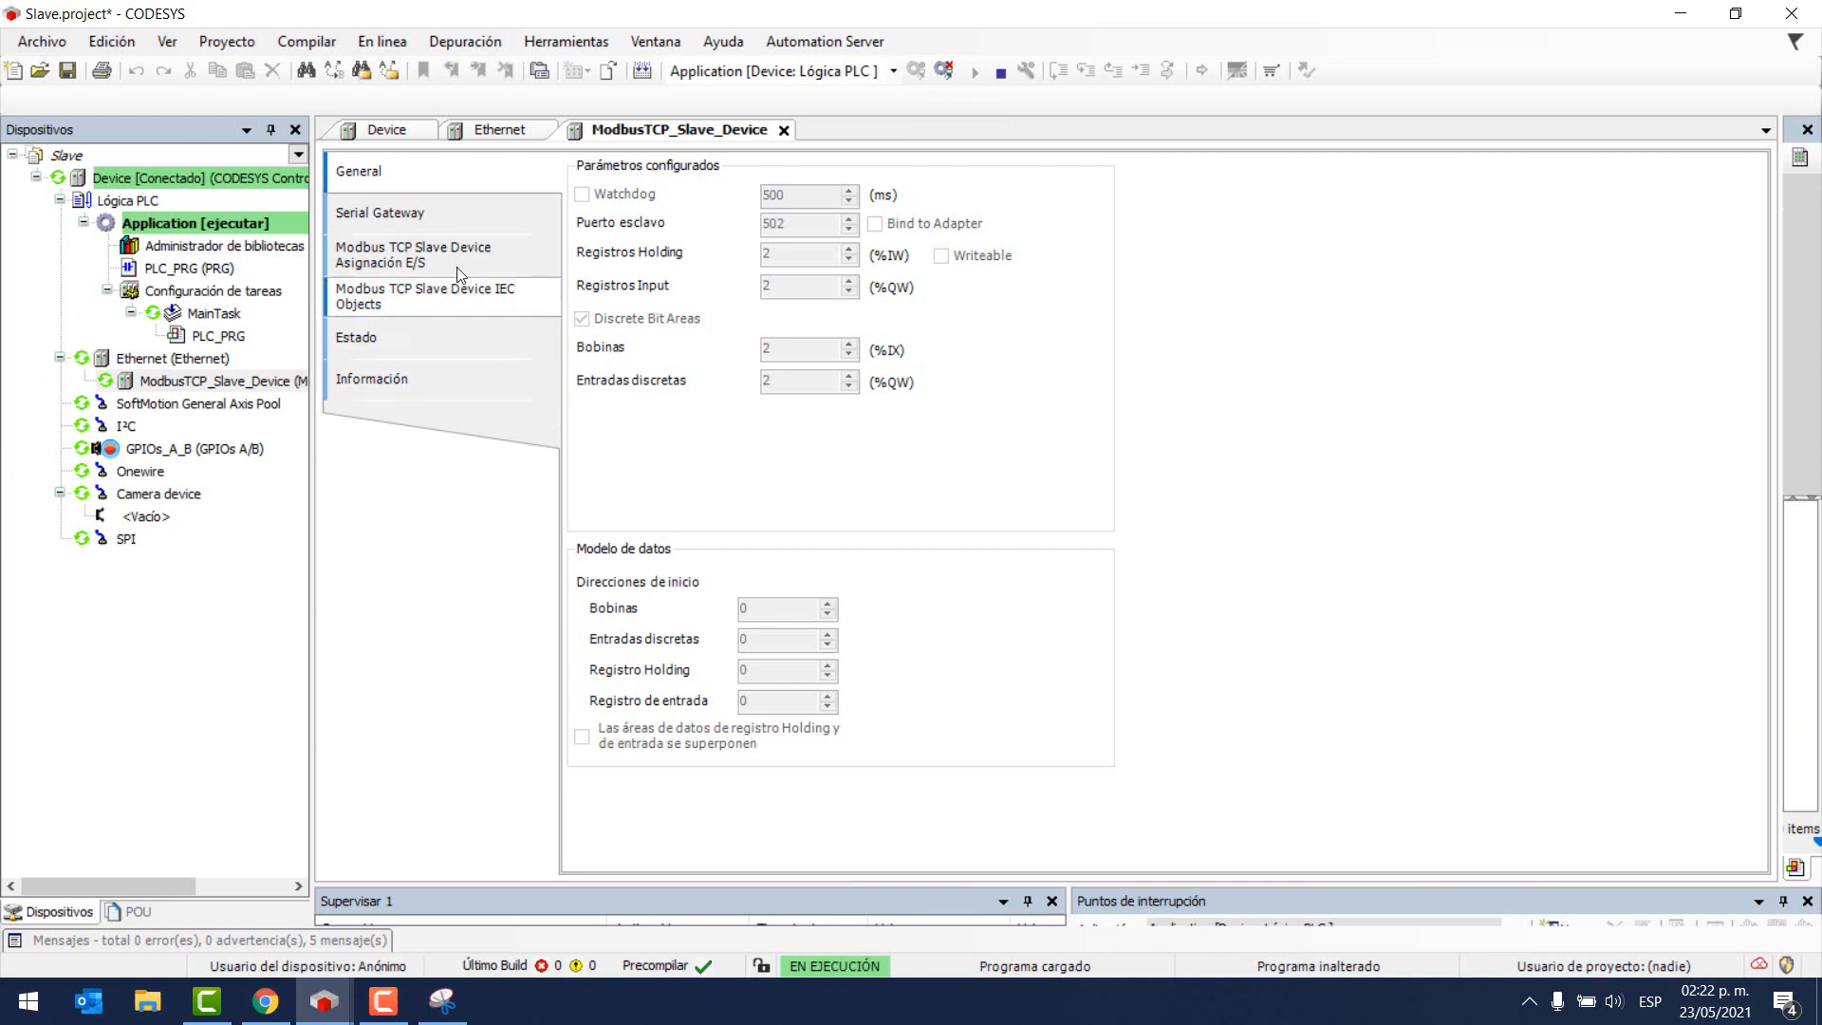
# - Show the I/O mapping of ModbusTCP_Slave_Device and place the Master and Slave project windows side by side
pyautogui.click(424, 268)
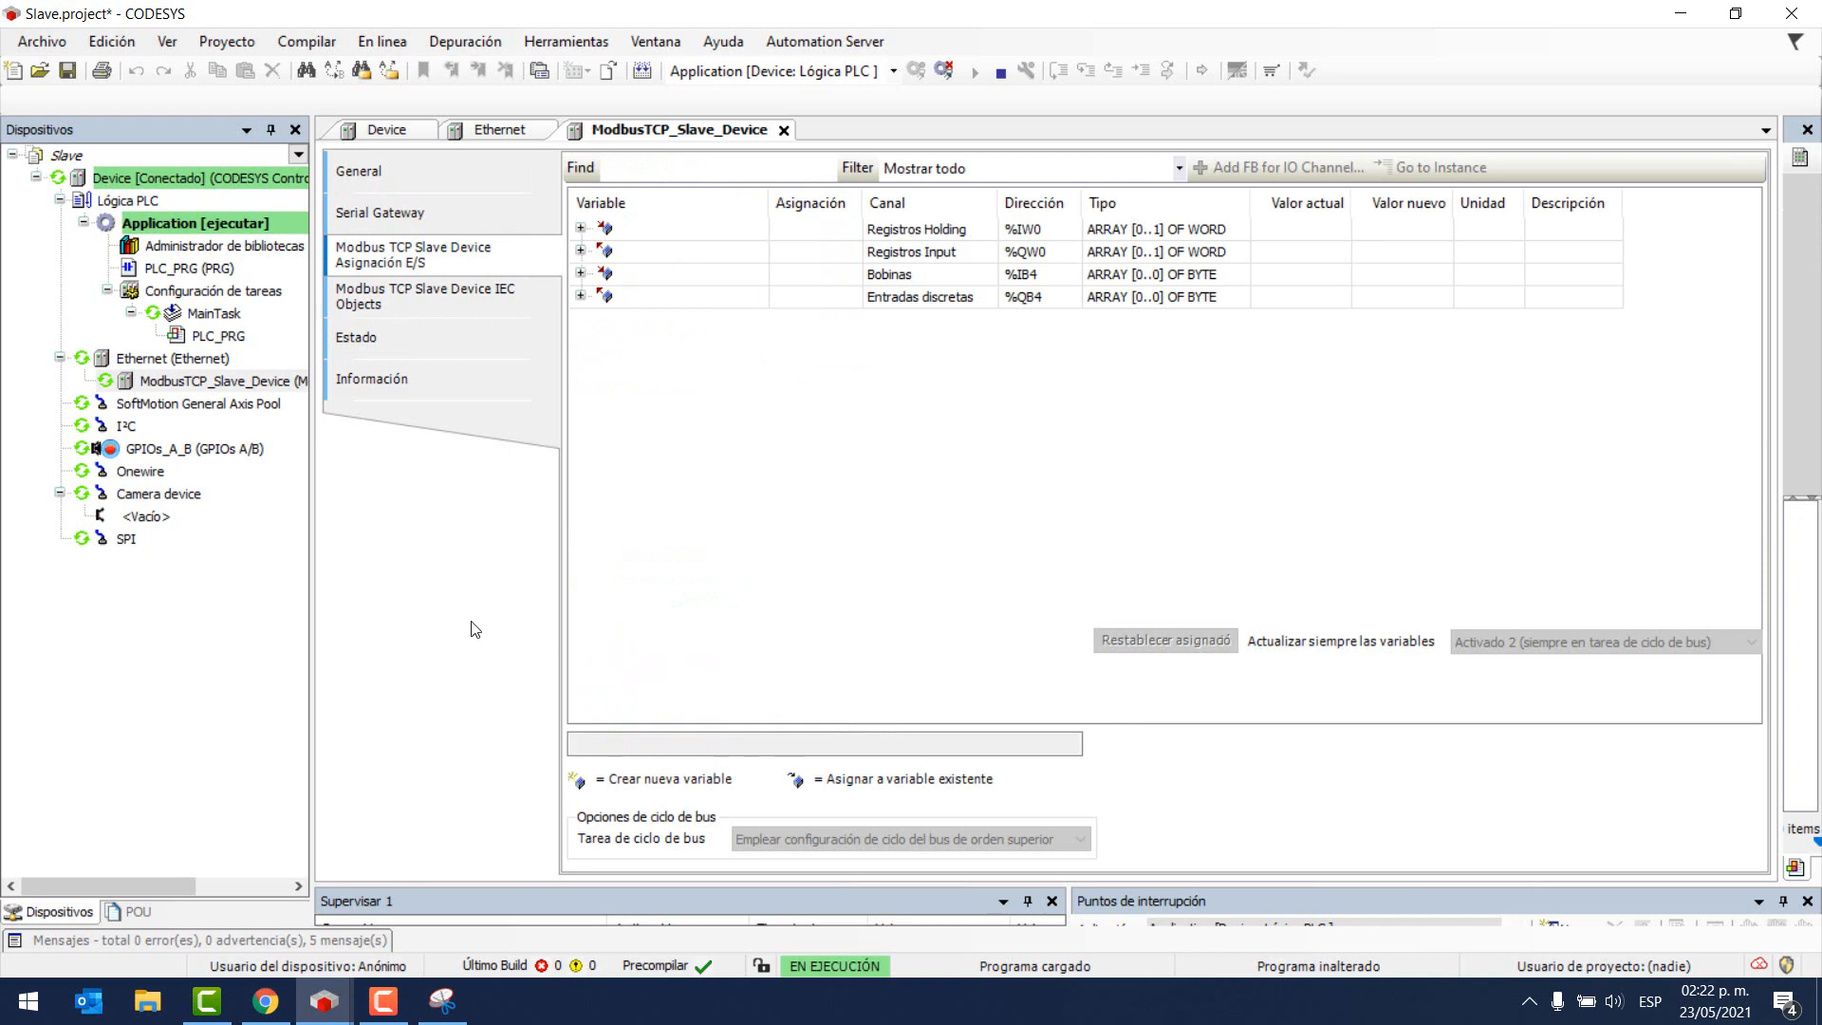
pyautogui.moveTo(312, 562); pyautogui.dragTo(148, 529)
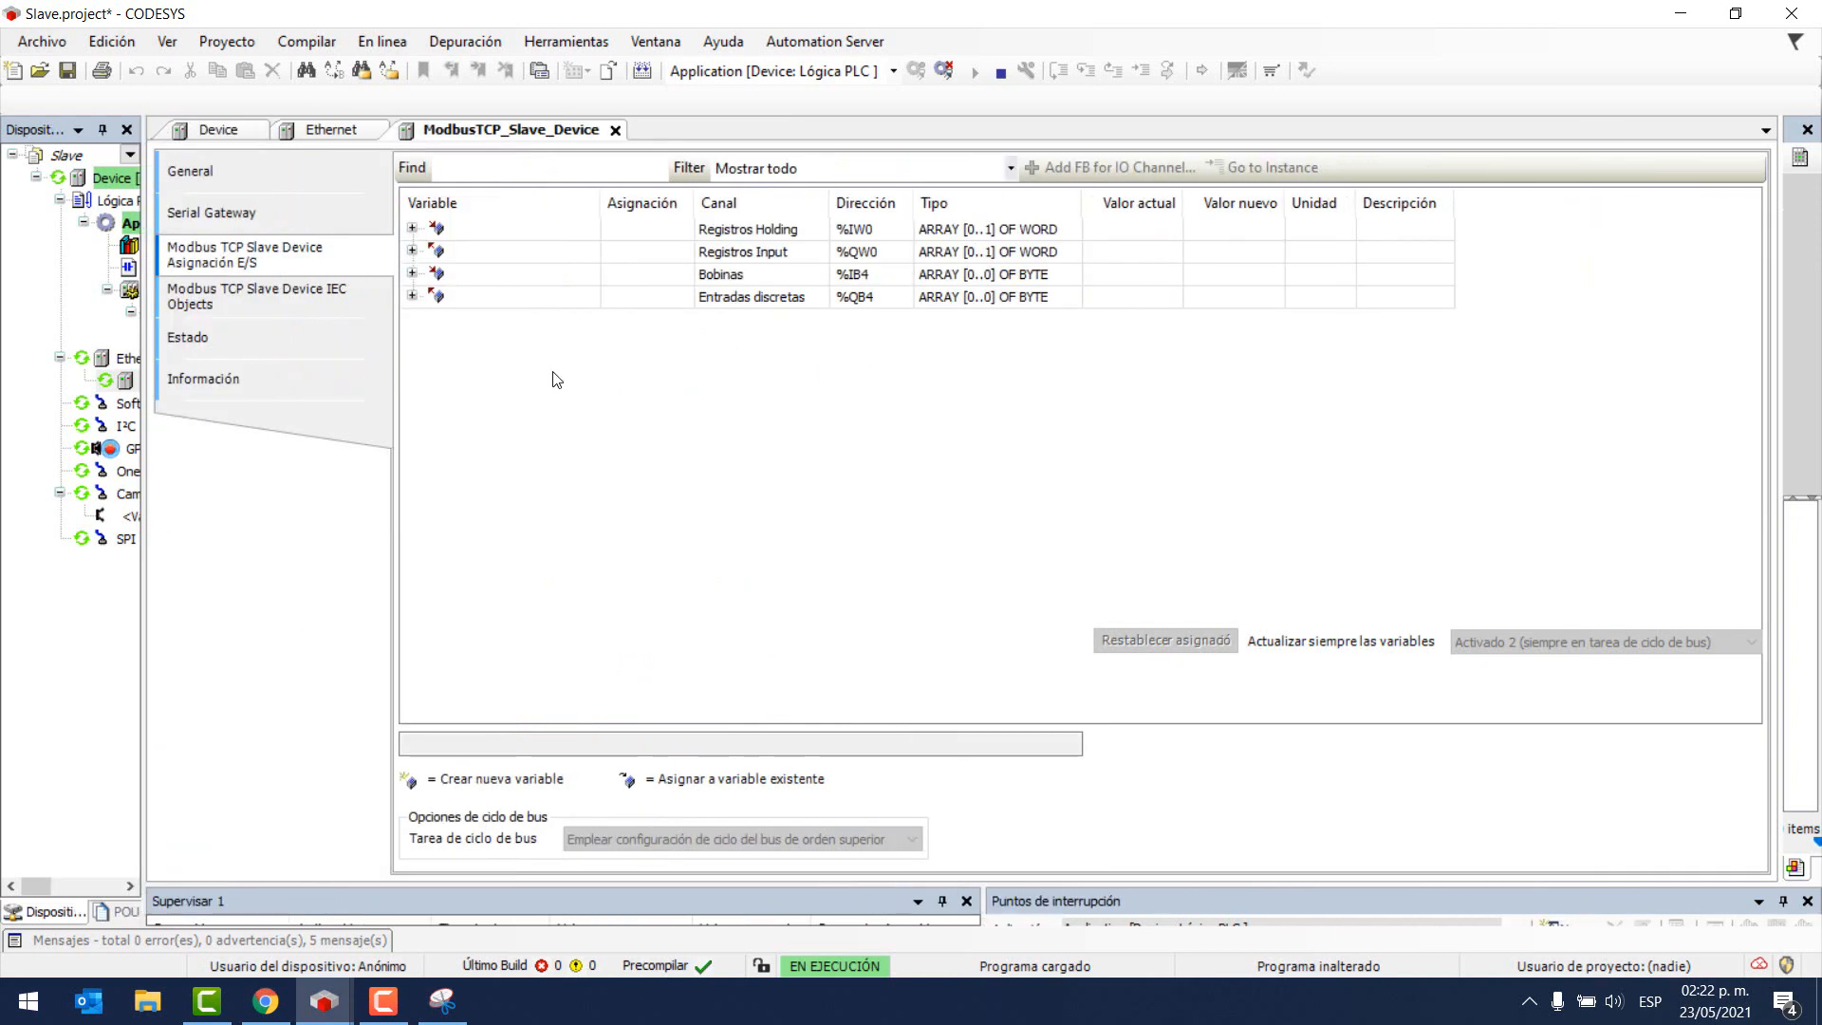
pyautogui.click(1736, 13)
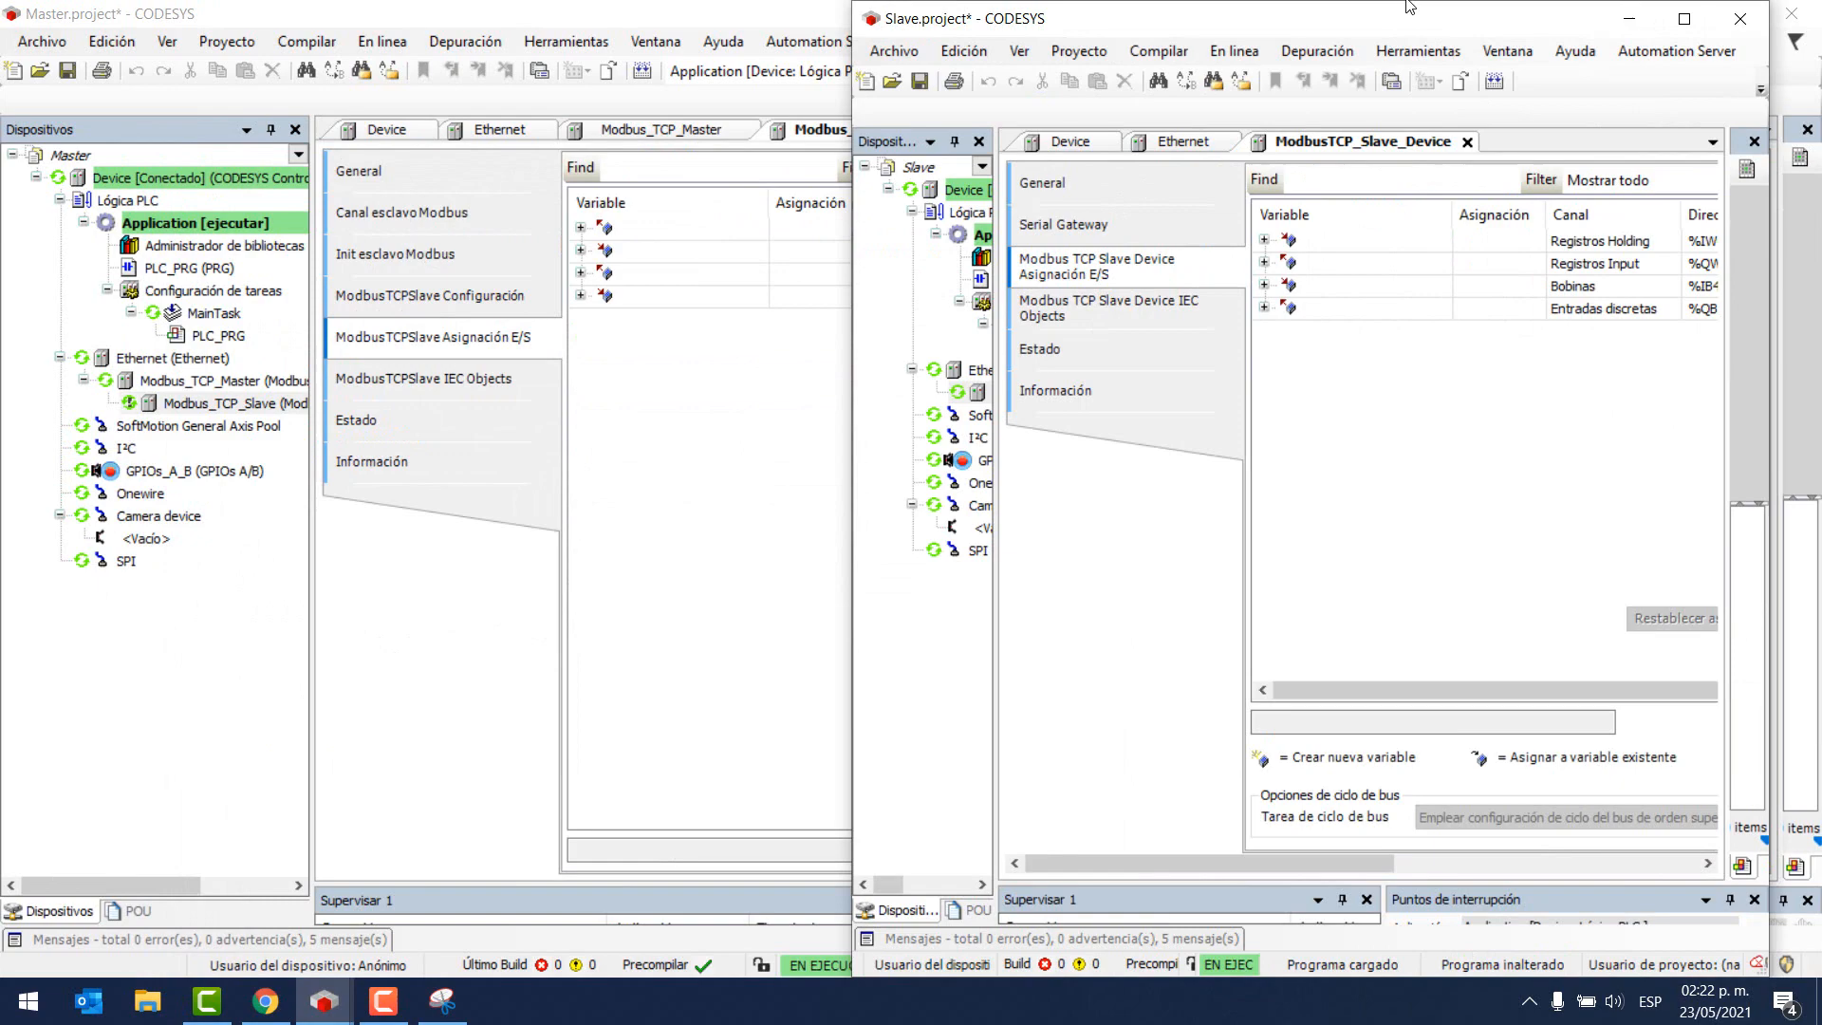
pyautogui.doubleClick(606, 12)
pyautogui.moveTo(1152, 25); pyautogui.dragTo(319, 29)
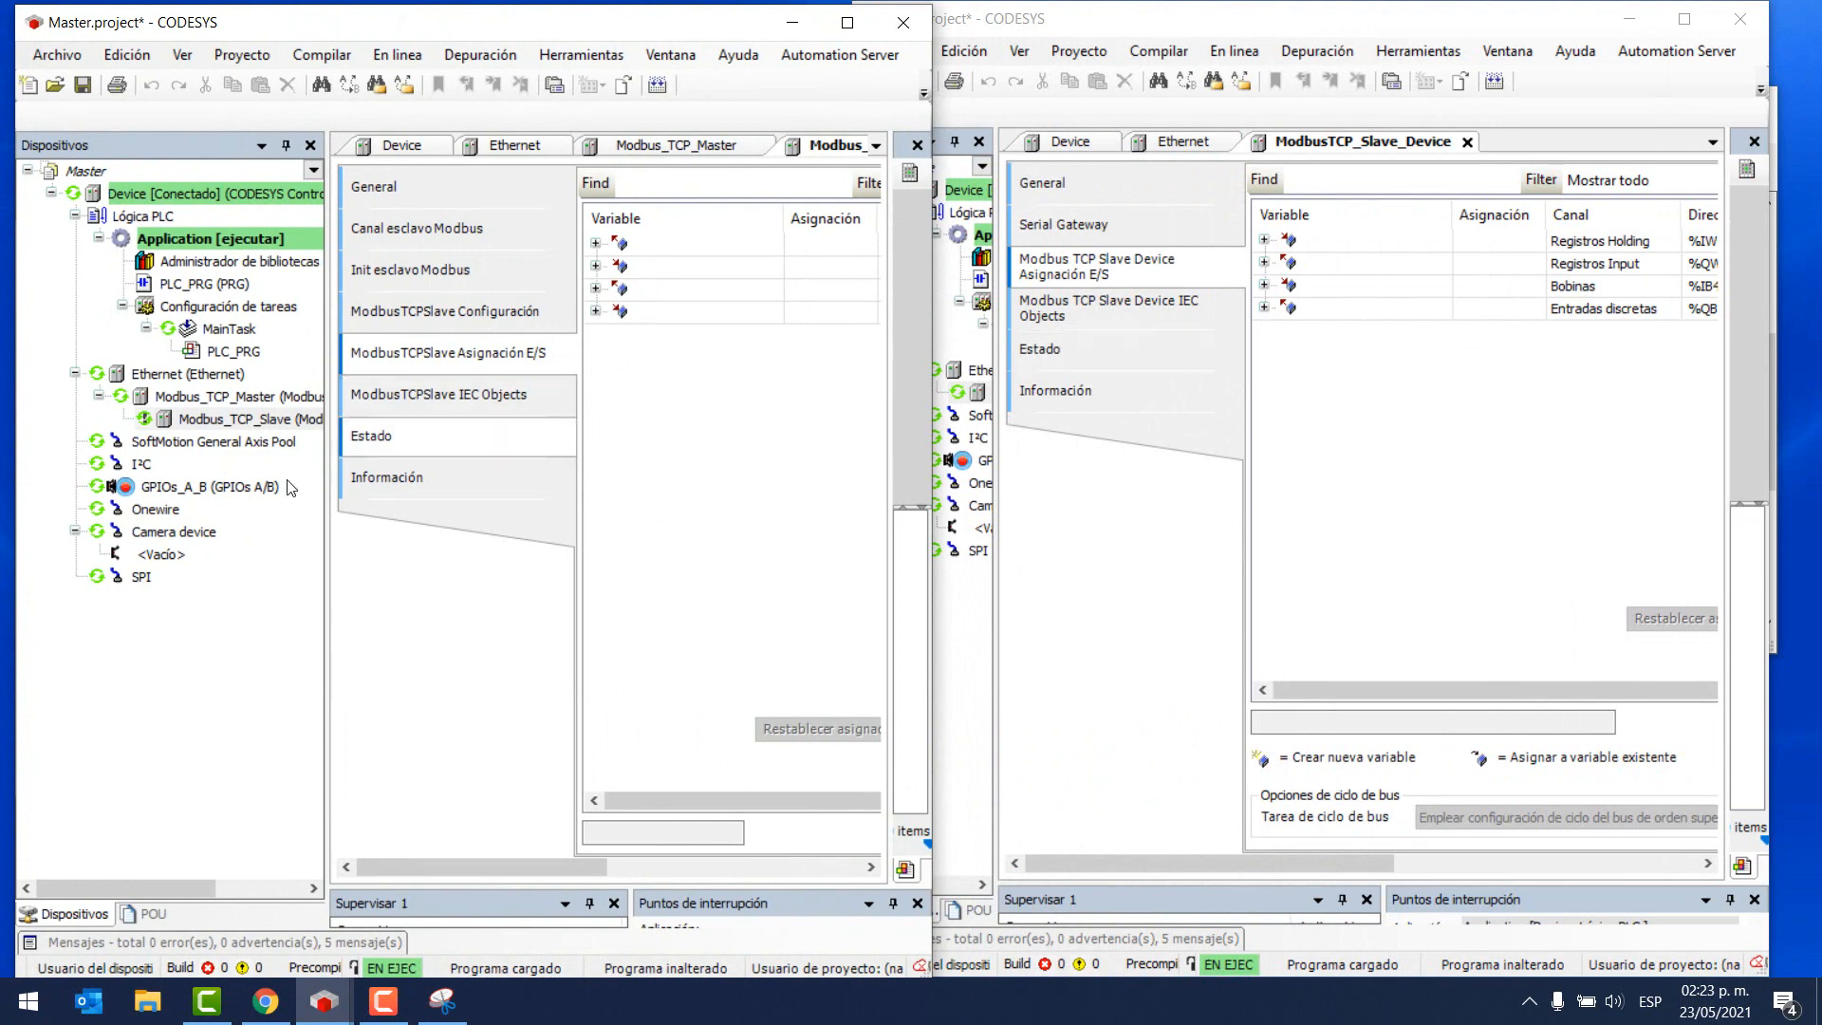
# - Make room for the Master's I/O mapping table and expand Channel 0 to Channel 3
pyautogui.moveTo(326, 569); pyautogui.dragTo(73, 523)
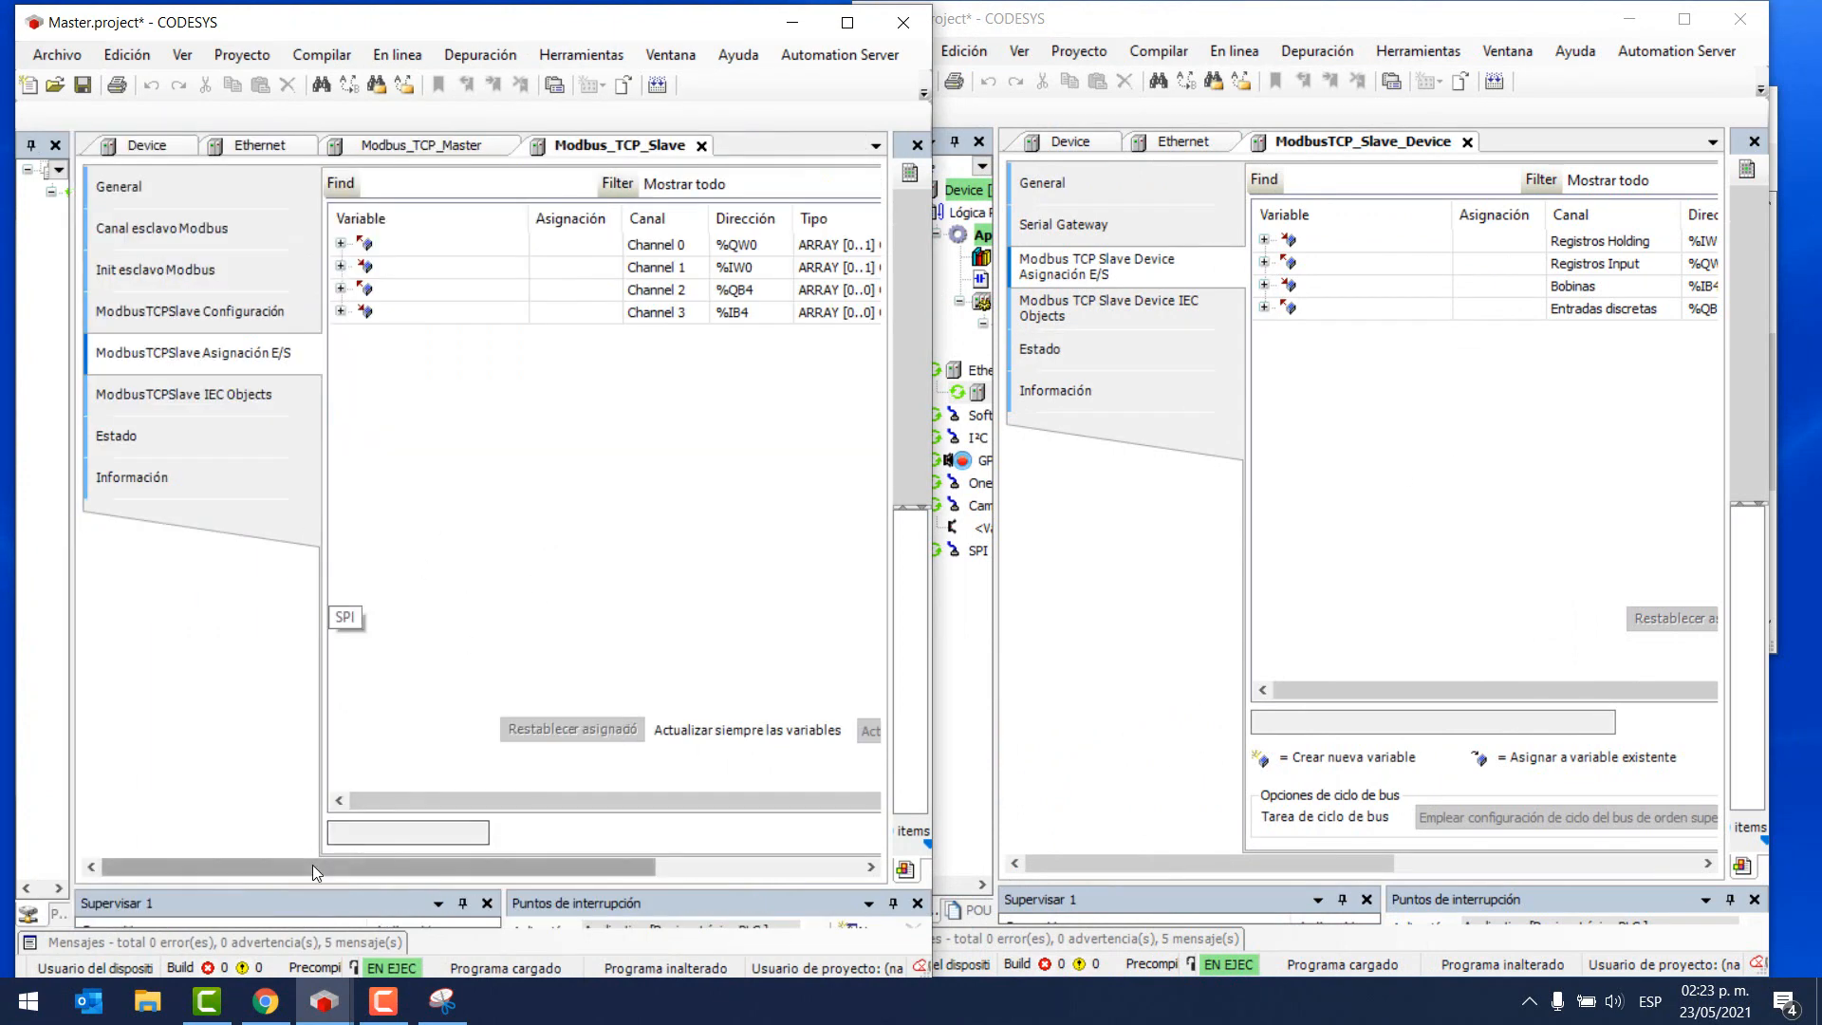
pyautogui.moveTo(311, 865); pyautogui.dragTo(475, 902)
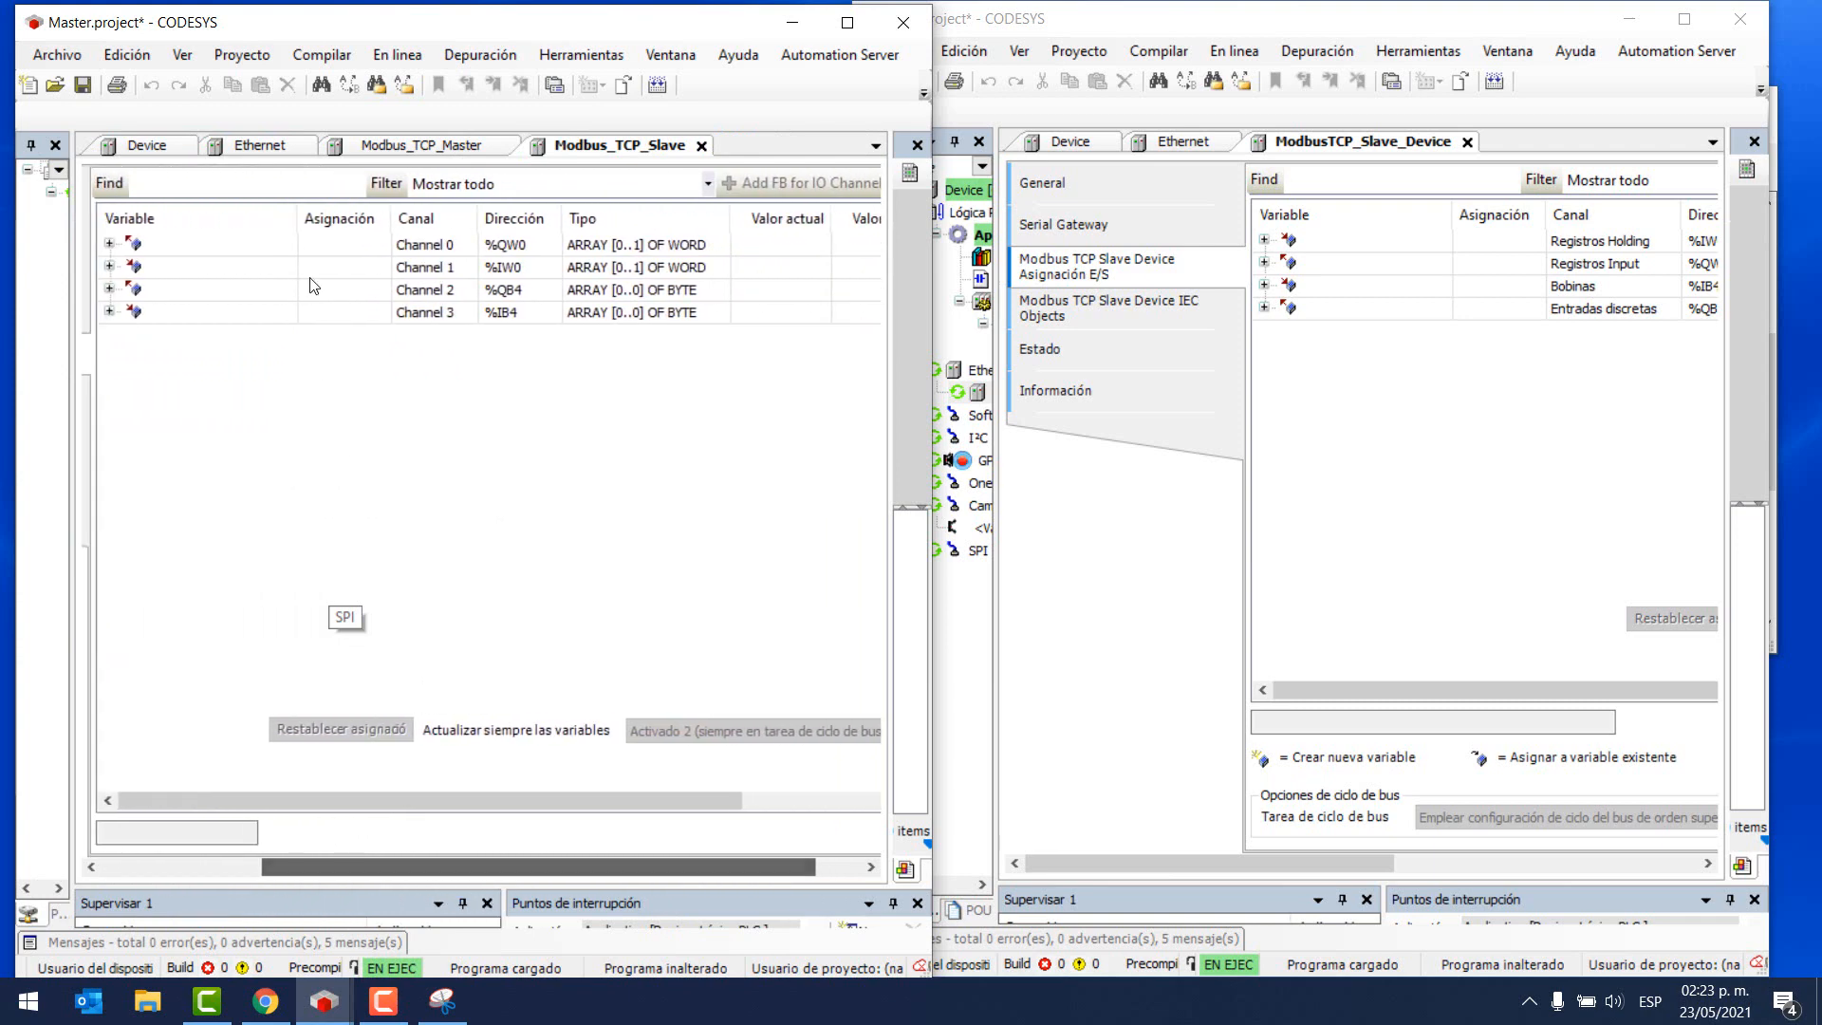
pyautogui.moveTo(296, 218); pyautogui.dragTo(160, 218)
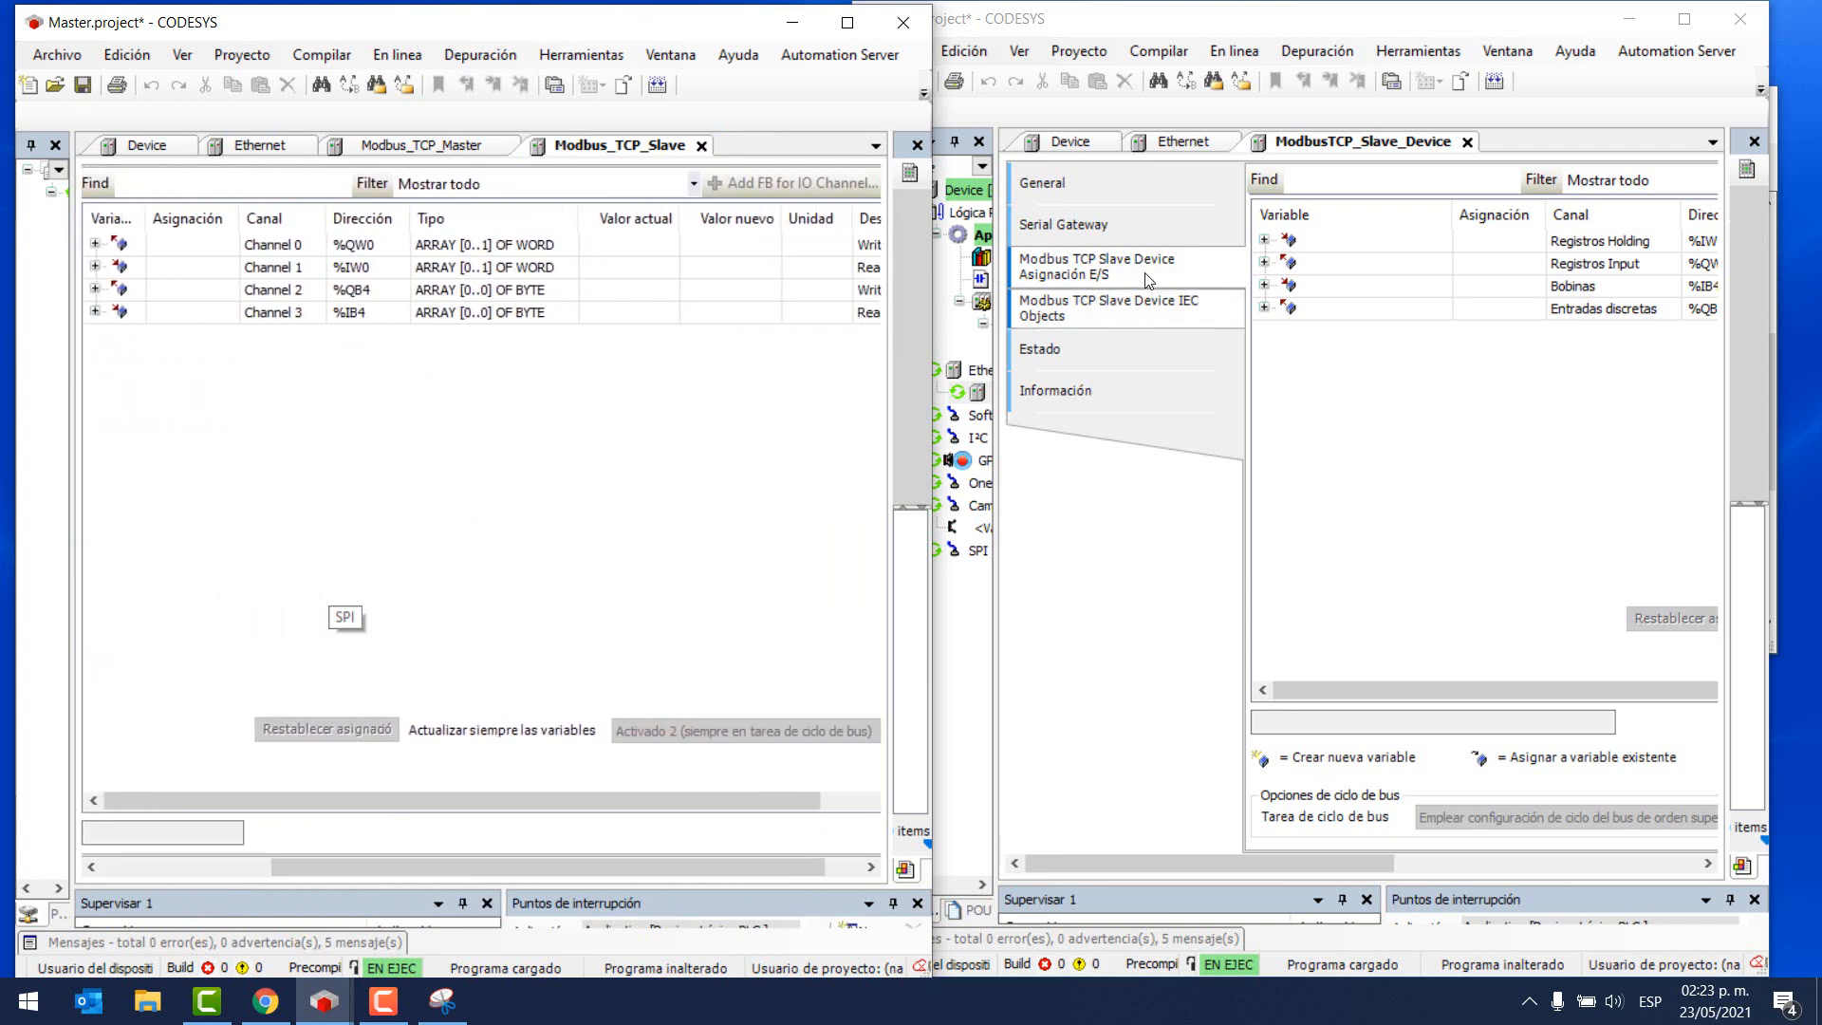
pyautogui.click(95, 244)
pyautogui.click(95, 312)
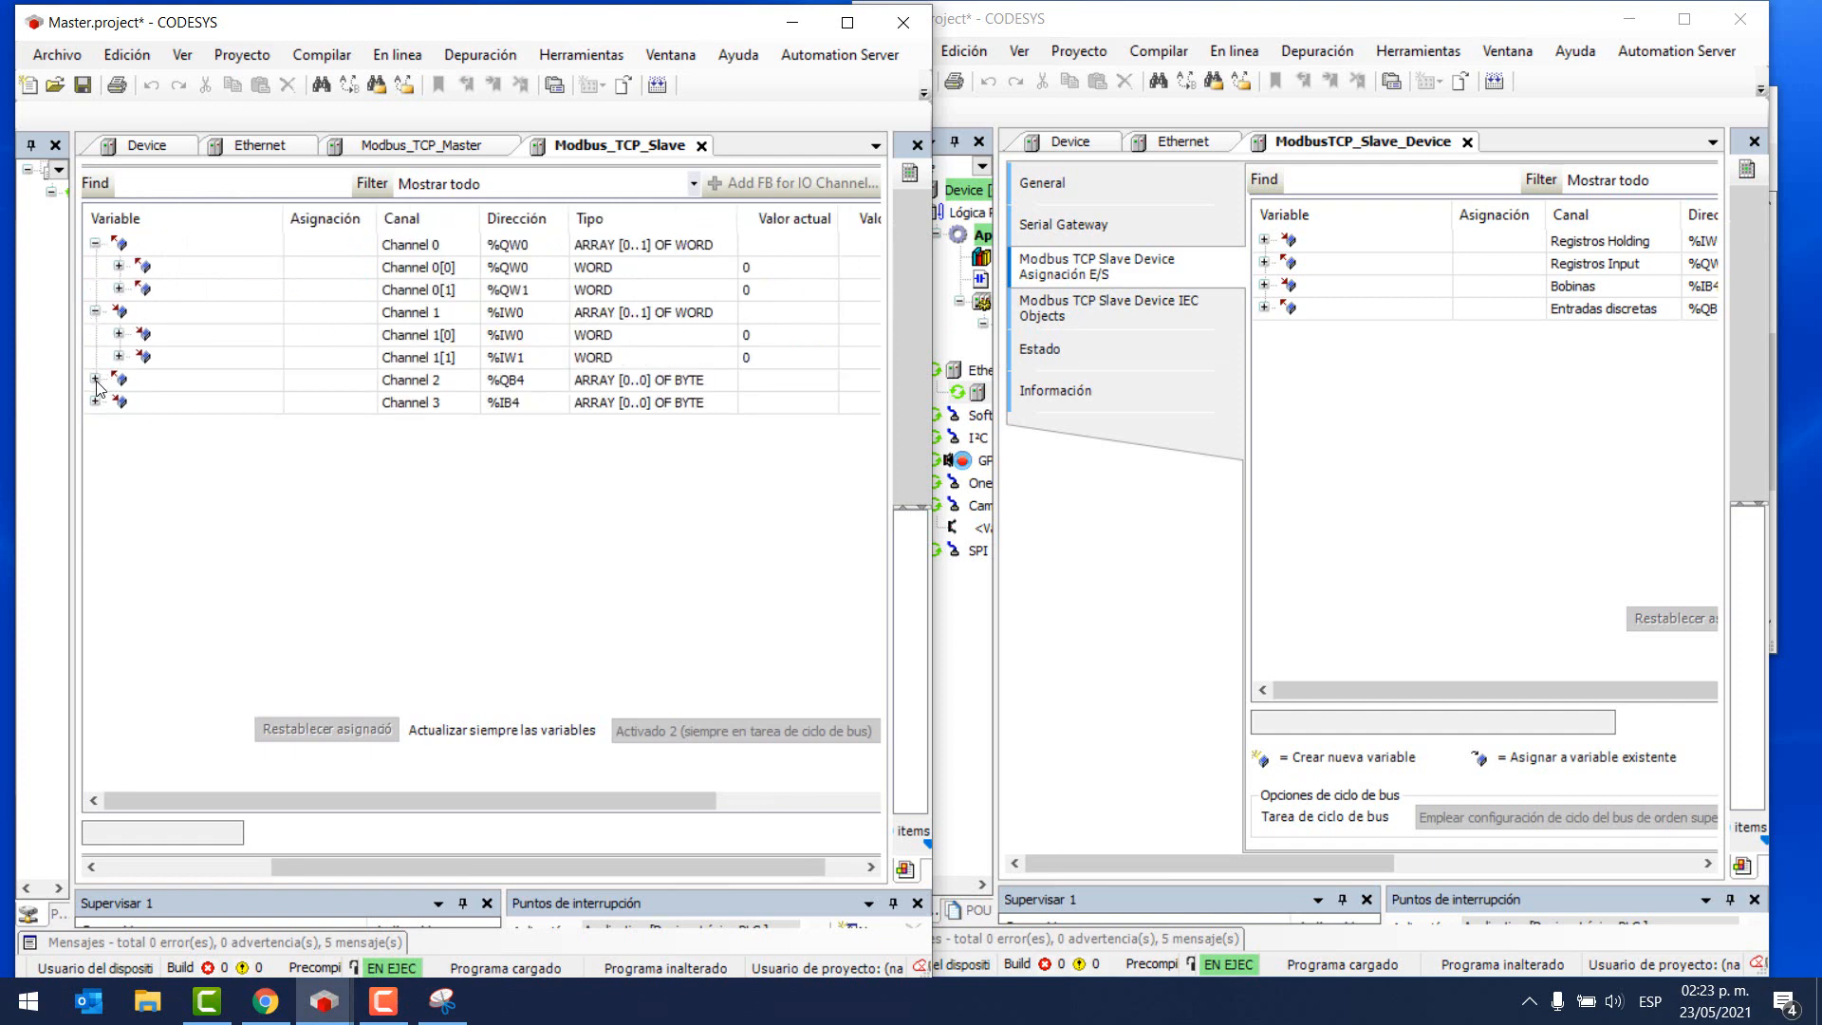
pyautogui.click(95, 380)
pyautogui.click(95, 424)
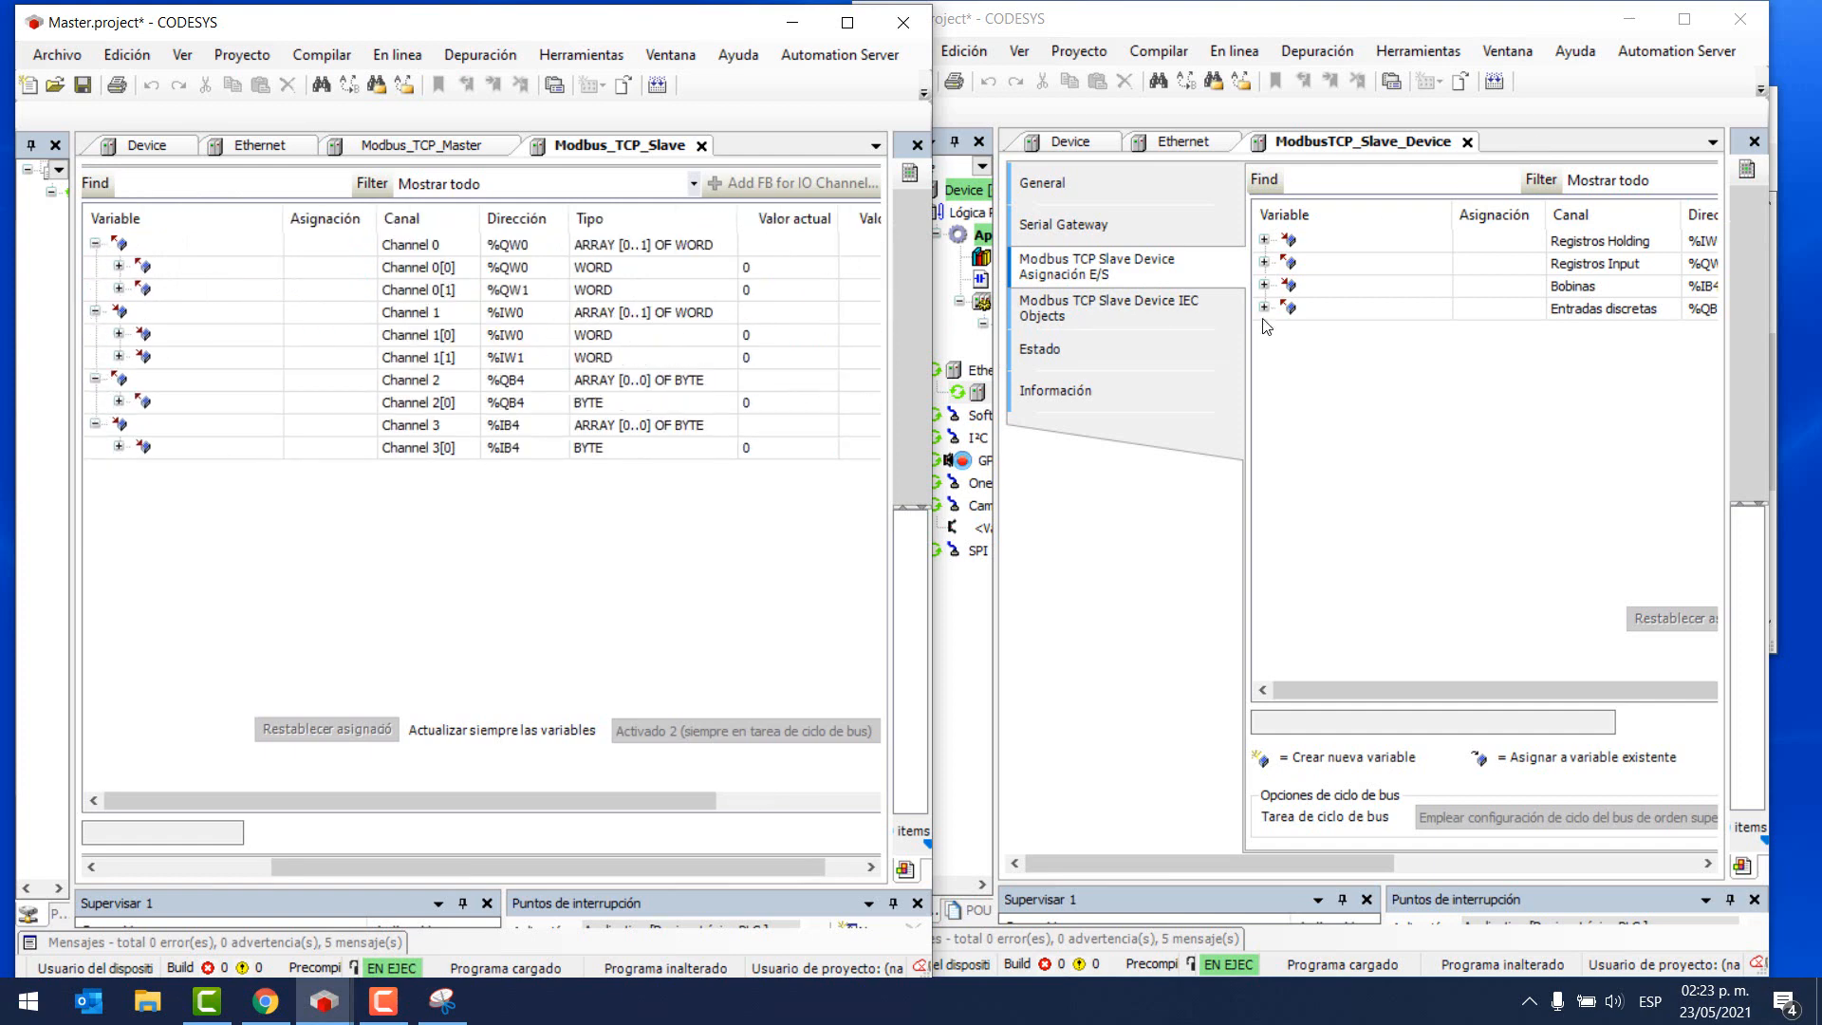
# - Expand the holding registers, input registers, coils and discrete inputs in the Slave's I/O mapping table
pyautogui.moveTo(1272, 864); pyautogui.dragTo(1338, 891)
pyautogui.moveTo(1326, 210); pyautogui.dragTo(1198, 210)
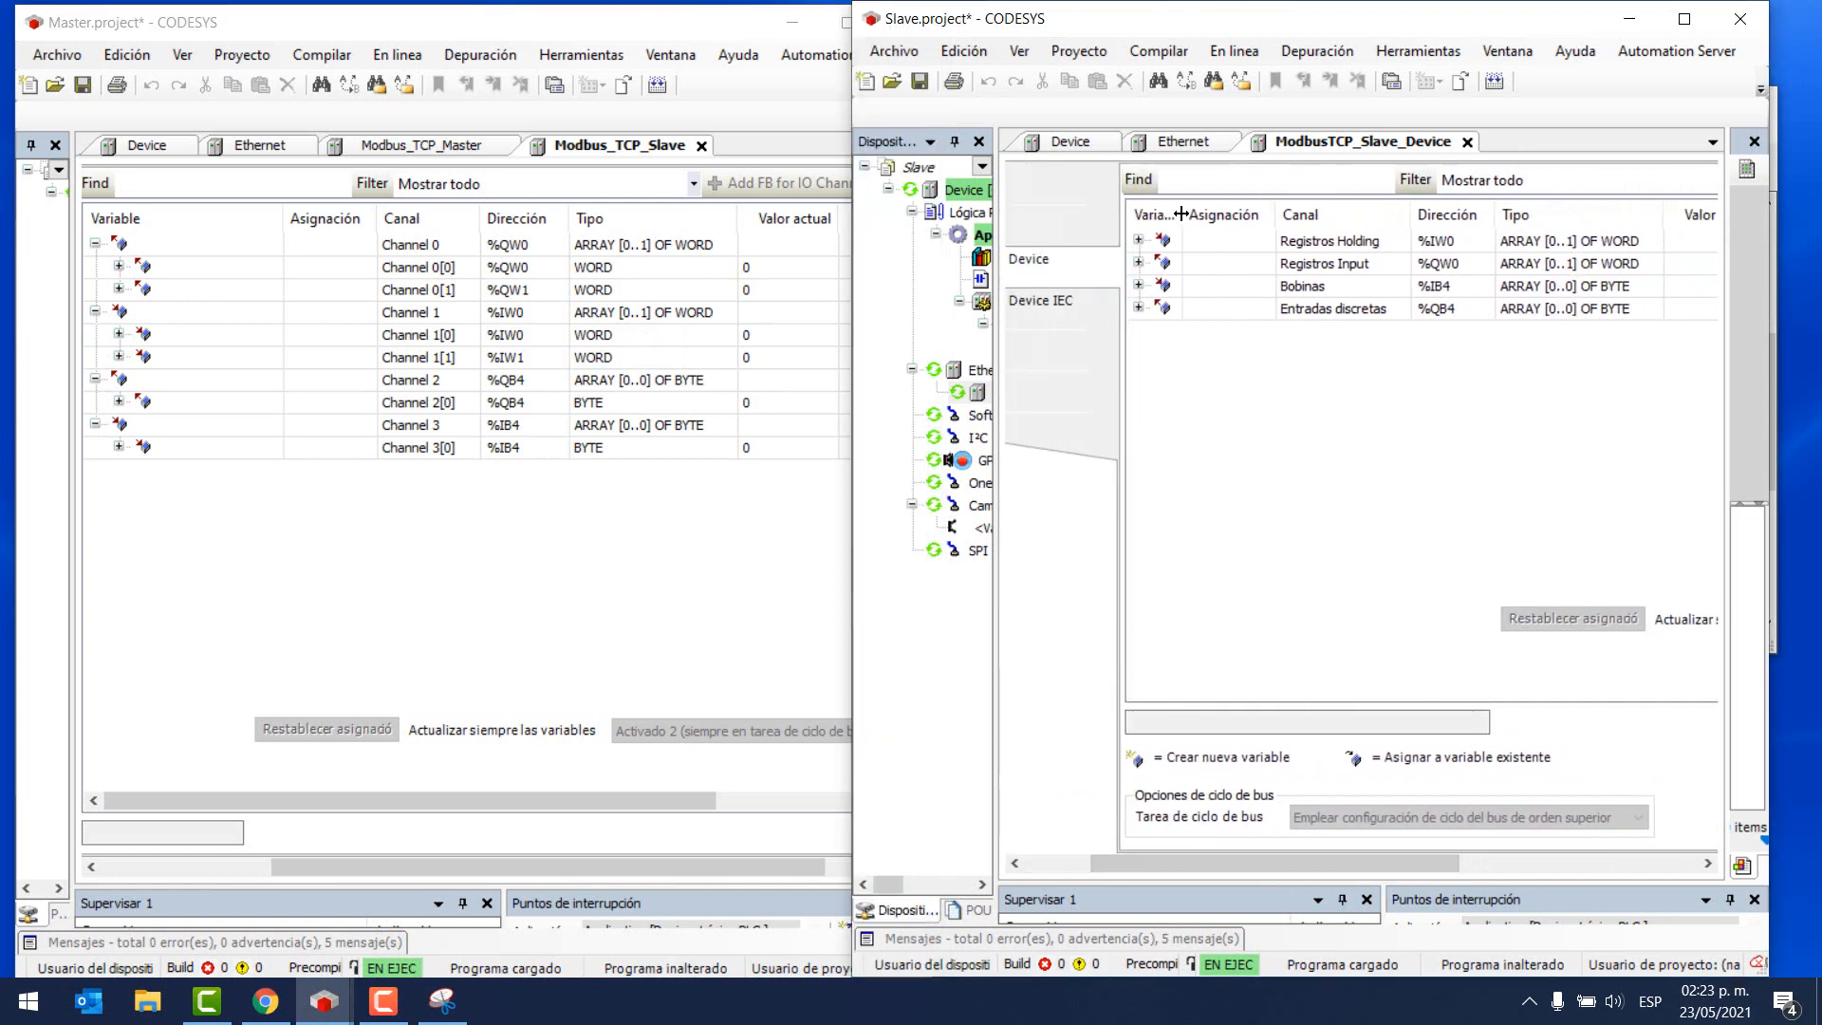
pyautogui.moveTo(1250, 863); pyautogui.dragTo(1329, 867)
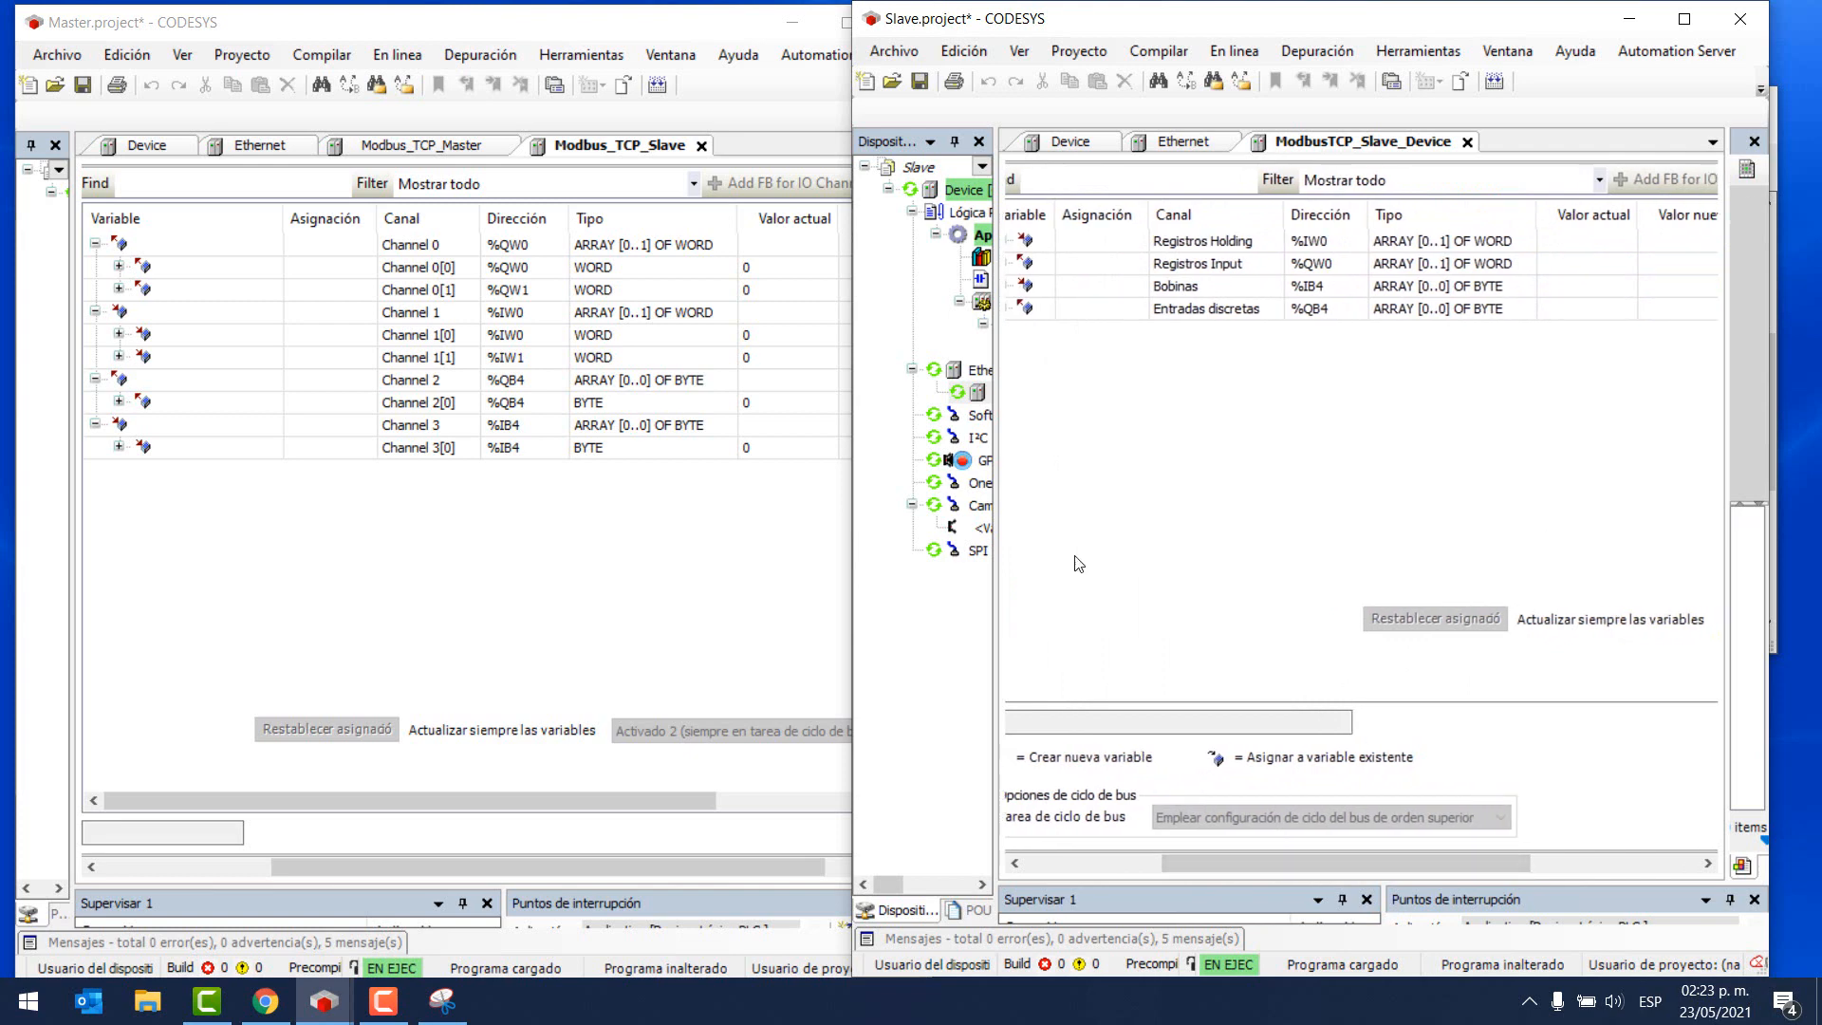
pyautogui.moveTo(1240, 861); pyautogui.dragTo(1198, 862)
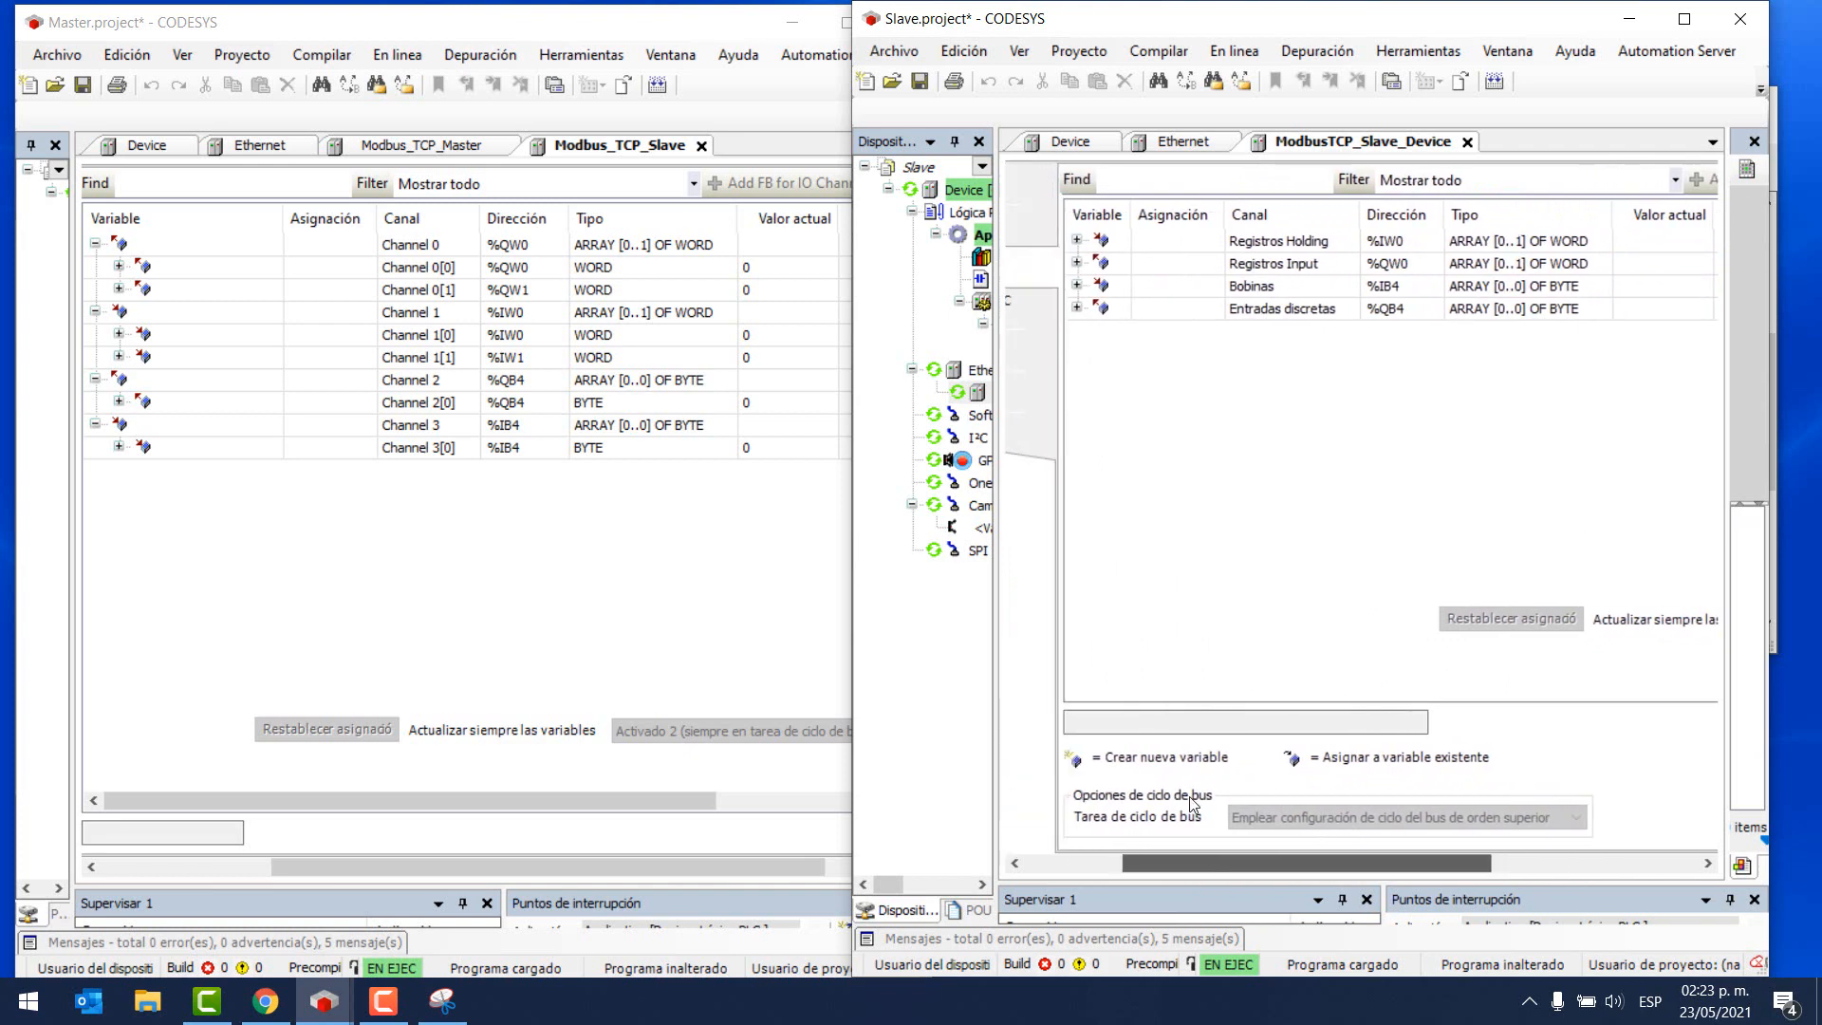
pyautogui.click(1079, 239)
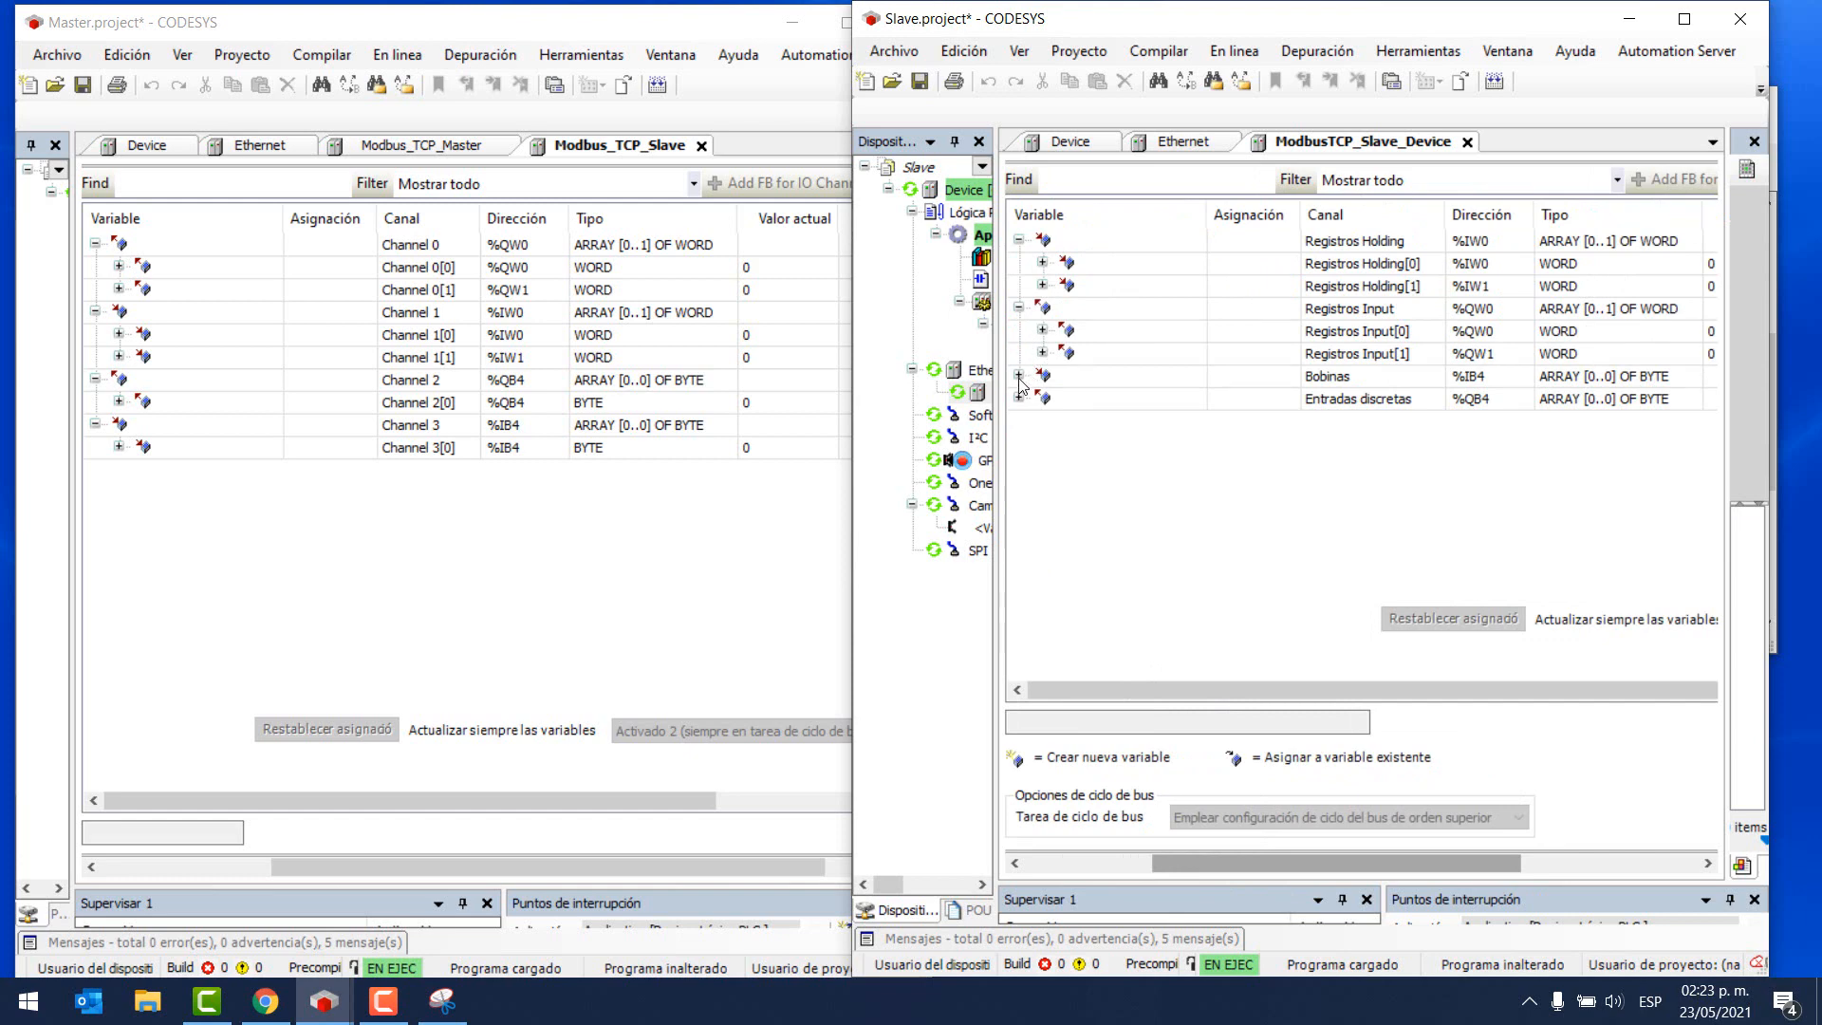
pyautogui.click(1019, 375)
pyautogui.click(1019, 420)
# - Narrow the assignment, channel and type columns so both mapping tables show addresses beside current and new values
pyautogui.moveTo(1217, 216); pyautogui.dragTo(1084, 219)
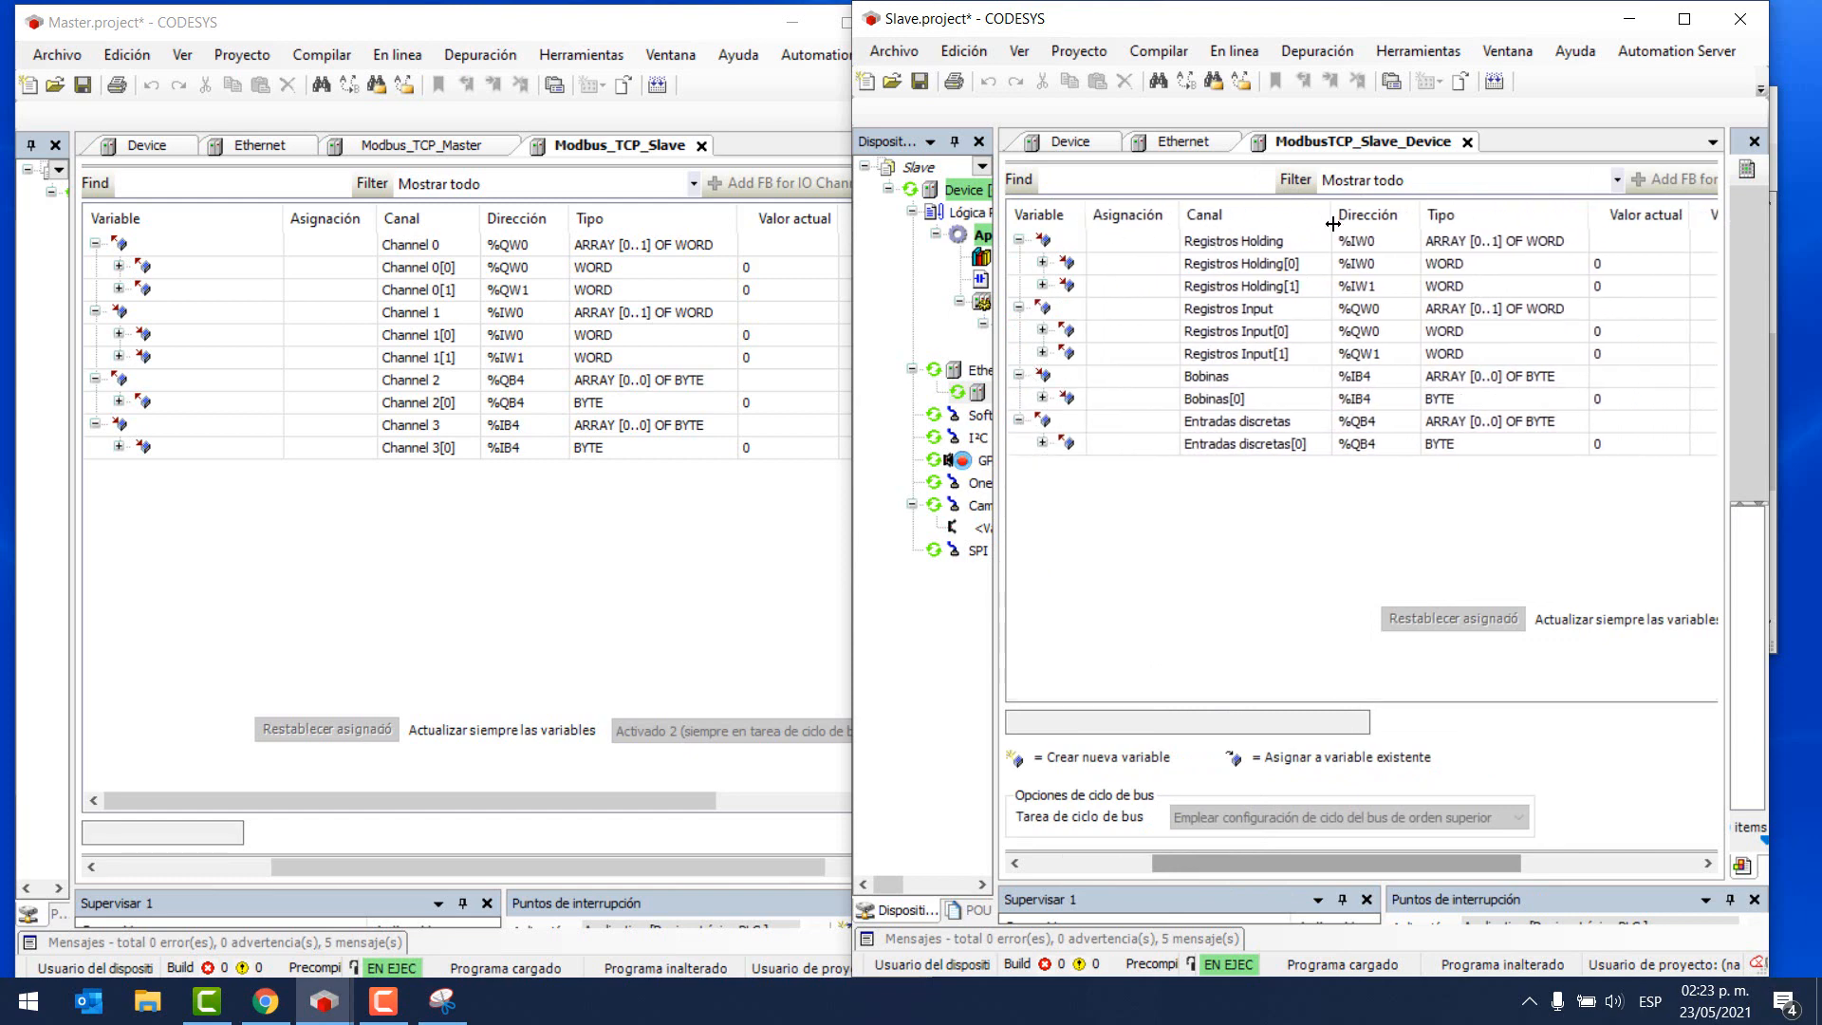
pyautogui.moveTo(1332, 216); pyautogui.dragTo(1114, 206)
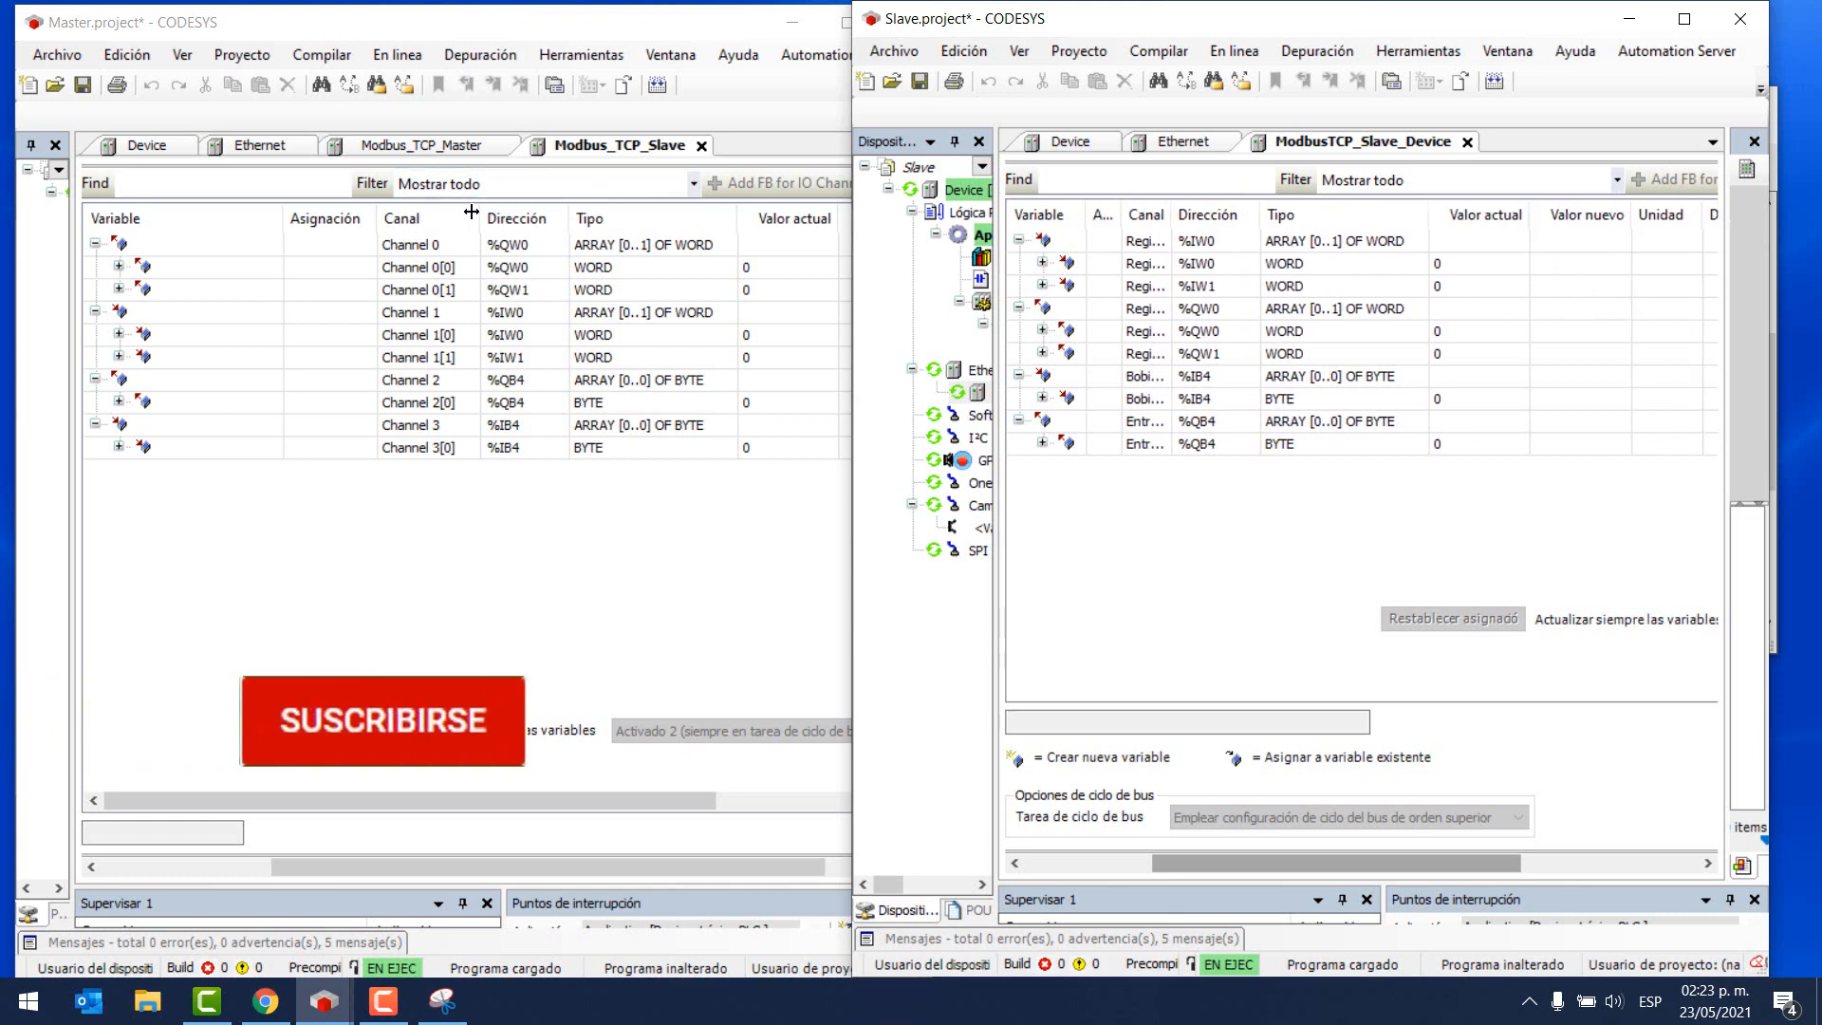
pyautogui.moveTo(481, 216); pyautogui.dragTo(458, 221)
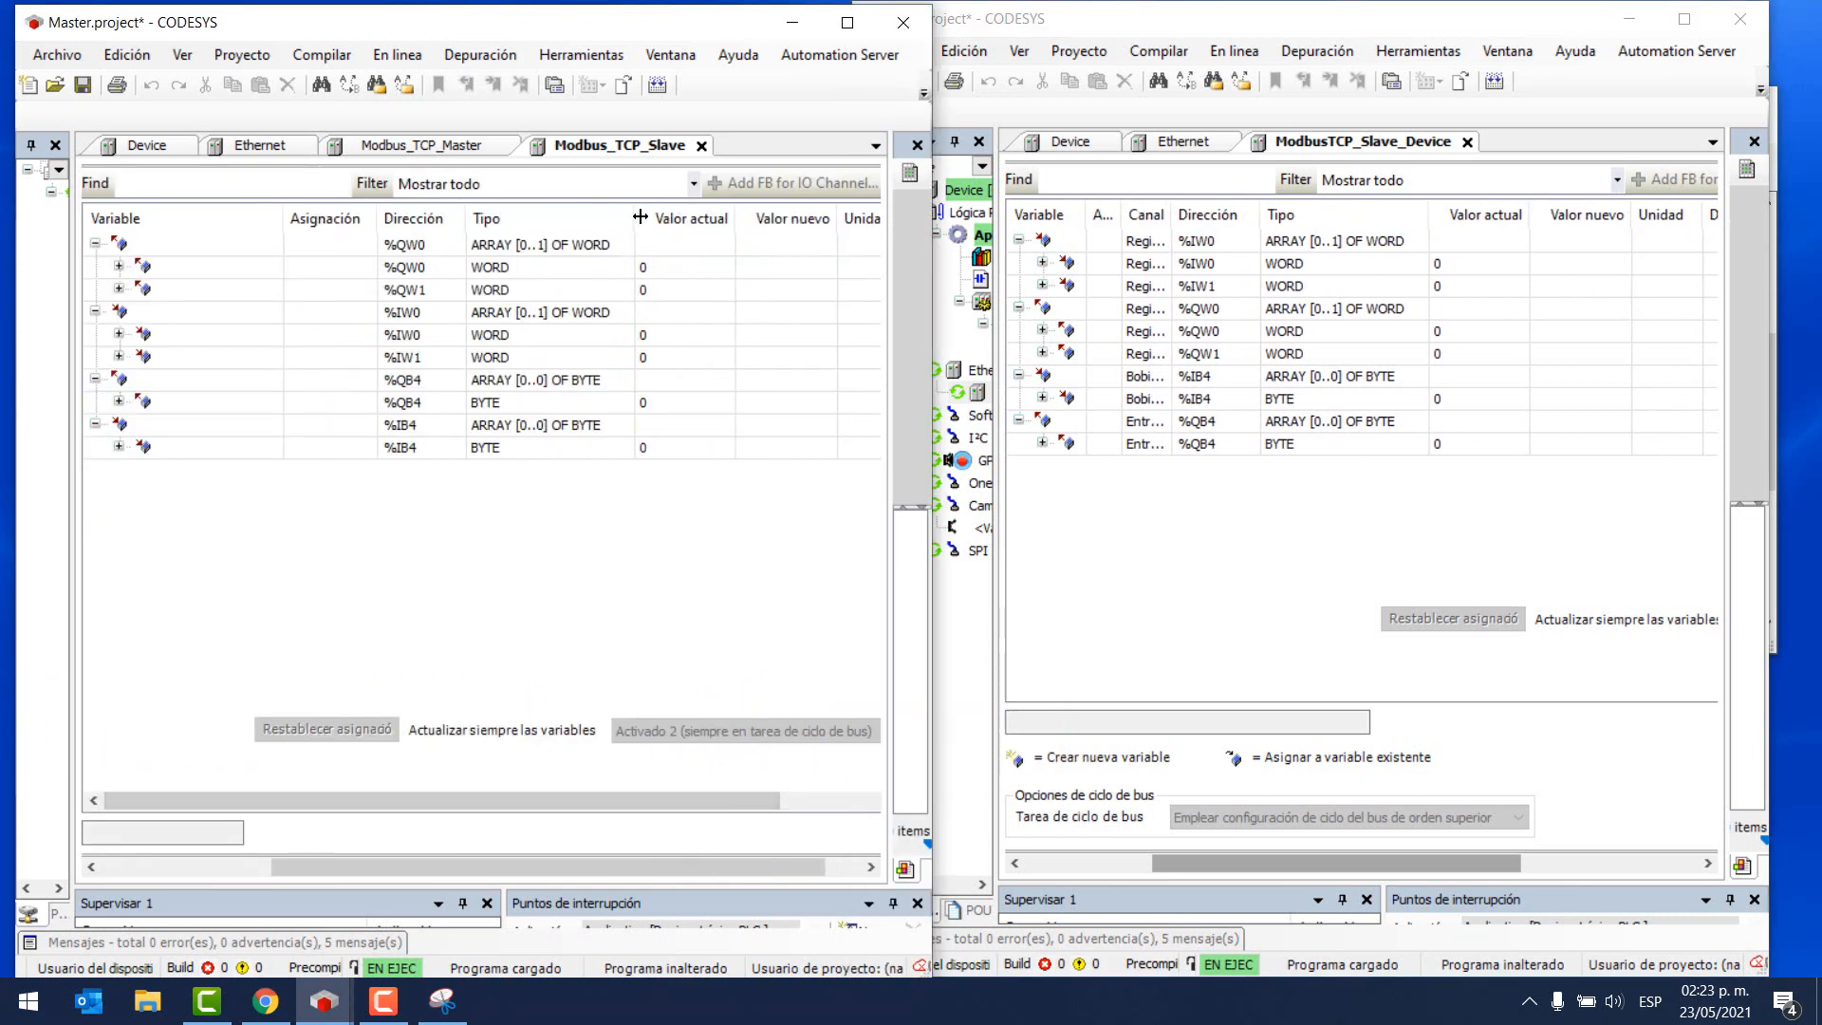
pyautogui.moveTo(634, 217); pyautogui.dragTo(526, 218)
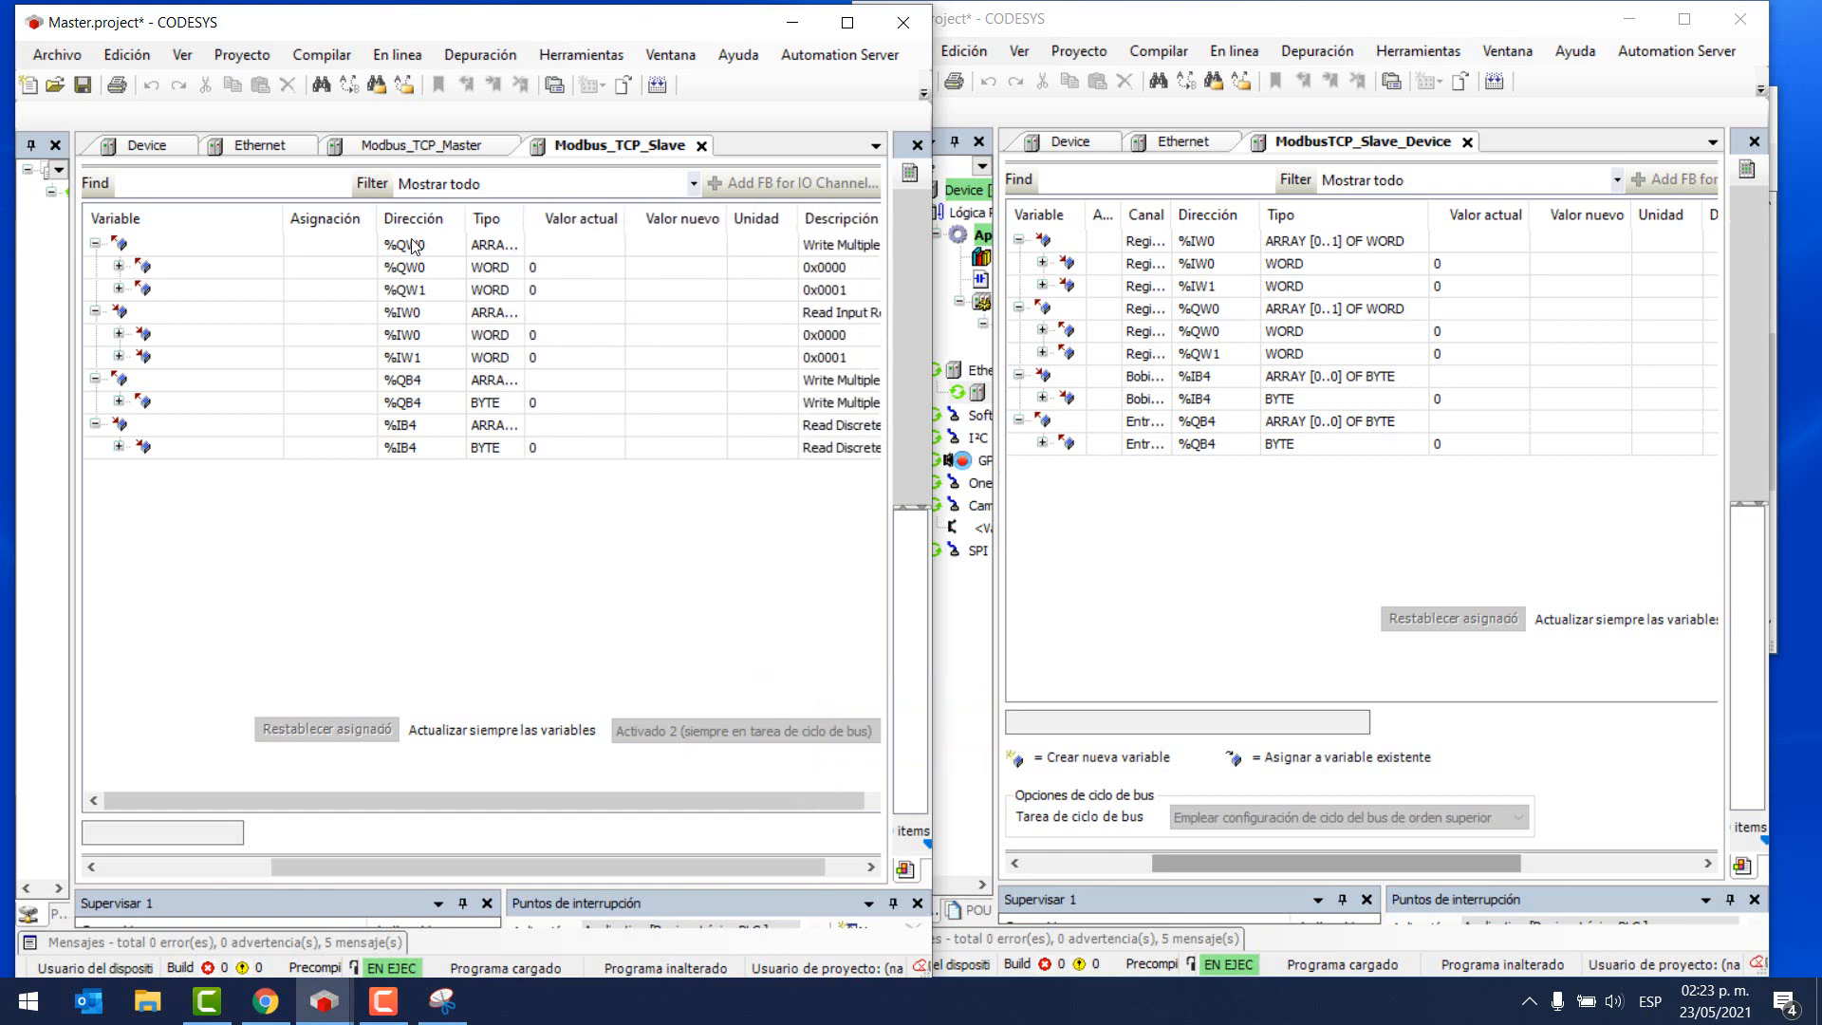
pyautogui.moveTo(376, 219); pyautogui.dragTo(187, 216)
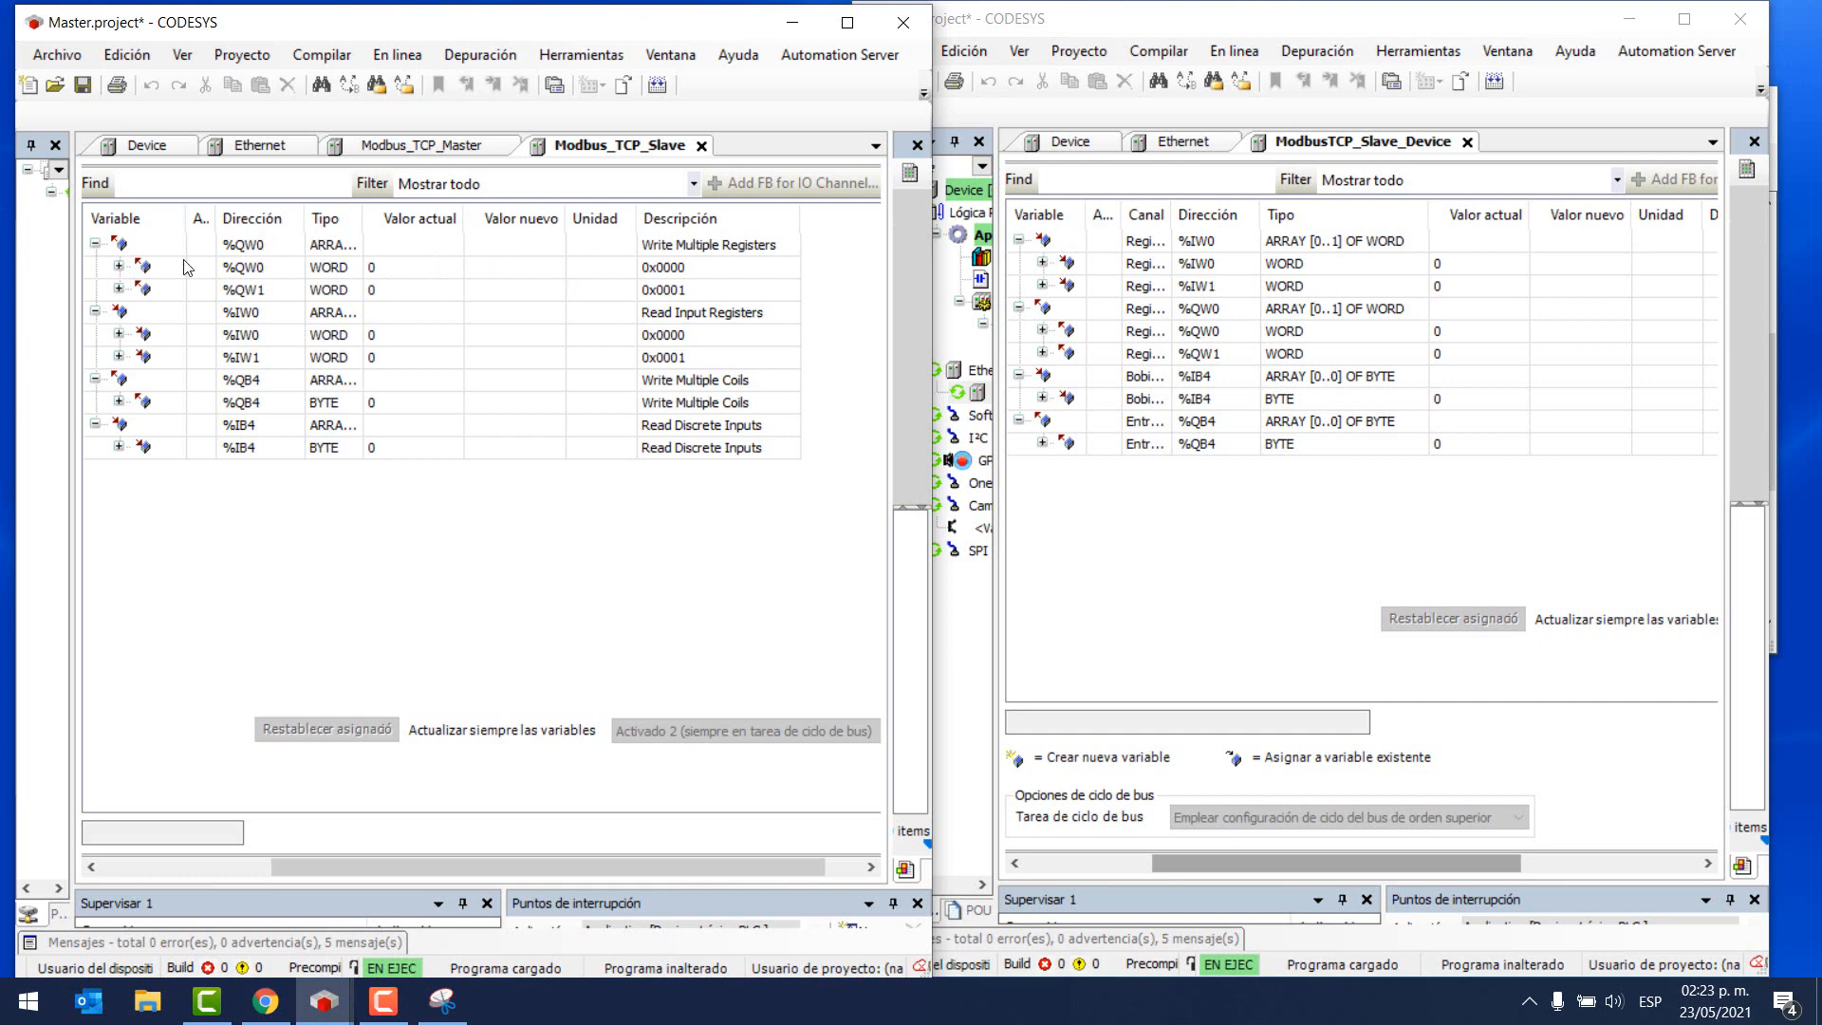
# - Write the value 10 to %QW0 and 20 to %QW1 in the Master's Write Multiple Registers channel
pyautogui.click(266, 250)
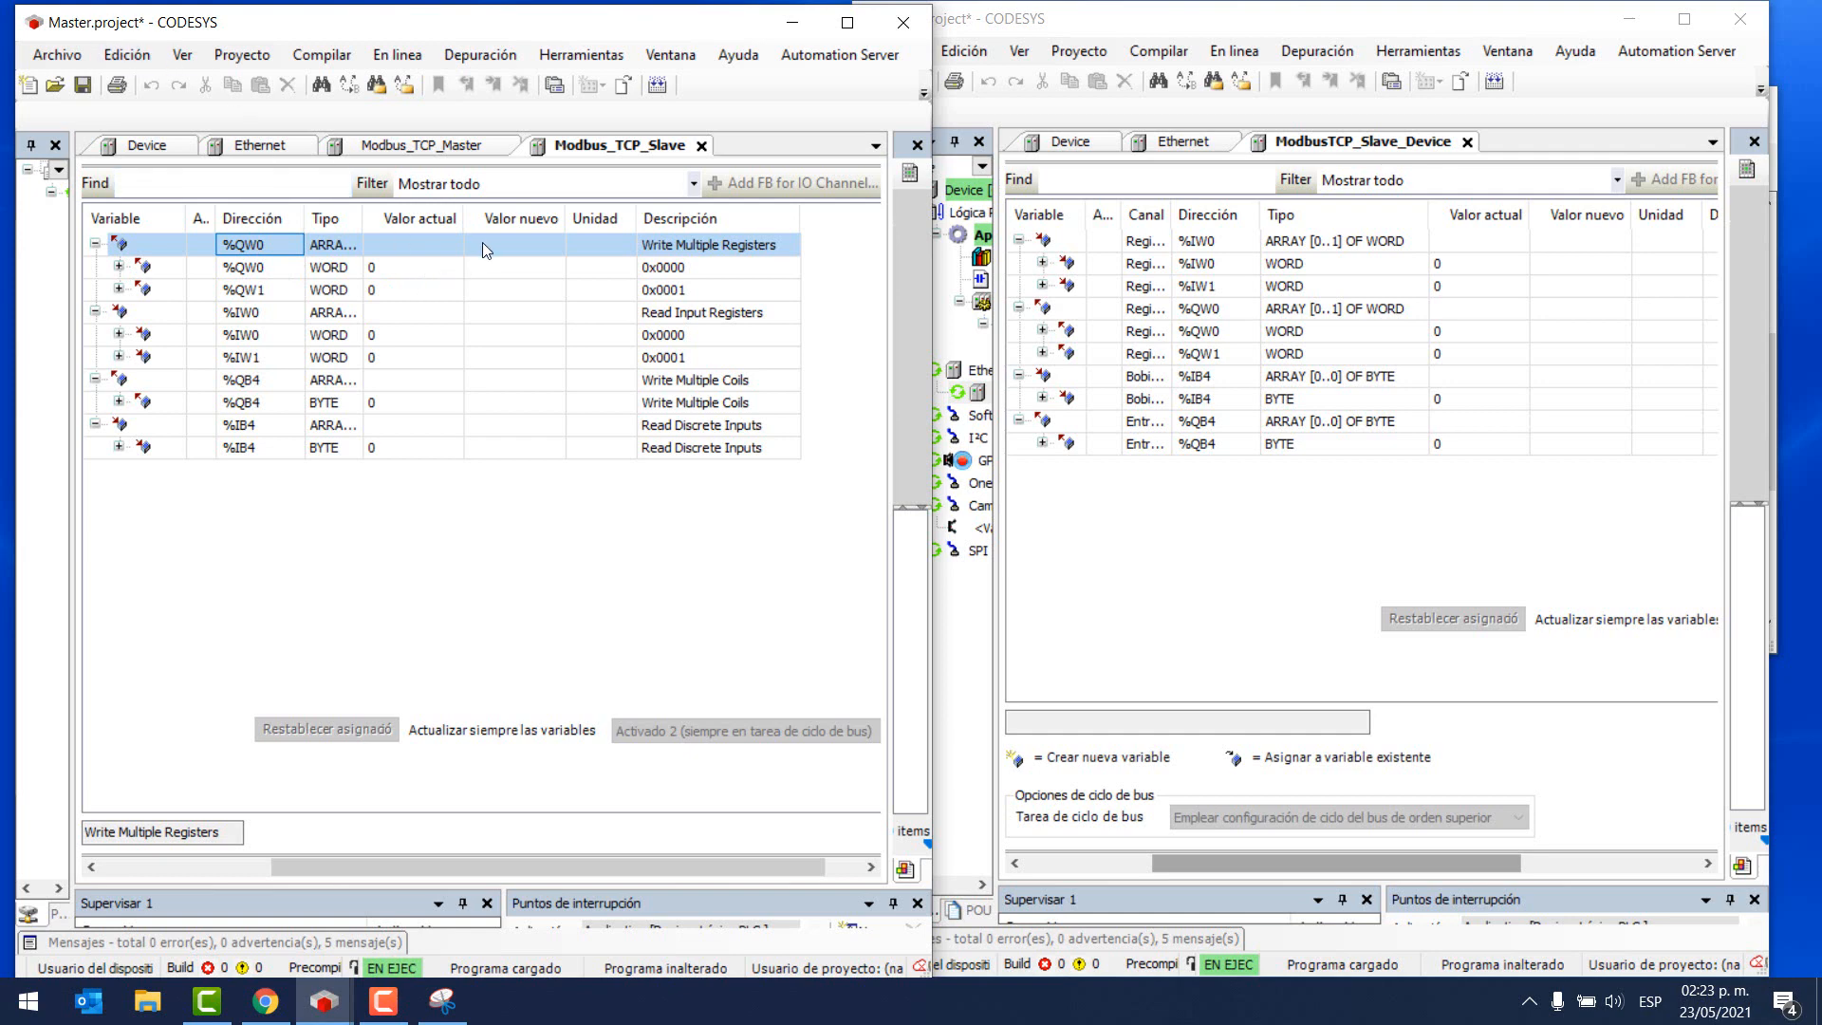
pyautogui.click(487, 267)
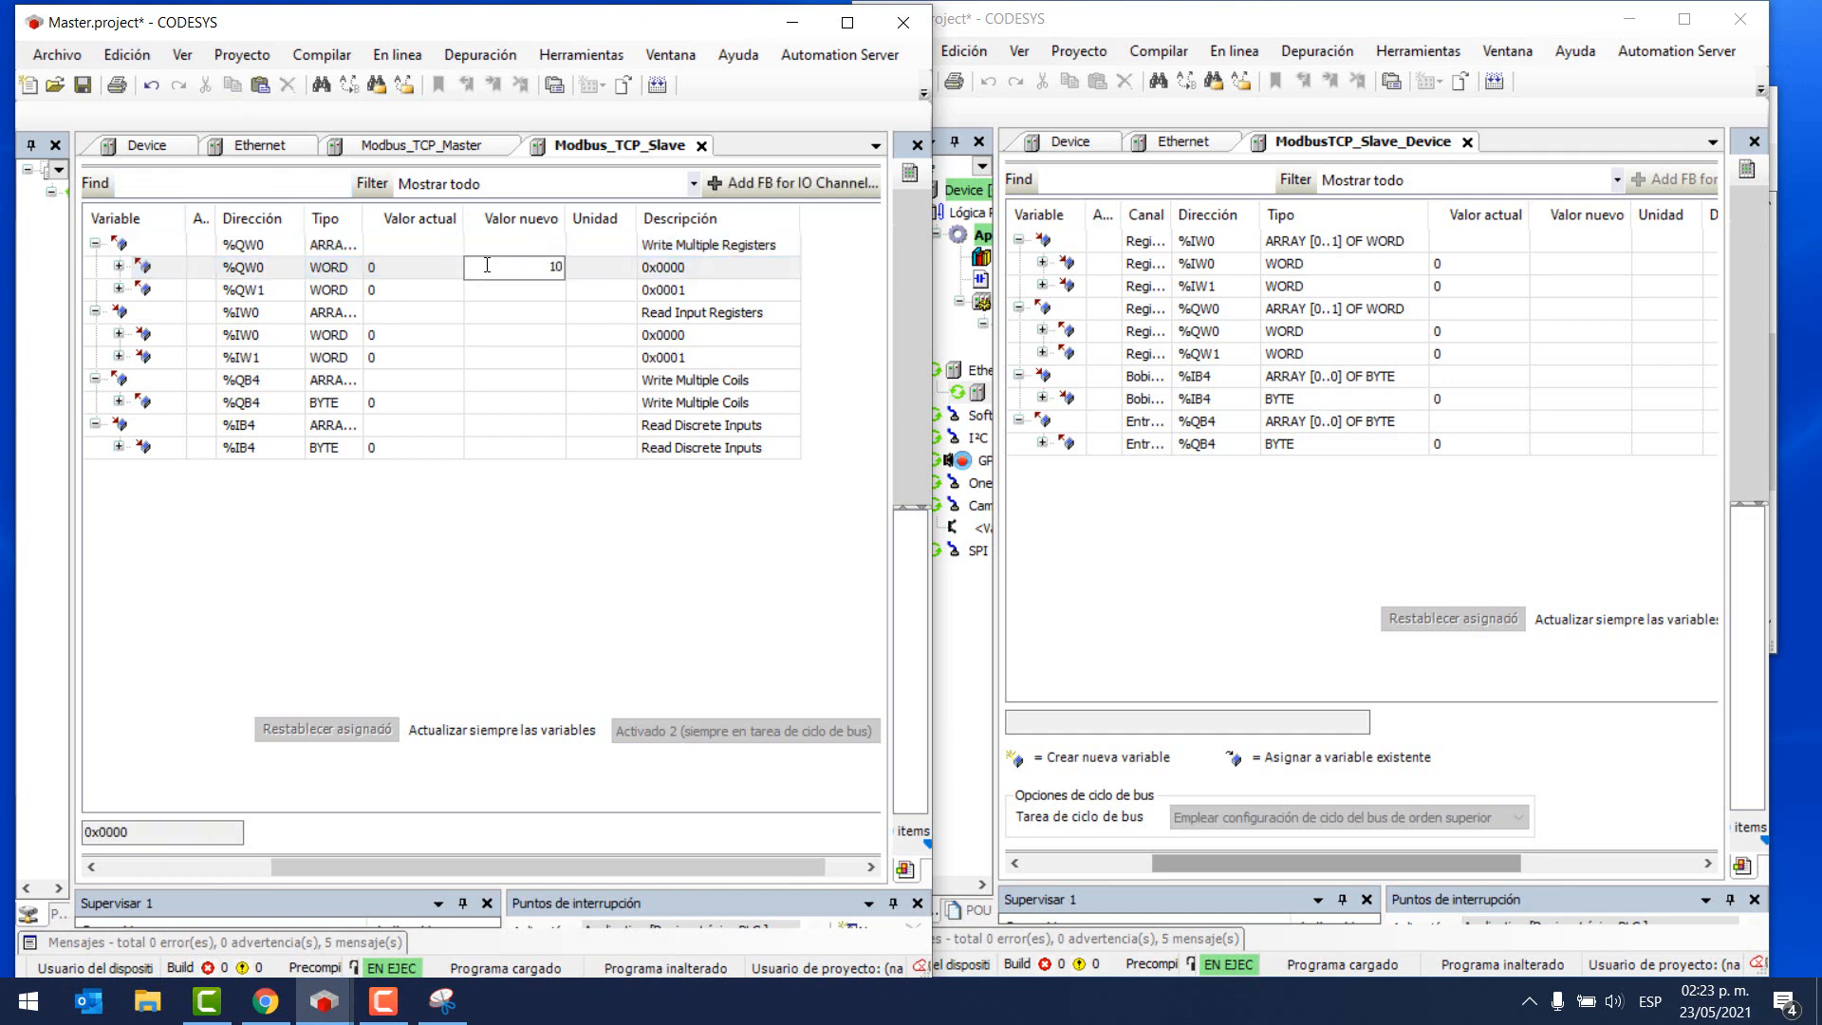
pyautogui.press('Return')
pyautogui.hotkey('ctrl', 'F7')
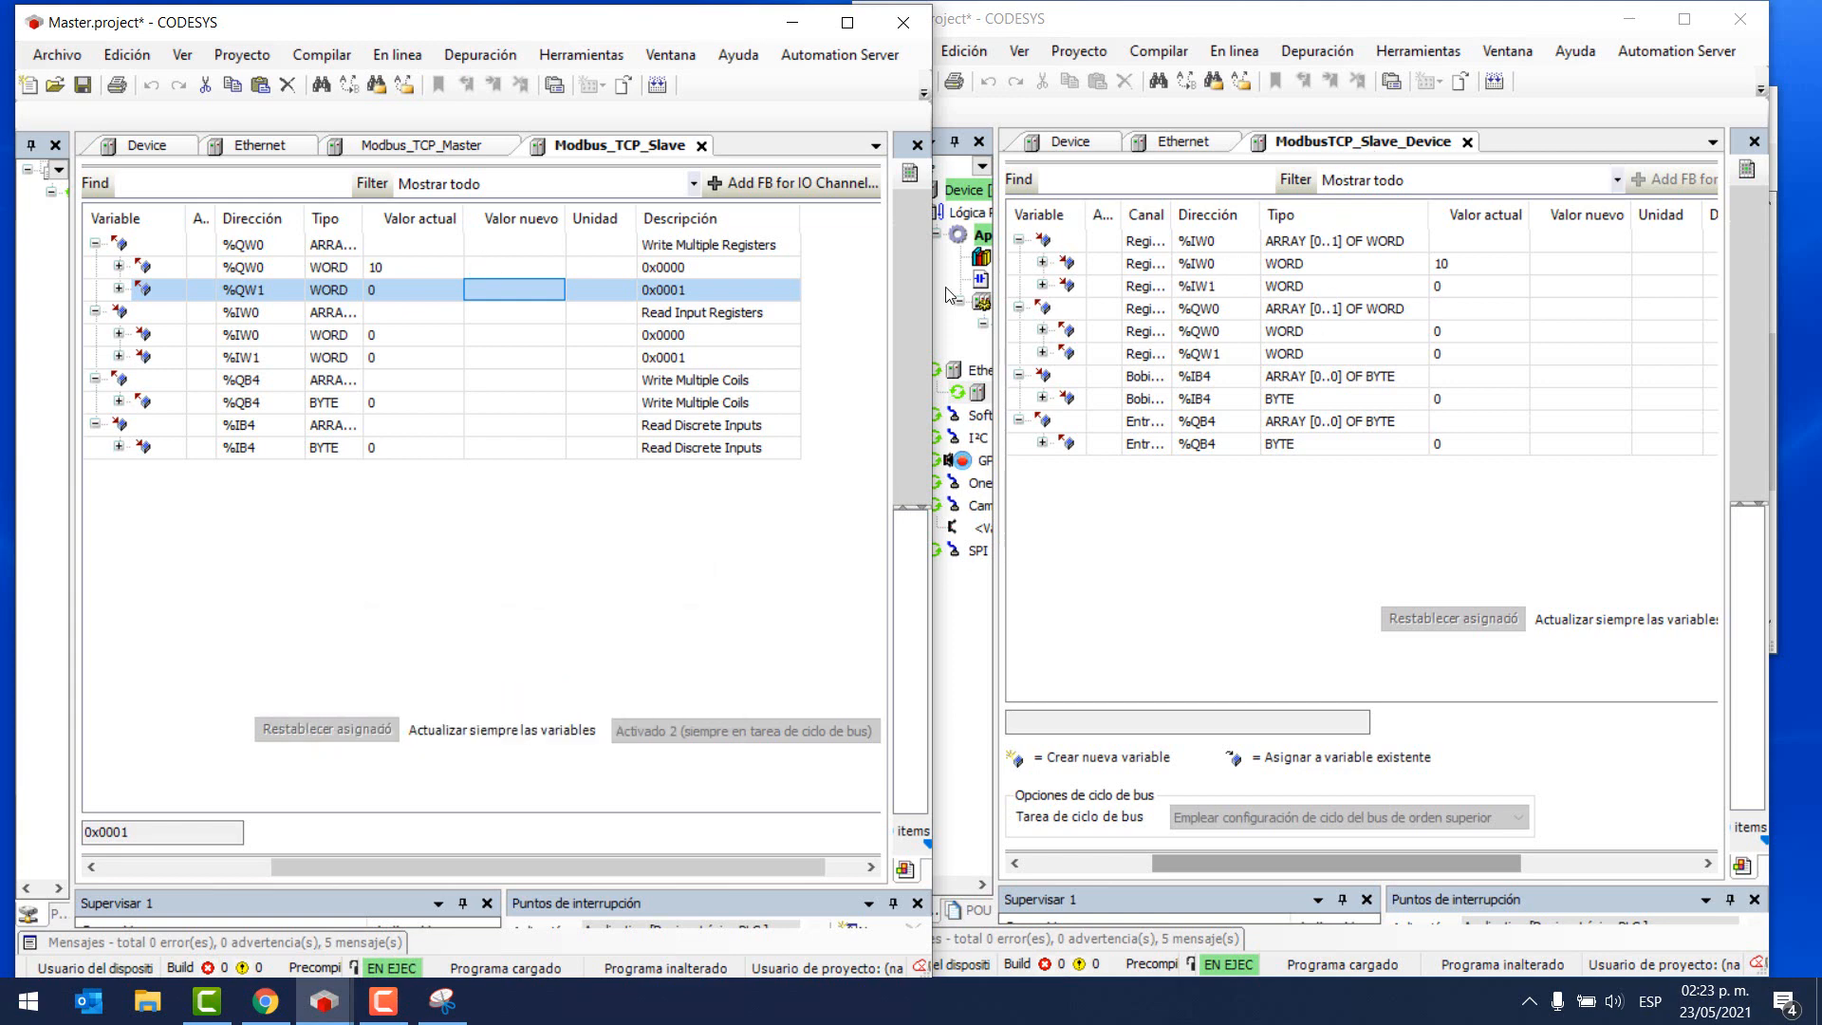
pyautogui.click(516, 292)
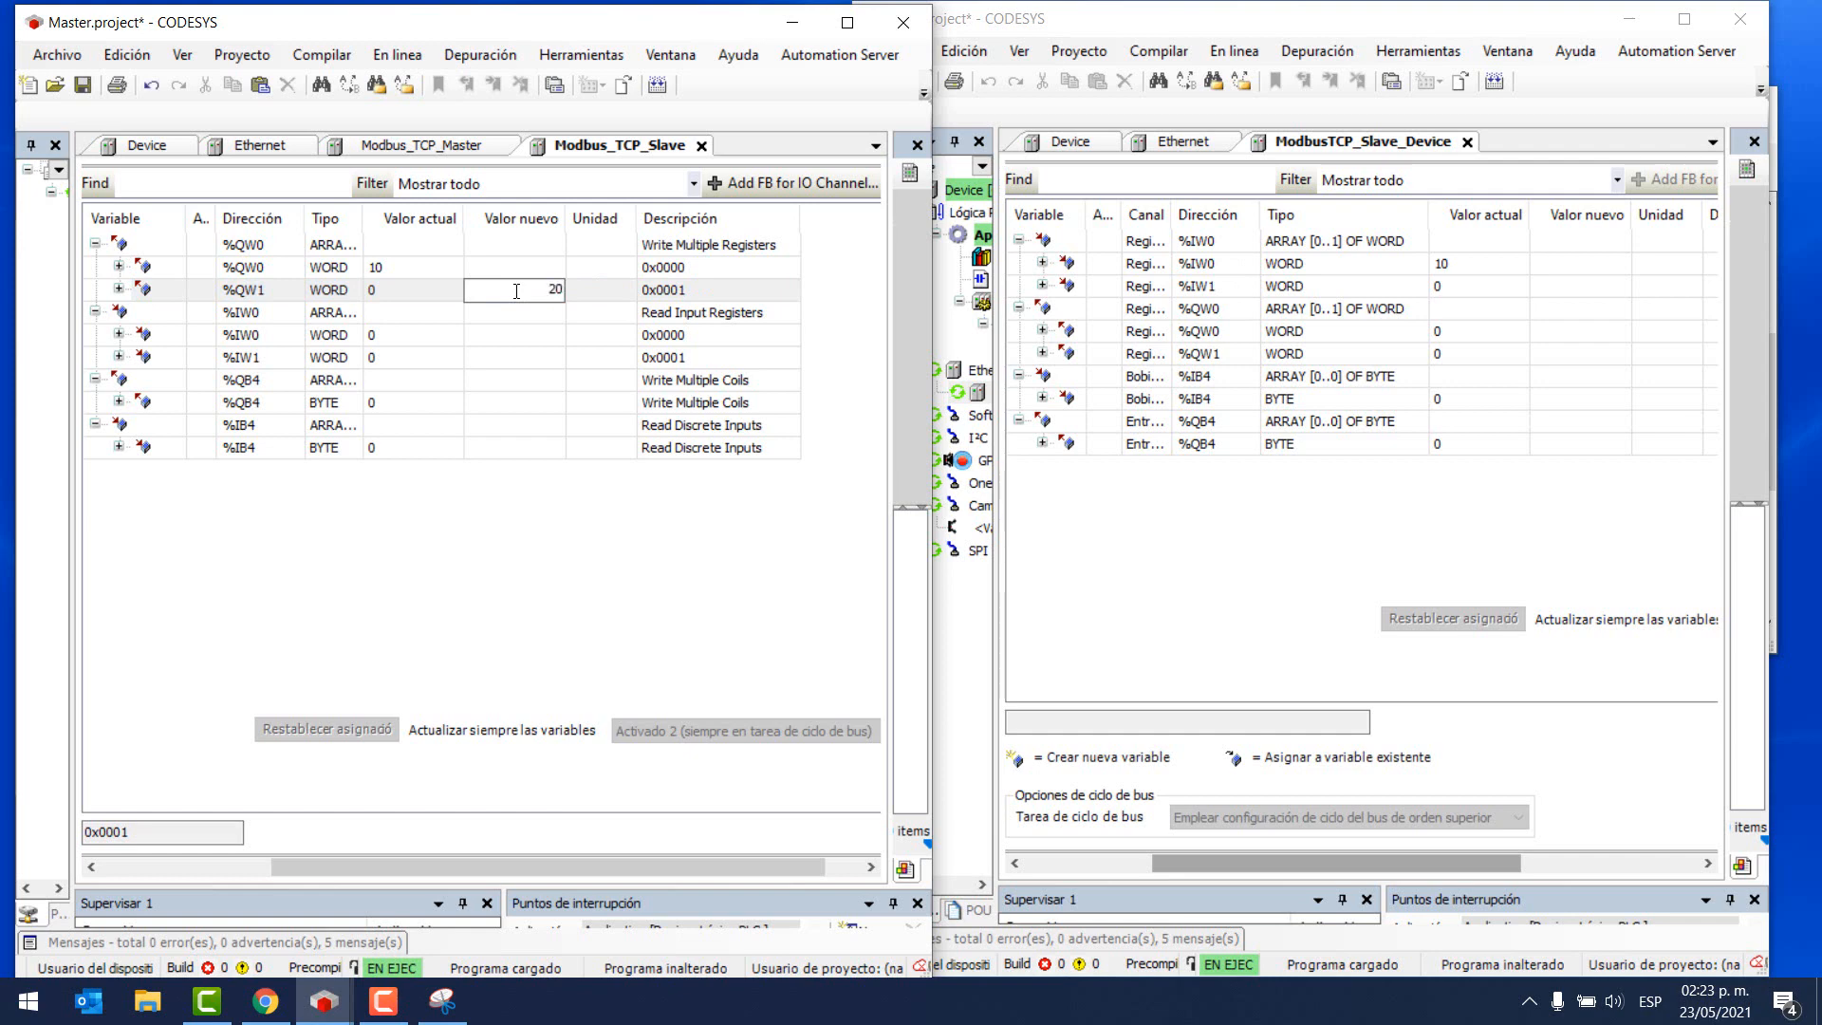
pyautogui.press('Return')
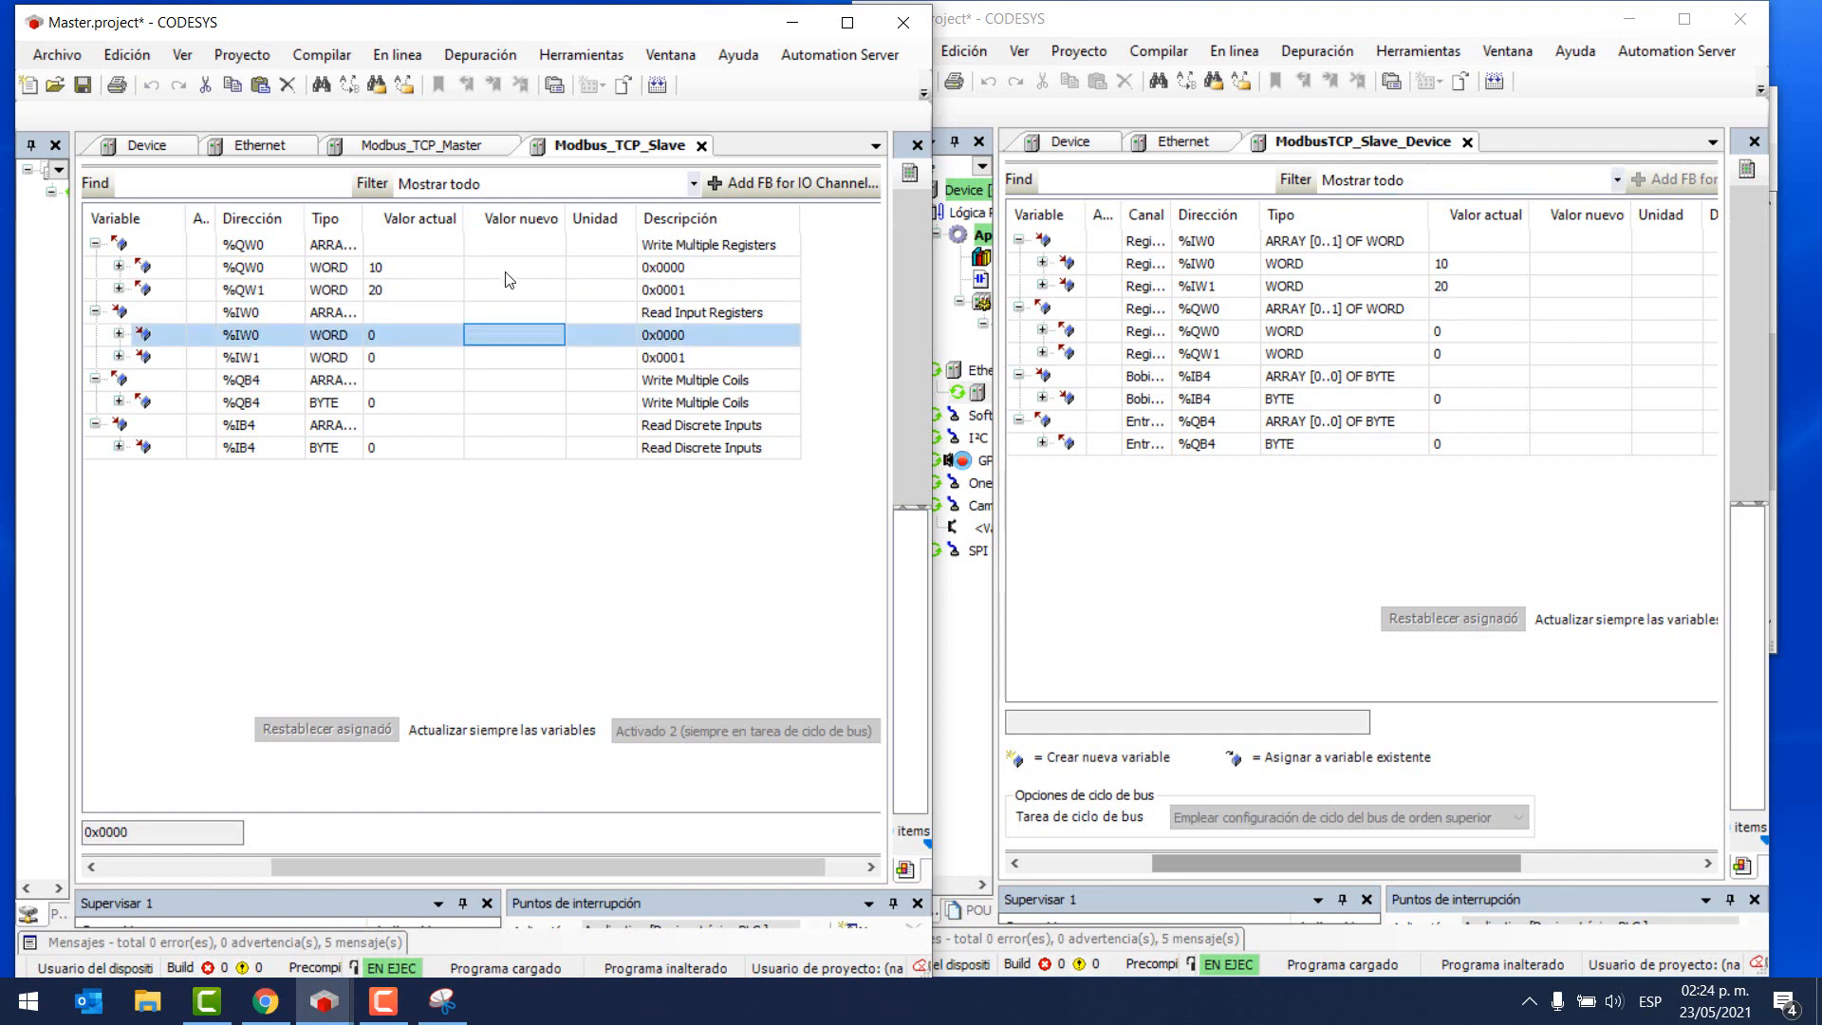
# - Try to write the value 50 to the Slave's first holding register, %IW0
pyautogui.click(1557, 268)
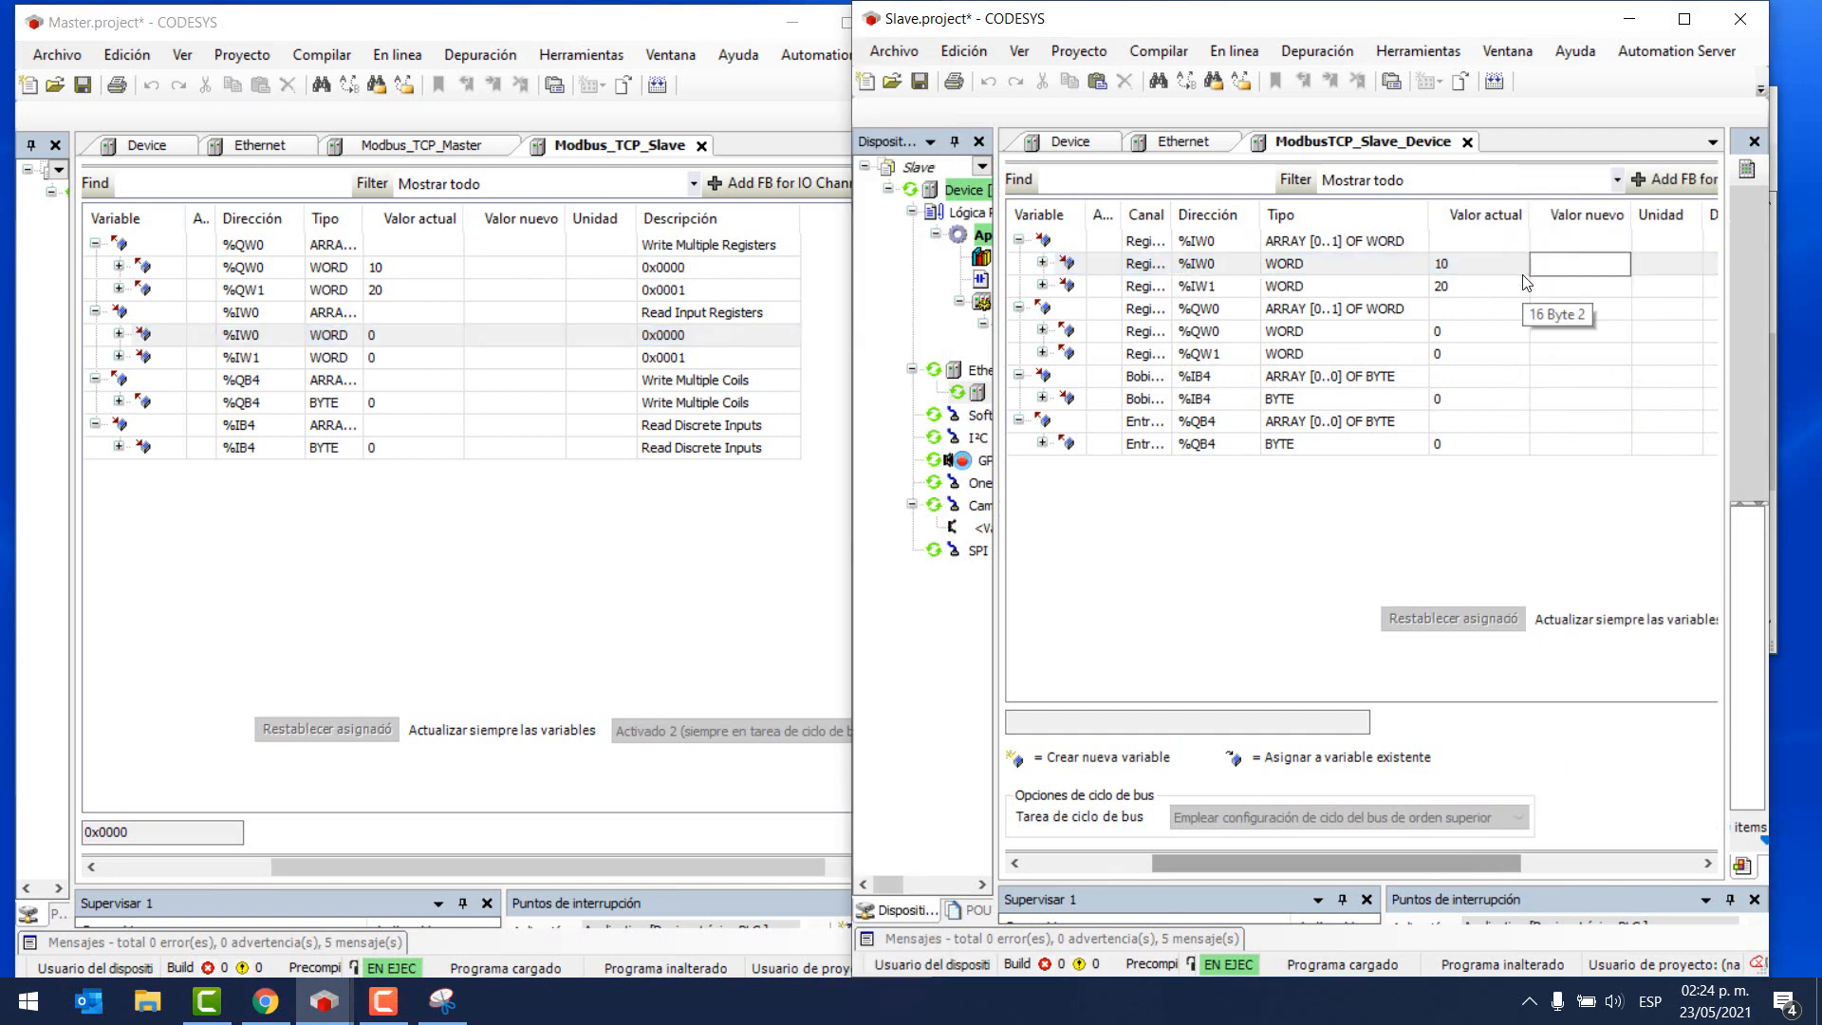
pyautogui.write('50')
pyautogui.press('Return')
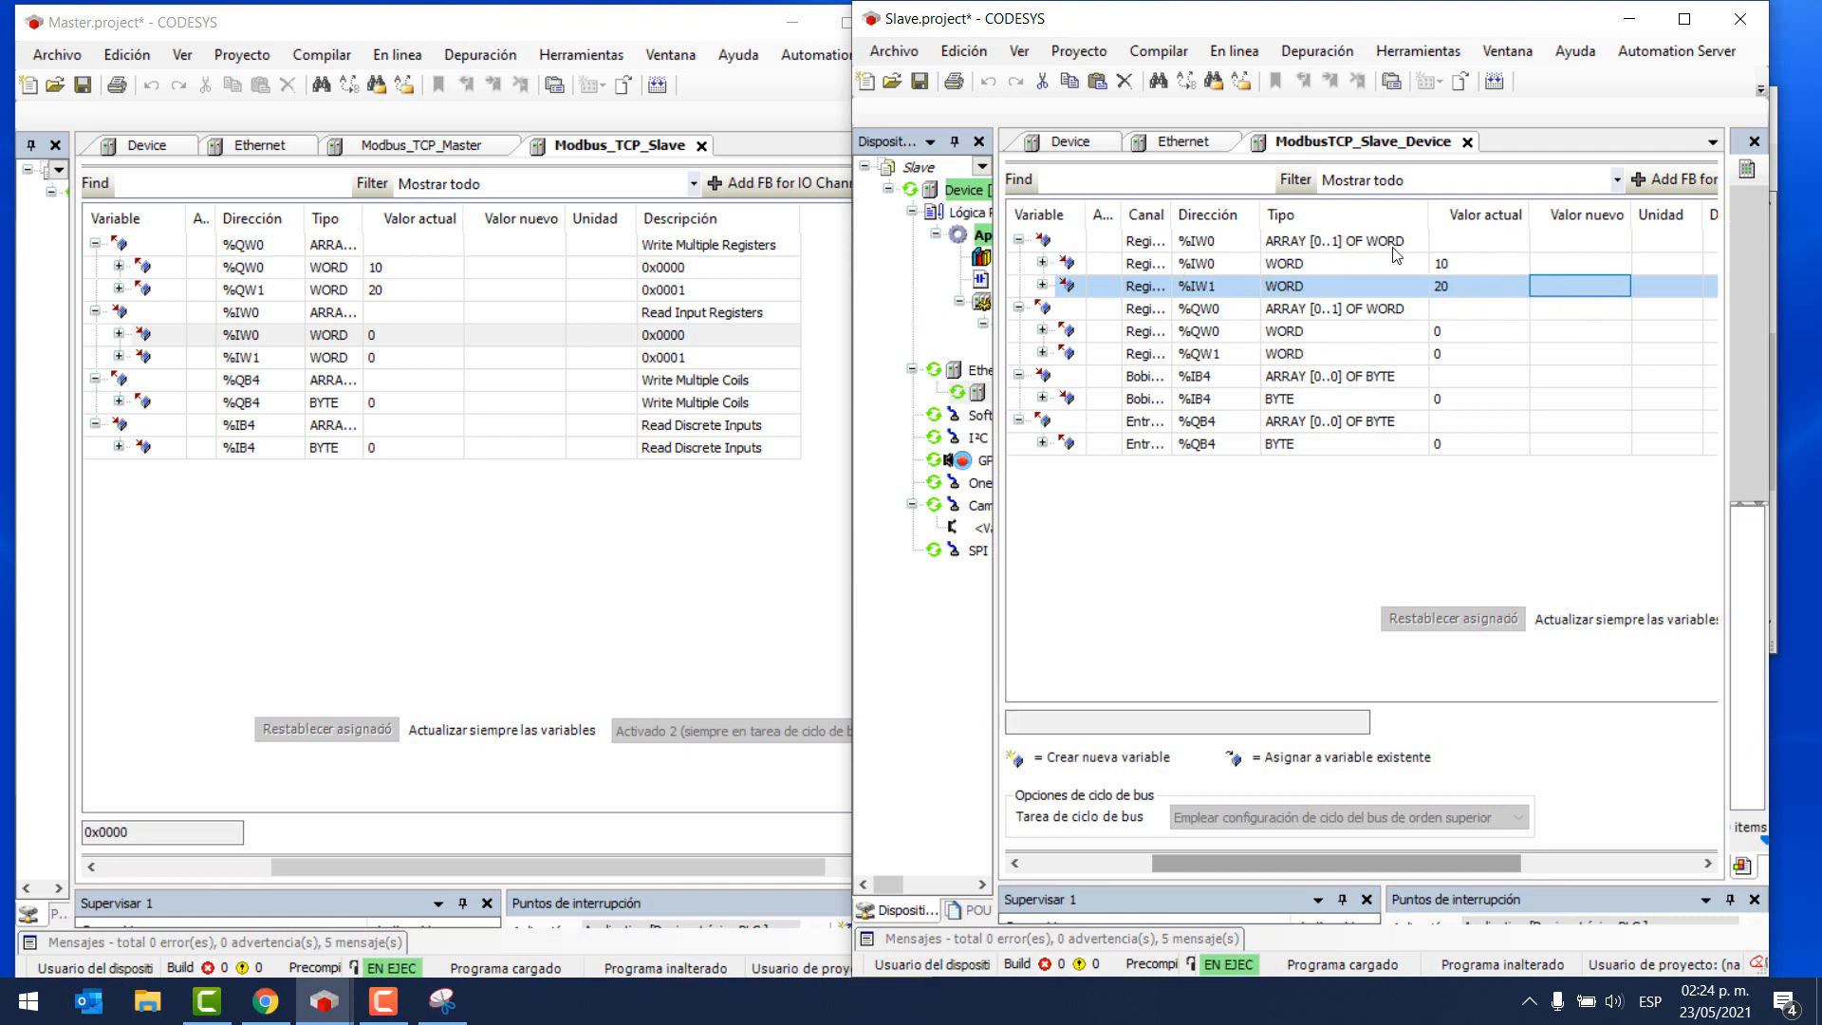
# - Write the value 60 to the Slave's first input register, %QW0
pyautogui.click(1233, 333)
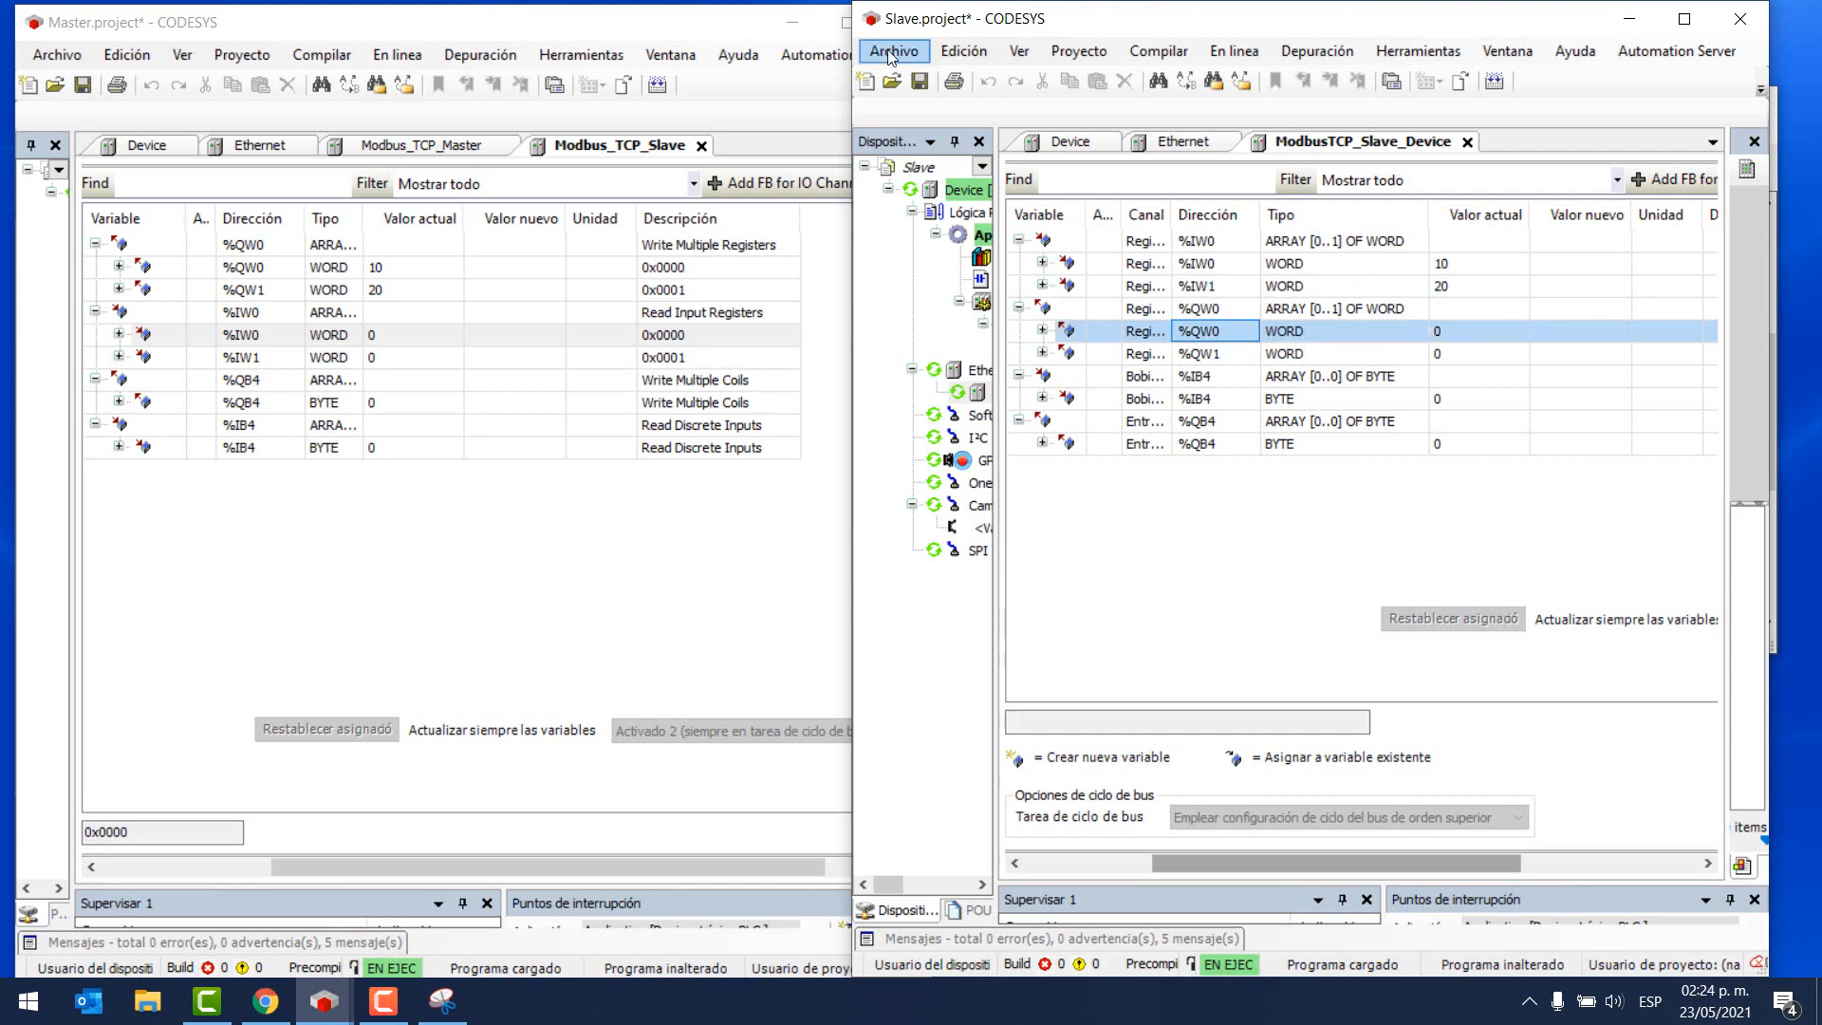
pyautogui.click(1207, 315)
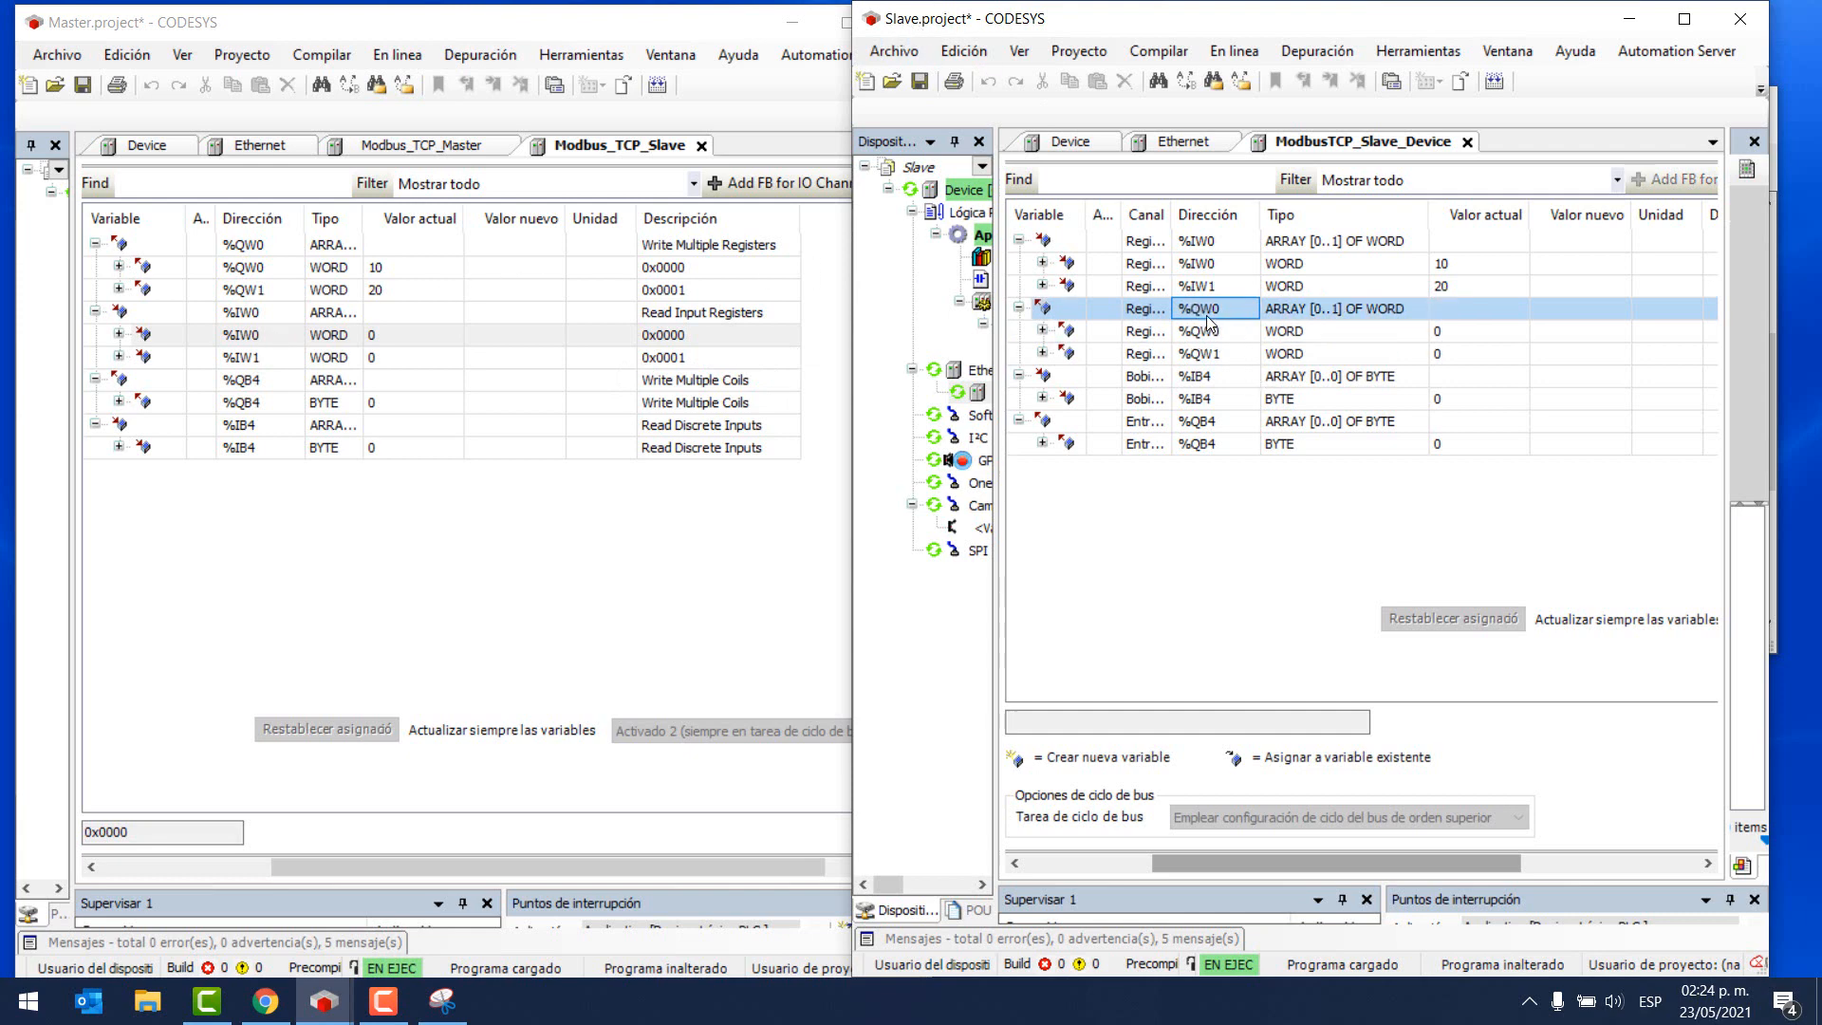
pyautogui.click(1216, 334)
pyautogui.click(1223, 356)
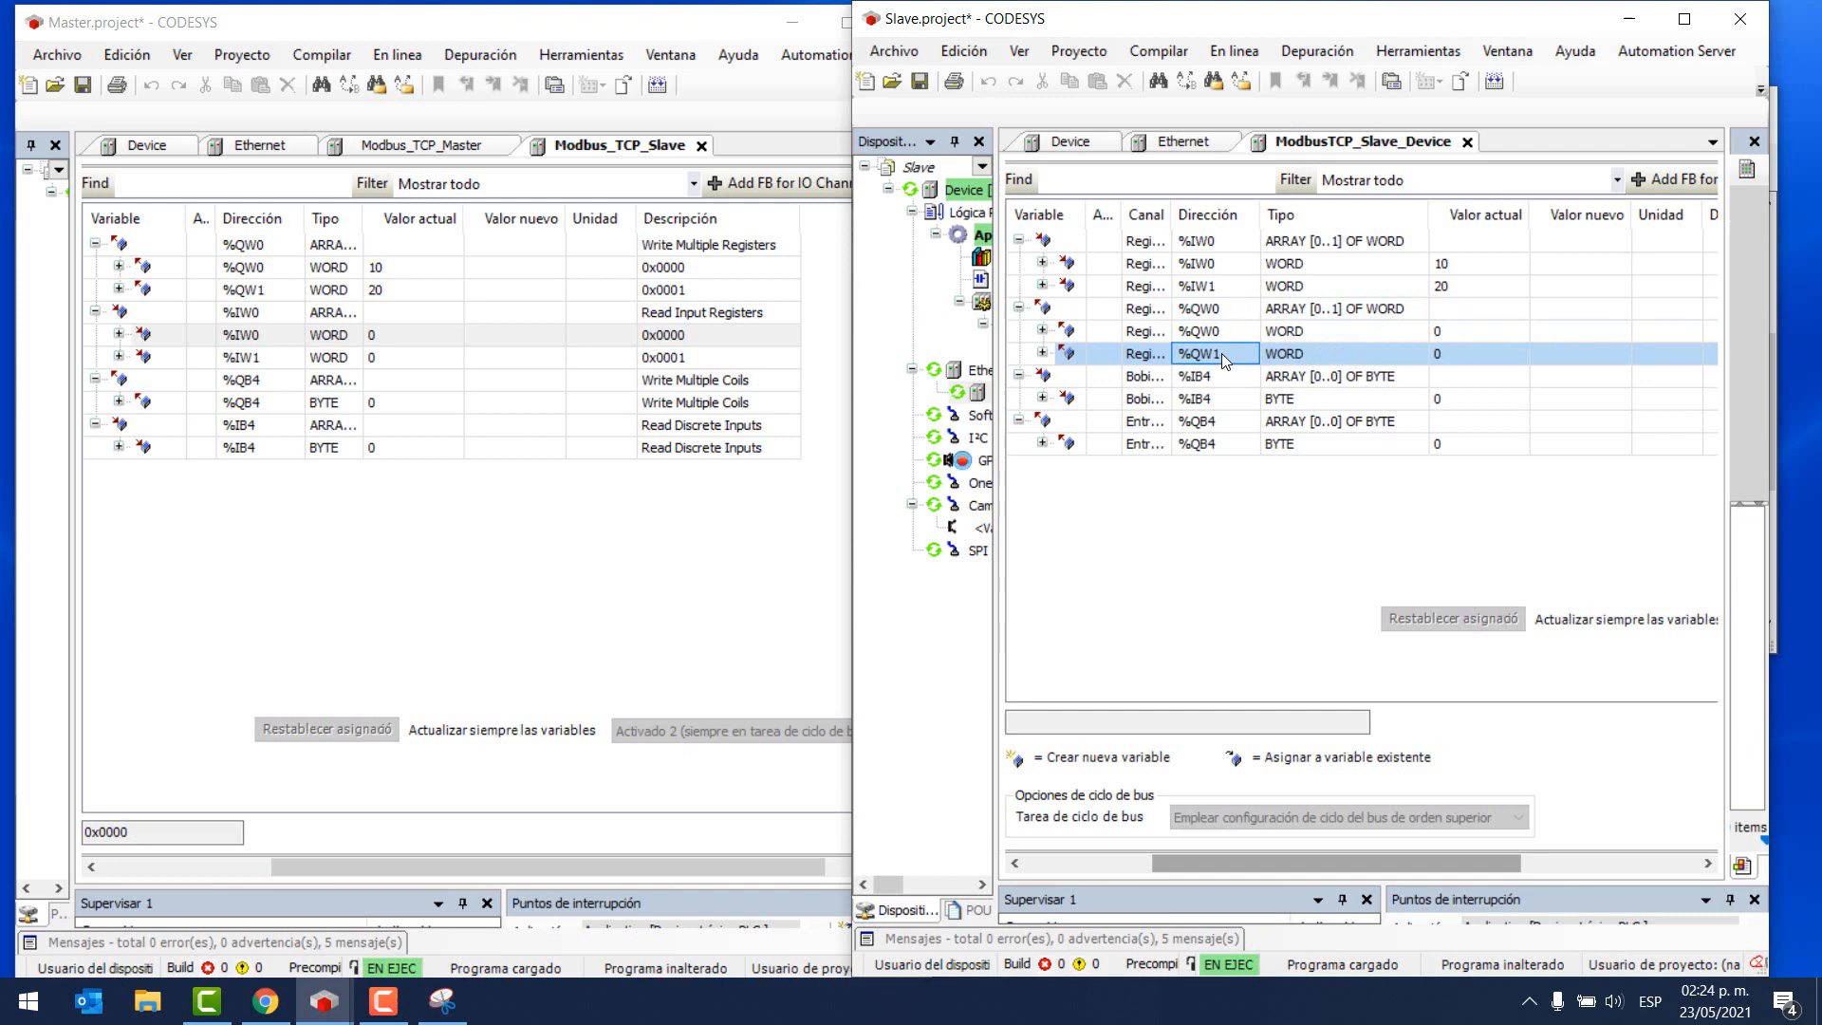
pyautogui.click(1583, 329)
pyautogui.click(1582, 330)
pyautogui.write('6')
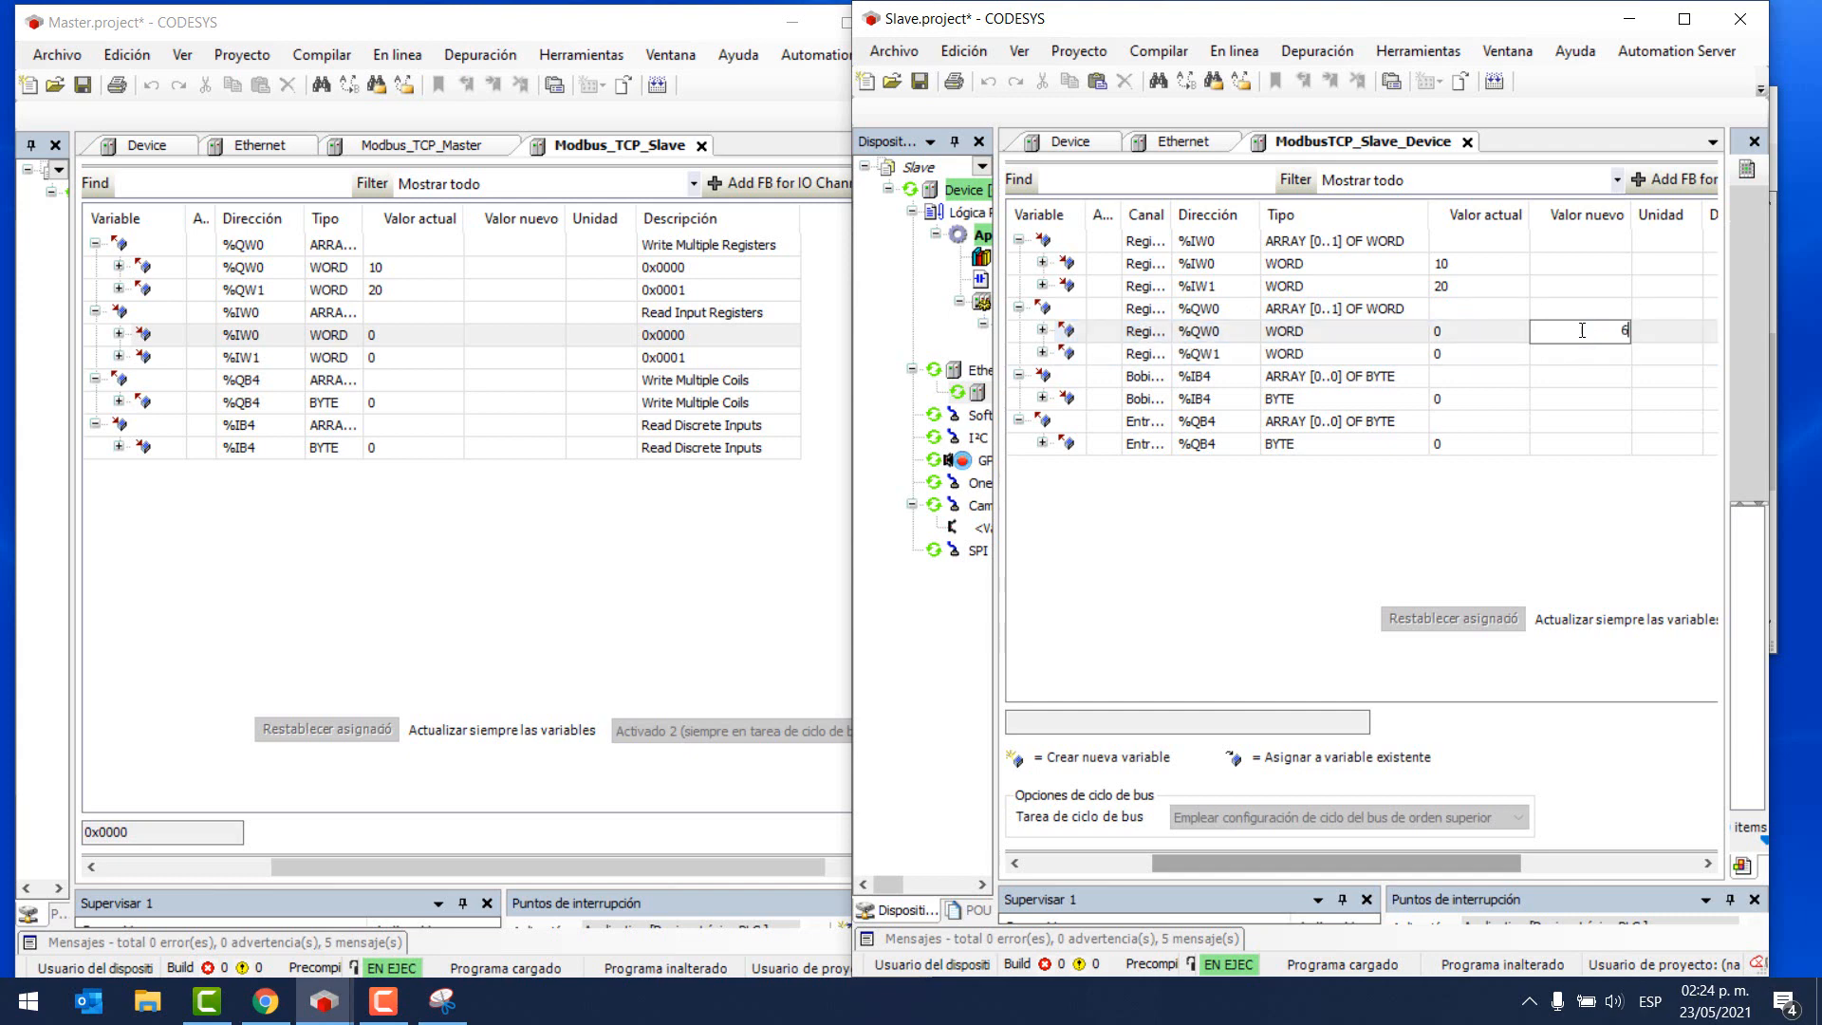
pyautogui.write('0')
pyautogui.press('Return')
pyautogui.press('Down')
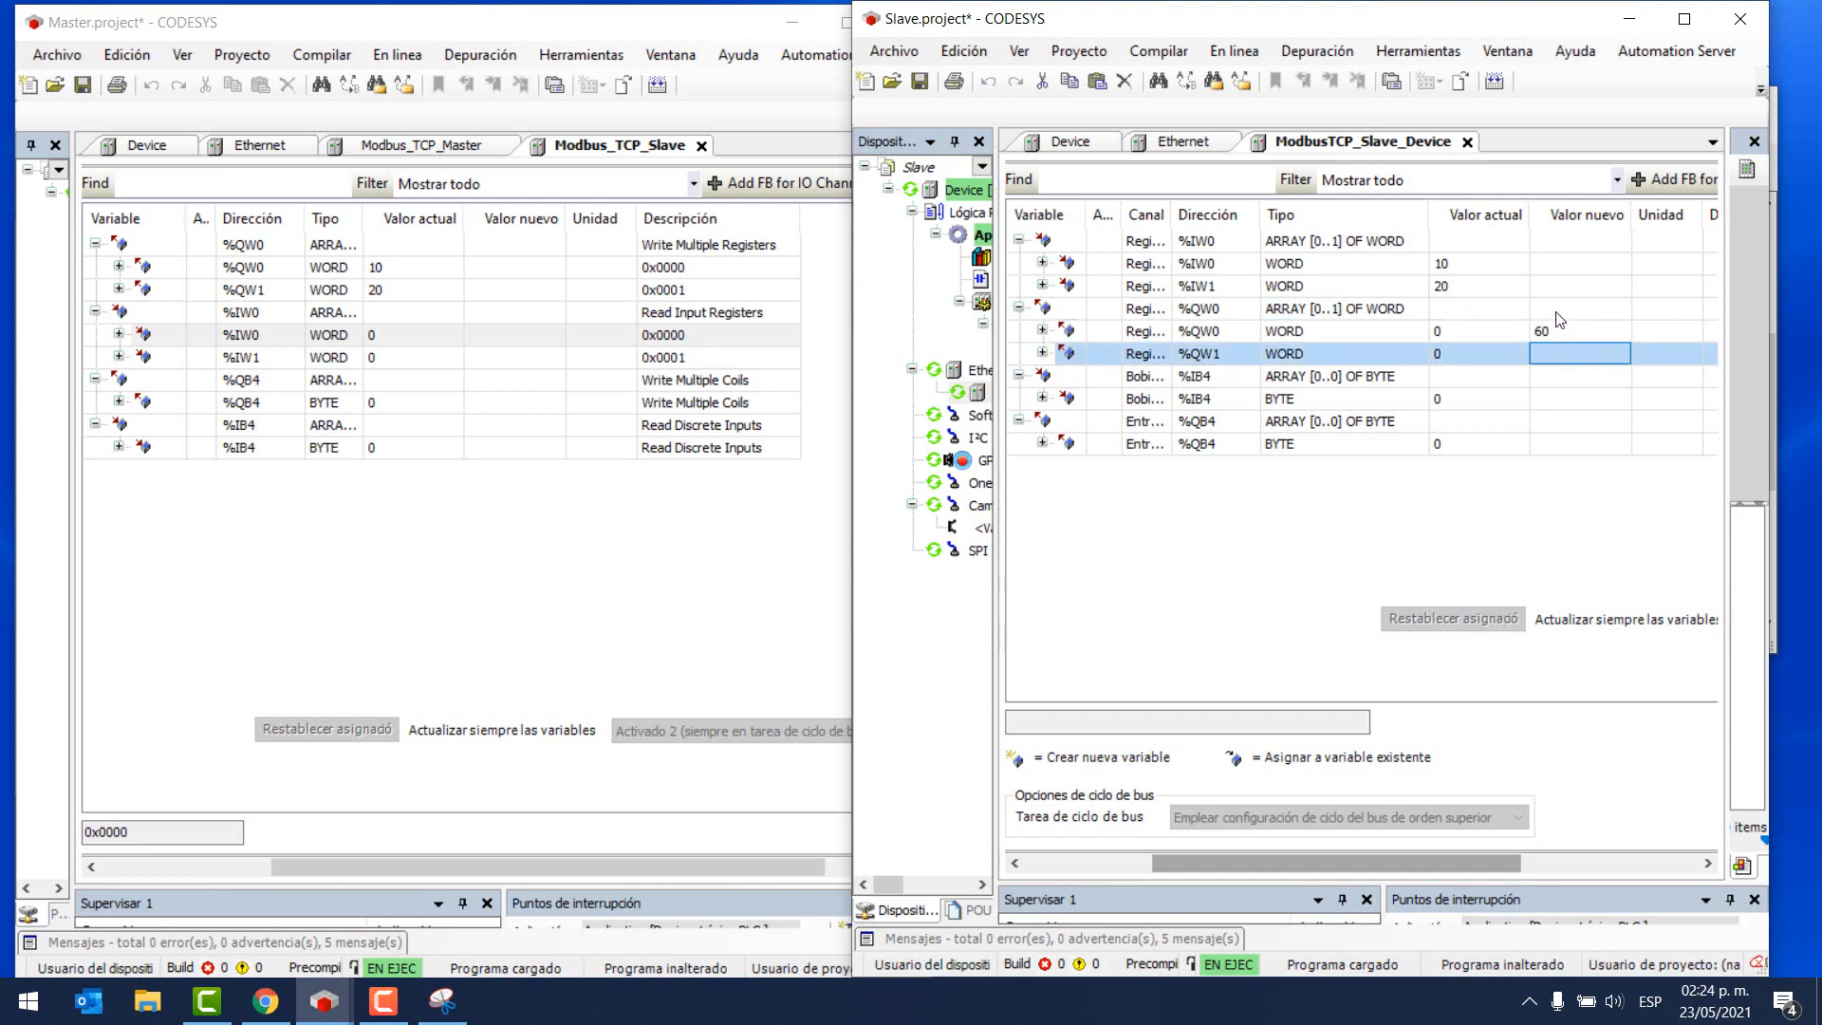
pyautogui.click(1320, 55)
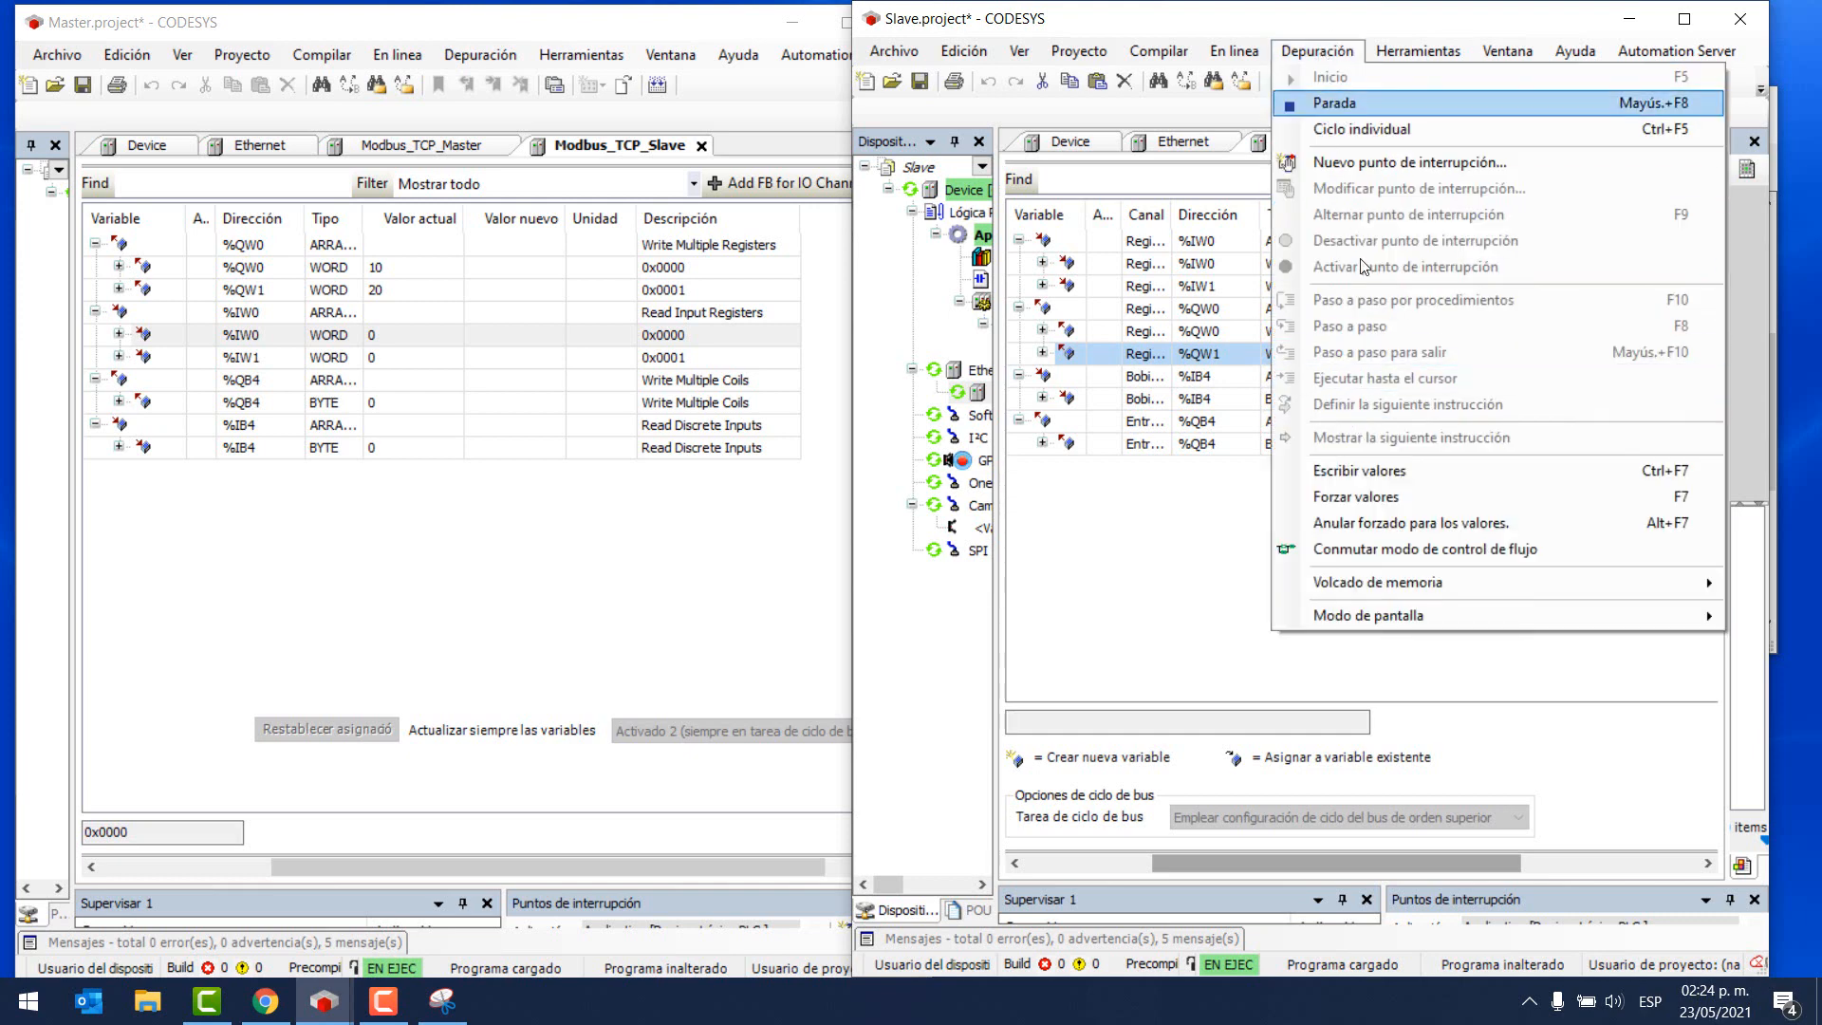
pyautogui.click(1666, 476)
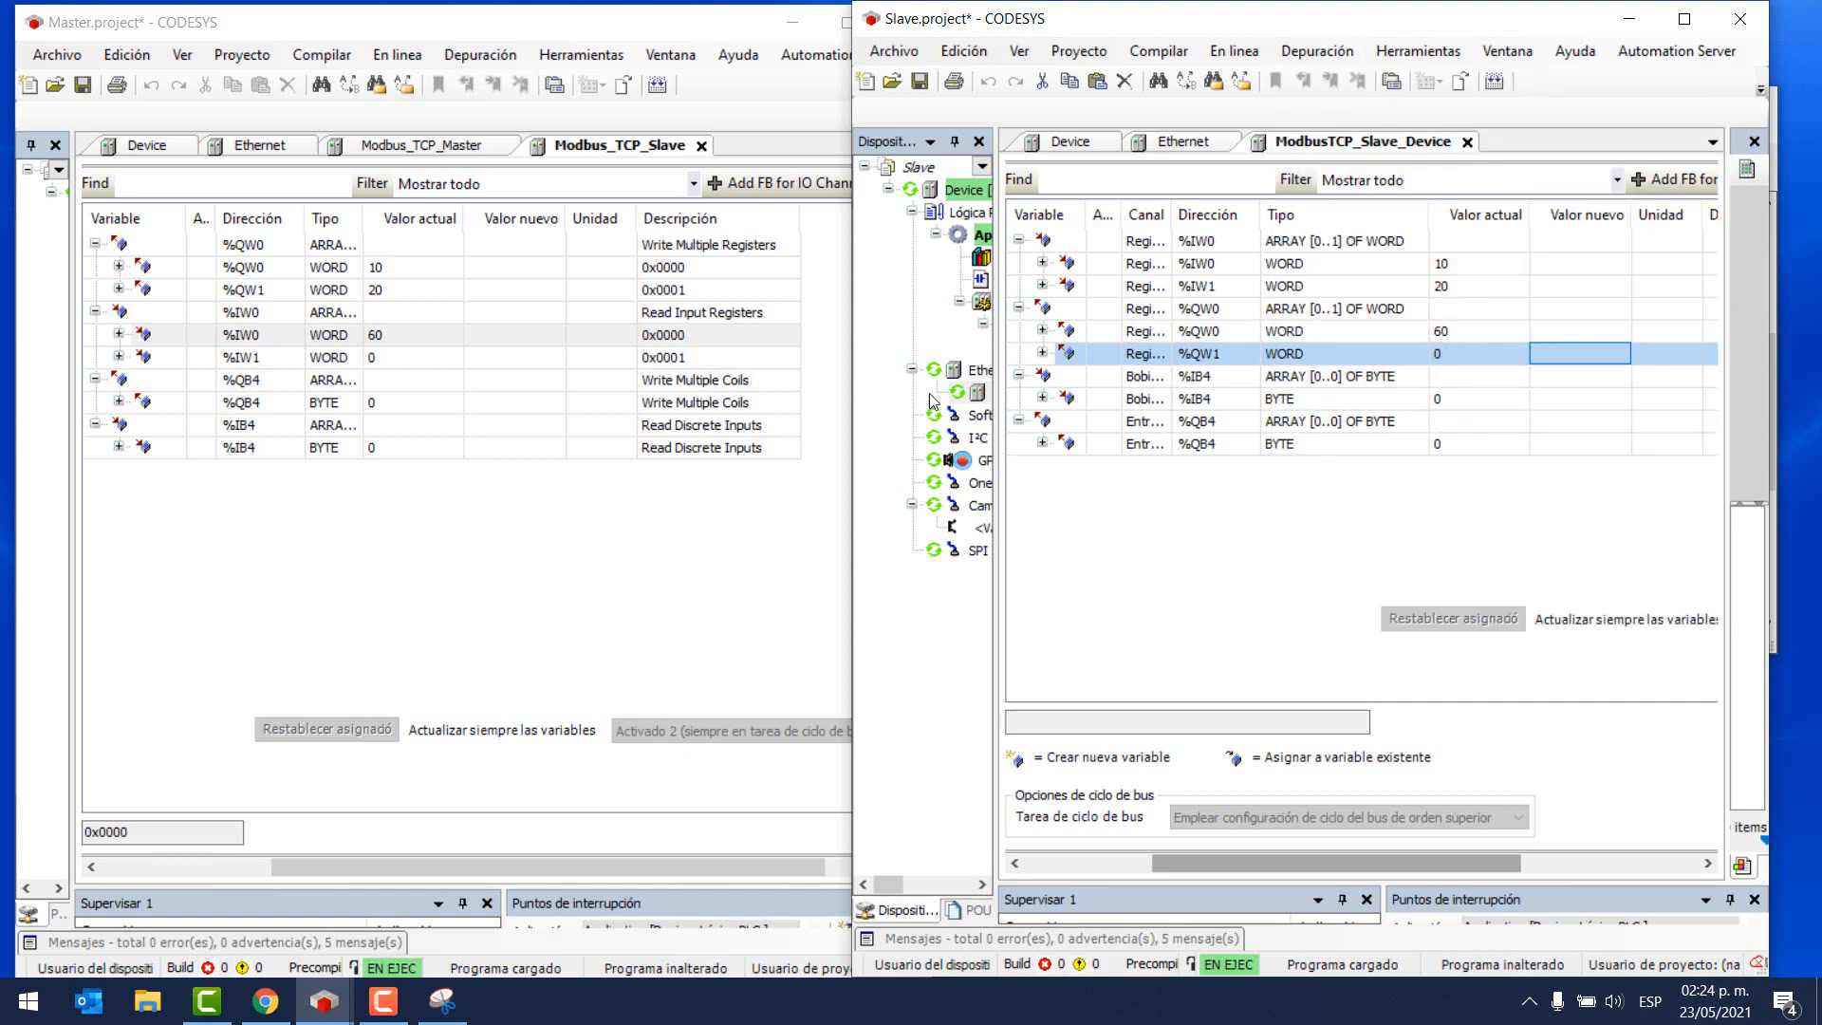
# - Write the value 70 to the Slave's second input register, %QW1
pyautogui.click(1546, 353)
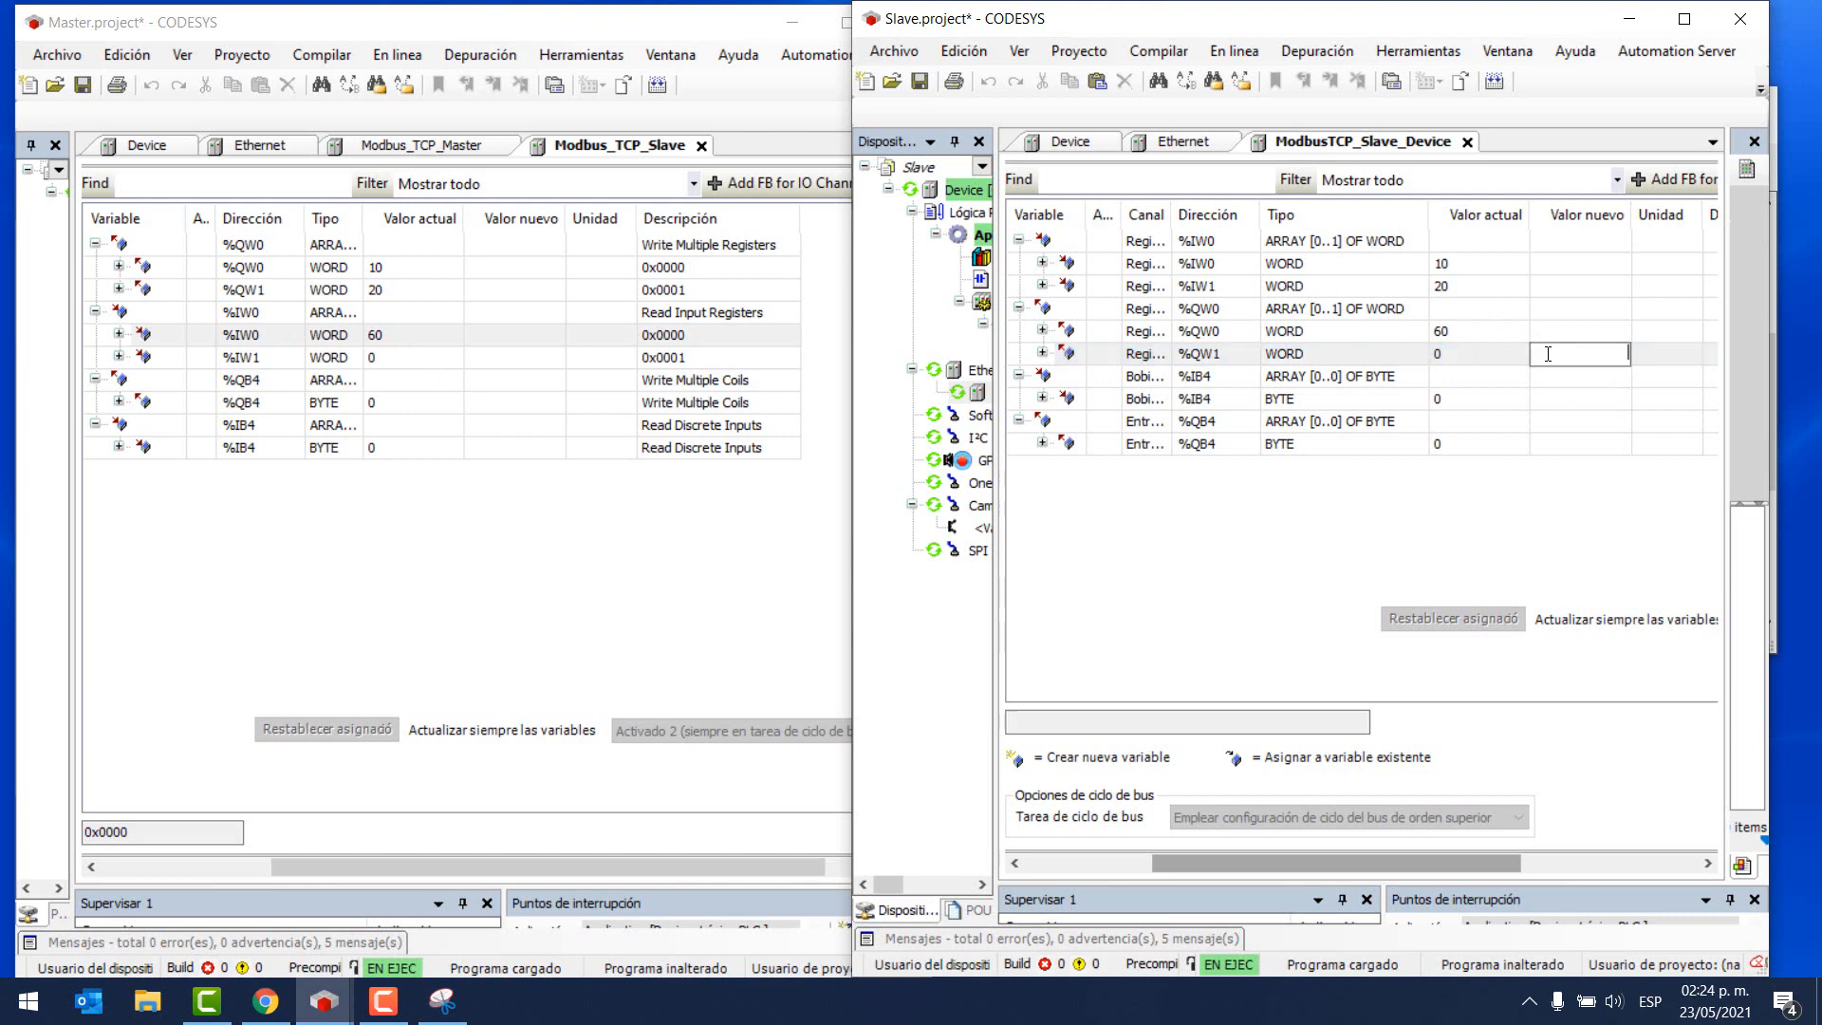
pyautogui.write('70')
pyautogui.press('Return')
pyautogui.hotkey('ctrl', 'F7')
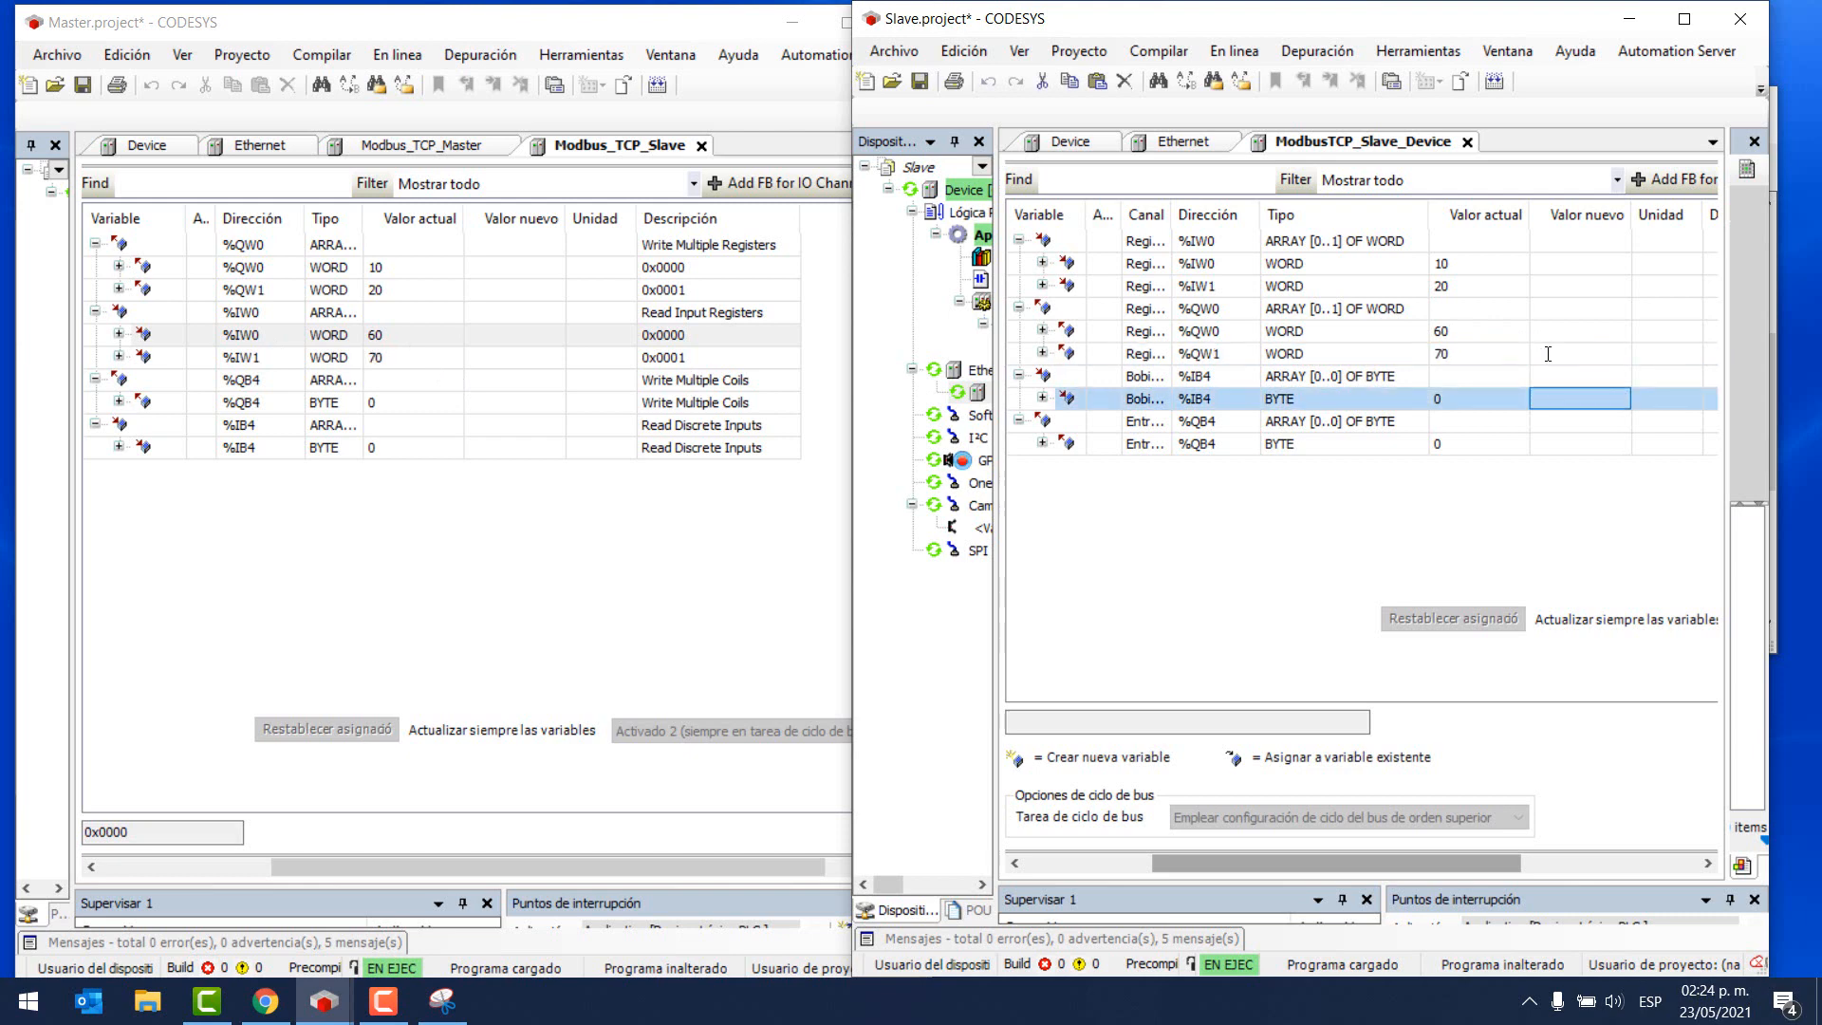
# - Expand the coil and discrete input bytes into their individual bits in both the Slave's and the Master's mapping tables
pyautogui.click(1043, 399)
pyautogui.click(1044, 488)
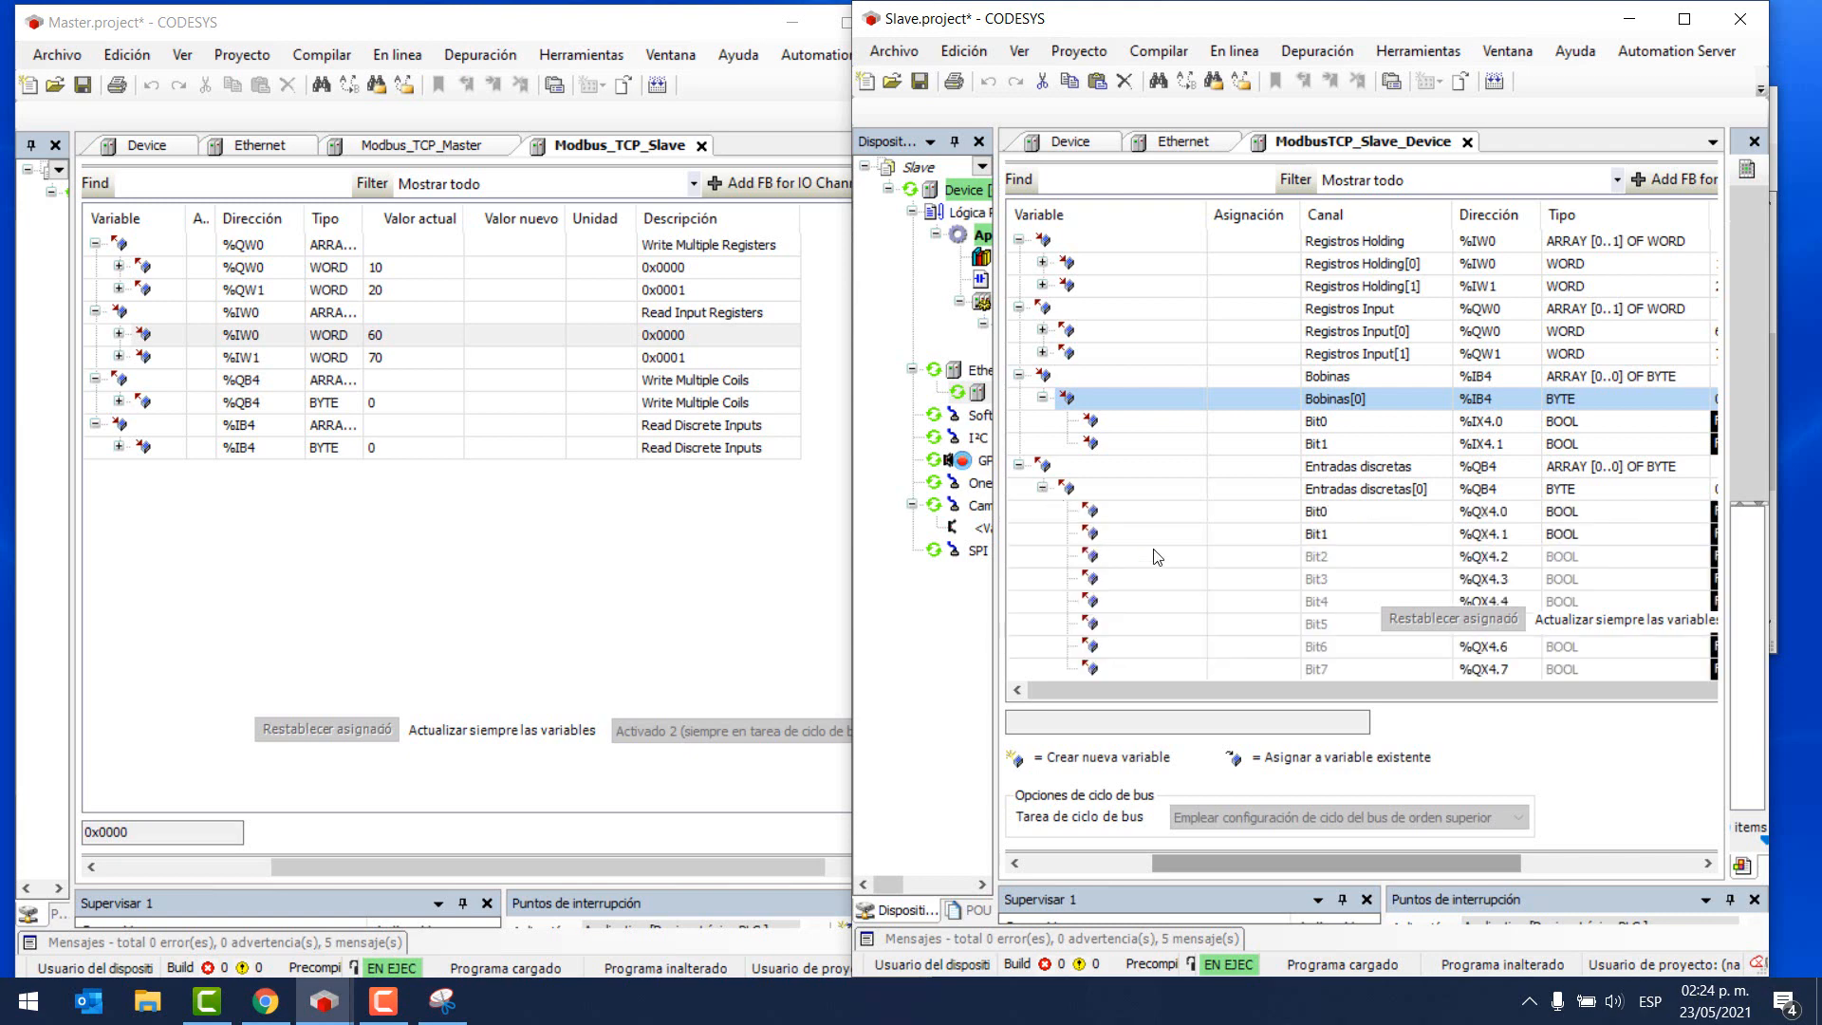
pyautogui.click(119, 402)
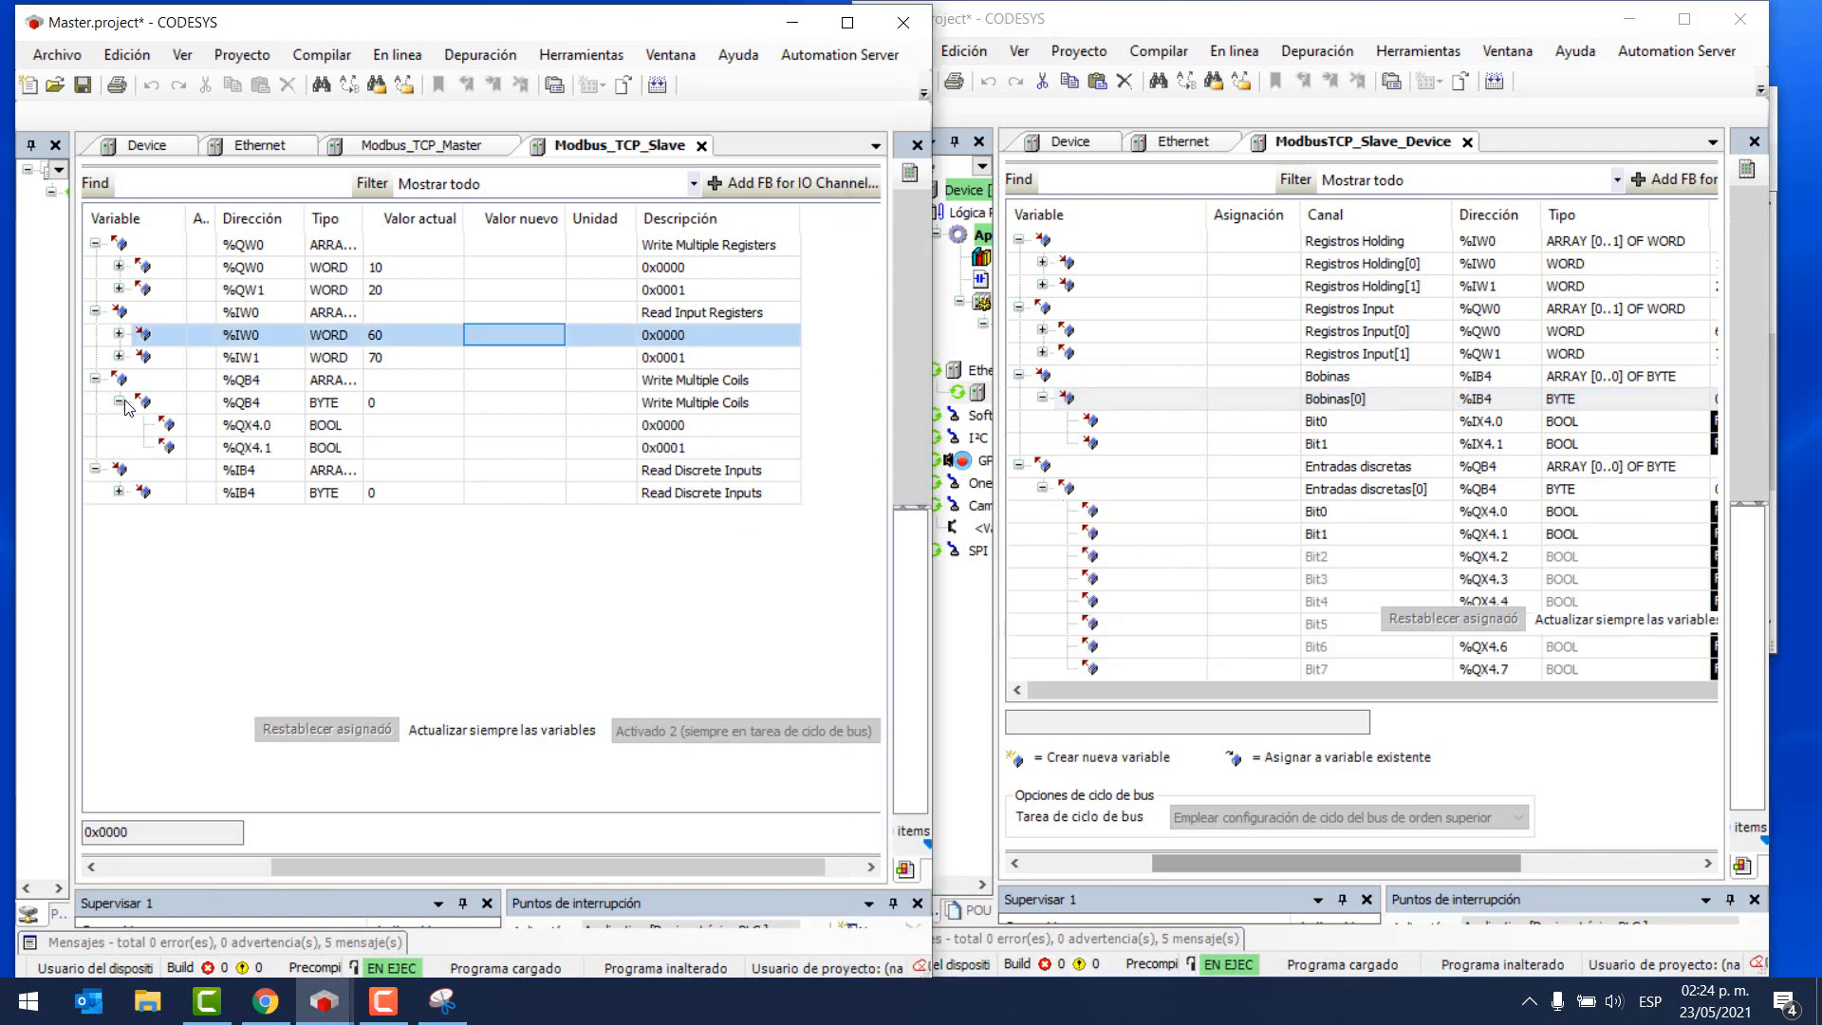
pyautogui.click(119, 491)
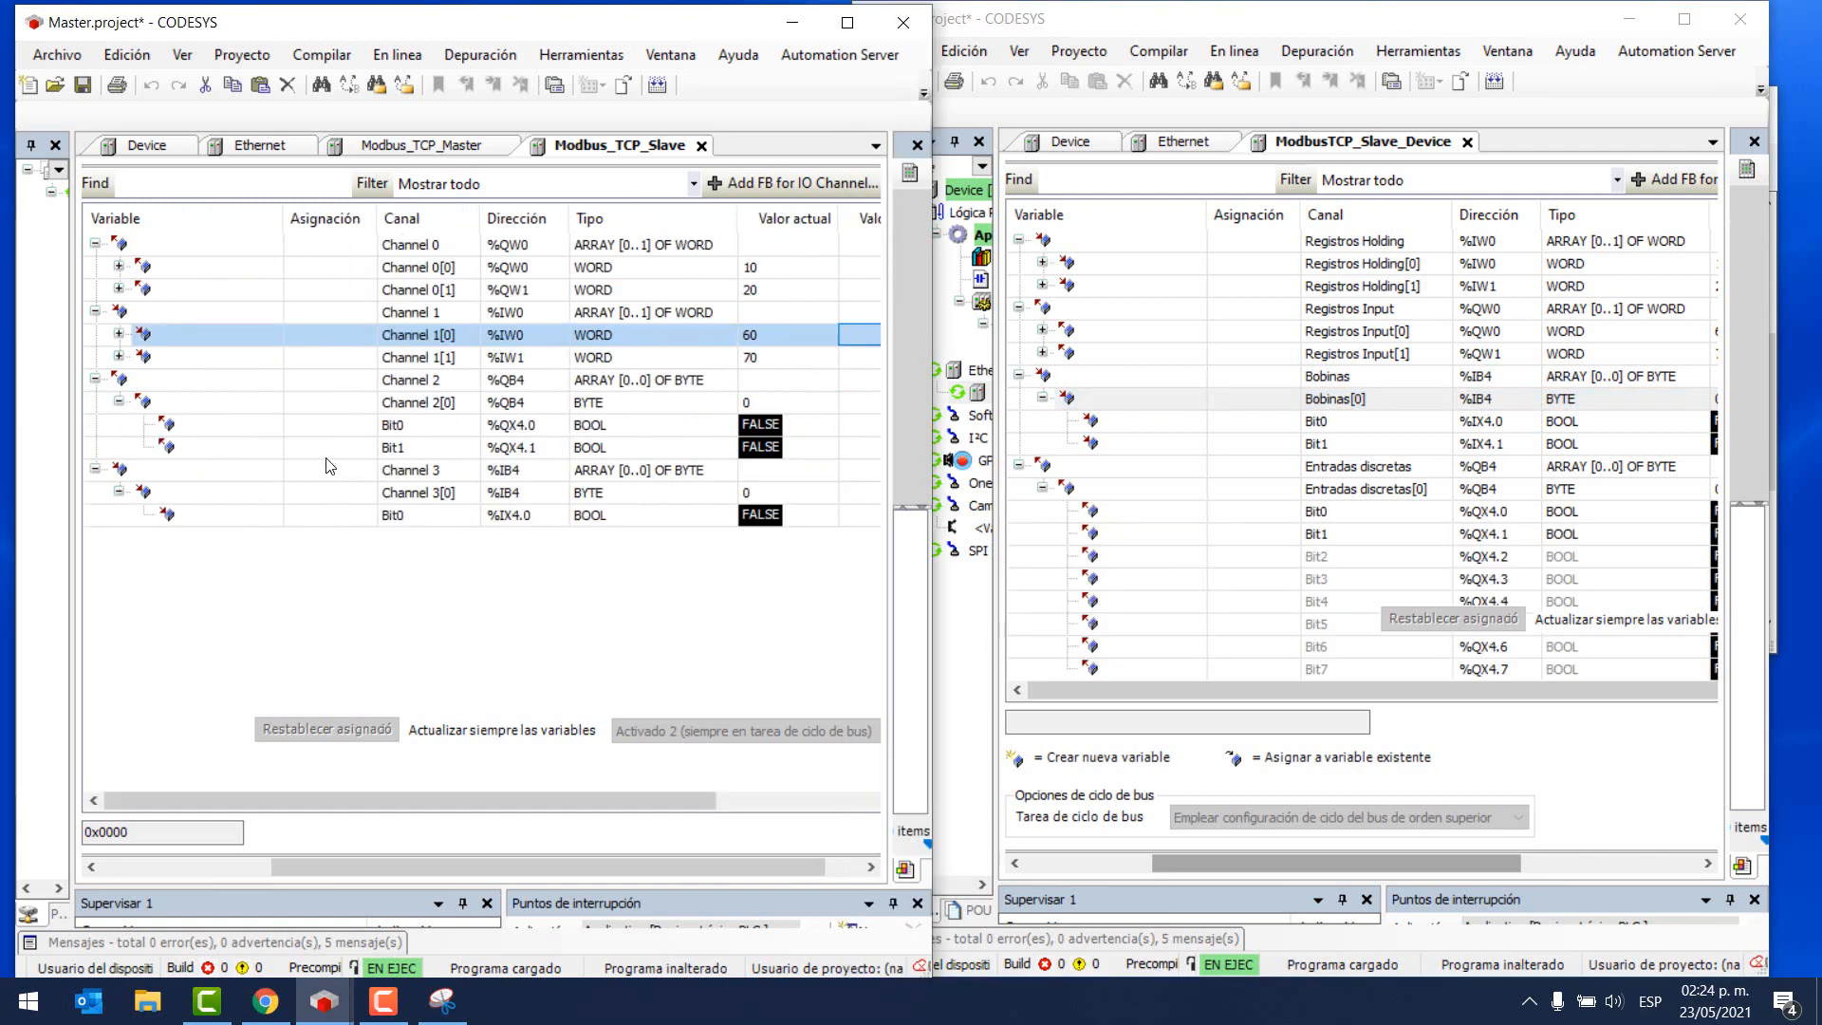
# - Write TRUE to the Master's Write Multiple Coils bits %QX4.0 and %QX4.1
pyautogui.click(857, 424)
pyautogui.click(855, 448)
pyautogui.hotkey('ctrl', 'F7')
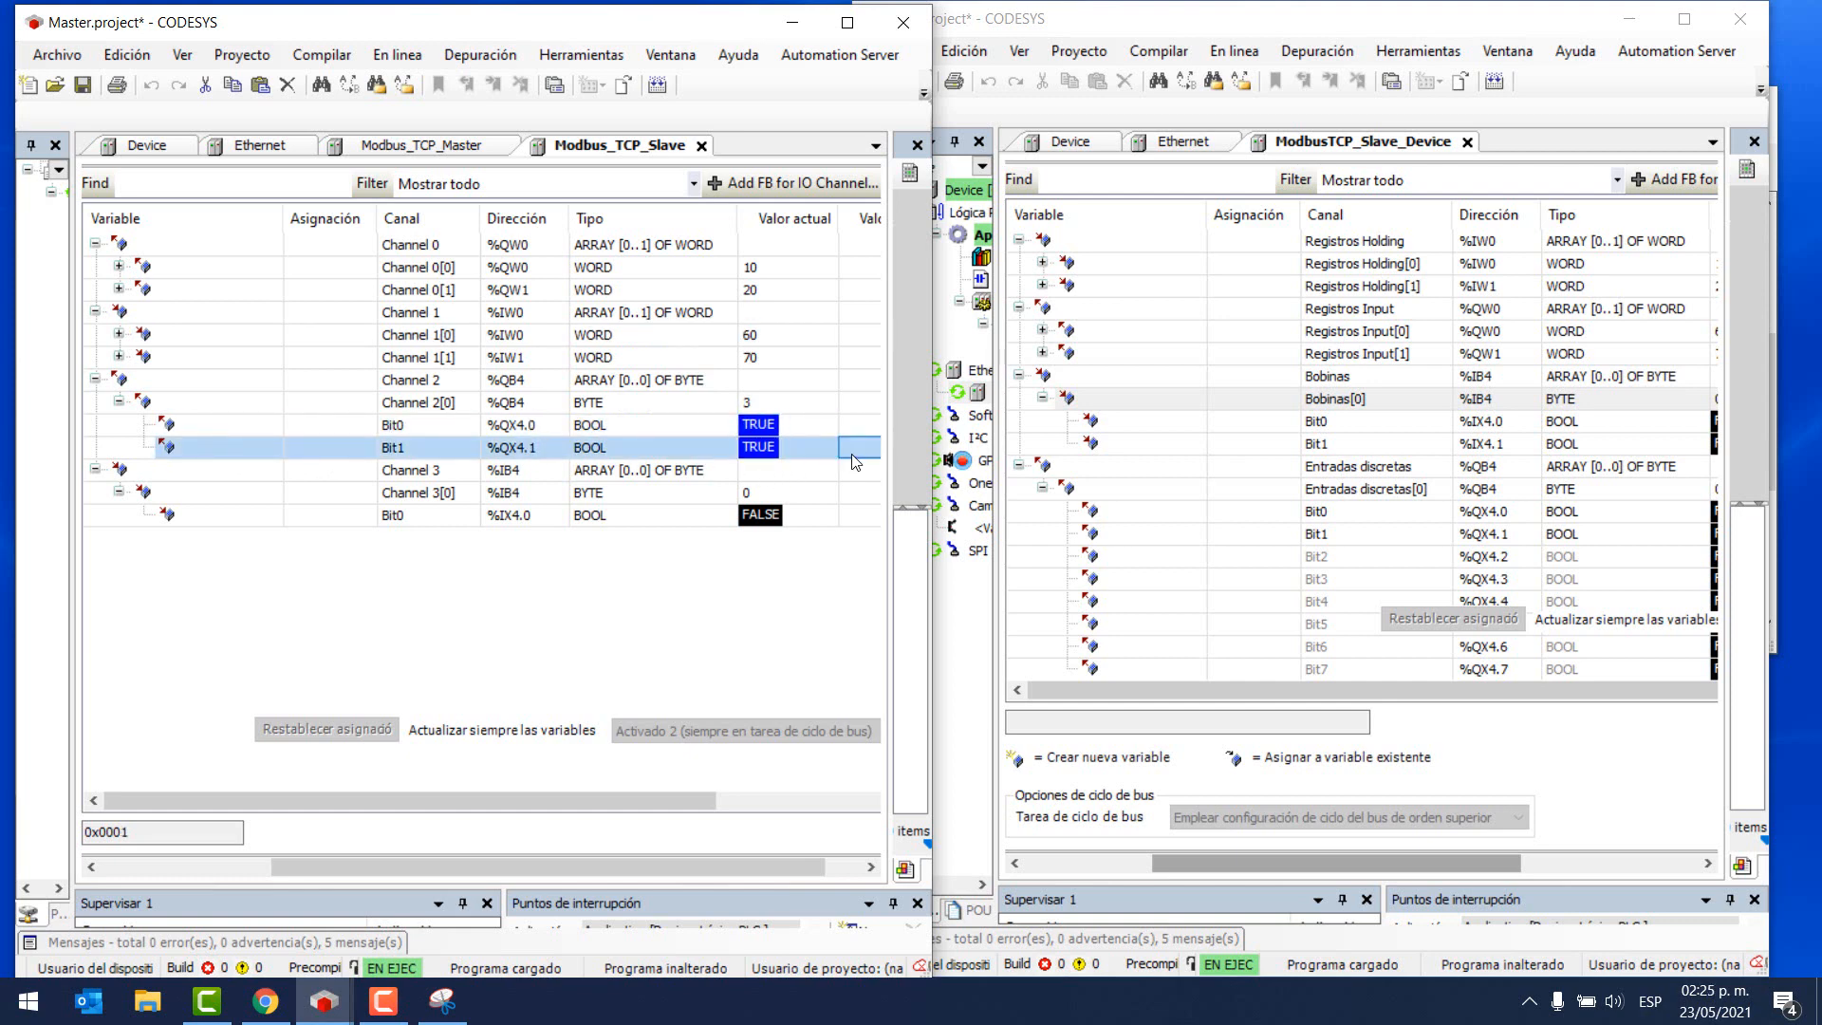
# - Write TRUE to Bit0 of the Slave's discrete inputs, %QX4.0
pyautogui.click(1206, 207)
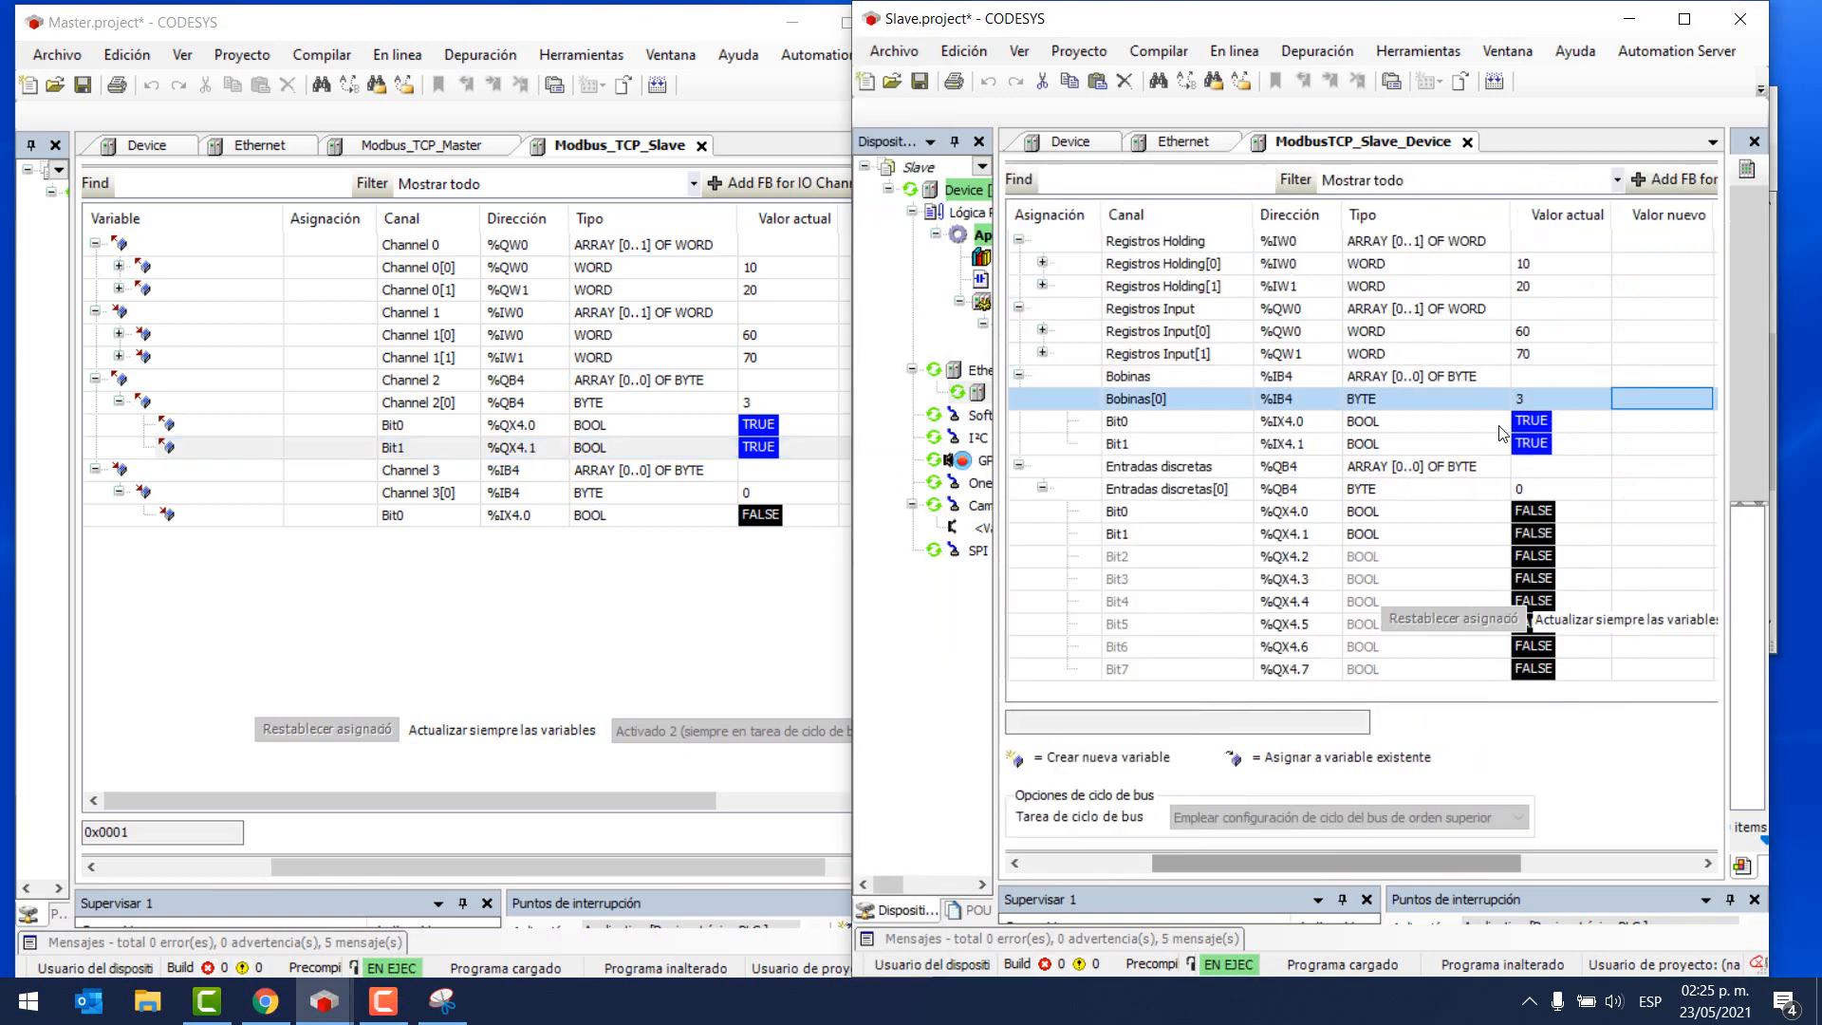
pyautogui.doubleClick(1628, 517)
pyautogui.hotkey('ctrl', 'F7')
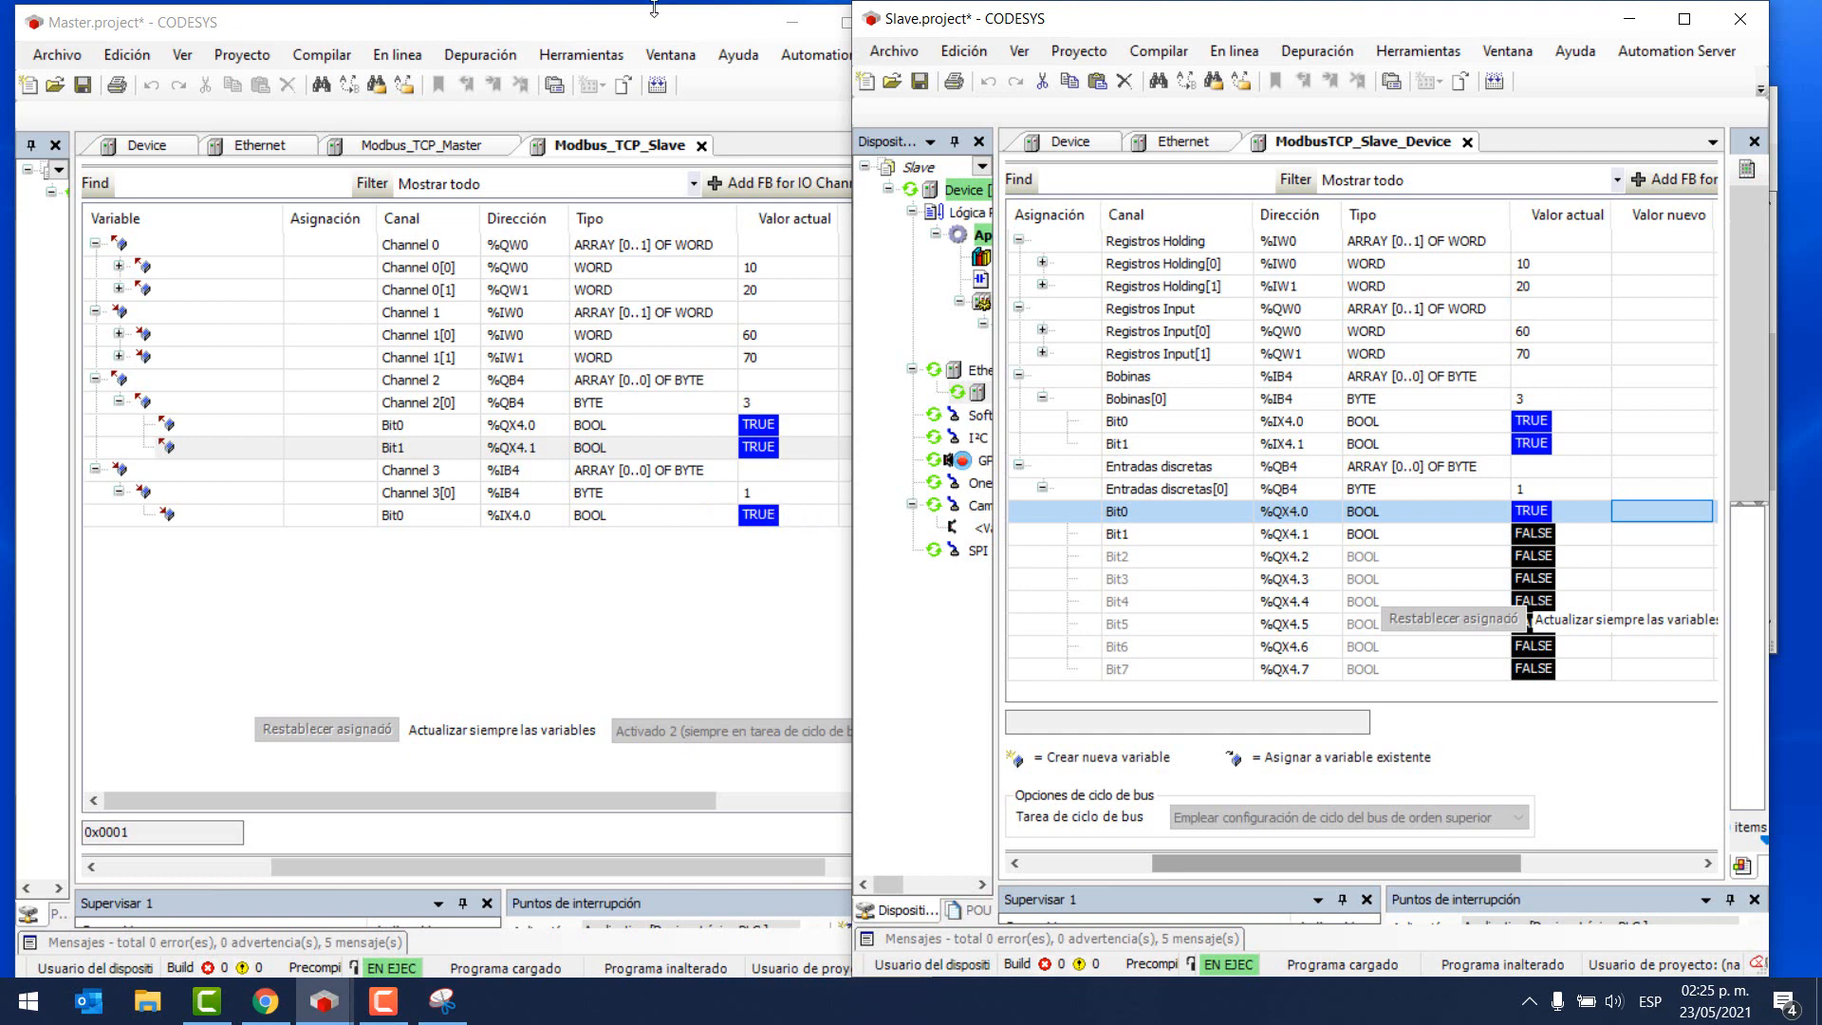
# - Maximize the Master project window and the Slave project window
pyautogui.click(736, 21)
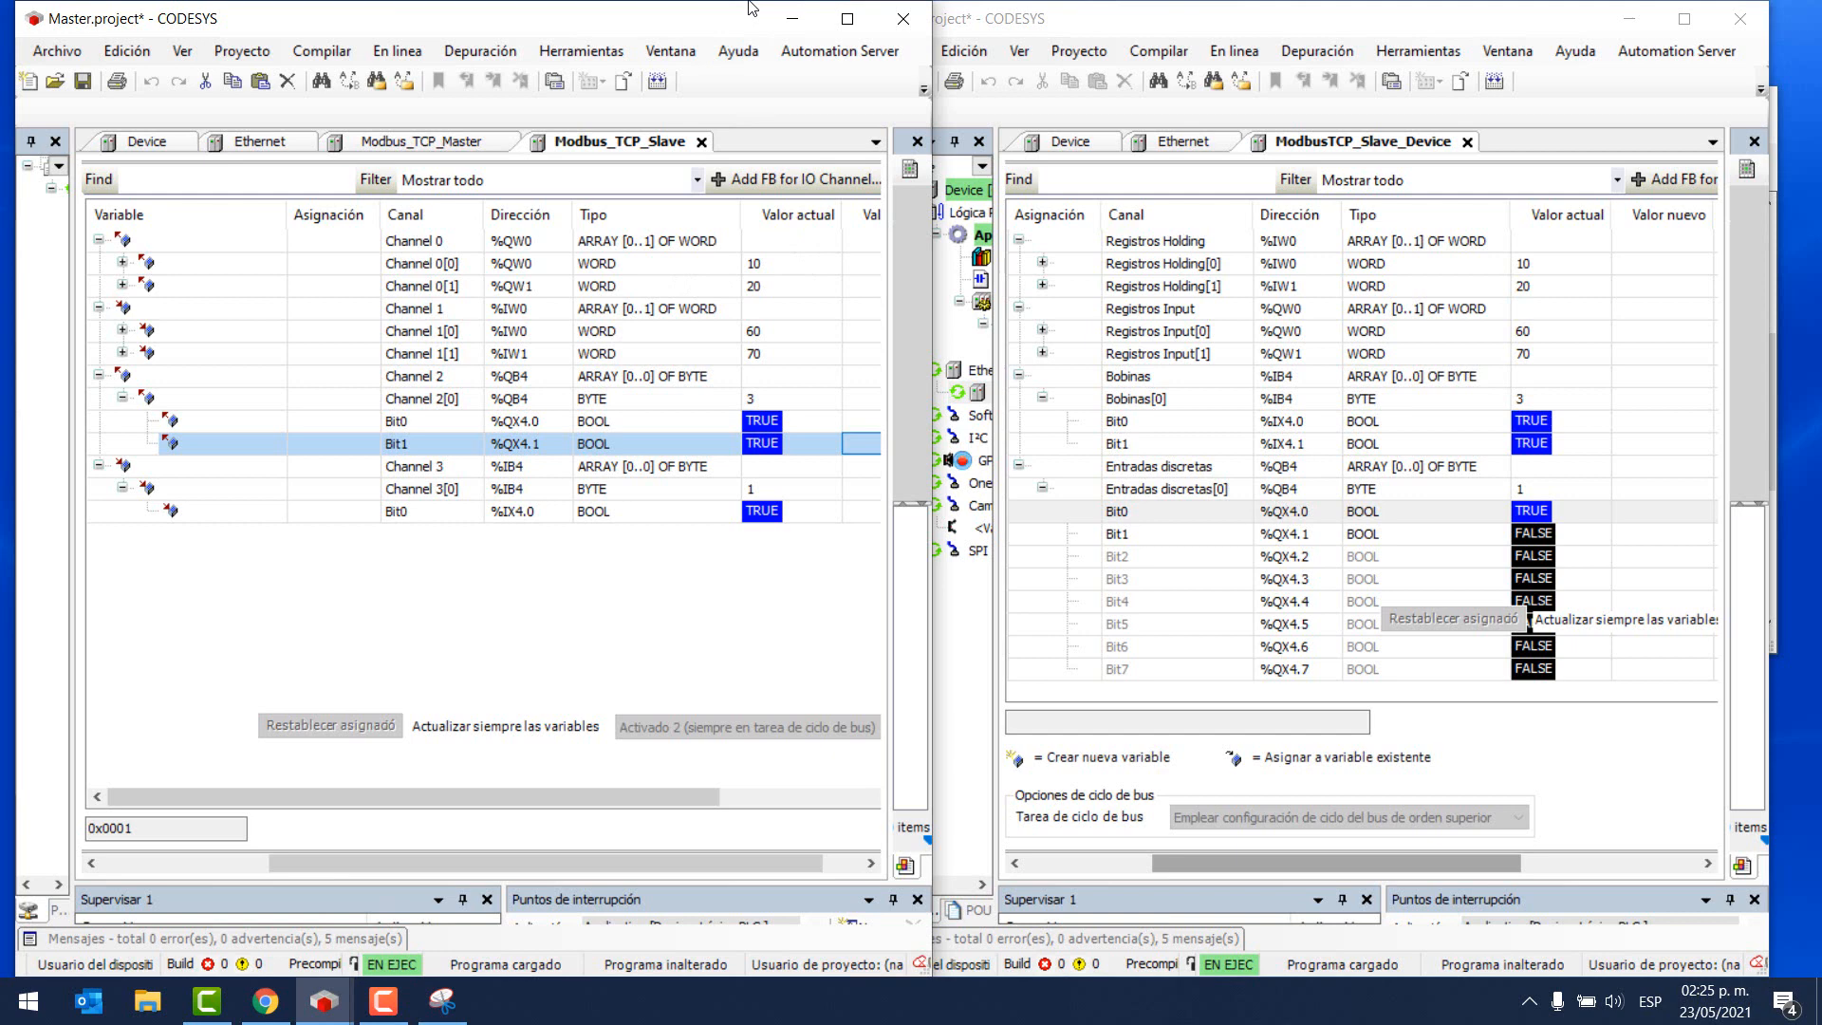
pyautogui.click(847, 19)
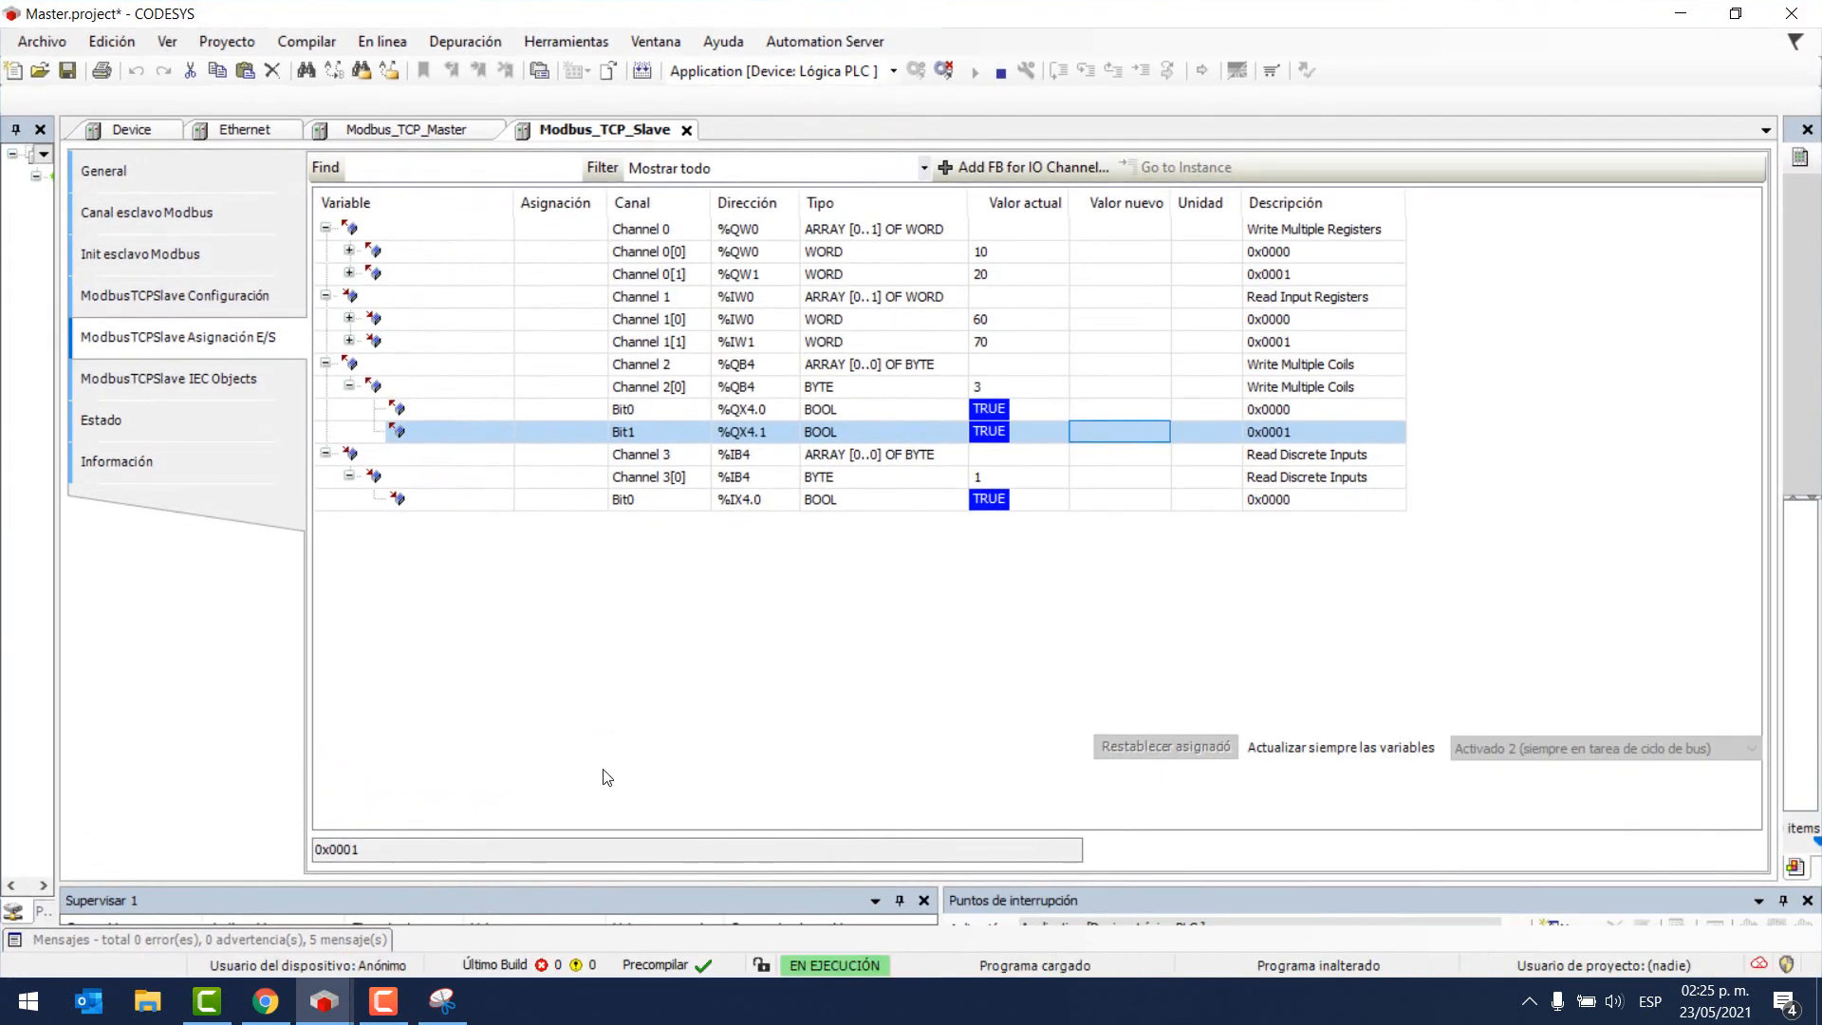
pyautogui.moveTo(326, 998)
pyautogui.click(195, 901)
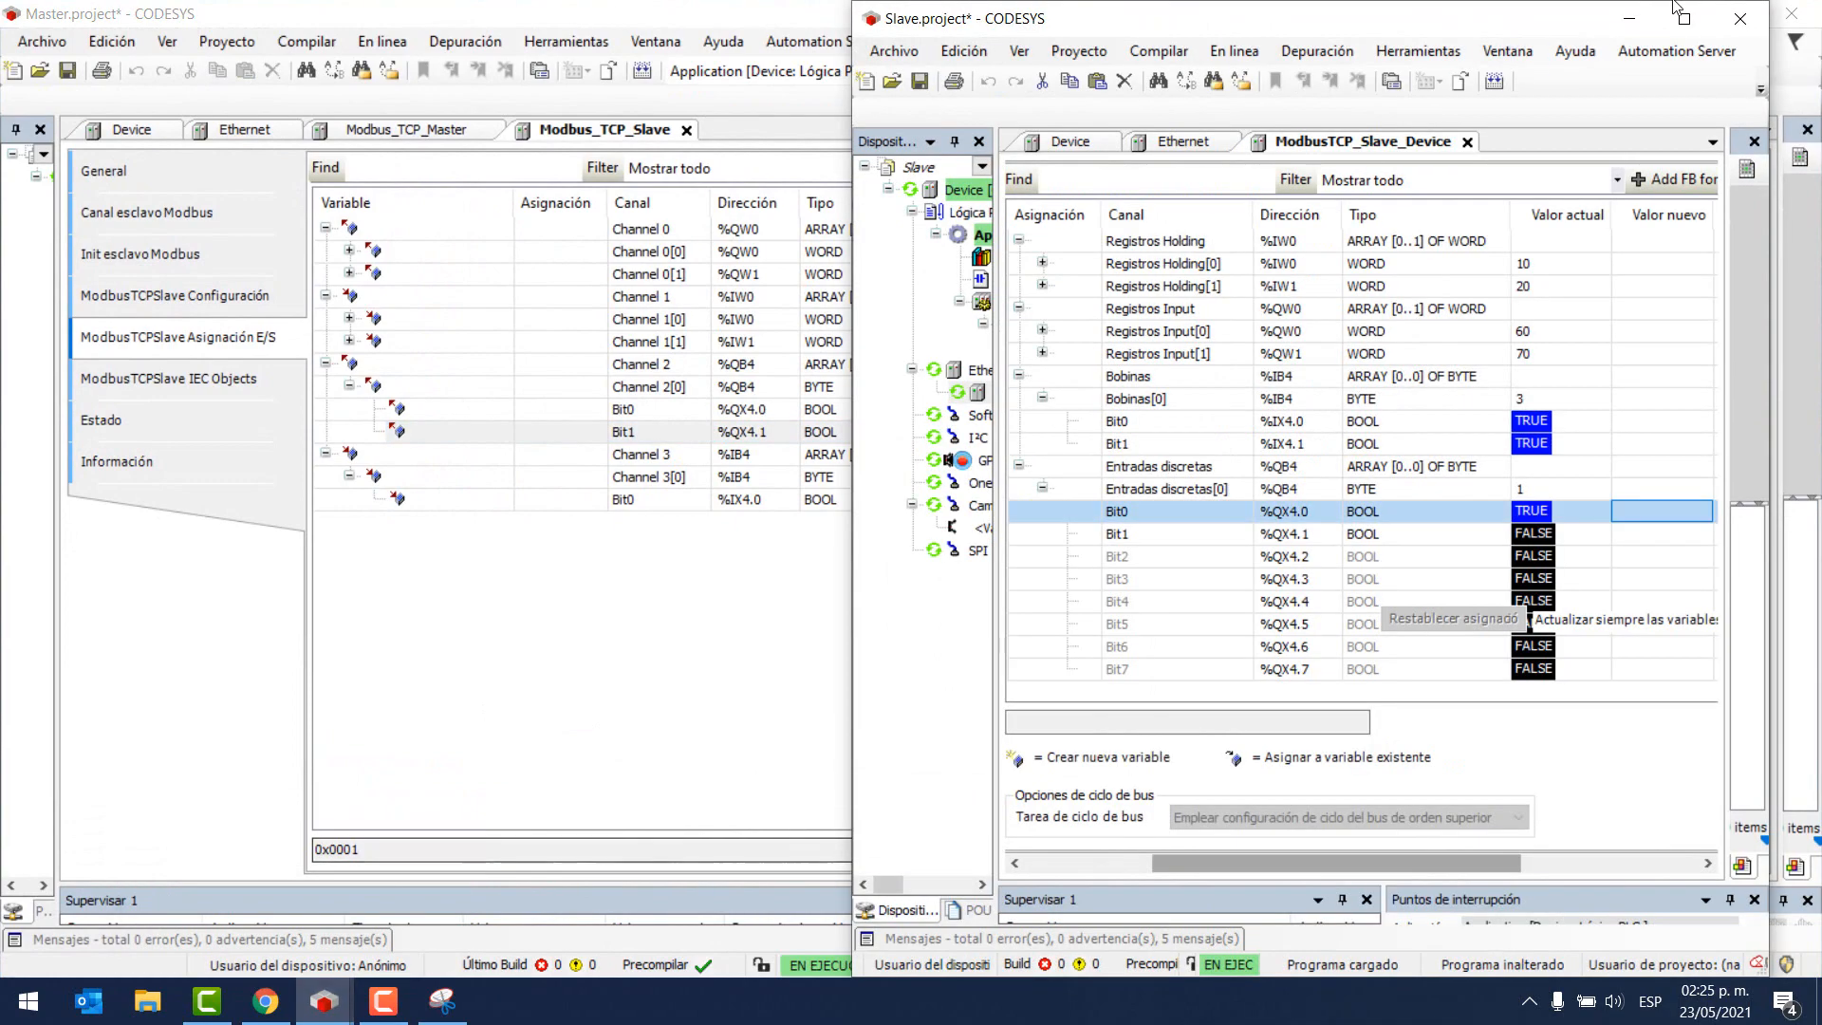
pyautogui.click(1688, 16)
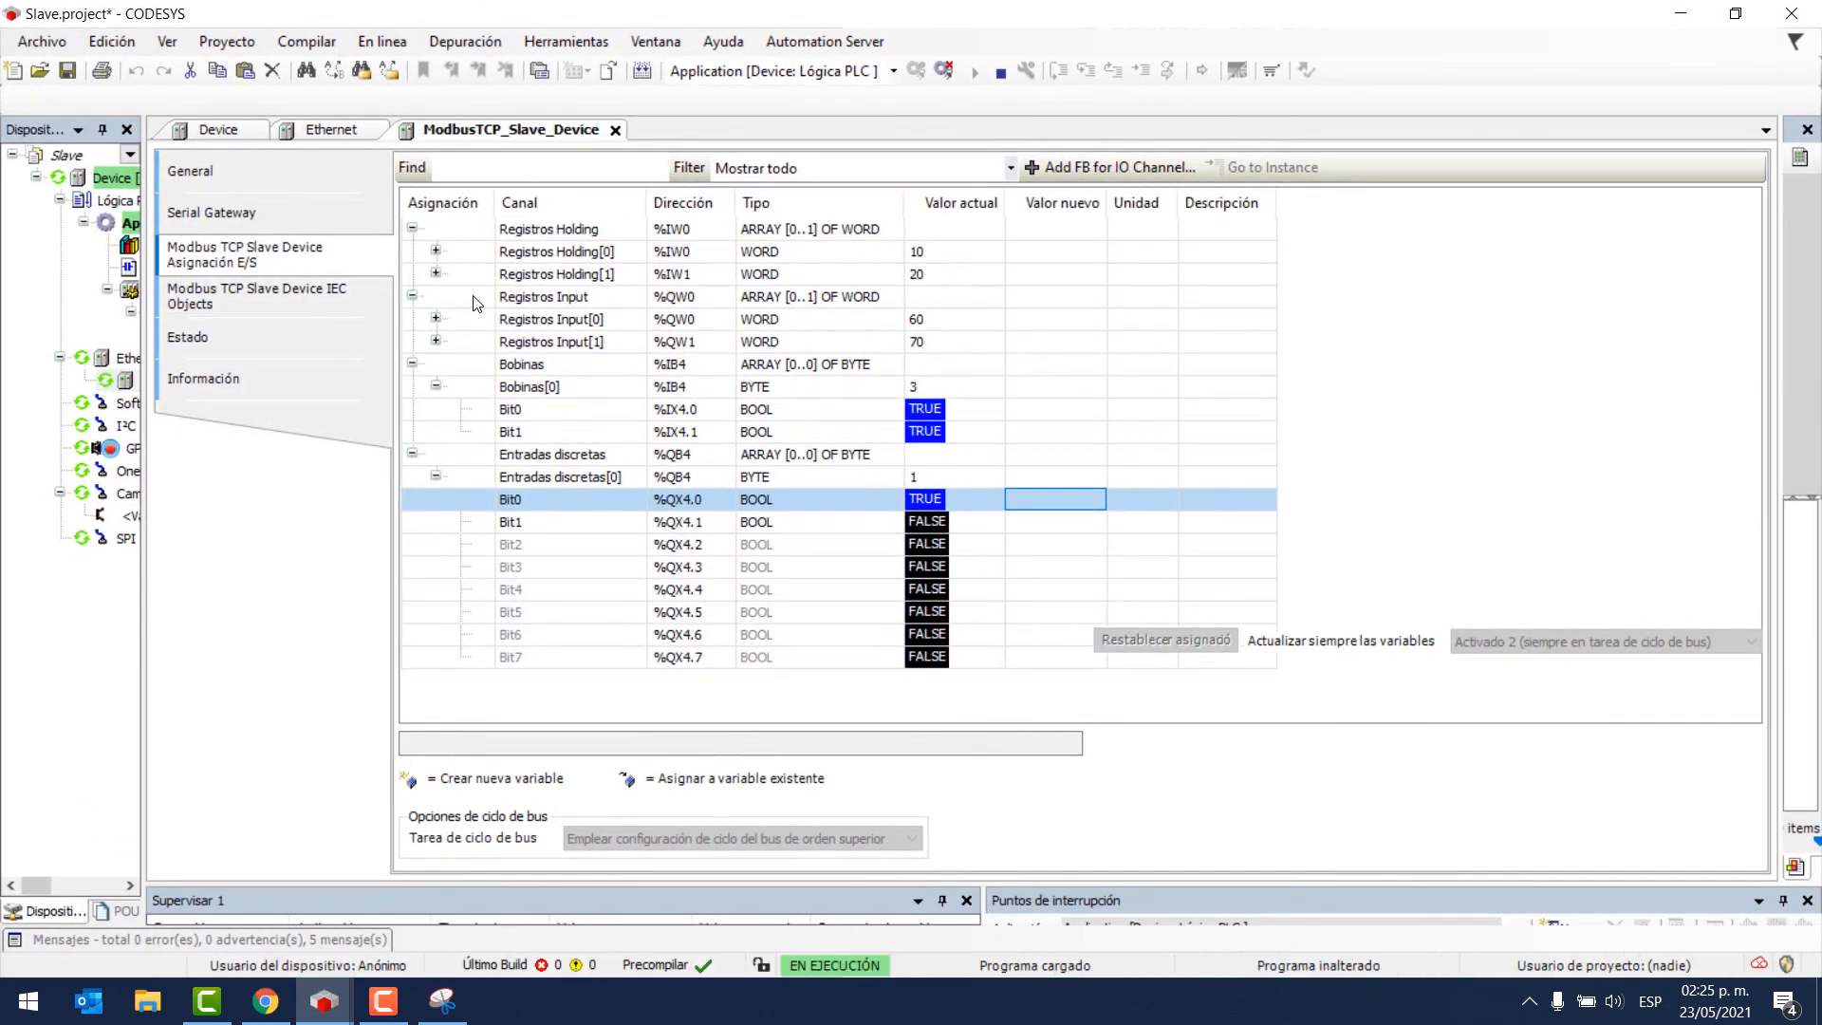
# - In the Master project, widen the variable column and assign the variable DATO_SALIDA_0 to Channel 0[0], %QW0
pyautogui.hotkey('alt', 'Tab')
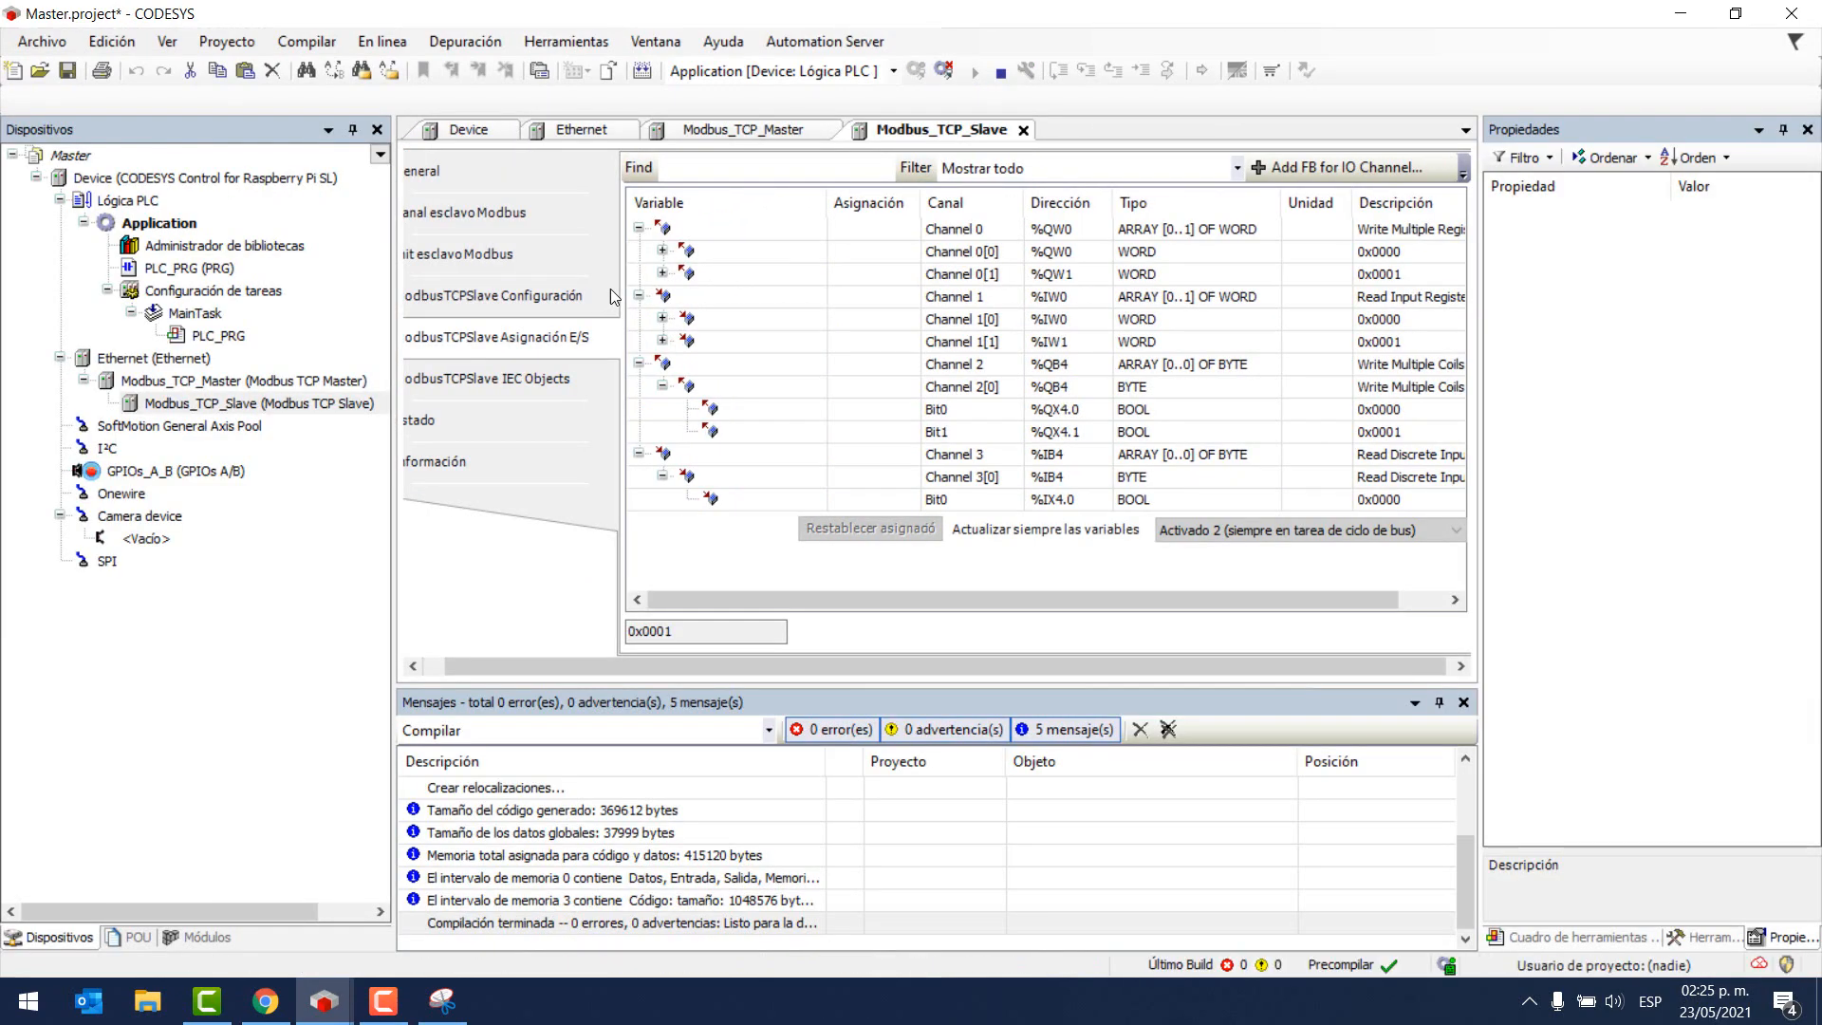
pyautogui.moveTo(824, 212); pyautogui.dragTo(1037, 216)
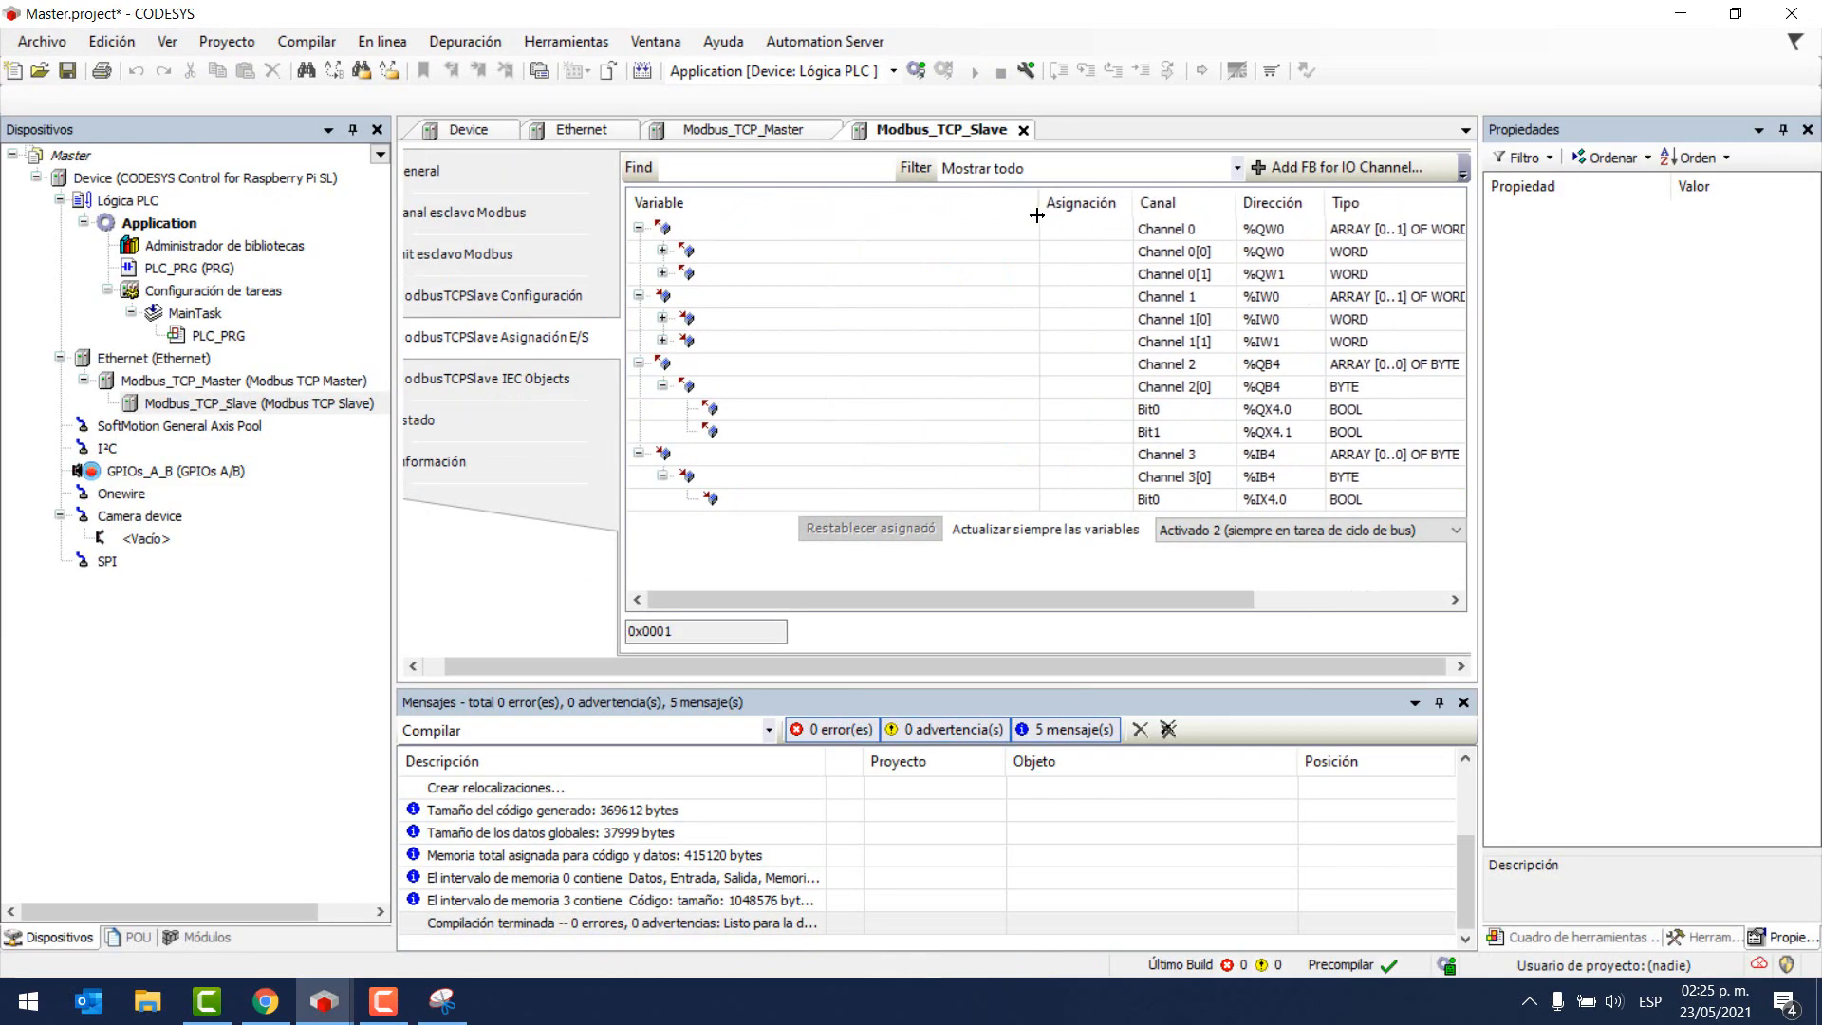
pyautogui.doubleClick(757, 252)
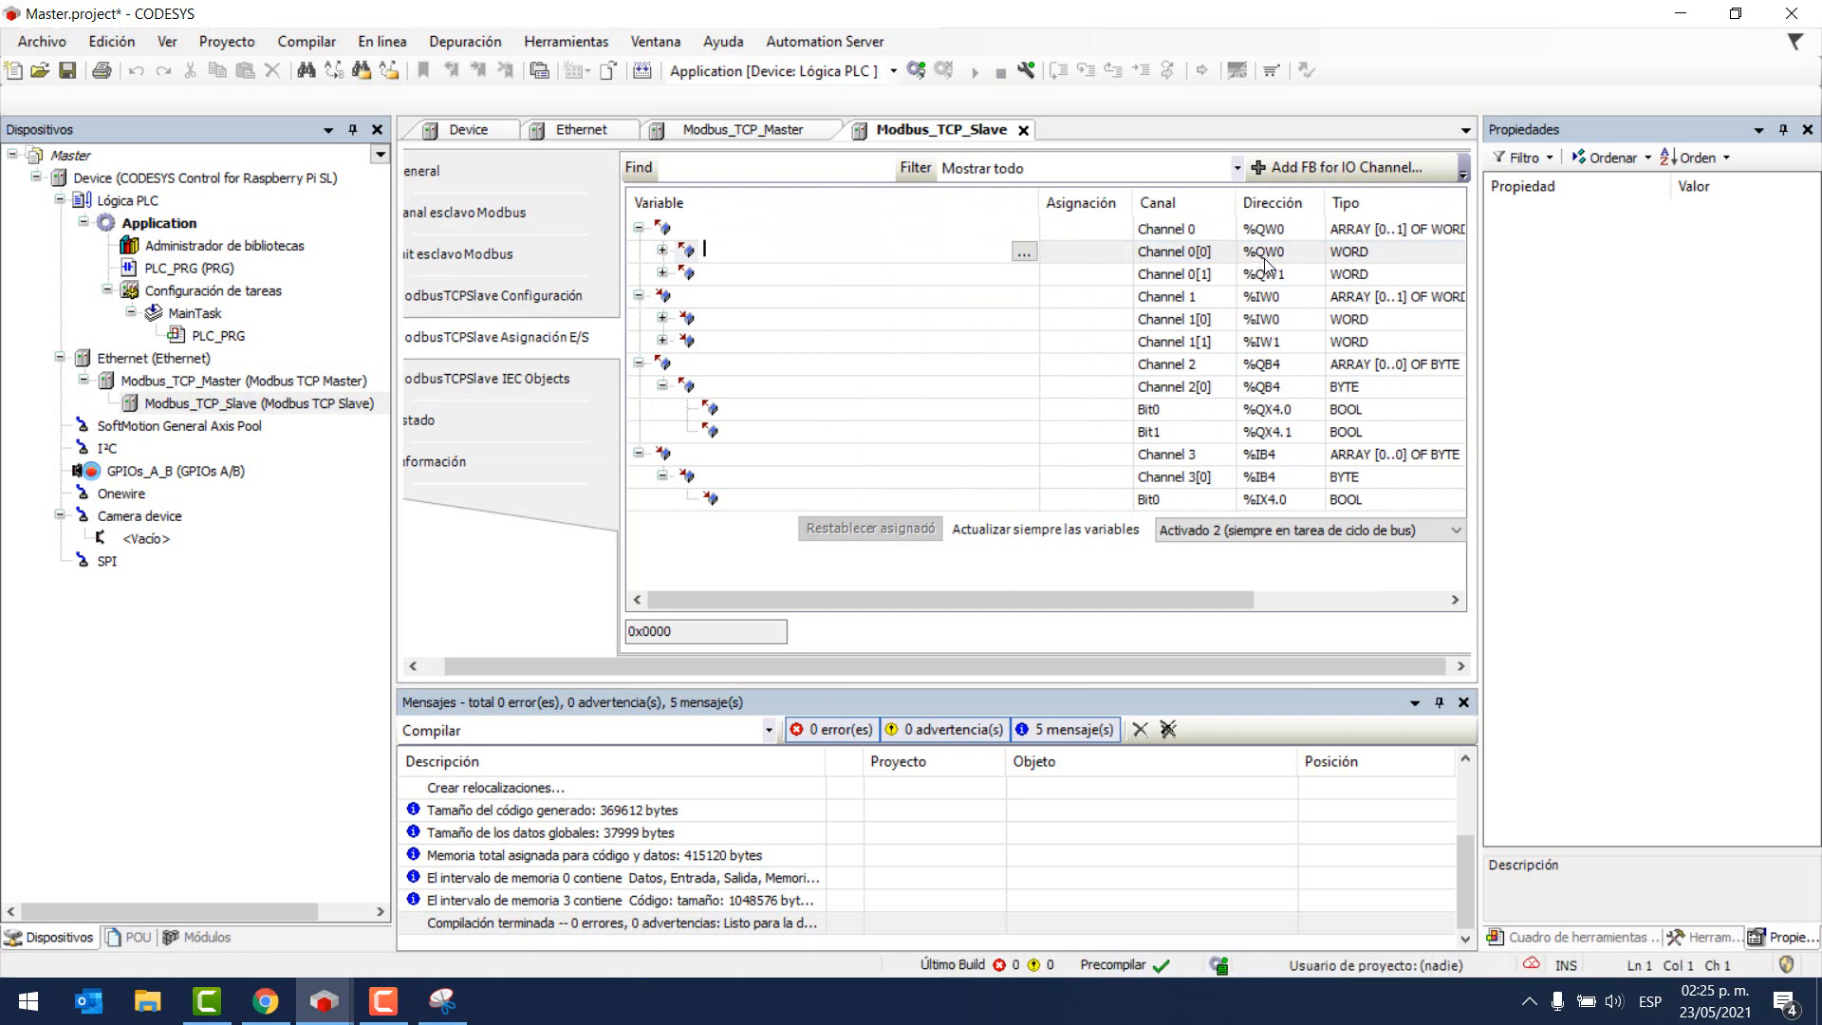
pyautogui.press('capslock')
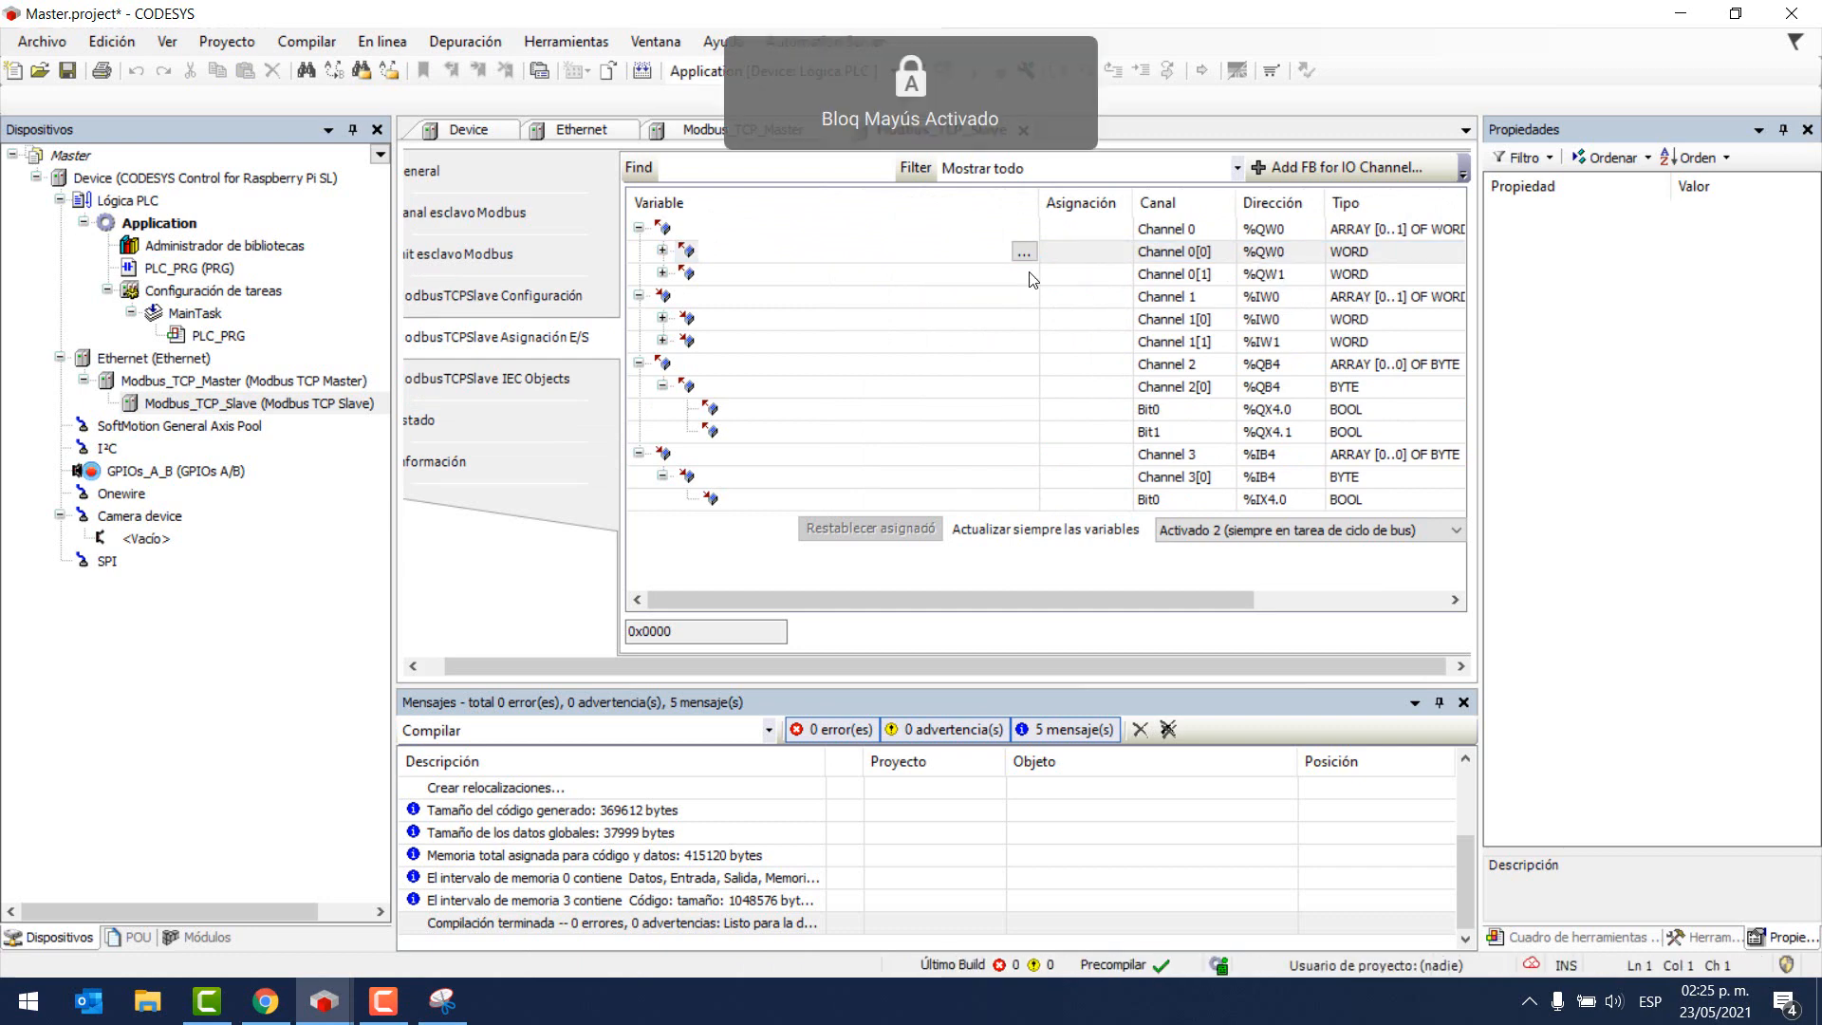
pyautogui.write('DATO')
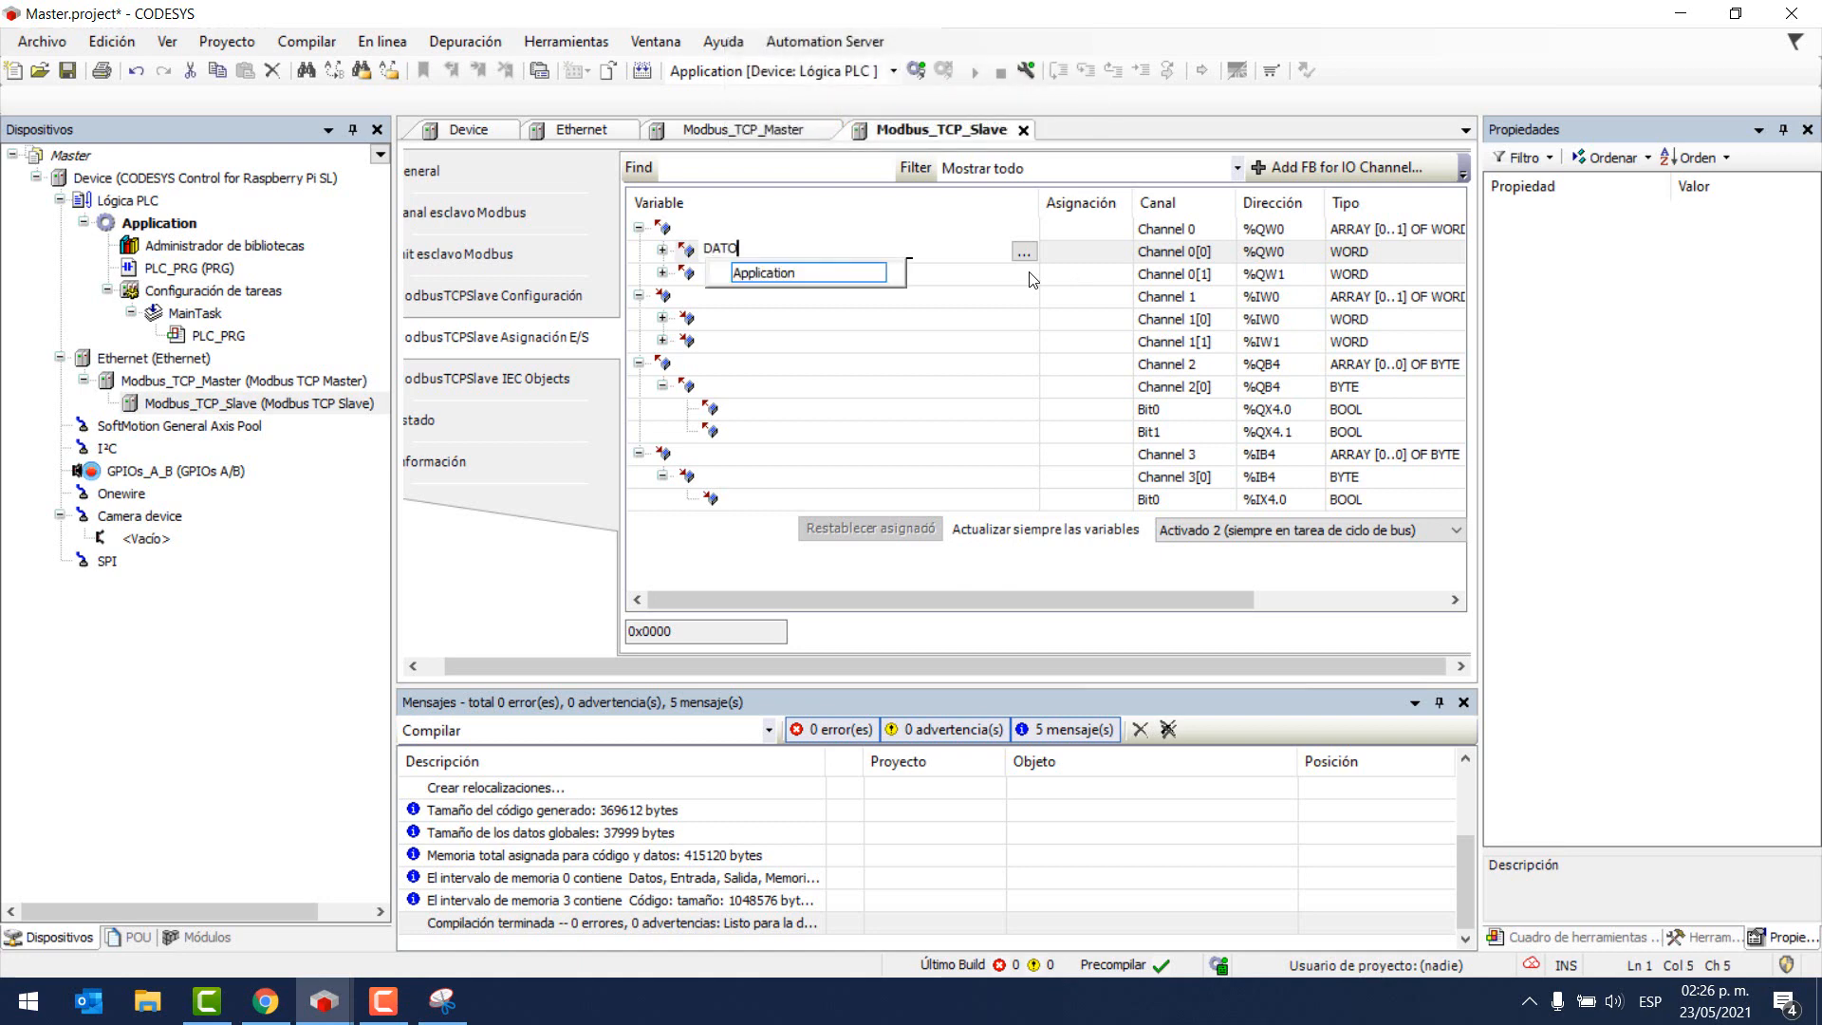
pyautogui.write('_SALIDA_0')
pyautogui.click(1032, 278)
# - Copy the DATO_SALIDA_0 name to the Master's Channel 0[1], %QW1, and change it to DATO_SALIDA_1
pyautogui.doubleClick(824, 252)
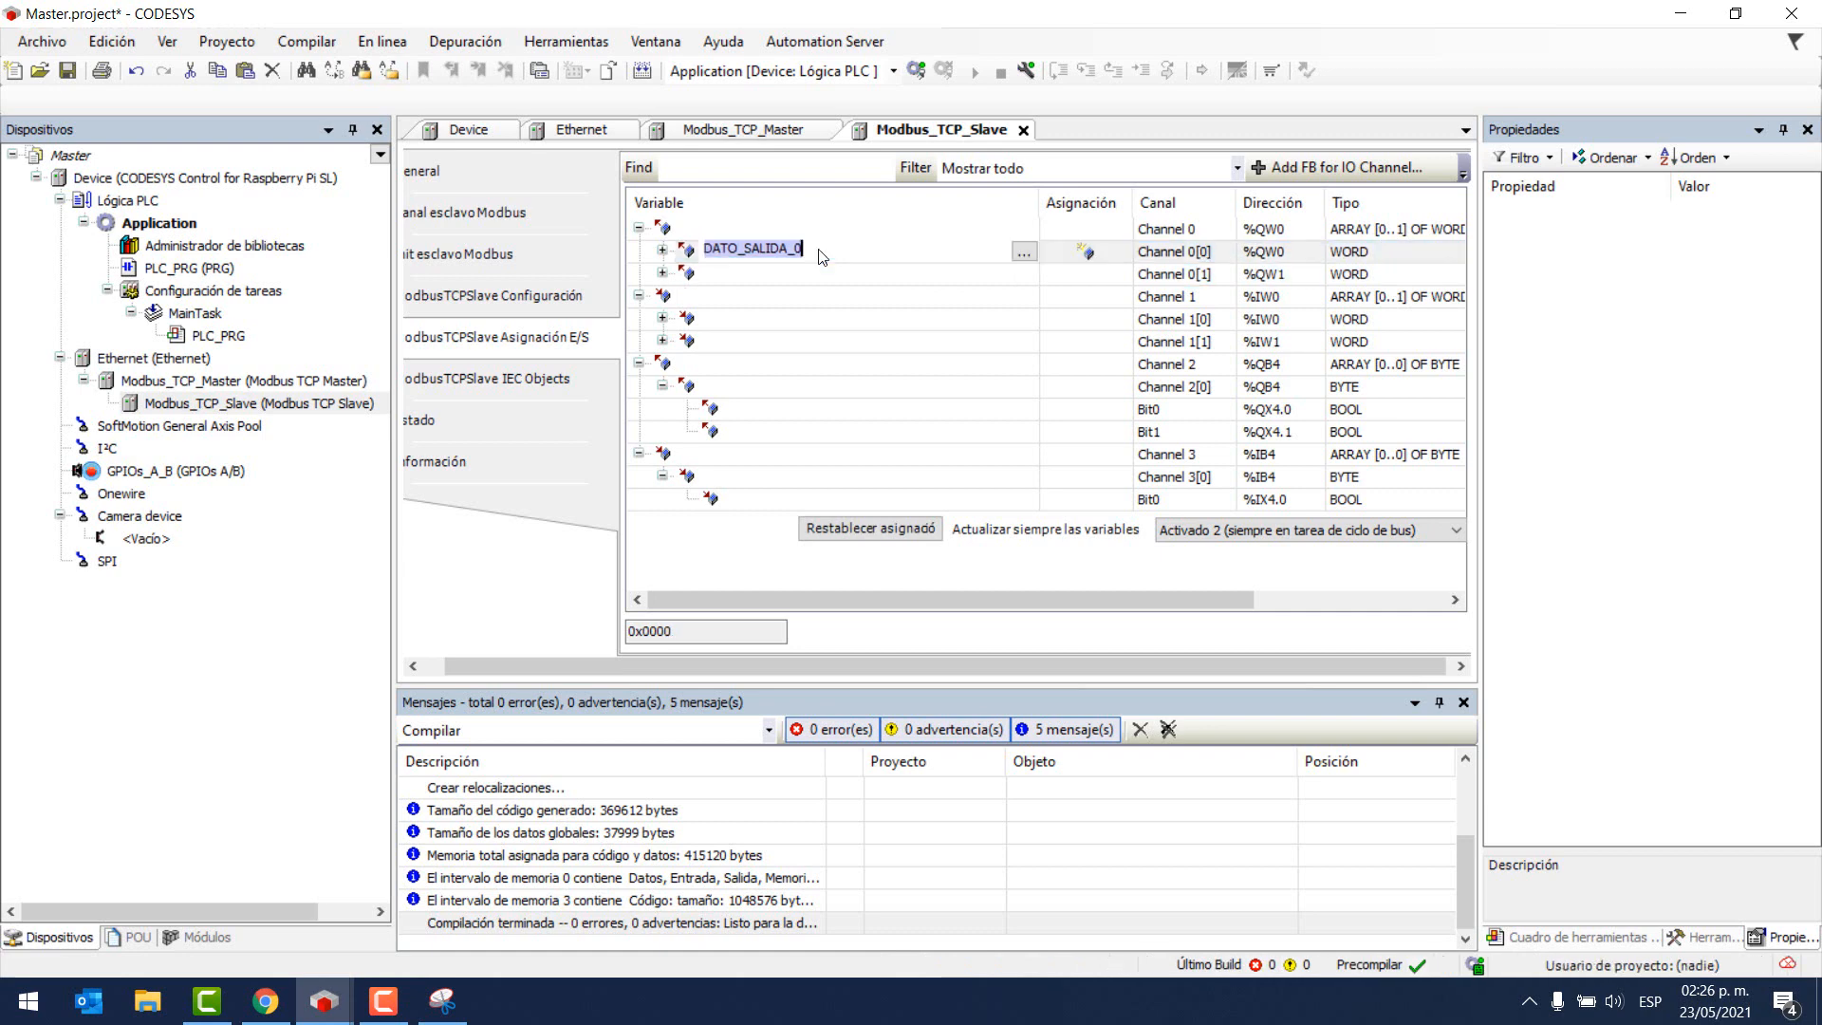
pyautogui.hotkey('ctrl', 'c')
pyautogui.doubleClick(742, 278)
pyautogui.hotkey('ctrl', 'v')
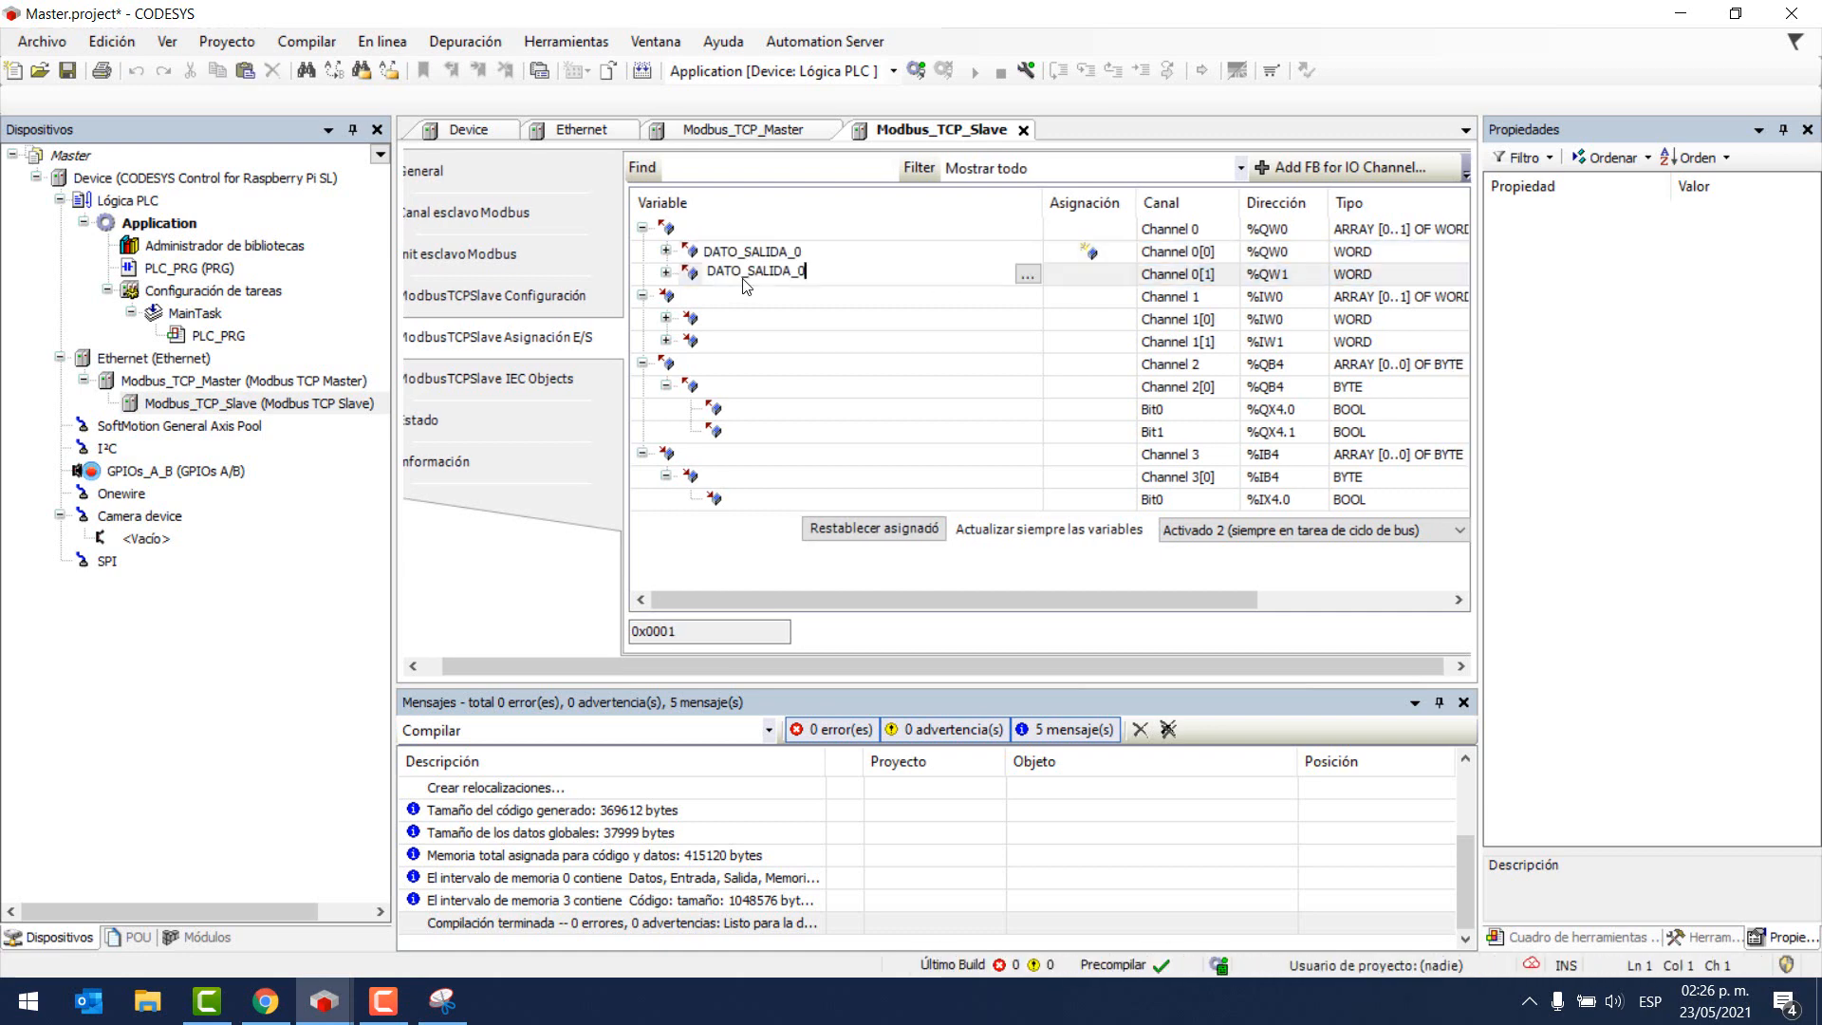
pyautogui.press('BackSpace')
pyautogui.write('1')
pyautogui.press('Return')
pyautogui.press('Down')
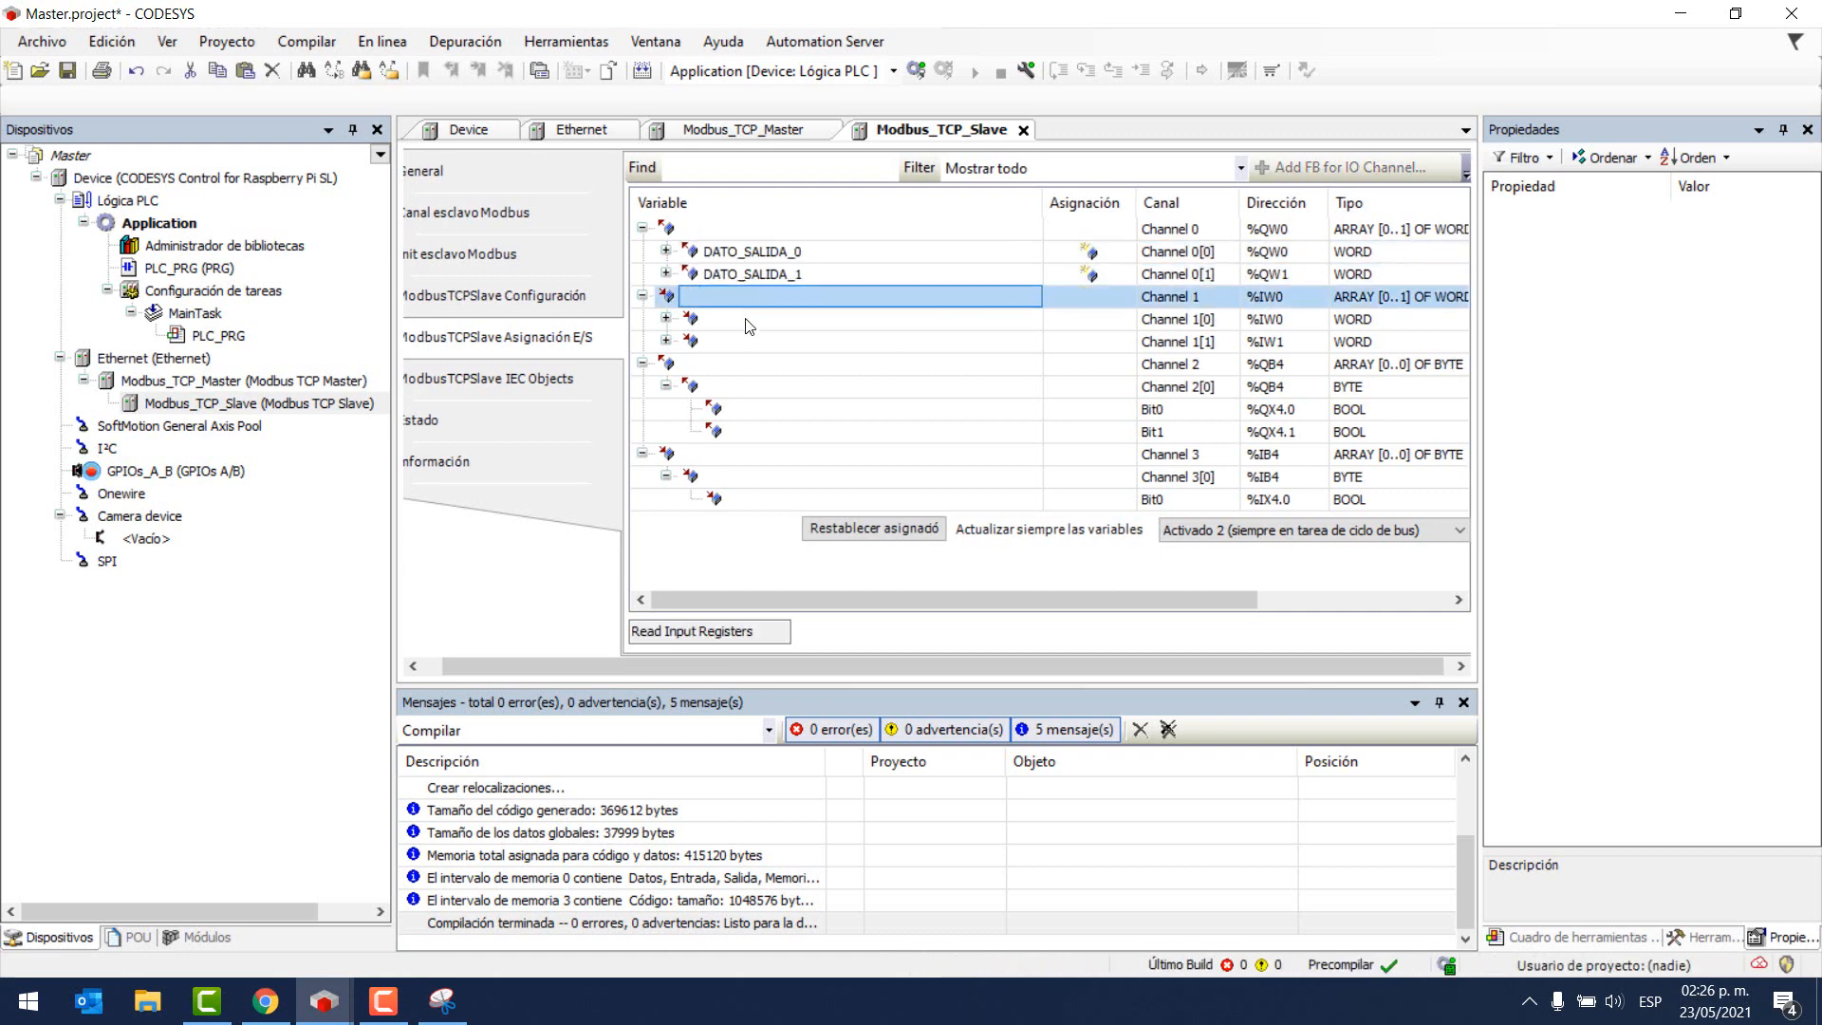
# - Assign the variables DATO_ENTRADA_0 to the Master's Channel 1[0], %IW0, and DATO_ENTRADA_1 to Channel 1[1], %IW1
pyautogui.click(746, 319)
pyautogui.click(746, 318)
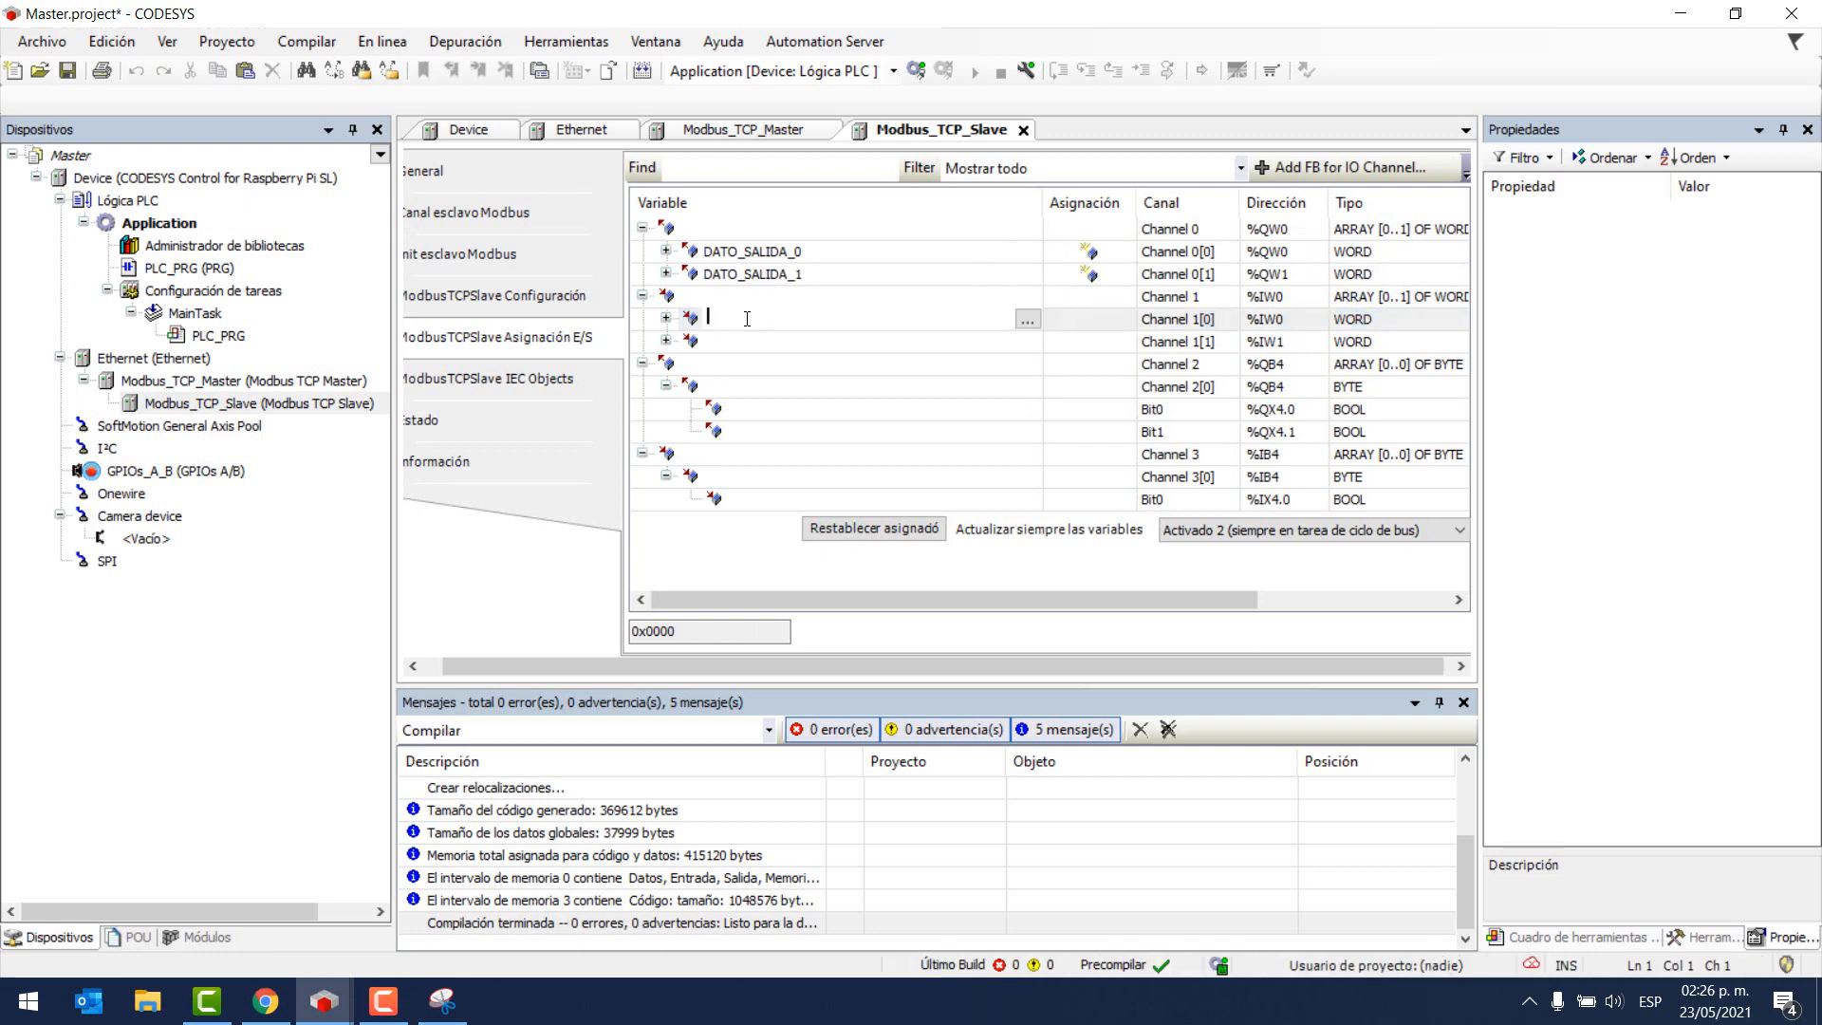
pyautogui.write('DATO_ENTRA')
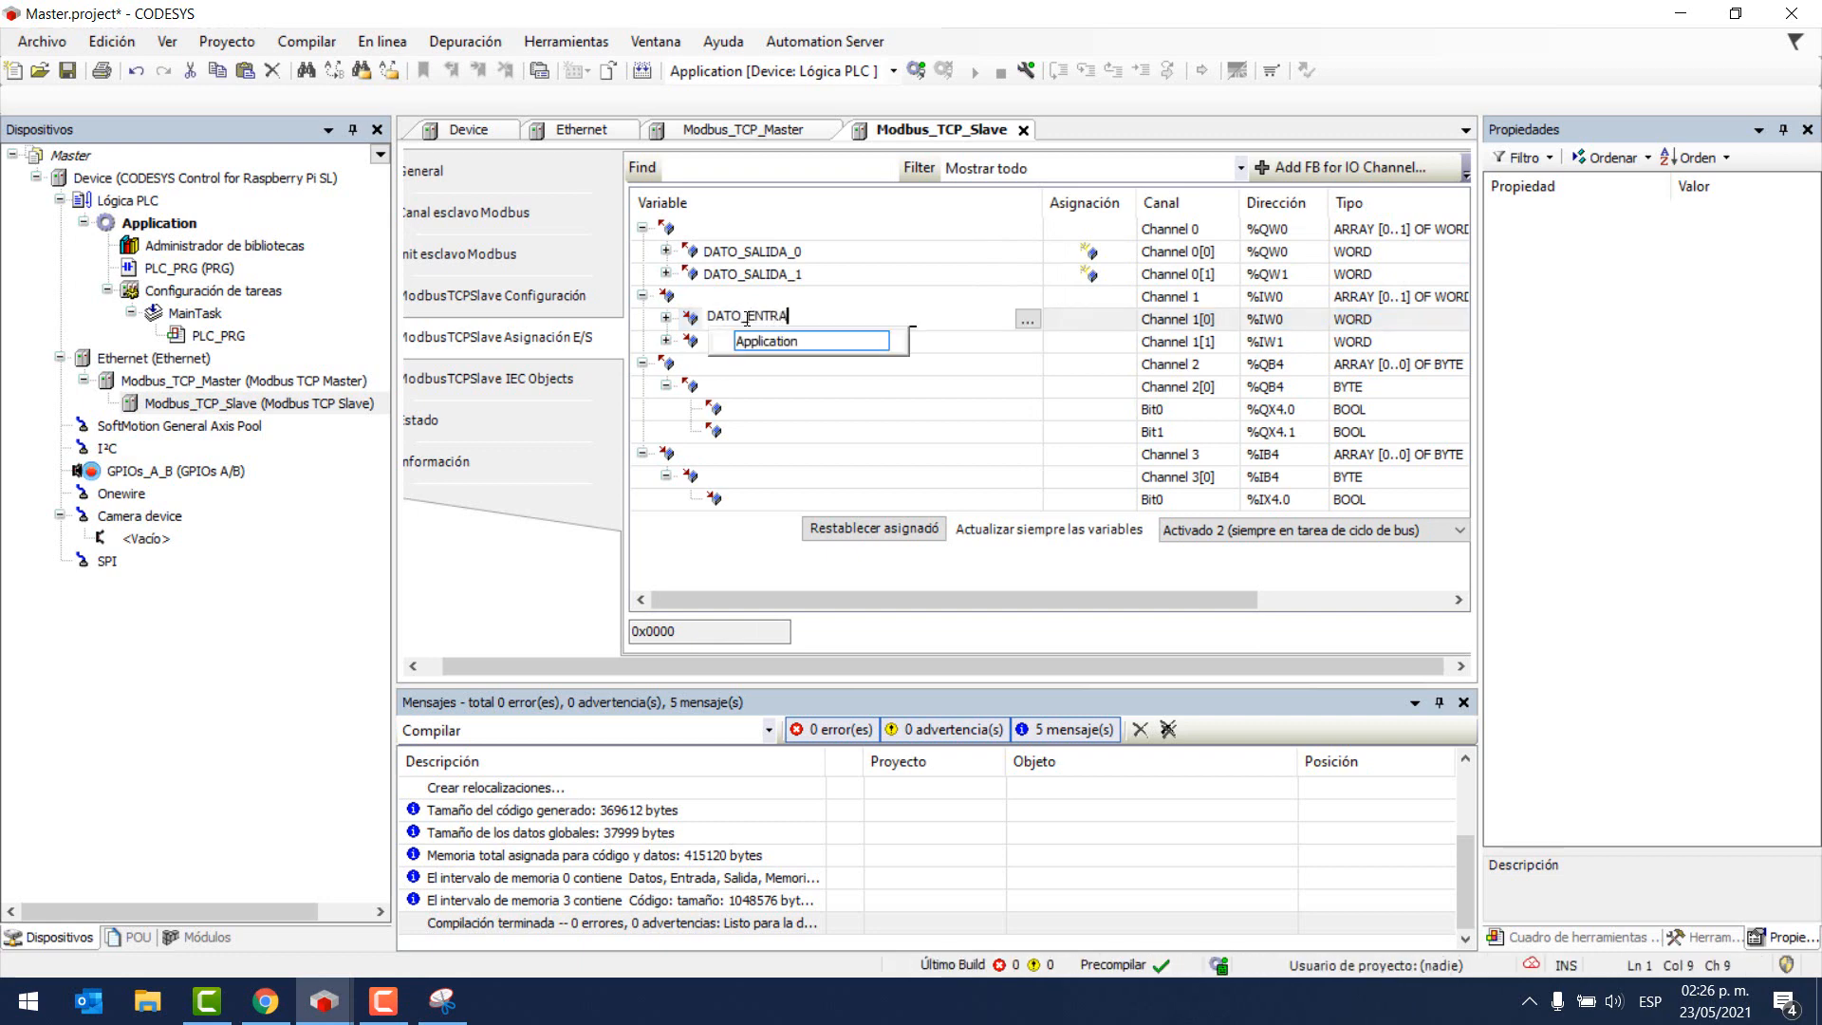
pyautogui.write('DA_0')
pyautogui.press('Return')
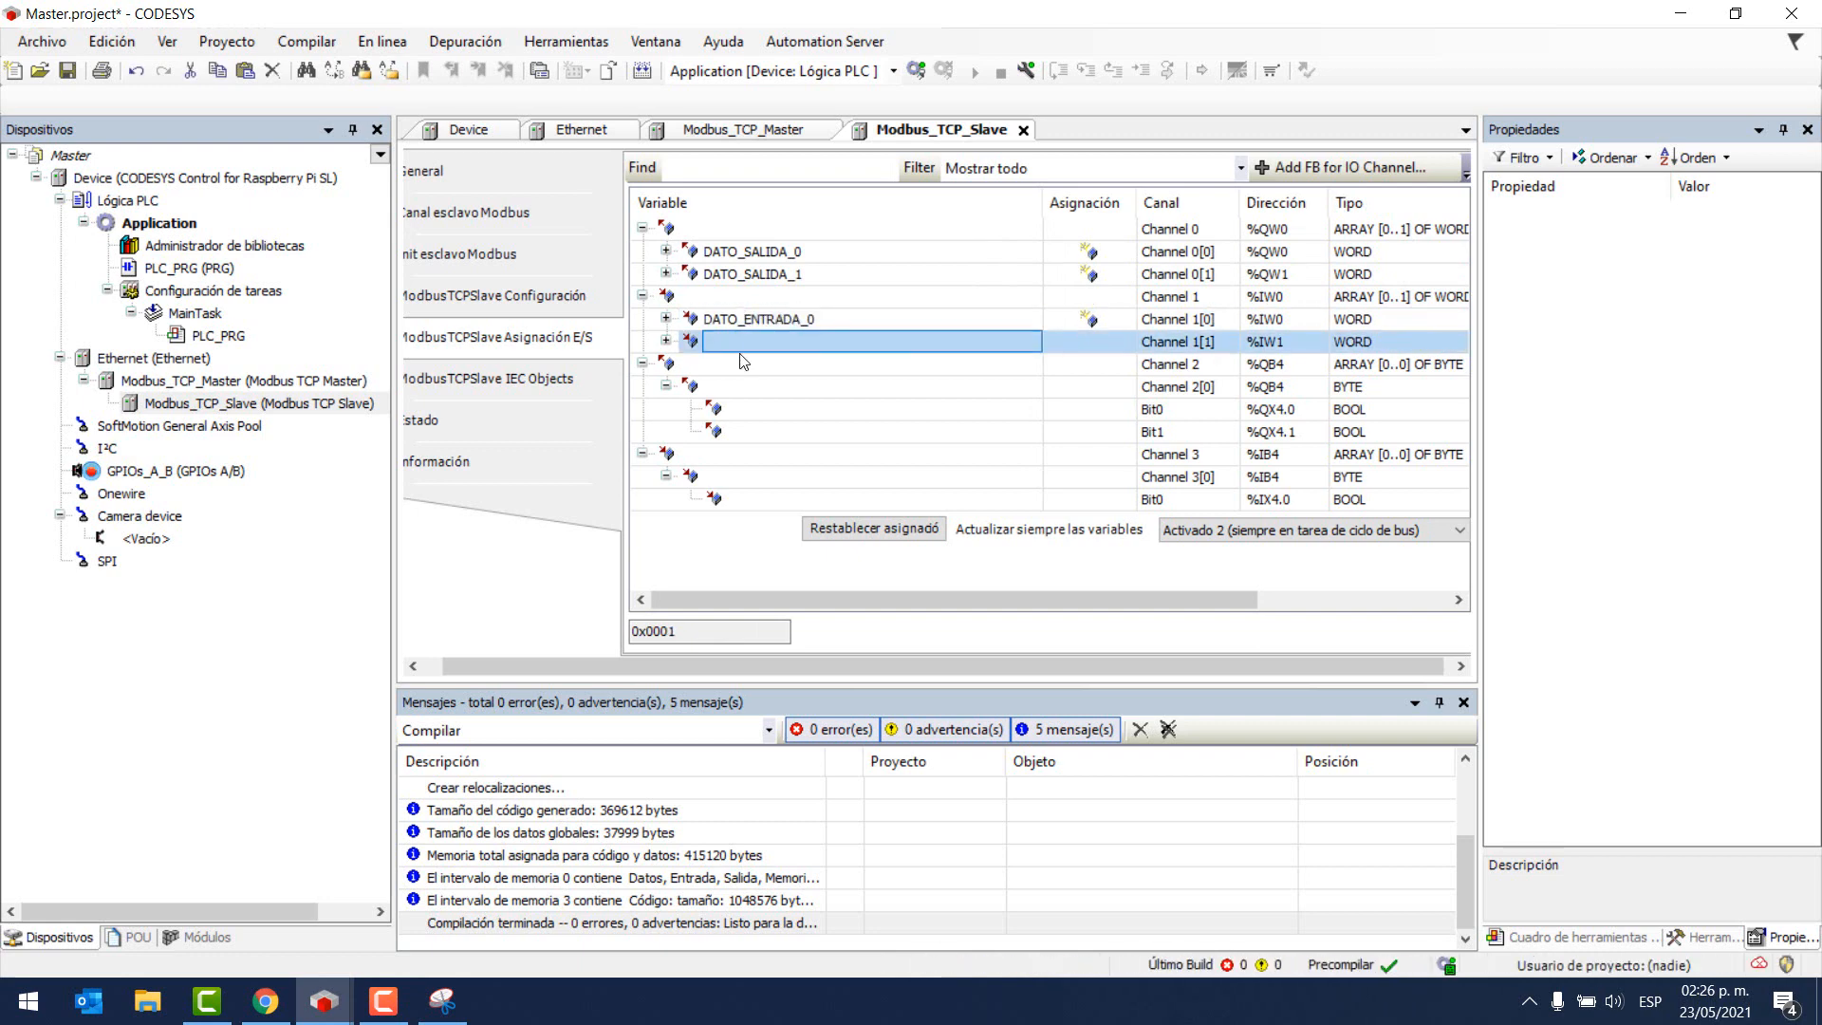
pyautogui.click(744, 345)
pyautogui.write('D')
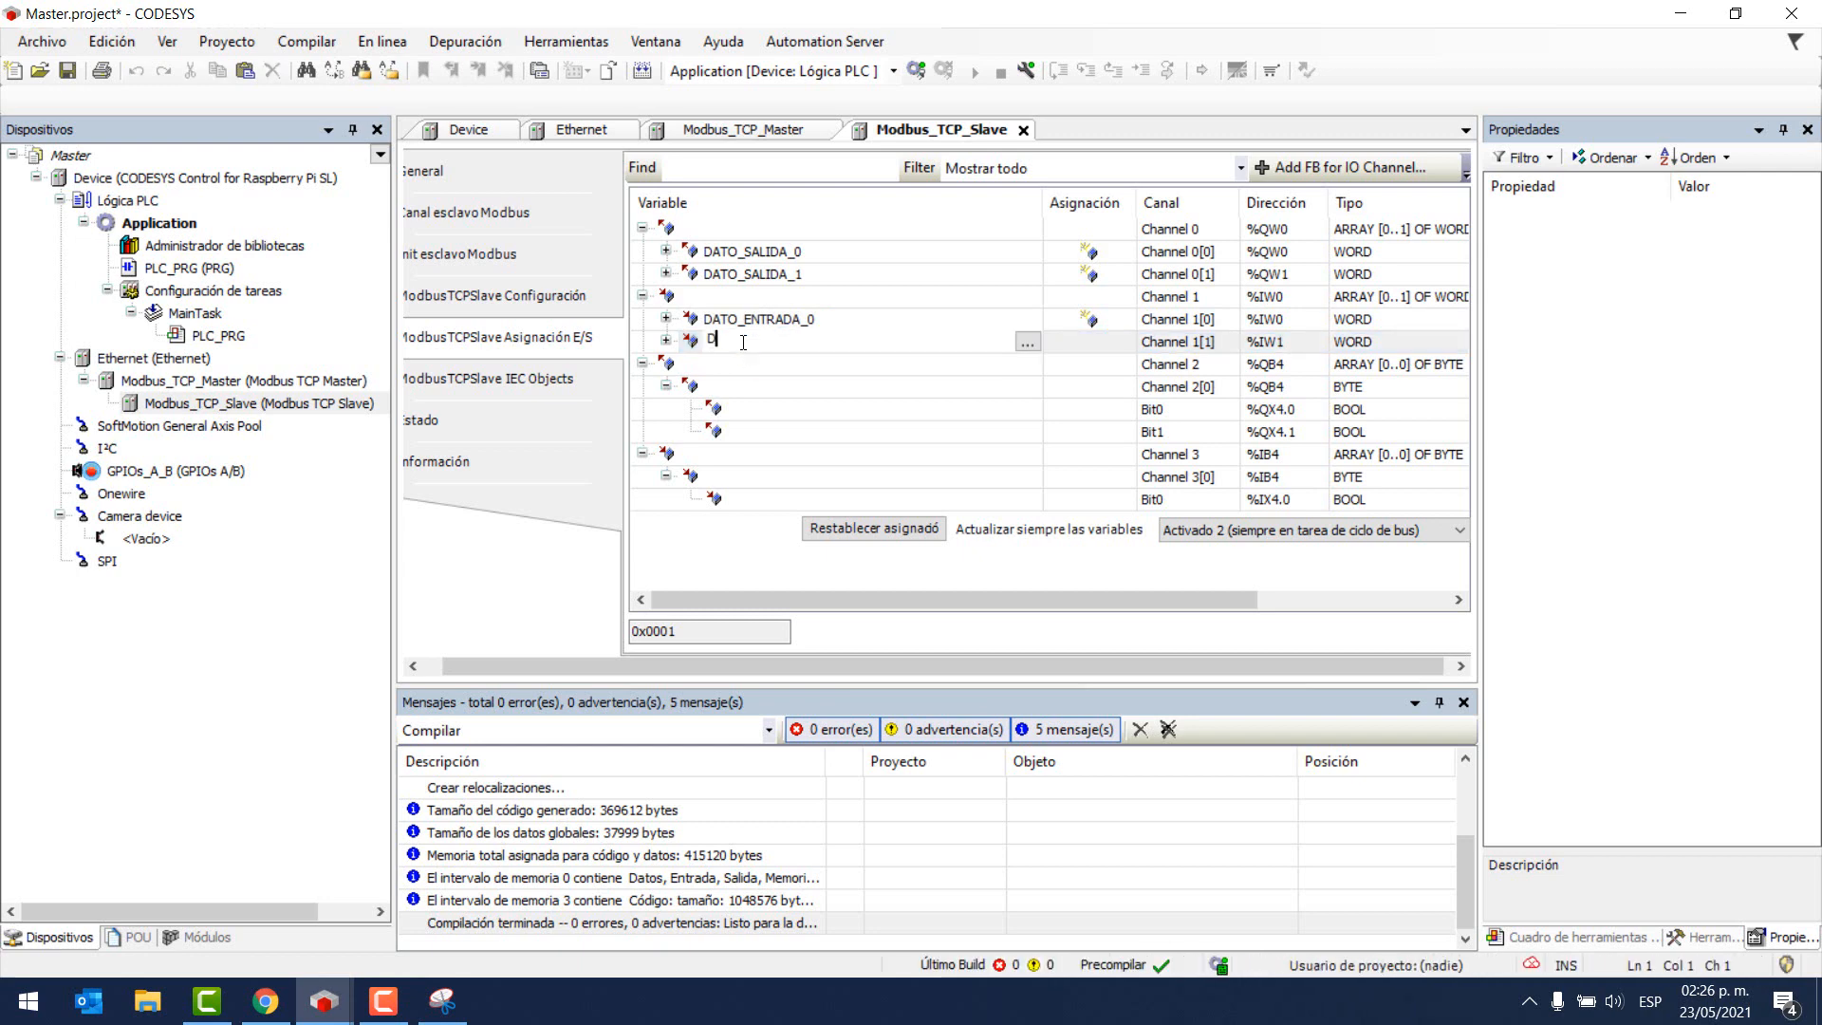
pyautogui.write('ATO_ENTRADA_1')
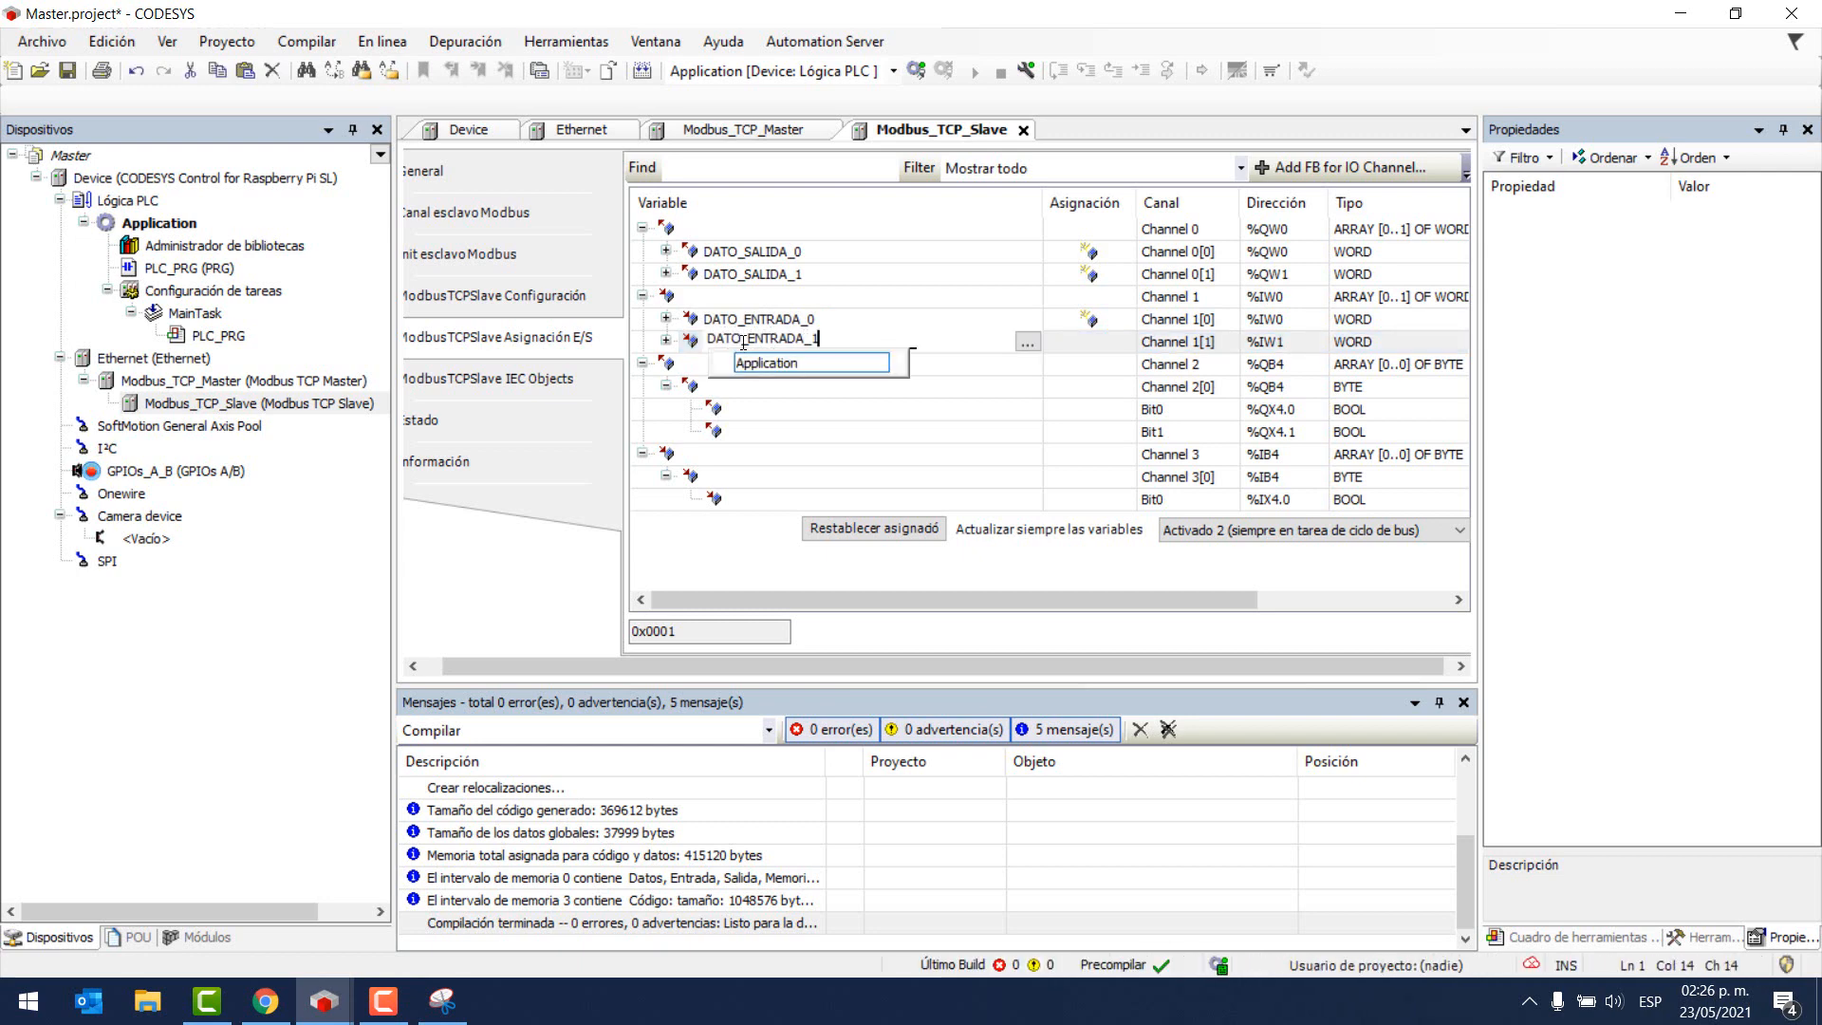
pyautogui.press('Return')
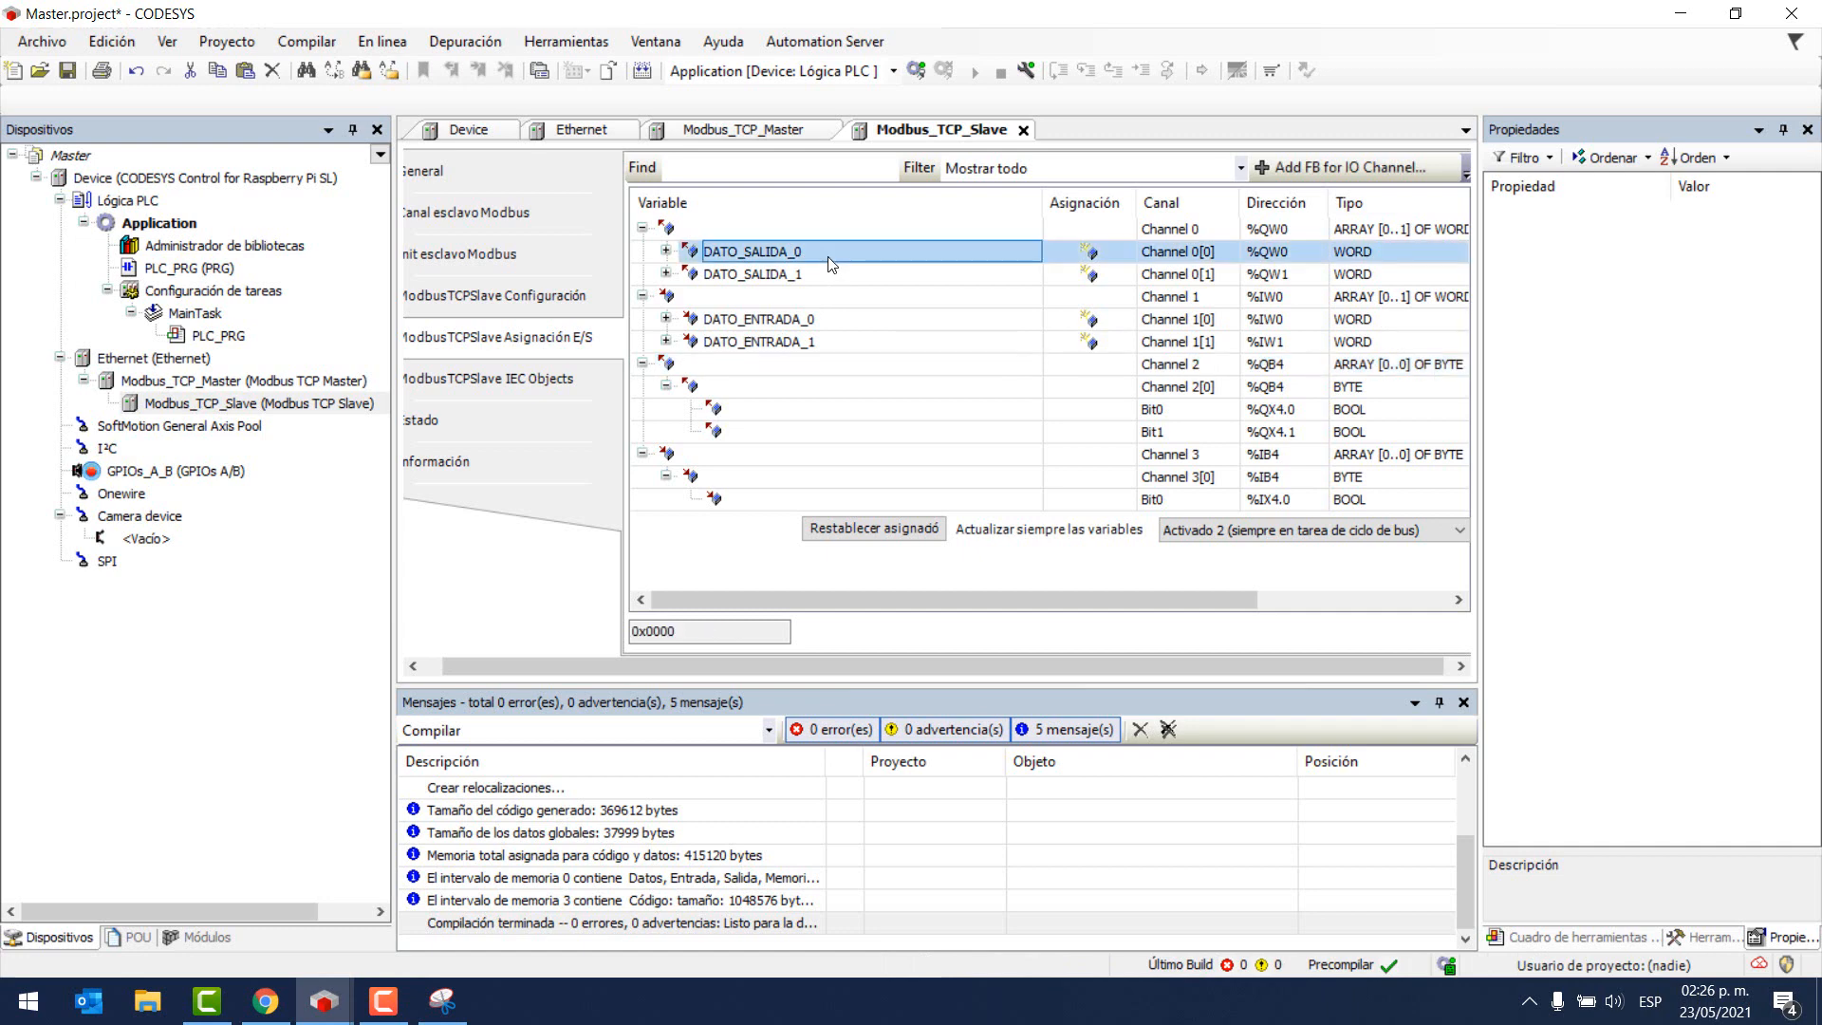
# - Copy the variable name DATO_SALIDA_0 from the Master's Channel 0[0] to the Slave's Registros Input[0], %QW0
pyautogui.doubleClick(829, 252)
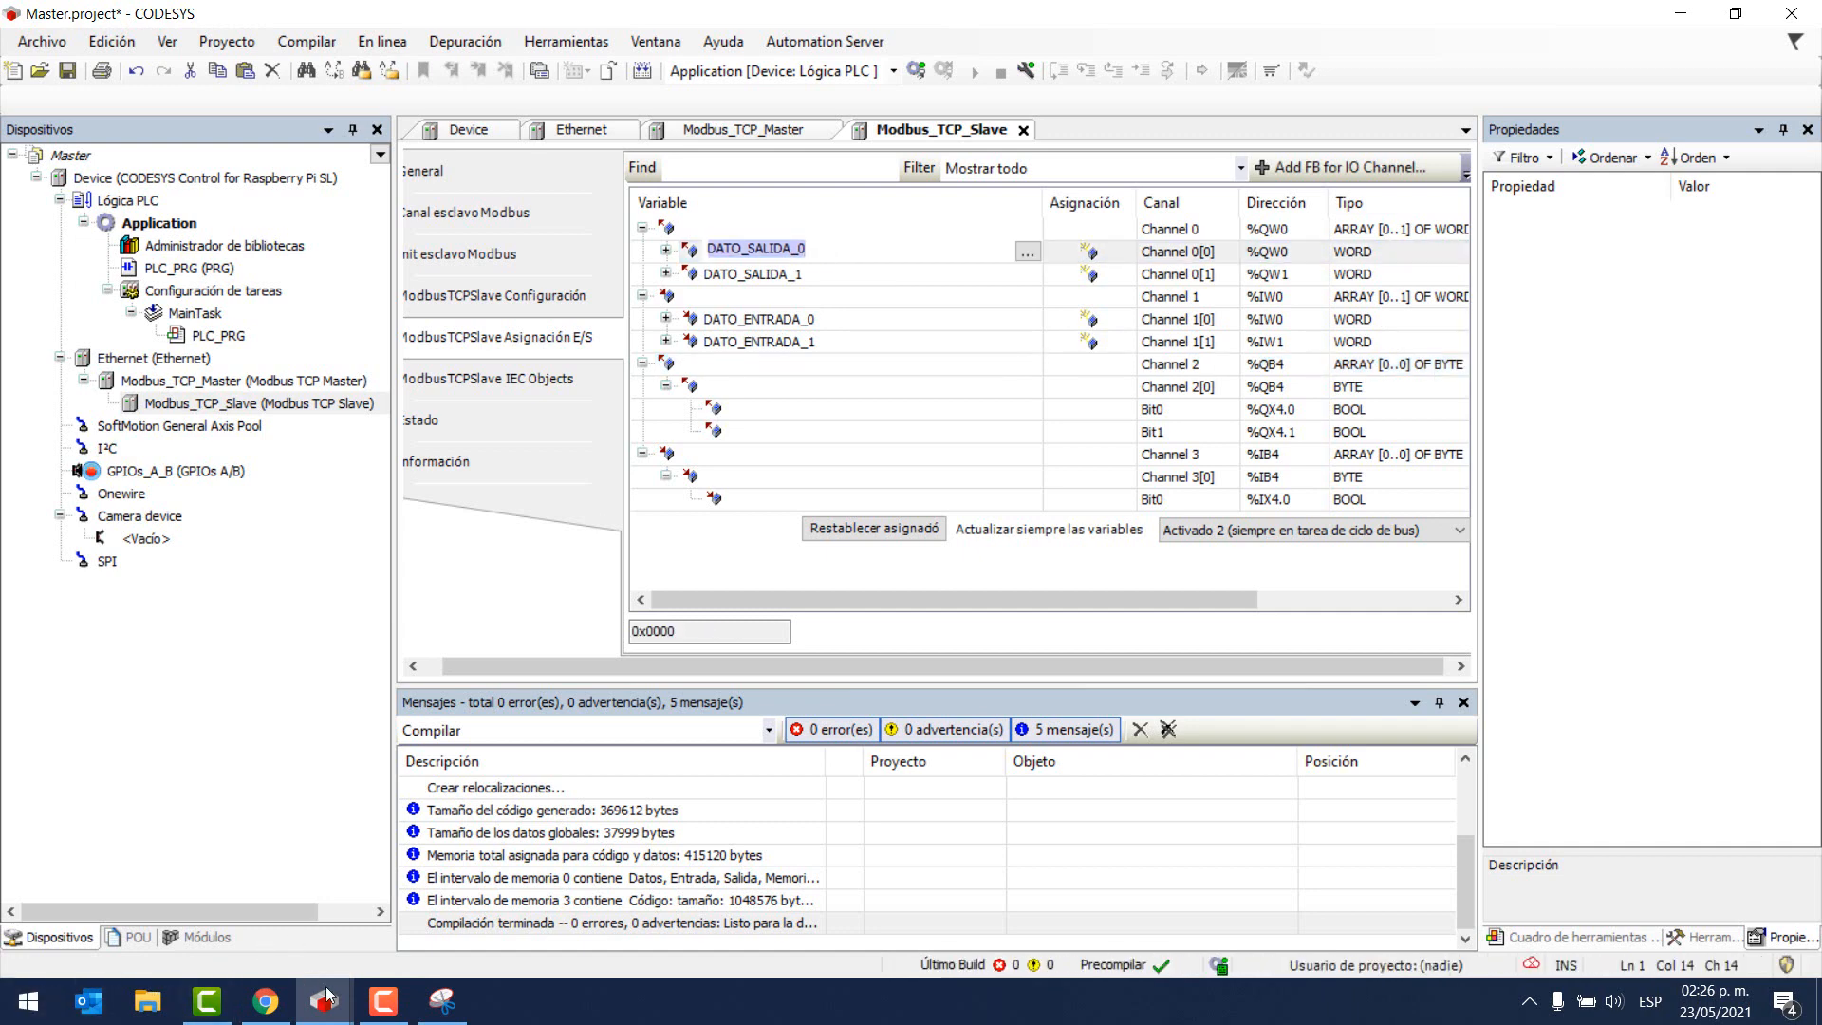
pyautogui.moveTo(323, 1001)
pyautogui.click(258, 908)
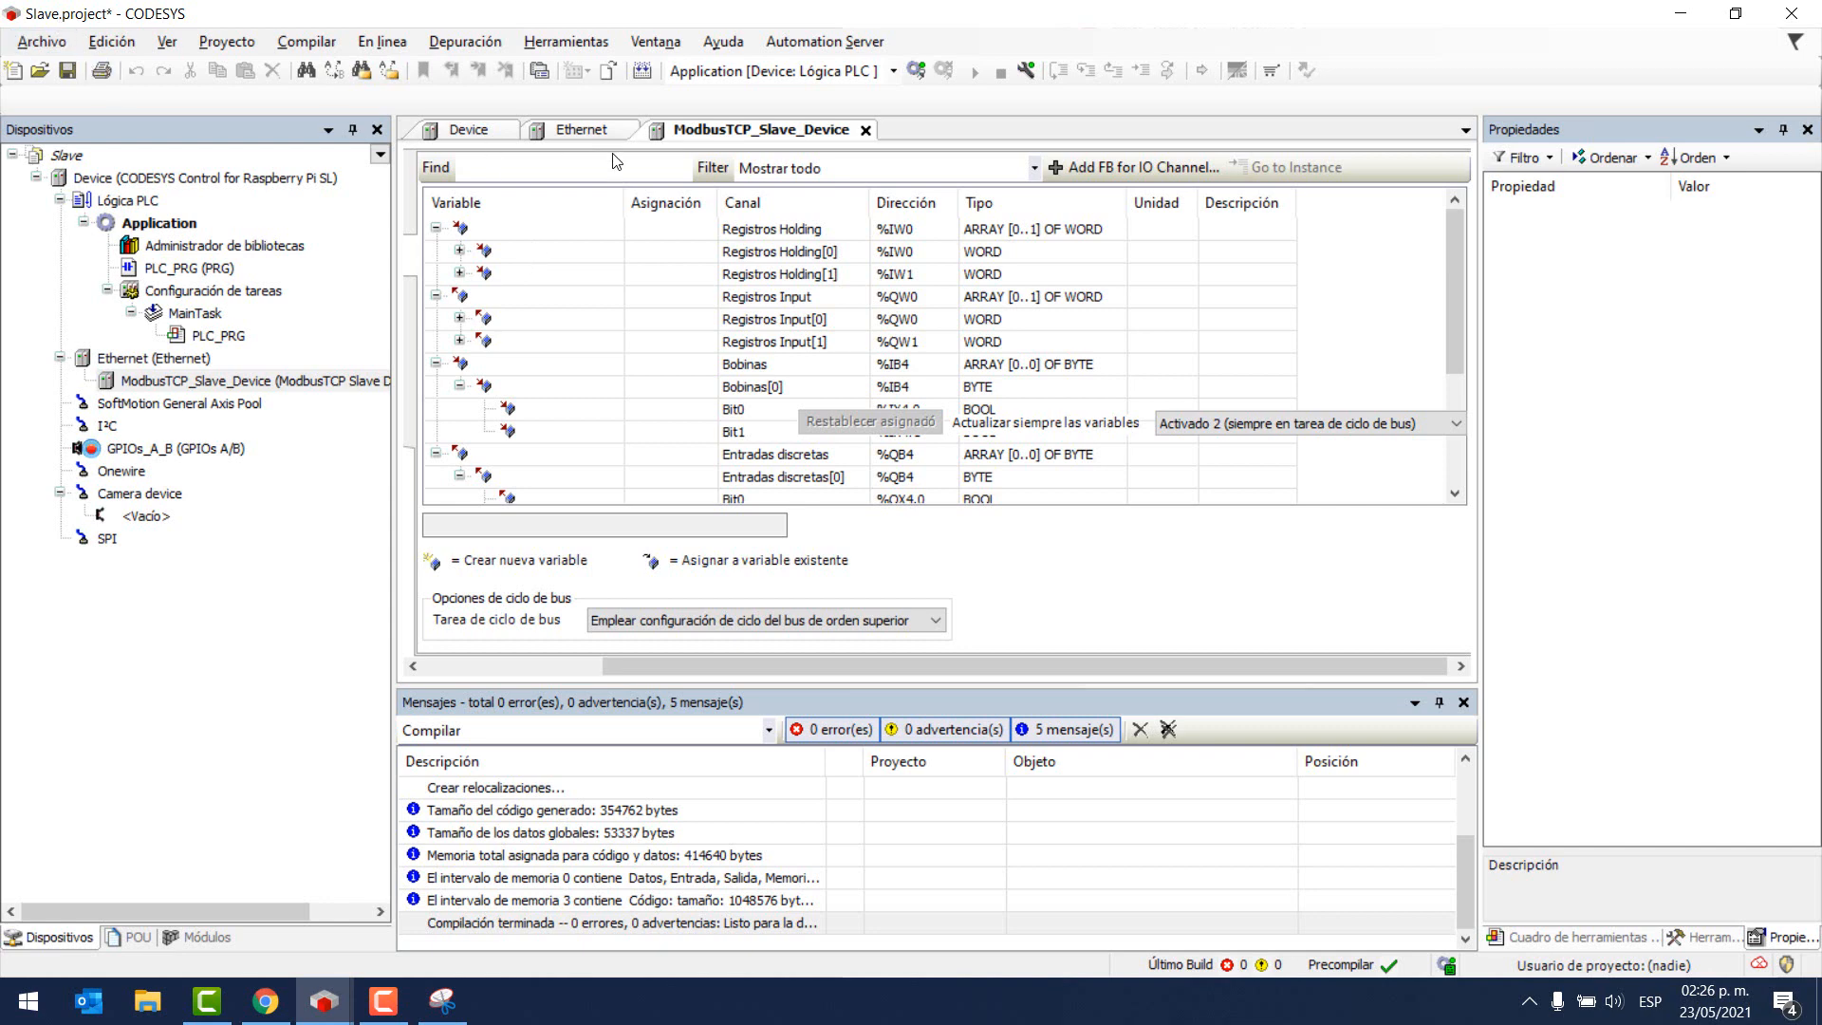
pyautogui.doubleClick(529, 321)
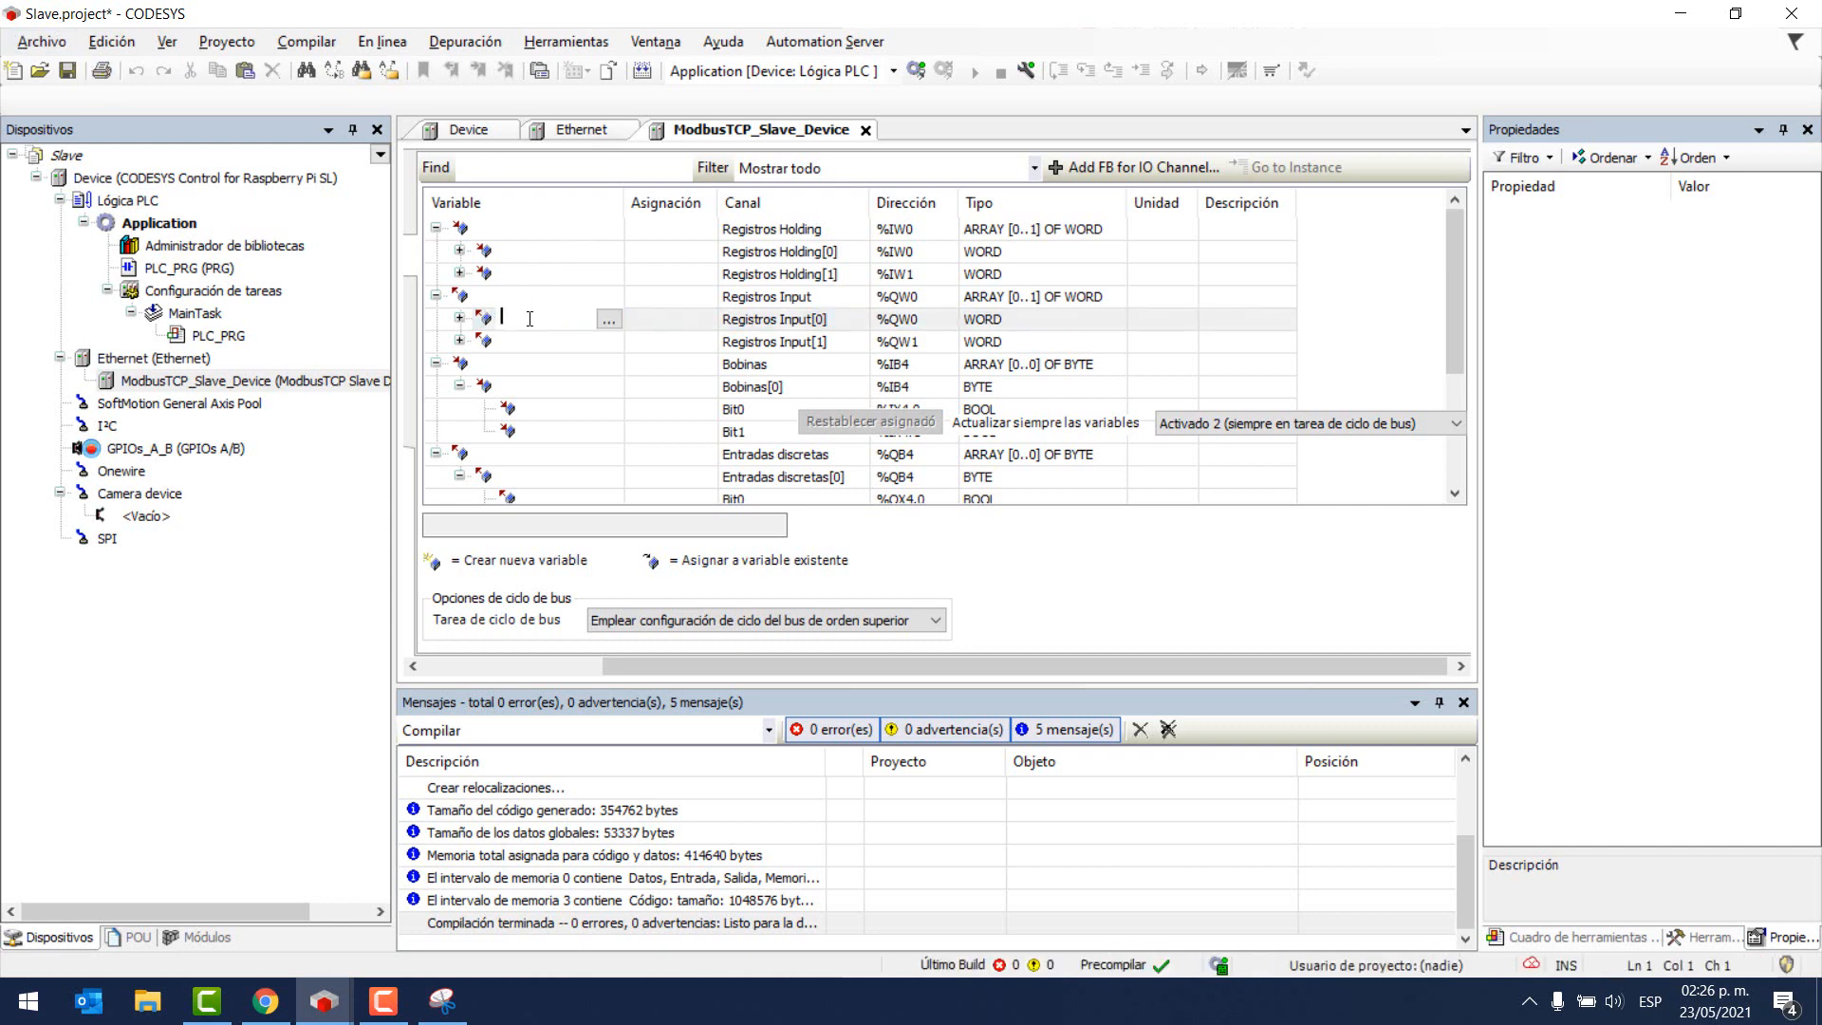
pyautogui.hotkey('ctrl', 'v')
# - Assign the variable DATO_SALIDA_1 to the Slave's Registros Input[1], %QW1, by reusing the copied name with its ending changed
pyautogui.doubleClick(570, 340)
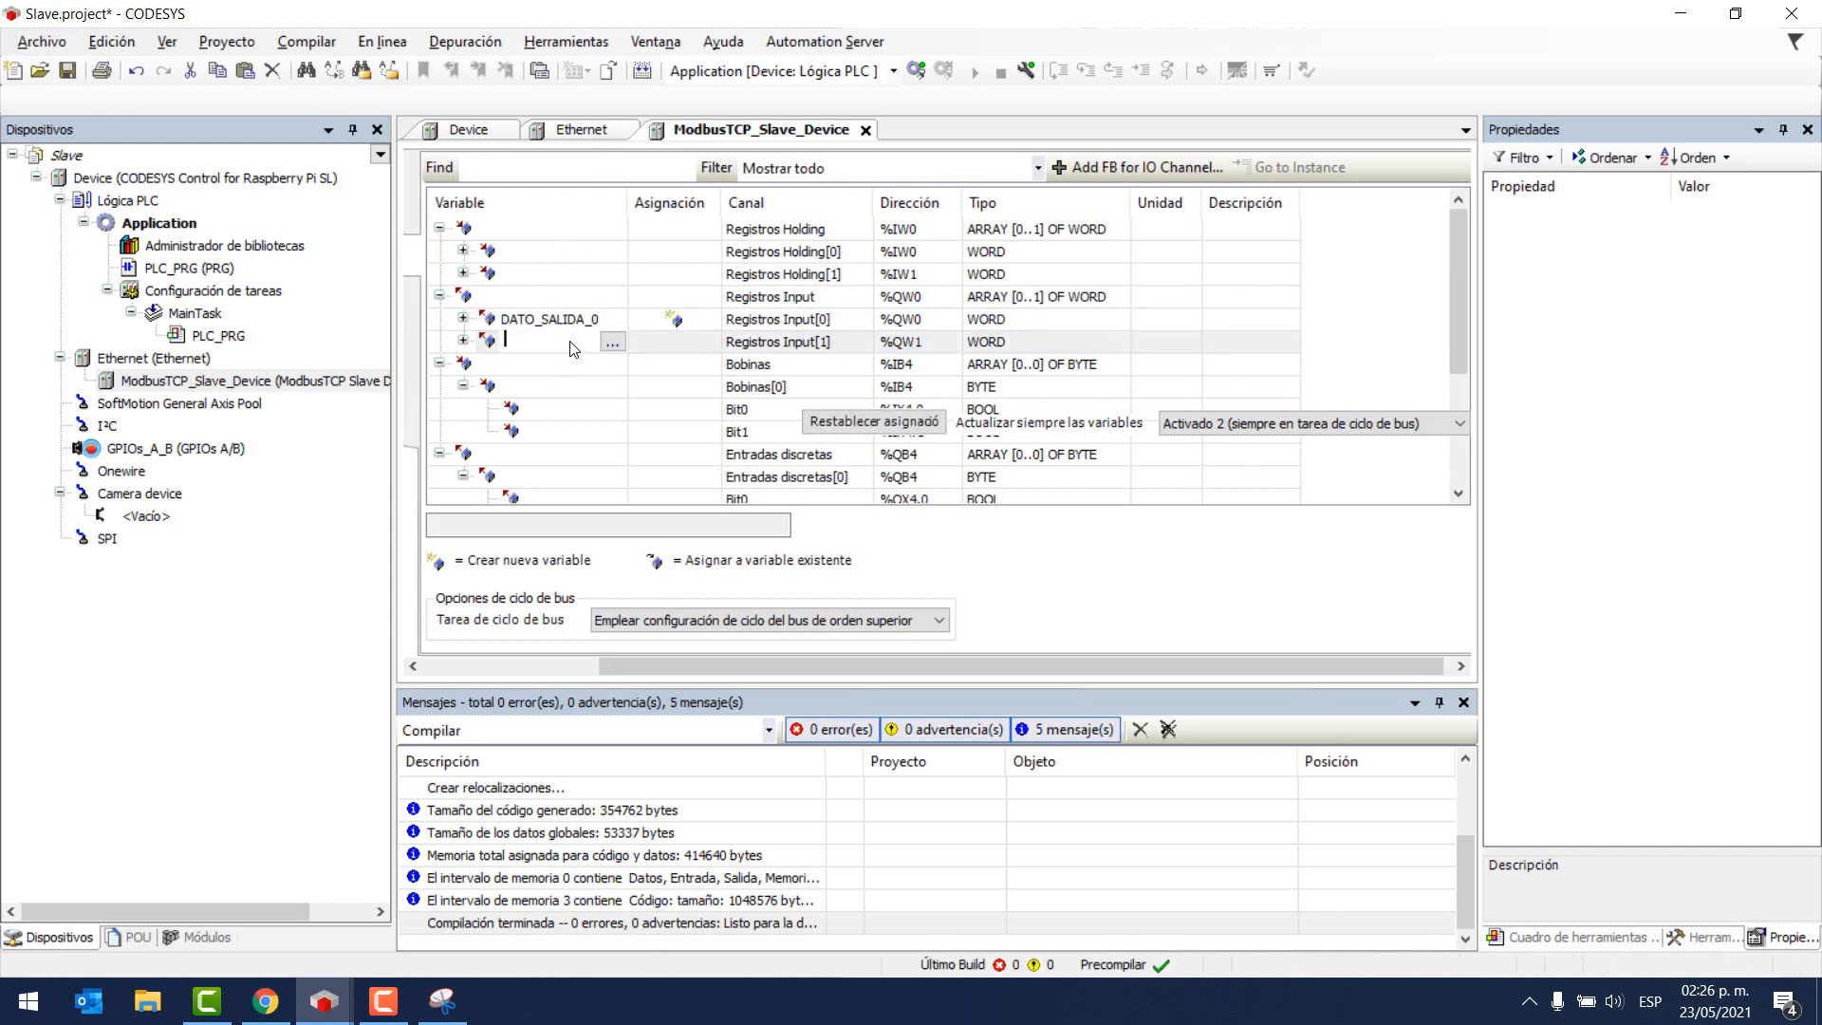
pyautogui.hotkey('ctrl', 'v')
pyautogui.press('BackSpace')
pyautogui.write('1')
pyautogui.press('Return')
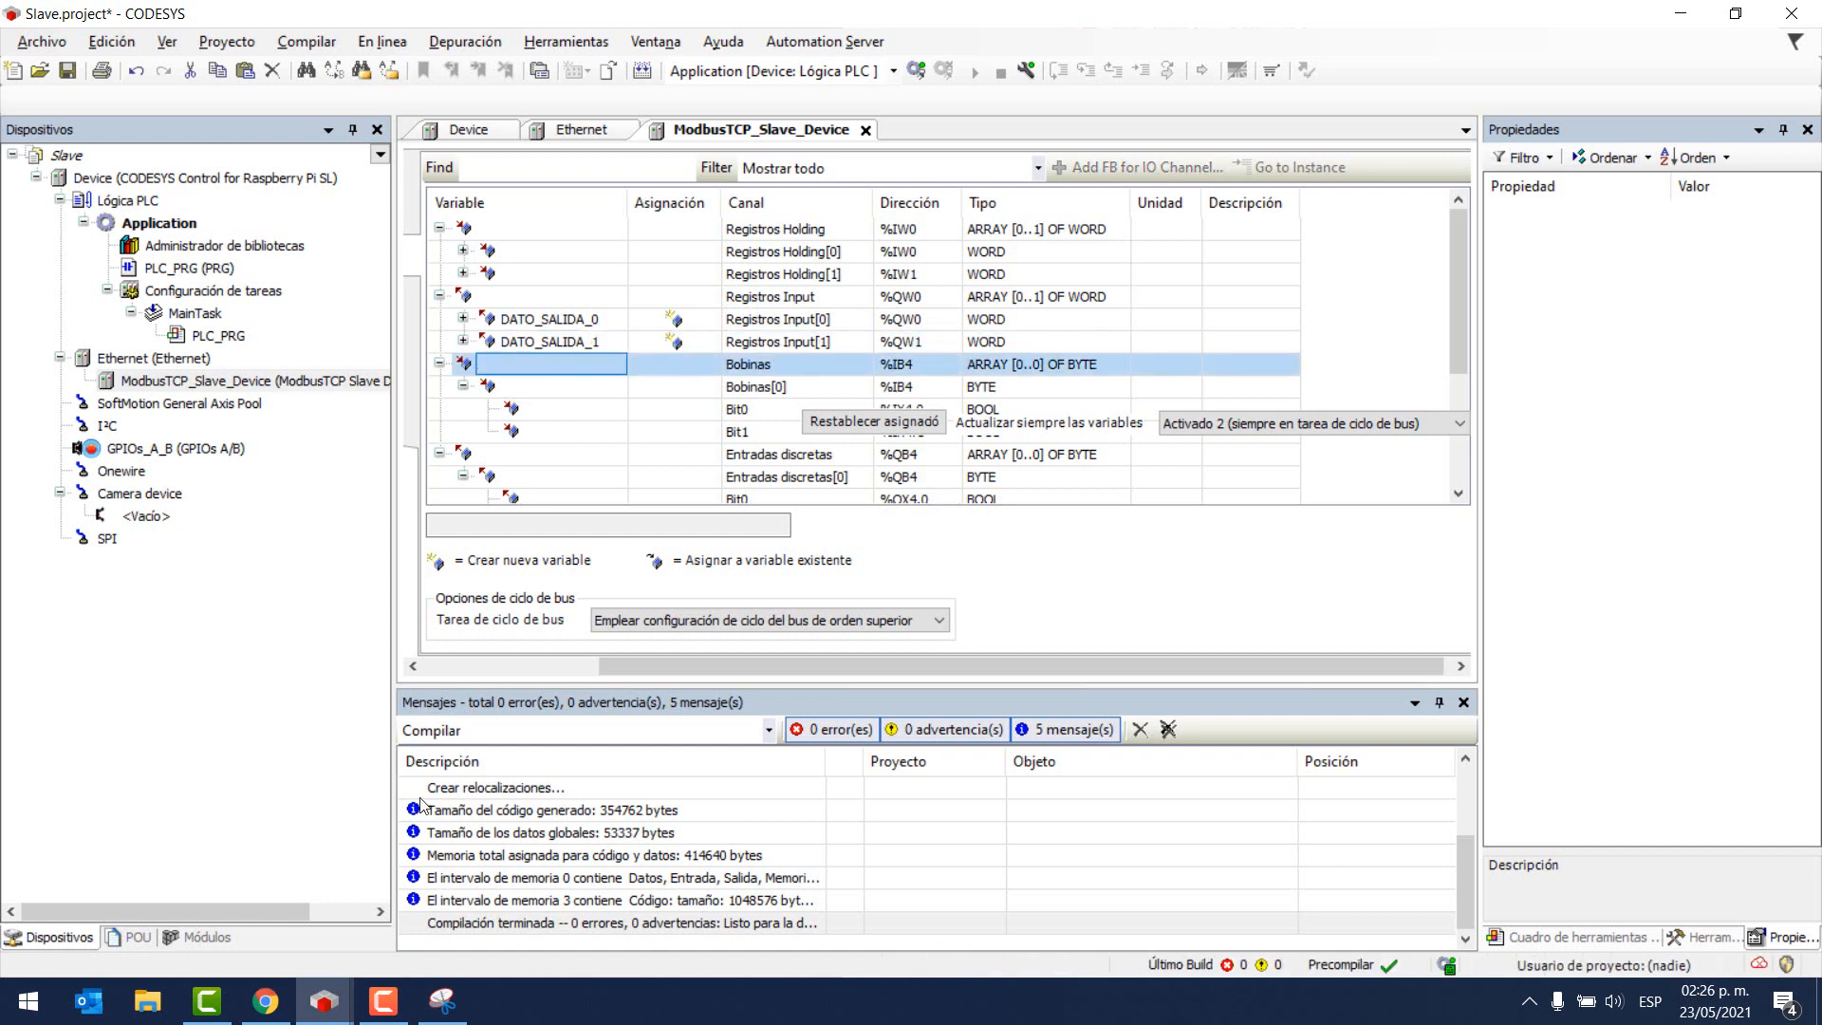
# - Copy the variable name DATO_ENTRADA_0 from the Master's Channel 1[0] to the Slave's Registros Holding[0], %IW0
pyautogui.click(325, 1001)
pyautogui.click(478, 918)
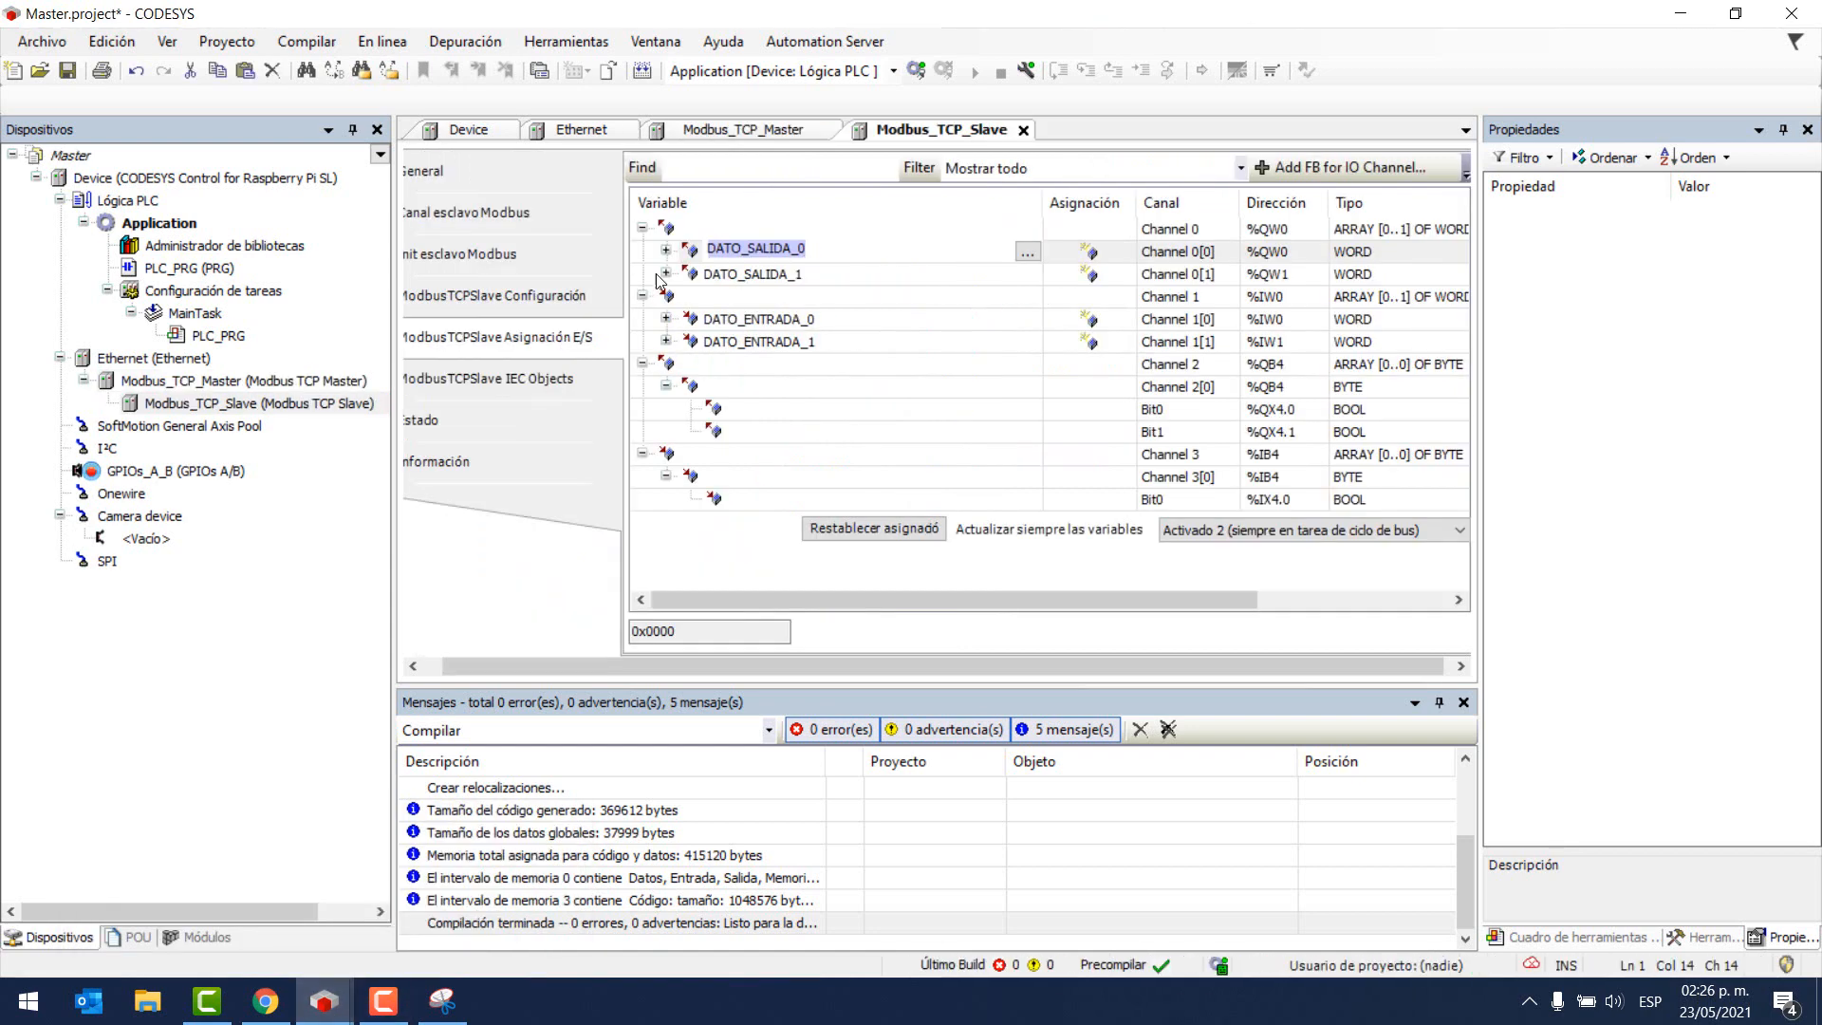
pyautogui.doubleClick(807, 323)
pyautogui.hotkey('ctrl', 'c')
pyautogui.hotkey('alt', 'Tab')
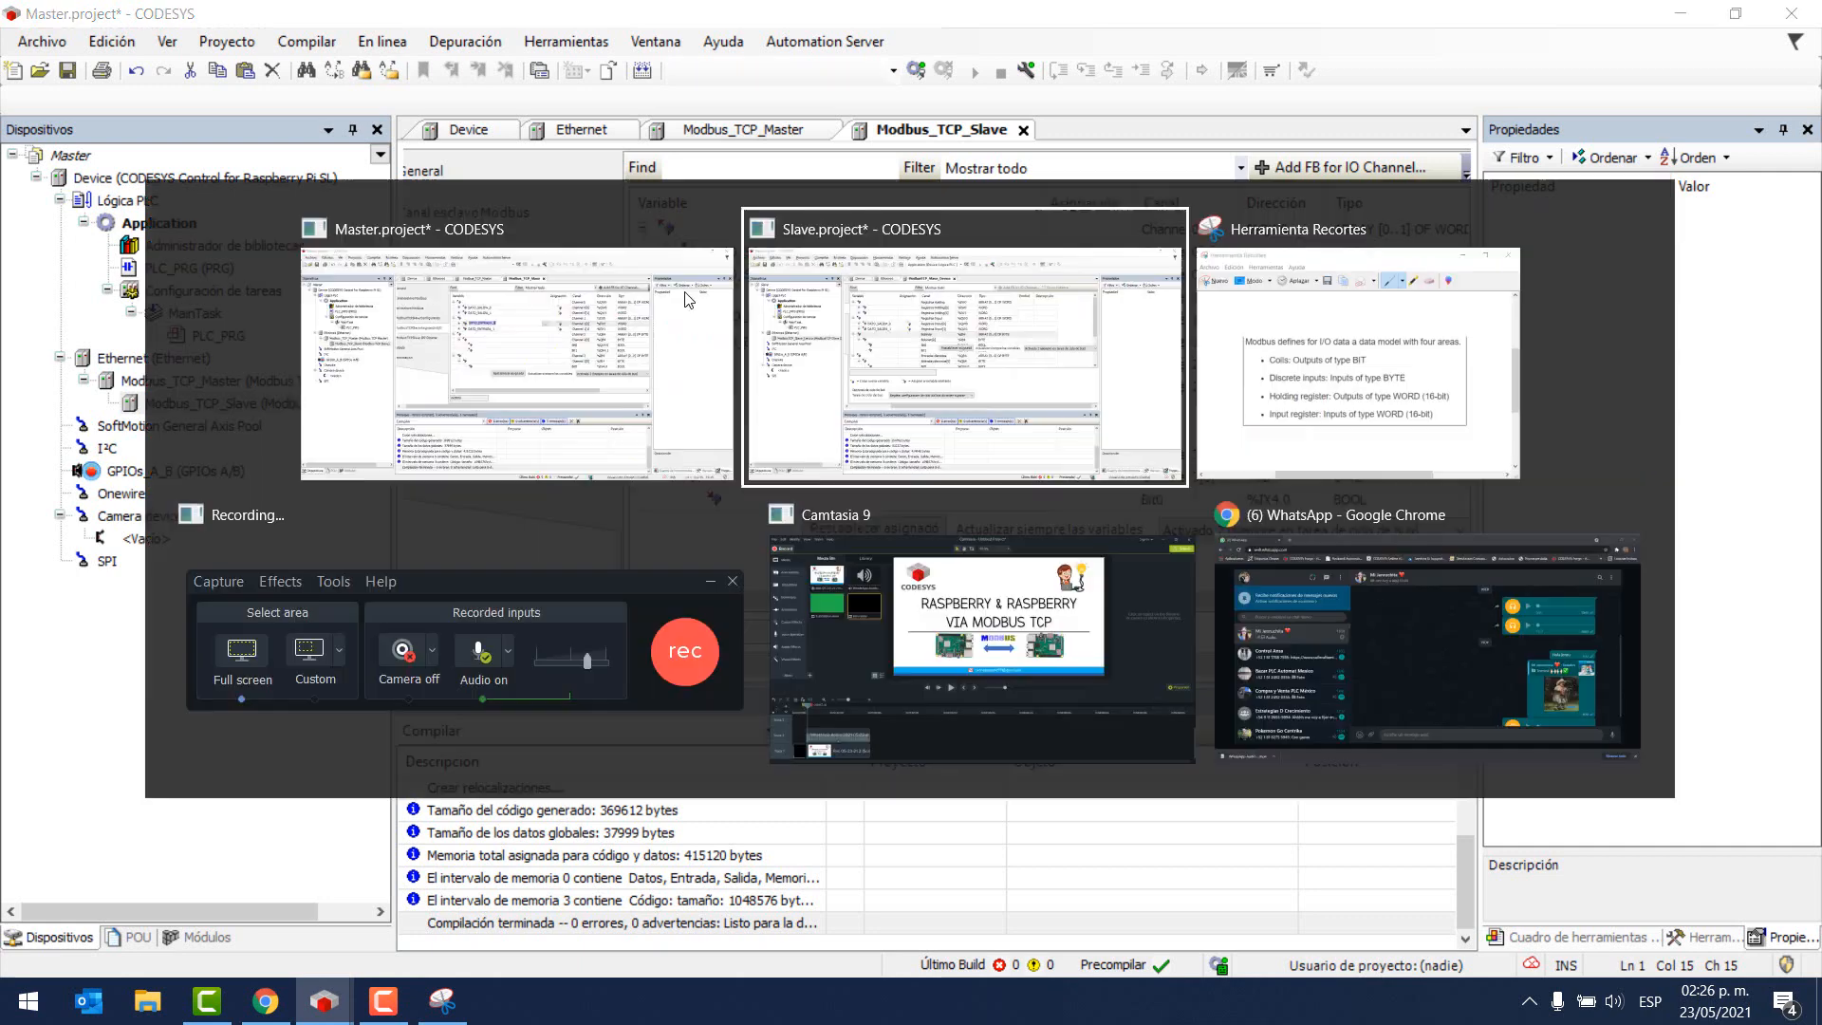
pyautogui.doubleClick(547, 249)
pyautogui.hotkey('ctrl', 'v')
# - Assign the variable DATO_ENTRADA_1 to the Slave's Registros Holding[1], %IW1, by reusing the copied name with its ending changed
pyautogui.doubleClick(543, 274)
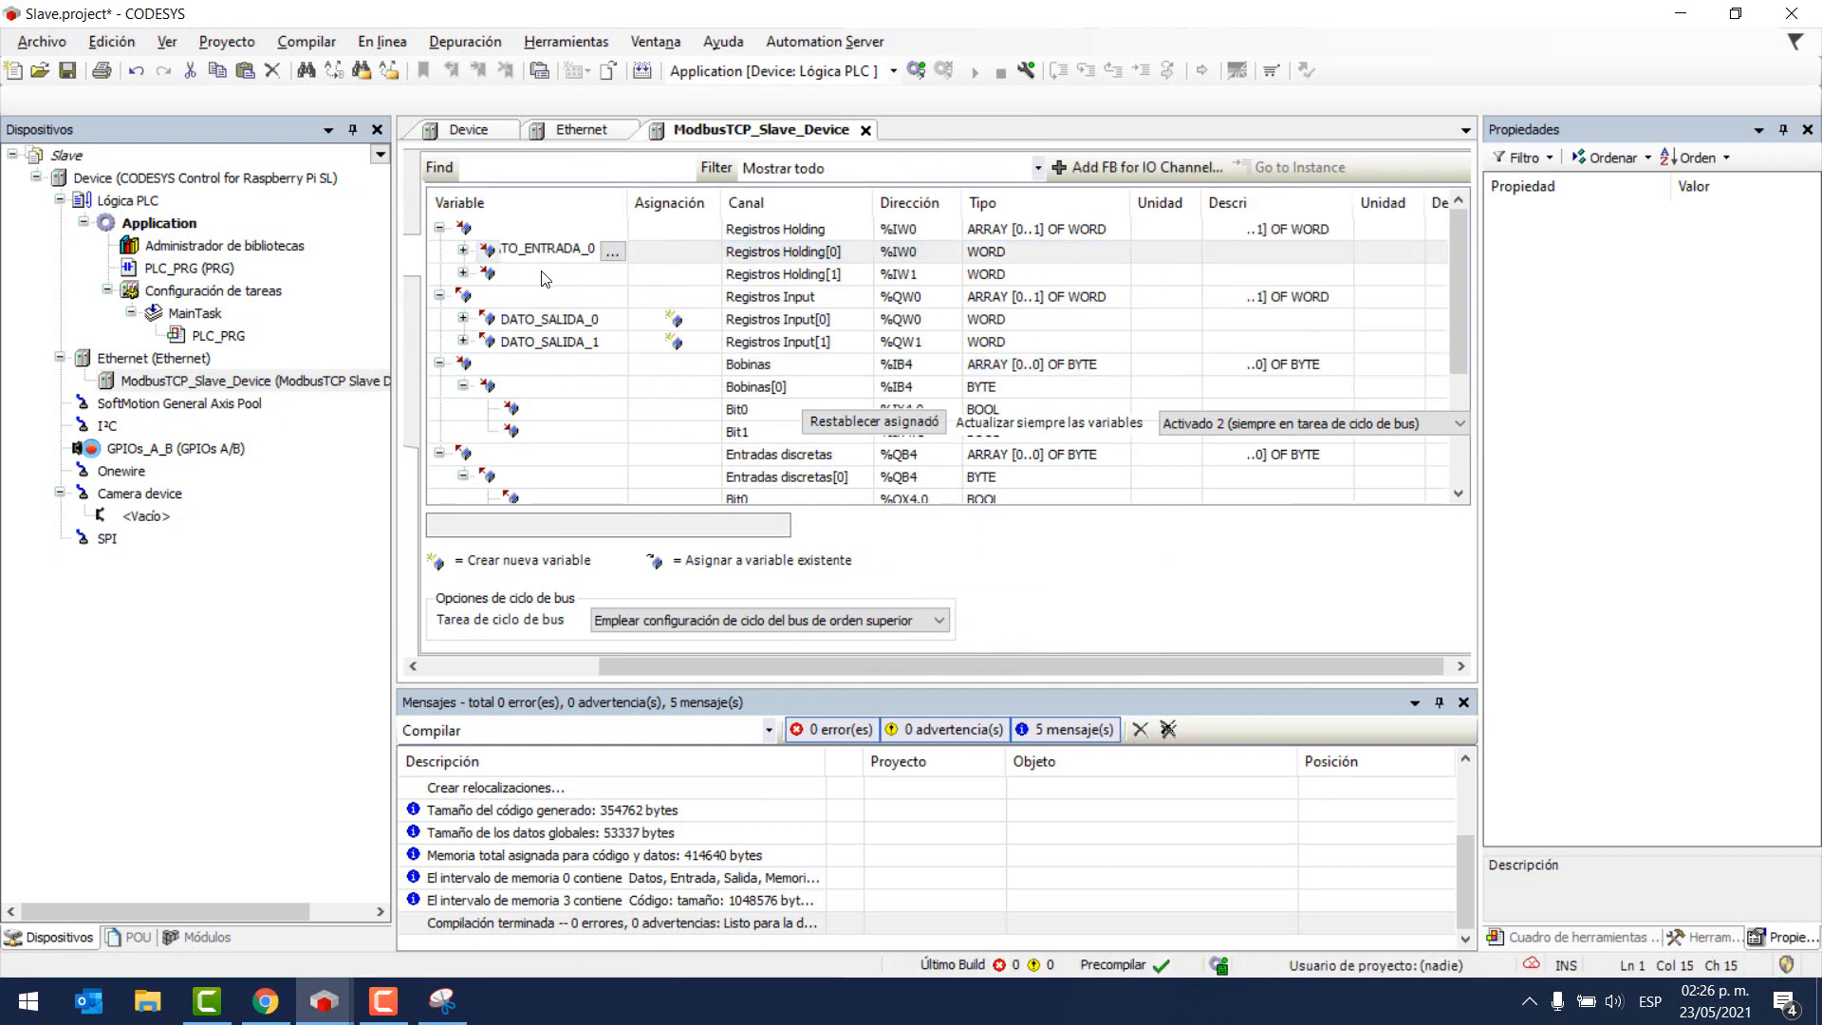
pyautogui.hotkey('ctrl', 'v')
pyautogui.press('BackSpace')
pyautogui.write('1')
pyautogui.click(550, 319)
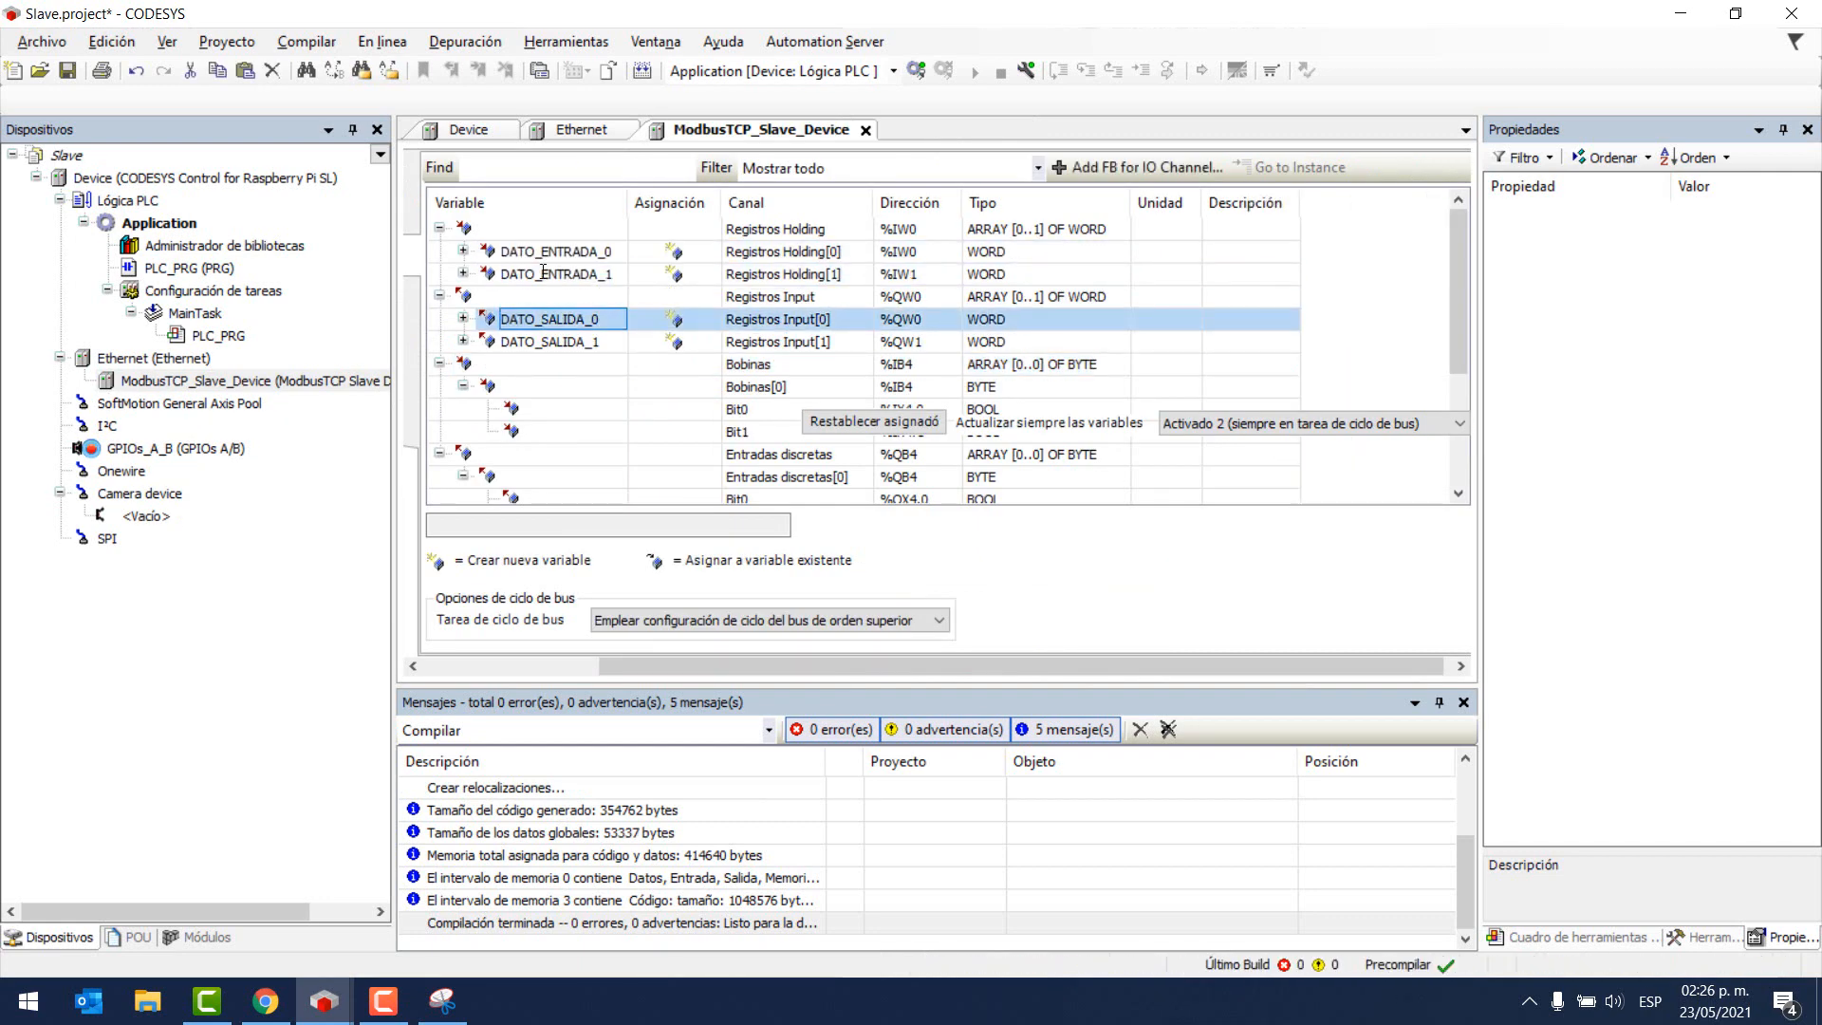
# - Add a visualization object to the Slave project's Application
pyautogui.rightClick(154, 226)
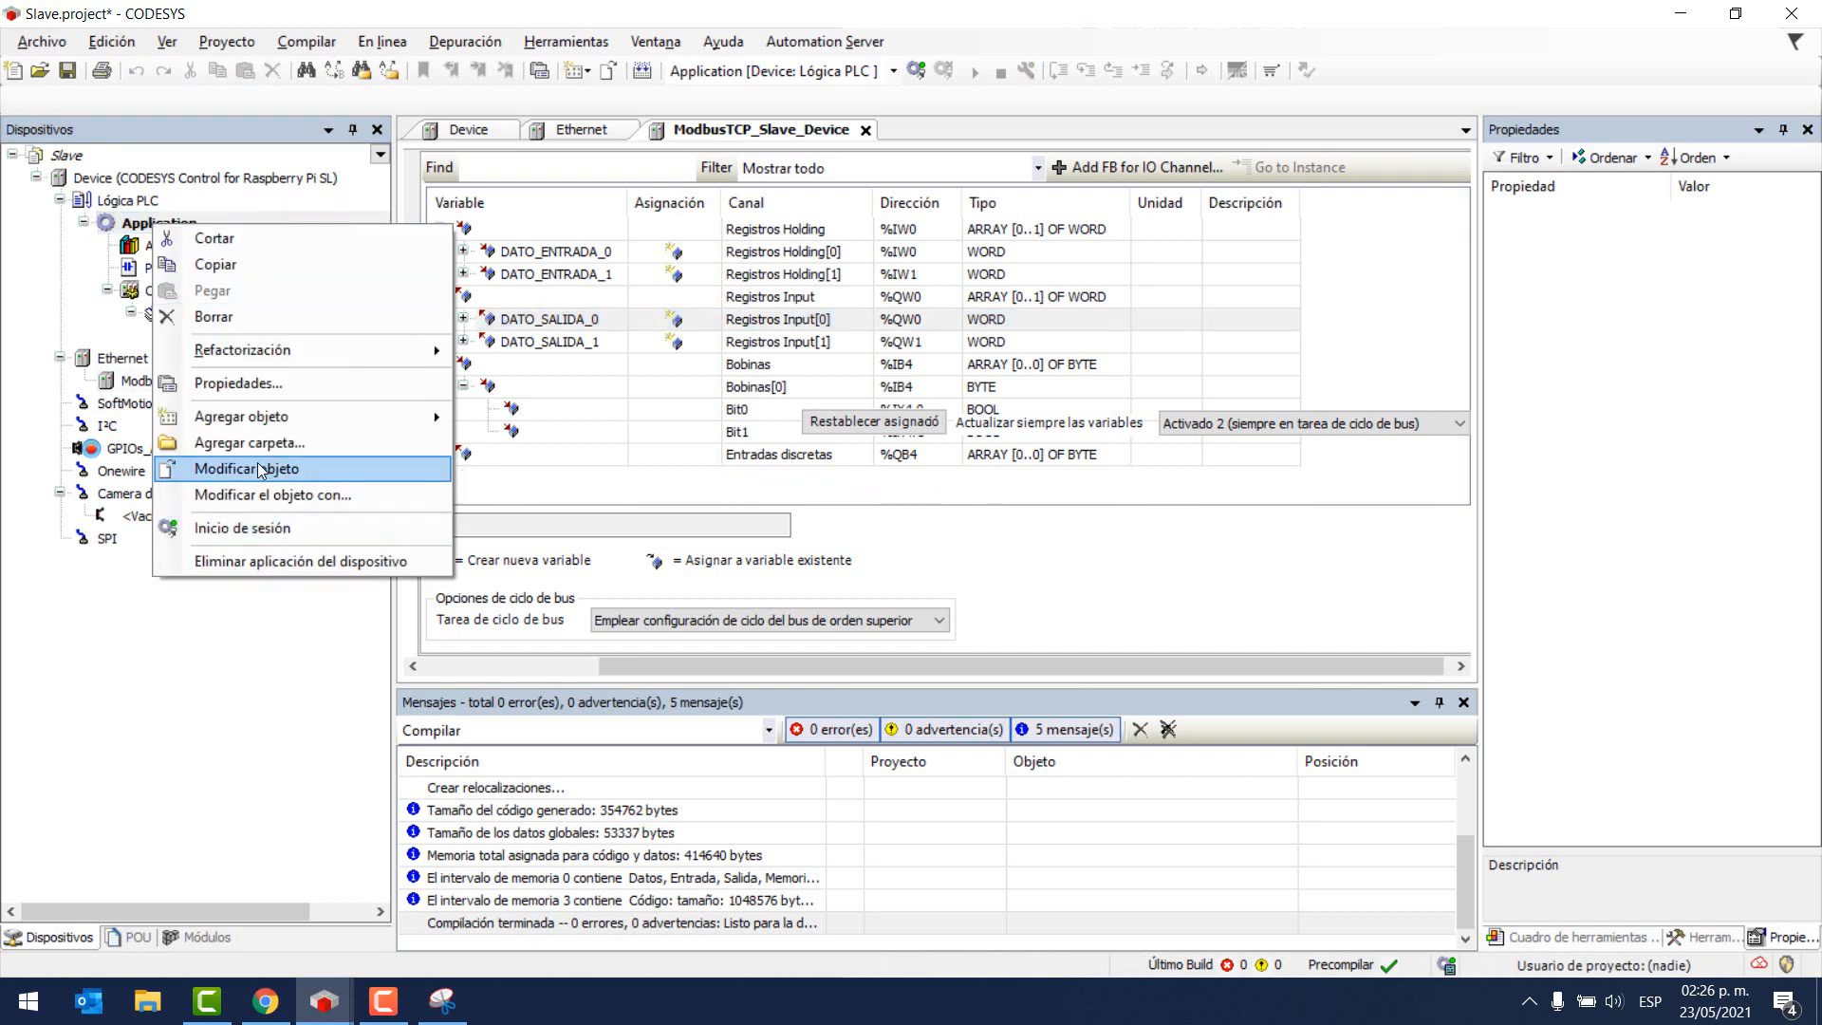
pyautogui.moveTo(285, 417)
pyautogui.click(540, 961)
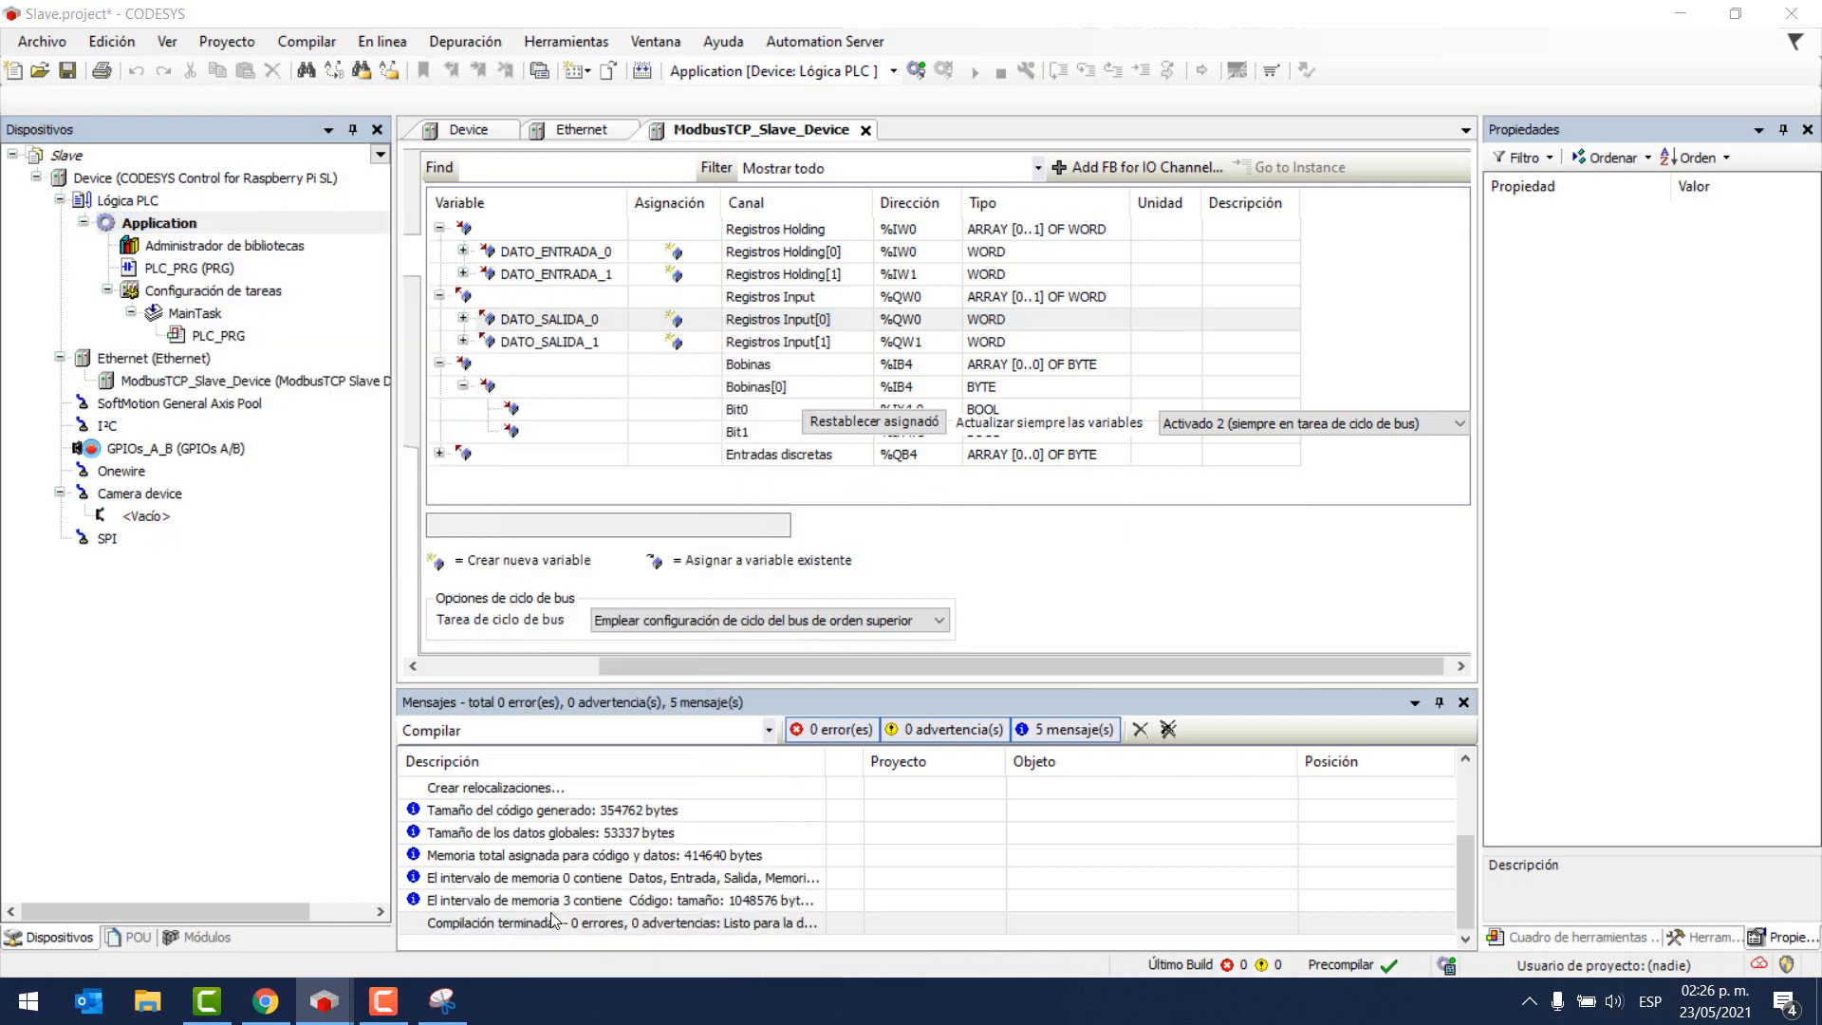
pyautogui.click(960, 752)
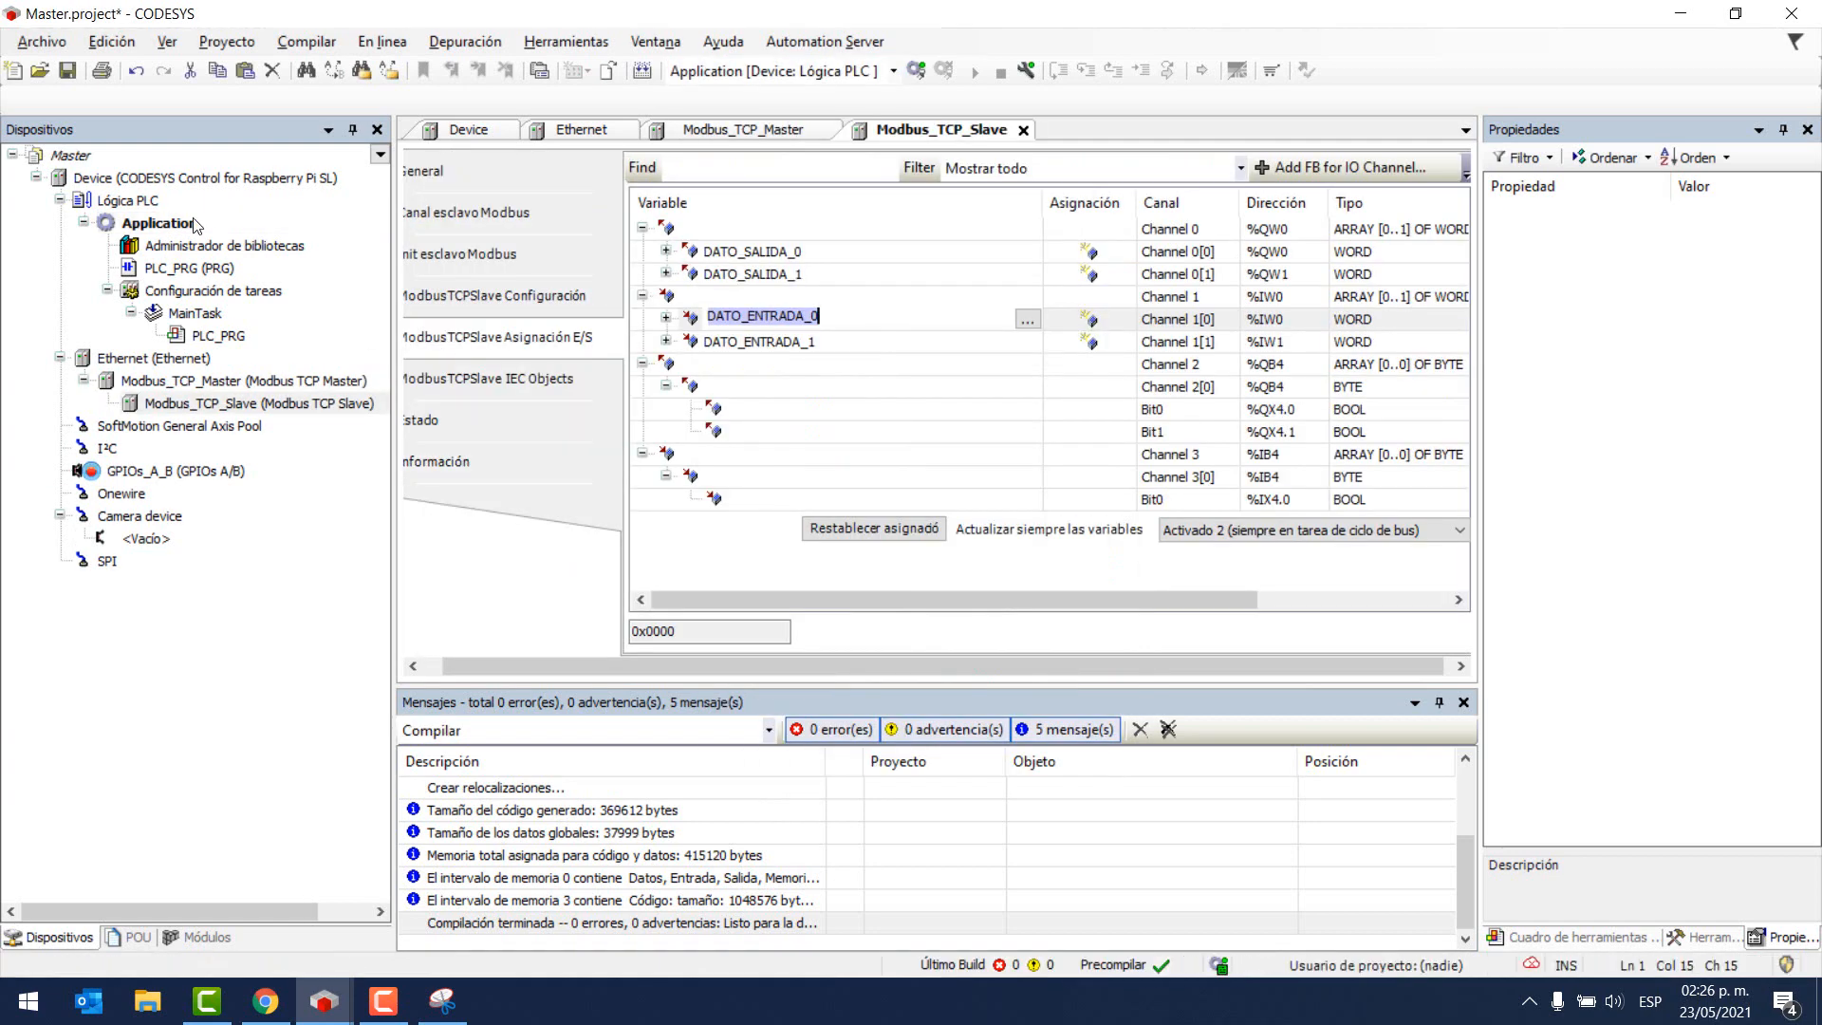
# - Add a visualization object named Visualization to the Master project's Application, without the VisuSymbols library
pyautogui.click(194, 224)
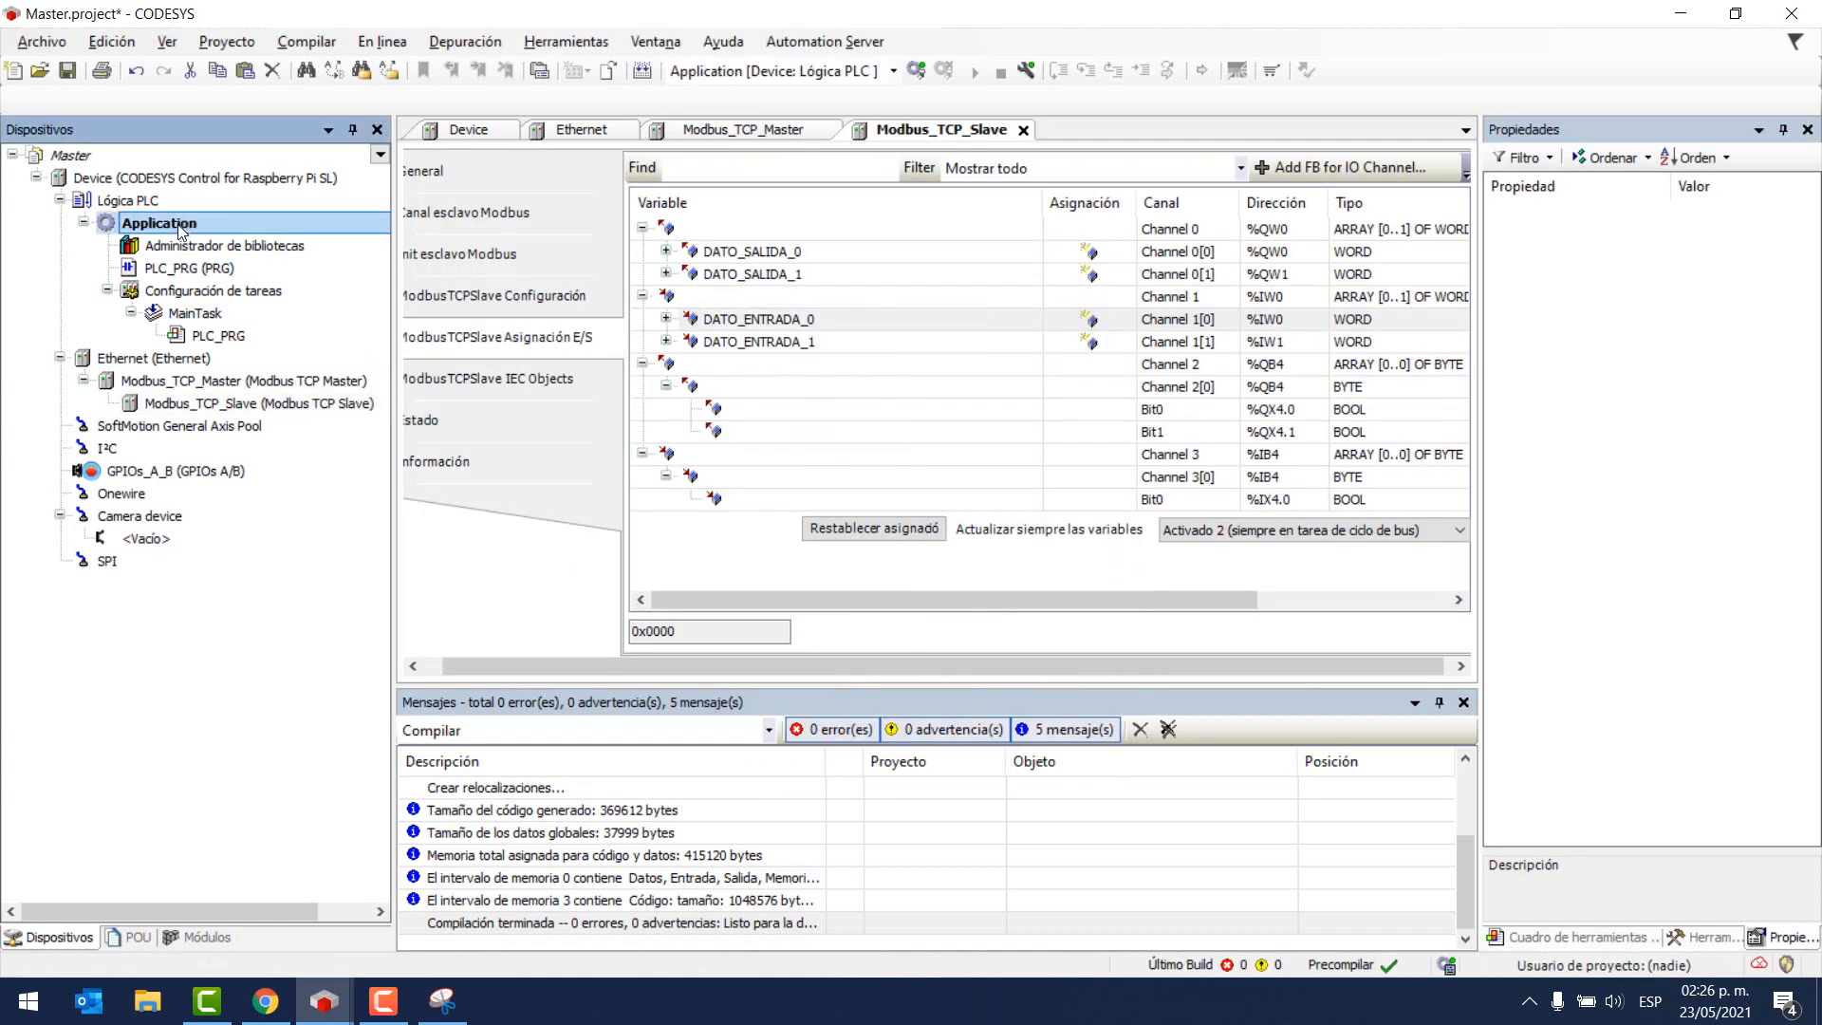
pyautogui.rightClick(180, 225)
pyautogui.moveTo(272, 419)
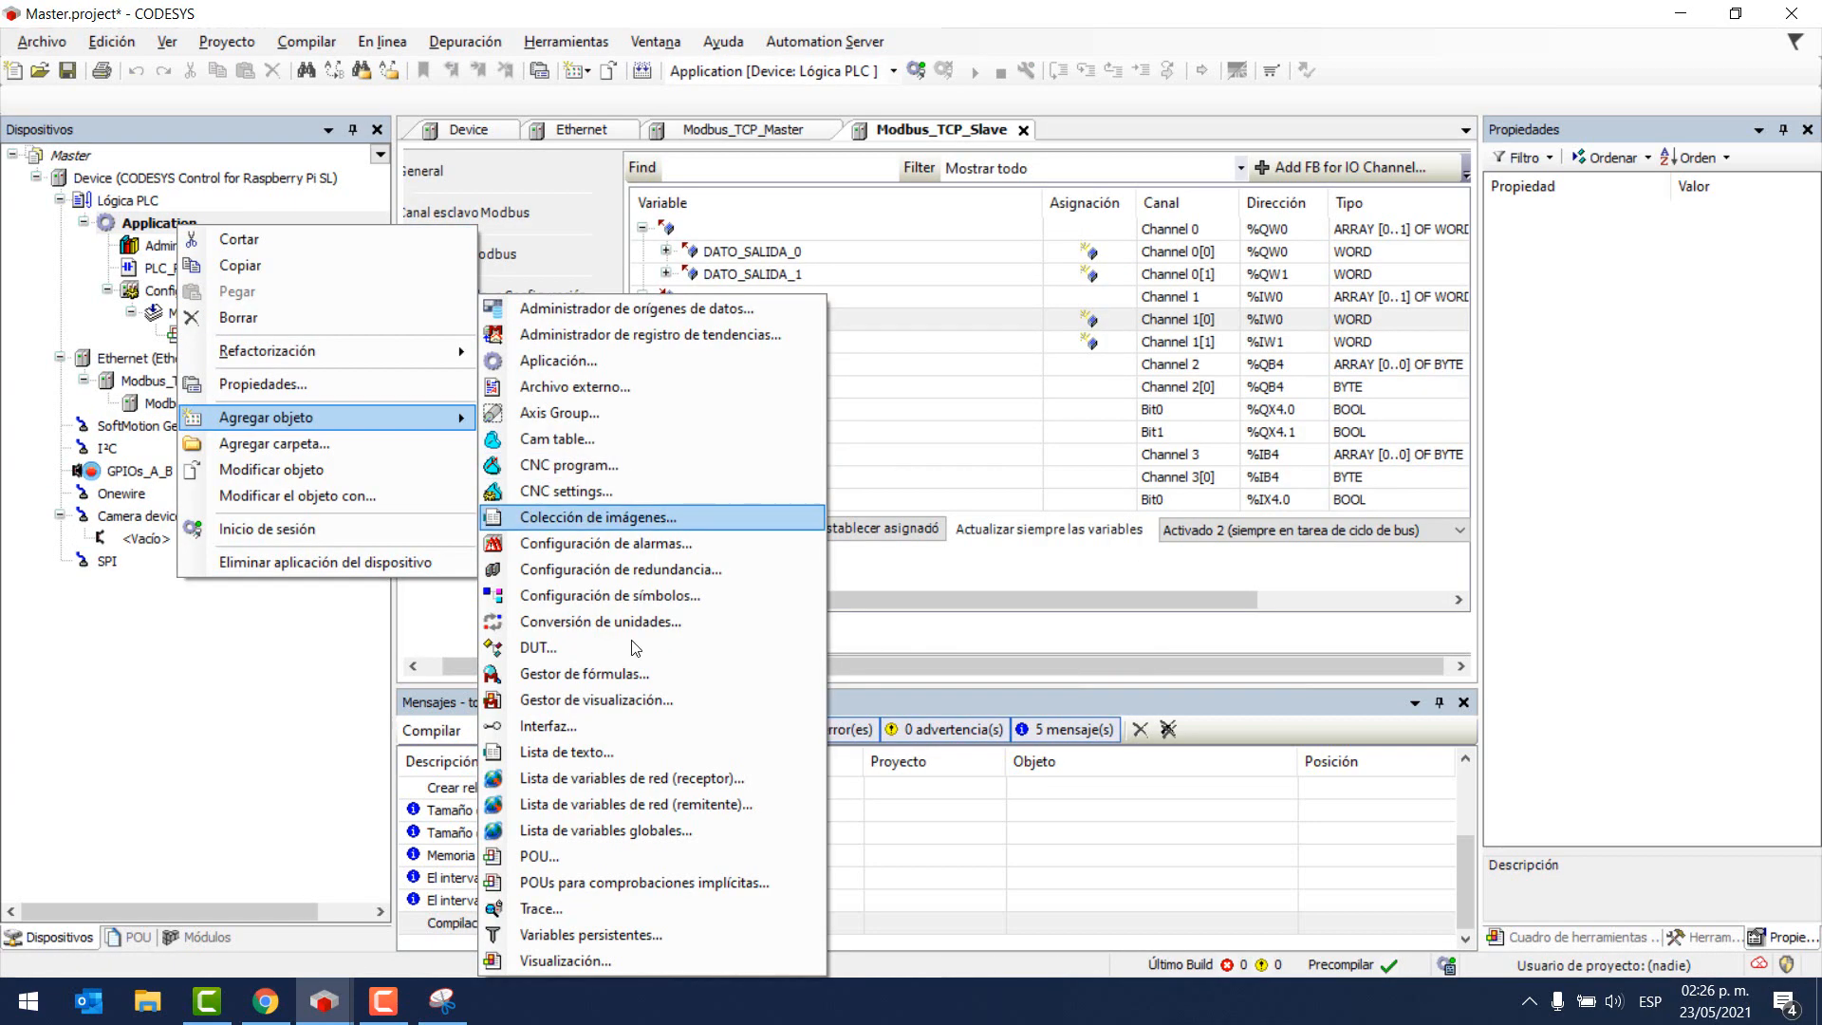
pyautogui.click(540, 961)
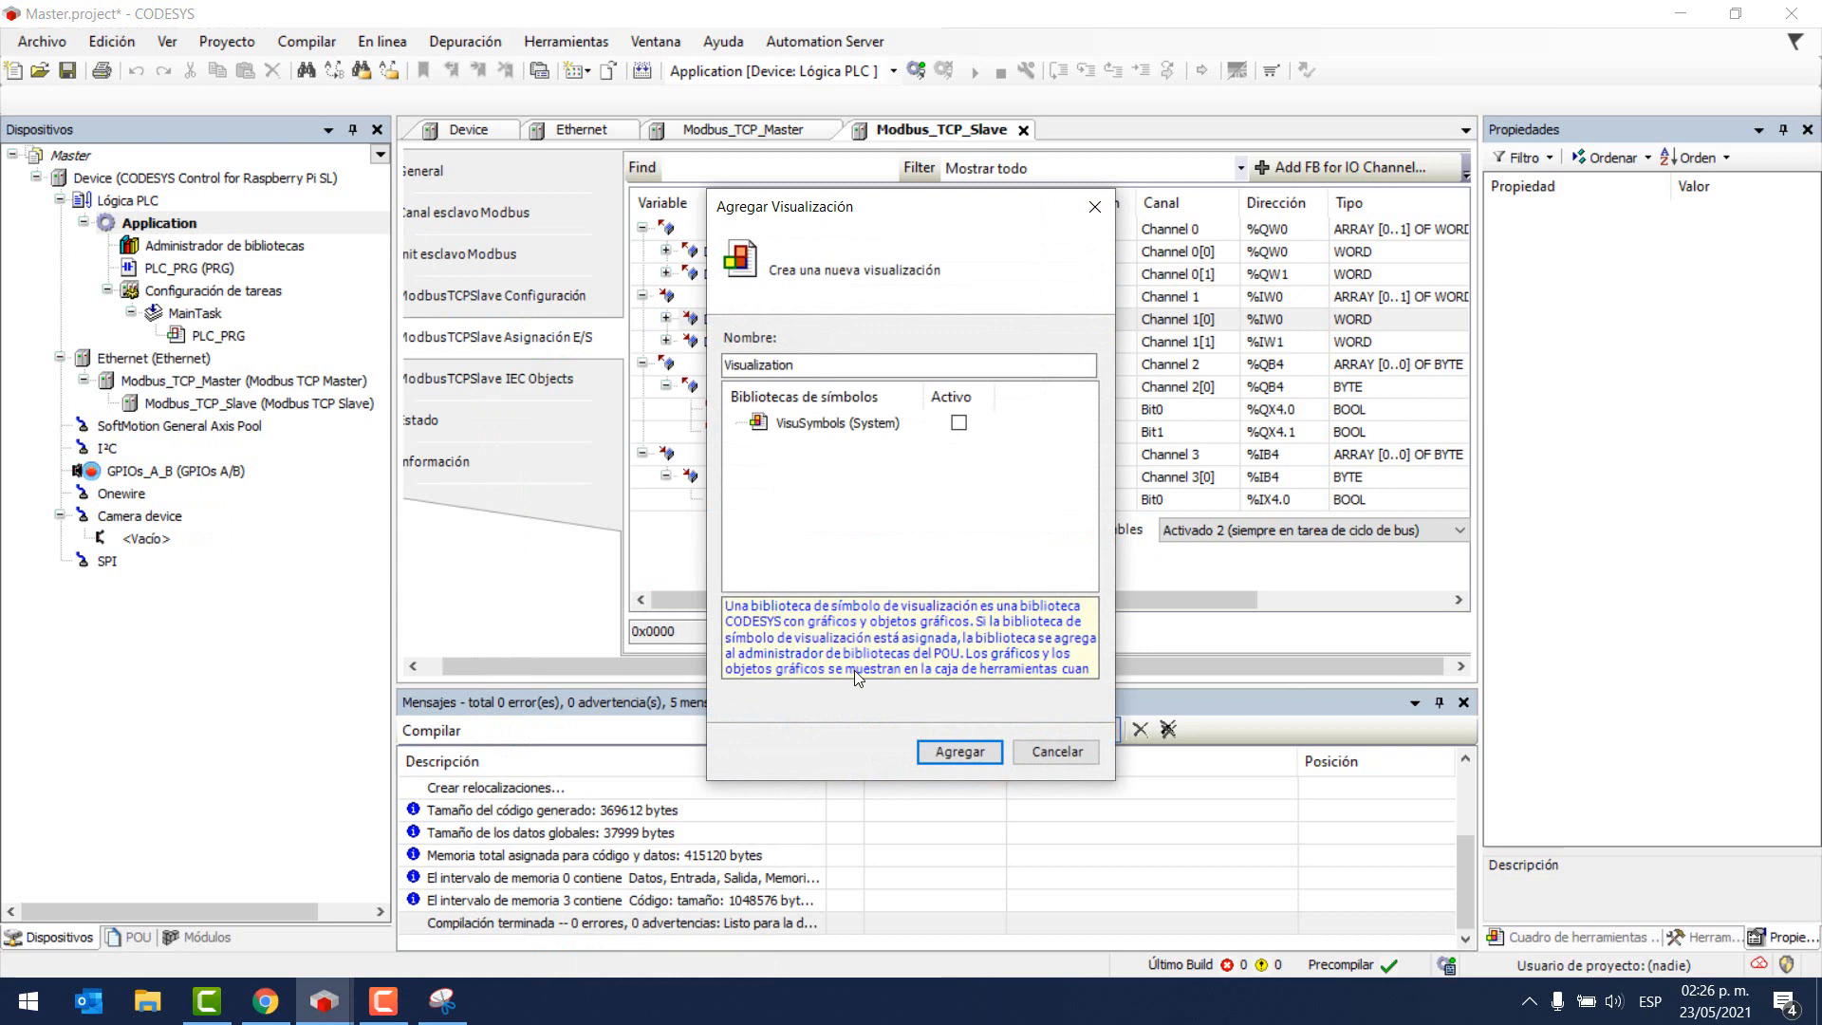
pyautogui.click(959, 752)
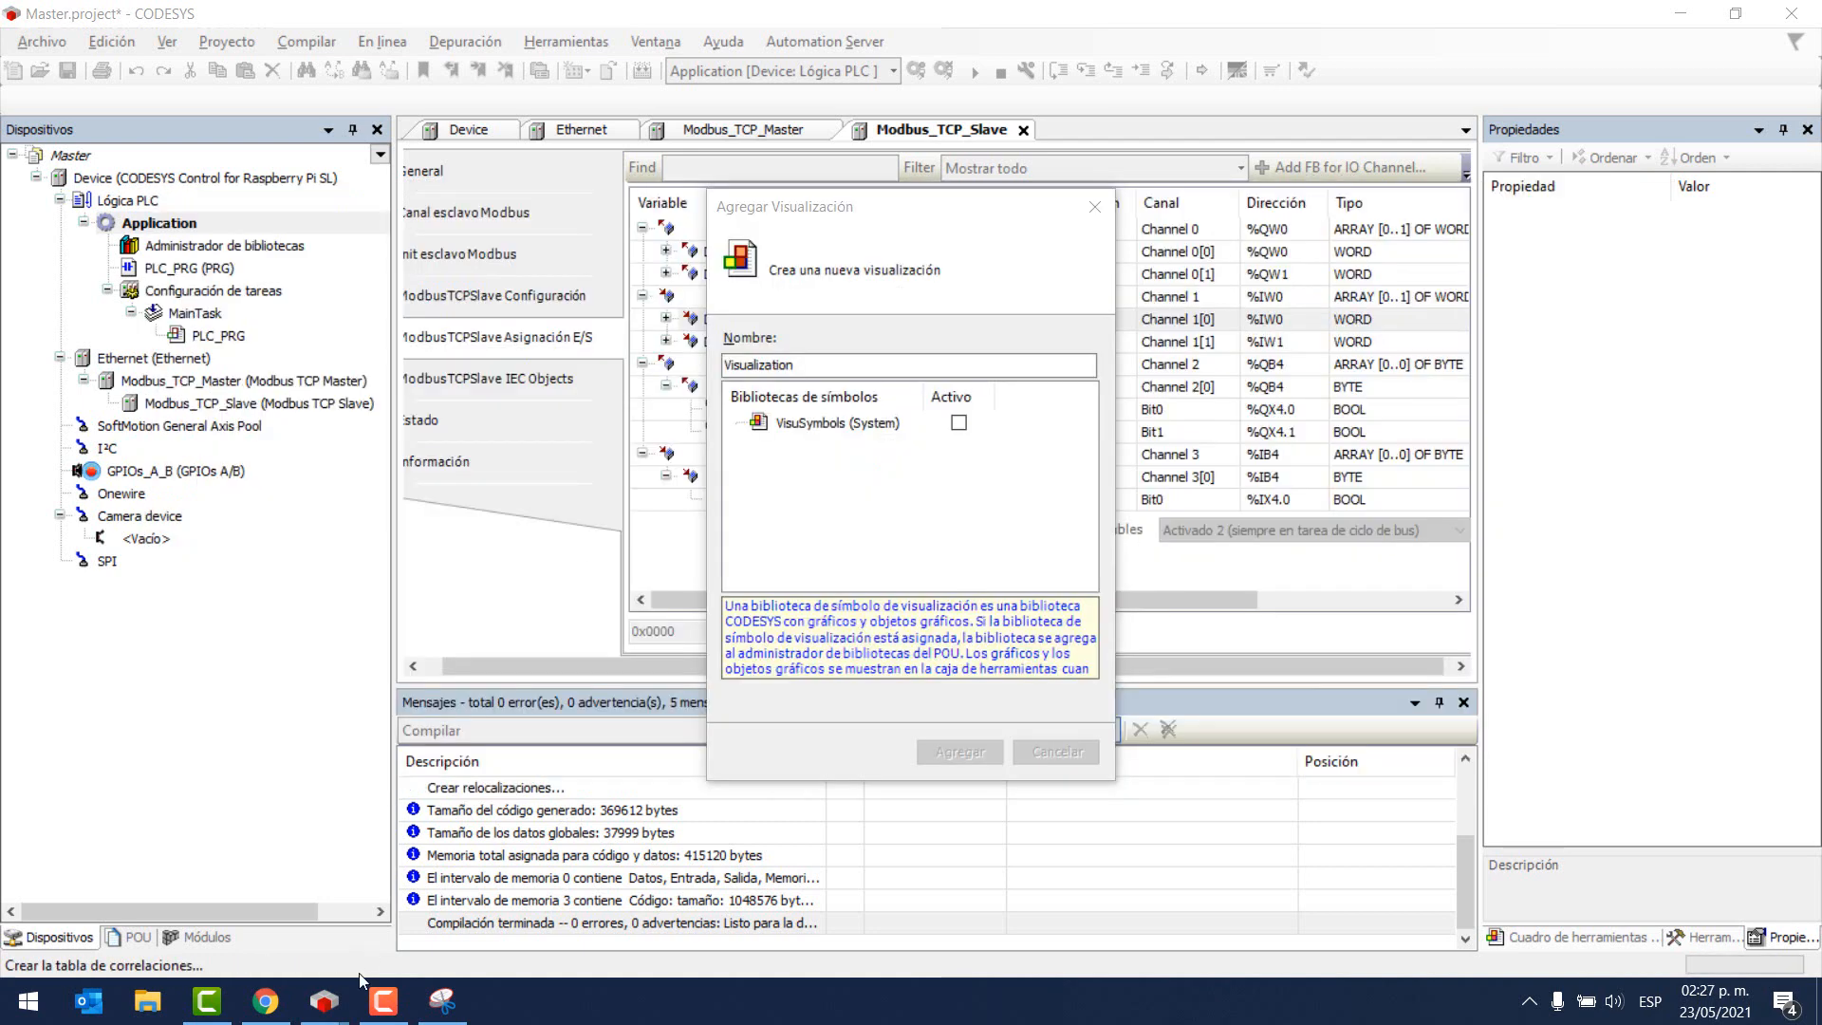
# - In the Slave project's visualization, place a small wide rectangle and enter the text DATO ENTRADA 0: %i in it
pyautogui.moveTo(323, 999)
pyautogui.click(250, 884)
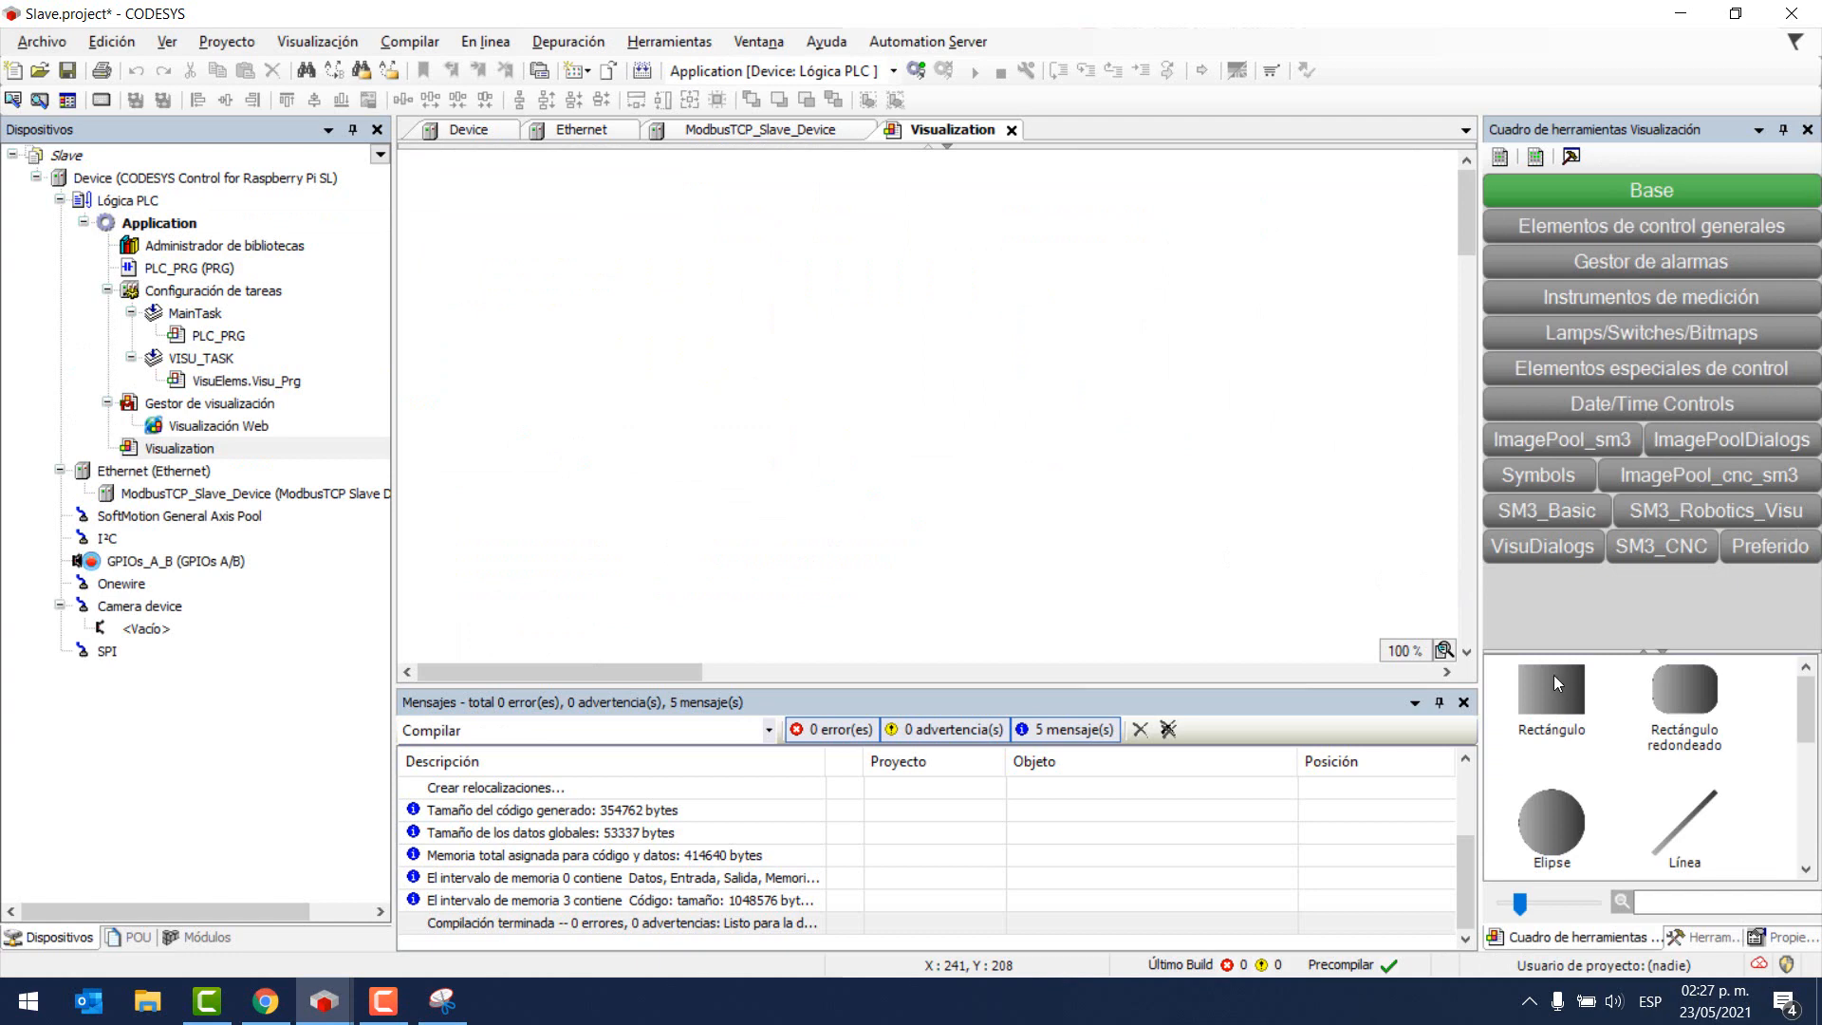
pyautogui.moveTo(1552, 693); pyautogui.dragTo(860, 434)
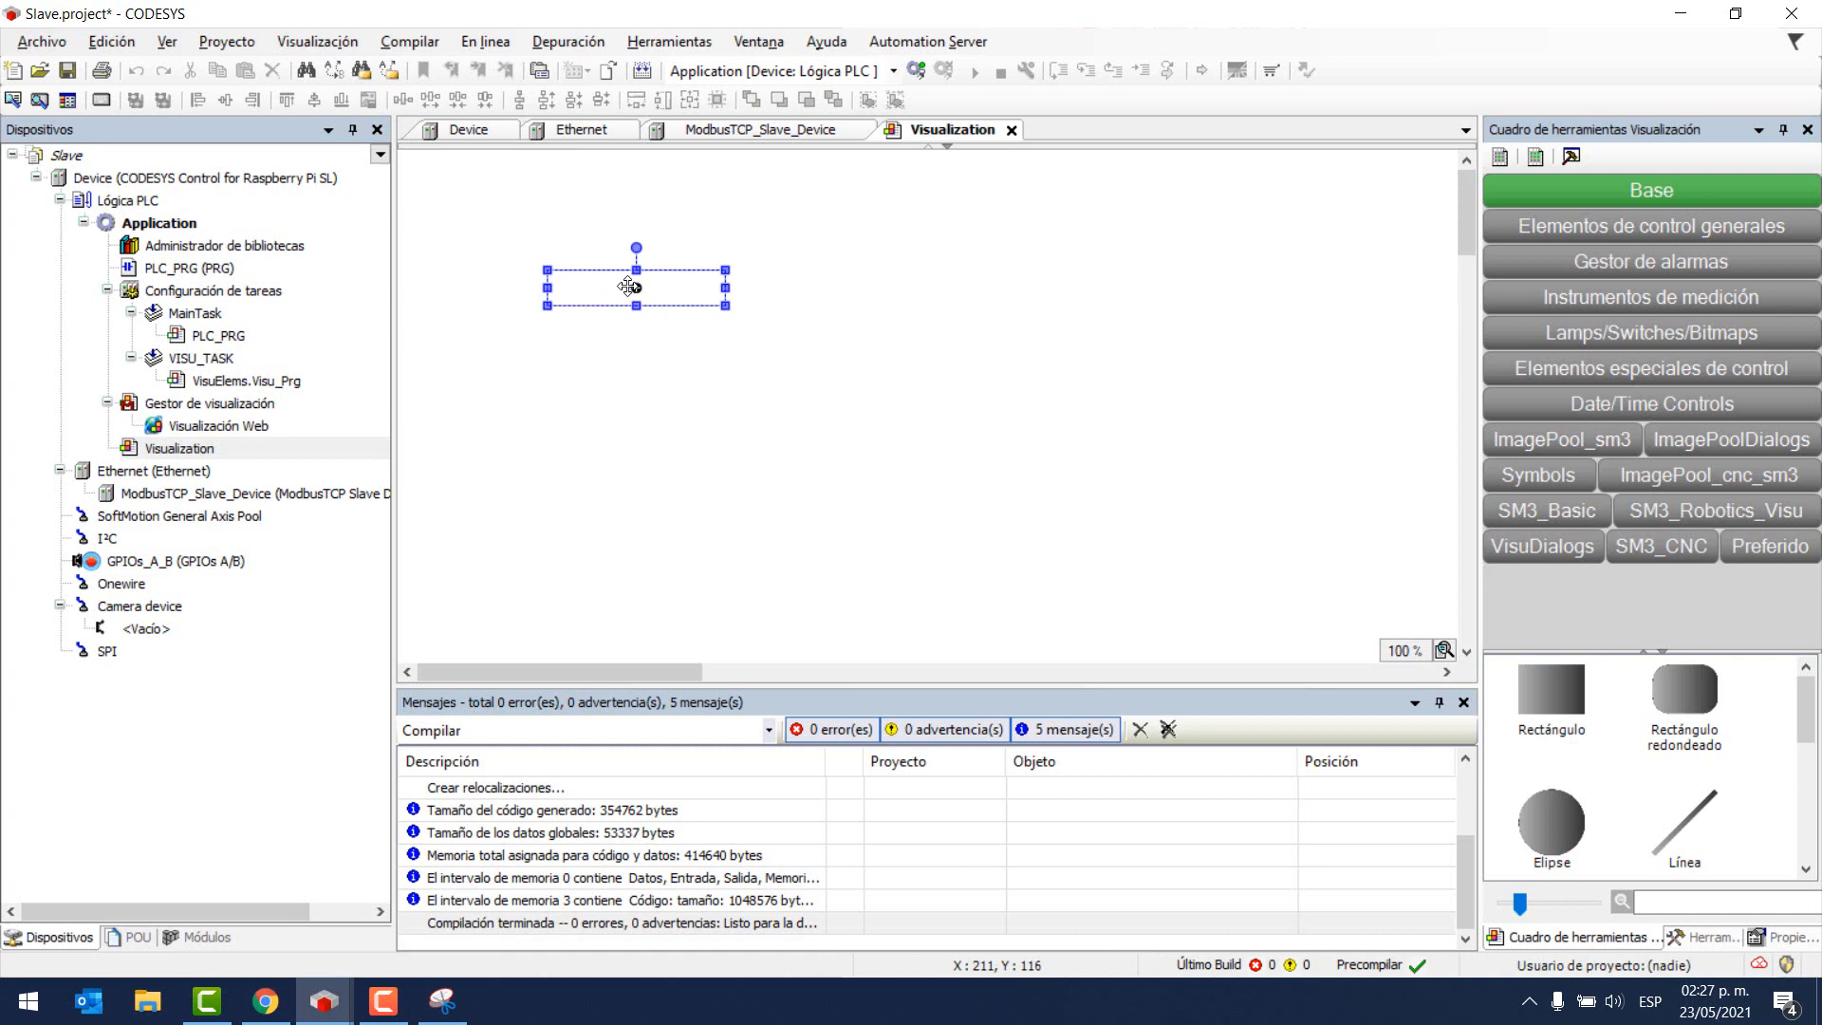
pyautogui.click(629, 285)
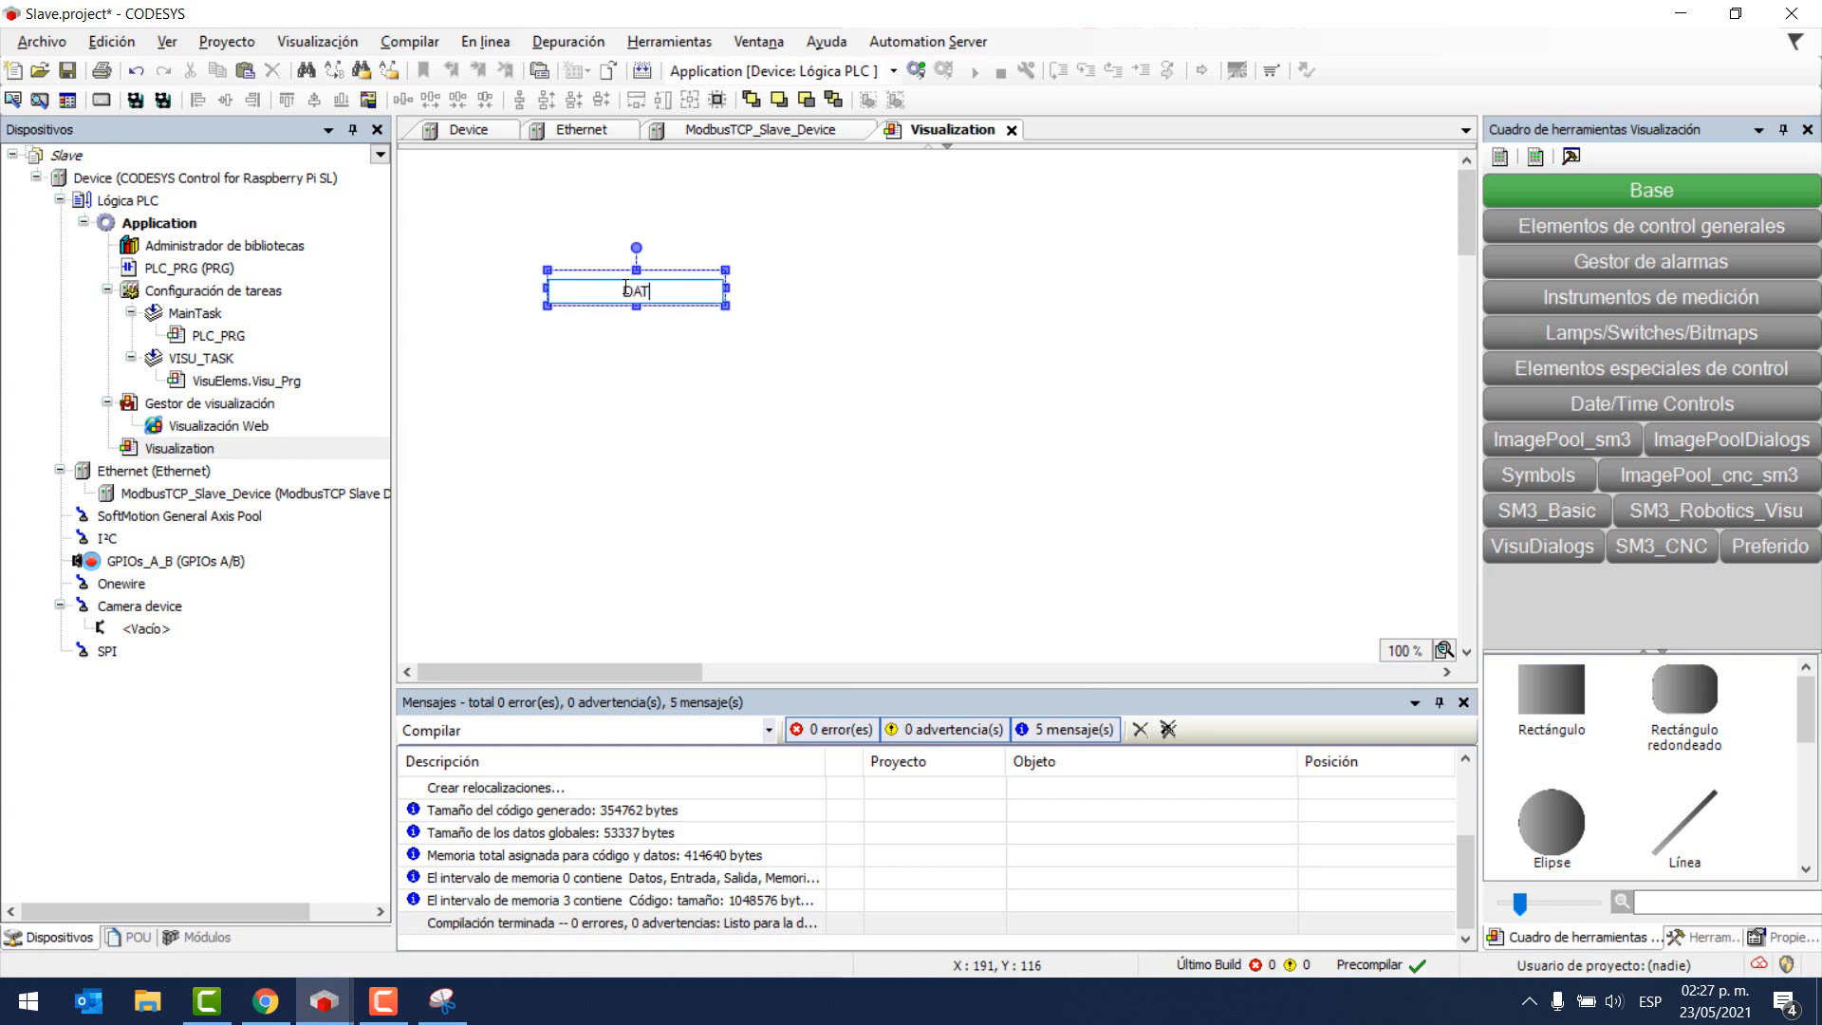
pyautogui.write('DATO ENTRADA 0: %')
pyautogui.press('capslock')
pyautogui.write('i')
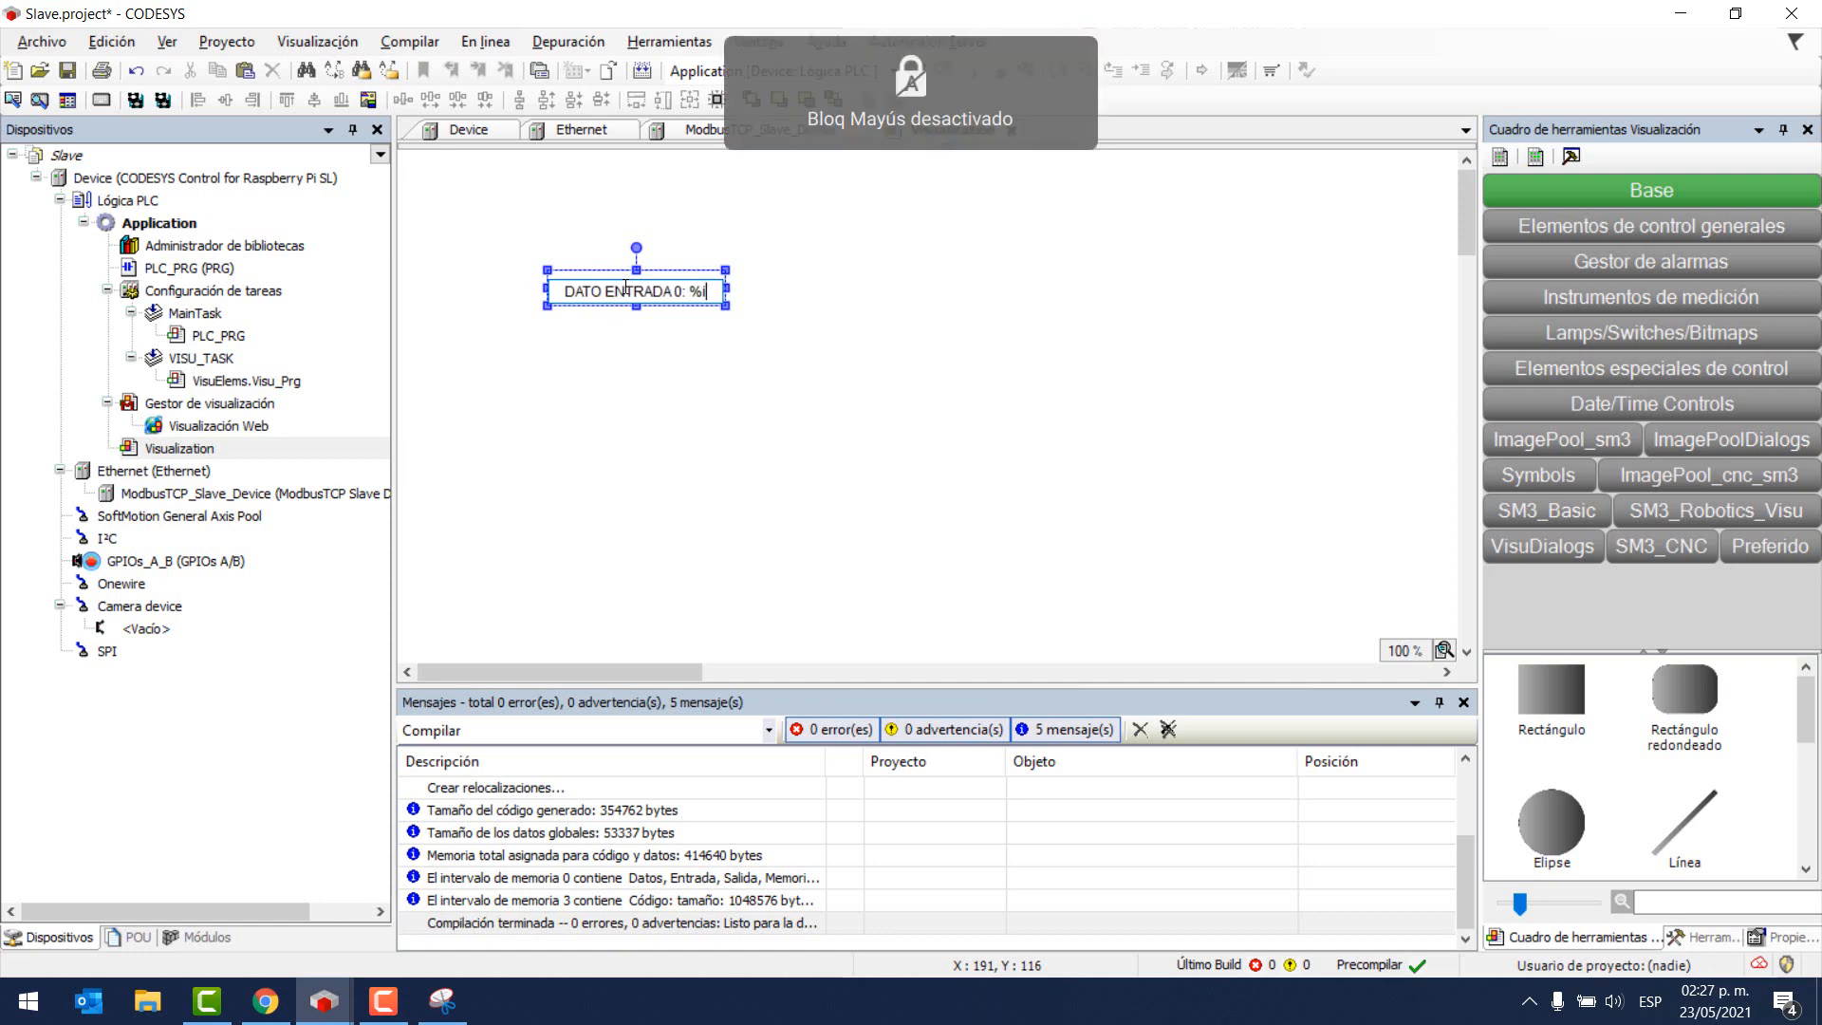
pyautogui.click(641, 385)
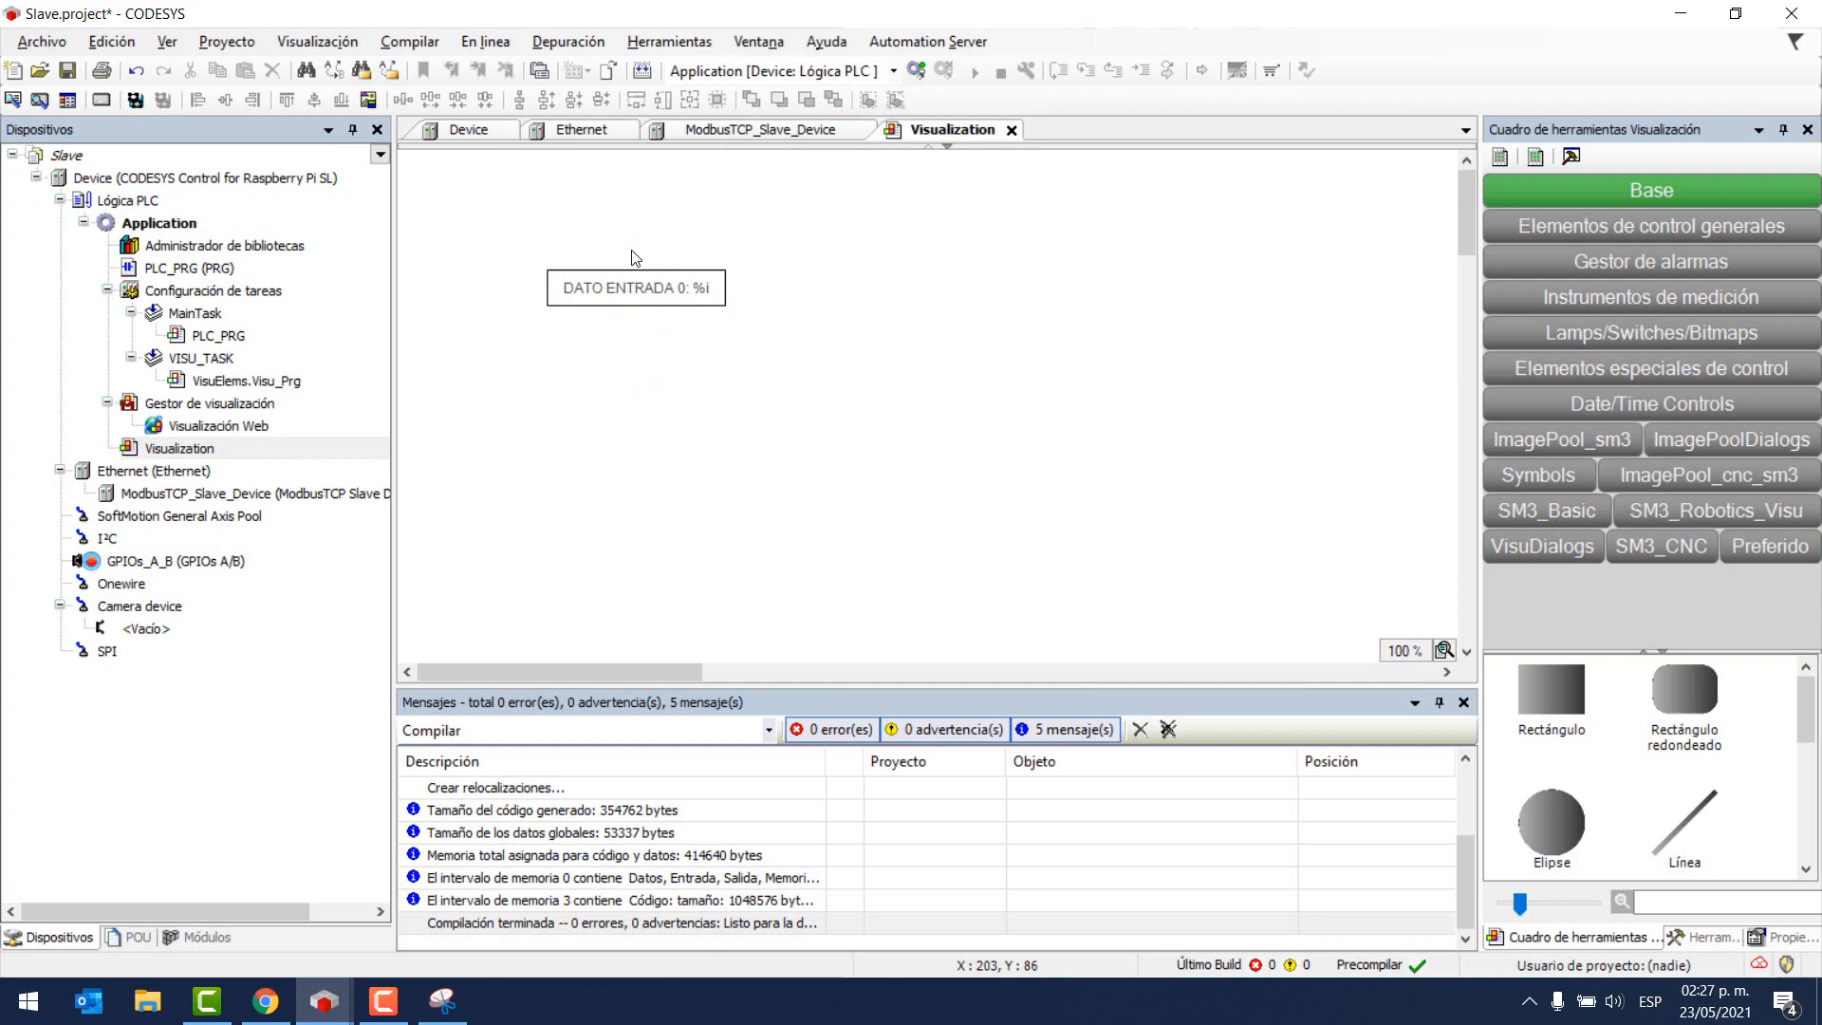
# - Widen the properties area and set the DATO ENTRADA 0 rectangle's text variable to DATO_ENTRADA_0
pyautogui.click(610, 301)
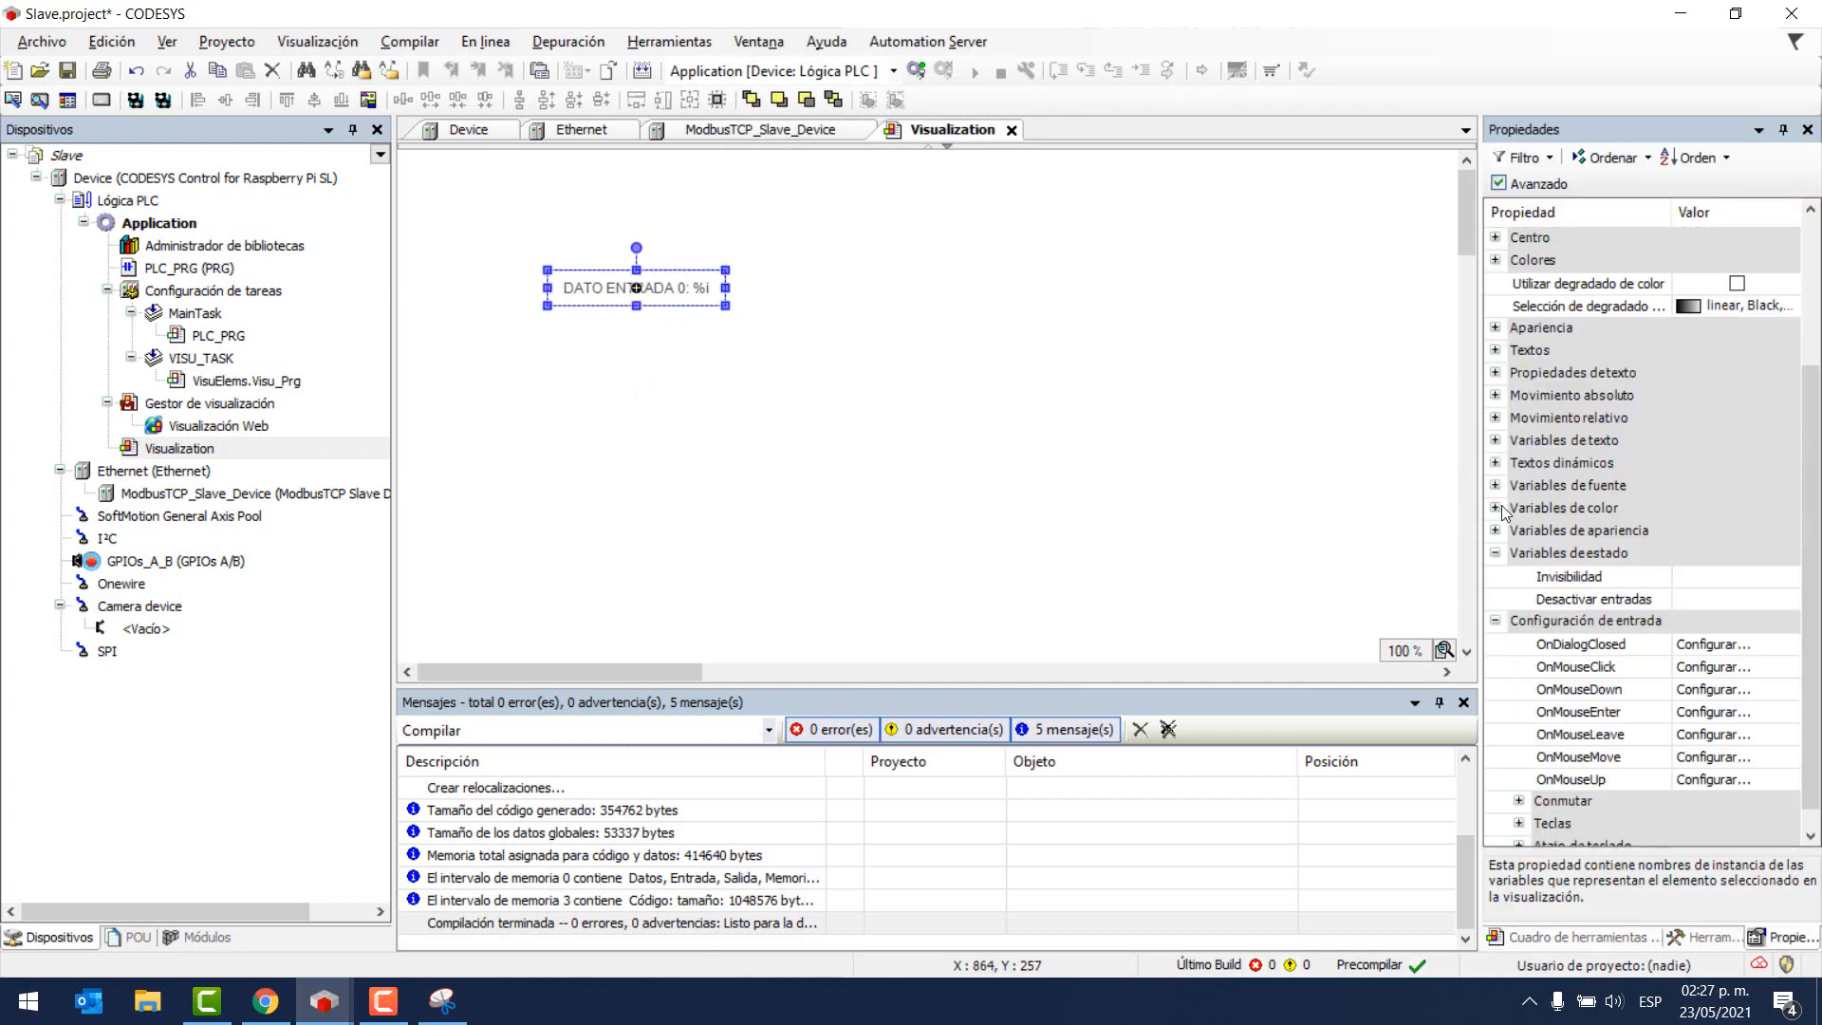
pyautogui.moveTo(1484, 517); pyautogui.dragTo(1441, 513)
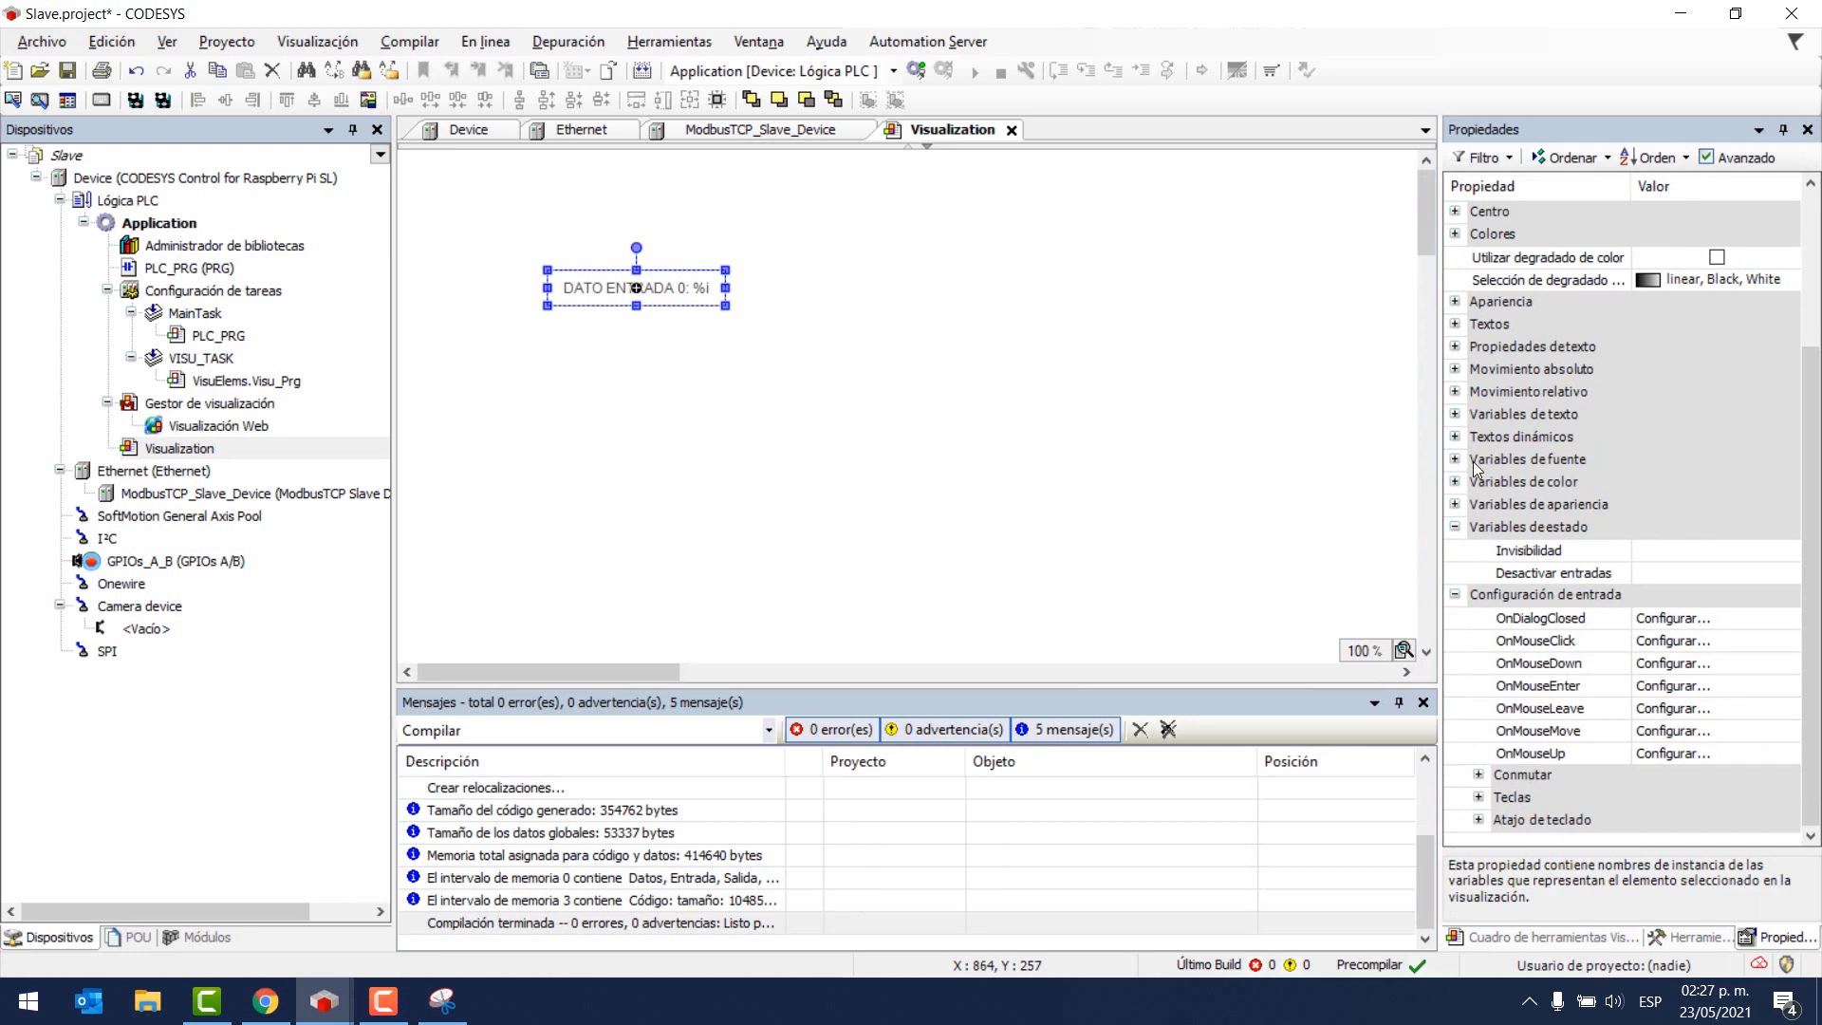
pyautogui.click(1458, 416)
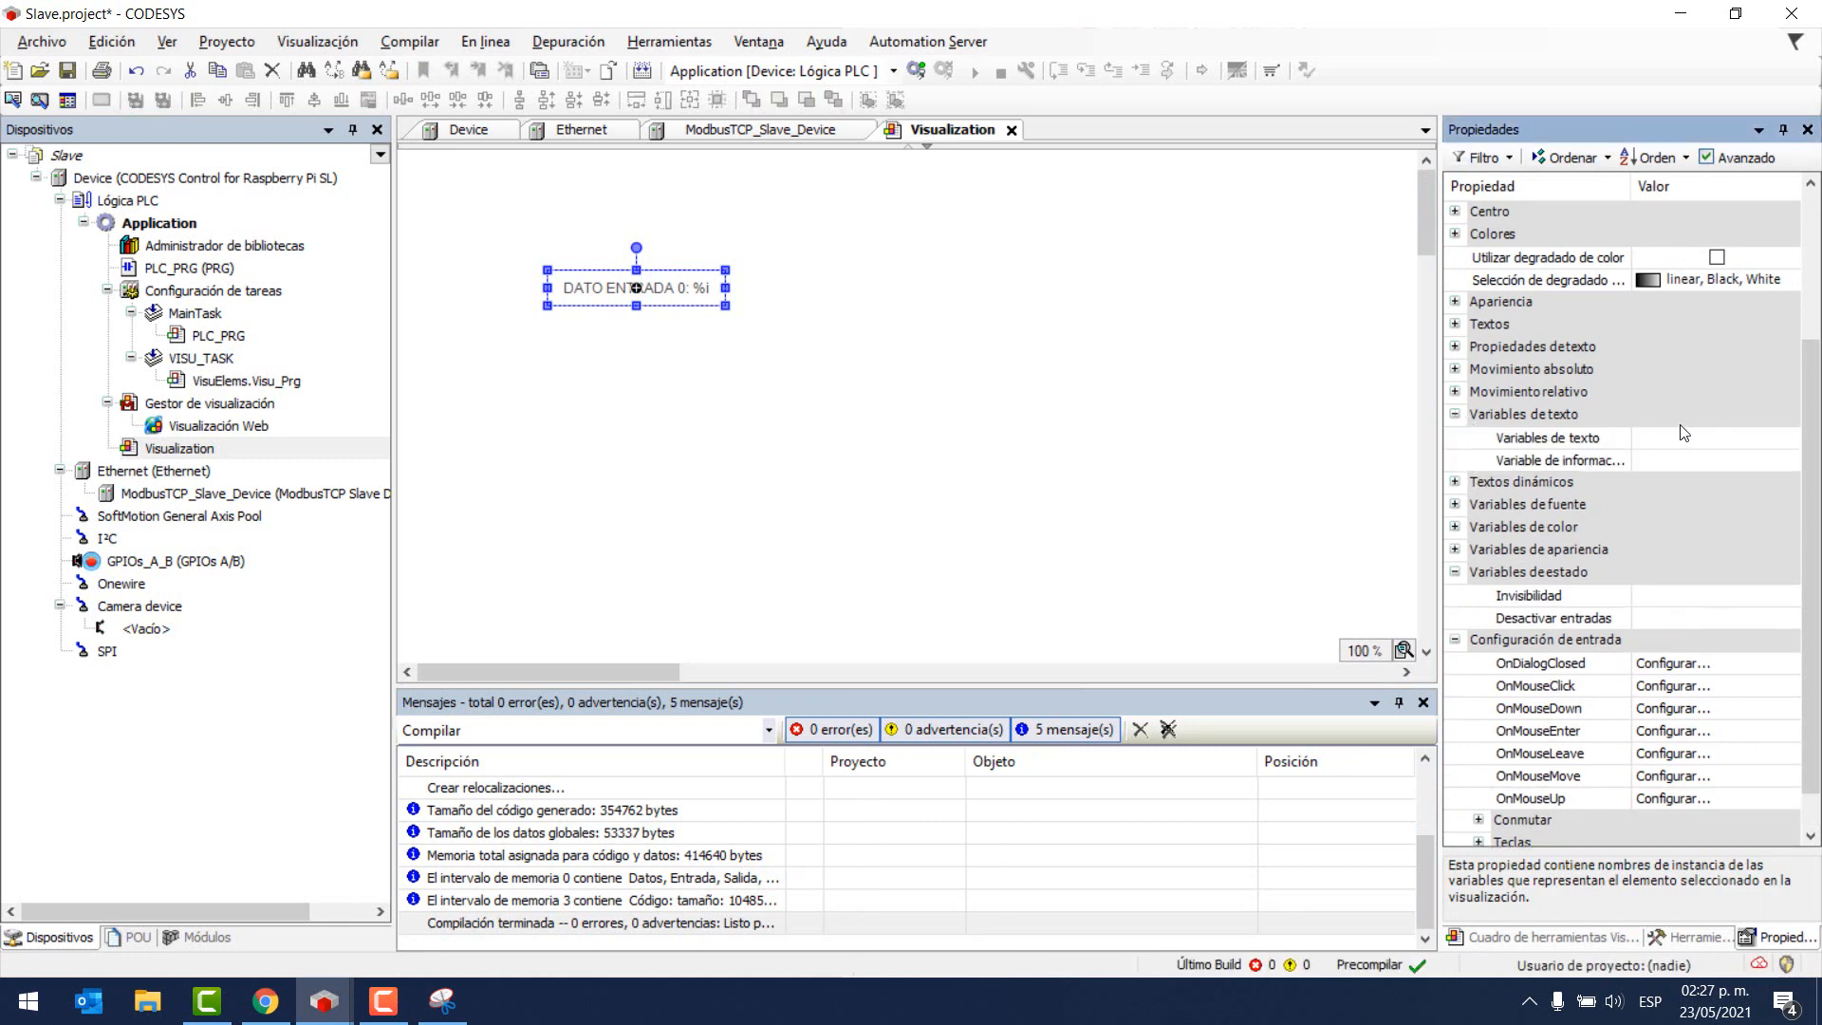
pyautogui.click(1689, 438)
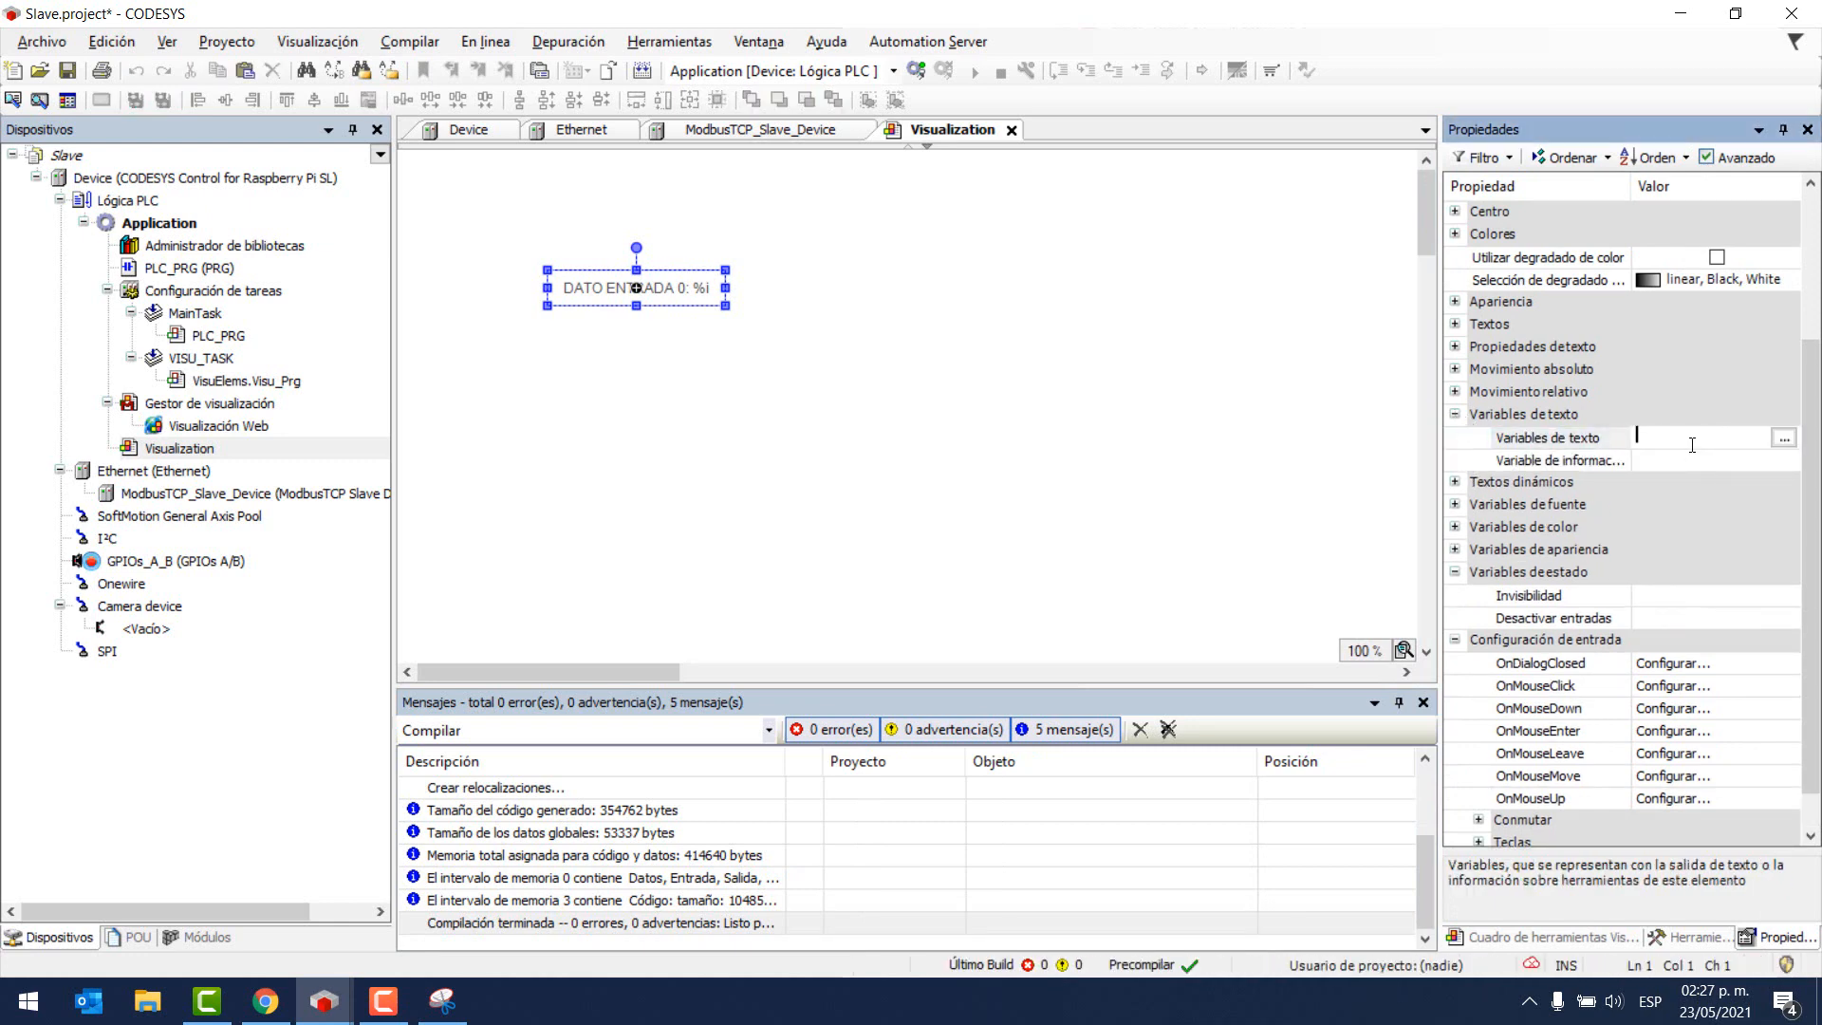
pyautogui.write('DATO_ENTRADA_0')
pyautogui.press('Return')
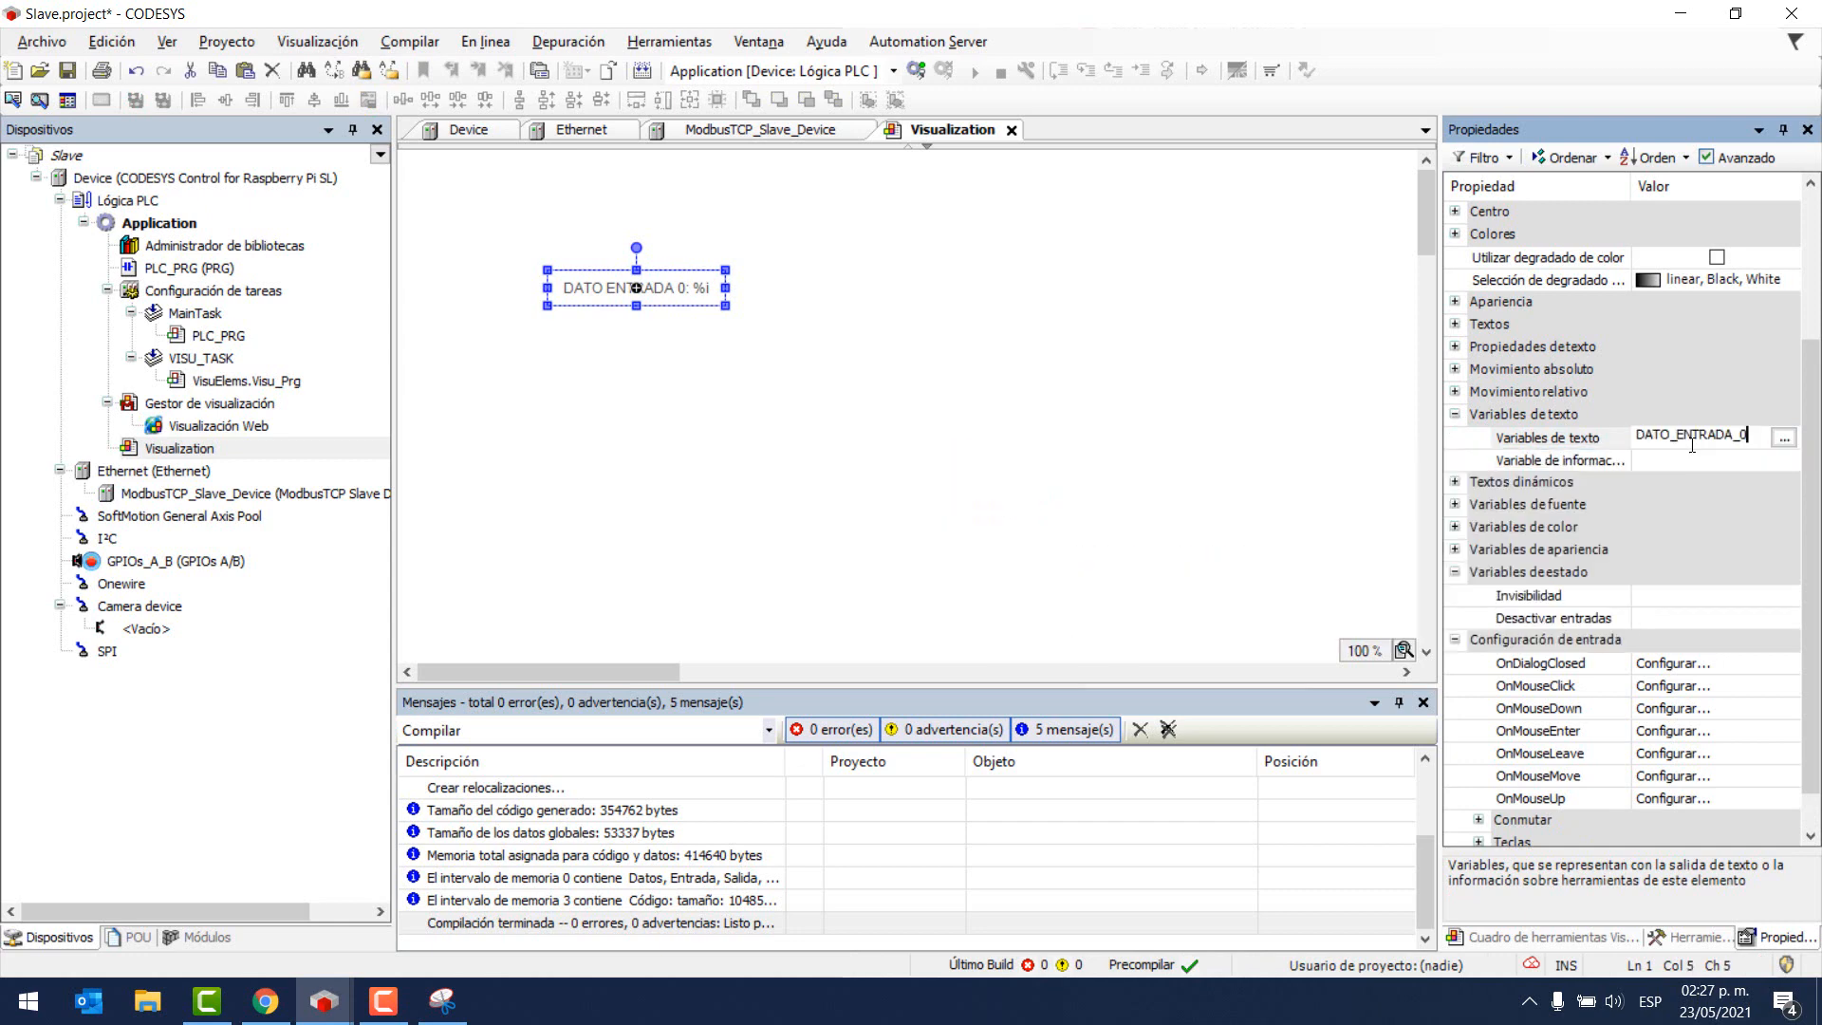
pyautogui.press('Return')
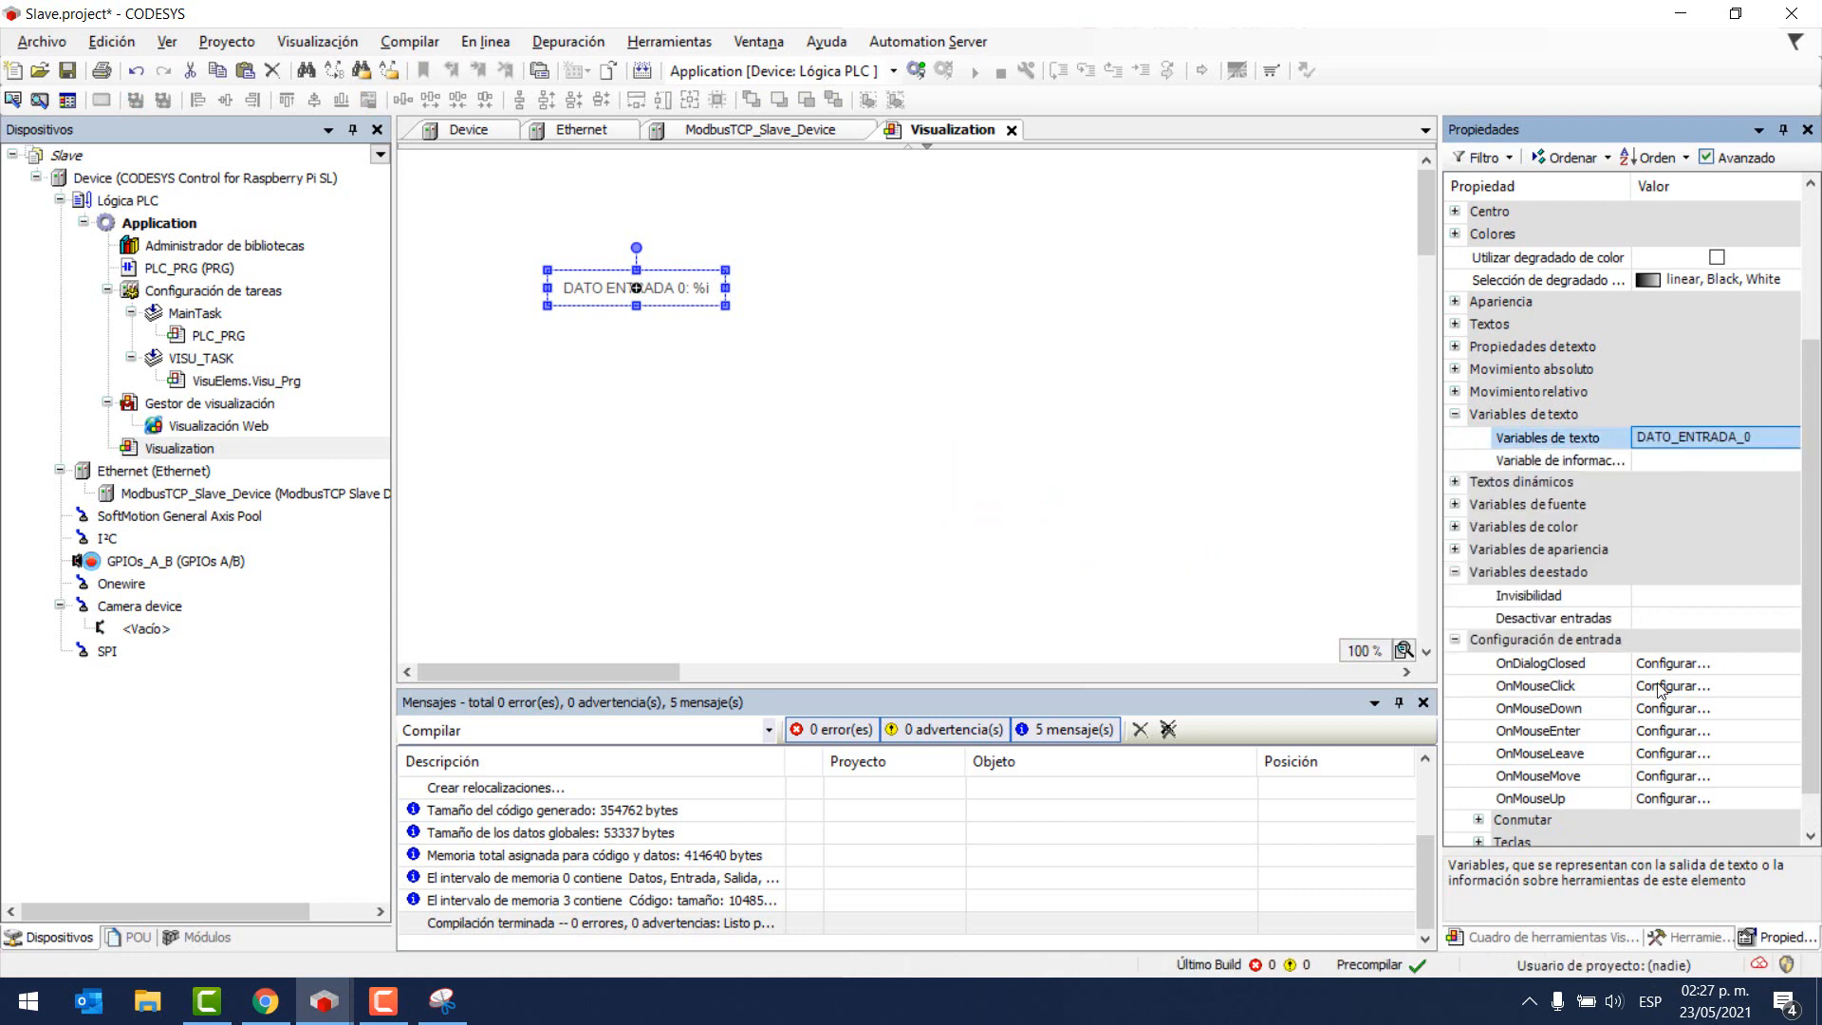
# - Configure the rectangle's OnMouseClick event with a write-variable action (Escribir variable) using the input type VisuDialogs.Keypad
pyautogui.click(1707, 688)
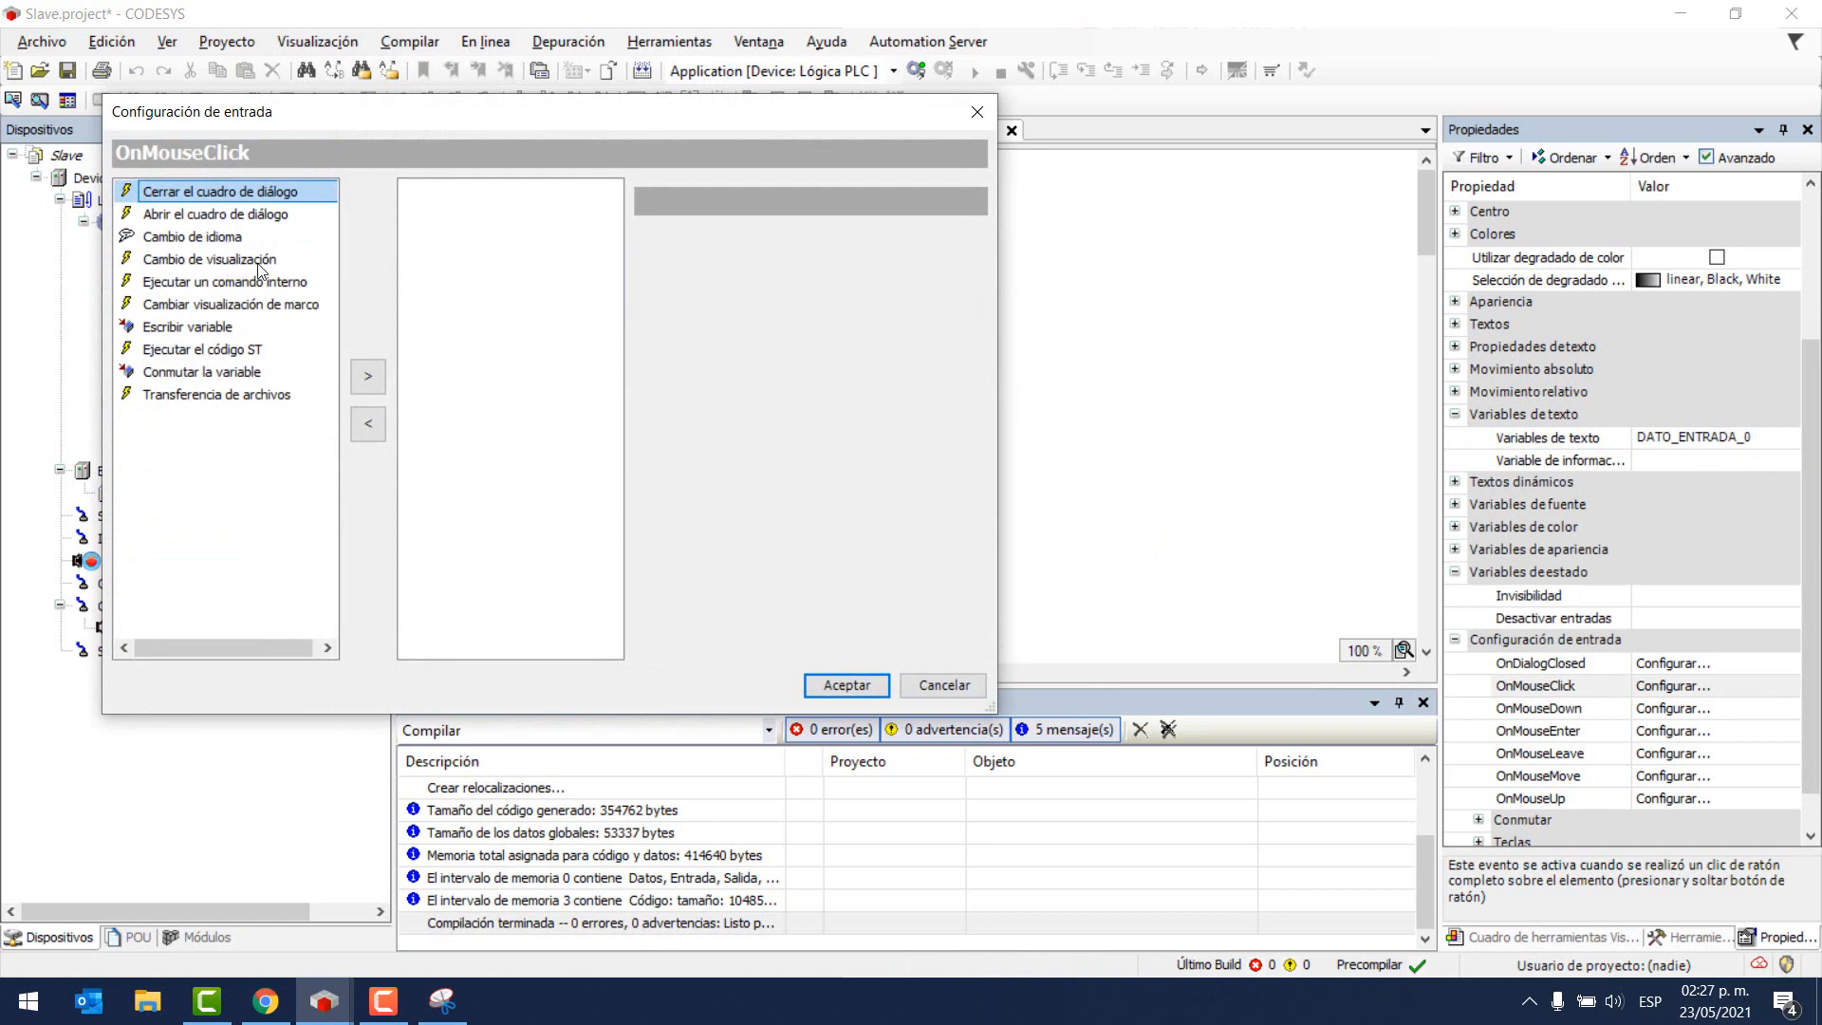
pyautogui.click(218, 332)
pyautogui.click(368, 376)
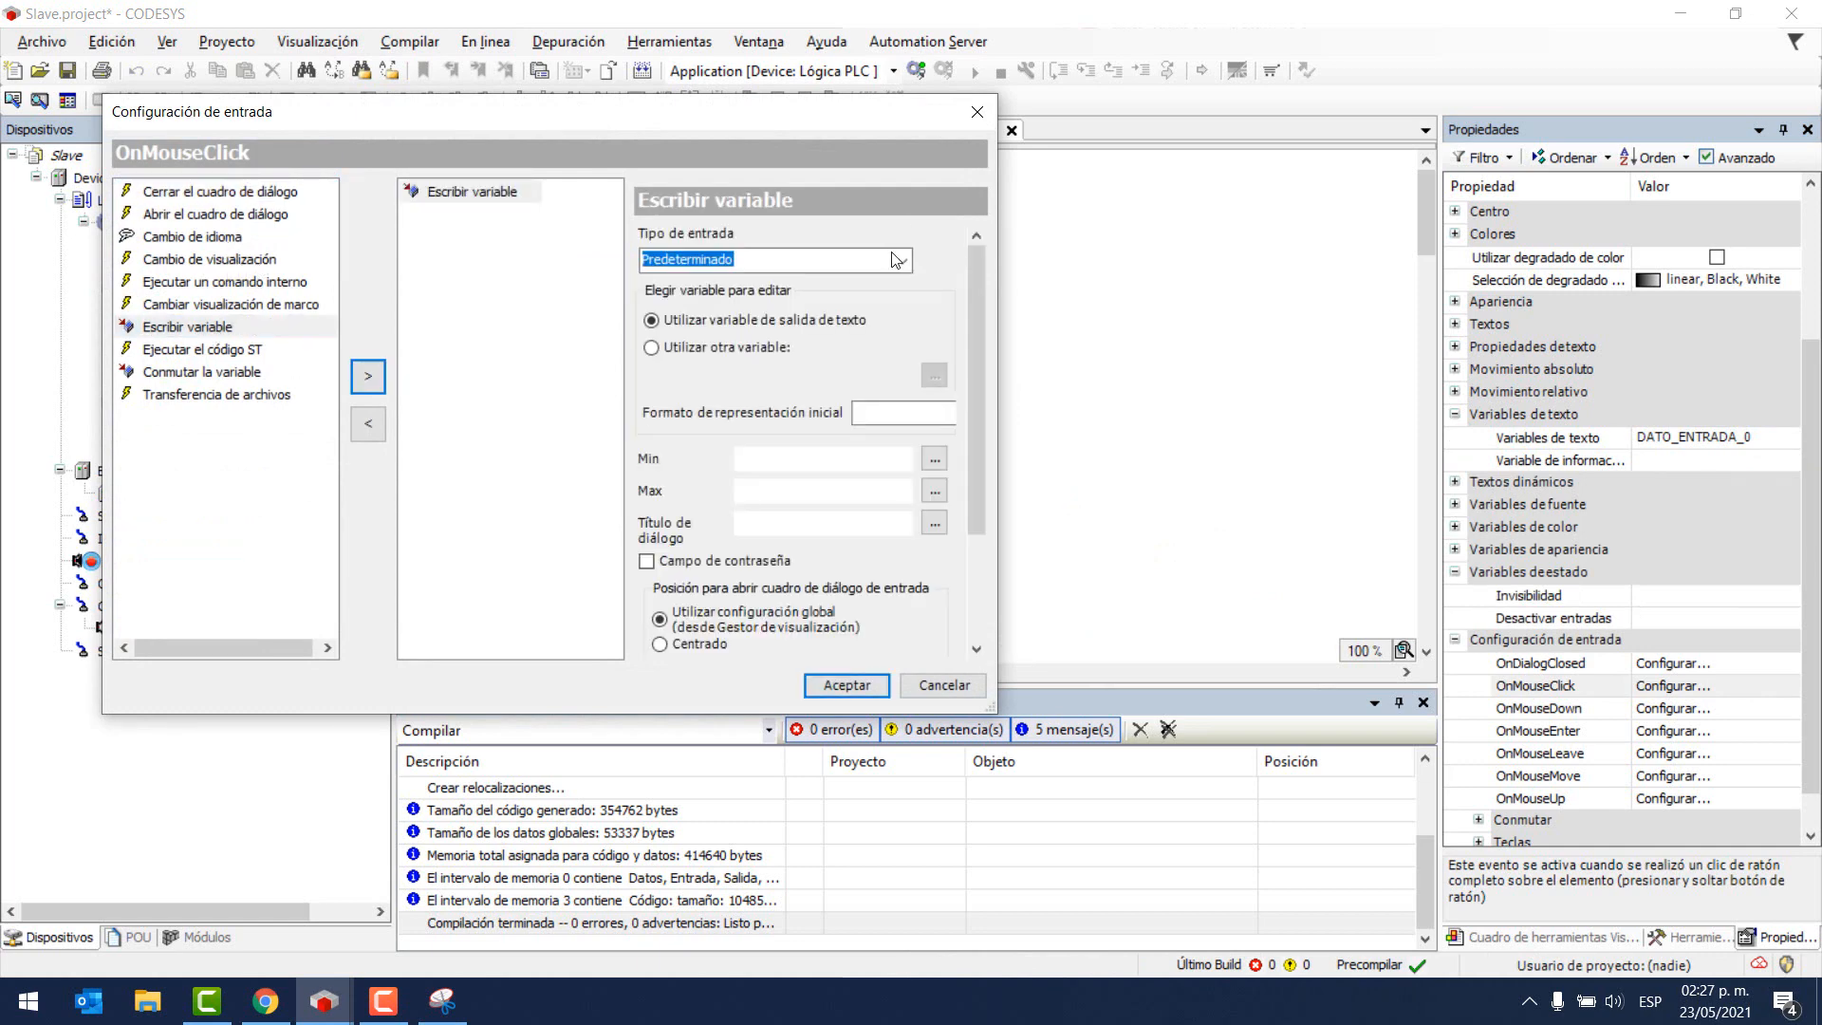
pyautogui.click(883, 261)
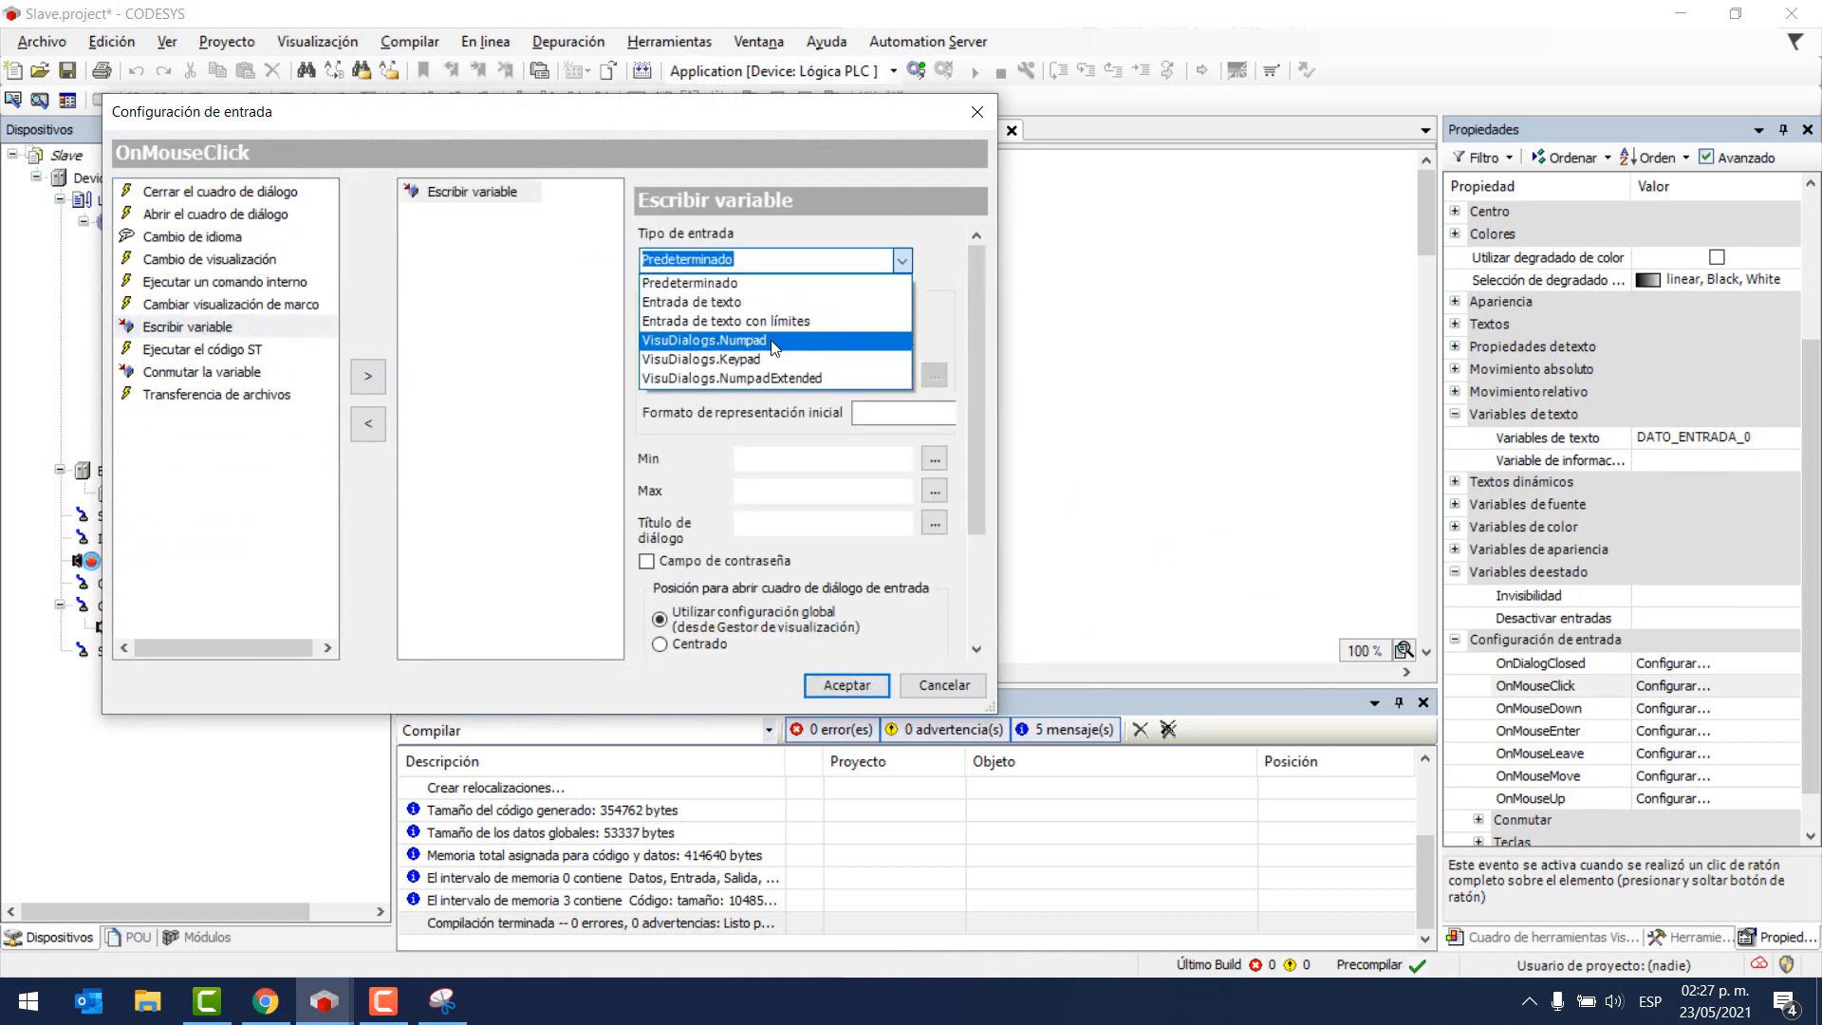
pyautogui.click(703, 366)
pyautogui.click(847, 686)
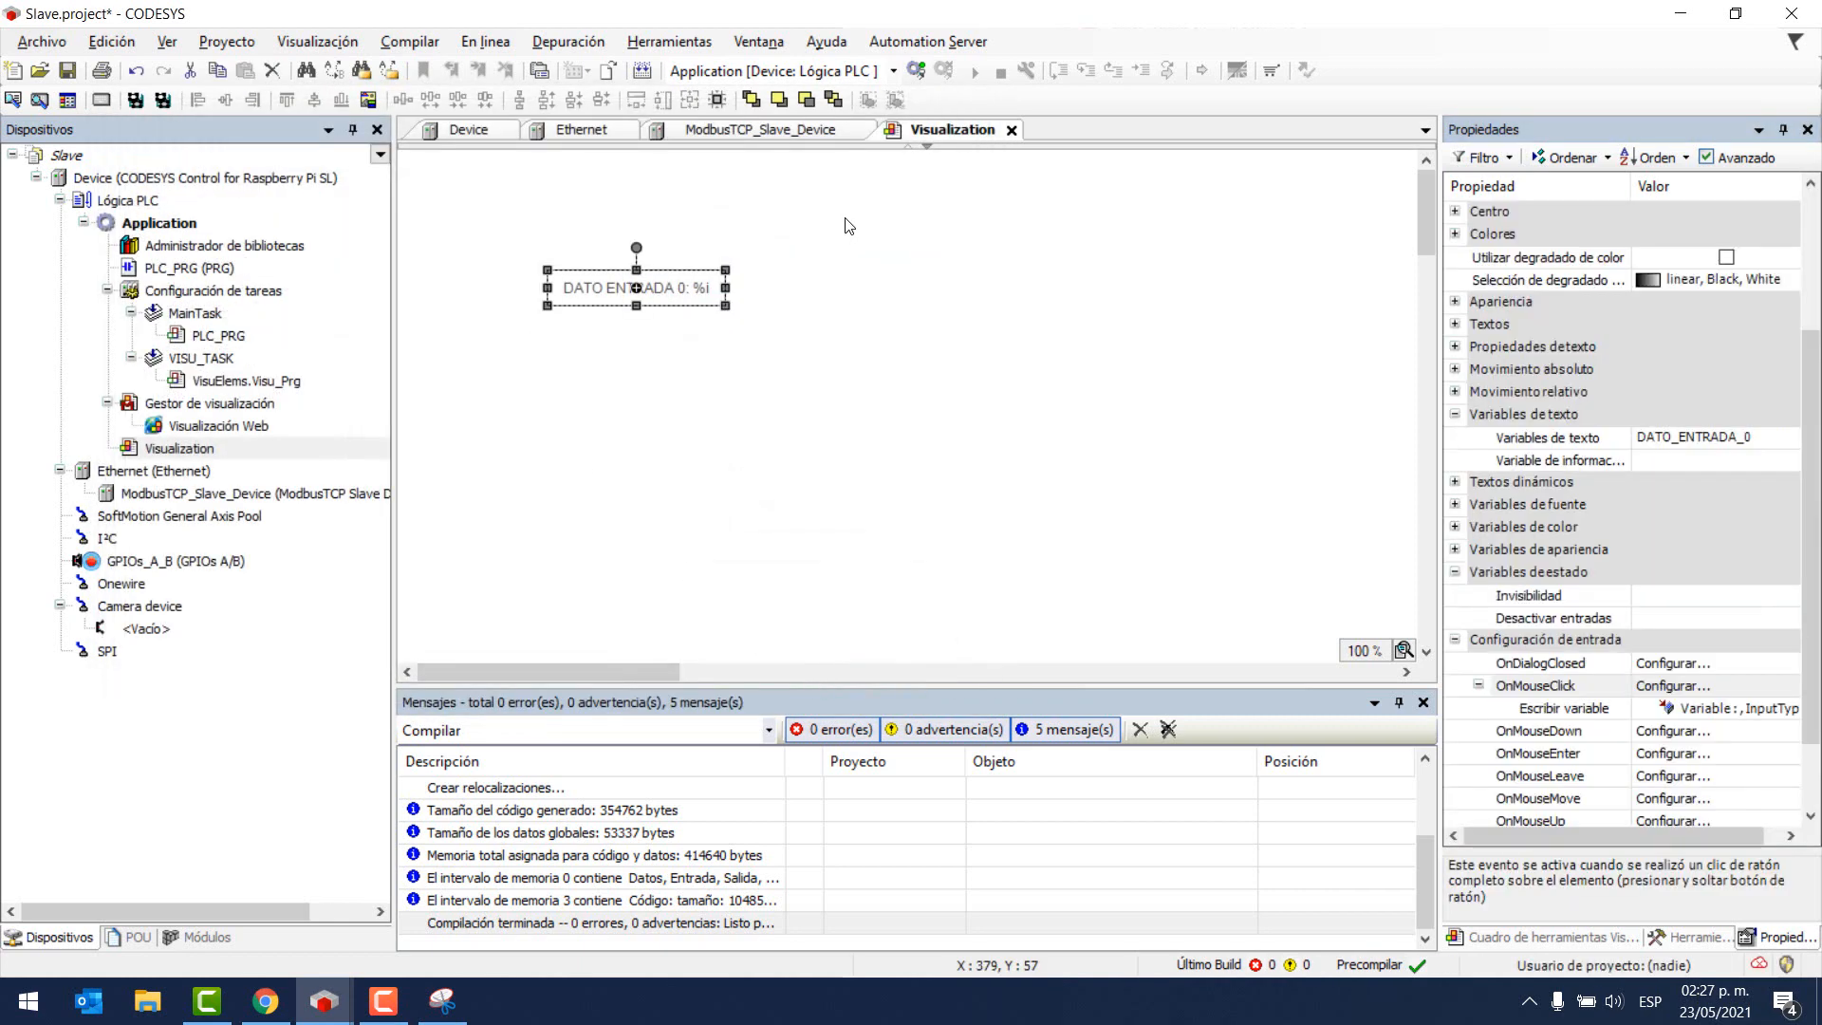
# - Duplicate the DATO ENTRADA 0 rectangle directly below the original and change the copy's text to DATO ENTRADA 1: %i
pyautogui.hotkey('ctrl', 'v')
pyautogui.moveTo(707, 314); pyautogui.dragTo(697, 354)
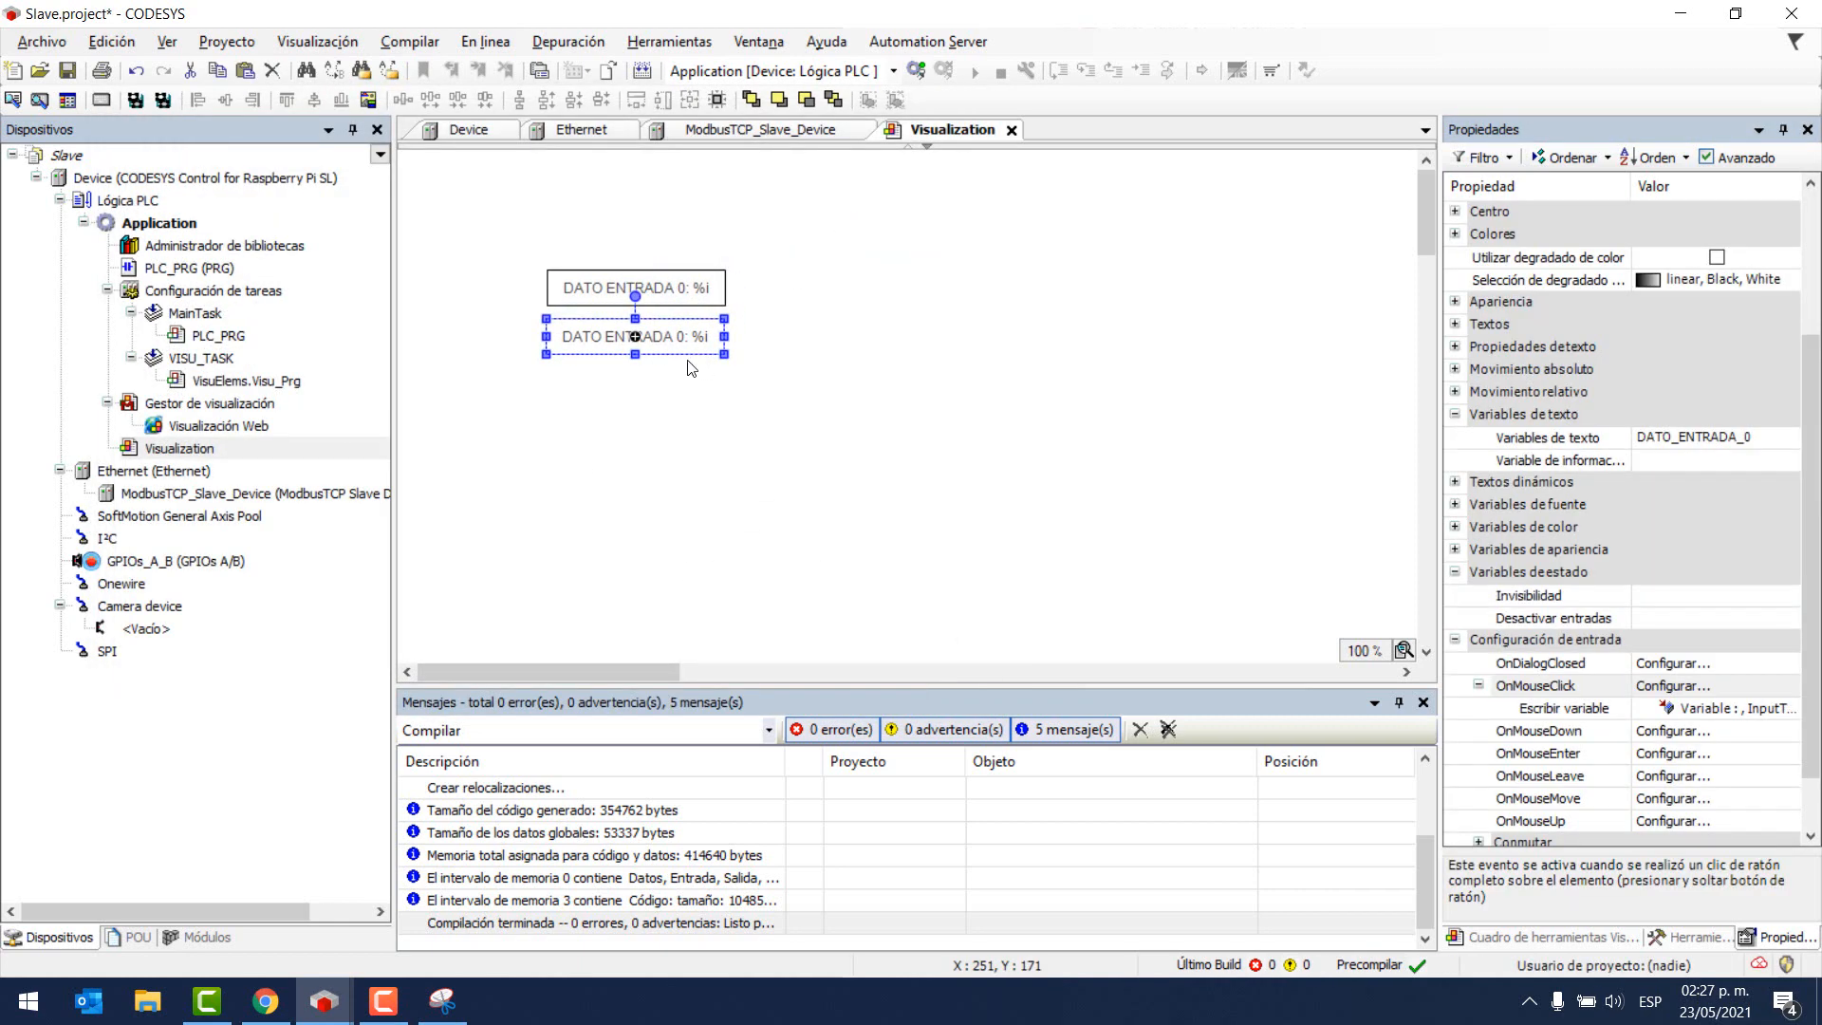
pyautogui.click(689, 362)
pyautogui.doubleClick(674, 344)
pyautogui.click(679, 342)
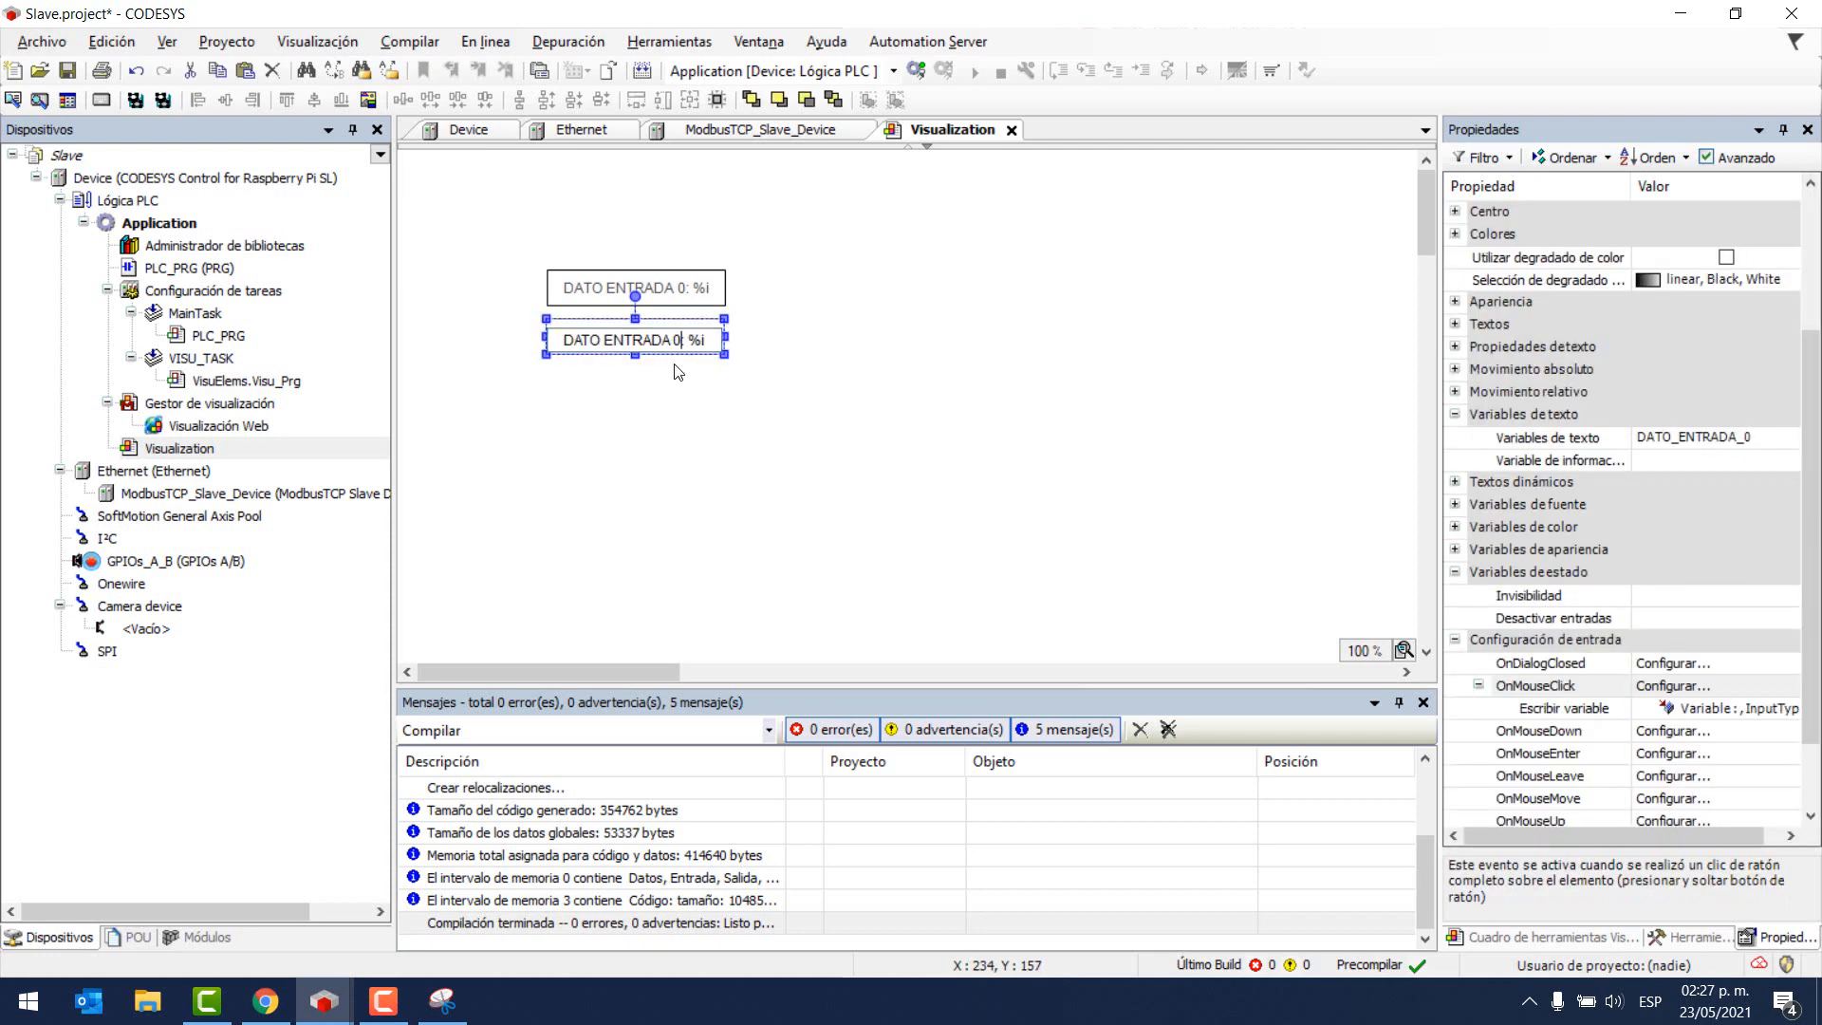
pyautogui.press('BackSpace')
pyautogui.write('1')
pyautogui.click(679, 427)
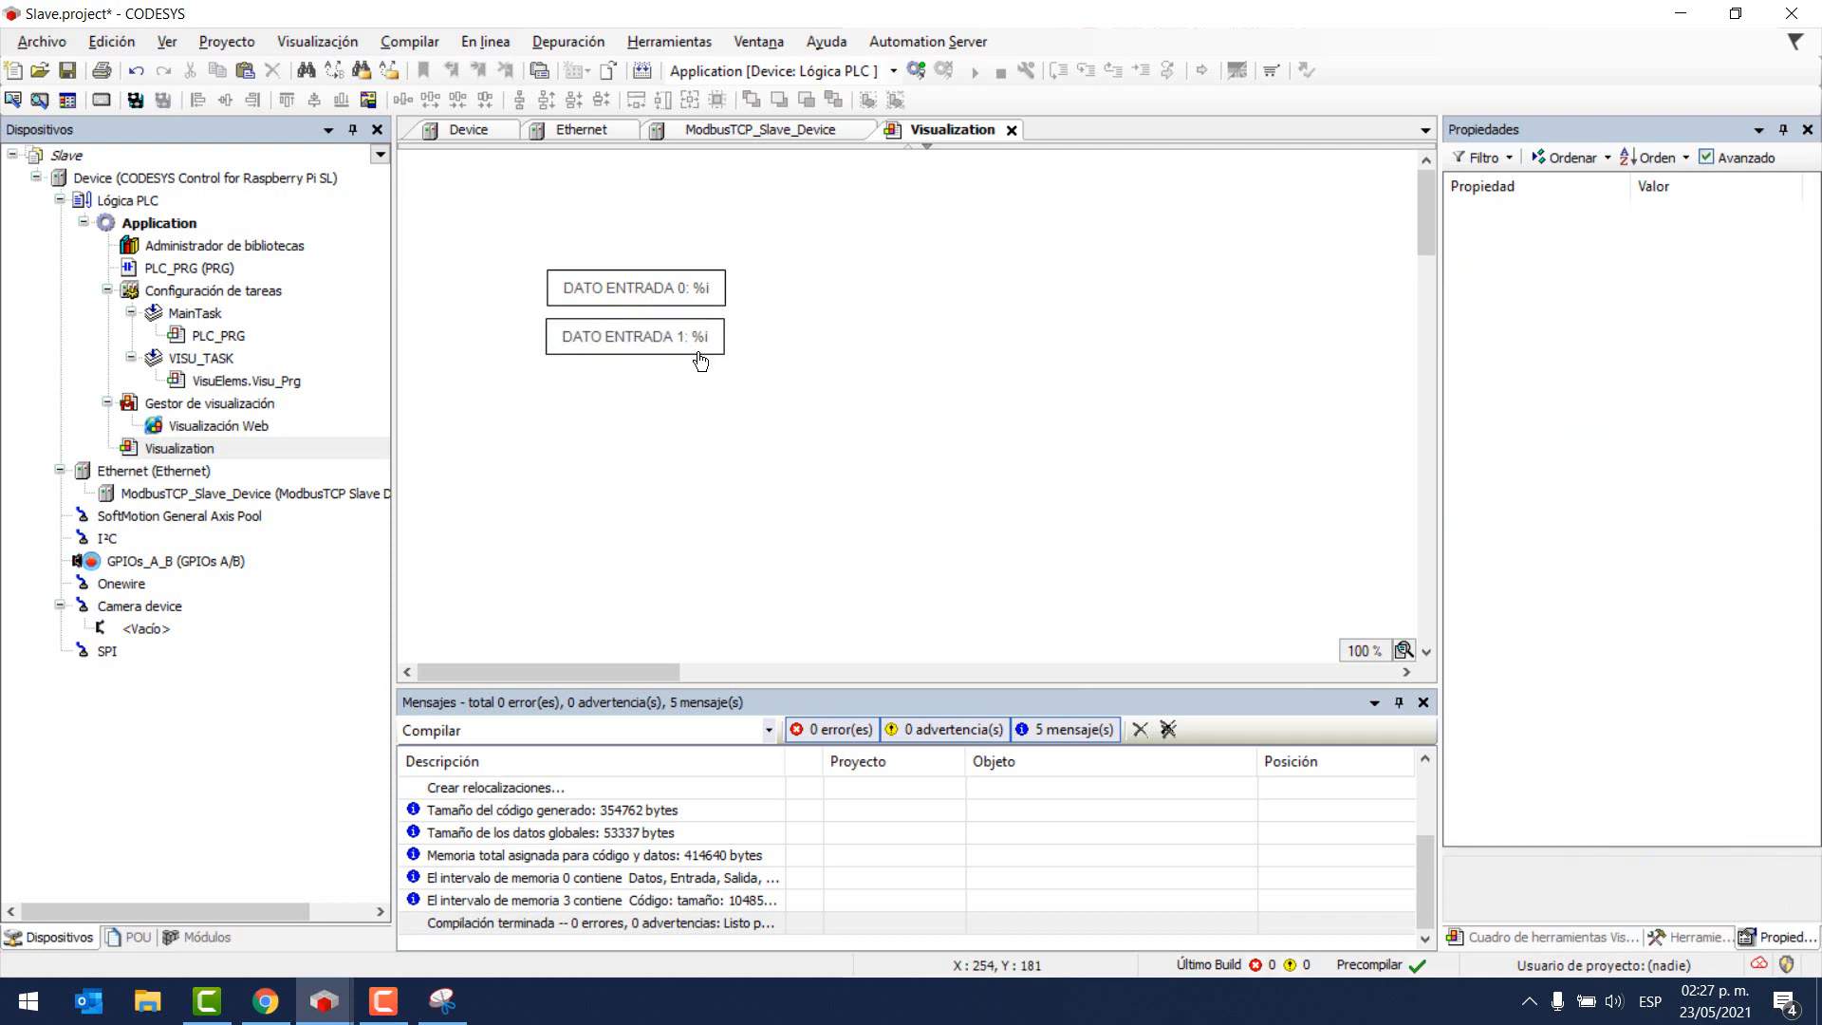
# - Set the text variable of the DATO ENTRADA 1 rectangle to DATO_ENTRADA_1
pyautogui.click(700, 350)
pyautogui.click(1758, 439)
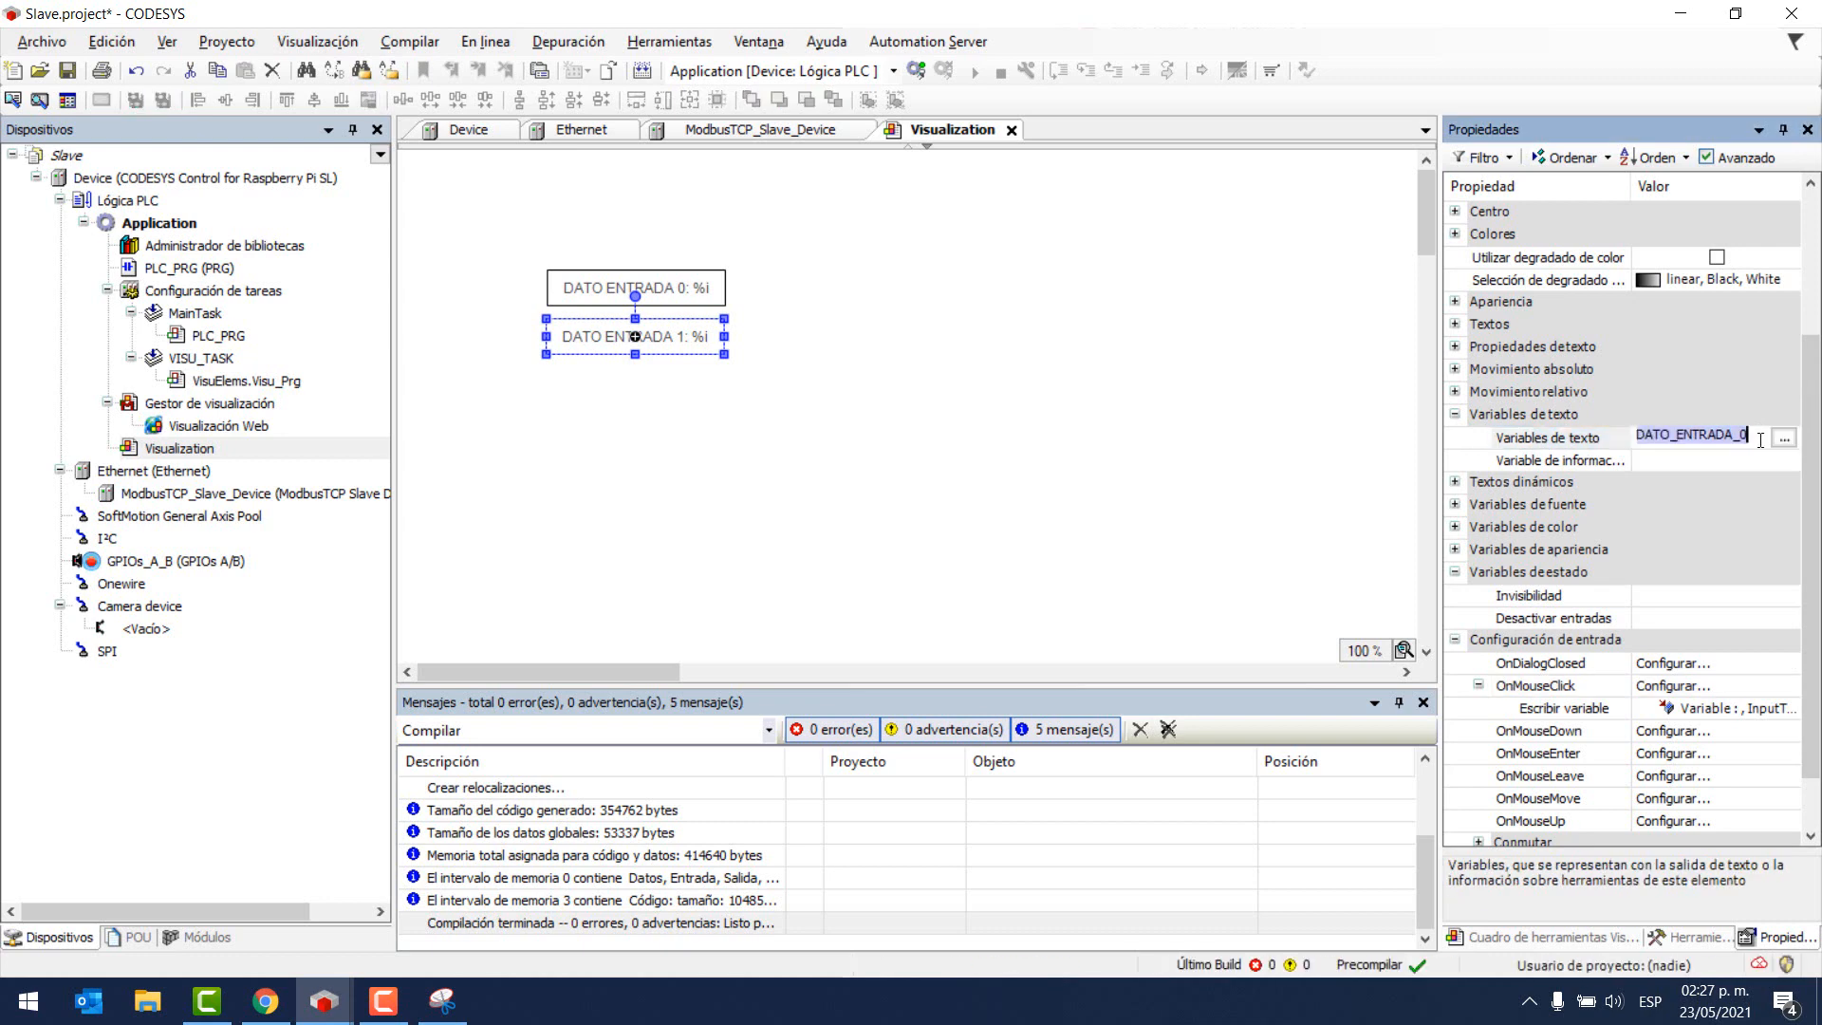
pyautogui.click(1759, 440)
pyautogui.press('BackSpace')
pyautogui.write('1')
pyautogui.press('Return')
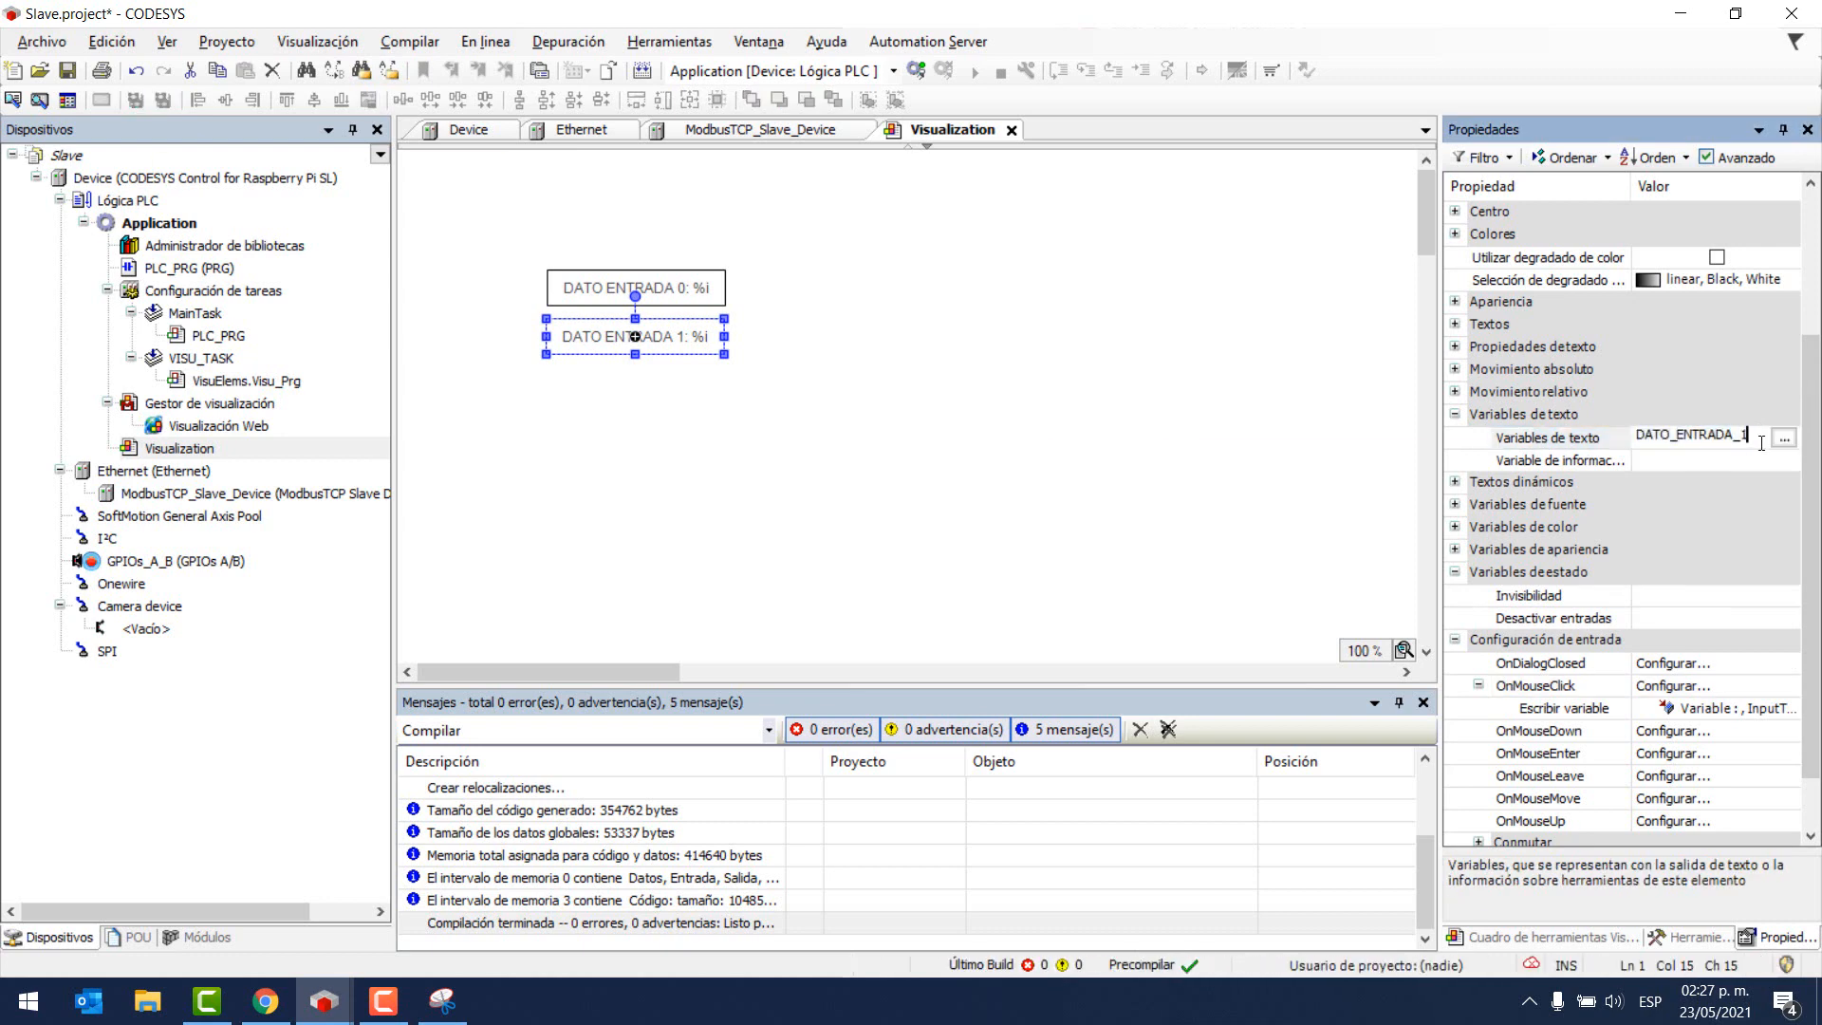
# - Duplicate both DATO ENTRADA rectangles and place the copies beside the originals as a second column to the right
pyautogui.moveTo(513, 398); pyautogui.dragTo(775, 228)
pyautogui.hotkey('ctrl', 'v')
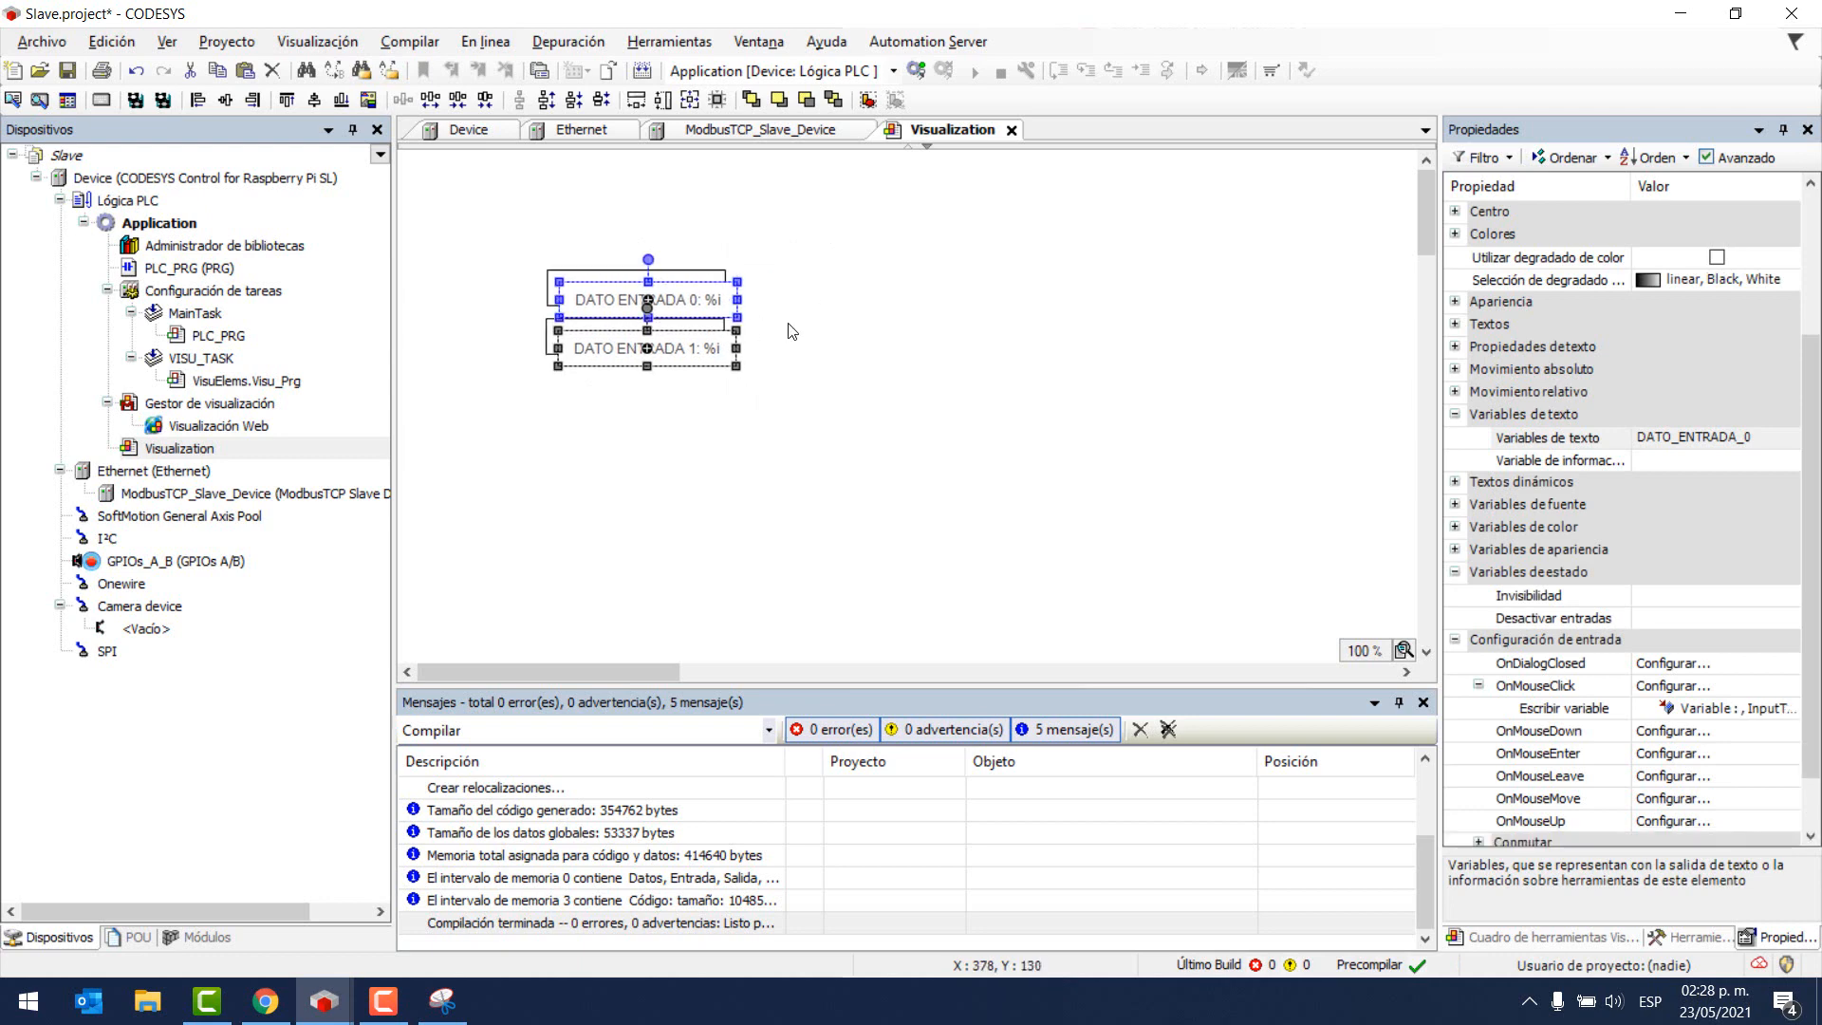
pyautogui.moveTo(703, 283); pyautogui.dragTo(910, 270)
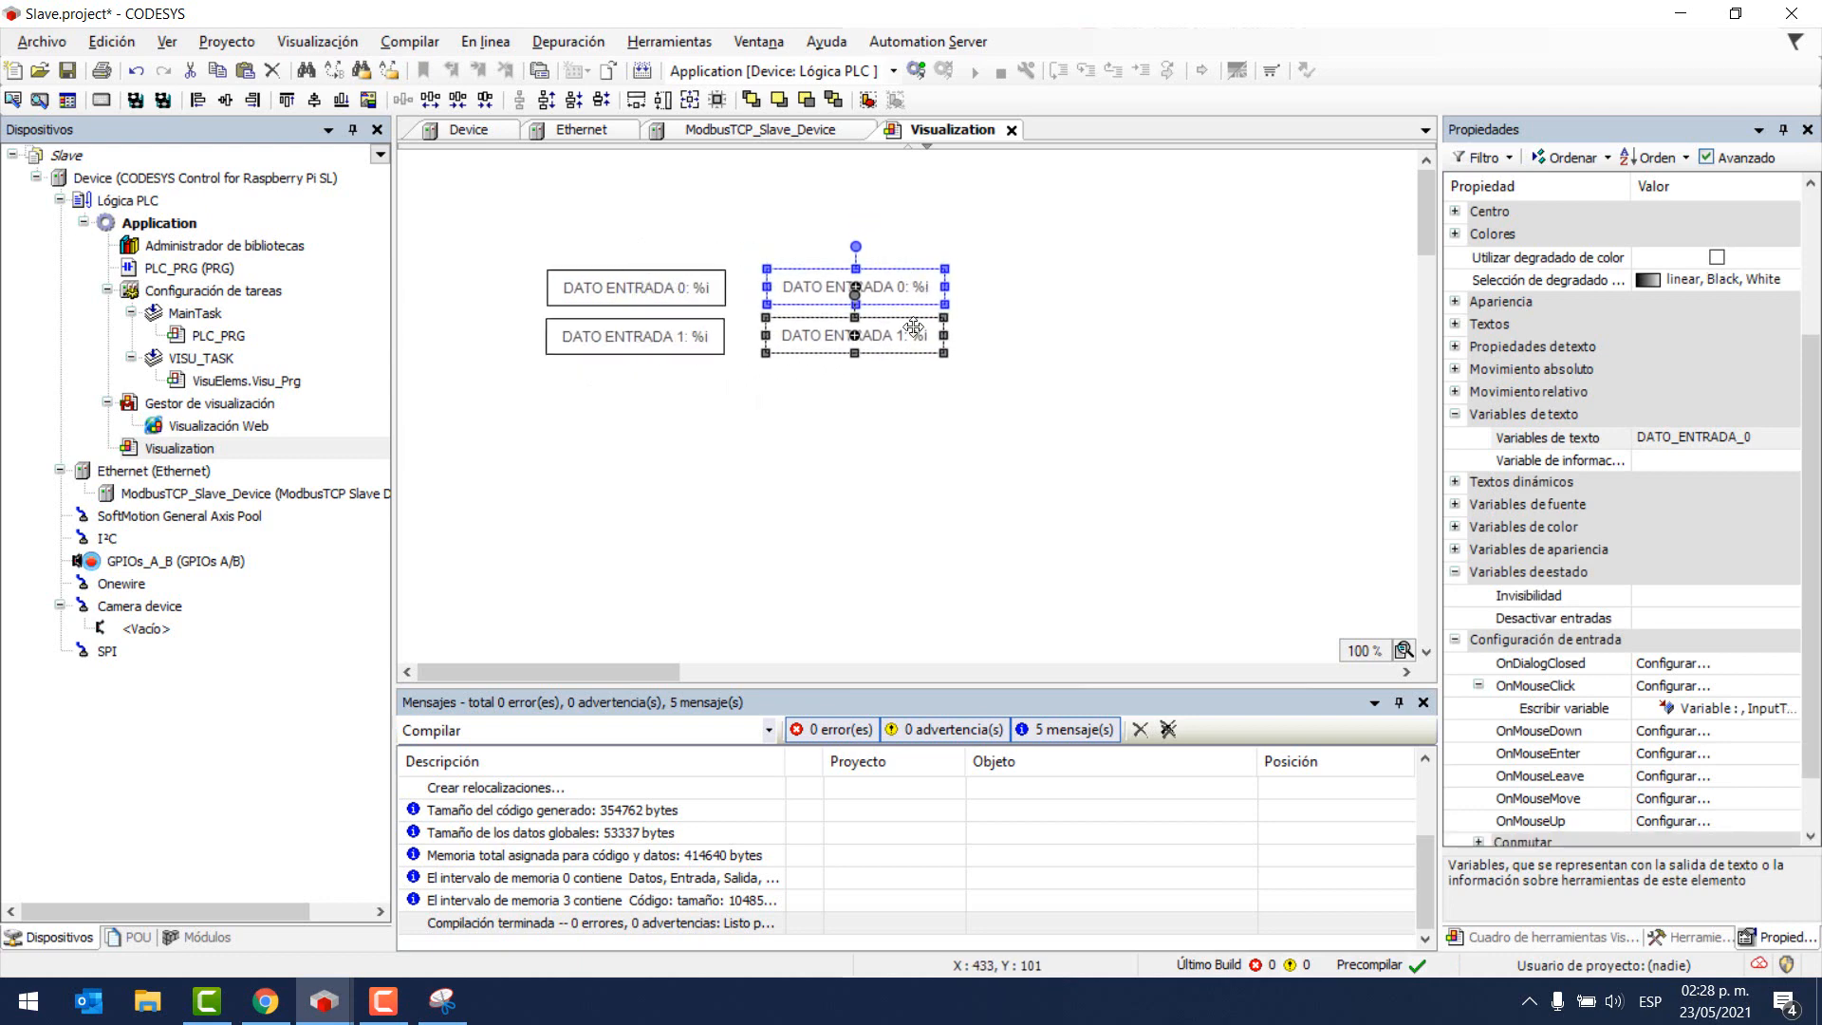
# - Change the texts of the two copied rectangles to DATO SALIDA 0: %i and DATO SALIDA 1: %i
pyautogui.click(874, 312)
pyautogui.click(869, 292)
pyautogui.doubleClick(870, 291)
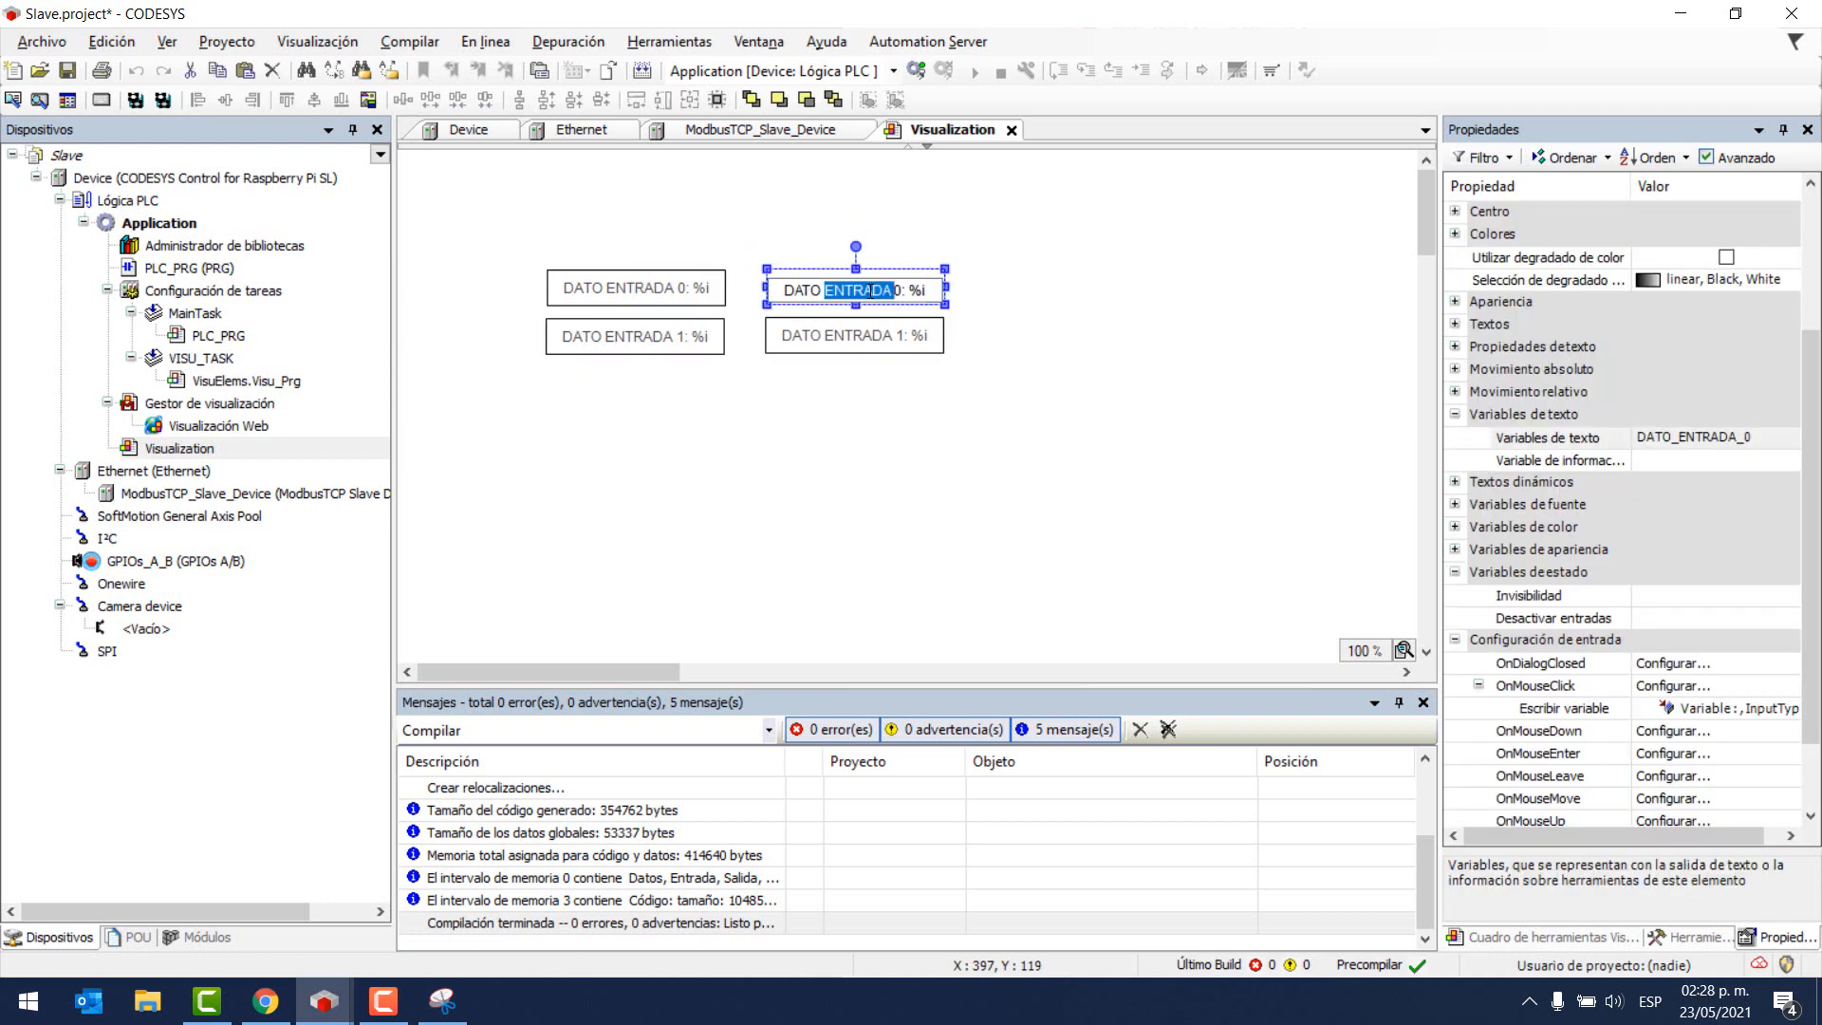
pyautogui.press('capslock')
pyautogui.write('SALID')
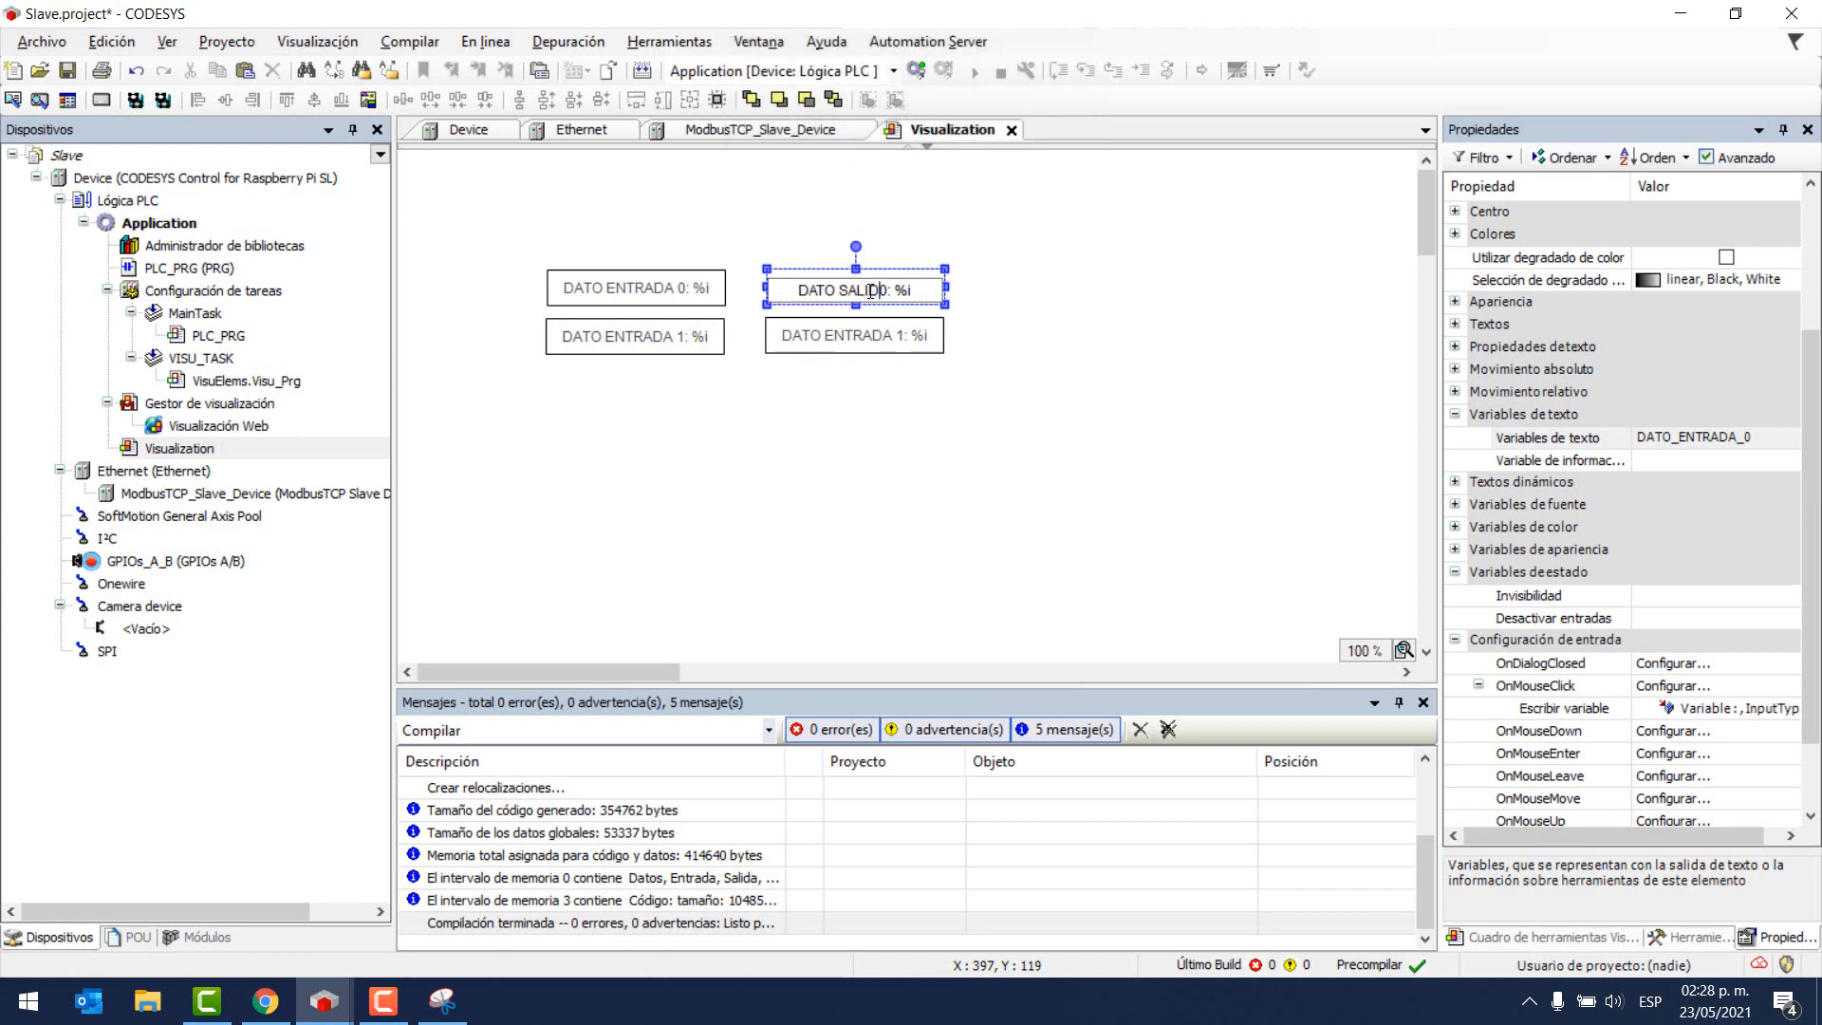
pyautogui.write('A')
pyautogui.click(892, 407)
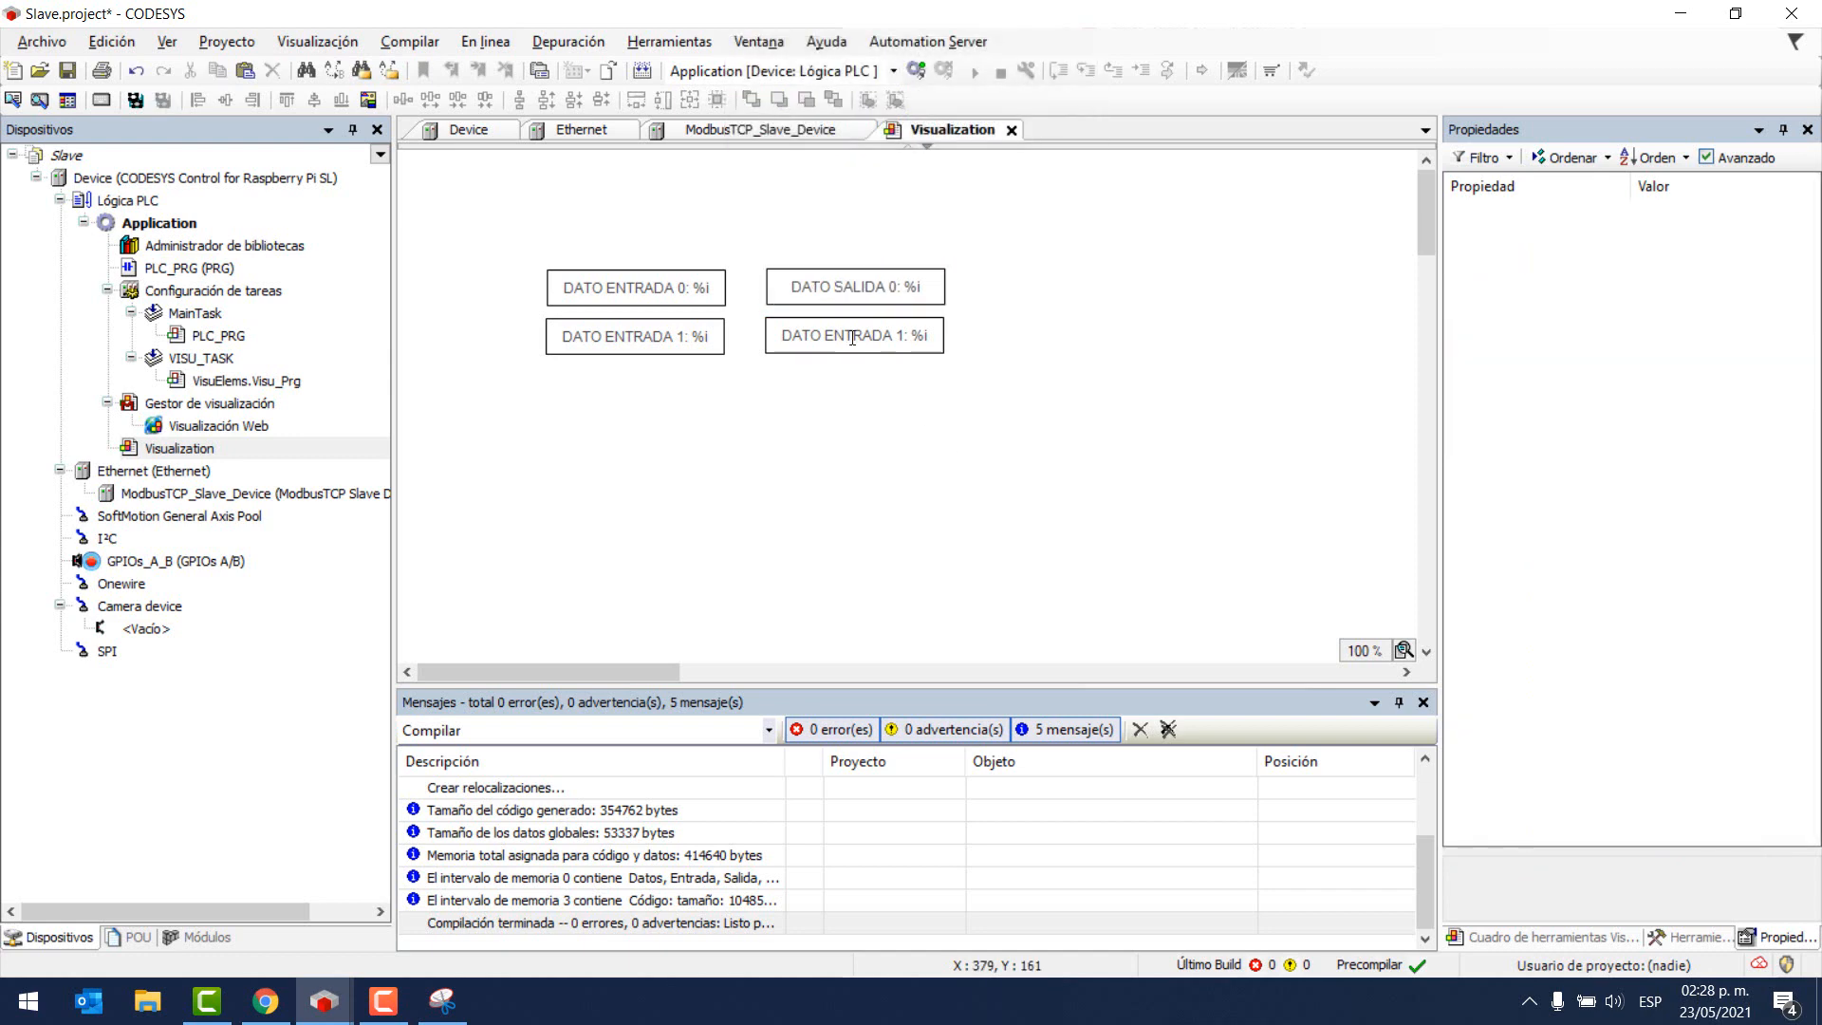
pyautogui.click(853, 339)
pyautogui.doubleClick(852, 339)
pyautogui.write('SALIDA')
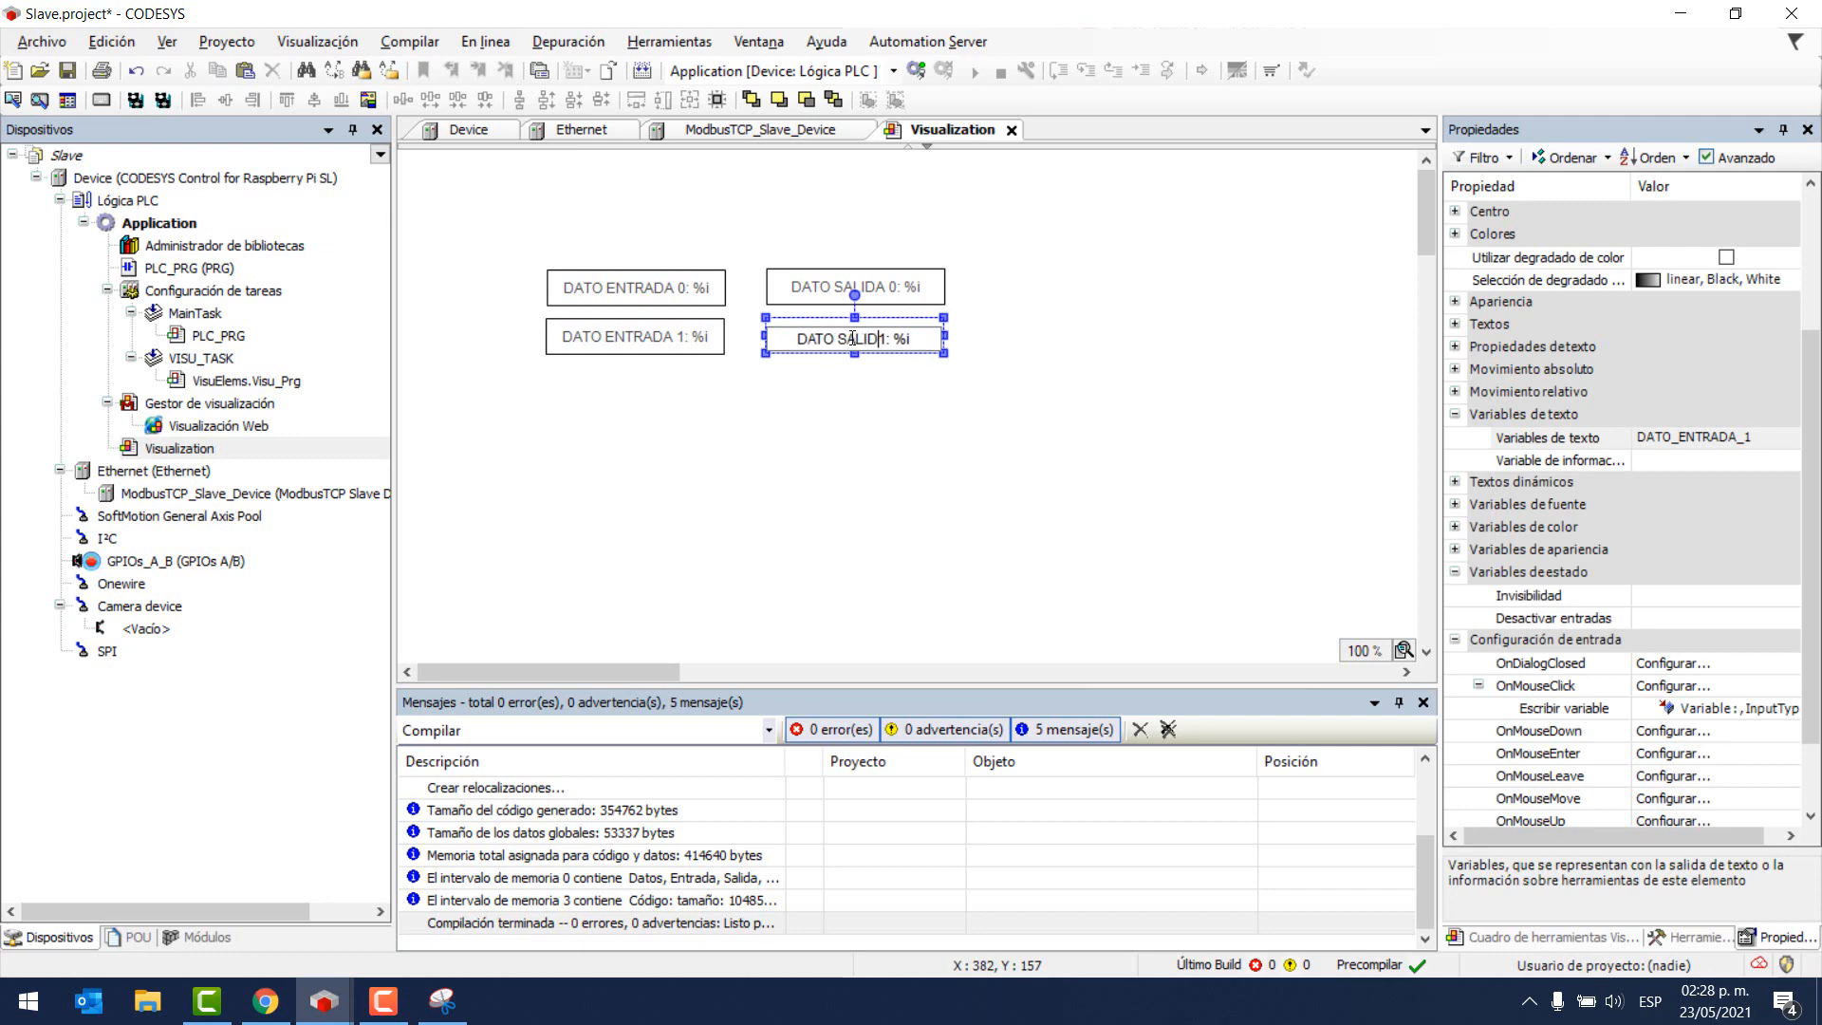
pyautogui.click(900, 467)
# - Set the text variable of the DATO SALIDA 0 rectangle to DATO_SALIDA_0
pyautogui.click(854, 287)
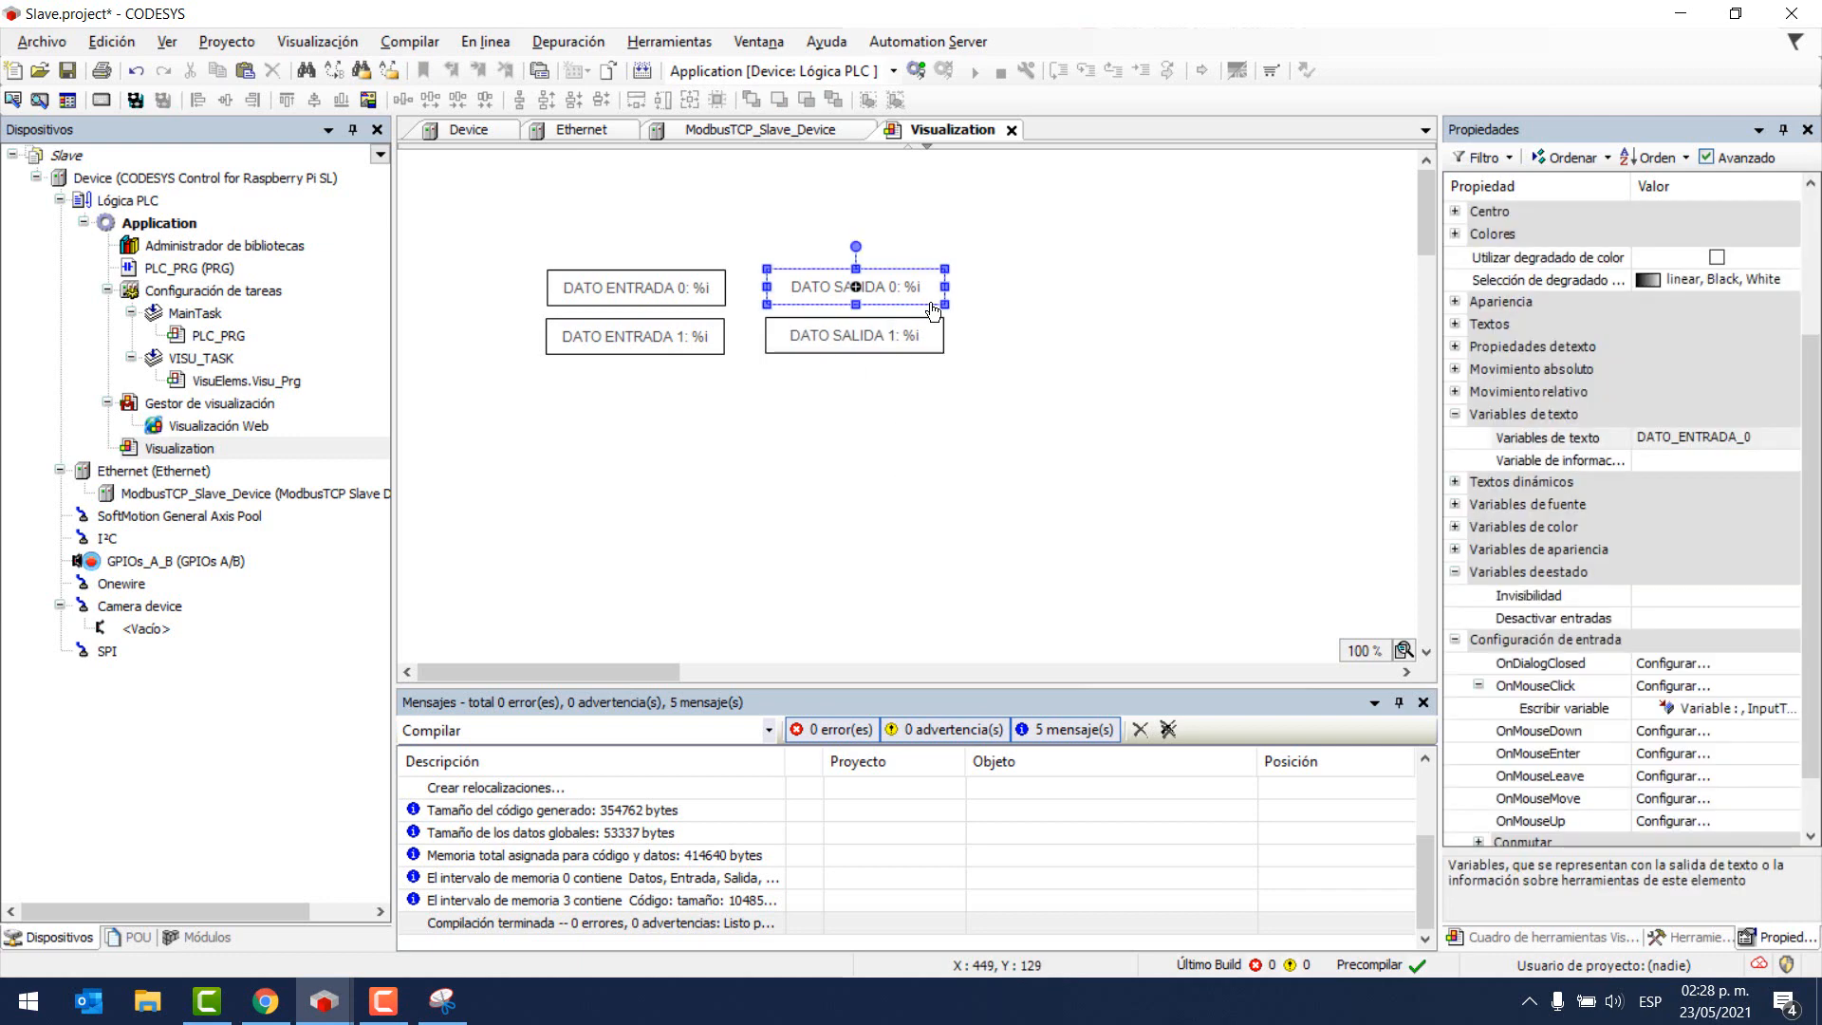
pyautogui.click(1733, 436)
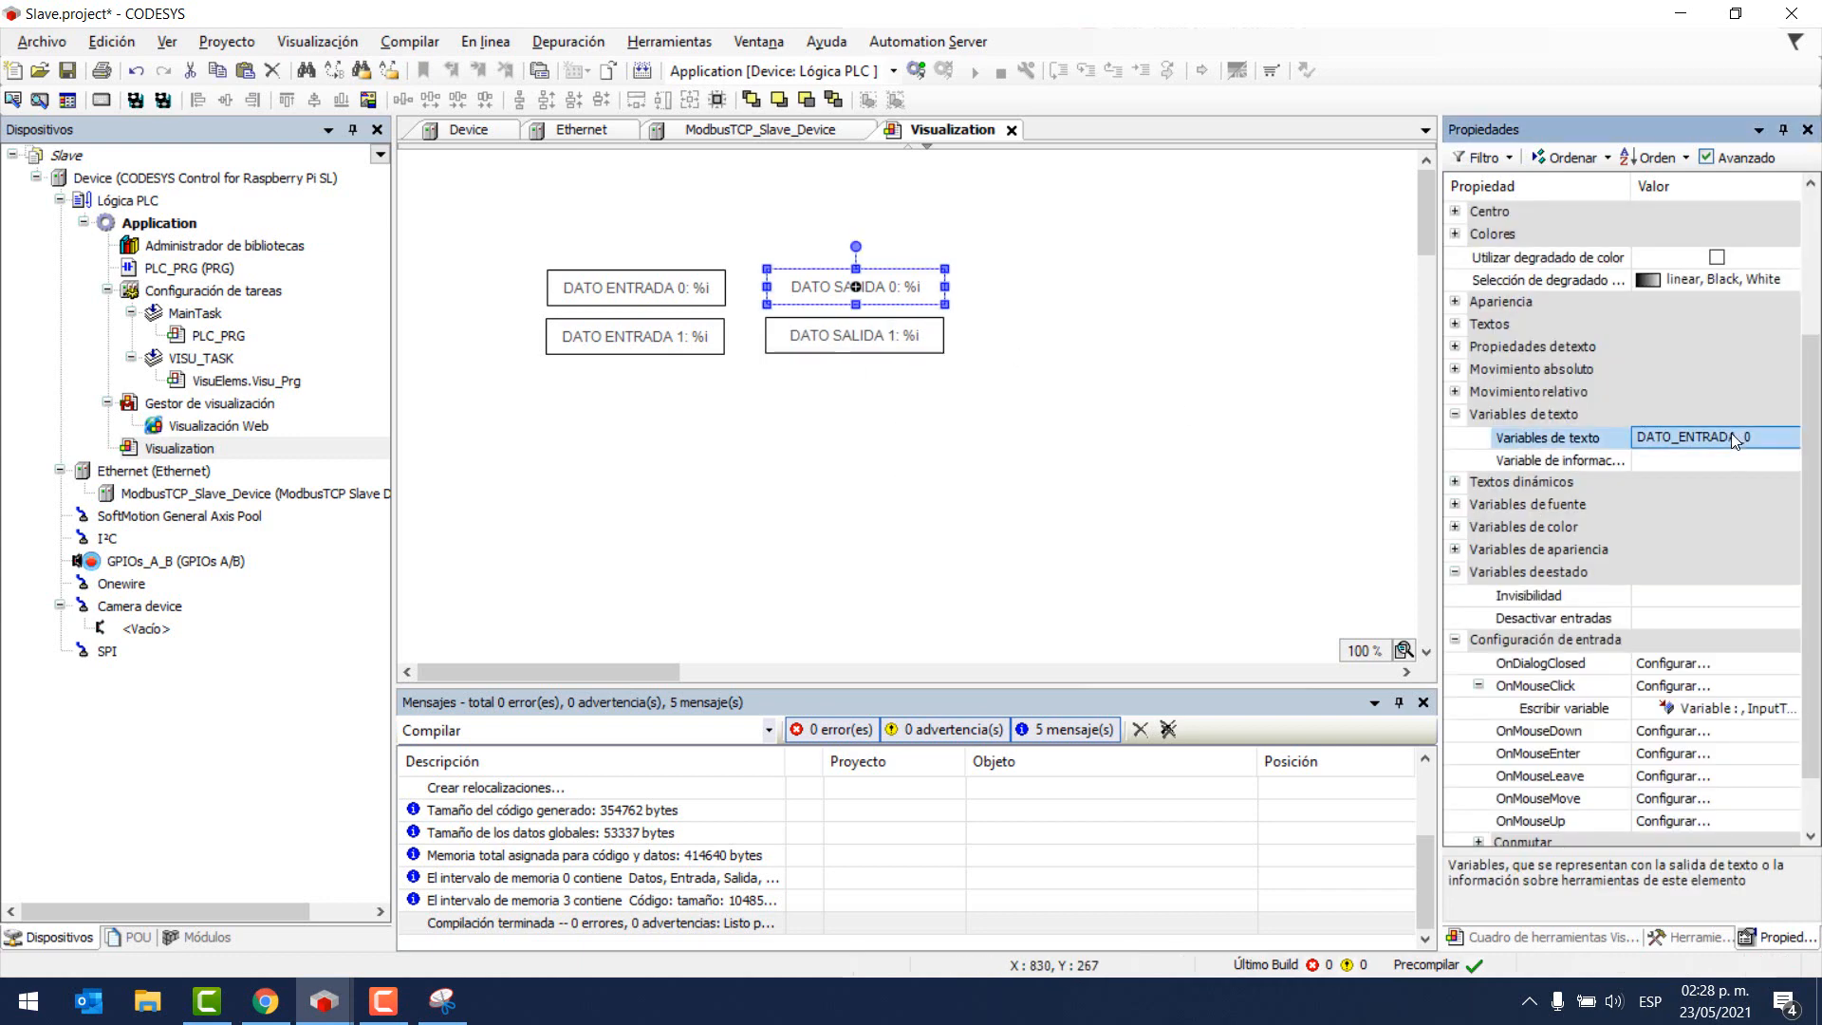
pyautogui.click(1728, 437)
pyautogui.click(1694, 439)
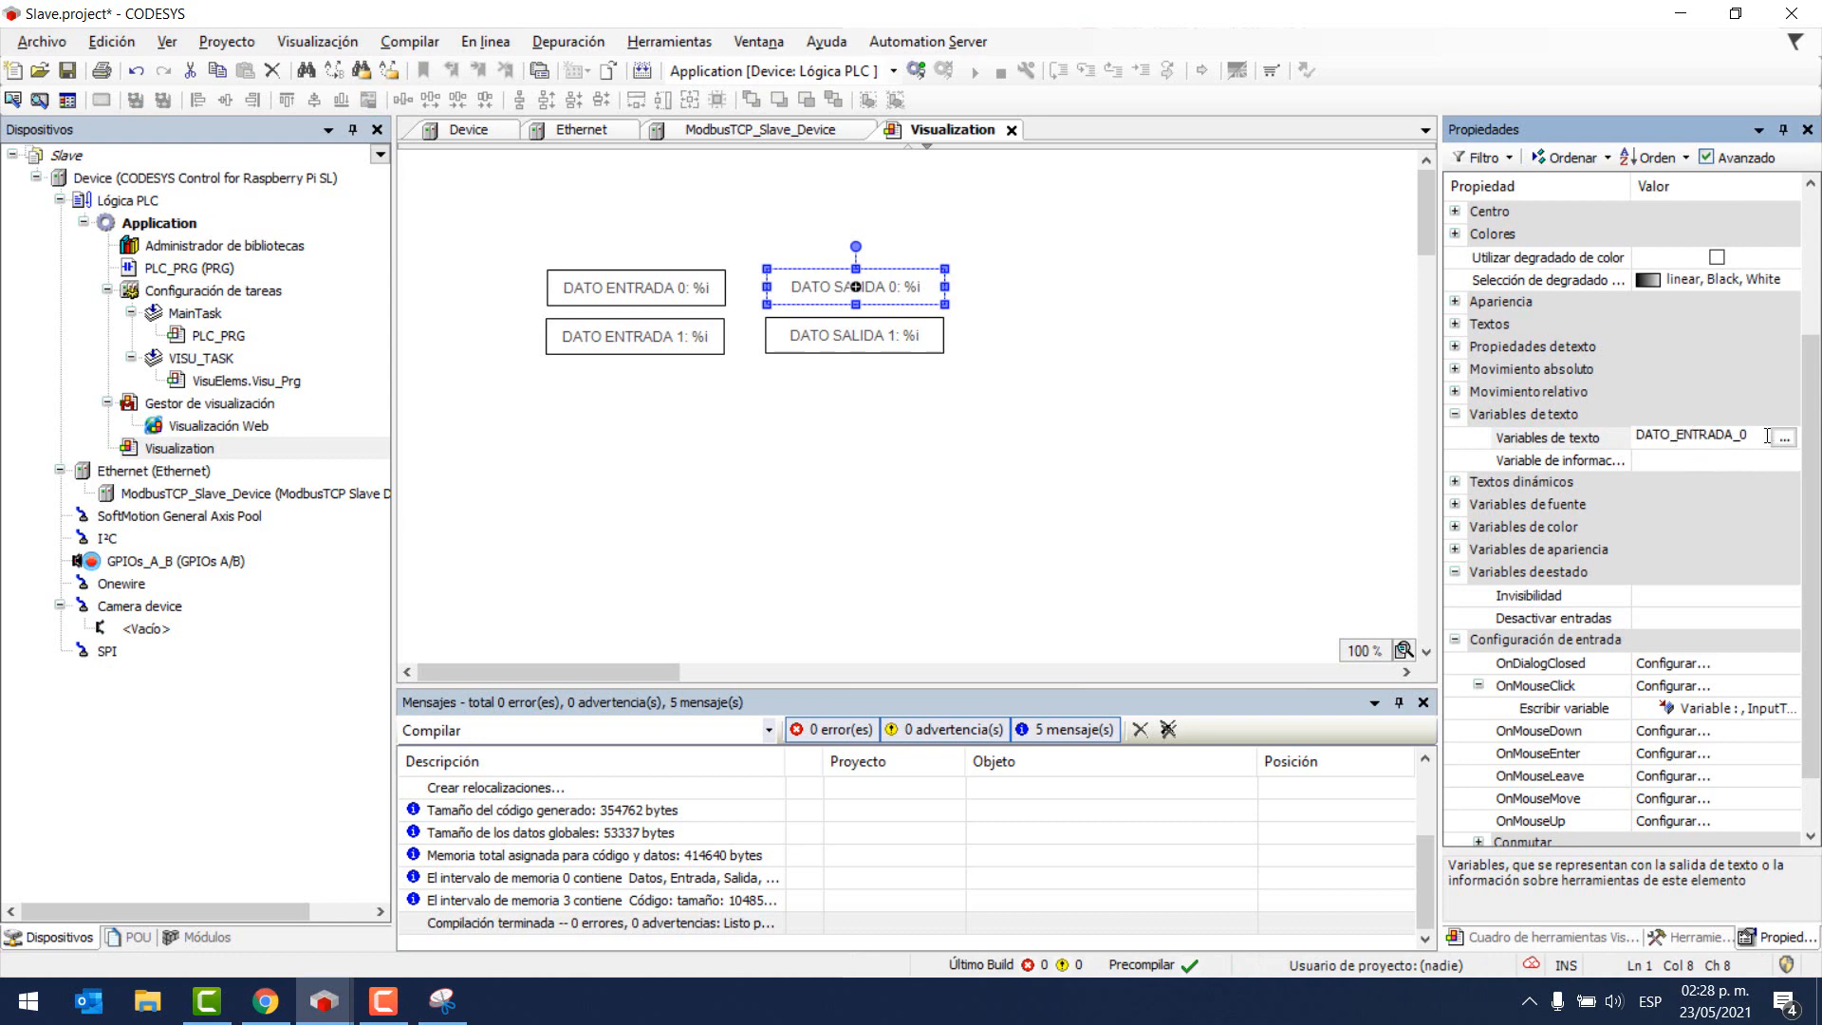
pyautogui.moveTo(1767, 436); pyautogui.dragTo(1668, 436)
pyautogui.write('SALIDA')
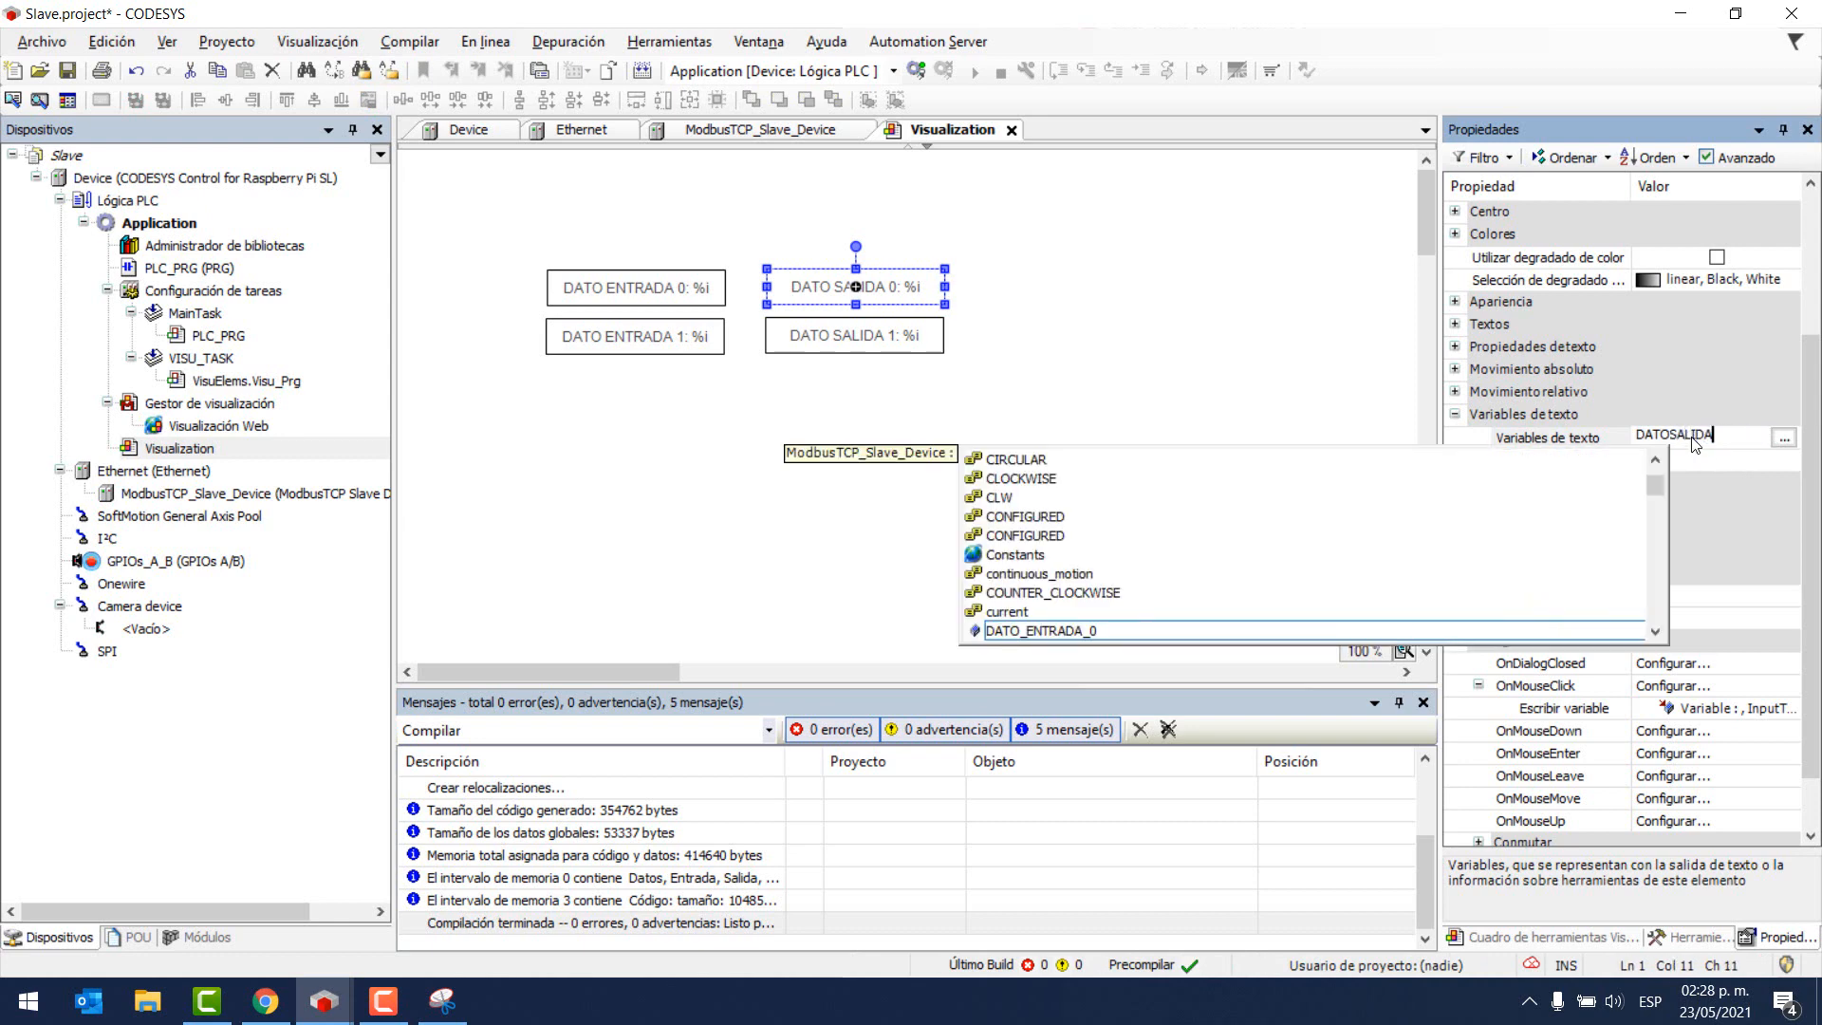
pyautogui.press('BackSpace')
pyautogui.press('BackSpace')
pyautogui.press('BackSpace')
pyautogui.press('BackSpace')
pyautogui.press('BackSpace')
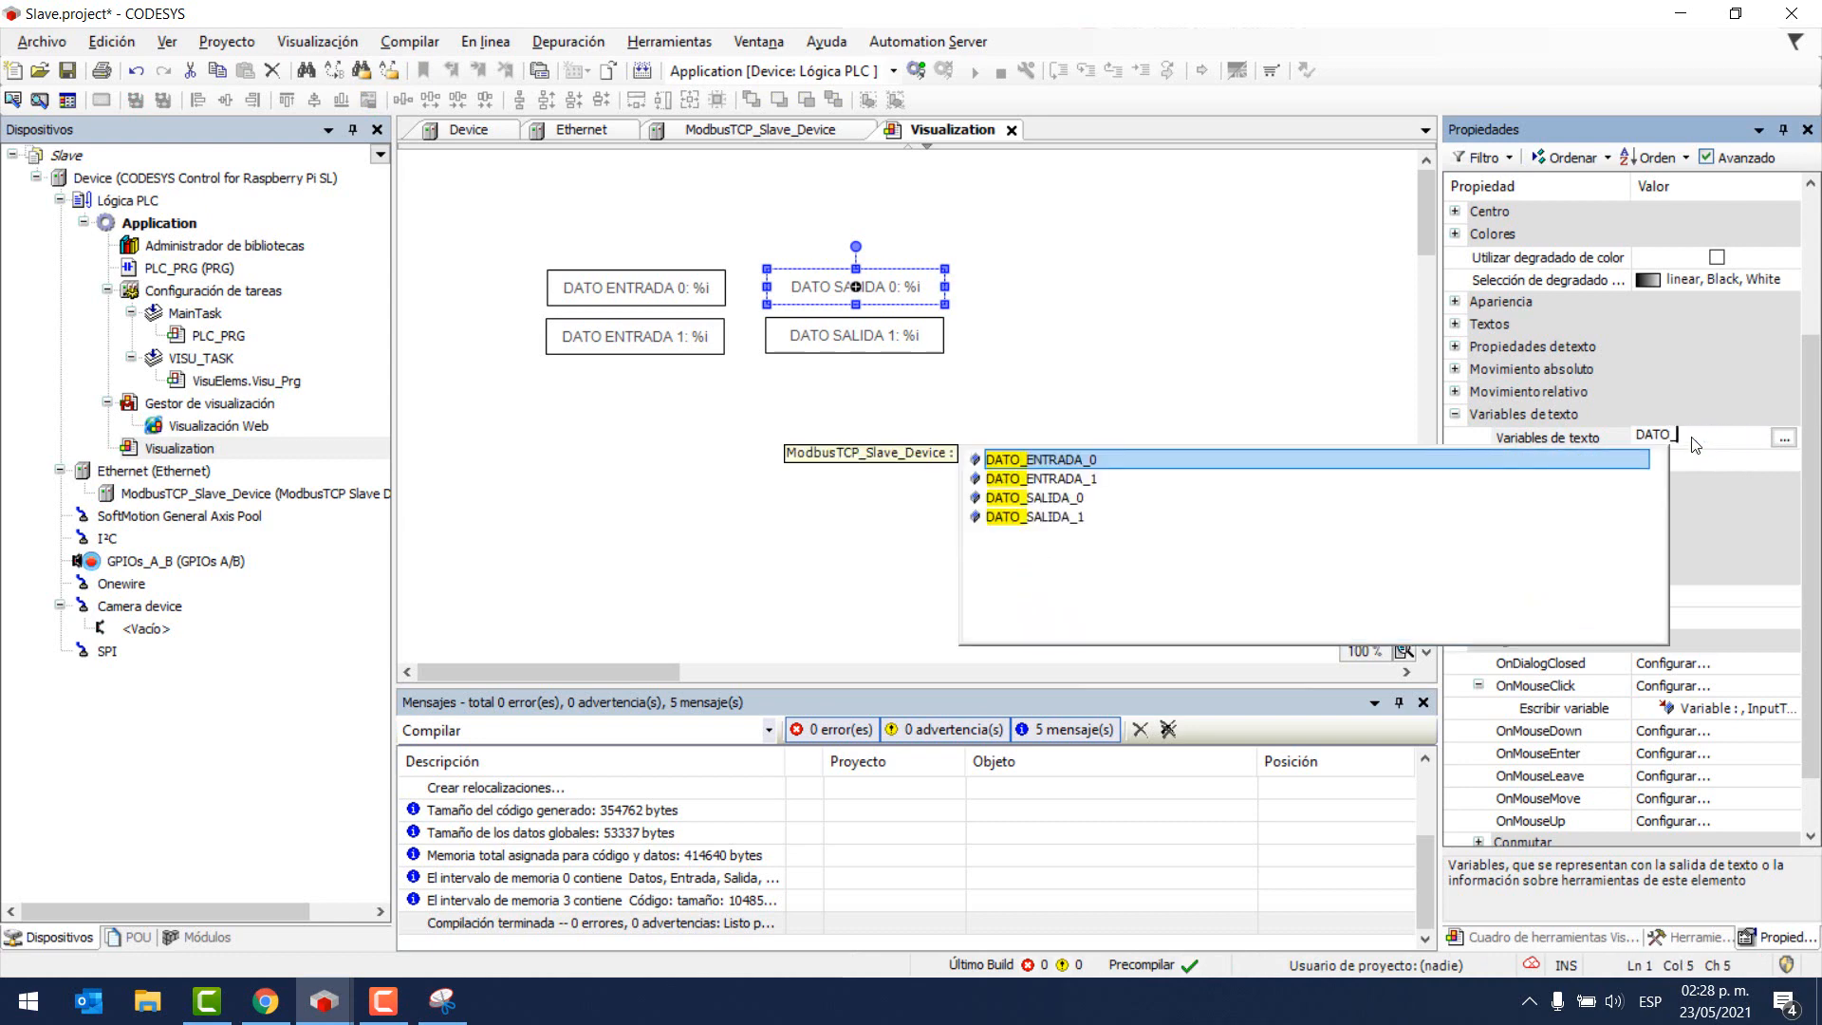
pyautogui.write('S')
pyautogui.press('Down')
pyautogui.press('Up')
pyautogui.press('Return')
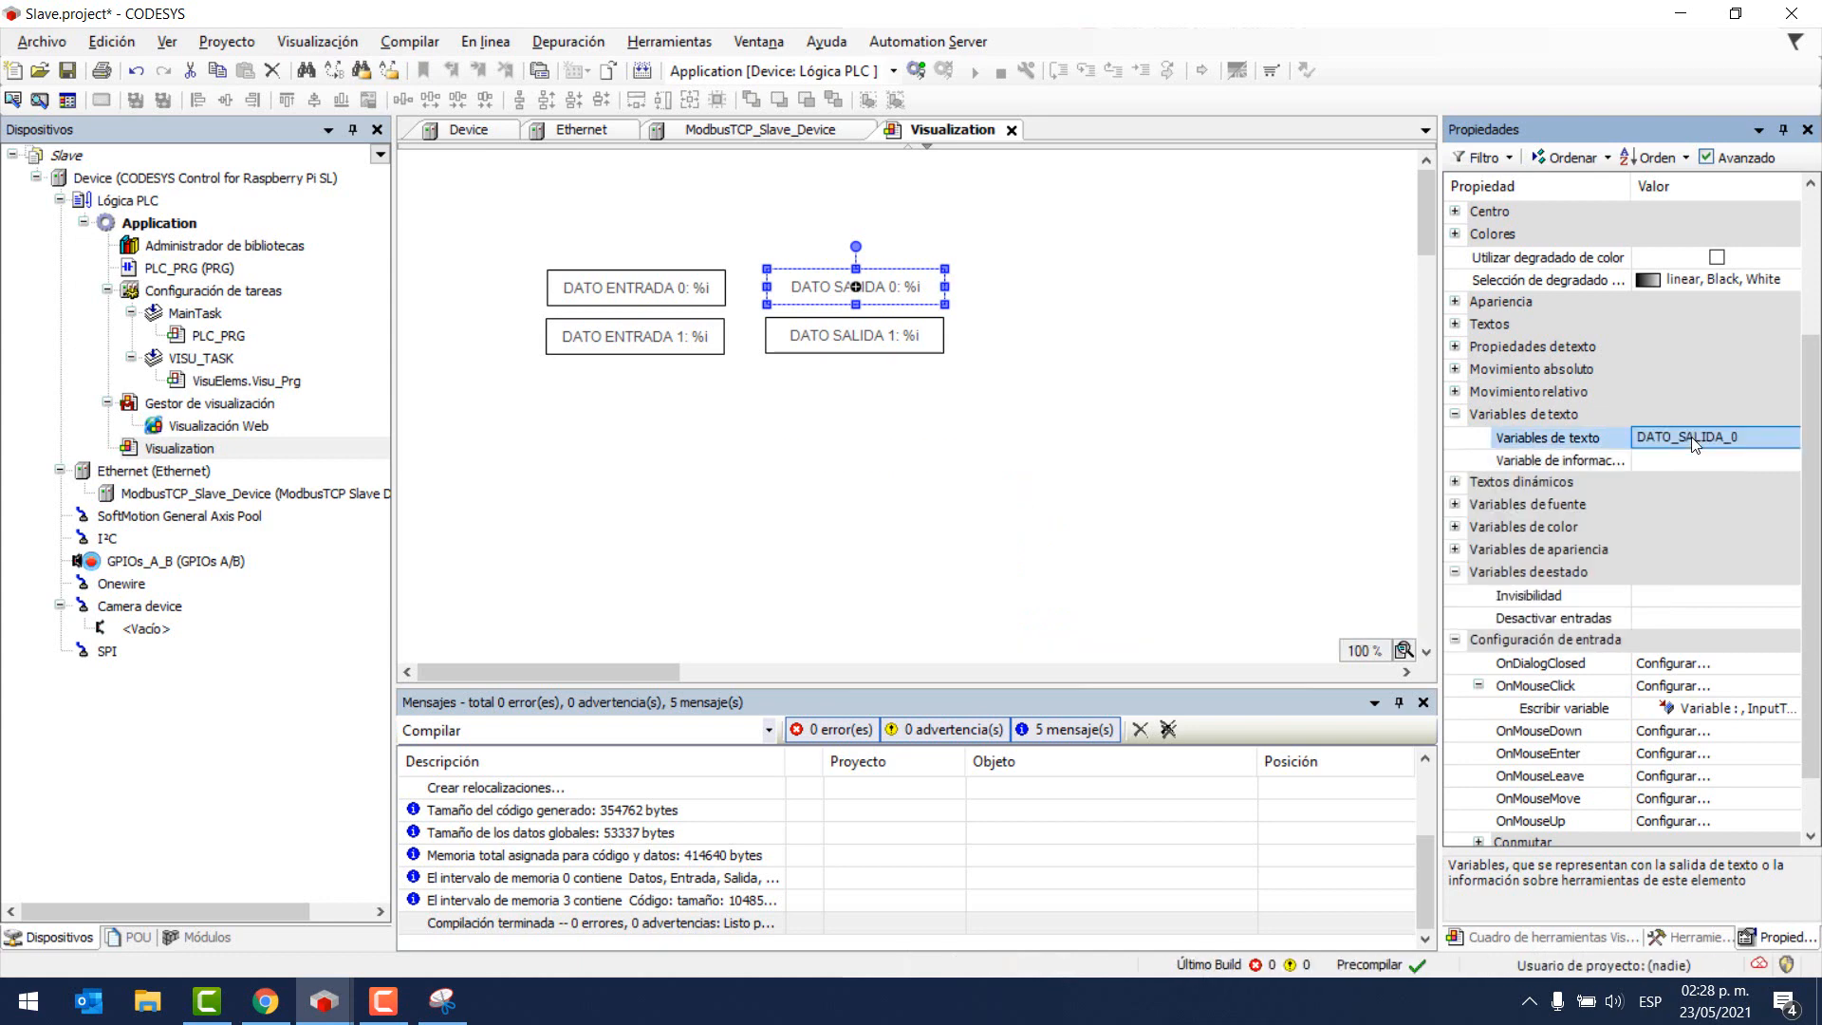
# - Reuse the DATO SALIDA 0 rectangle's variable name to set the DATO SALIDA 1 rectangle's text variable to DATO_SALIDA_1
pyautogui.click(1694, 439)
pyautogui.hotkey('ctrl', 'c')
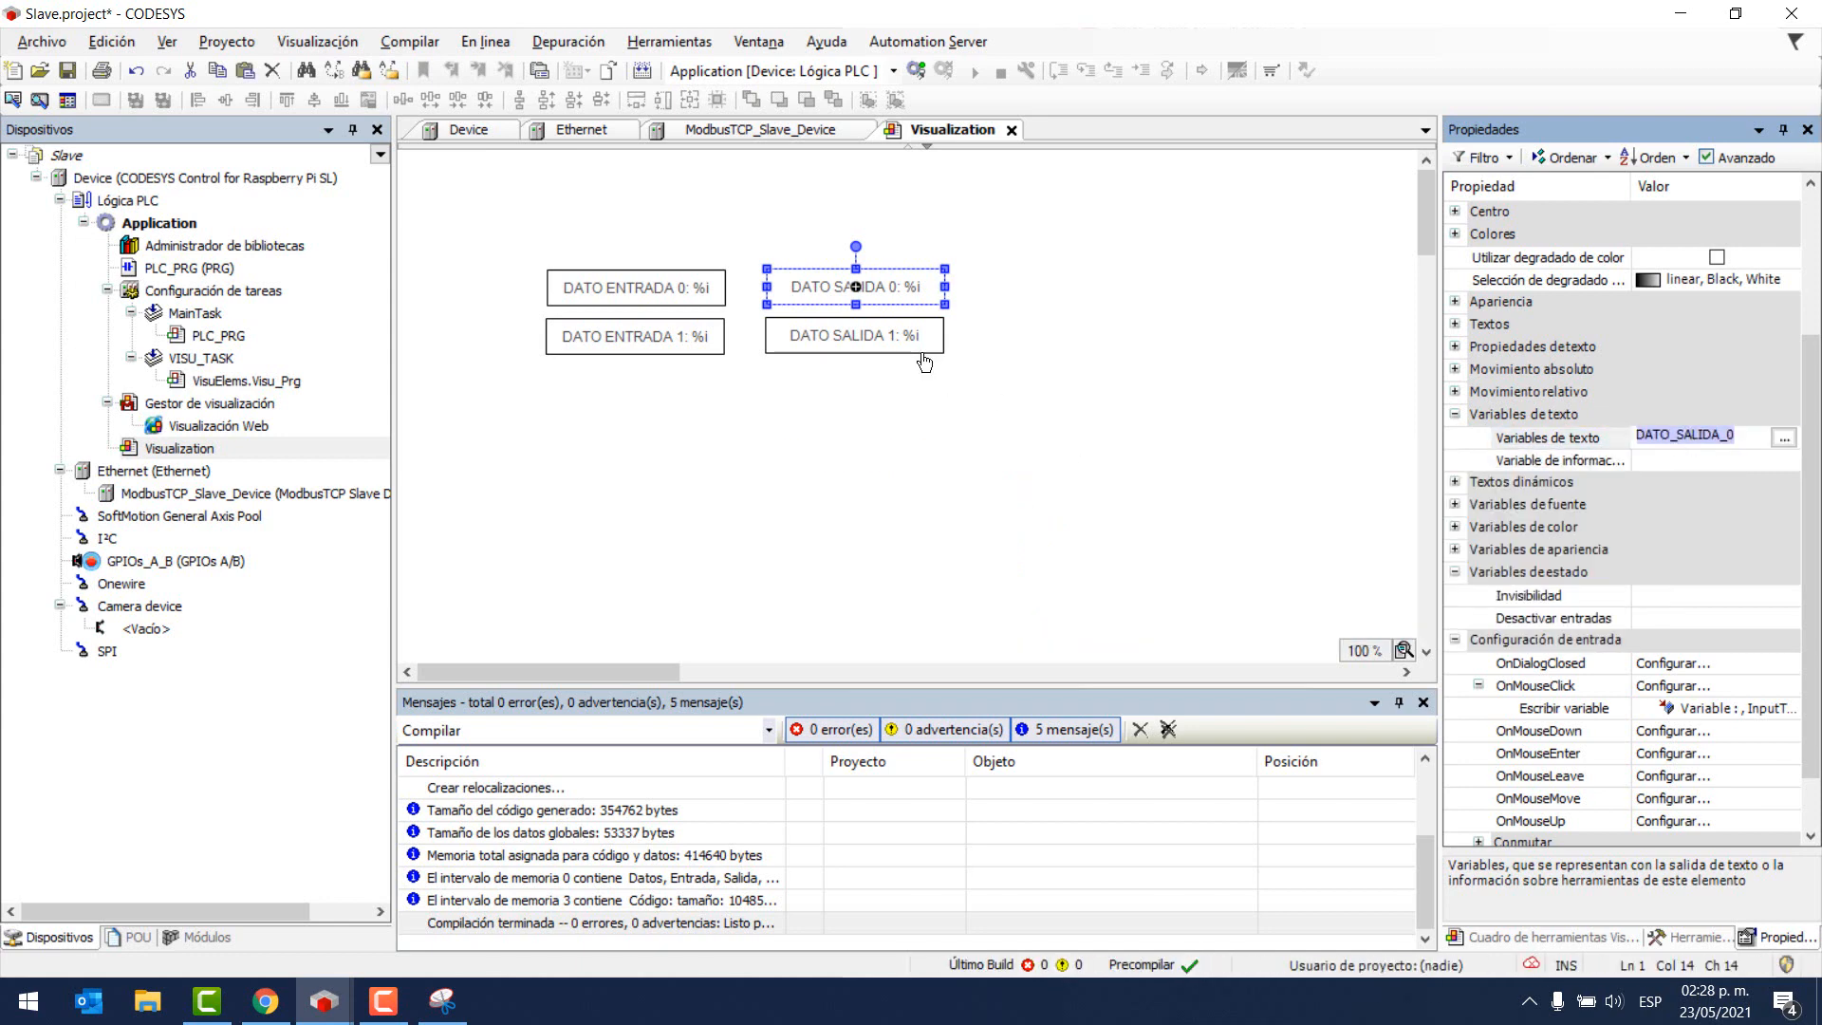
pyautogui.click(920, 350)
pyautogui.doubleClick(1722, 436)
pyautogui.hotkey('ctrl', 'v')
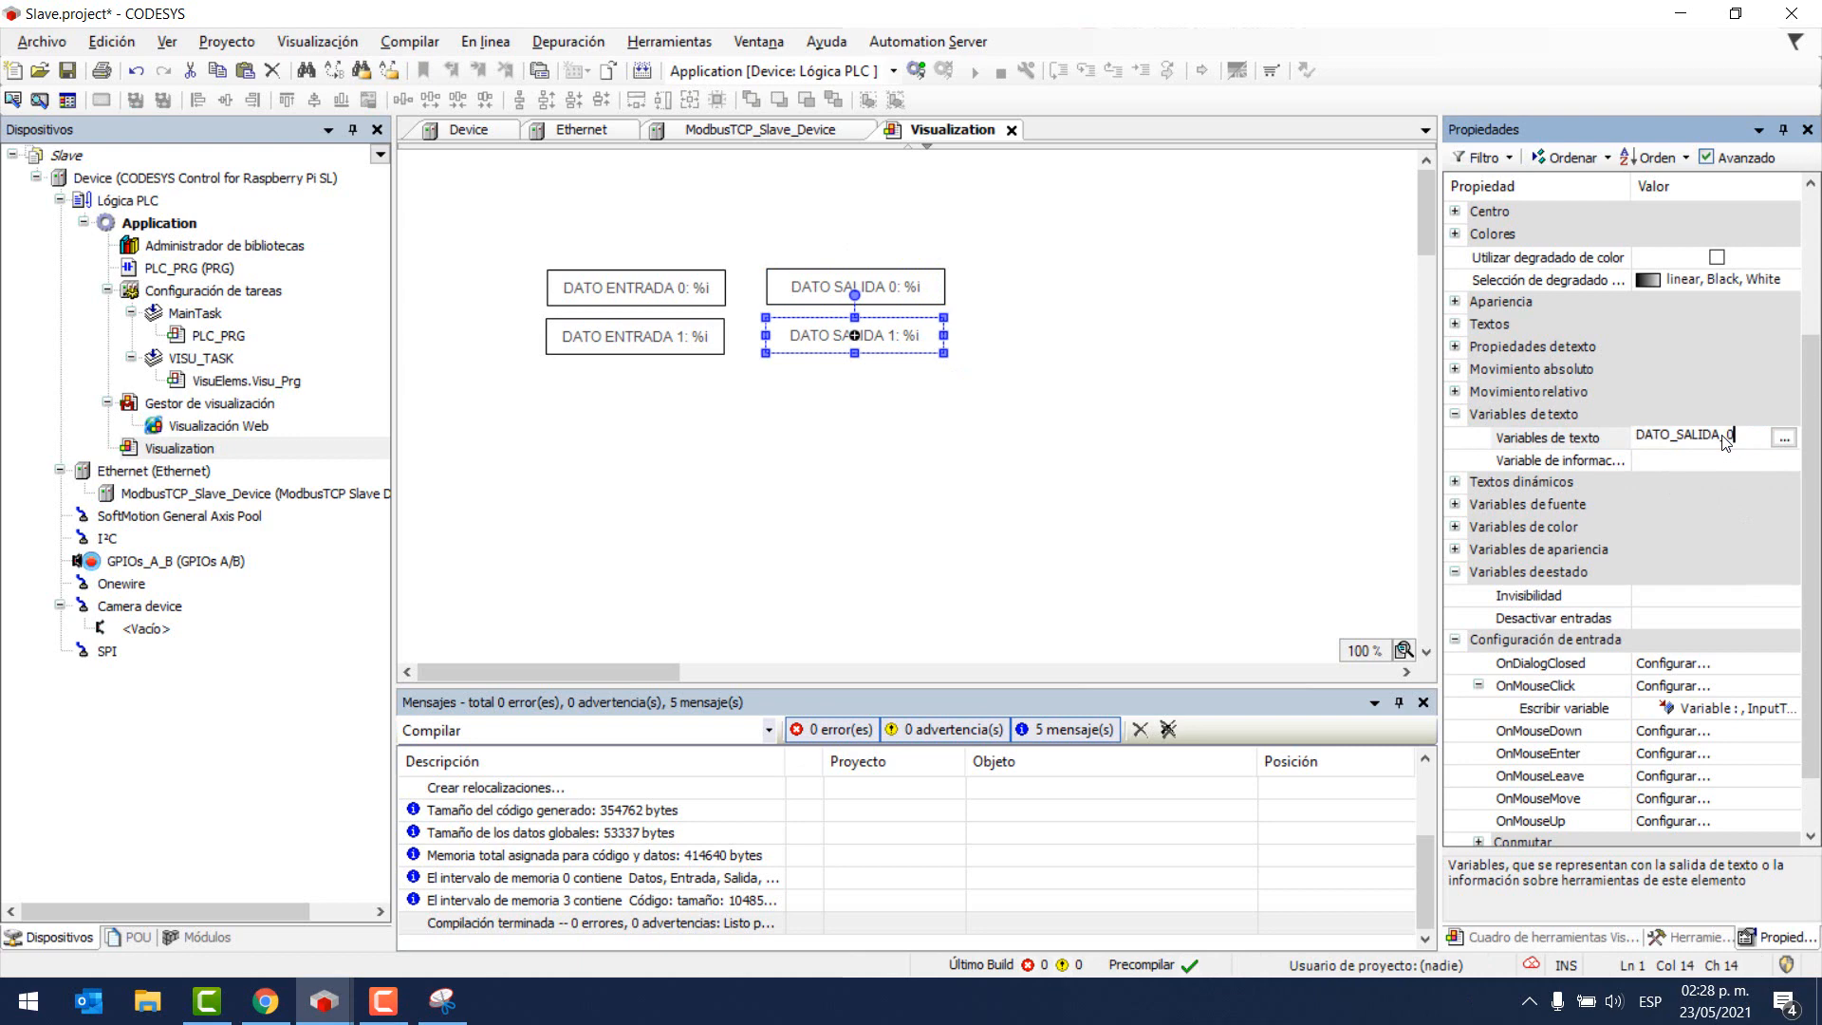
pyautogui.press('Return')
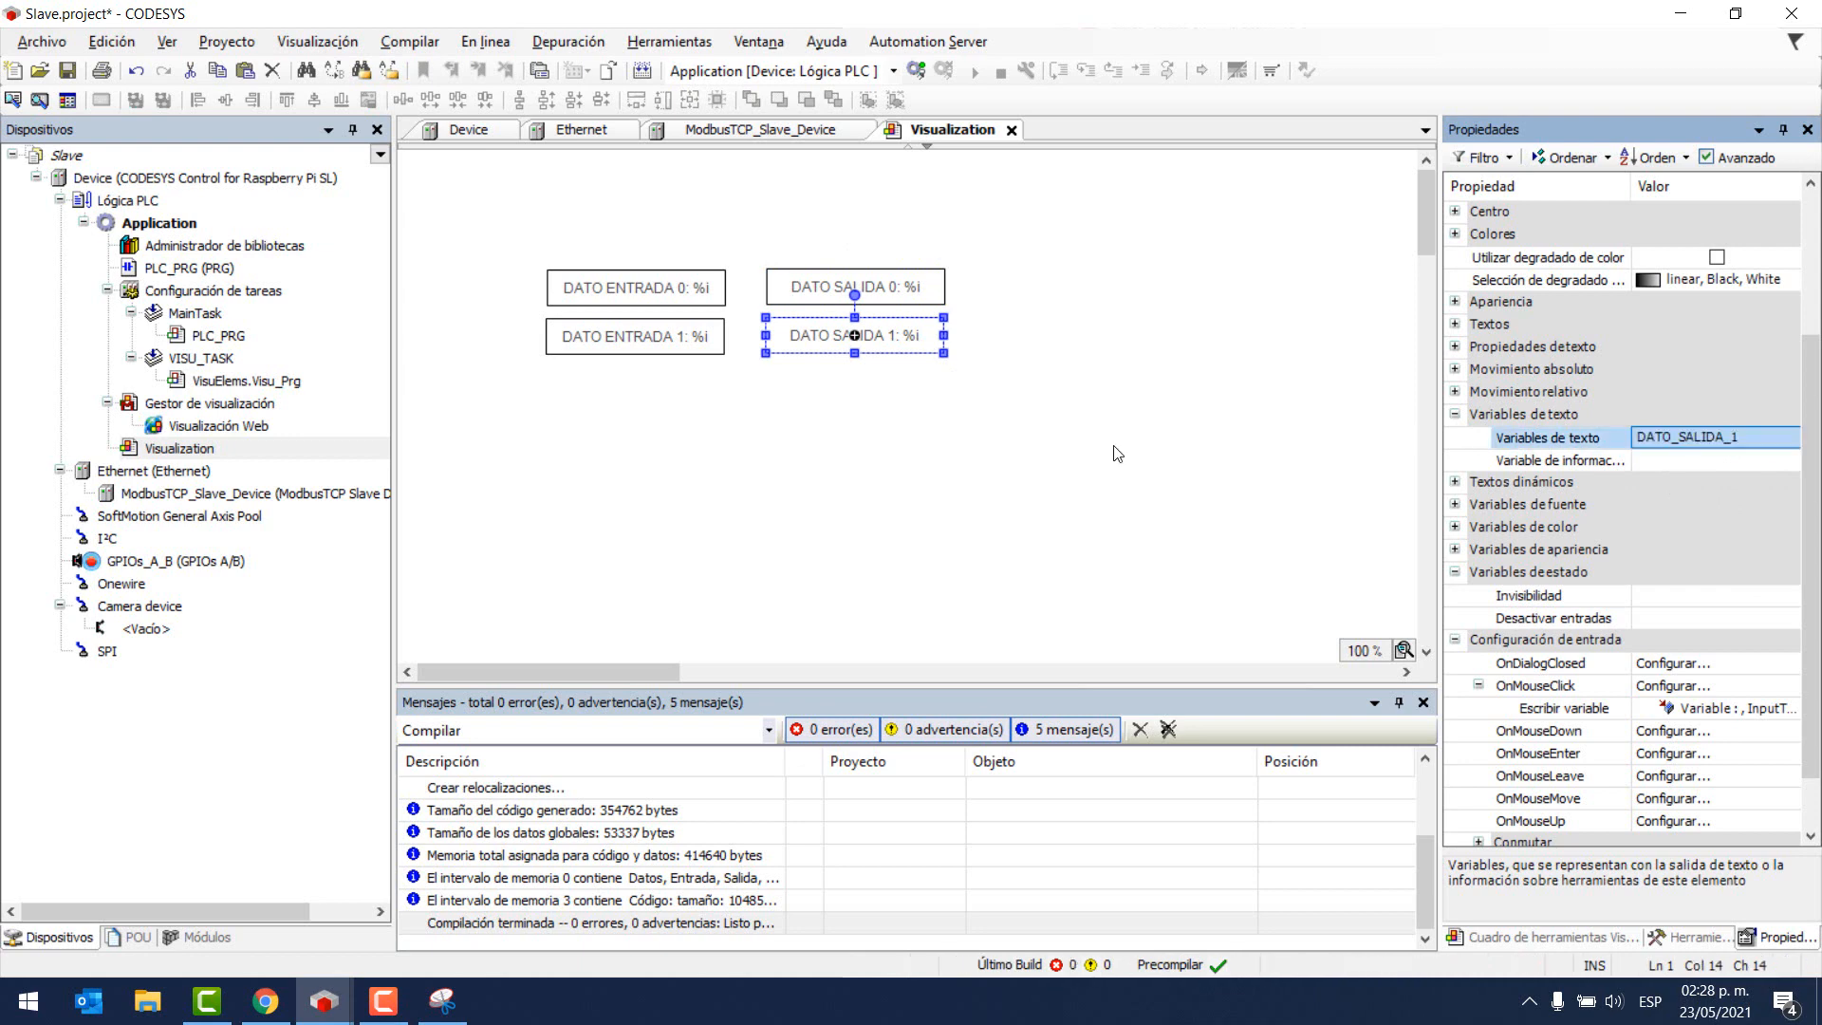
# - Align the four DATO ENTRADA and DATO SALIDA rectangles with each other in even columns and rows
pyautogui.moveTo(494, 431); pyautogui.dragTo(756, 243)
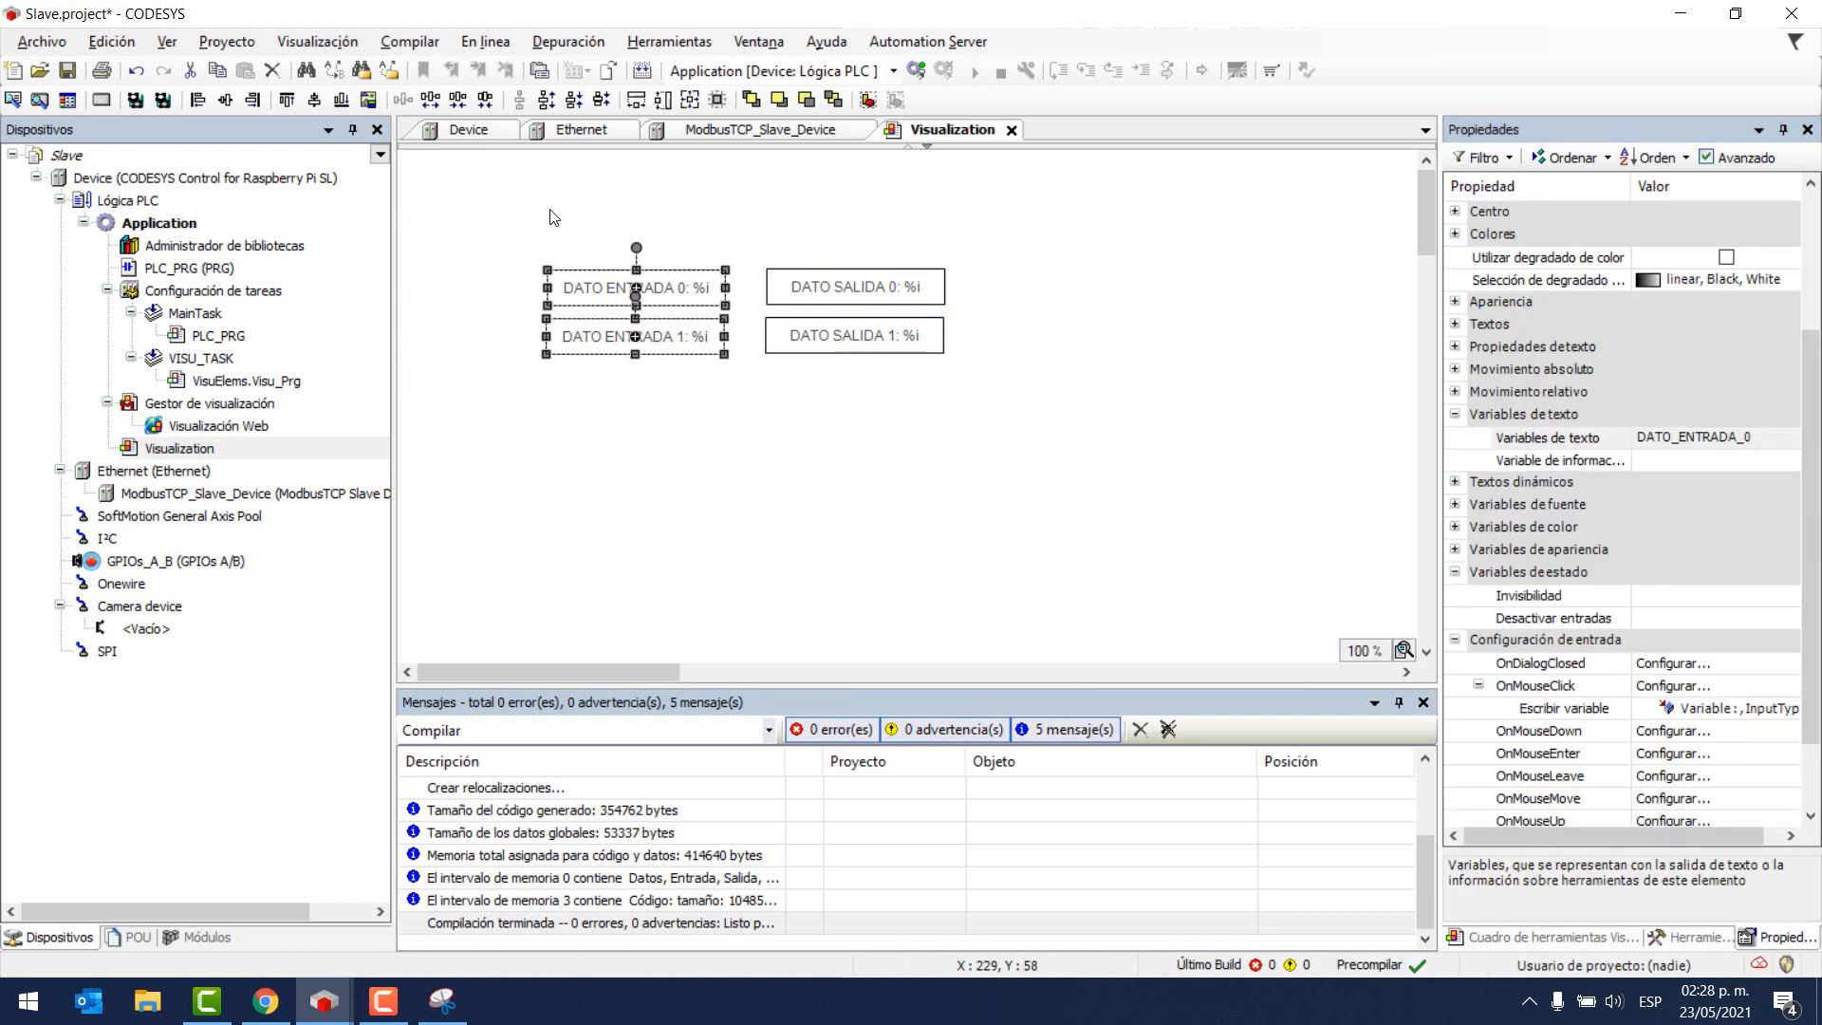
pyautogui.moveTo(716, 379); pyautogui.dragTo(997, 224)
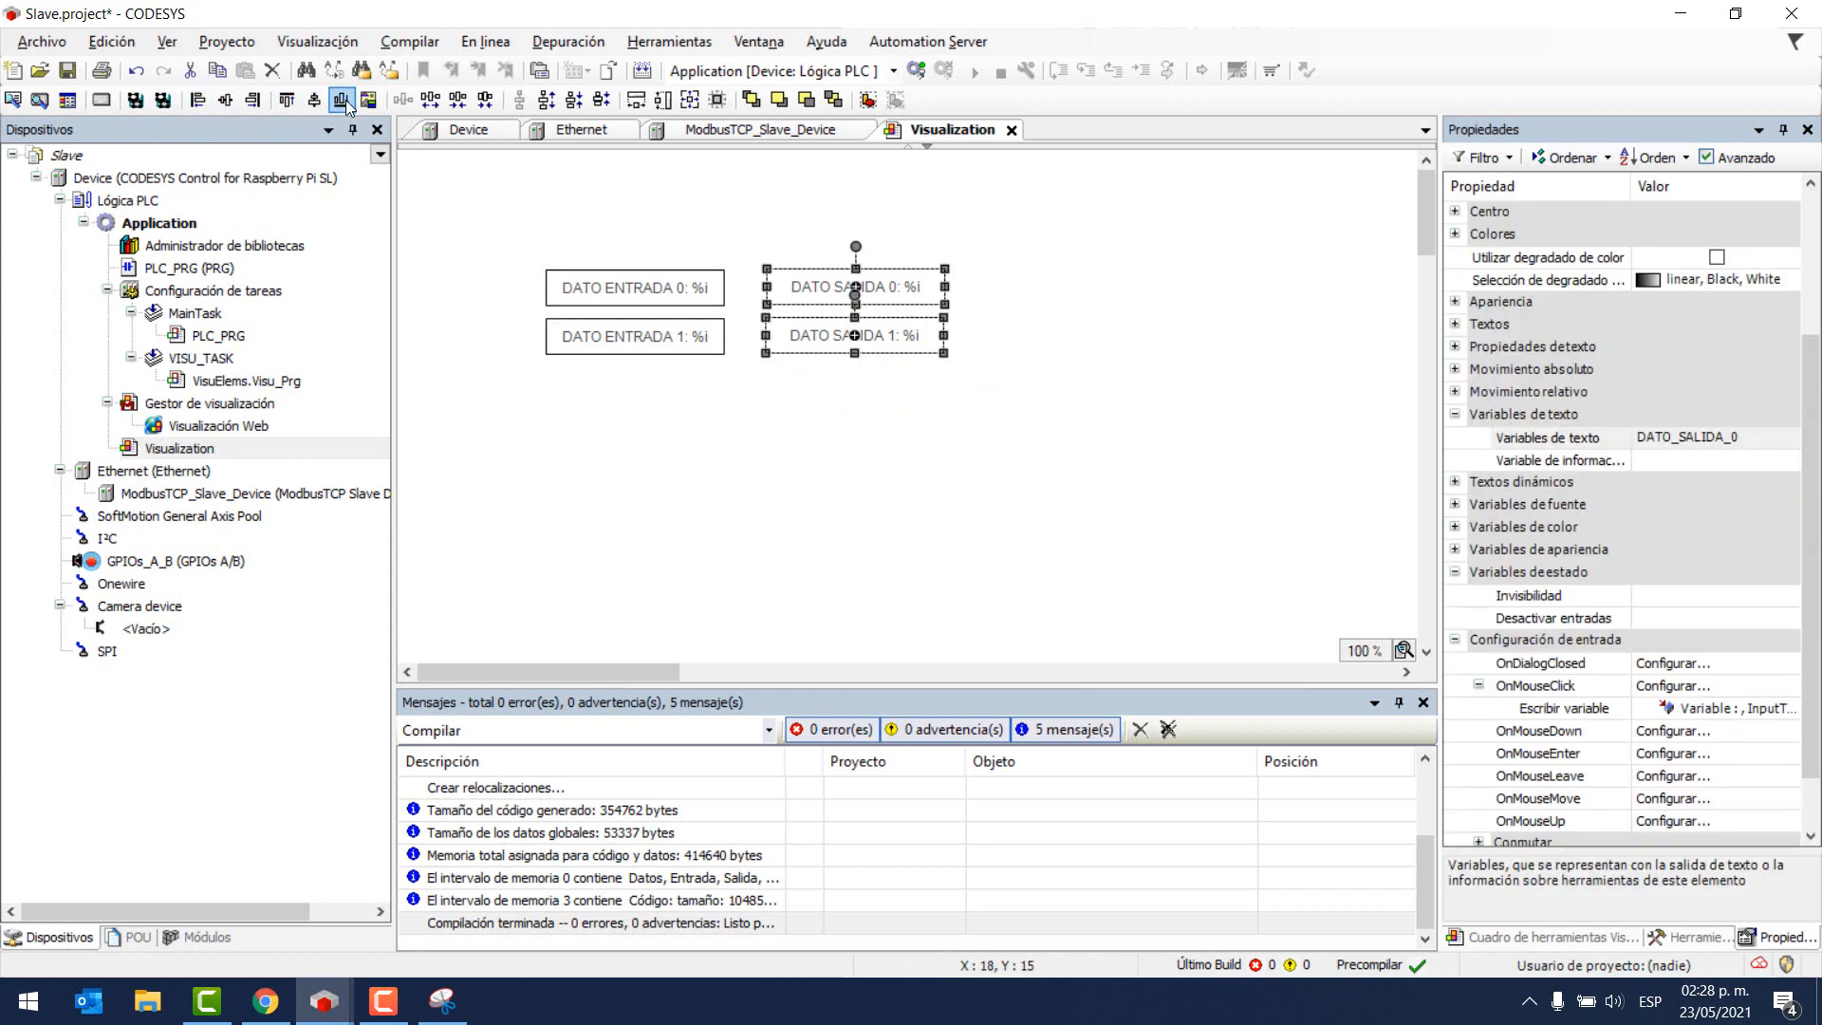
pyautogui.click(512, 392)
pyautogui.moveTo(512, 392); pyautogui.dragTo(1017, 311)
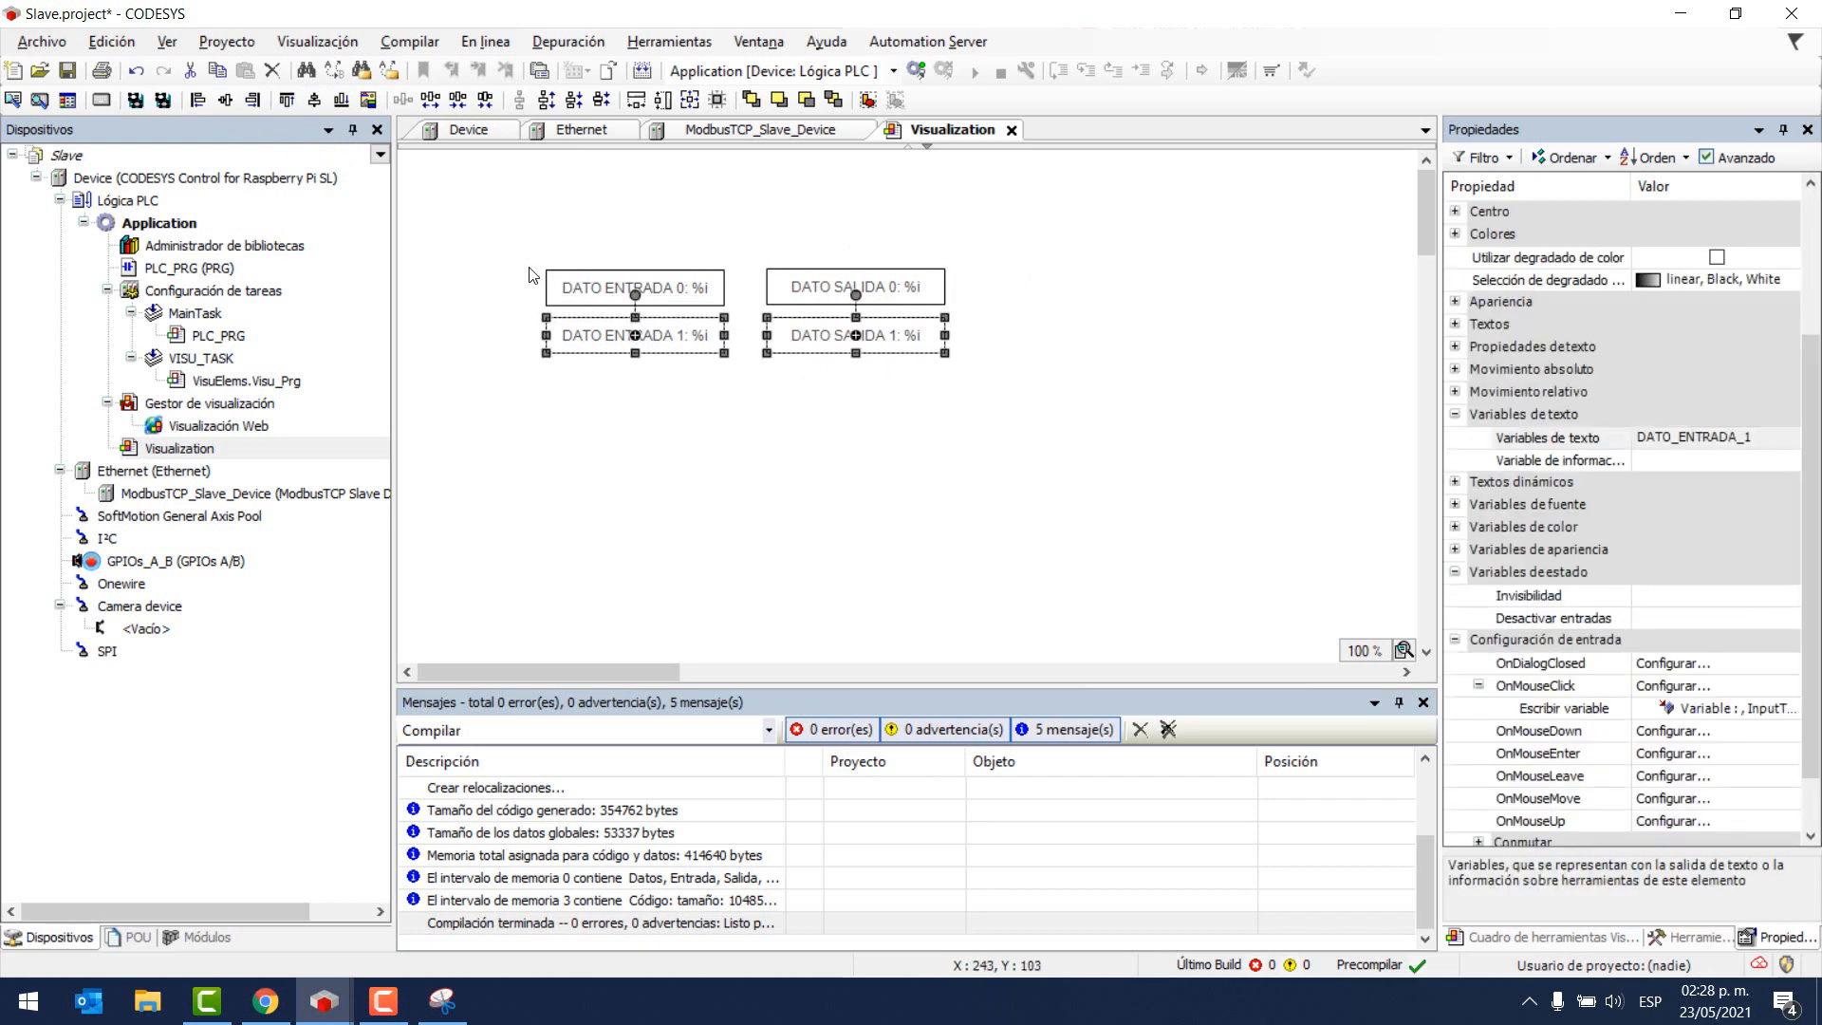
pyautogui.moveTo(486, 235); pyautogui.dragTo(968, 315)
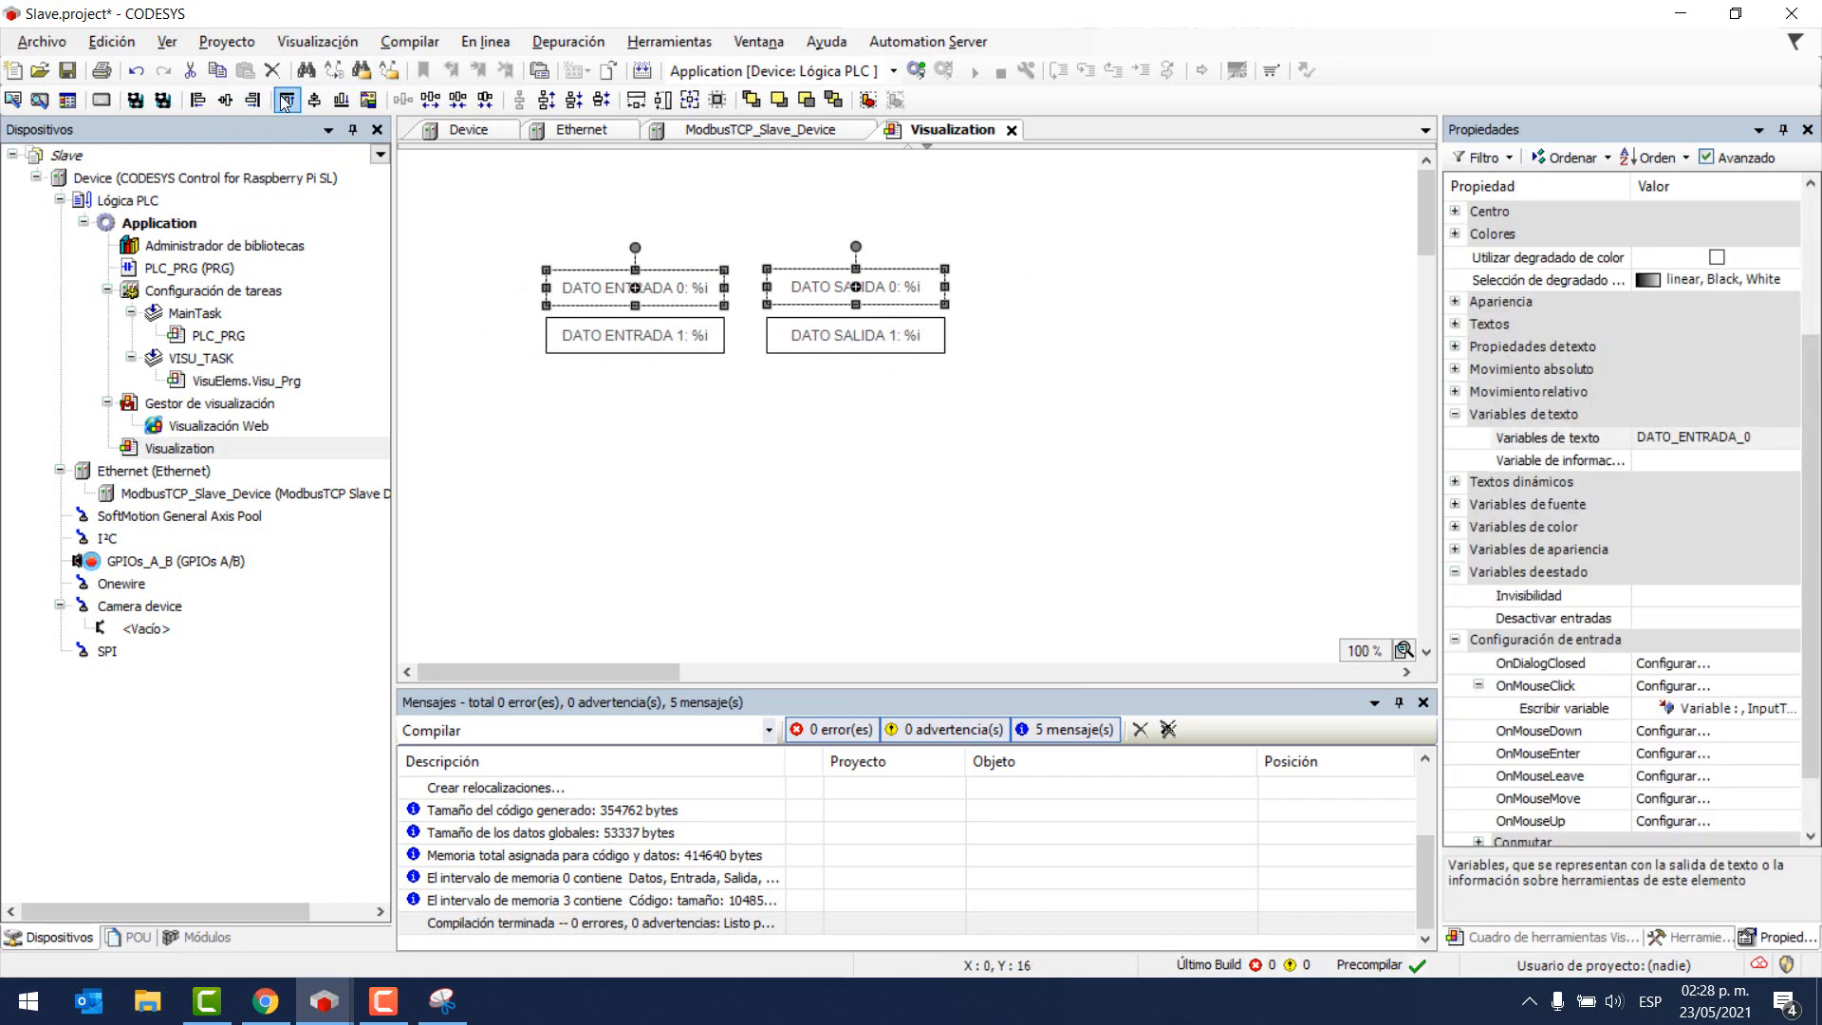
pyautogui.click(615, 392)
# - Copy all four rectangles from the Slave visualization and paste them into the Master project's visualization
pyautogui.moveTo(499, 423); pyautogui.dragTo(956, 240)
pyautogui.hotkey('ctrl', 'c')
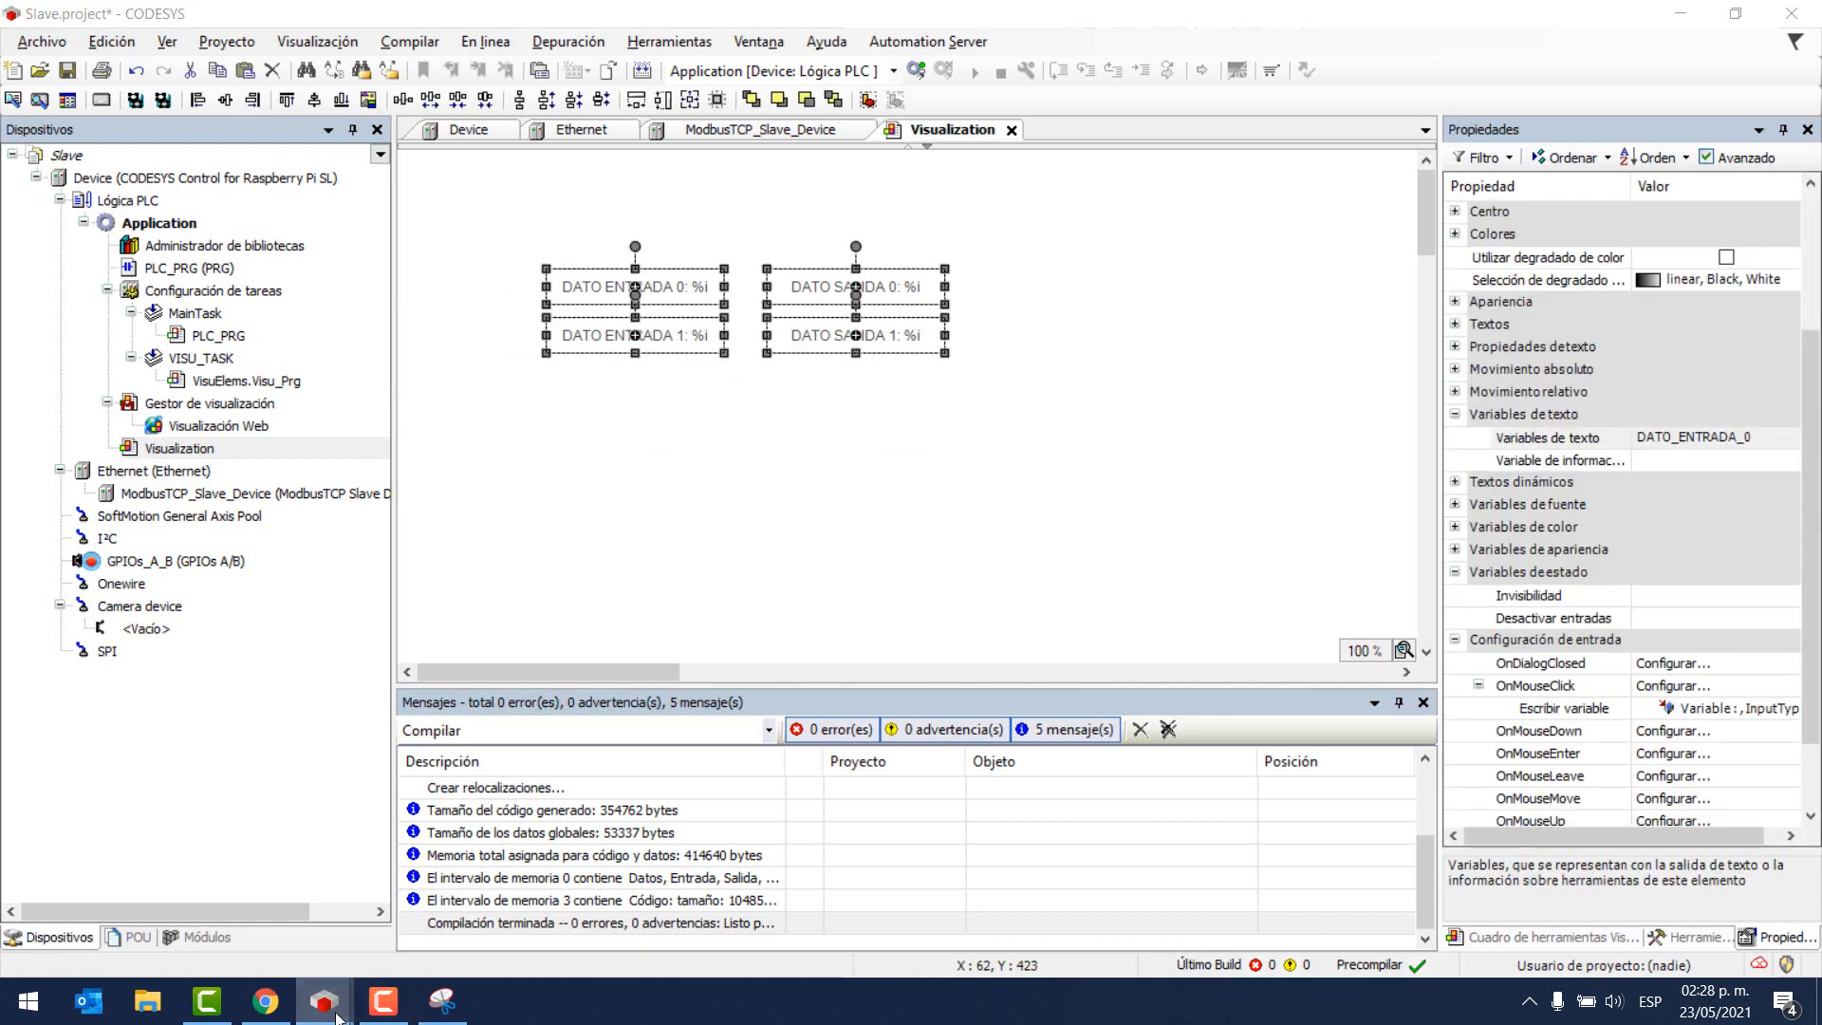
pyautogui.moveTo(324, 1001)
pyautogui.click(440, 919)
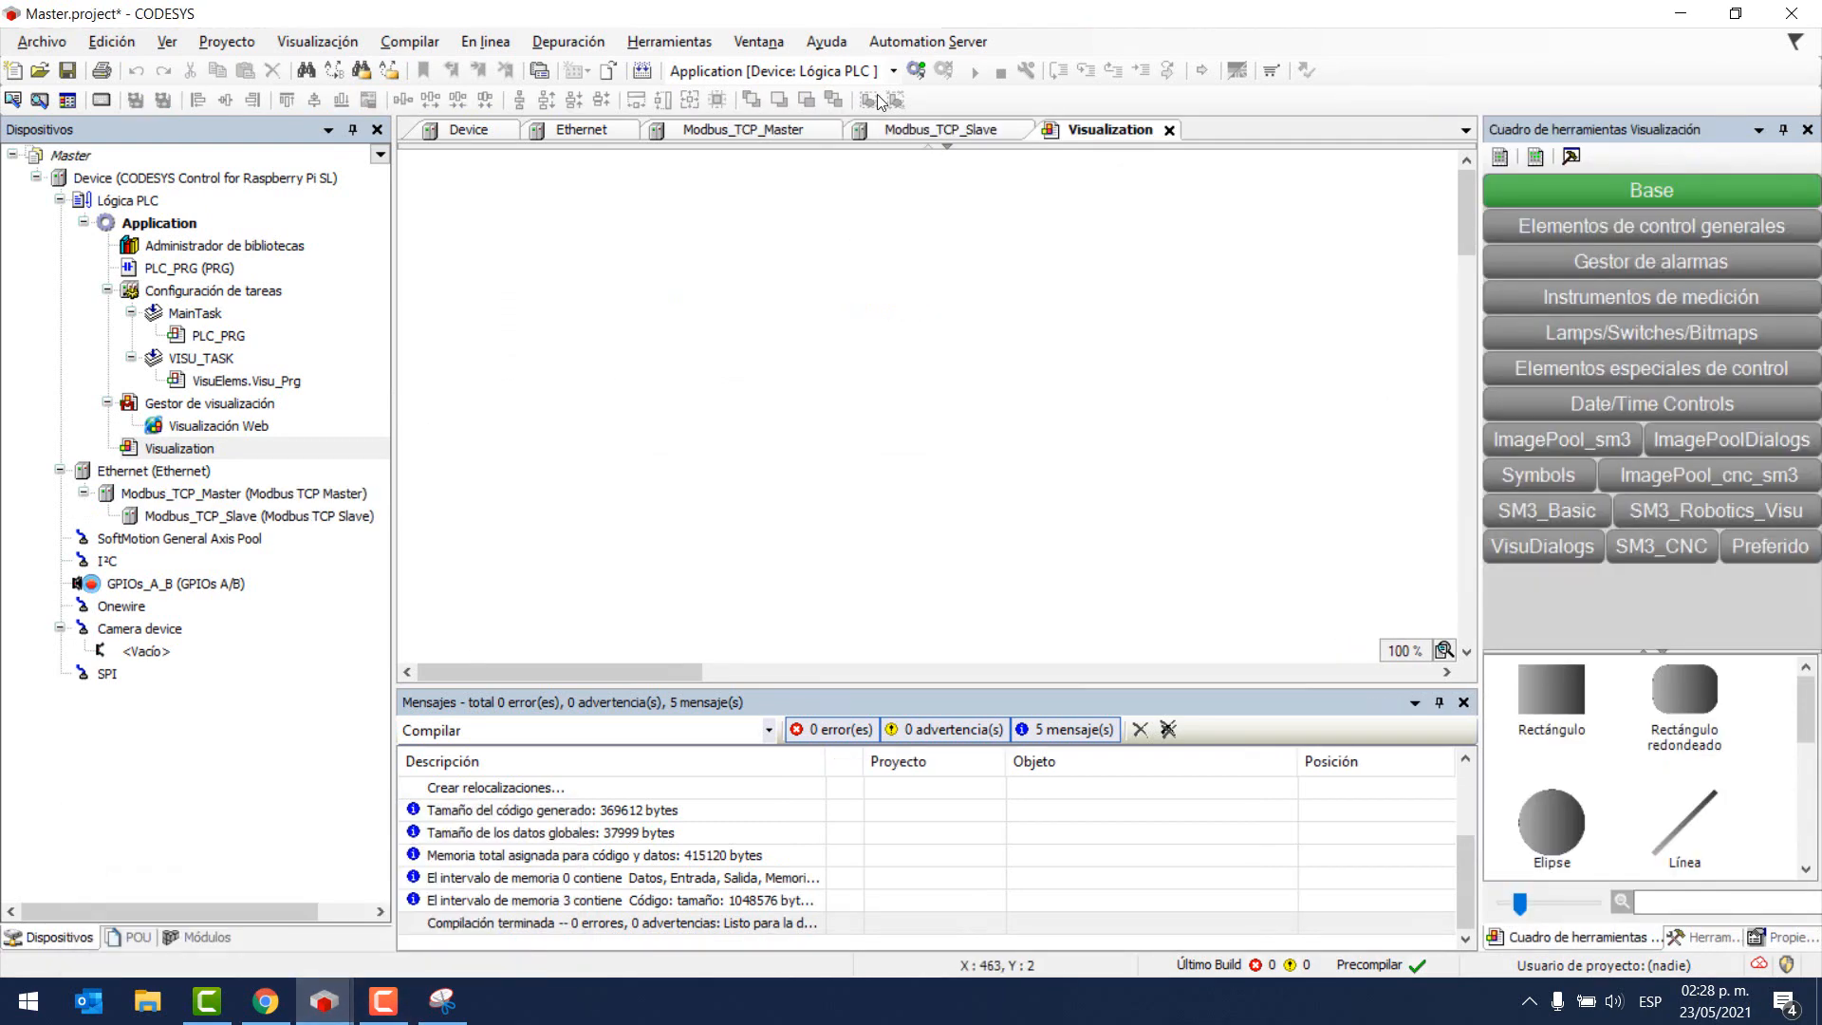
pyautogui.hotkey('ctrl', 'v')
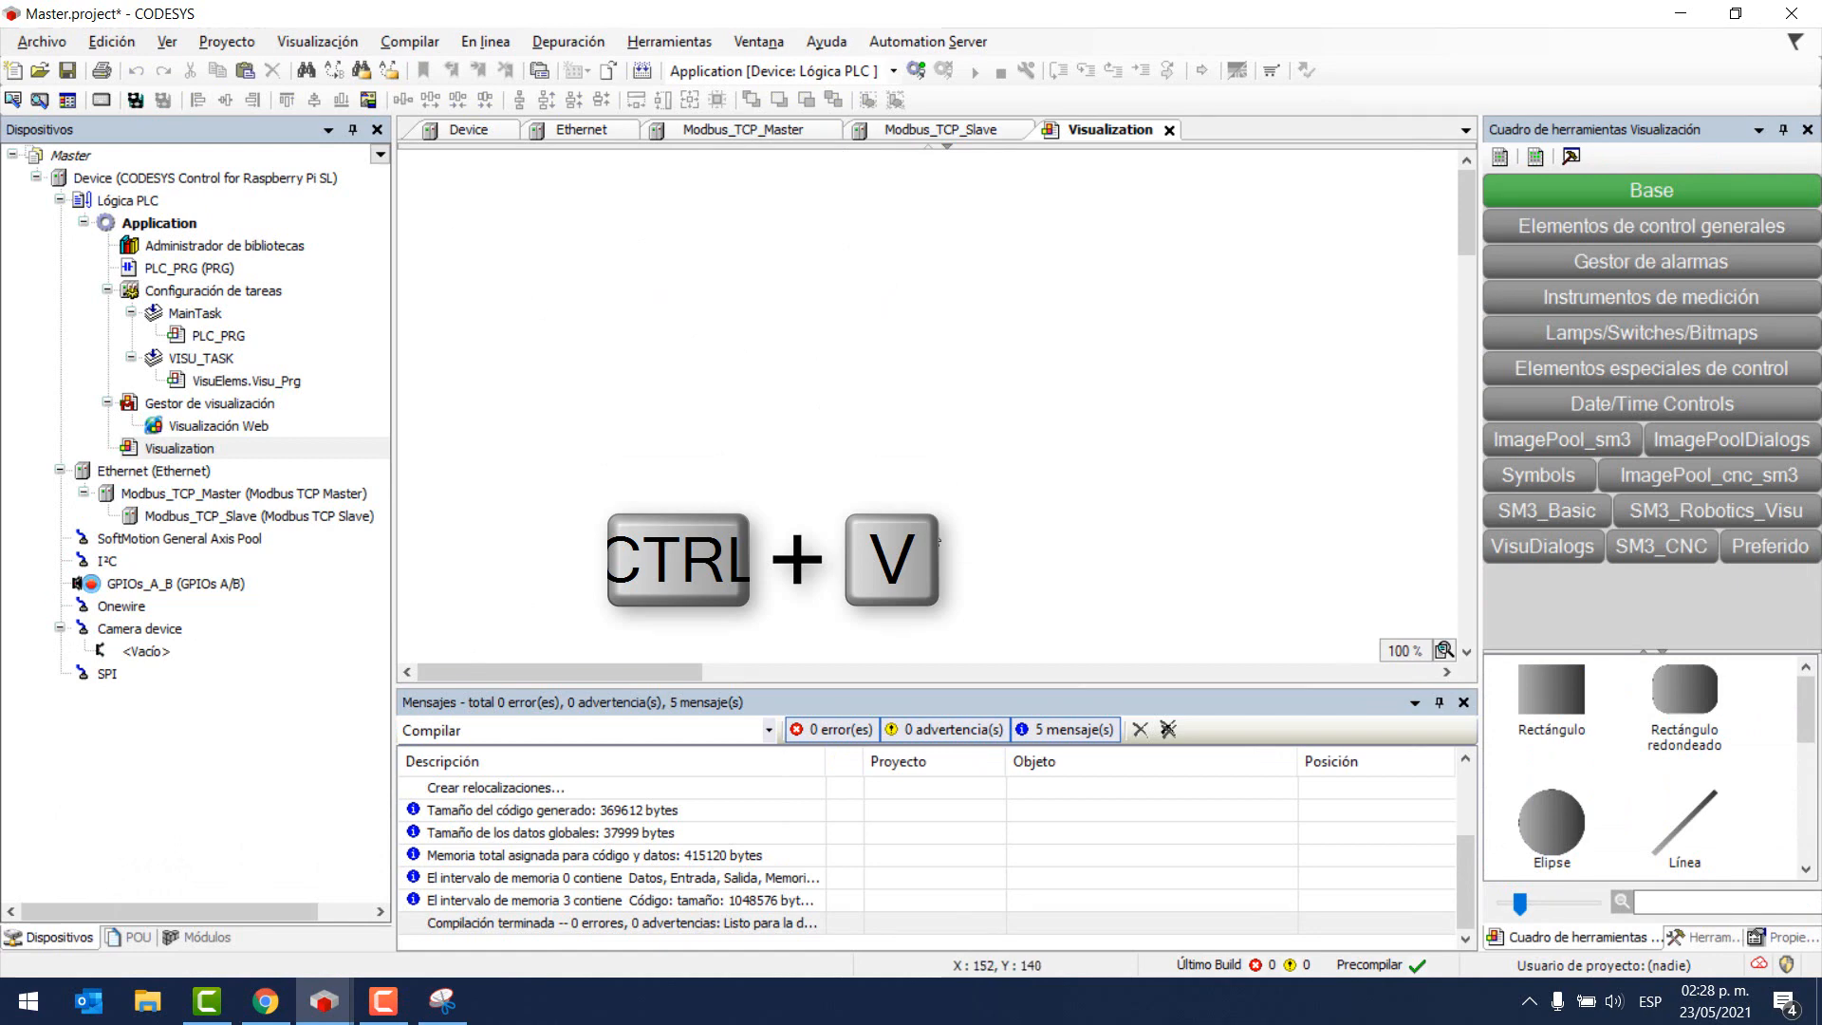
pyautogui.click(999, 440)
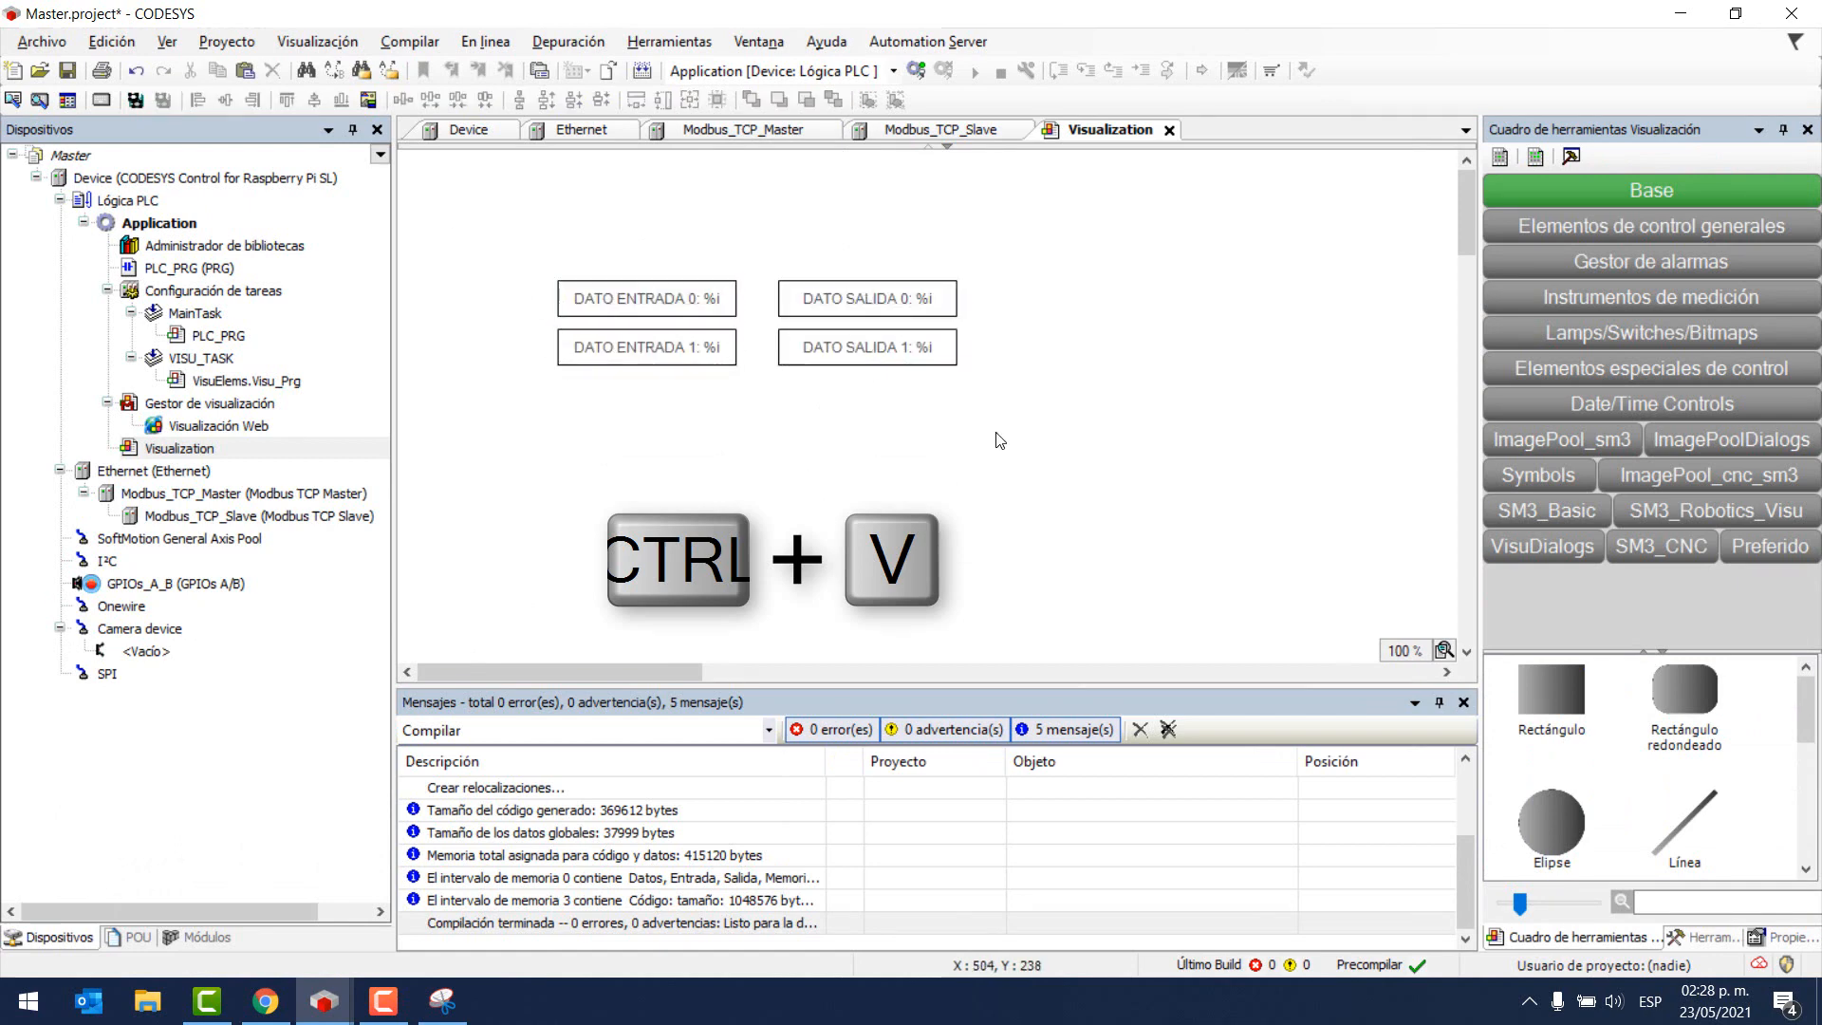
# - Return to the Slave project, log in to the controller loading the latest code changes, and start the application
pyautogui.moveTo(326, 996)
pyautogui.click(465, 892)
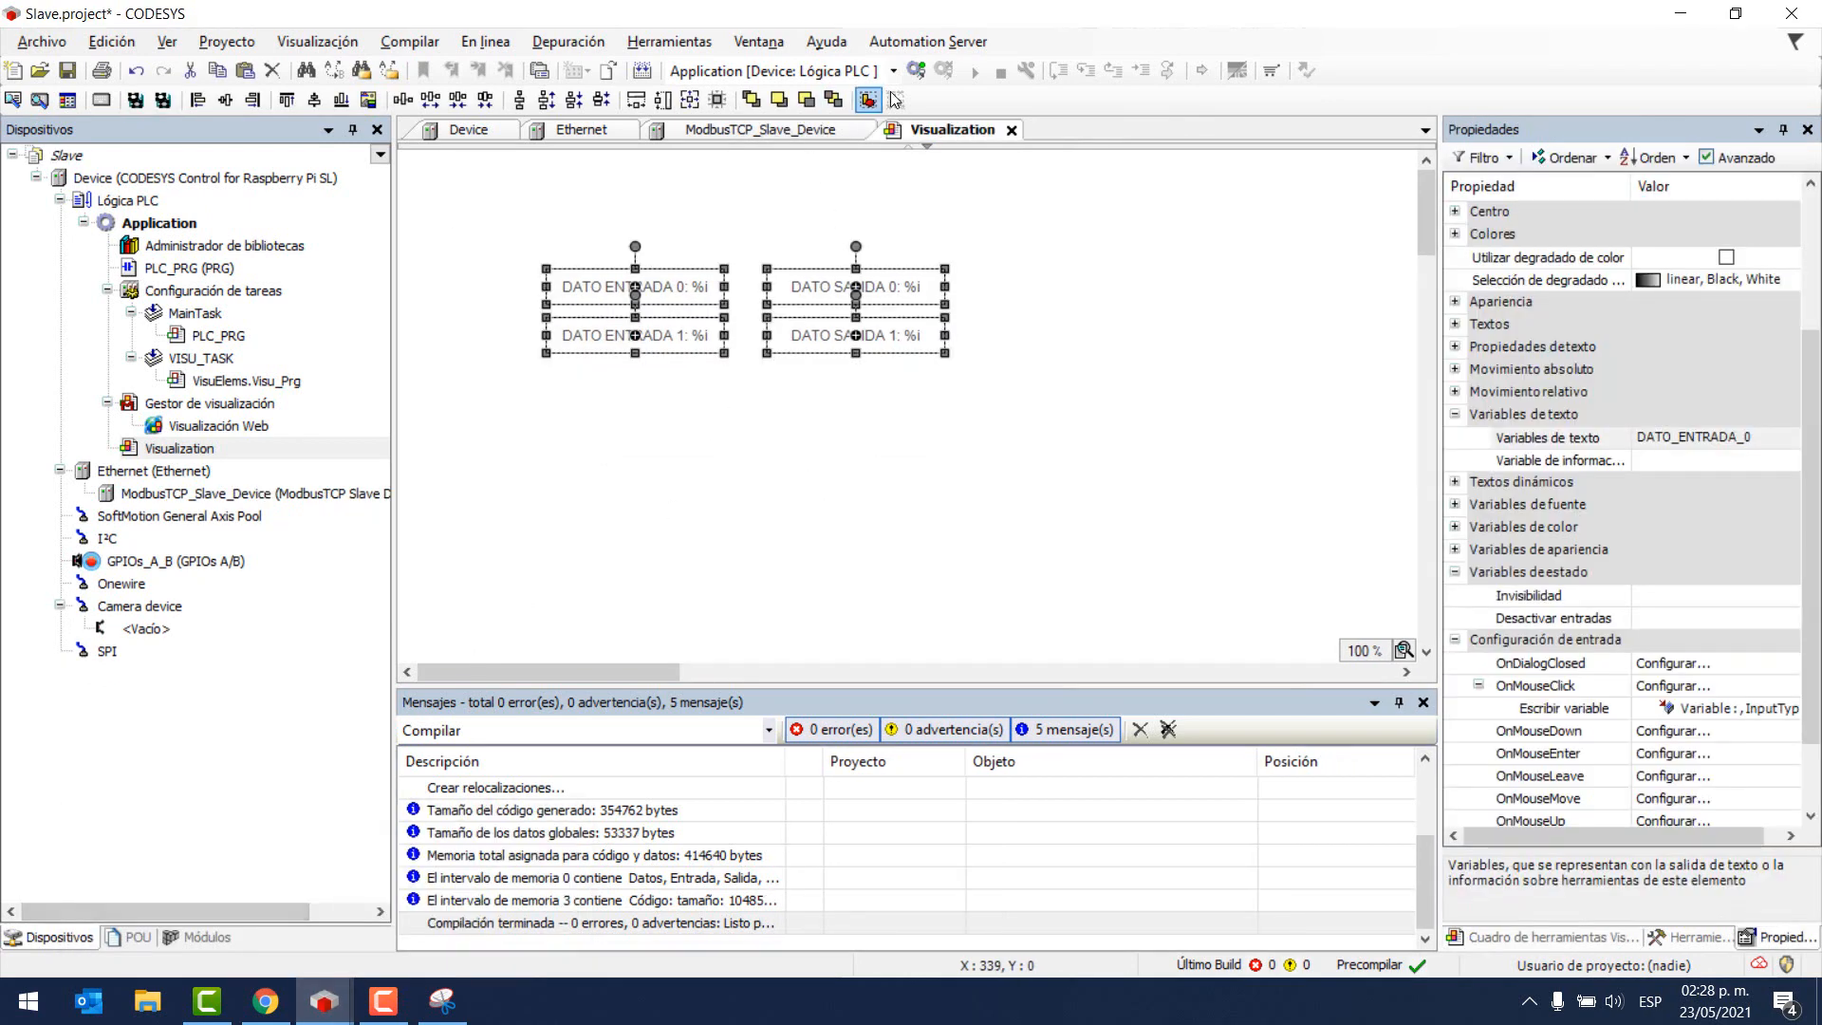
pyautogui.click(917, 71)
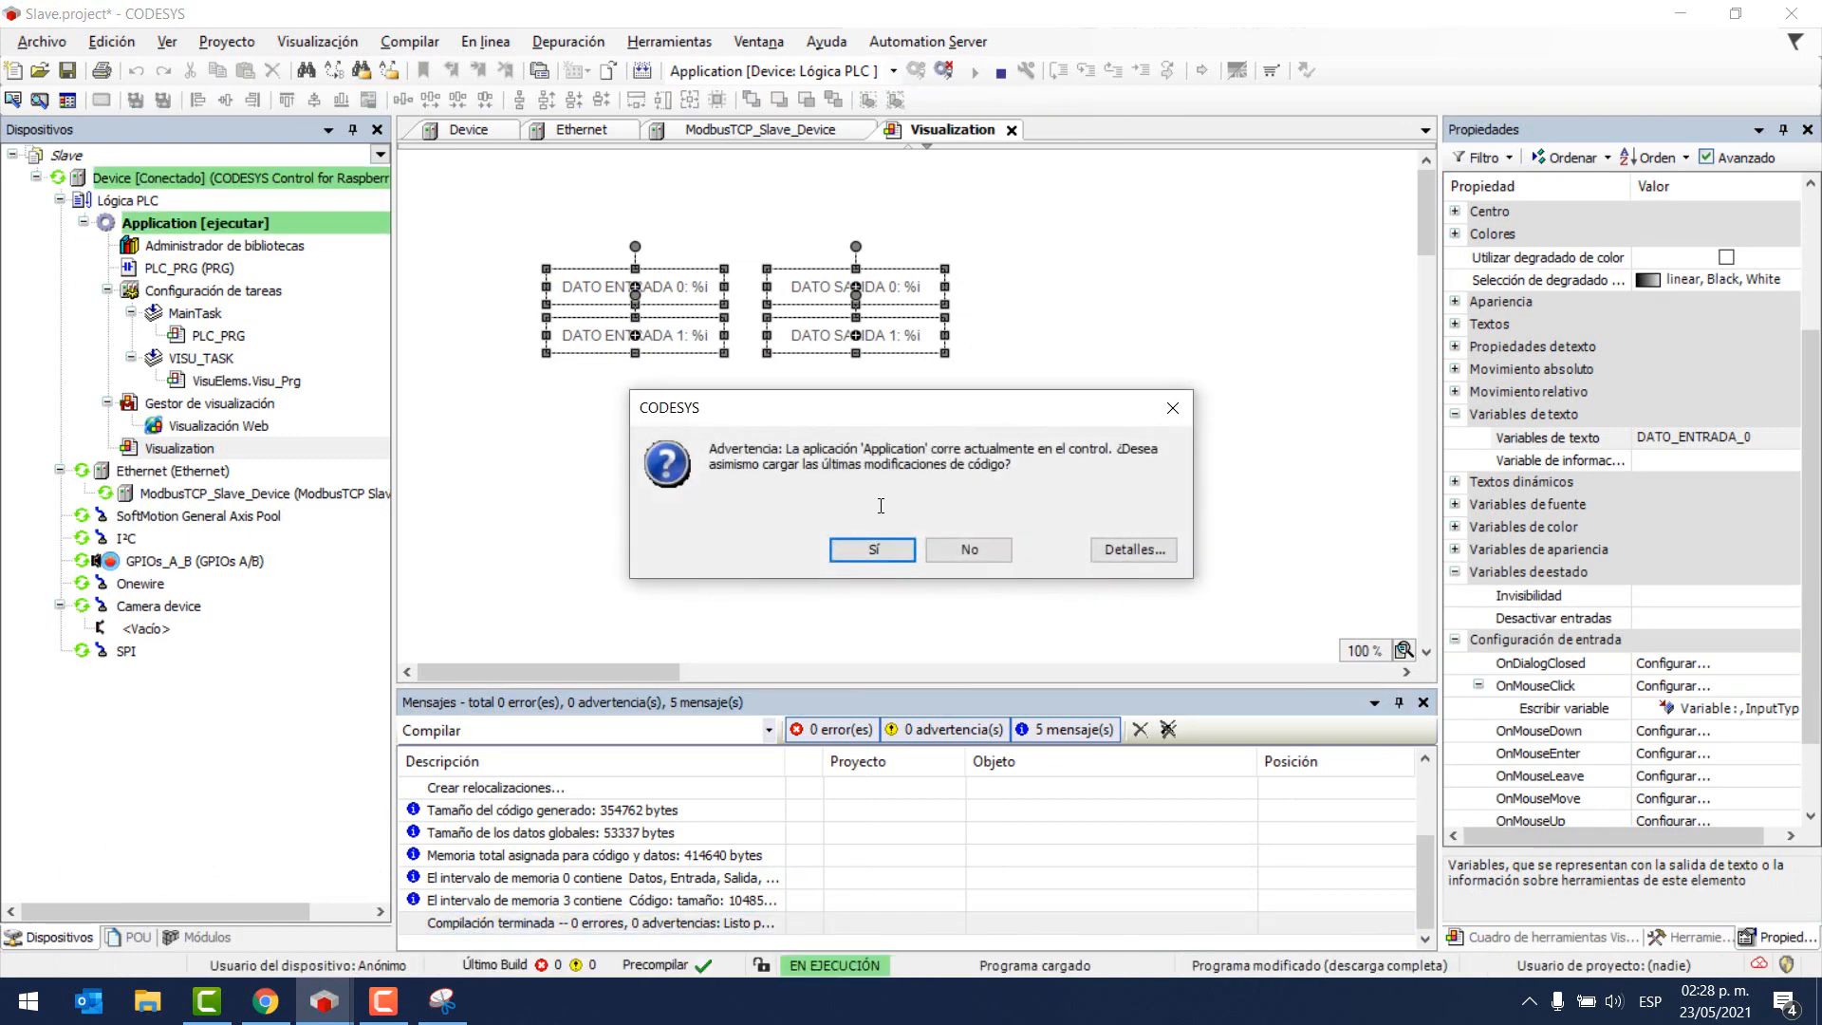
pyautogui.click(872, 551)
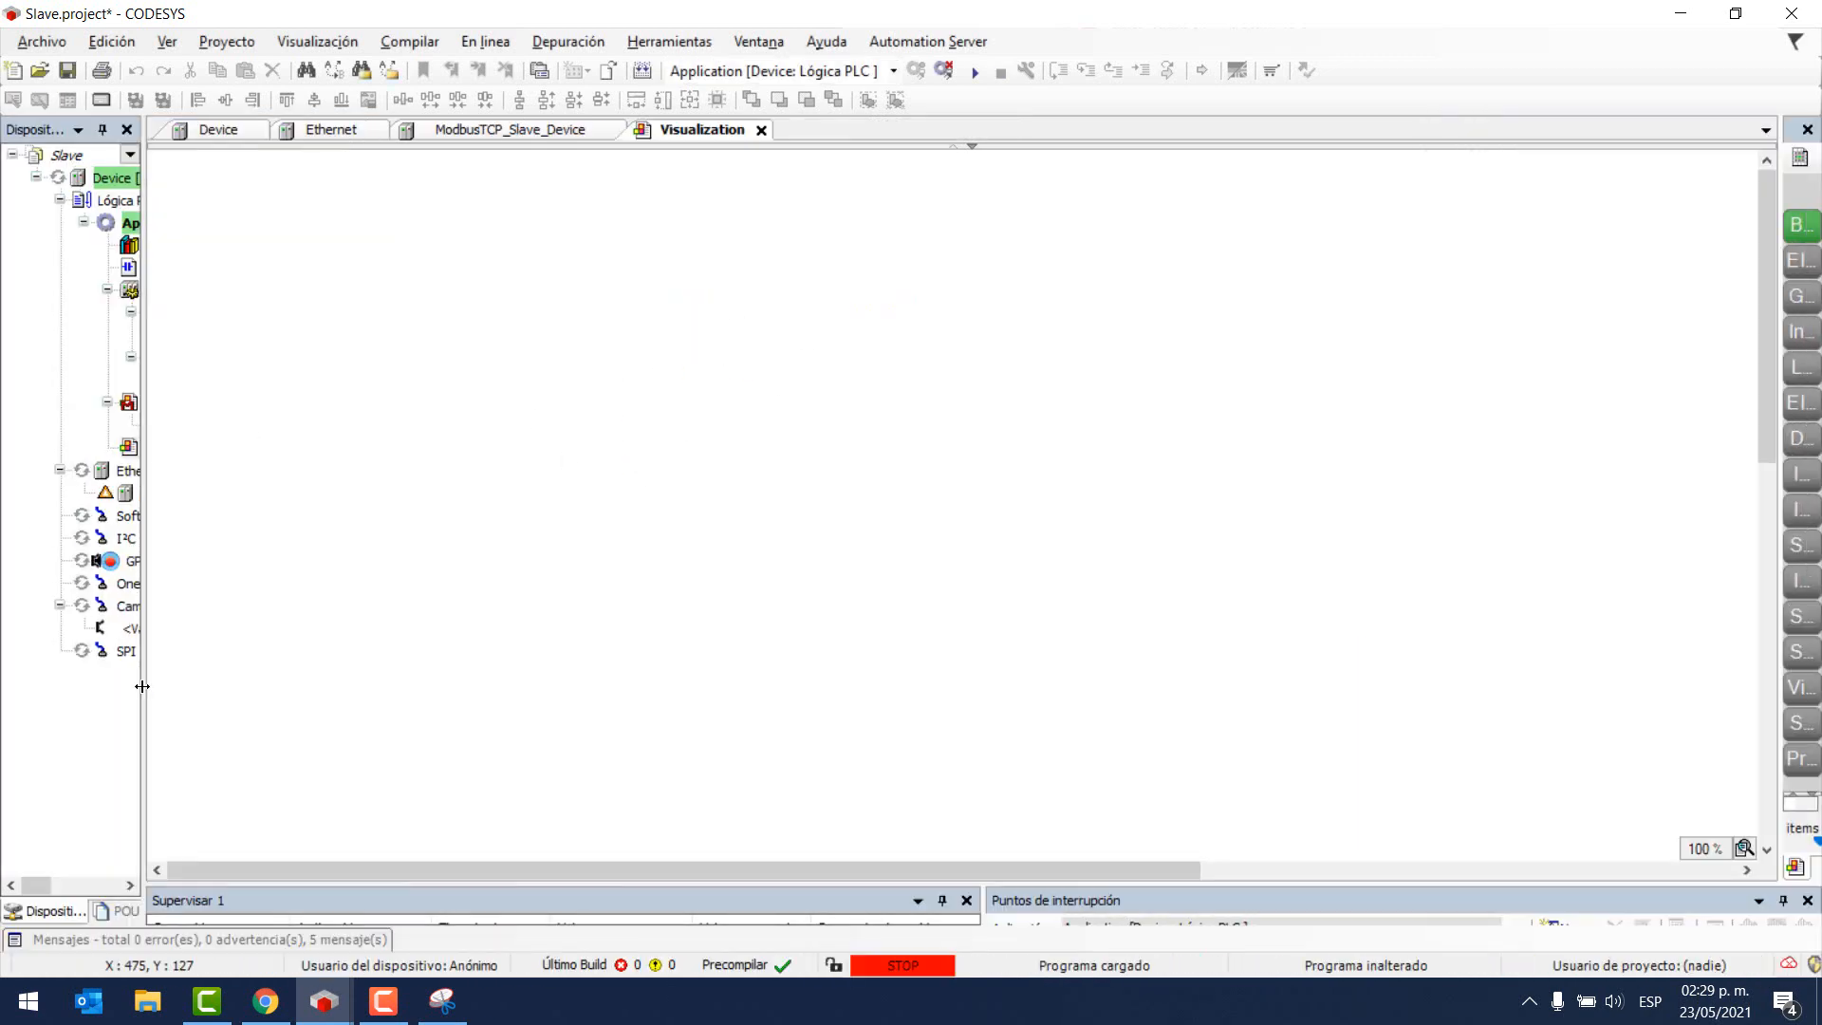
pyautogui.moveTo(220, 686); pyautogui.dragTo(222, 686)
pyautogui.click(975, 72)
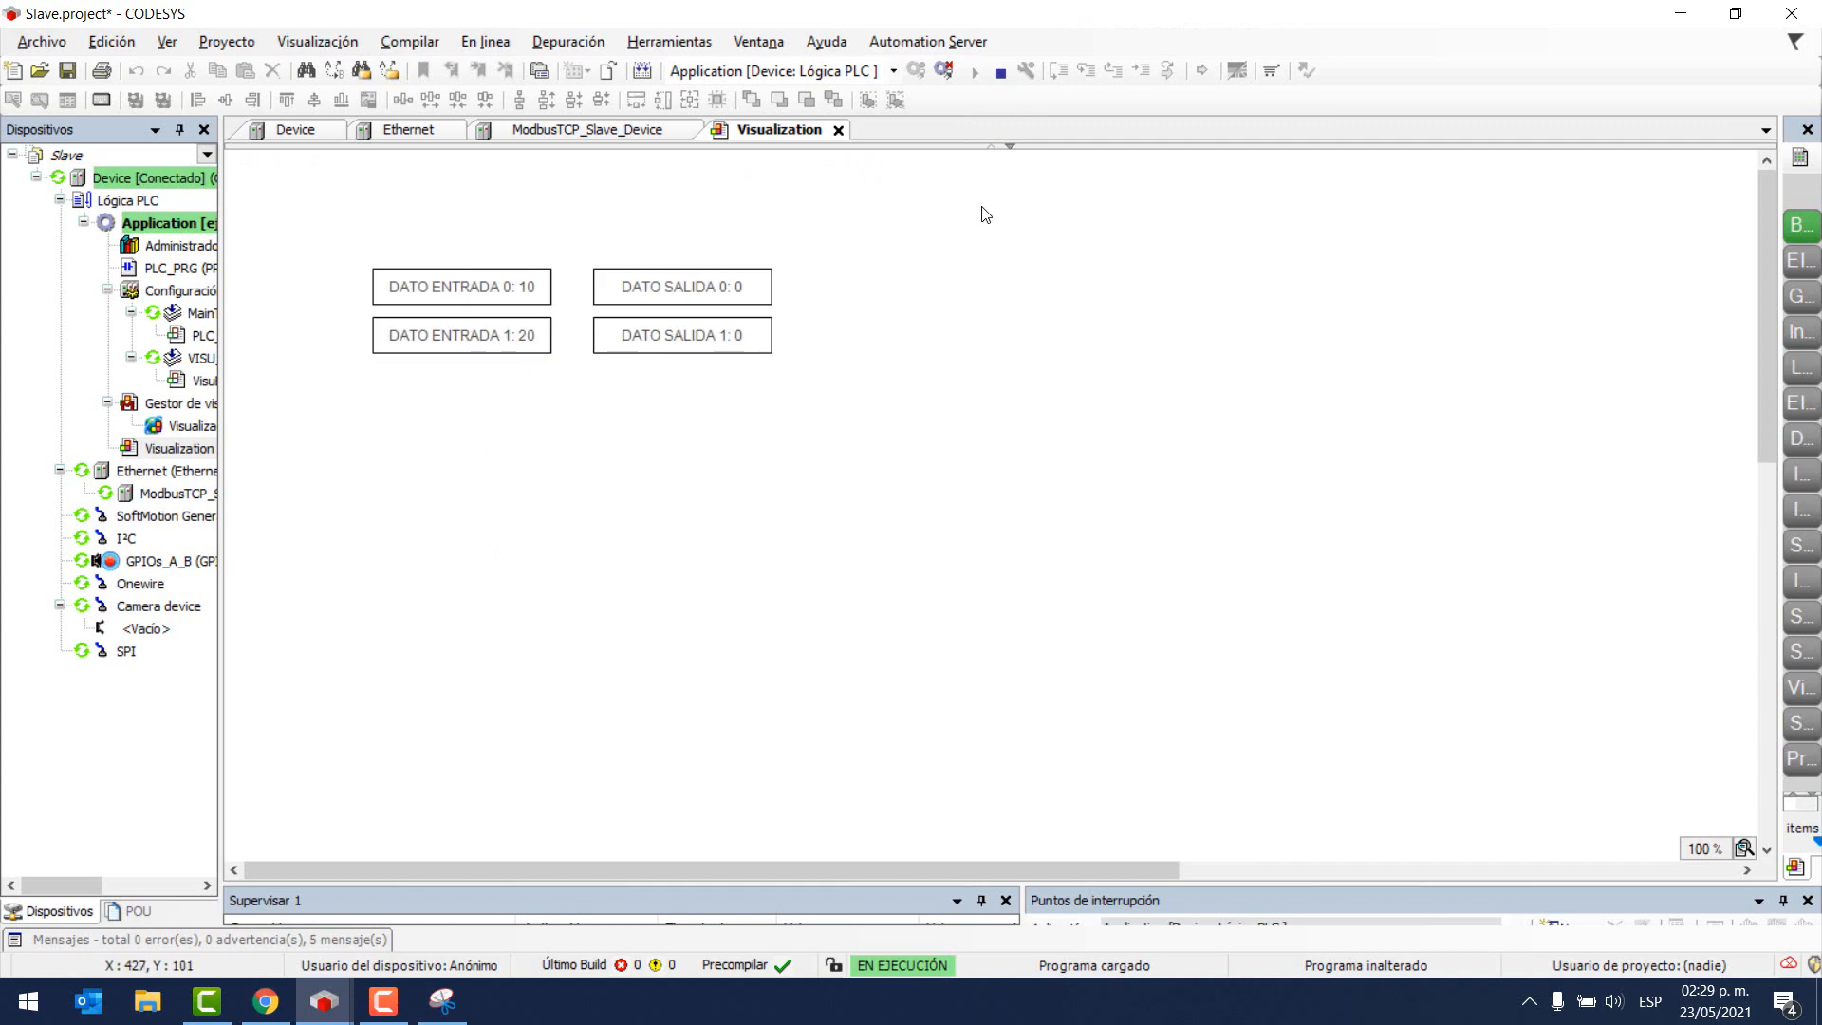
# - Switch to the Master project and try to log in to its controller with the latest code changes
pyautogui.hotkey('alt', 'Tab')
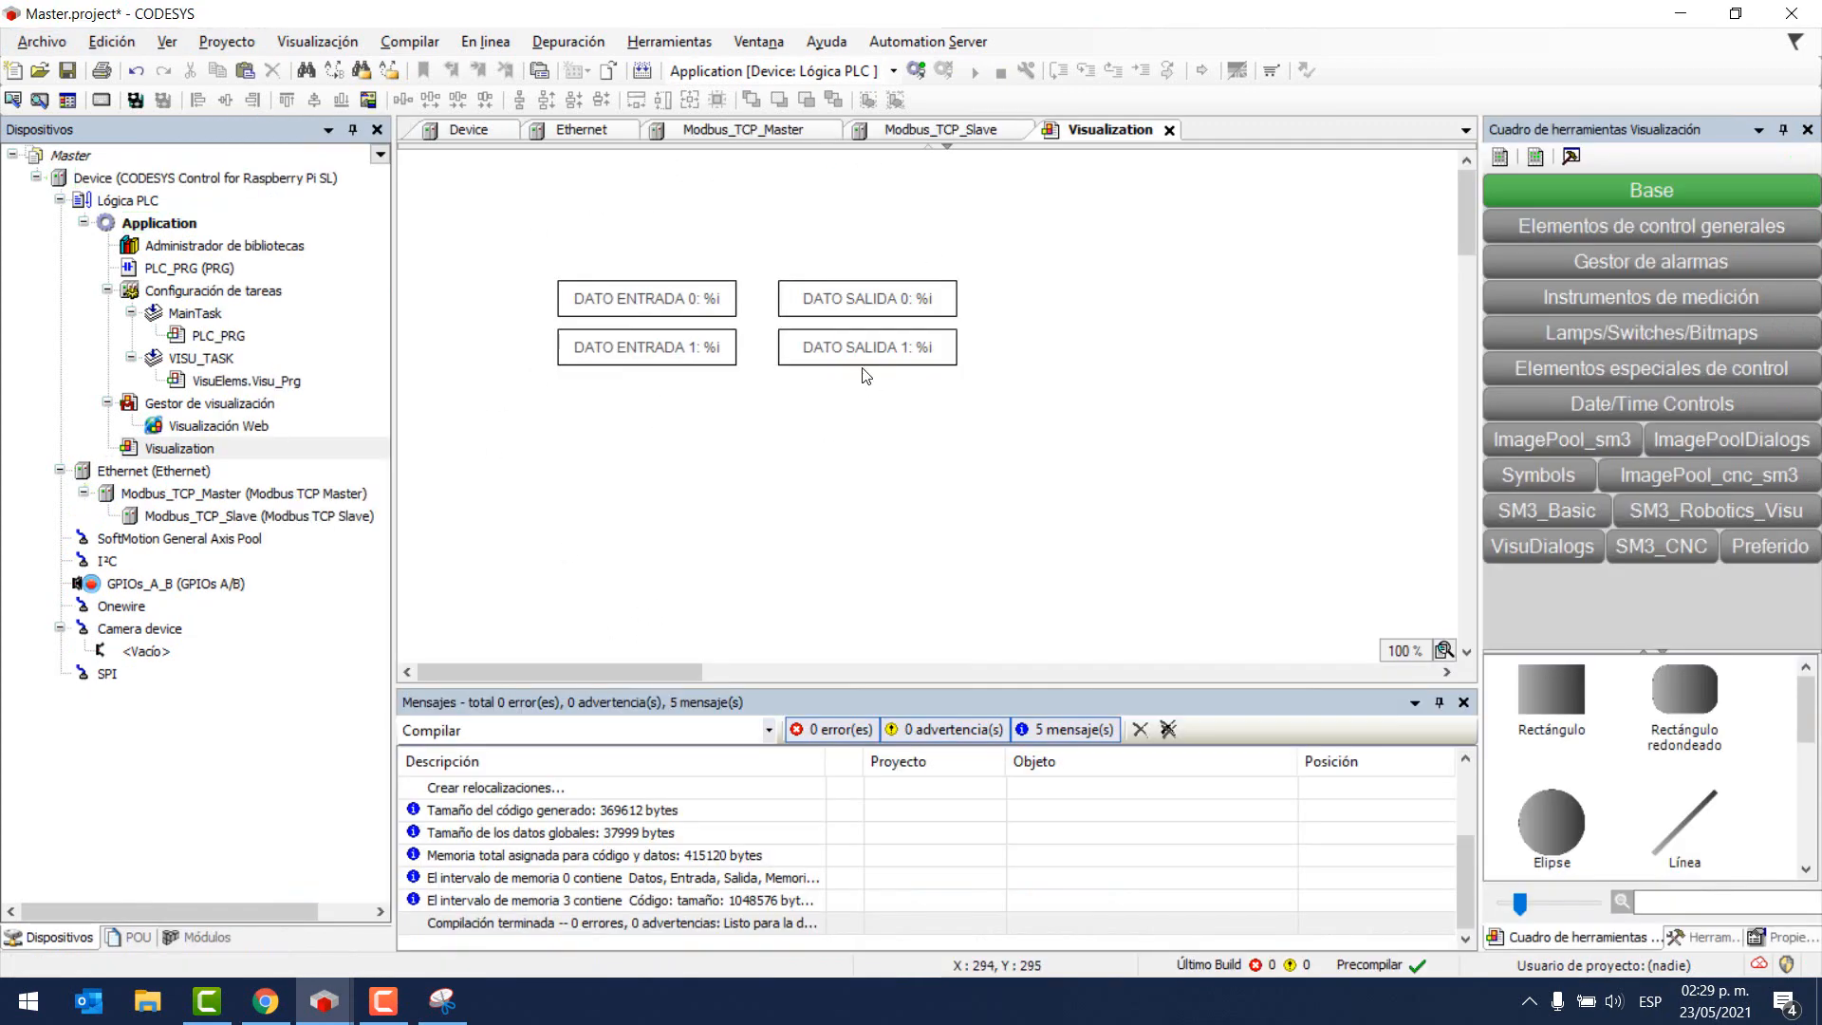
pyautogui.click(917, 72)
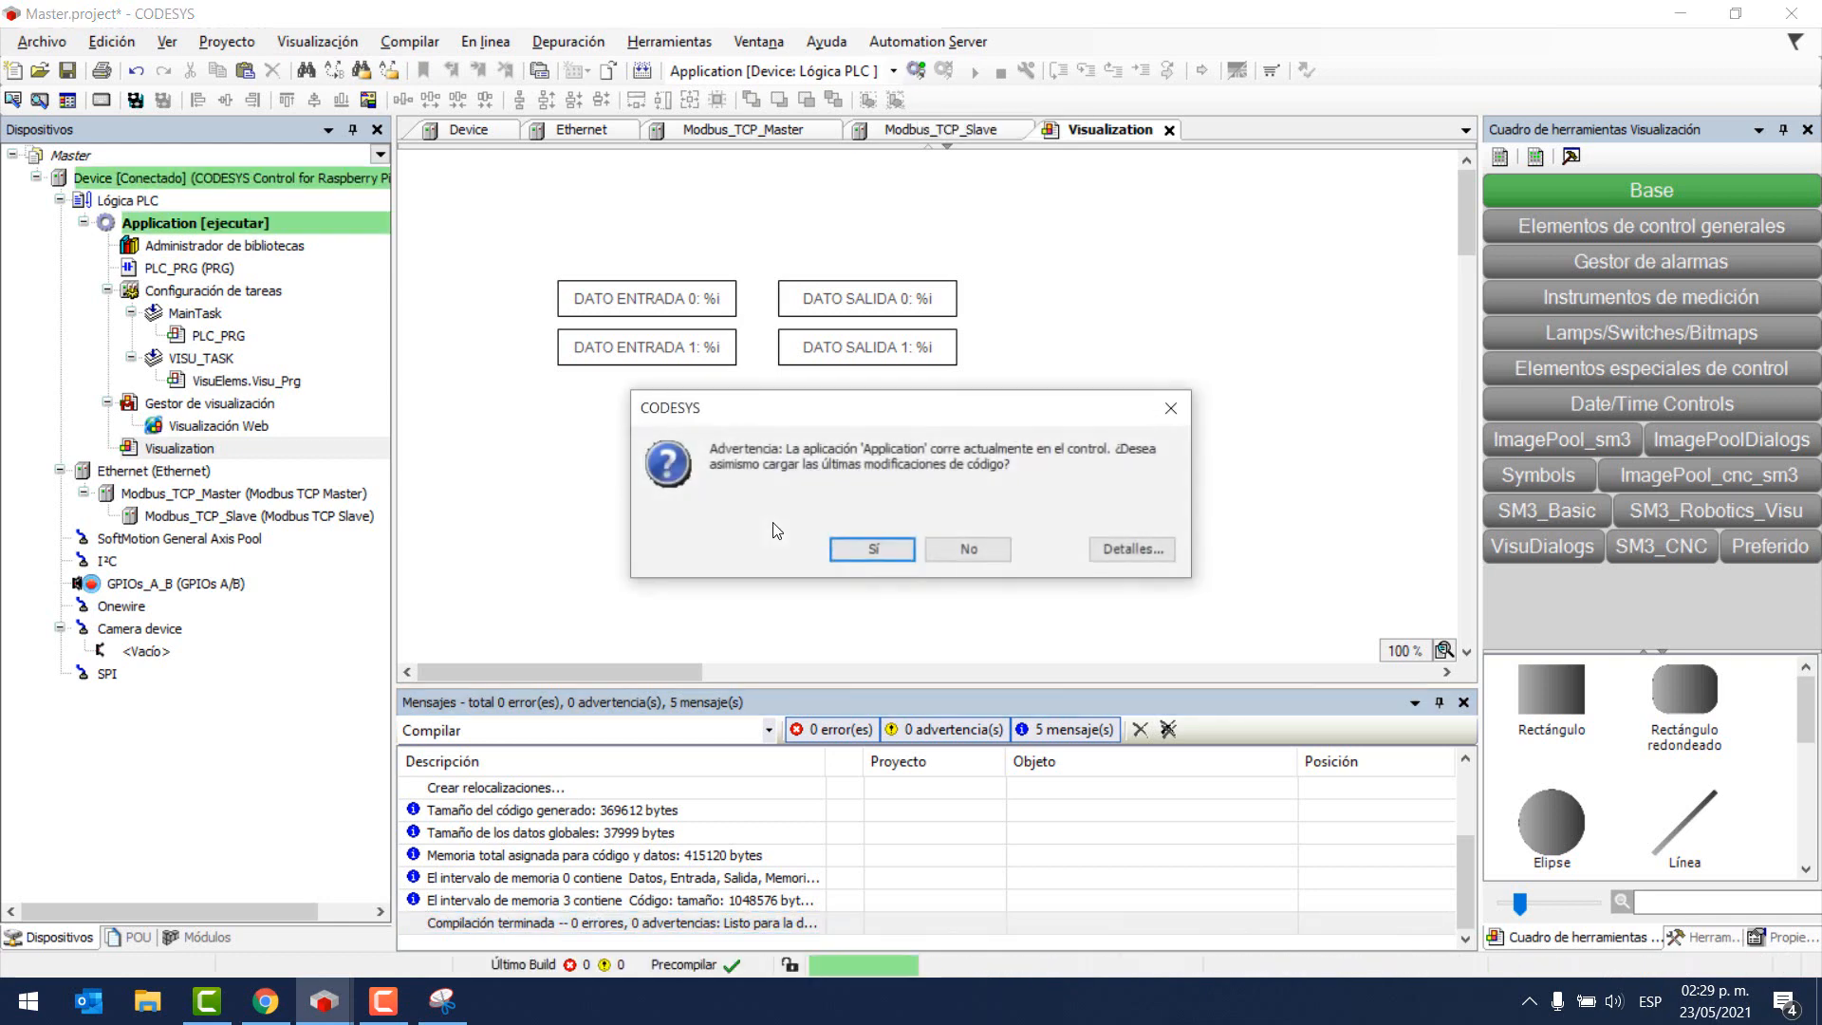
pyautogui.click(850, 557)
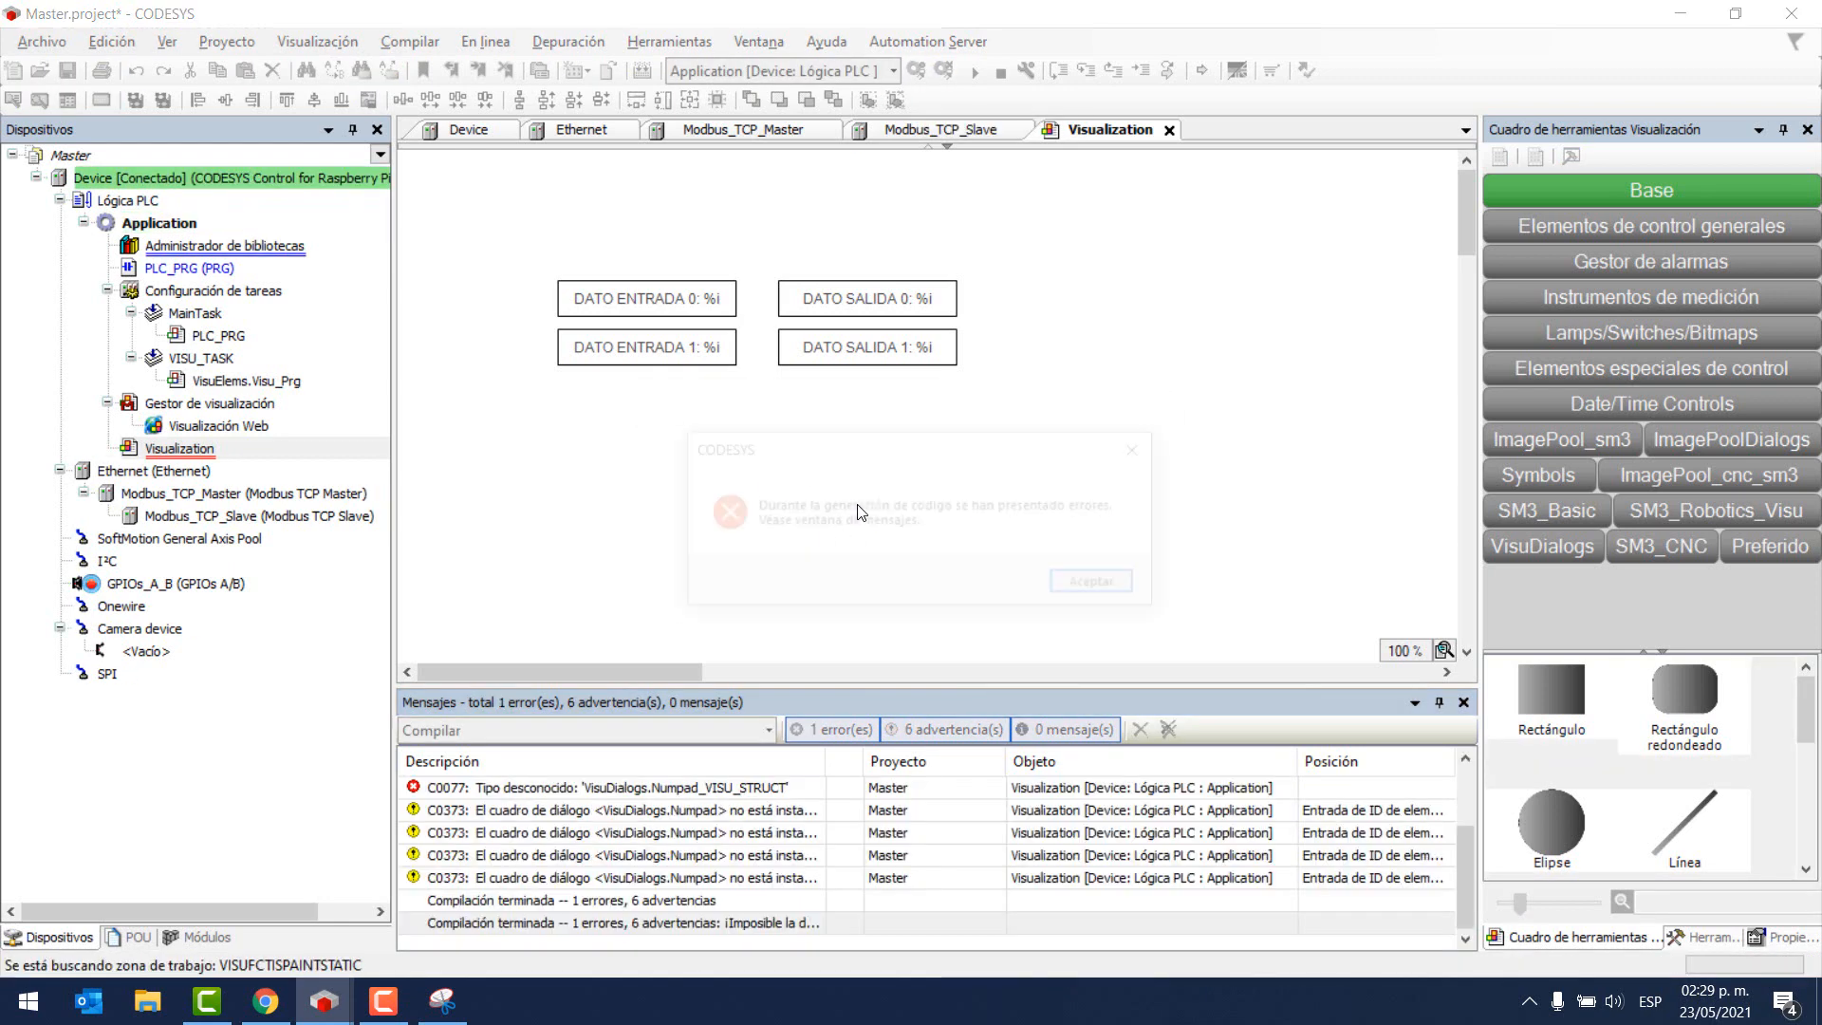
pyautogui.click(1076, 584)
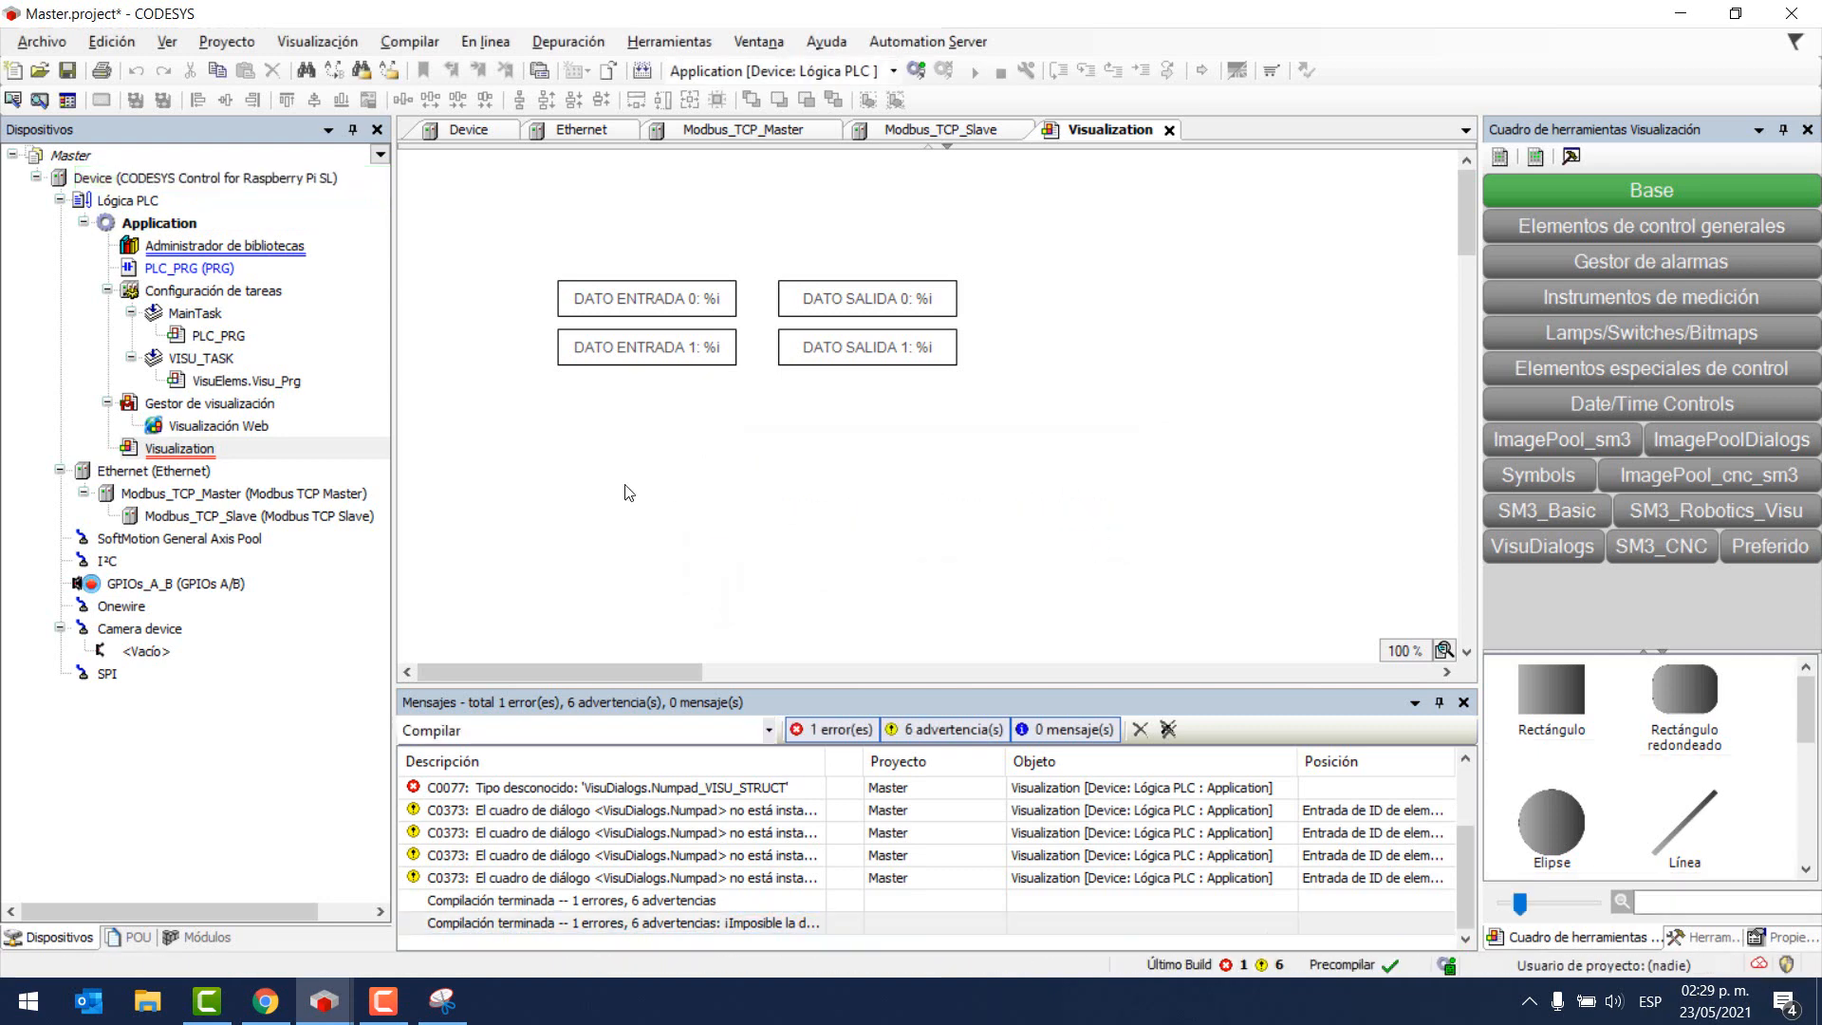
# - Reopen the OnMouseClick write-variable settings of both DATO ENTRADA rectangles in the Master visualization and keep VisuDialogs.Numpad as input type
pyautogui.click(654, 317)
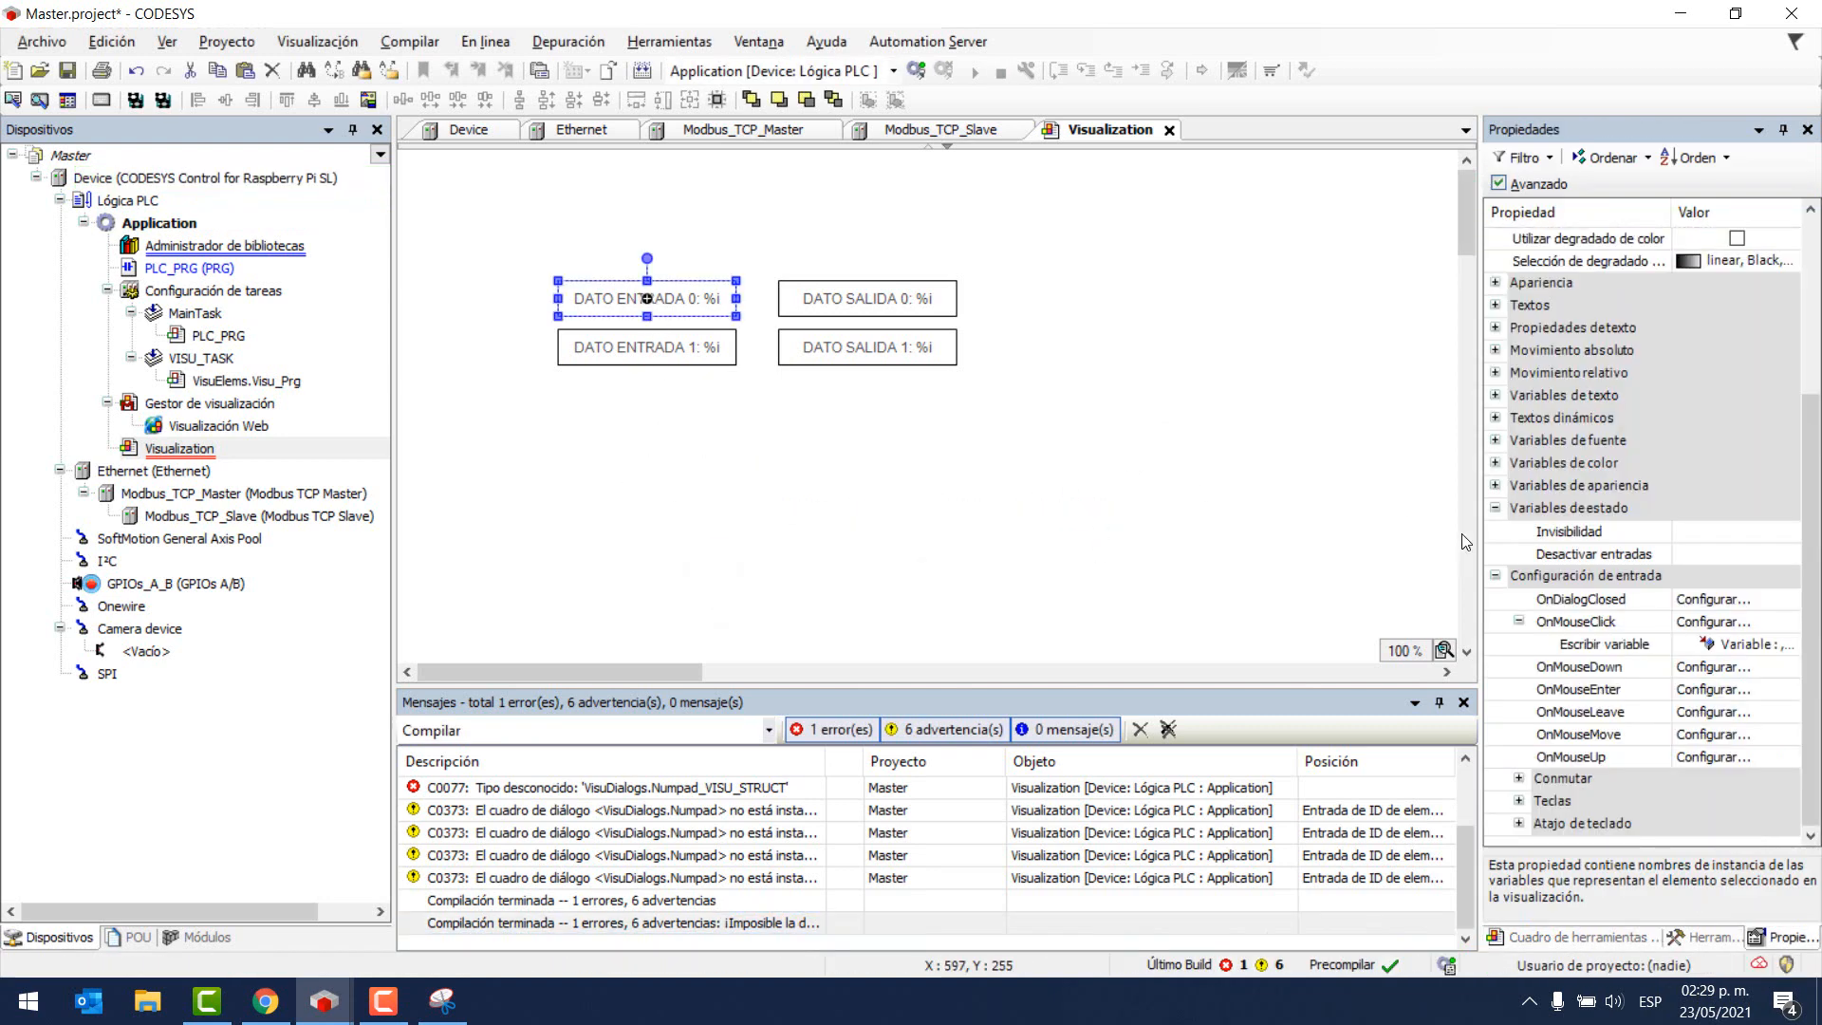
pyautogui.moveTo(1477, 520); pyautogui.dragTo(1379, 520)
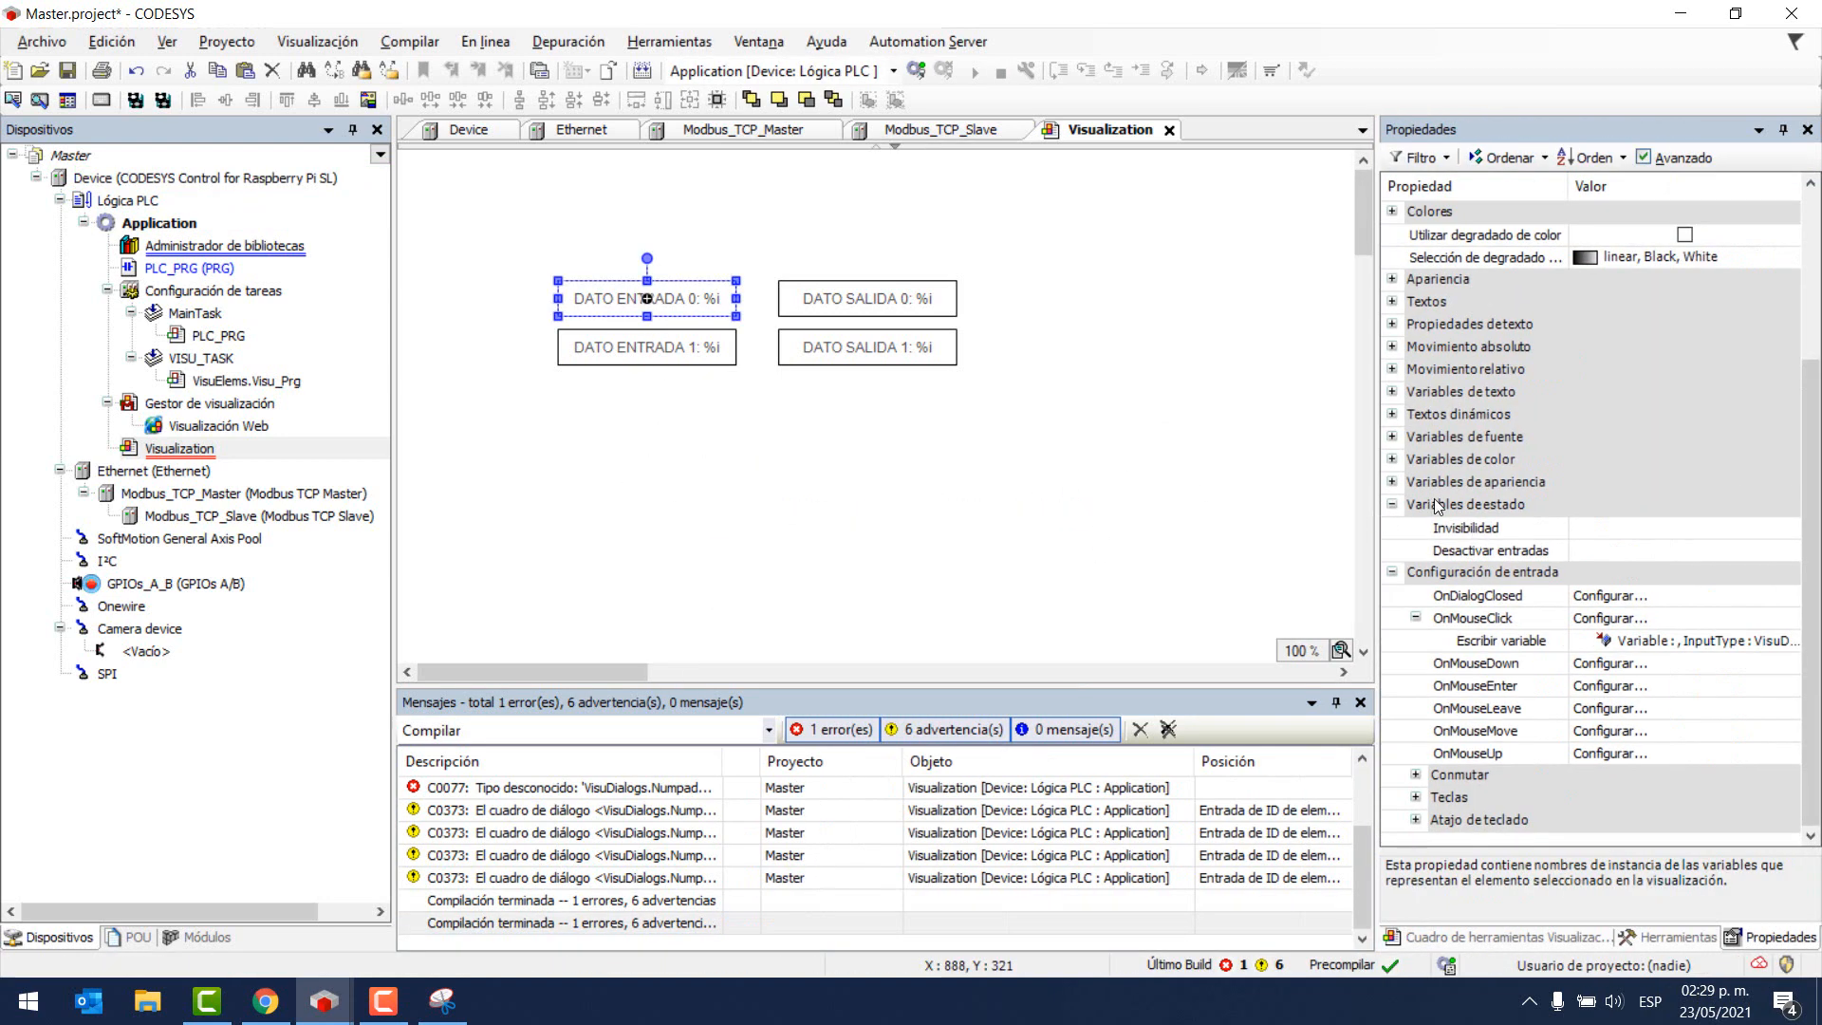
pyautogui.click(1661, 649)
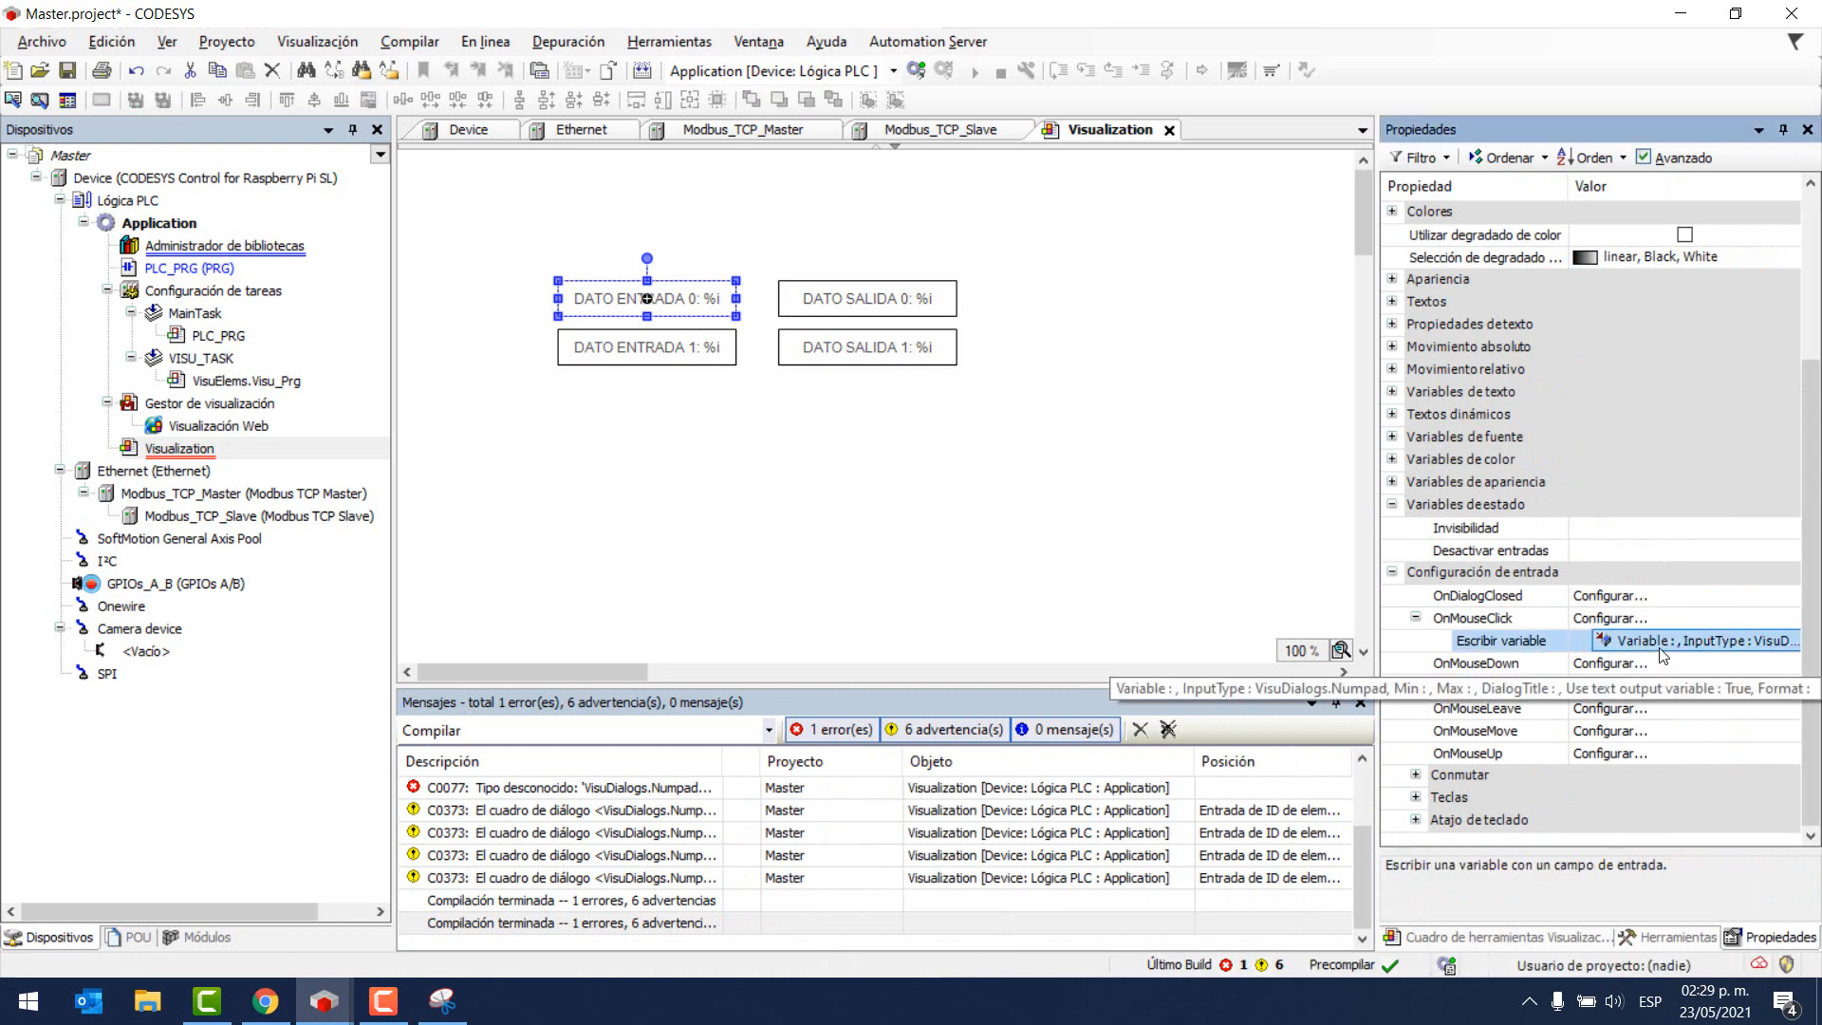
pyautogui.click(1660, 649)
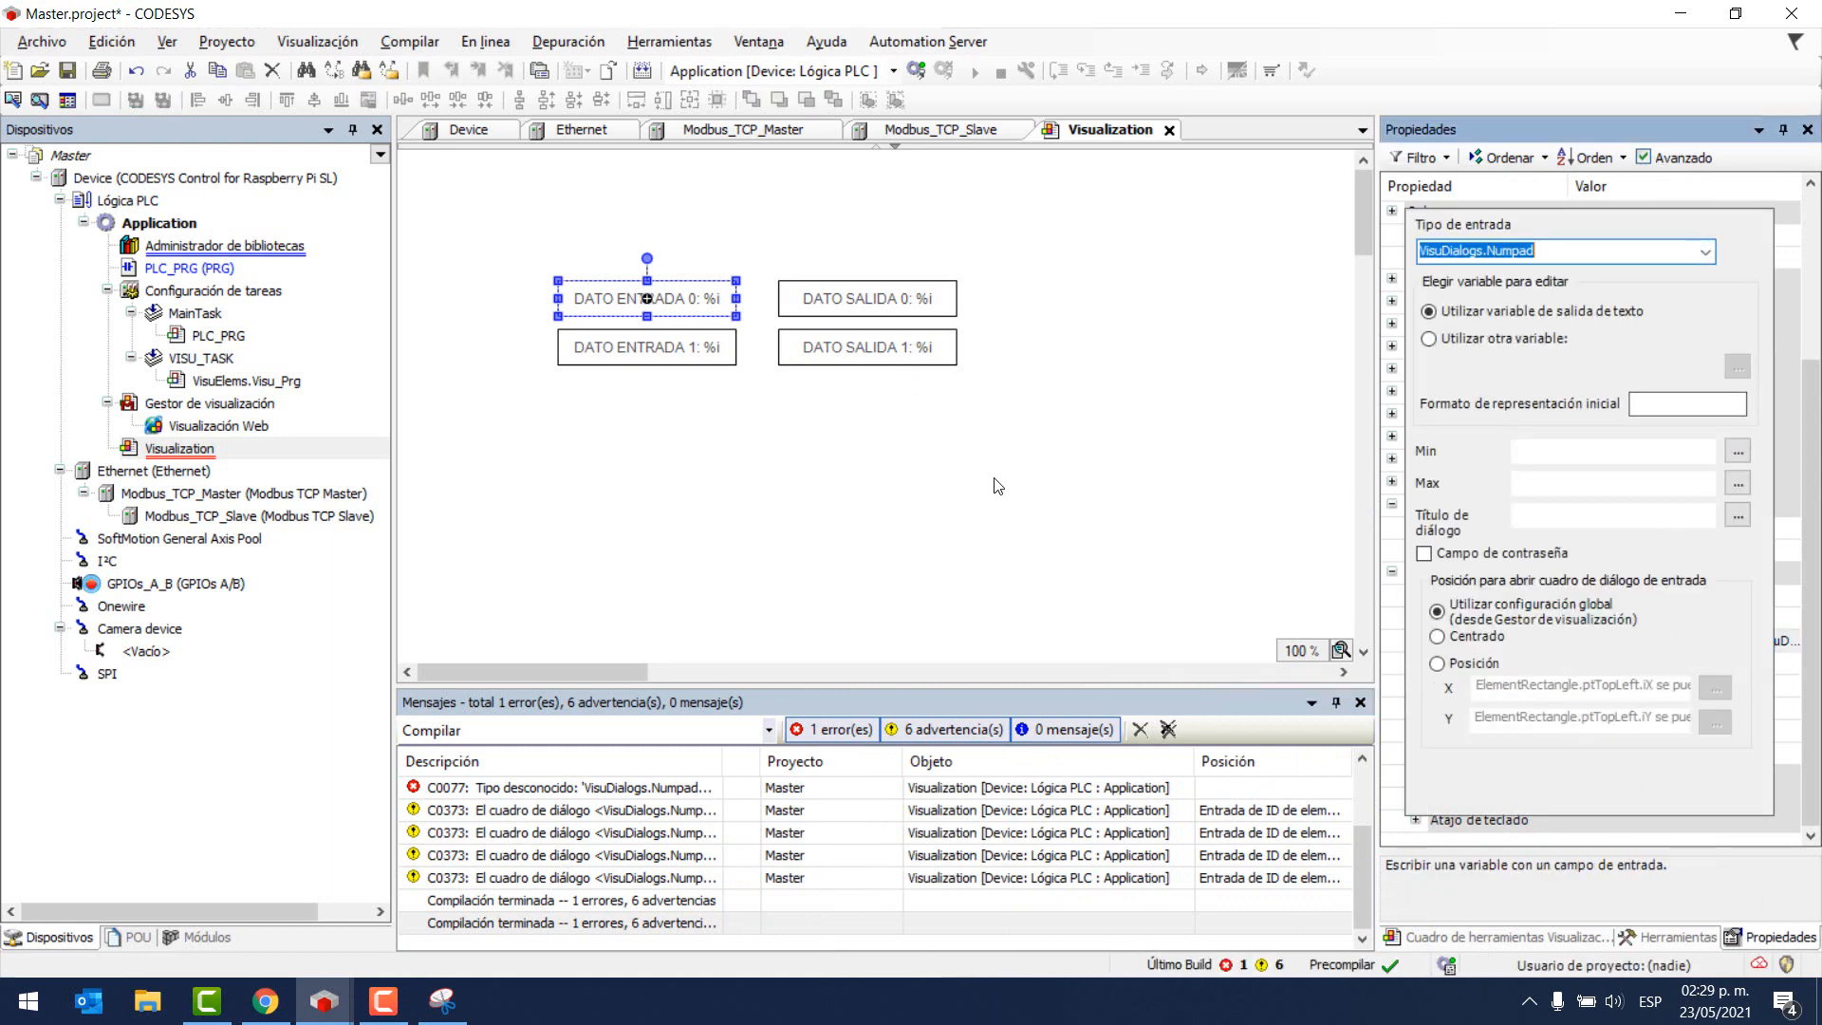
pyautogui.click(676, 384)
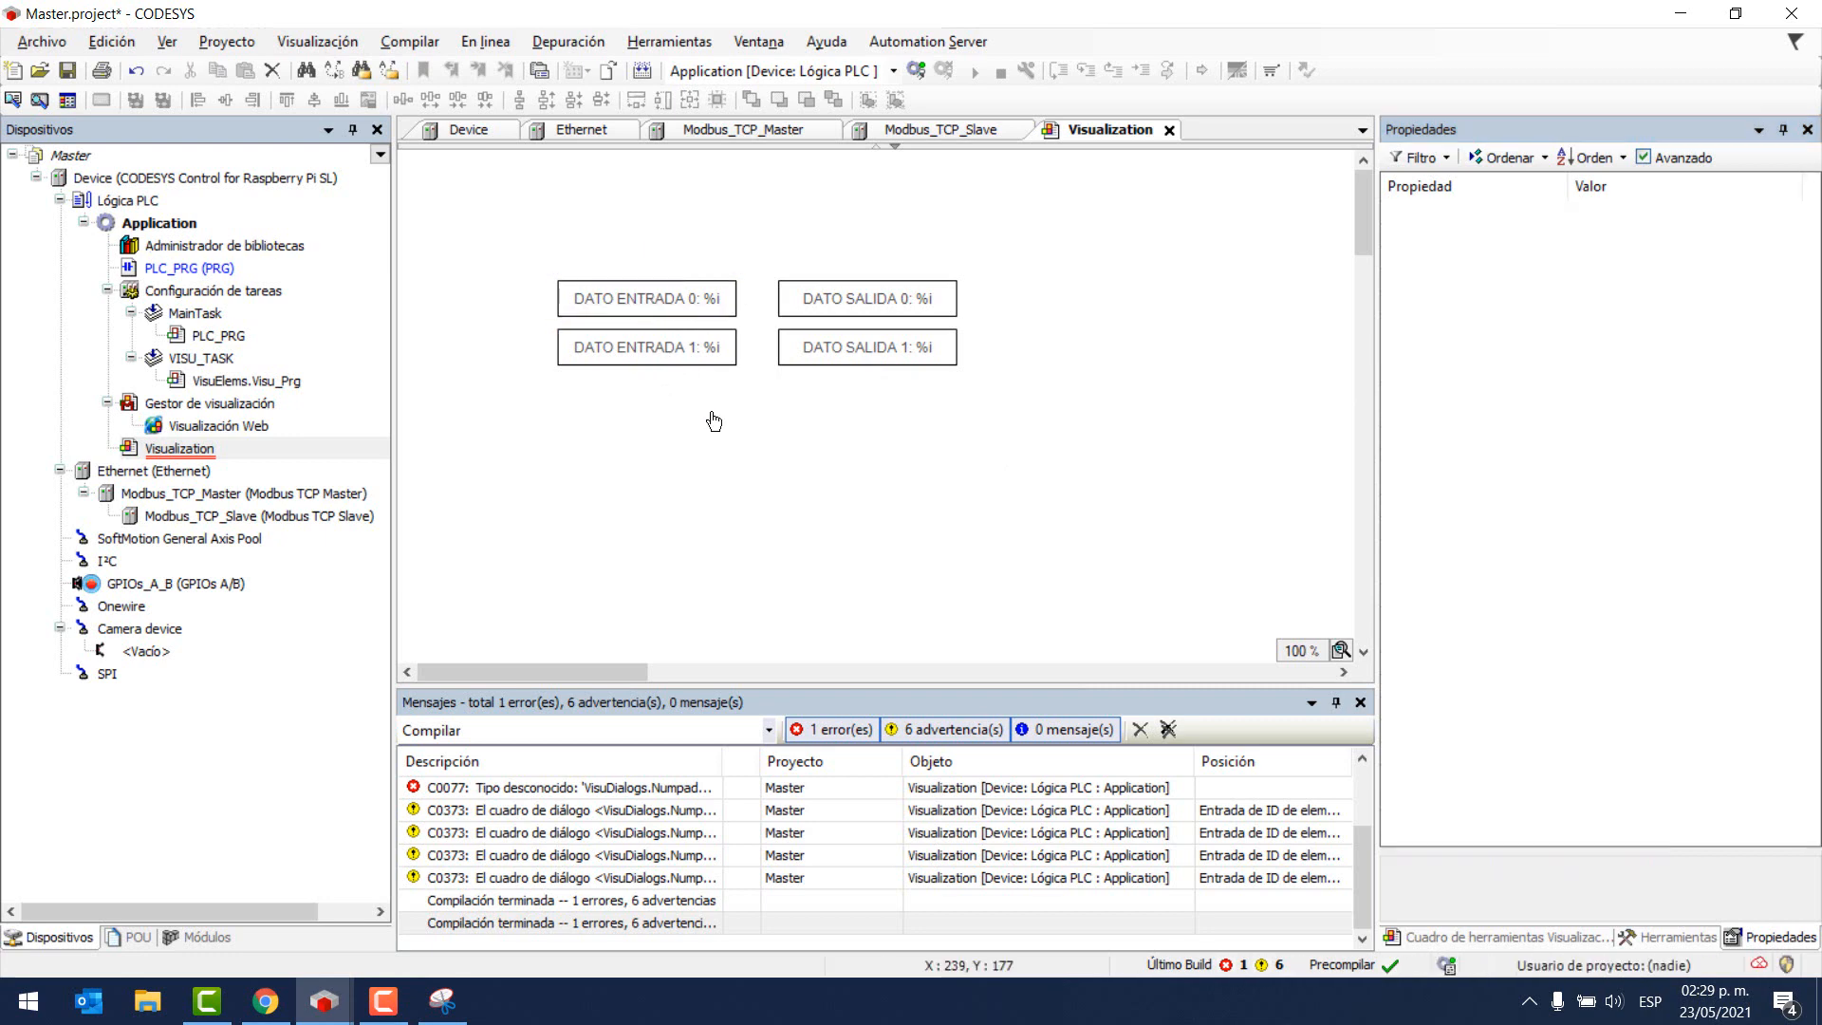
pyautogui.click(678, 353)
pyautogui.click(1668, 649)
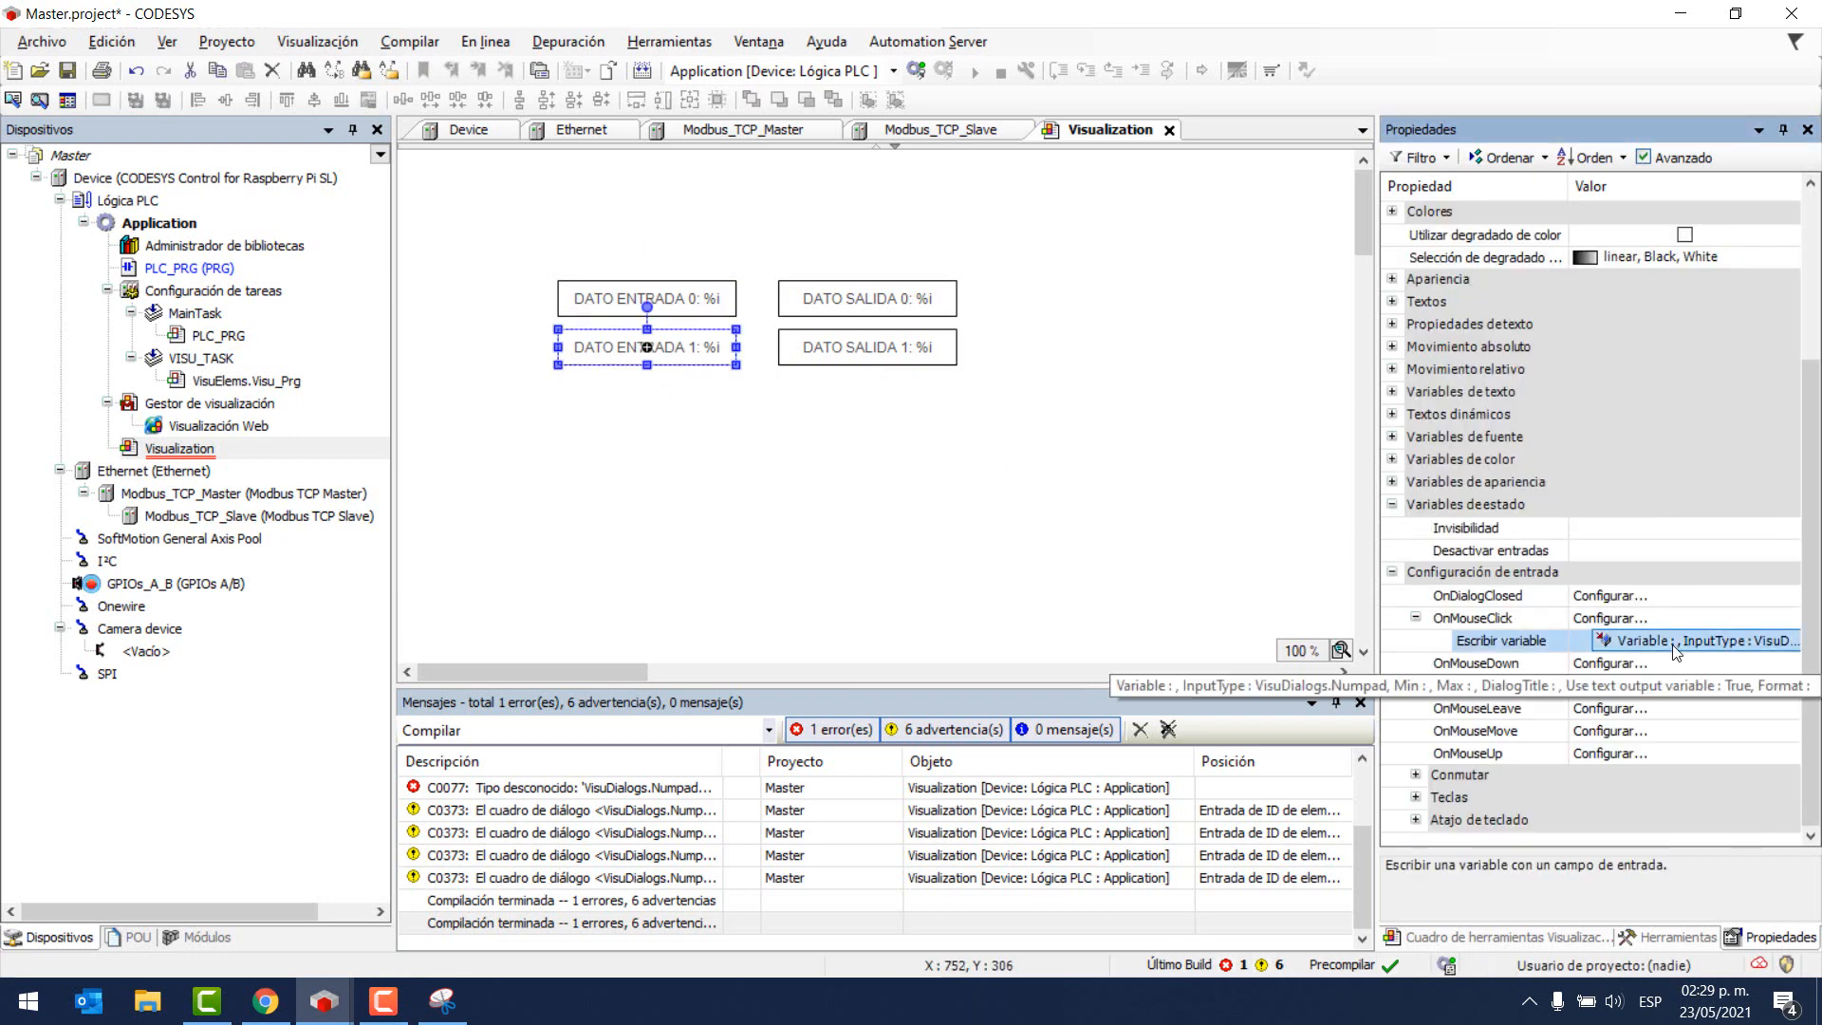
pyautogui.click(1667, 649)
pyautogui.click(858, 513)
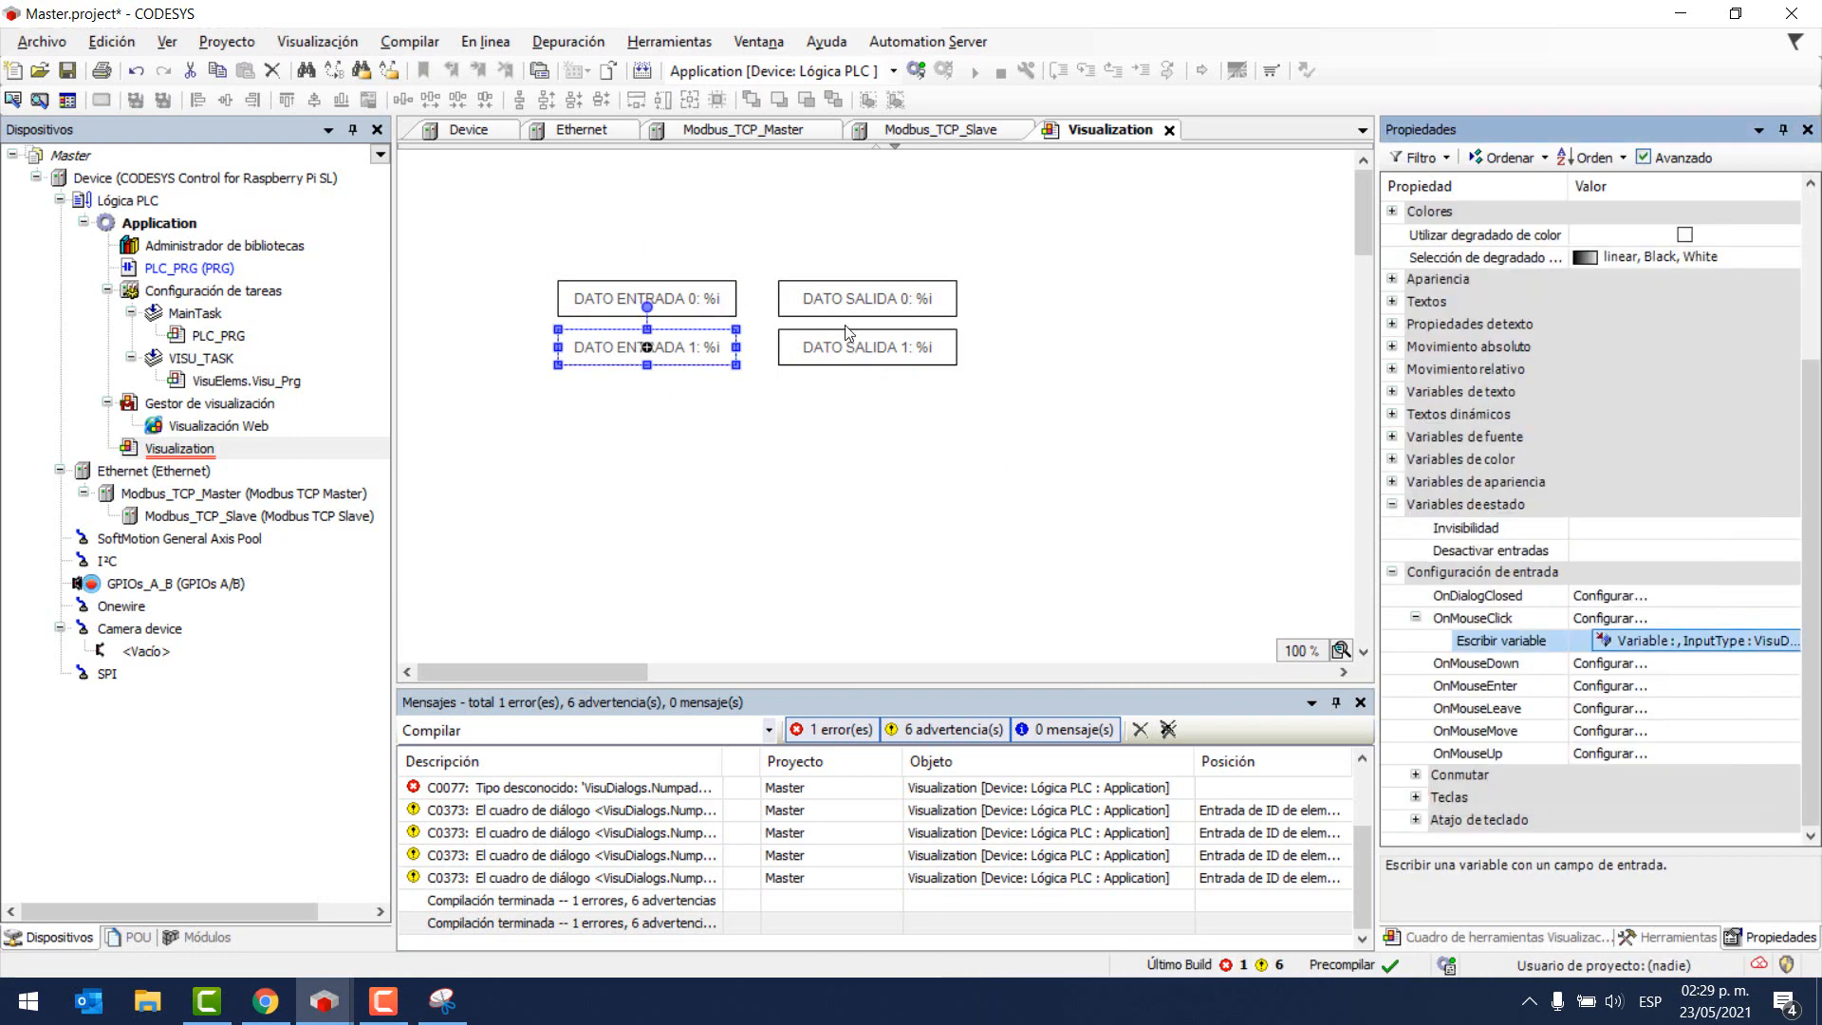
# - Reopen the write-variable settings of DATO SALIDA 0 and DATO SALIDA 1 and keep VisuDialogs.Numpad with the text output variable
pyautogui.click(853, 323)
pyautogui.click(854, 308)
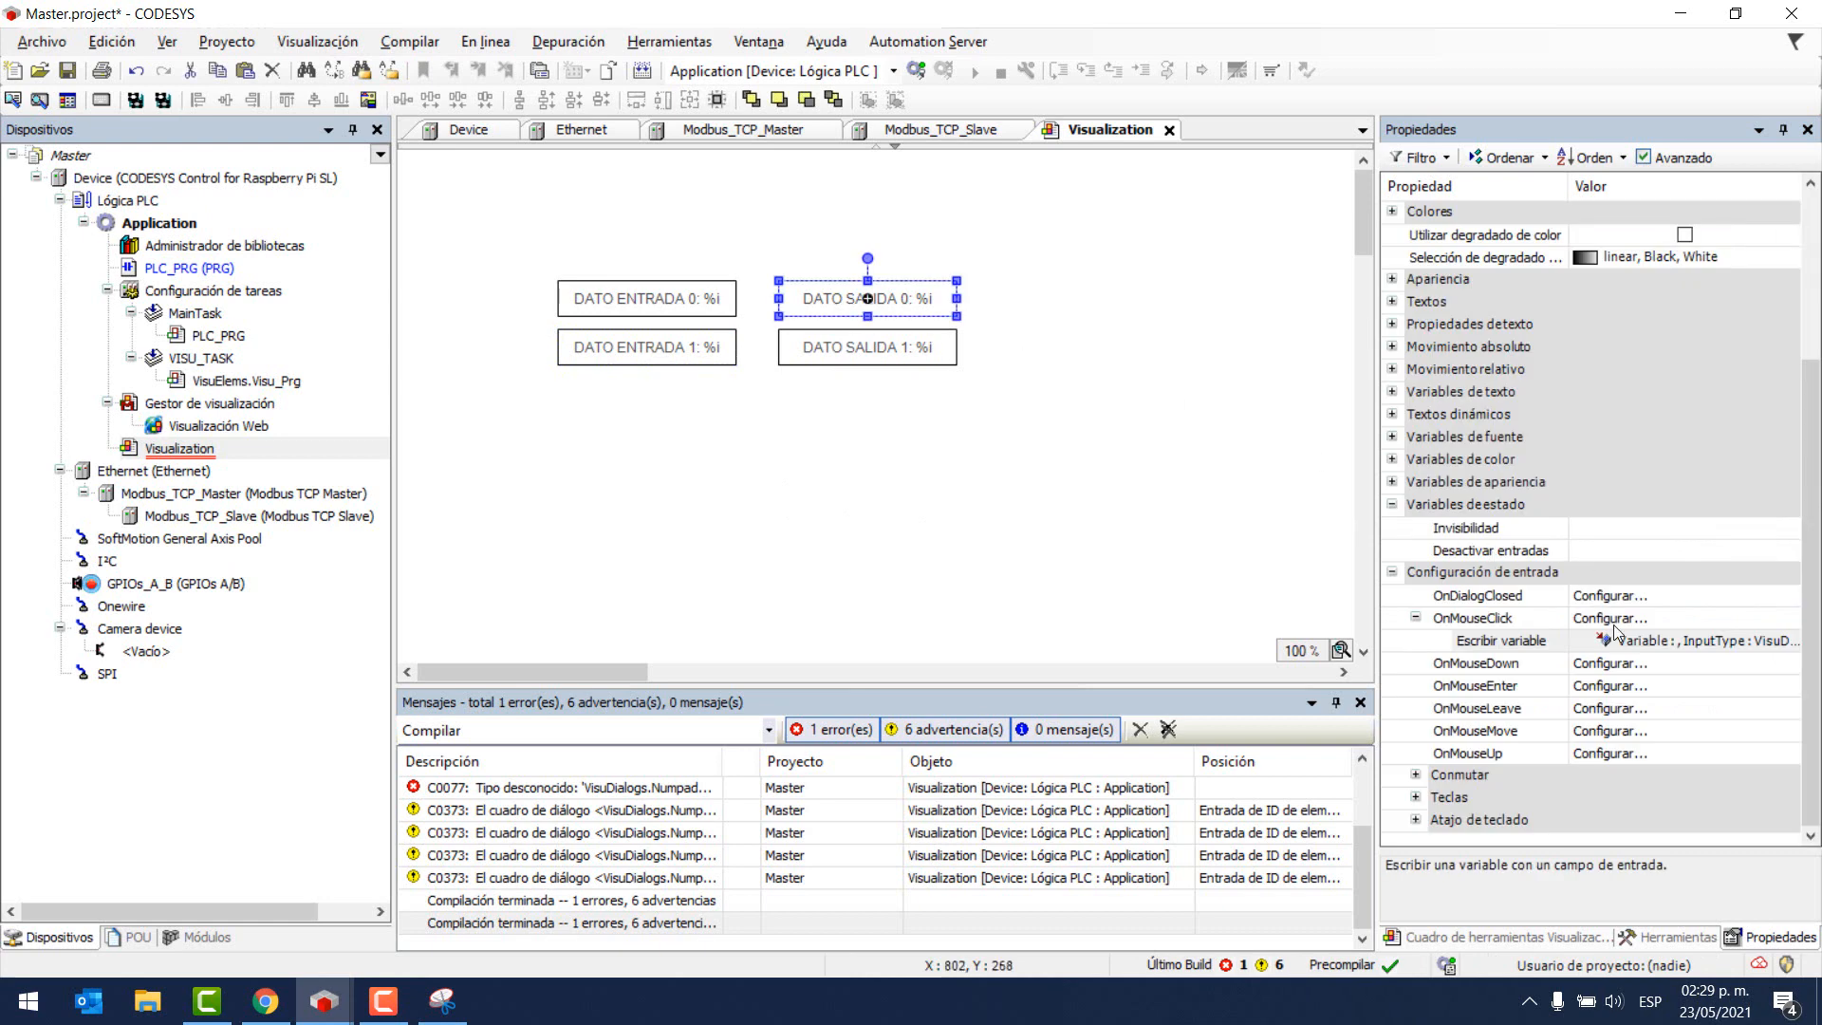
pyautogui.click(1649, 650)
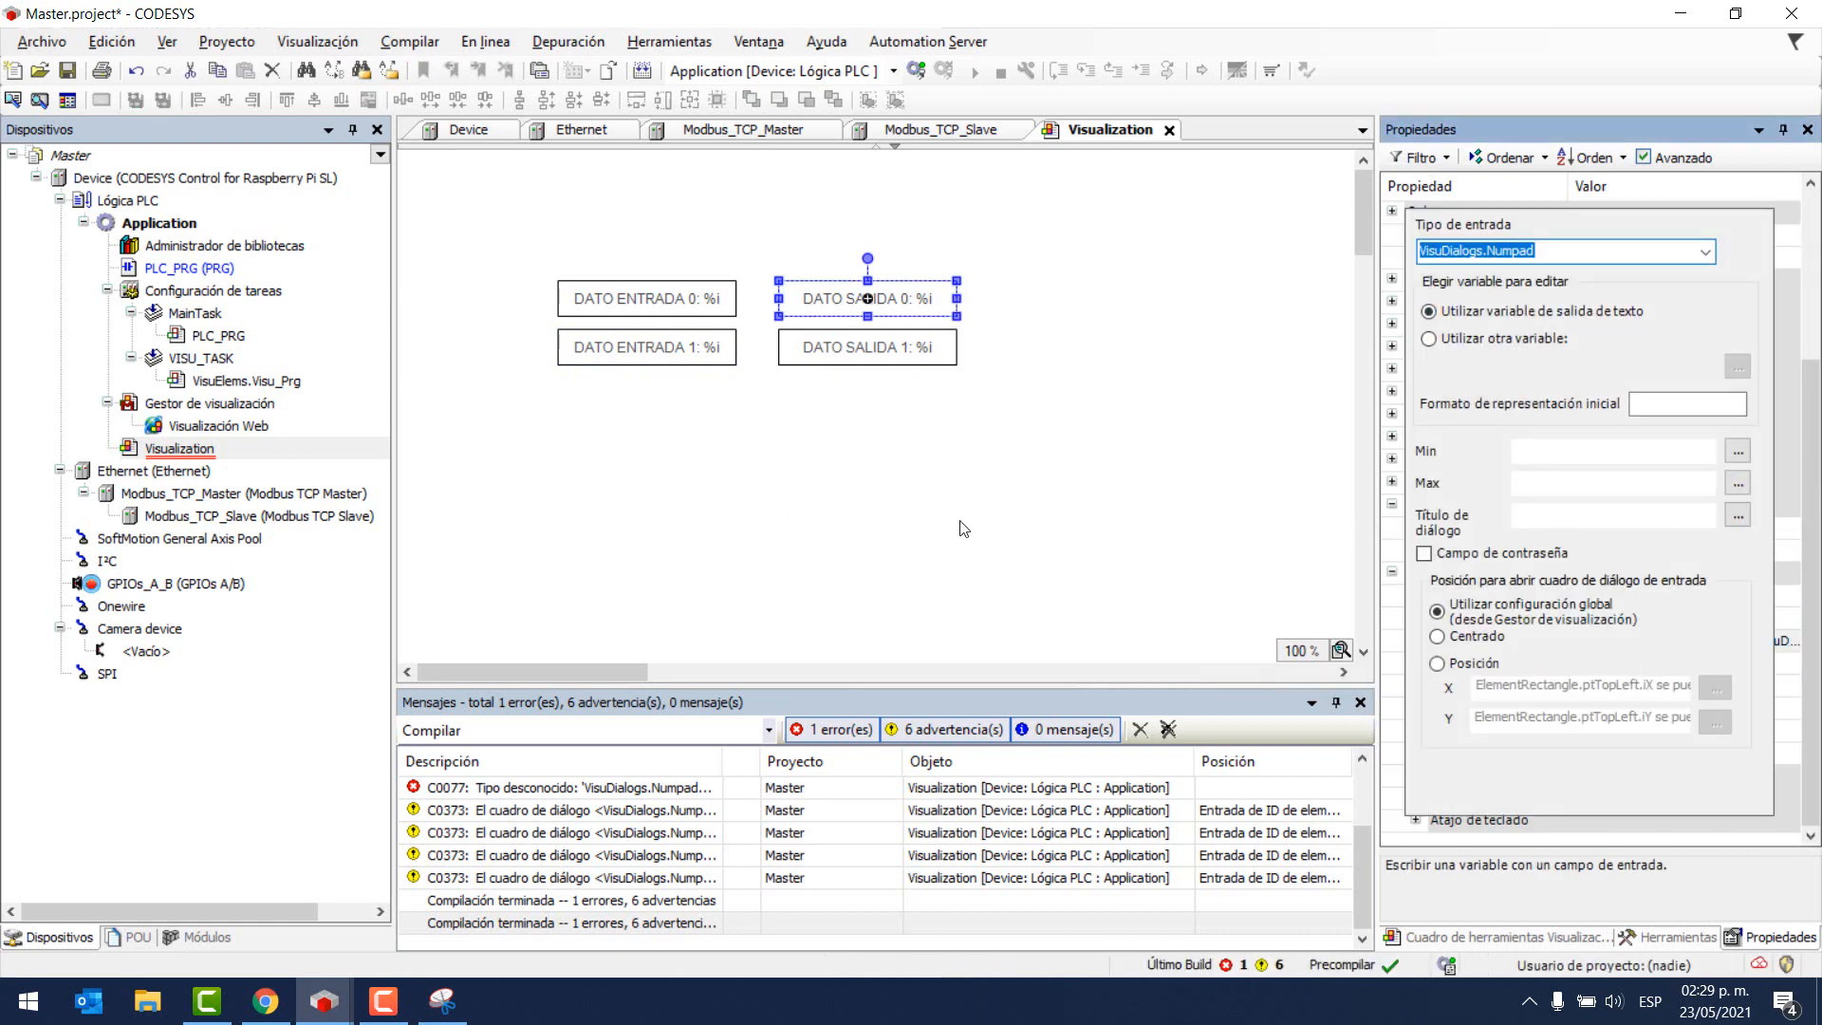
pyautogui.click(925, 373)
pyautogui.click(925, 357)
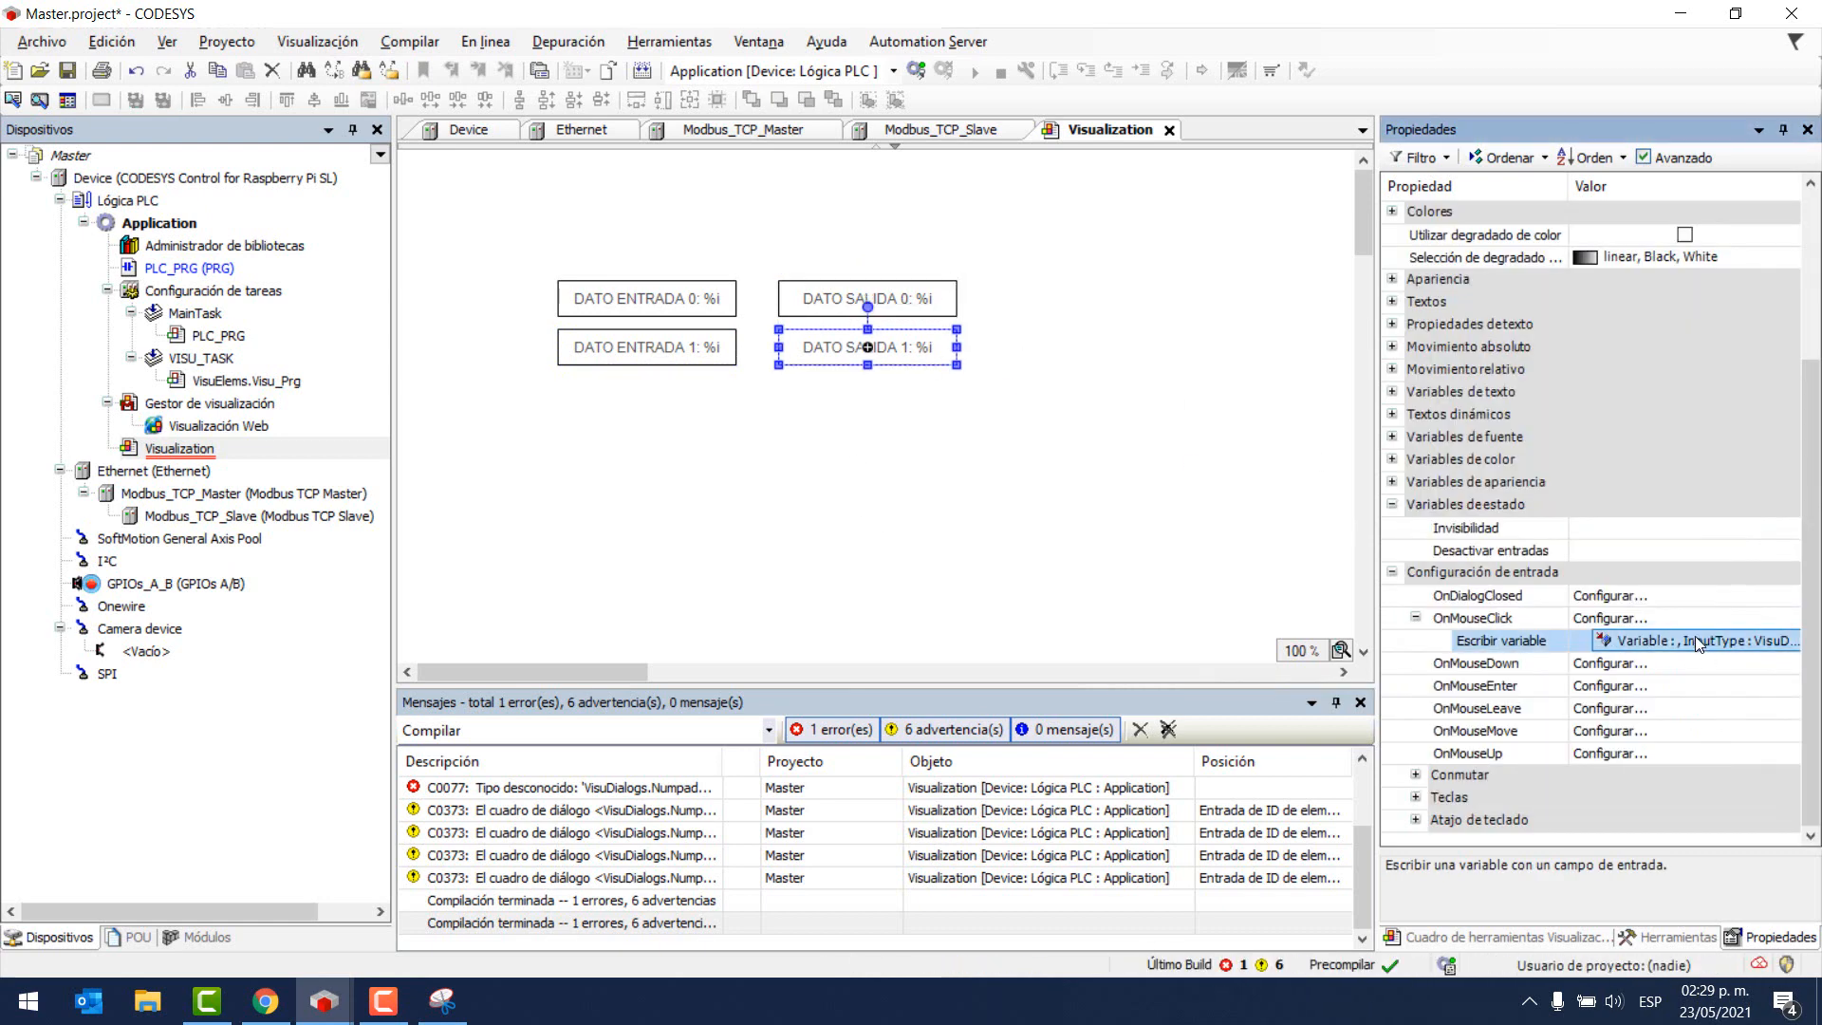
pyautogui.click(1695, 637)
pyautogui.click(1044, 432)
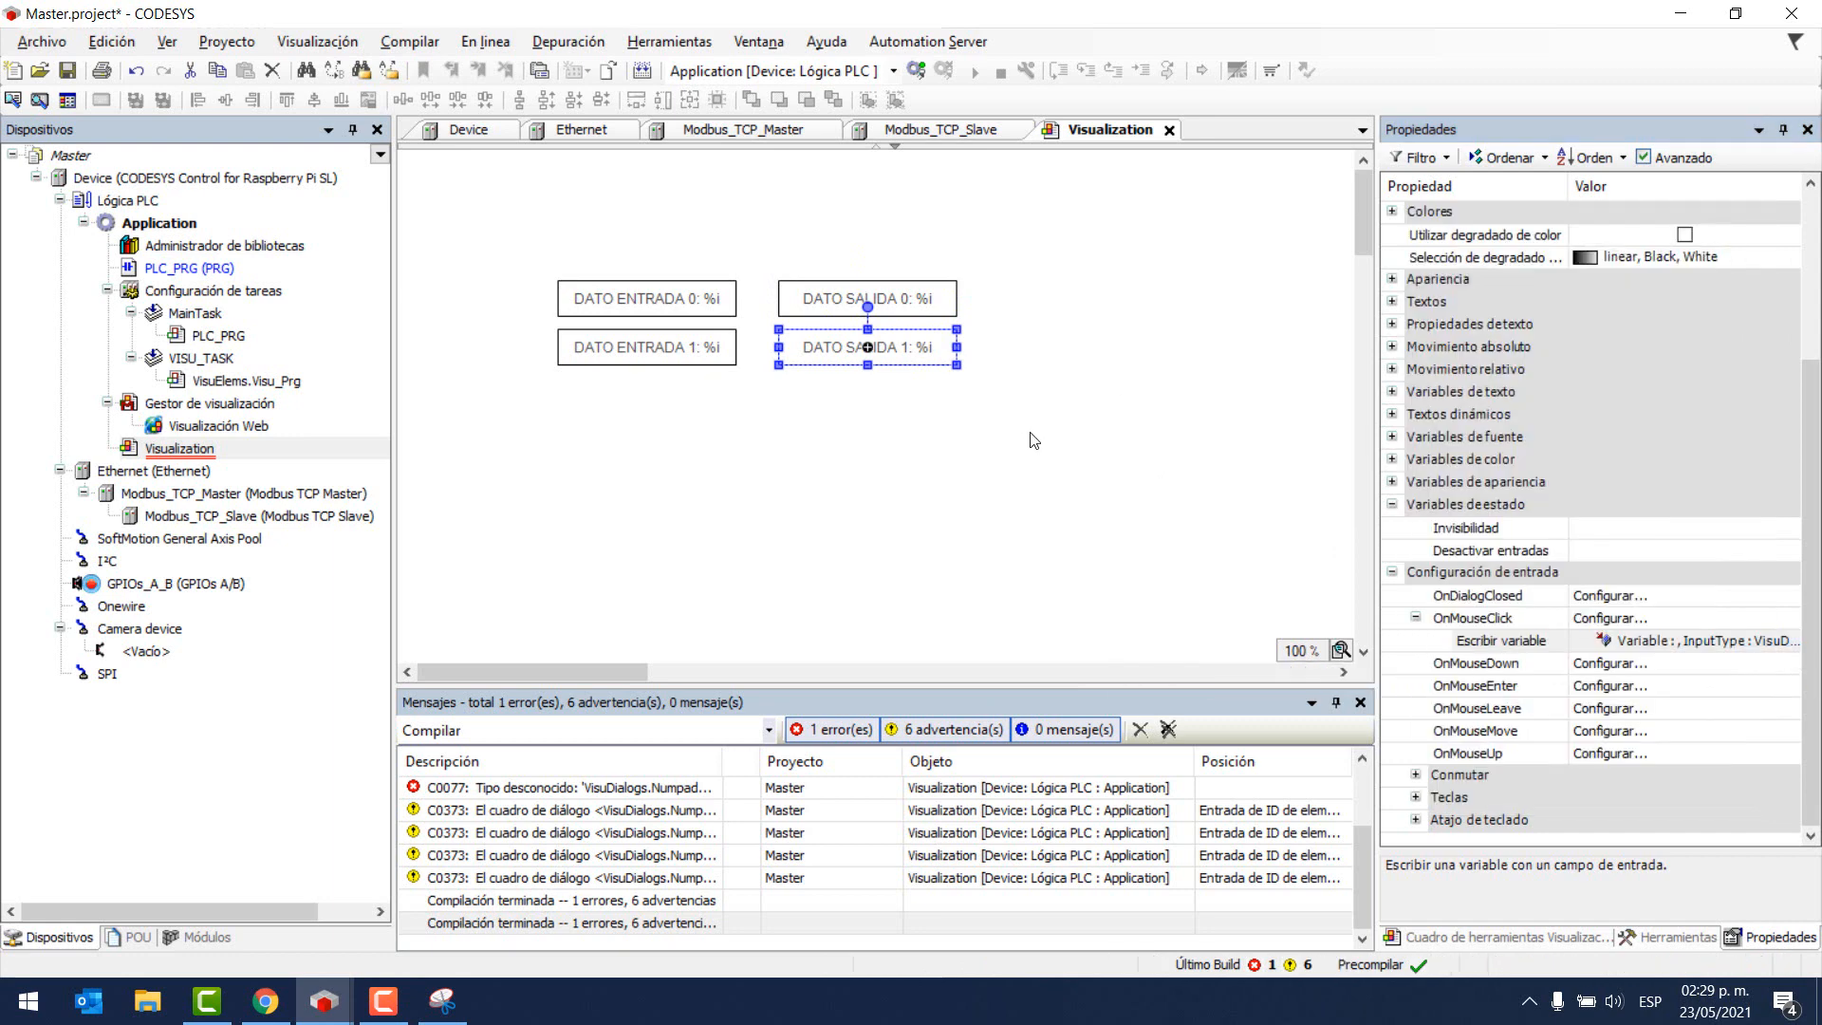
# - Log in to the Master controller, accept loading the code, and start the application
pyautogui.click(918, 72)
pyautogui.click(883, 547)
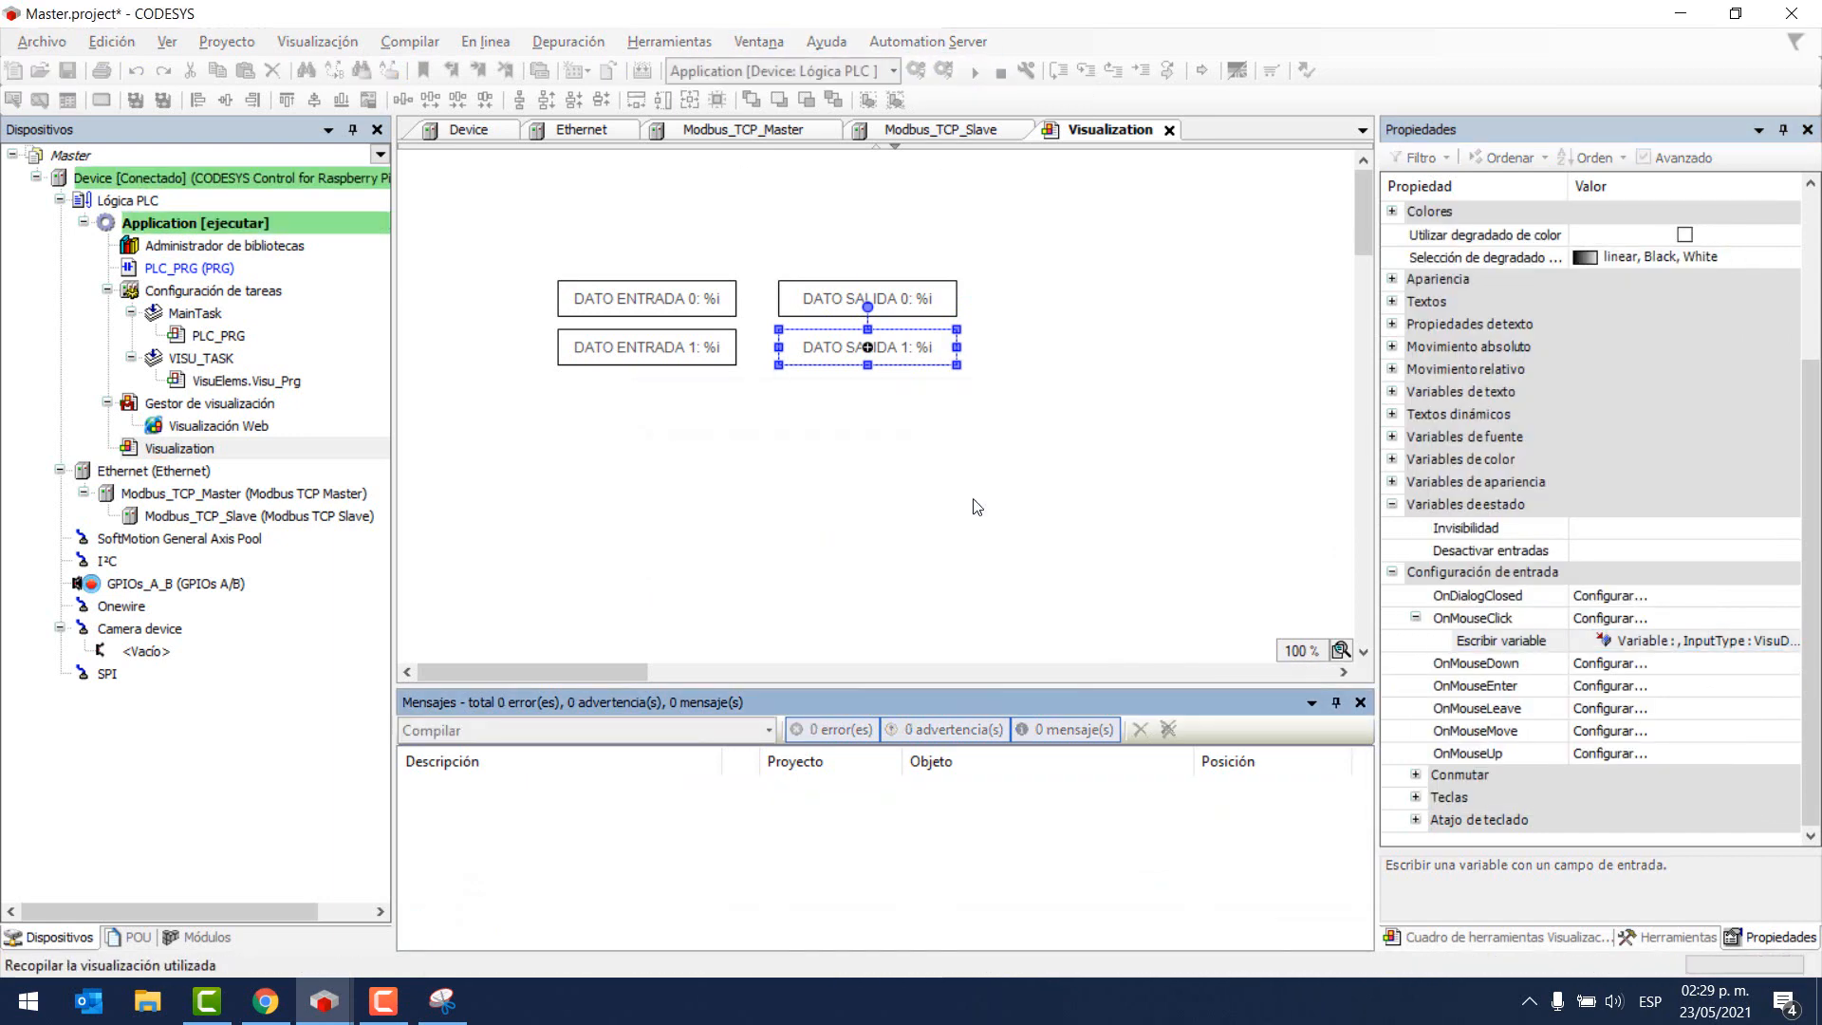
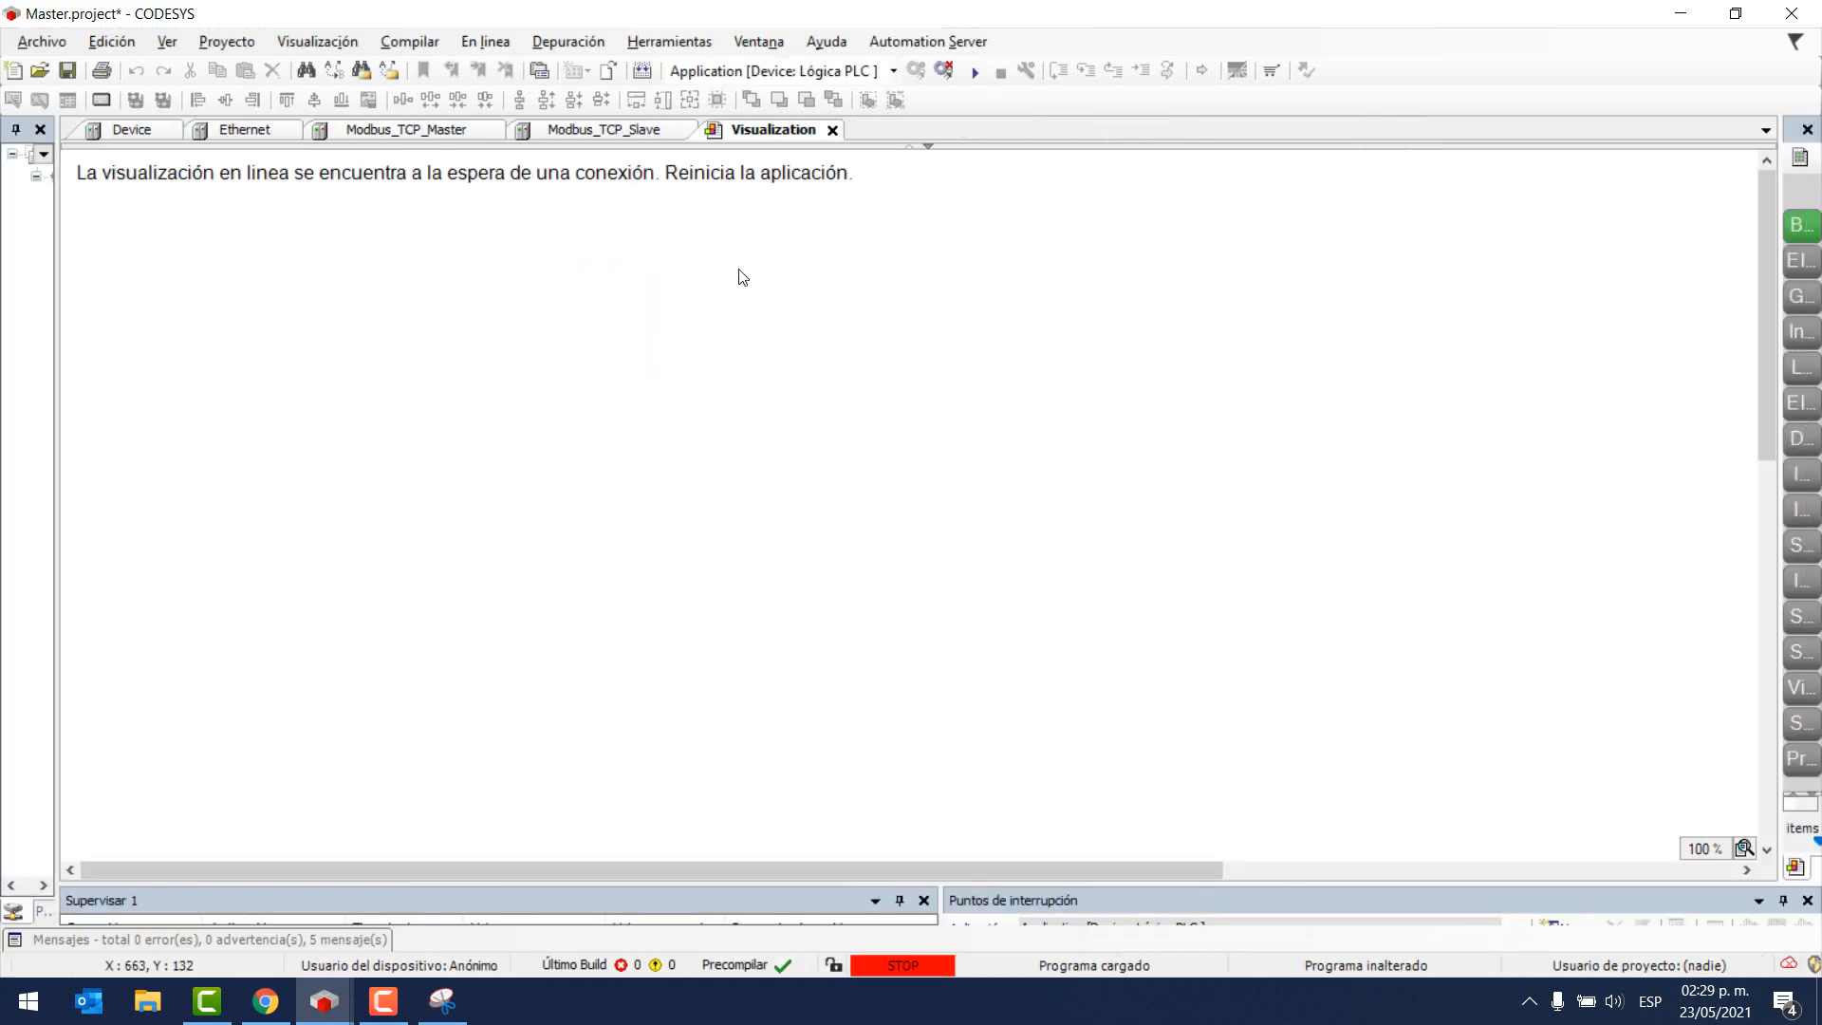
pyautogui.click(979, 72)
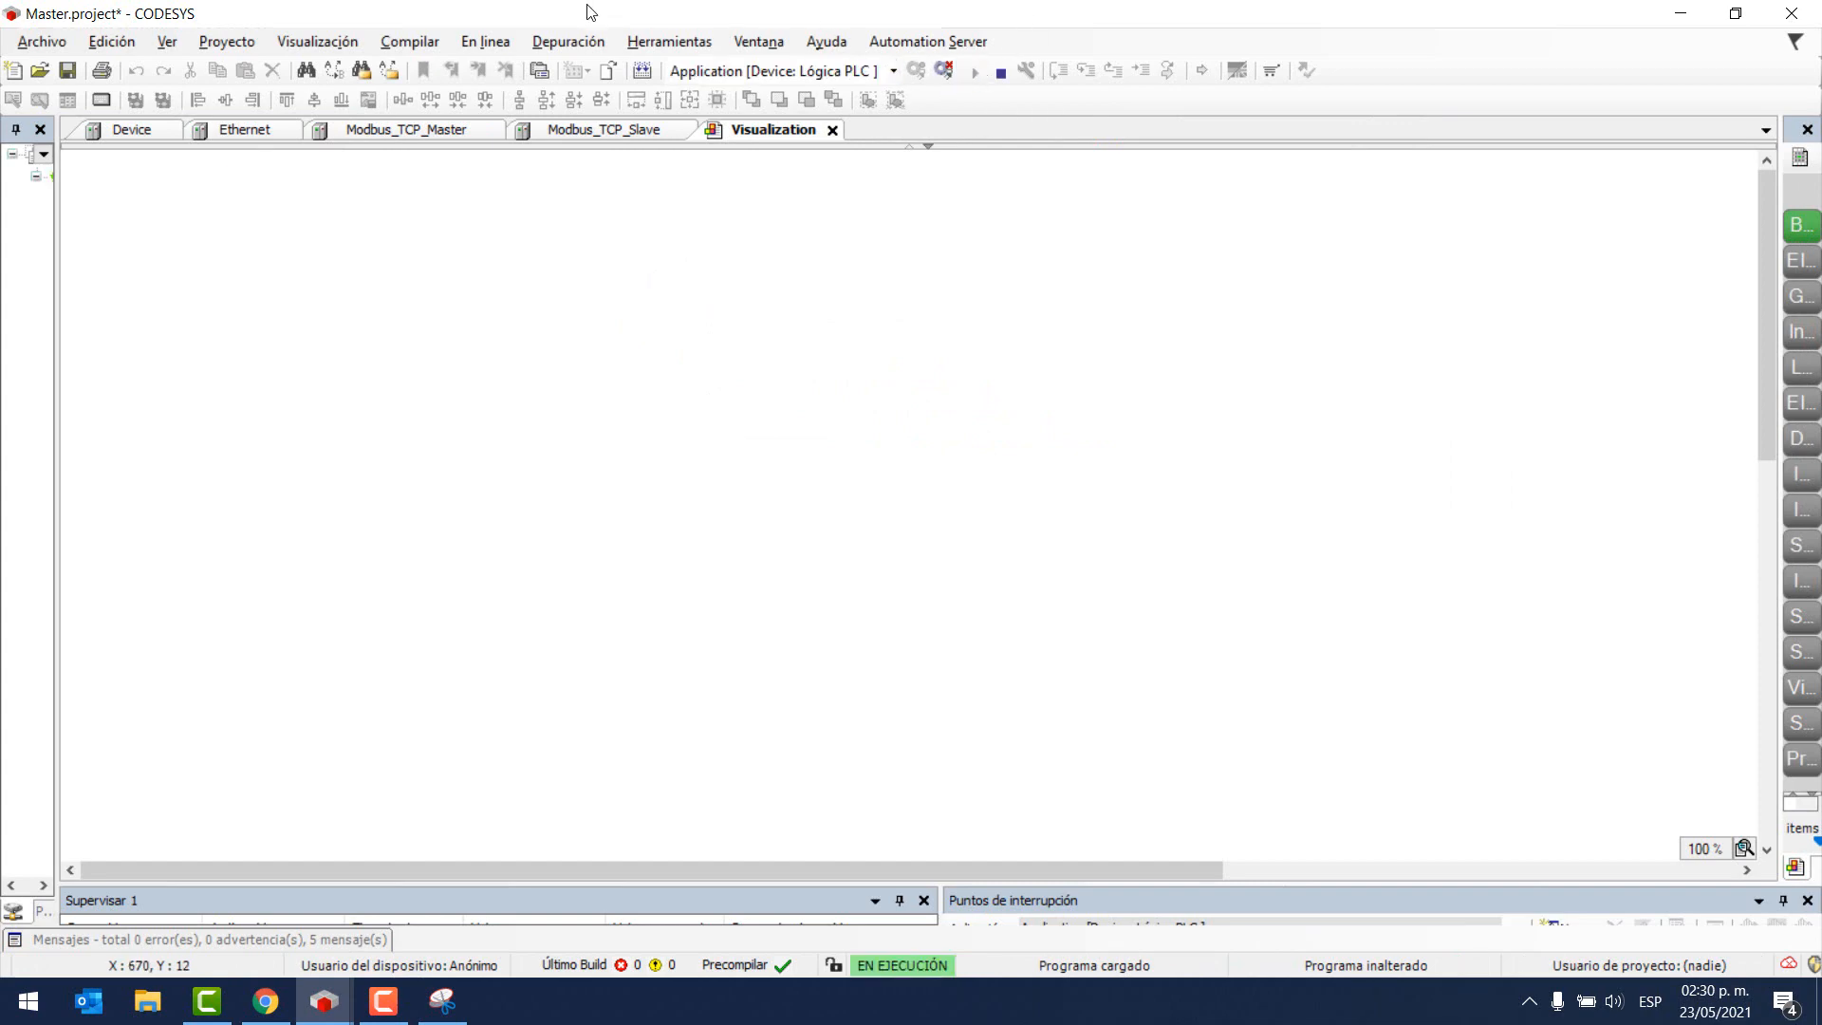
# - Restore the Master and Slave project windows from full screen and arrange them side by side with both visualizations showing
pyautogui.click(1734, 13)
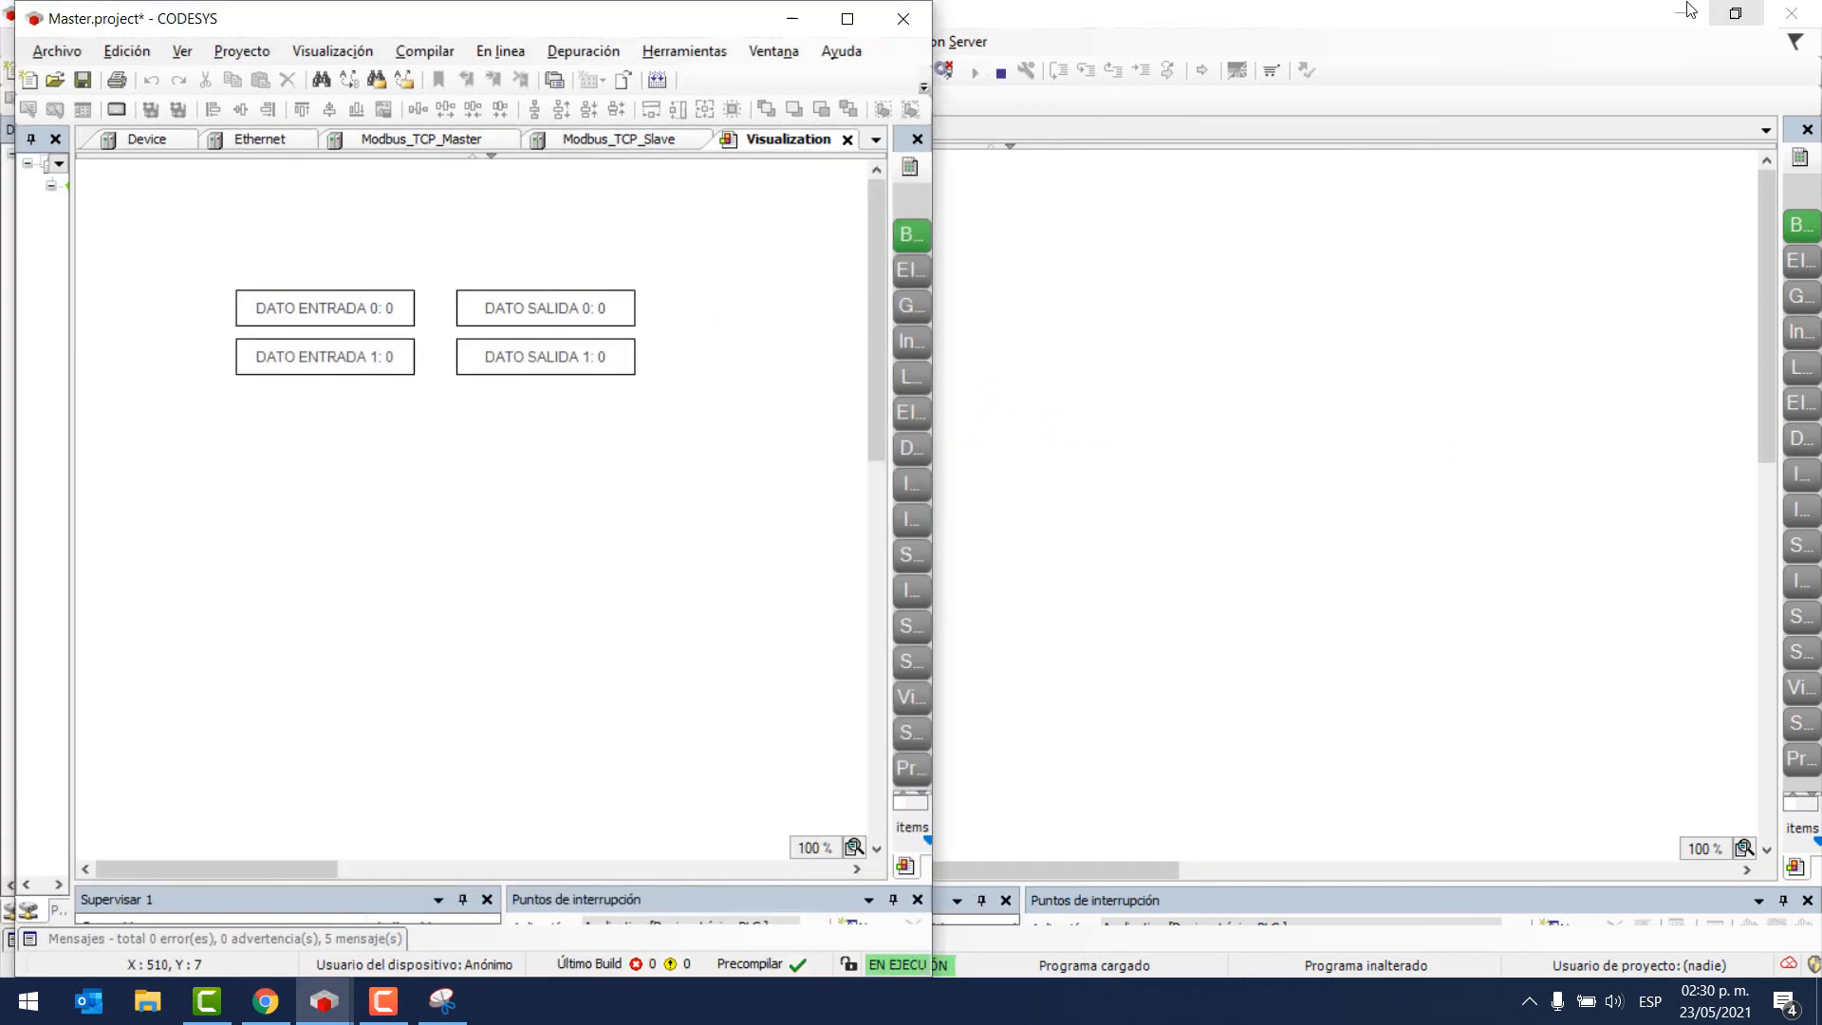
pyautogui.click(1735, 13)
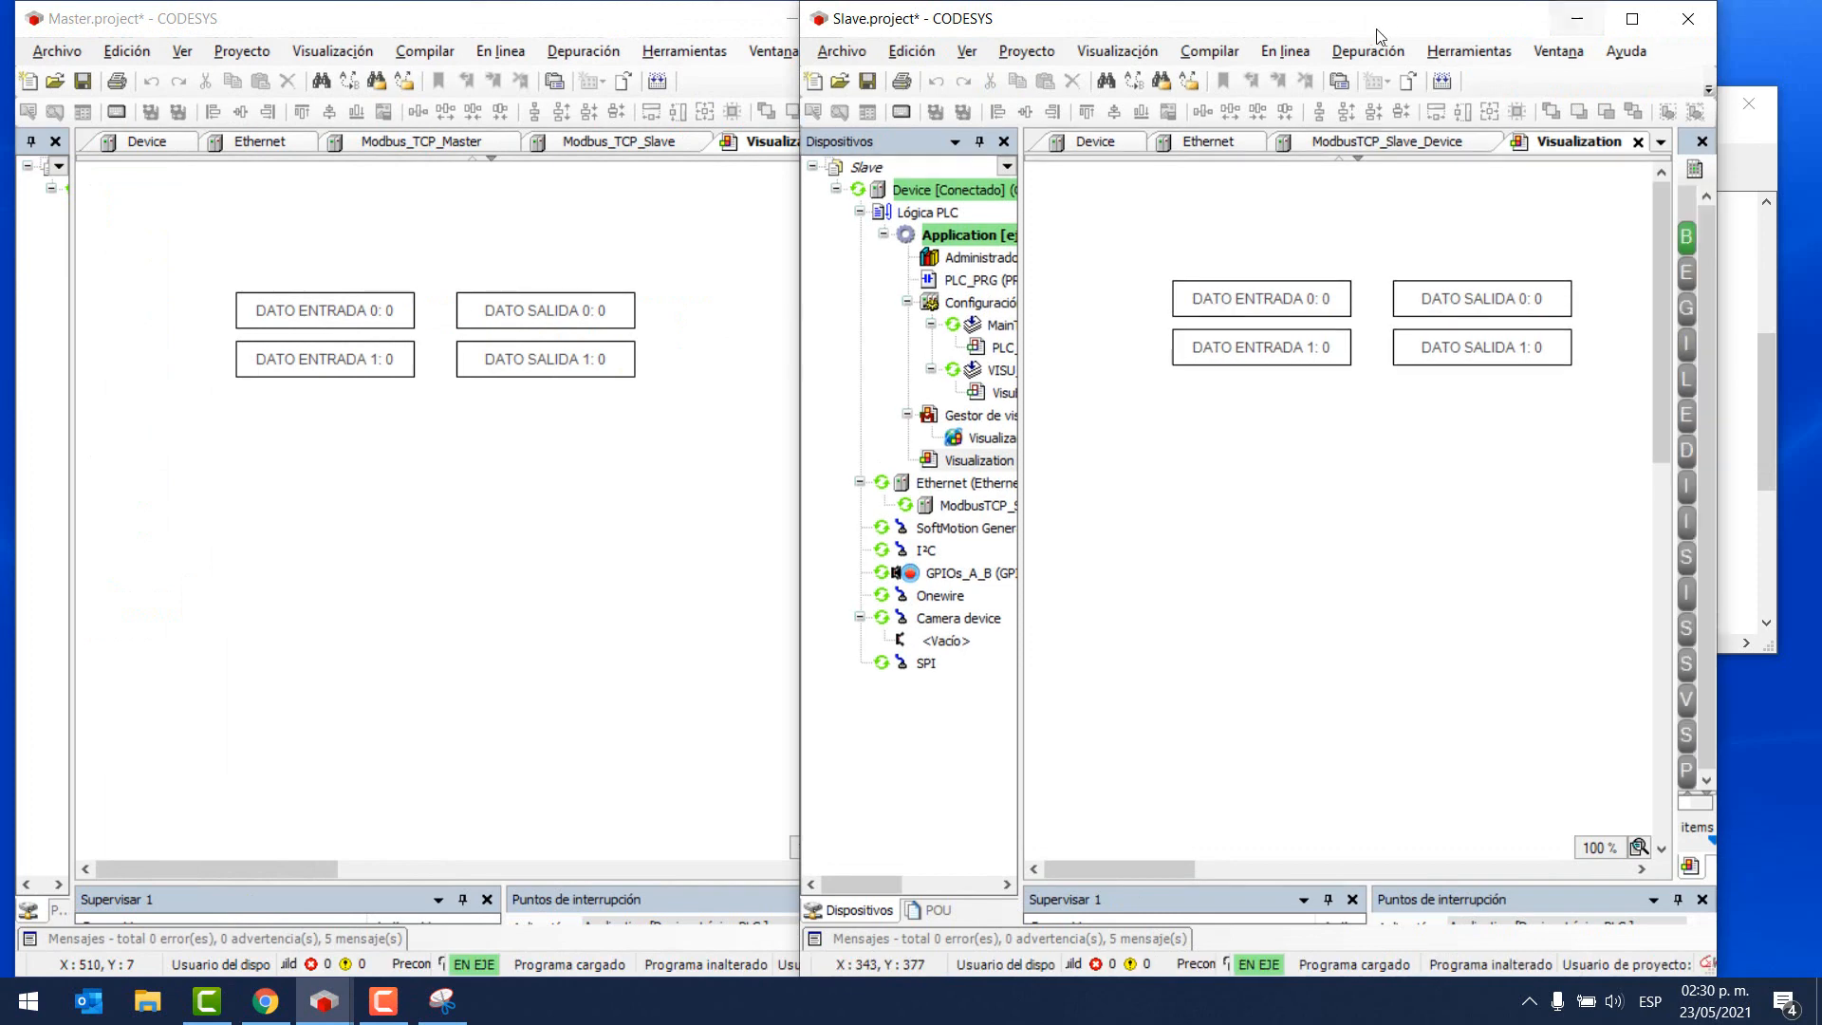
pyautogui.moveTo(1282, 28); pyautogui.dragTo(1352, 27)
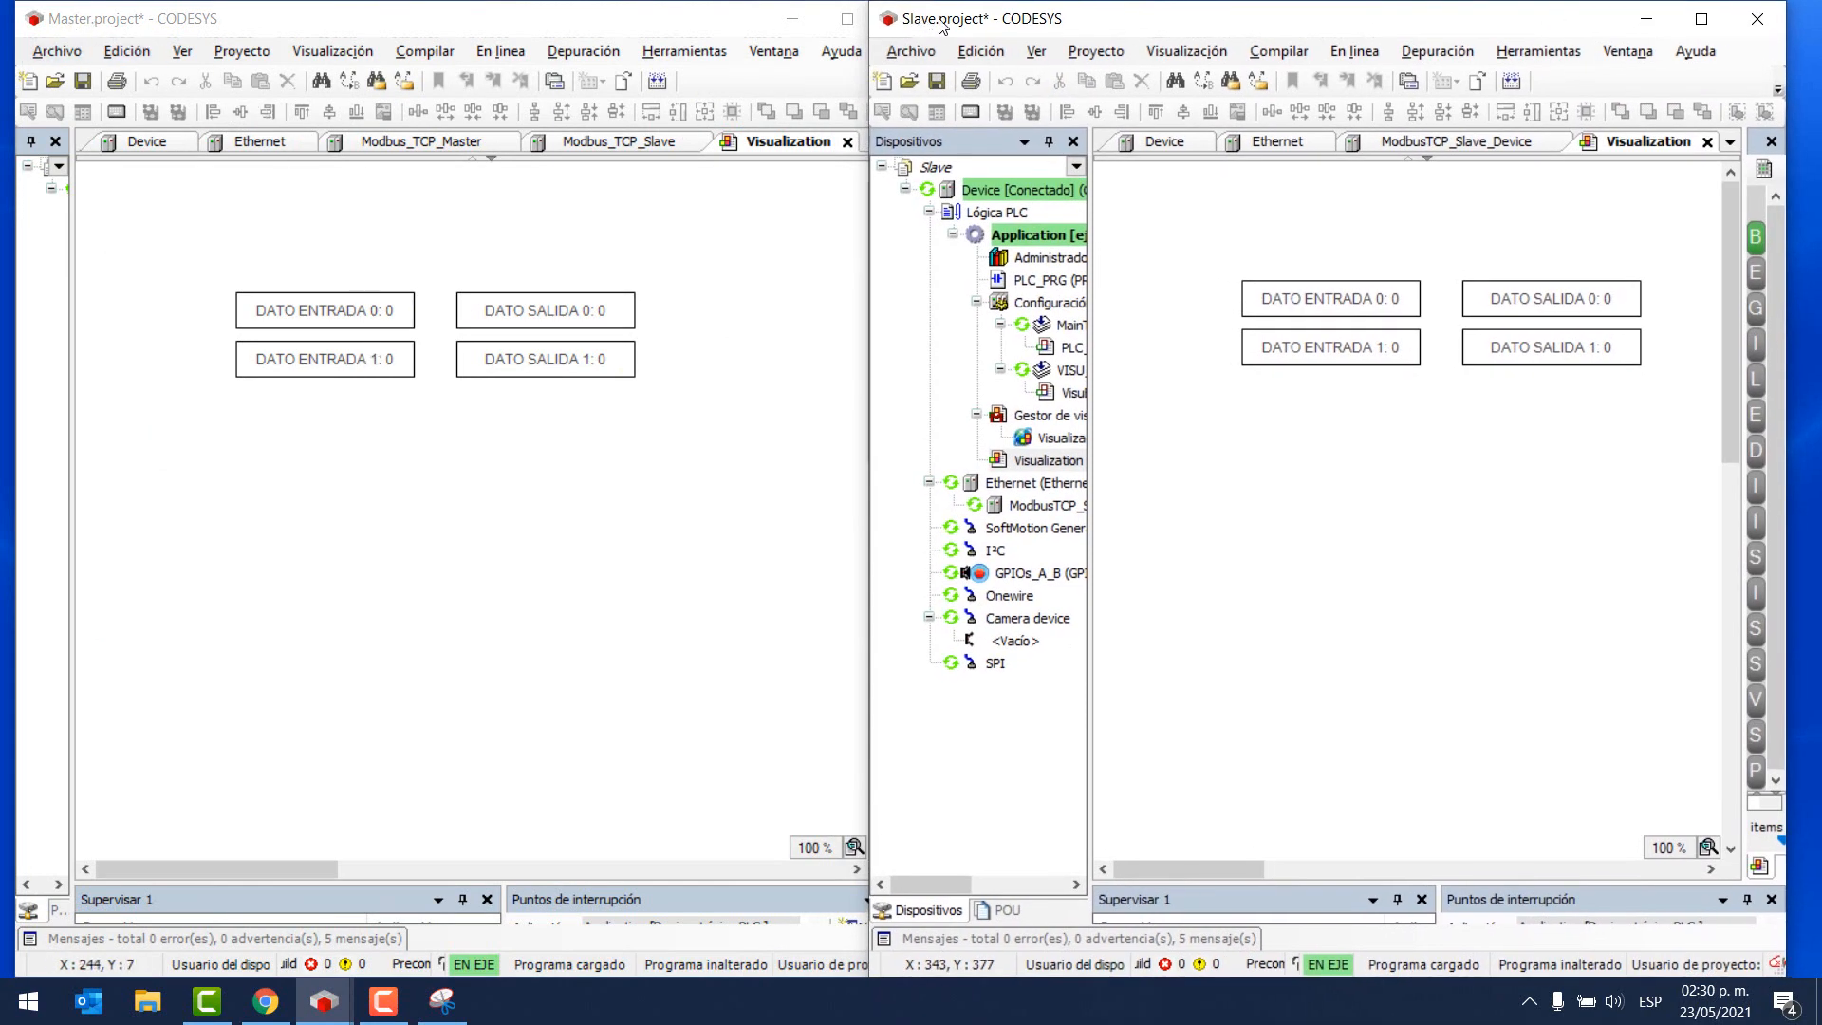
# - In the running Master visualization, write 85 to DATO SALIDA 0 and 988 to DATO SALIDA 1
pyautogui.click(609, 326)
pyautogui.click(610, 325)
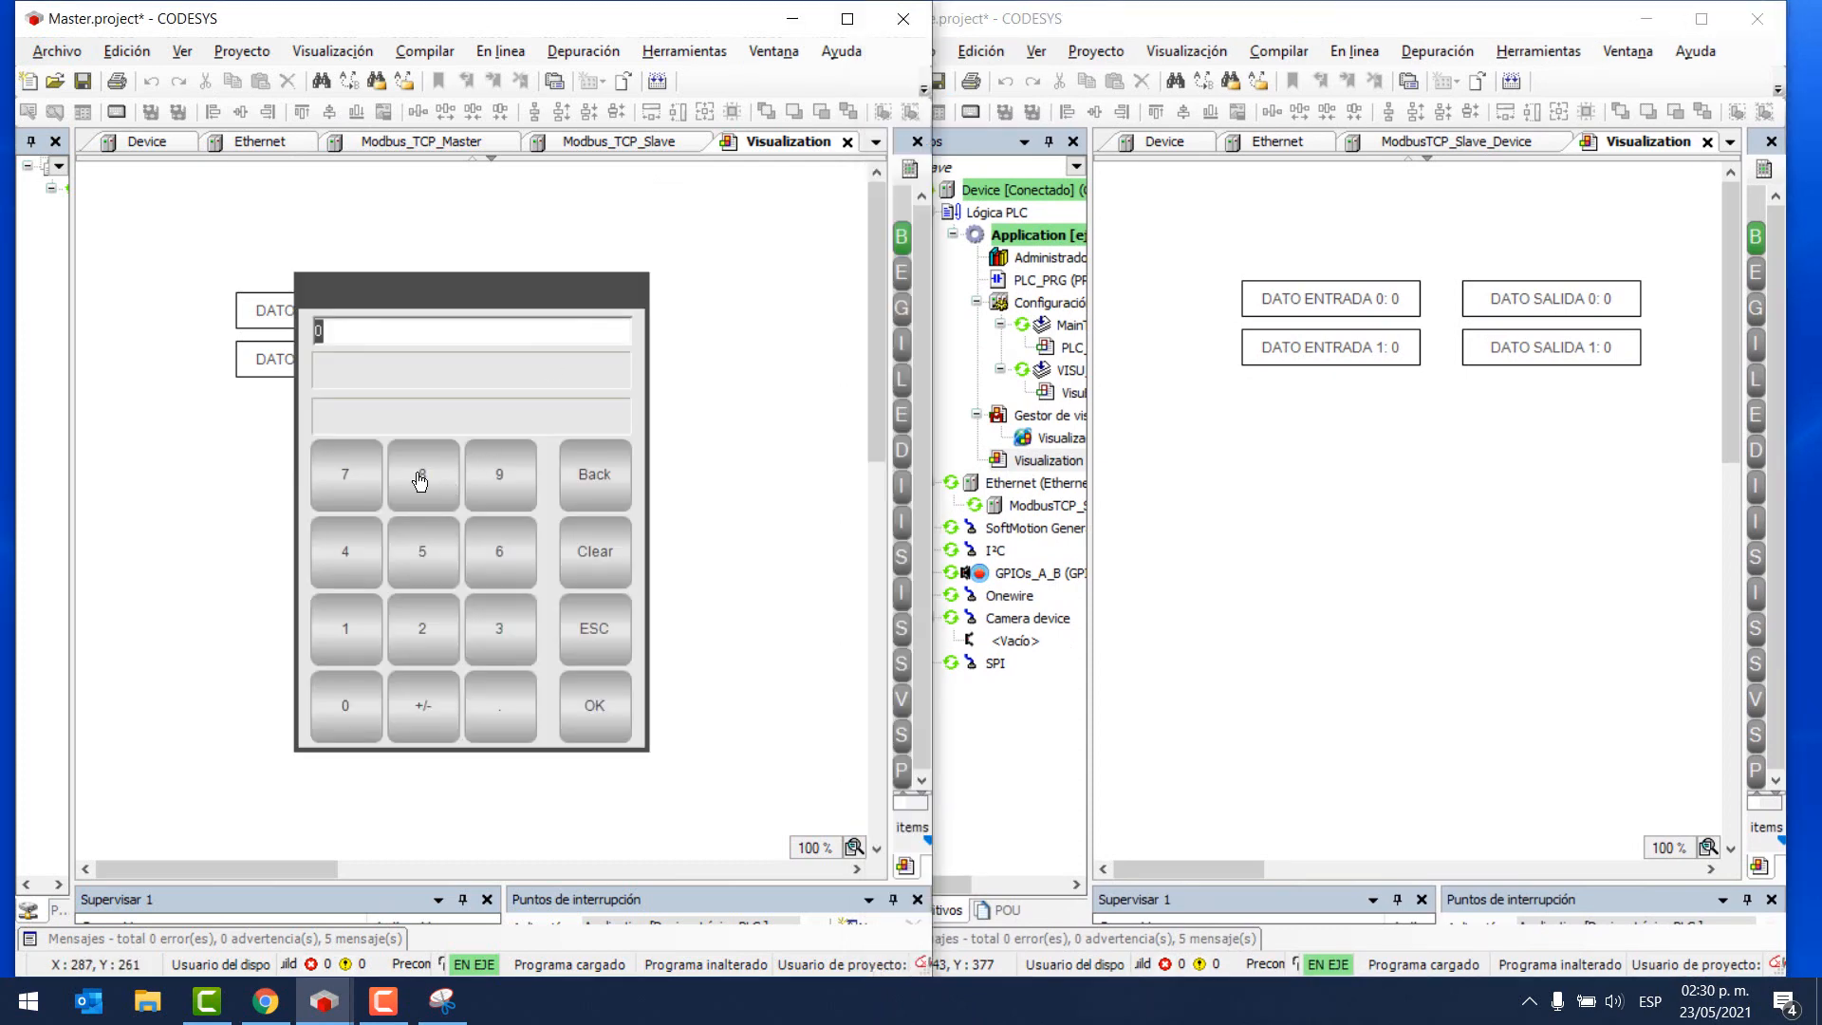
pyautogui.click(420, 479)
pyautogui.click(595, 705)
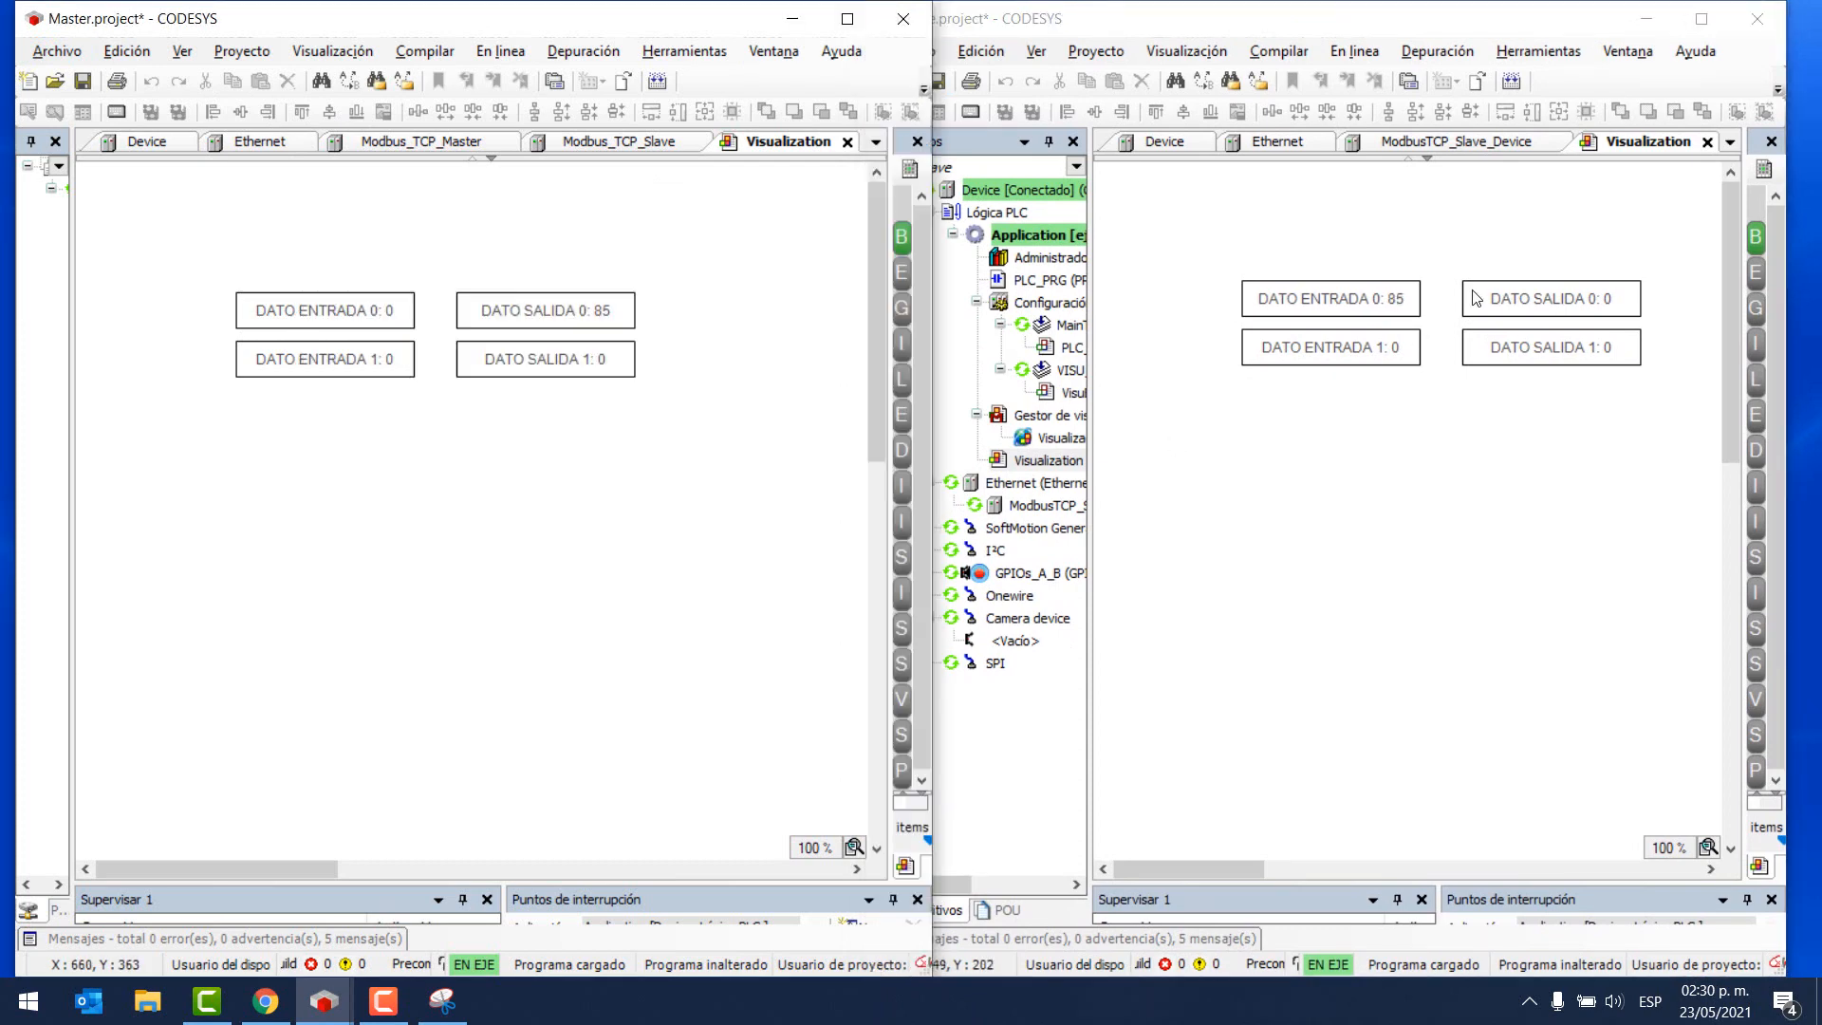
pyautogui.click(599, 369)
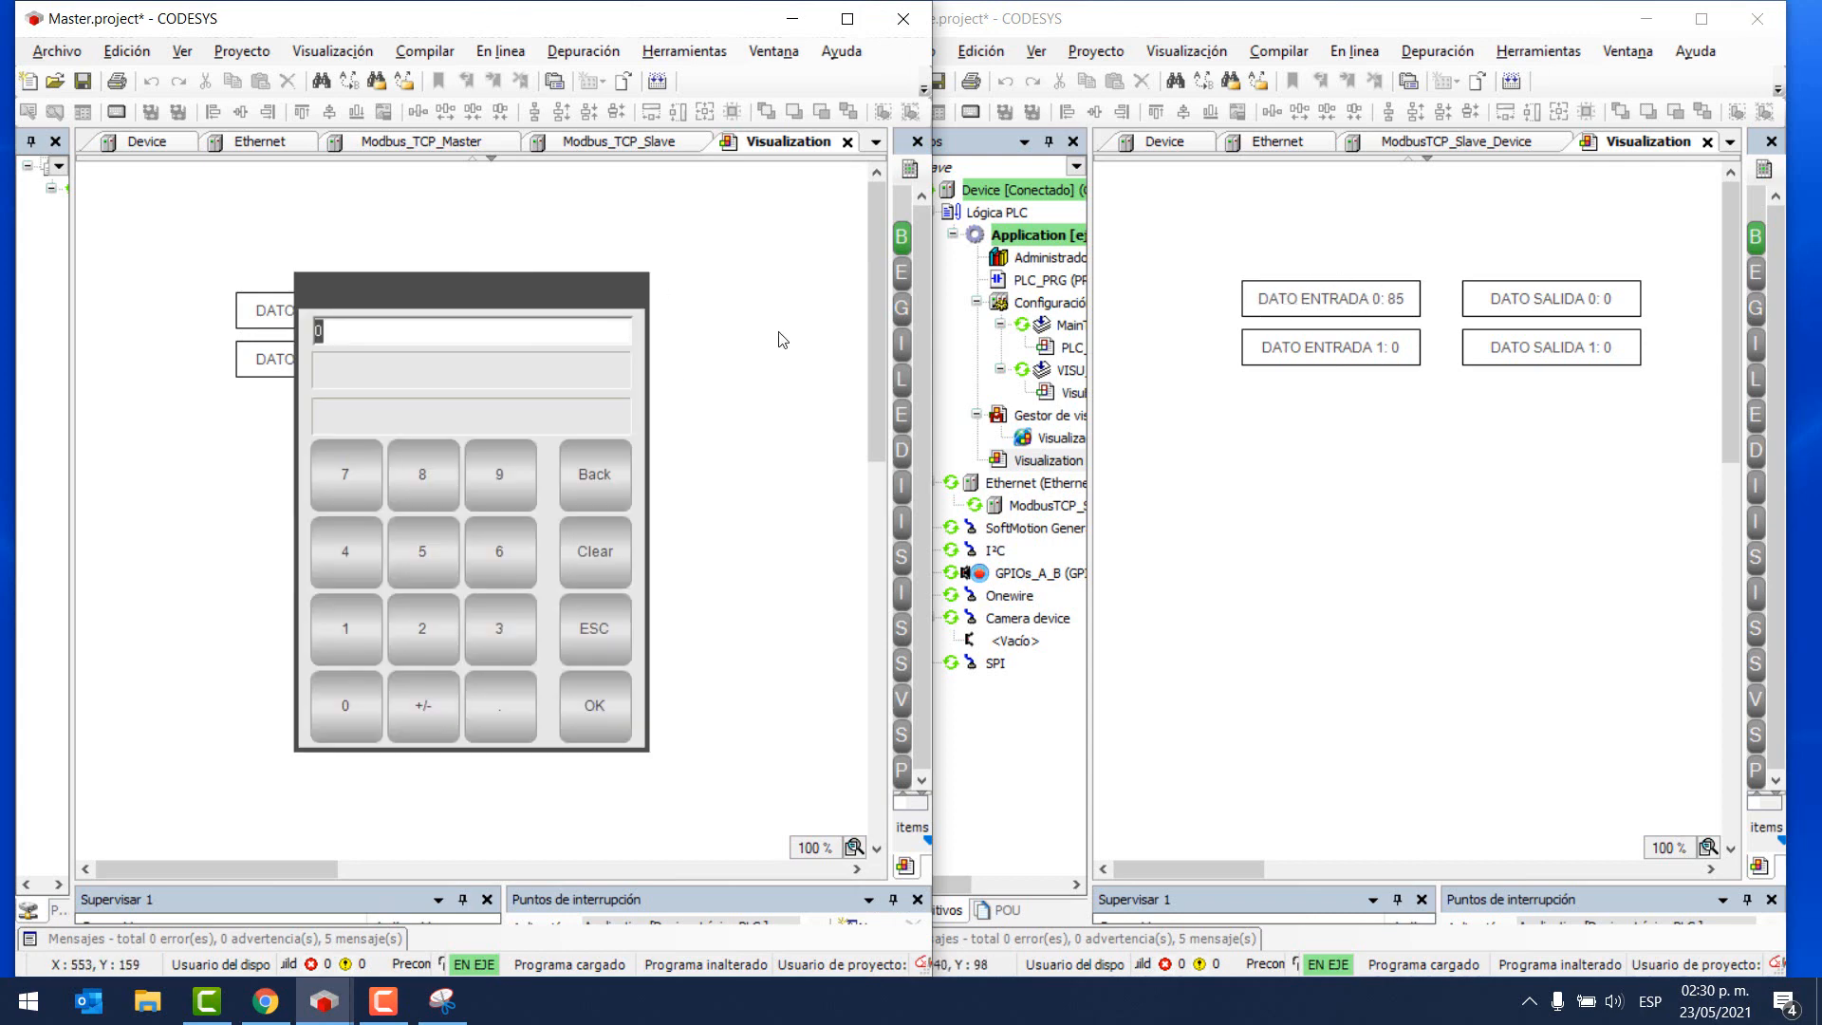
pyautogui.click(443, 505)
pyautogui.click(425, 473)
pyautogui.click(594, 704)
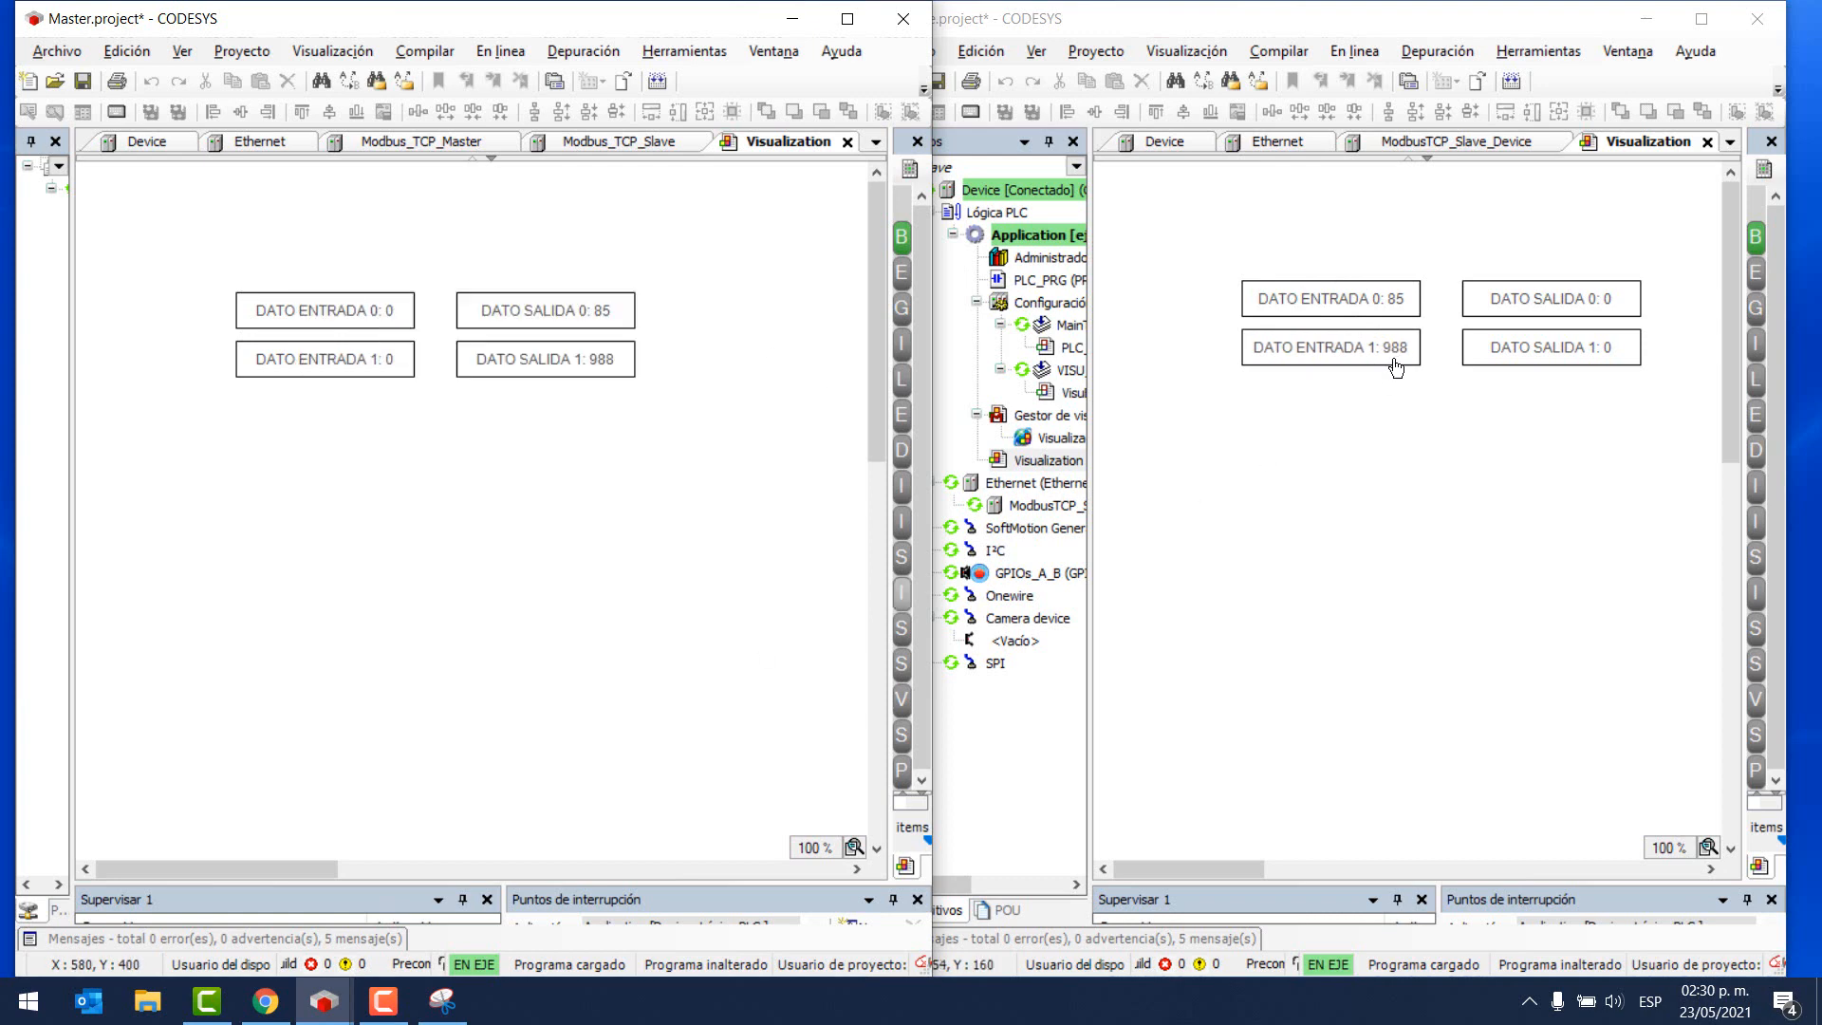
# - In the running Slave visualization, write 74 to DATO SALIDA 0 and 10 to DATO SALIDA 1, and widen the device tree slightly
pyautogui.click(1584, 302)
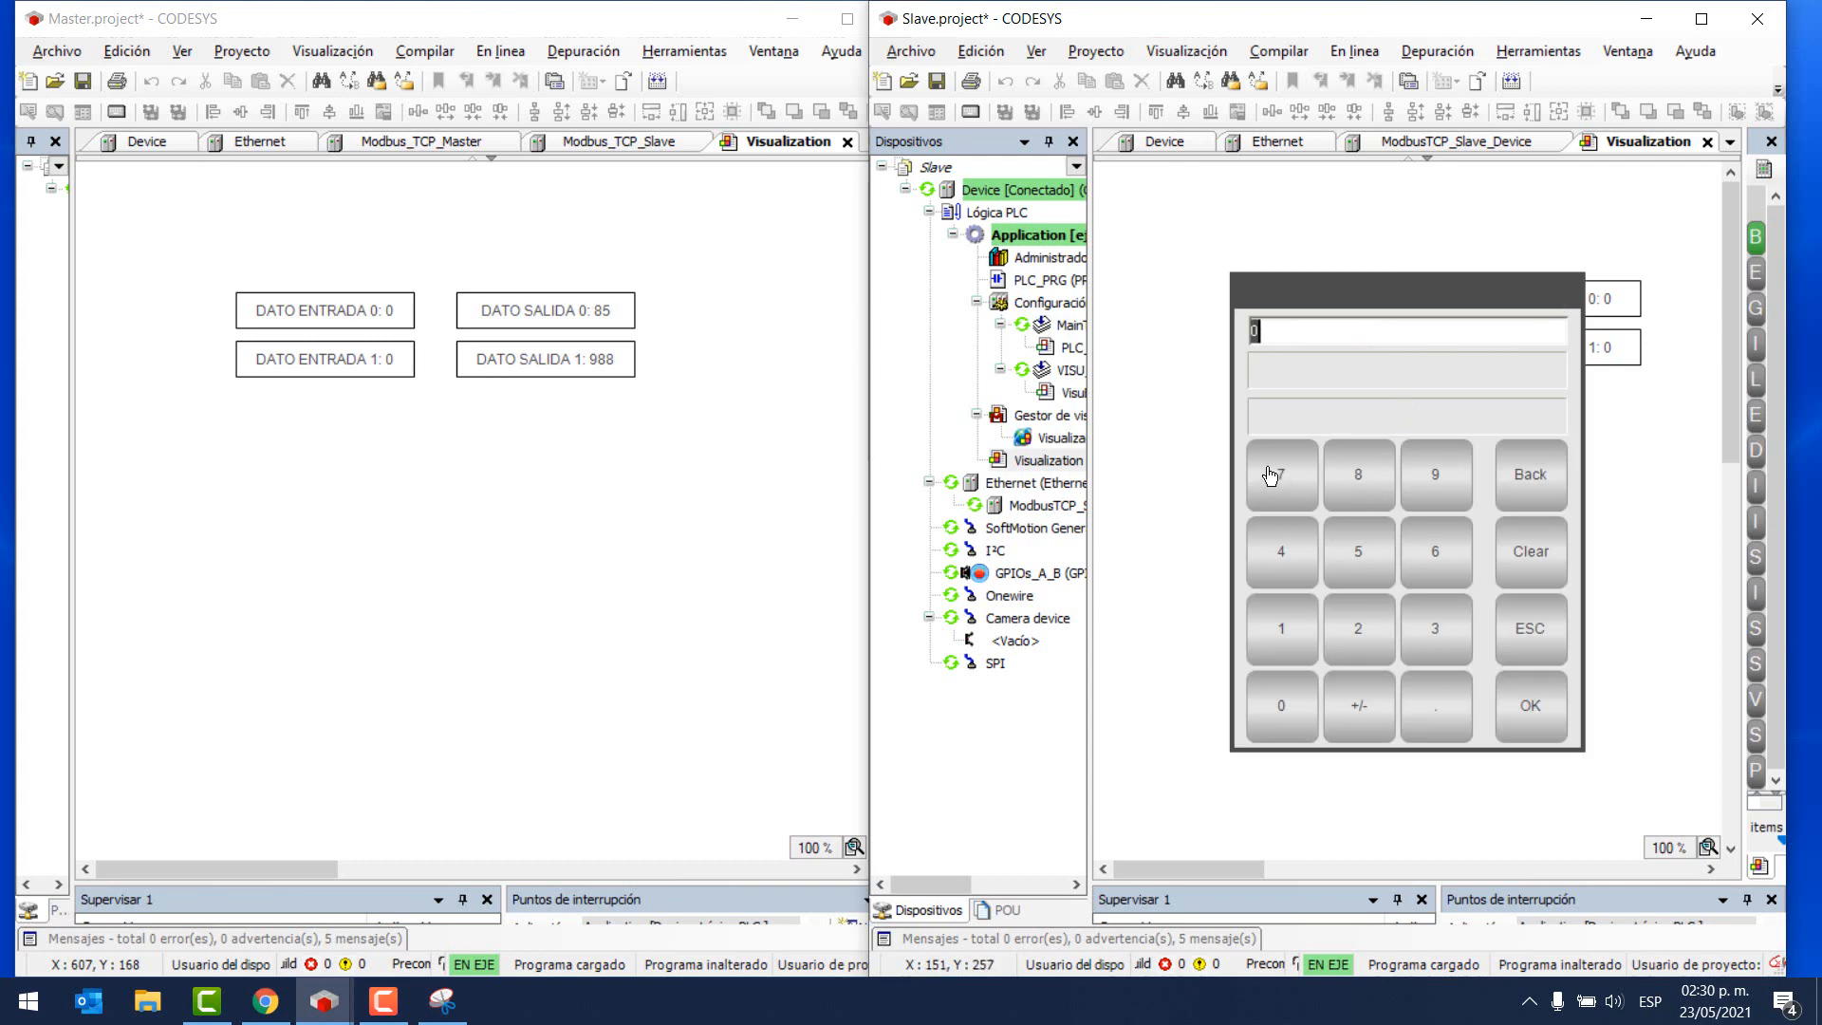
pyautogui.click(1271, 474)
pyautogui.click(1277, 546)
pyautogui.click(1509, 691)
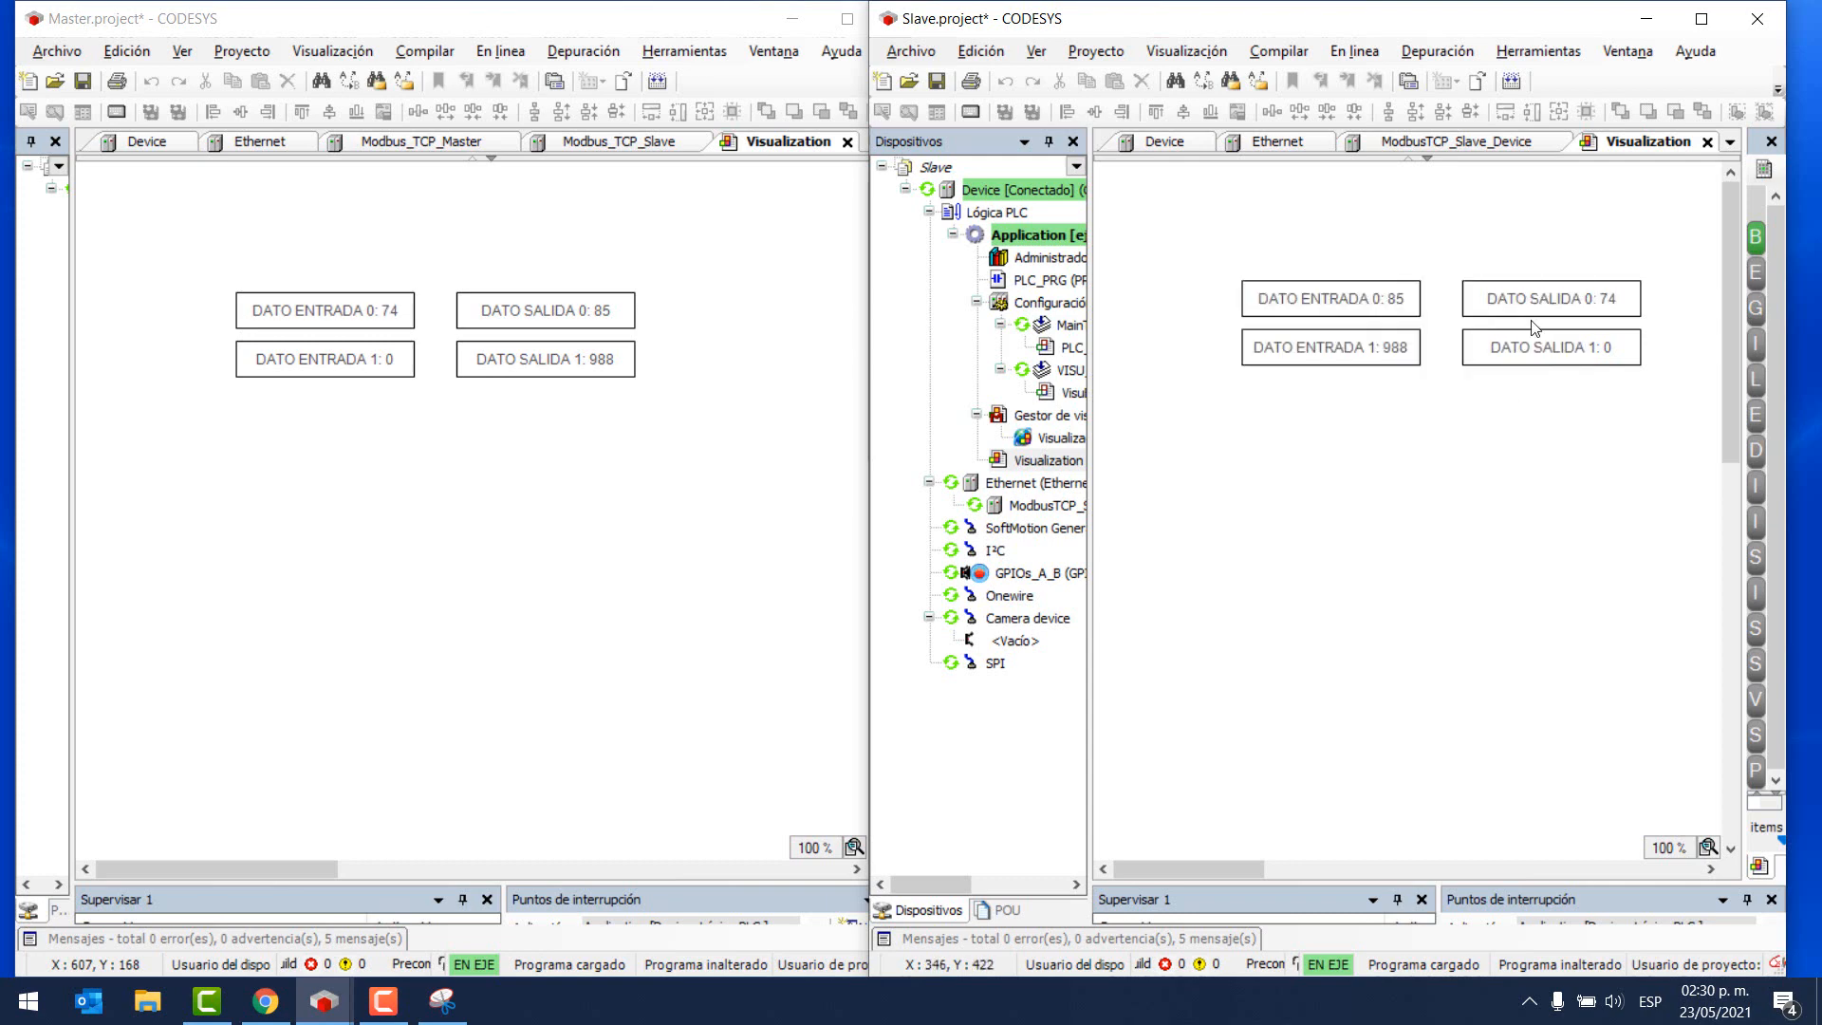
pyautogui.click(1595, 356)
pyautogui.click(1281, 629)
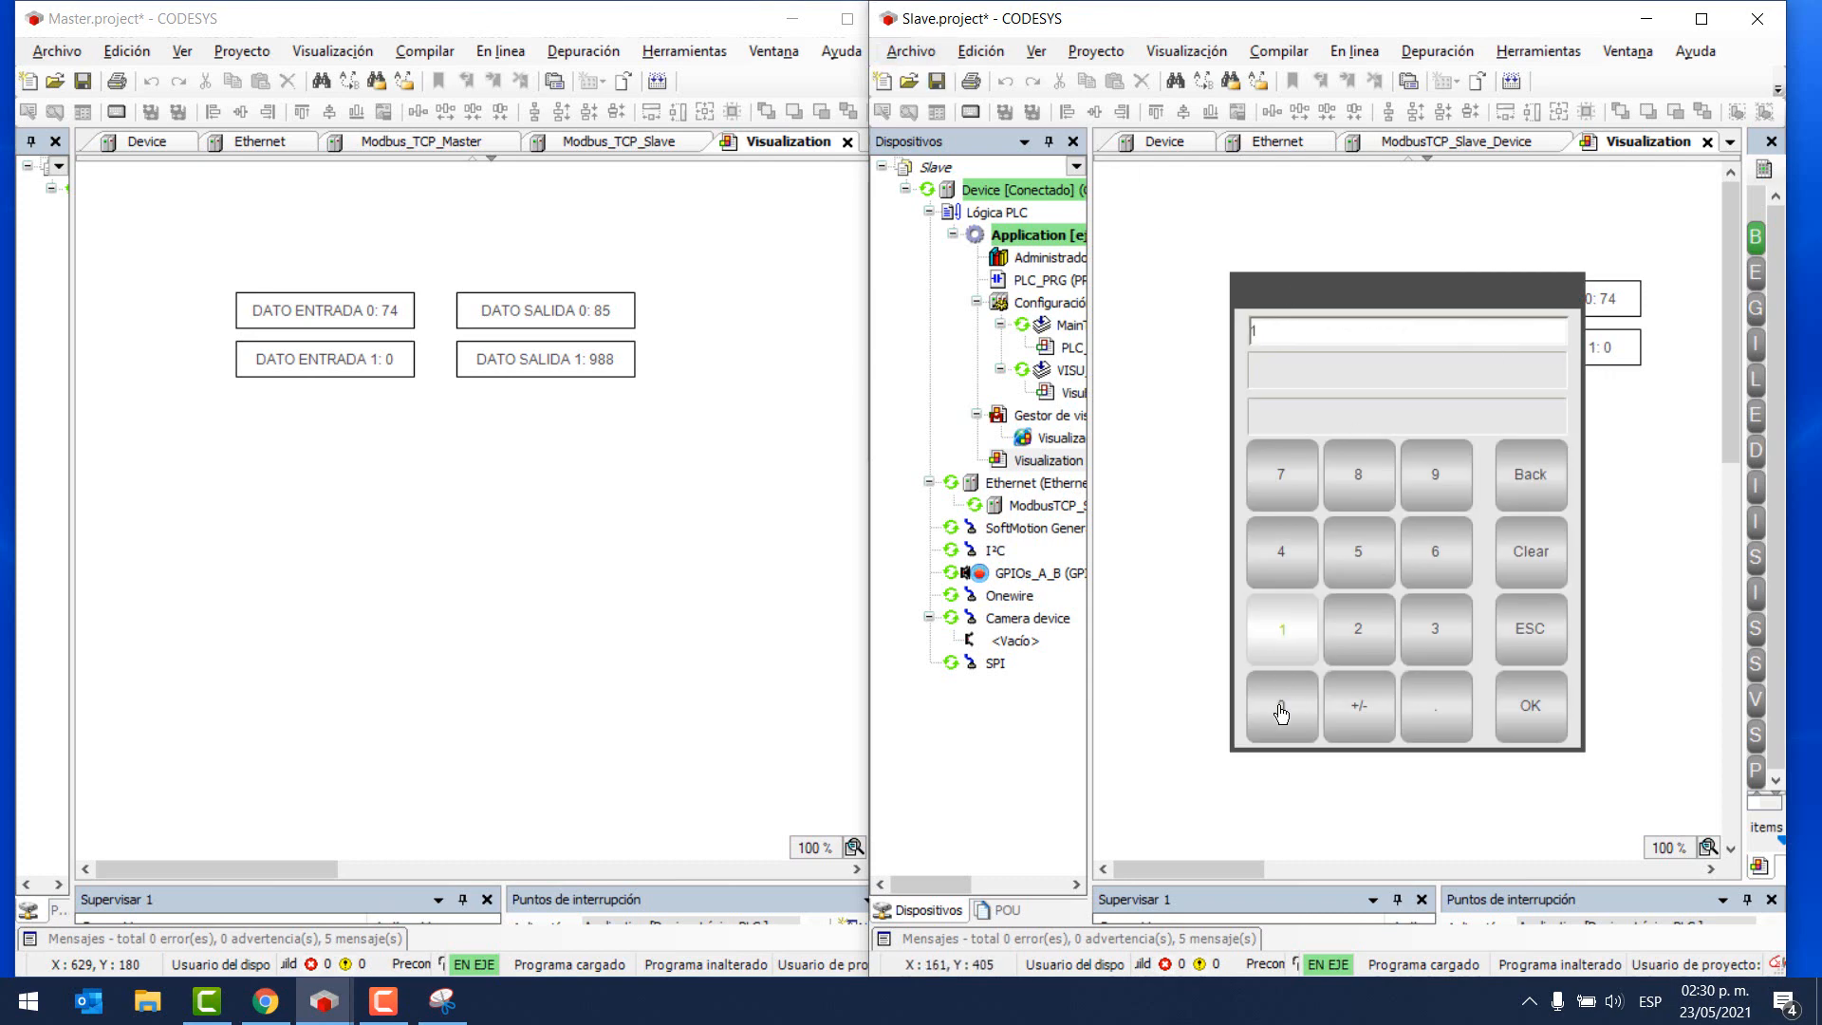
pyautogui.click(1281, 710)
pyautogui.click(1527, 697)
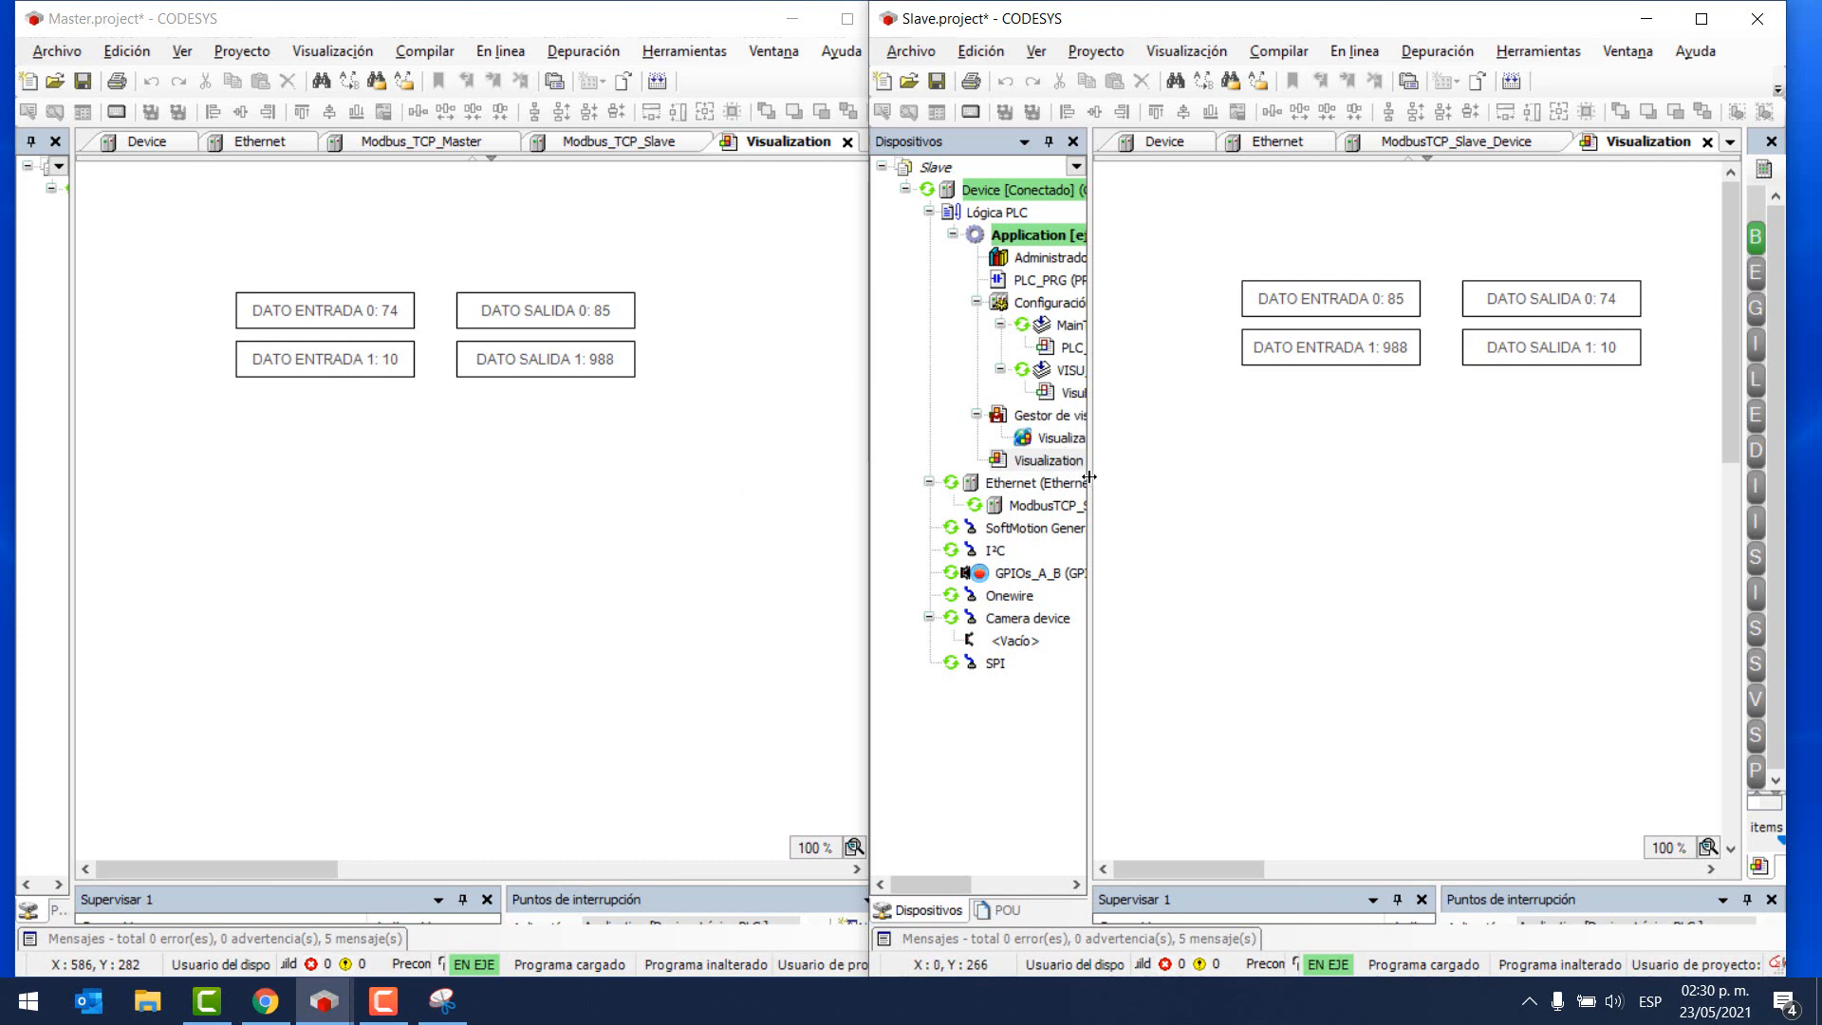
pyautogui.moveTo(1092, 477); pyautogui.dragTo(1129, 477)
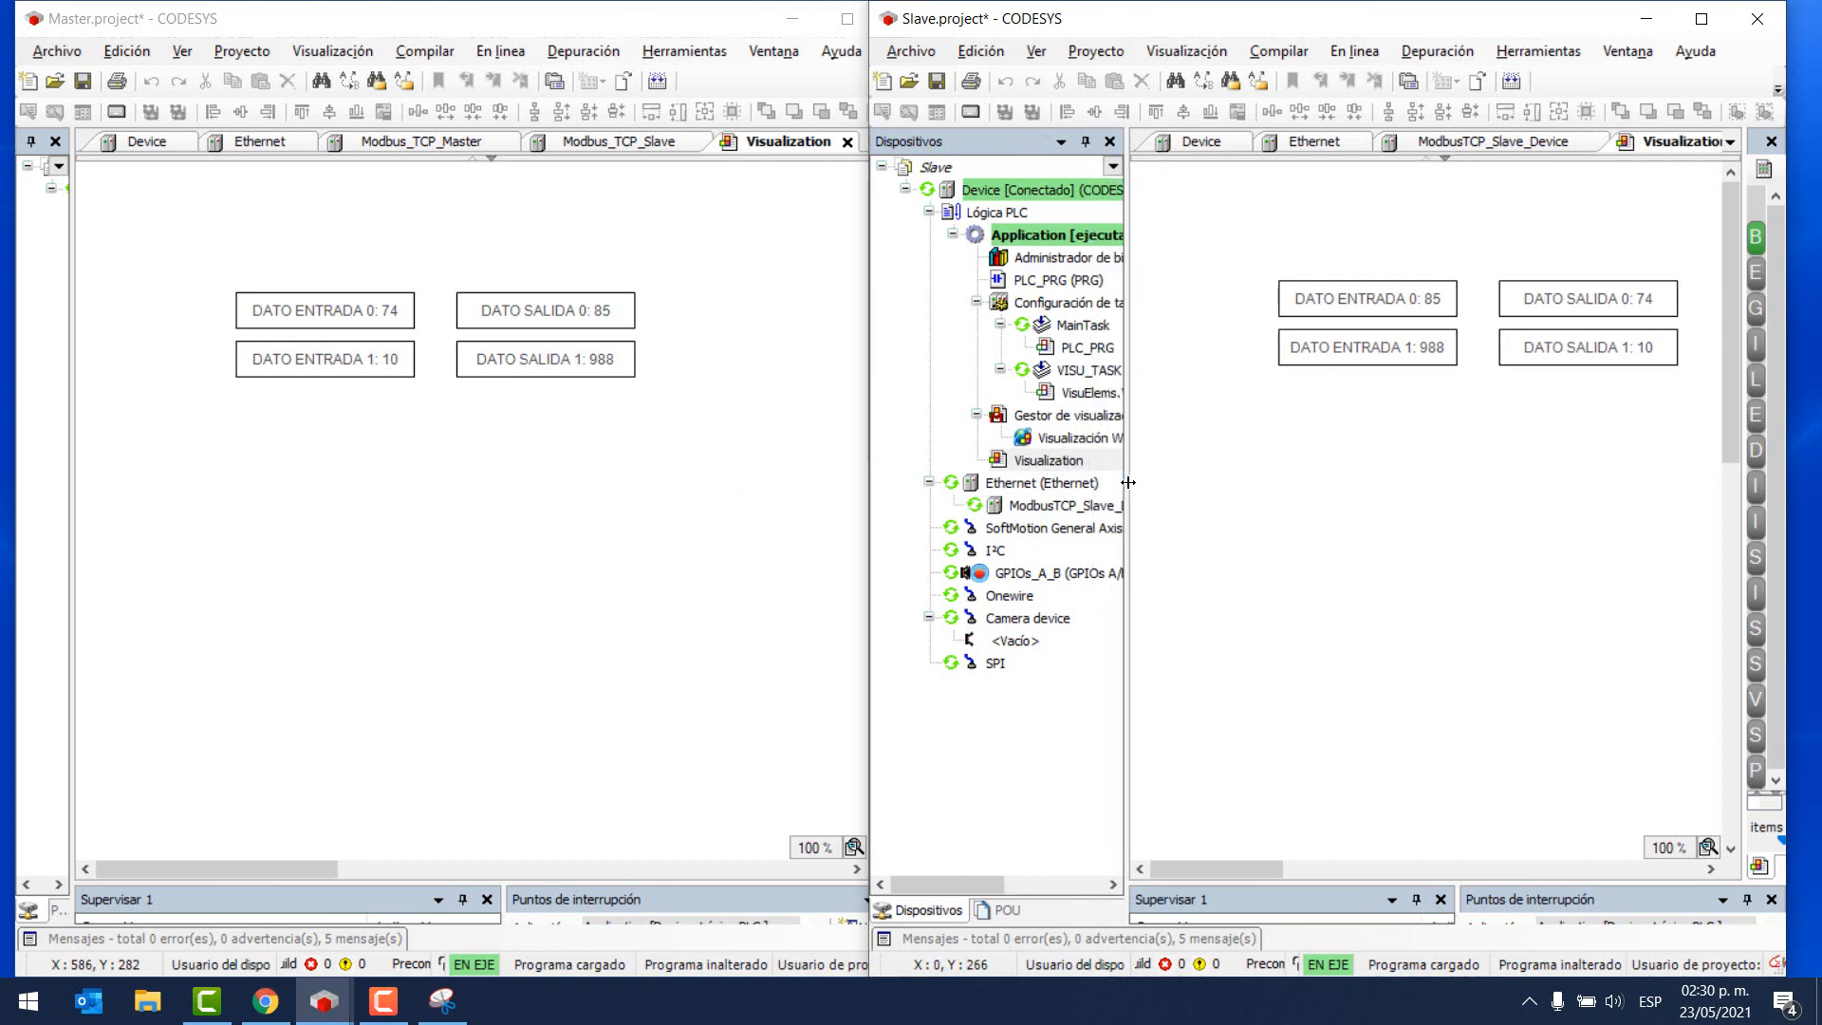